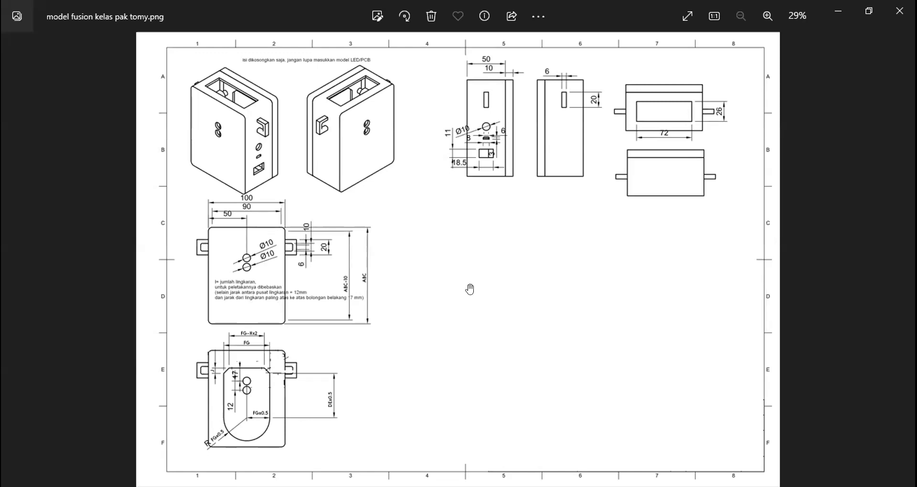
Step: Examine the enclosure's isometric, front and side views with their dimensions in the reference drawing
scroll(549, 287, "up", 2)
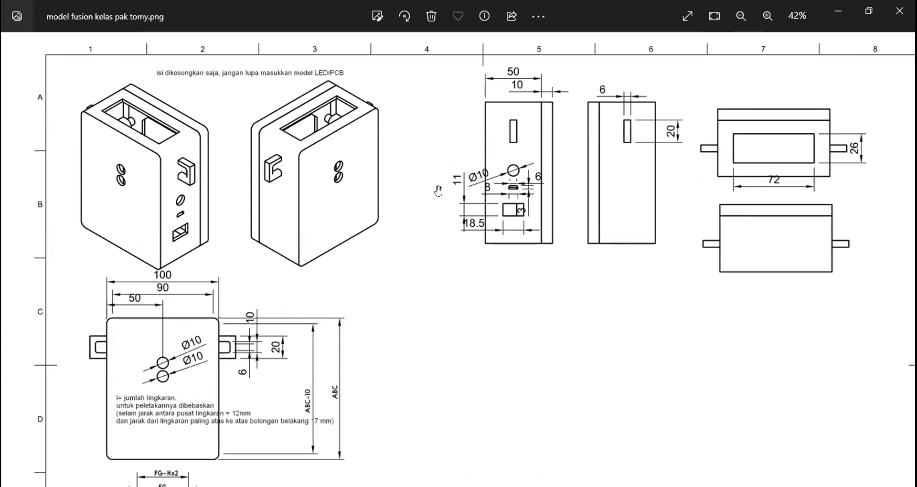
scroll(571, 312, "up", 1)
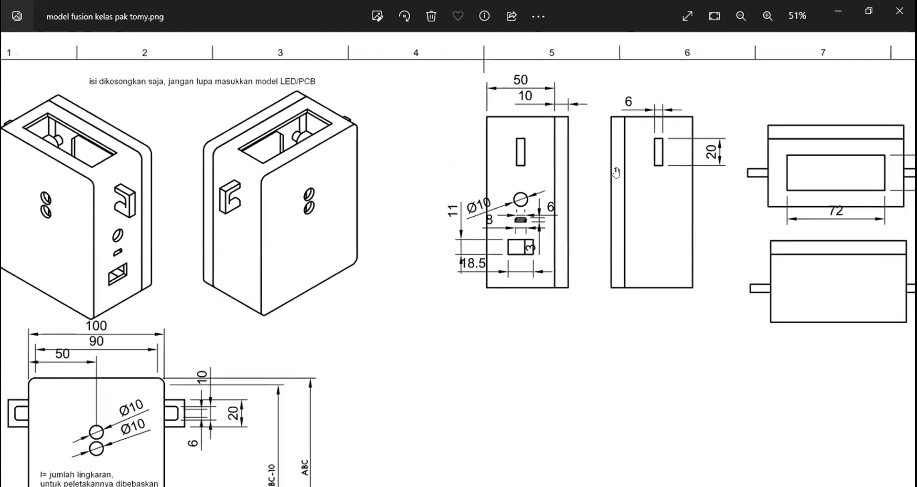
scroll(683, 244, "down", 2)
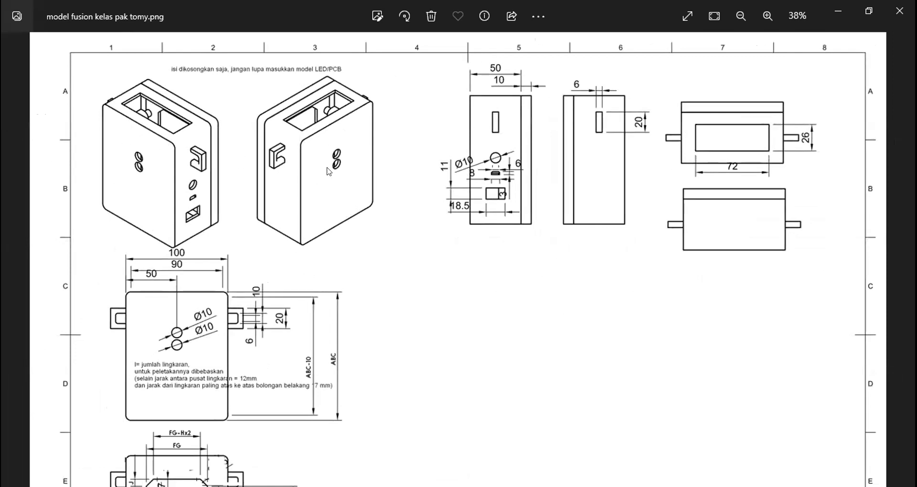
scroll(177, 212, "down", 1)
scroll(177, 213, "up", 2)
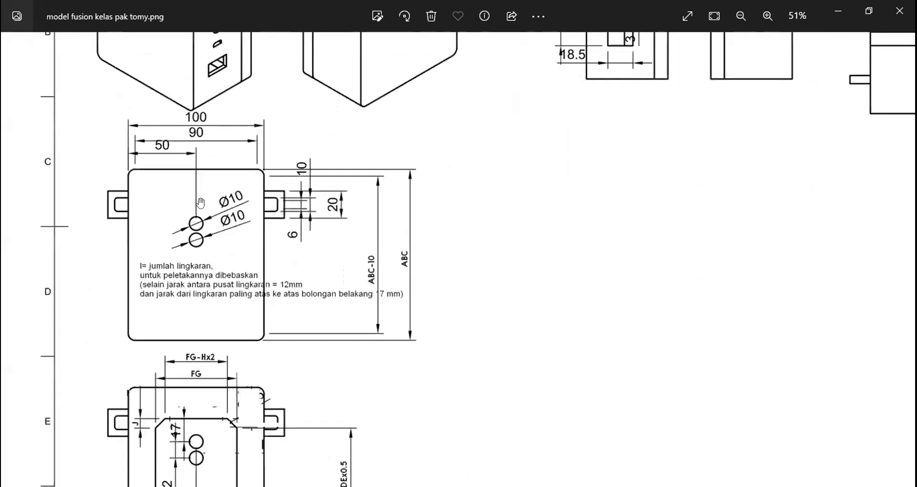
scroll(242, 353, "down", 1)
scroll(434, 415, "up", 3)
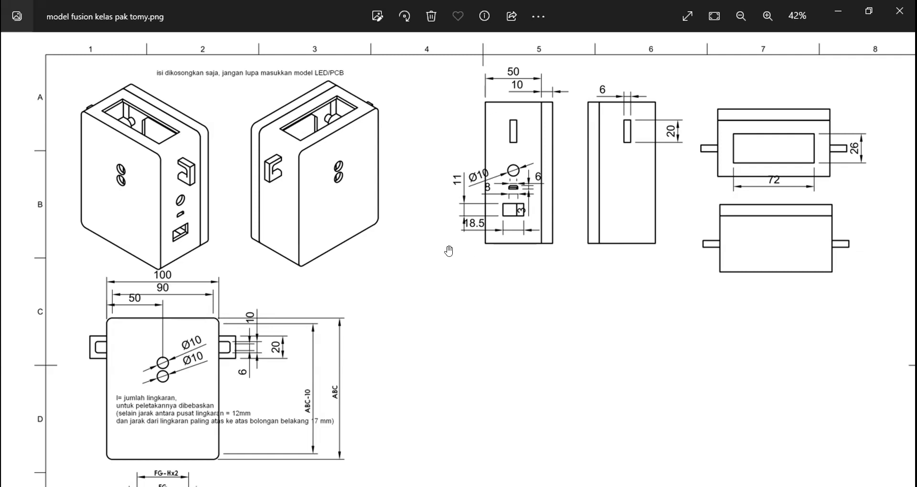
scroll(409, 239, "down", 1)
scroll(406, 244, "down", 1)
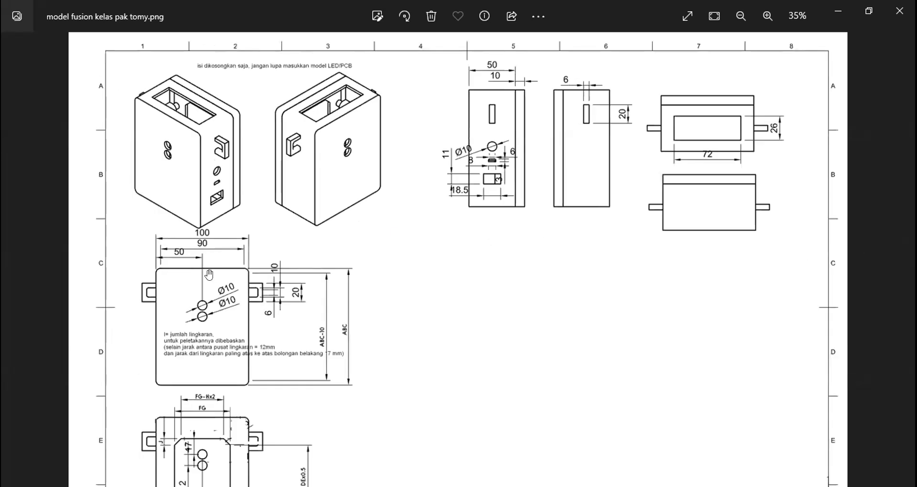
scroll(146, 339, "up", 2)
scroll(381, 254, "down", 1)
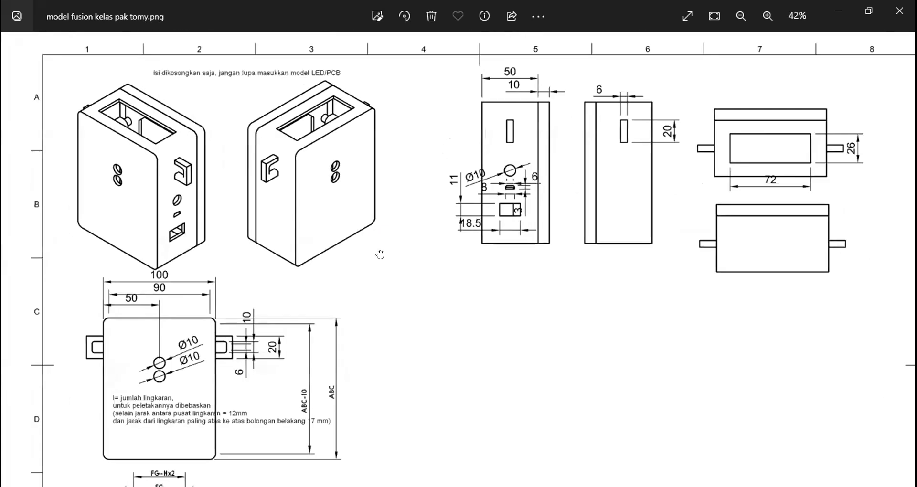
scroll(466, 238, "up", 1)
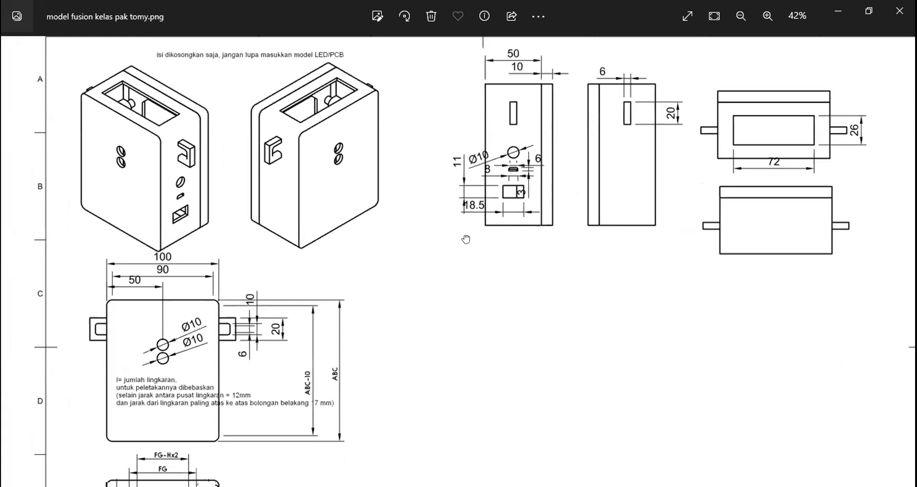
Step: Examine the ABC and ABC-10 height dimensions beside the front view of the enclosure
scroll(329, 284, "up", 6)
scroll(329, 284, "up", 3)
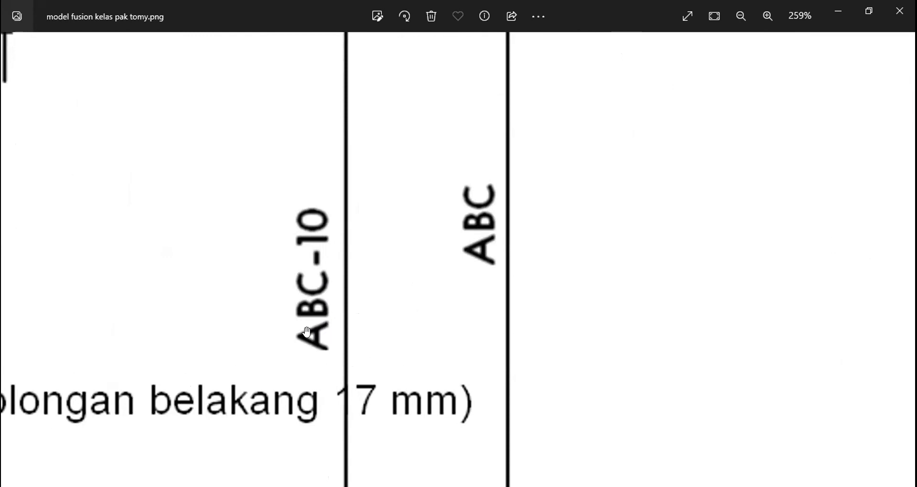
scroll(307, 332, "down", 1)
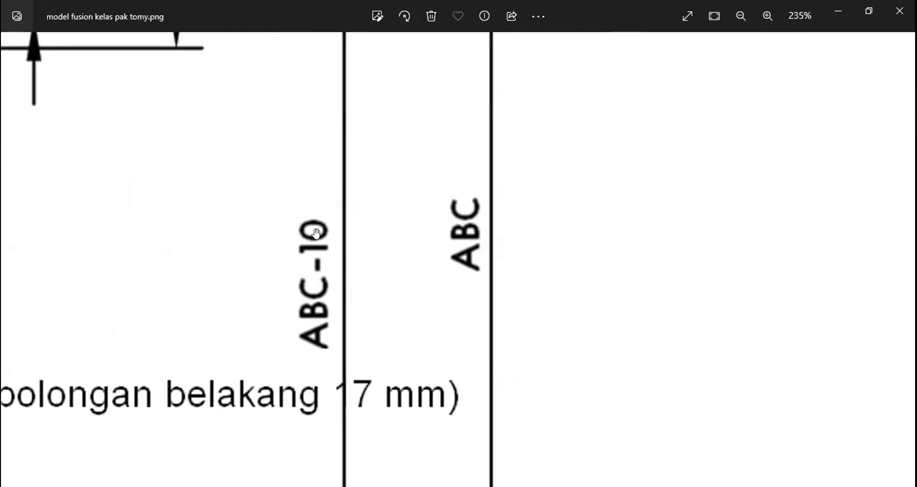
scroll(413, 299, "down", 1)
scroll(434, 285, "down", 5)
scroll(406, 262, "down", 1)
scroll(432, 275, "up", 2)
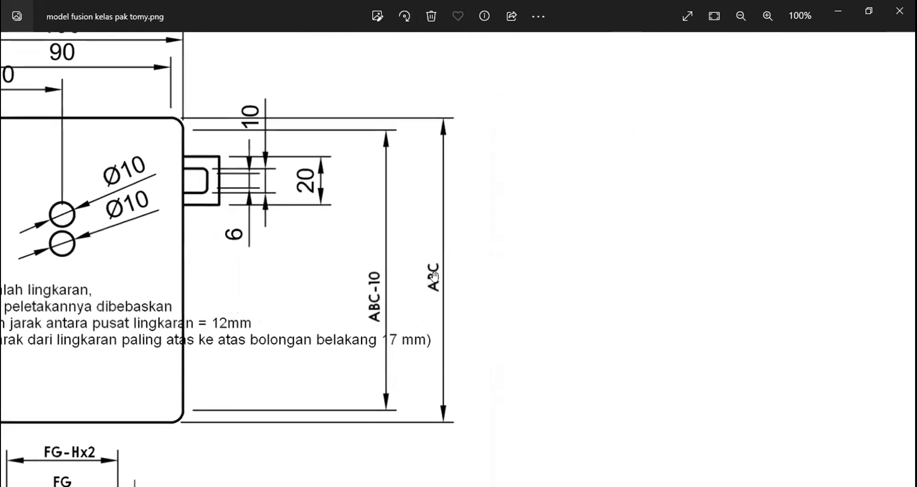
scroll(434, 276, "up", 2)
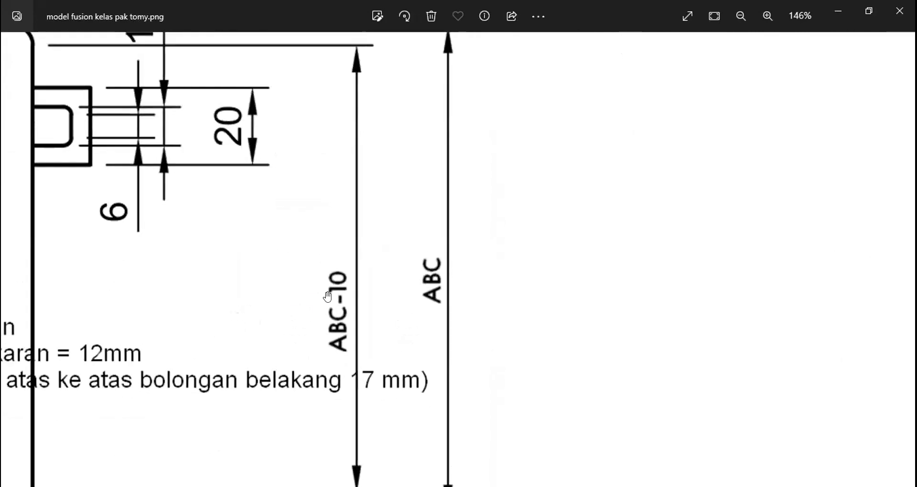
scroll(451, 288, "down", 2)
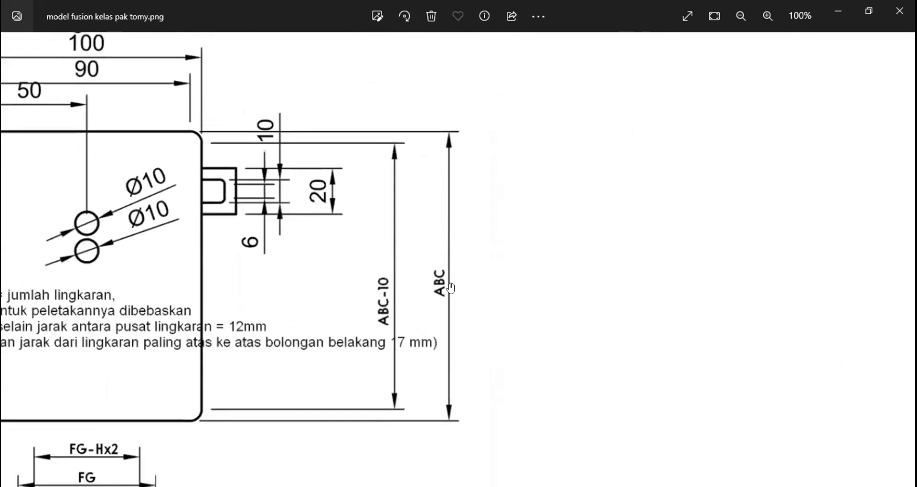
scroll(450, 288, "up", 1)
Step: Examine the side-view port cutouts and the rear-view opening with its FG and DE dimensions in the drawing
scroll(116, 294, "down", 3)
scroll(116, 294, "down", 2)
scroll(250, 290, "up", 3)
left_click_drag(371, 231, 352, 151)
scroll(272, 309, "down", 2)
scroll(507, 296, "down", 2)
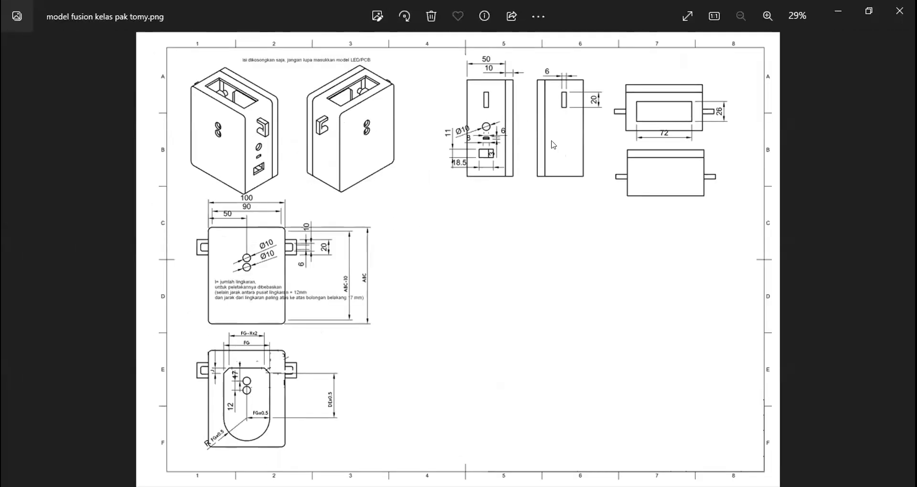
scroll(473, 90, "up", 2)
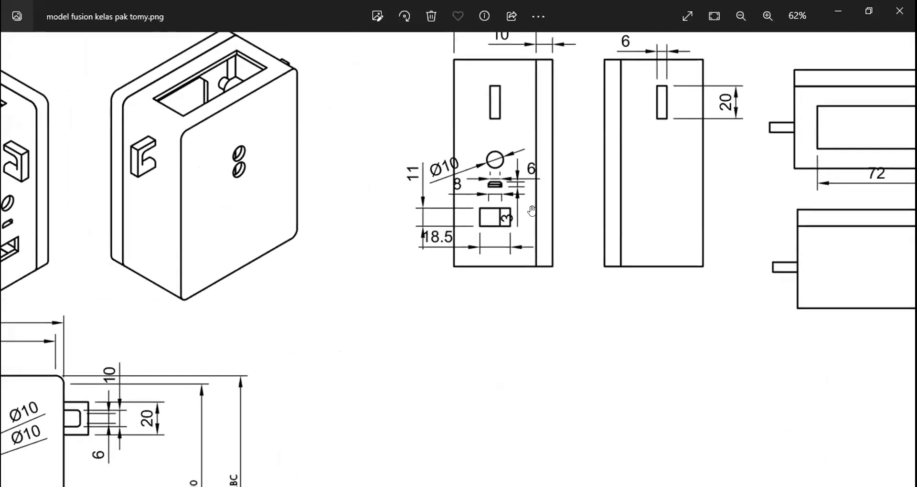
scroll(434, 210, "down", 2)
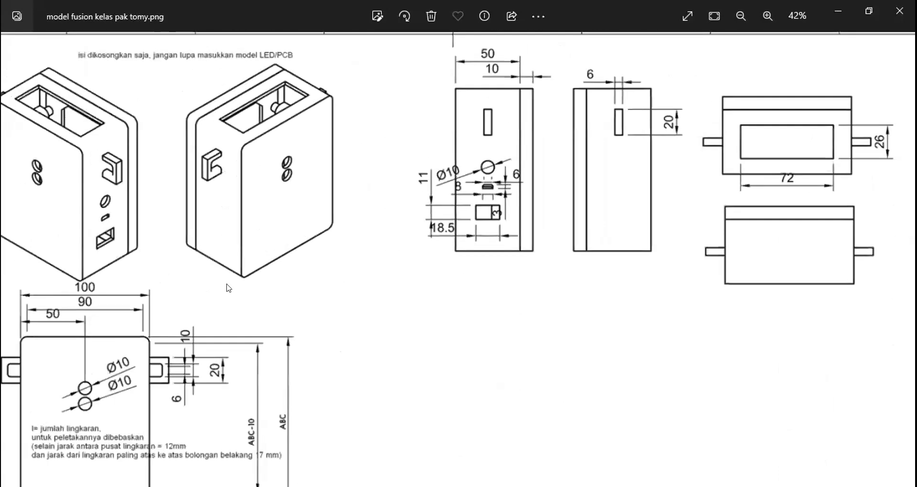
scroll(228, 288, "down", 2)
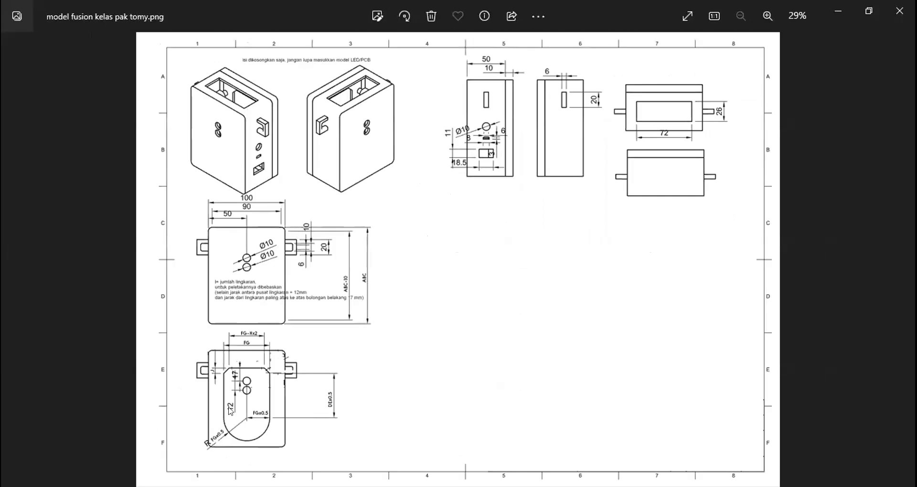
scroll(162, 403, "up", 1)
scroll(252, 423, "up", 1)
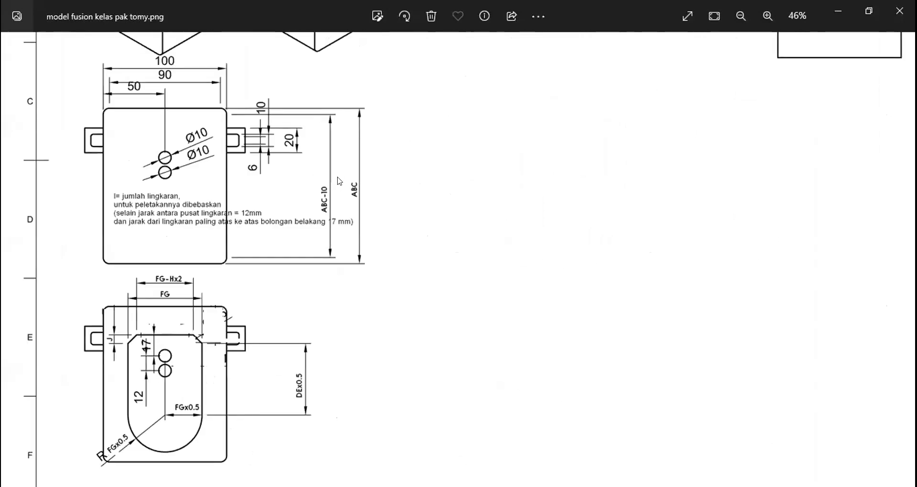
scroll(347, 190, "down", 2)
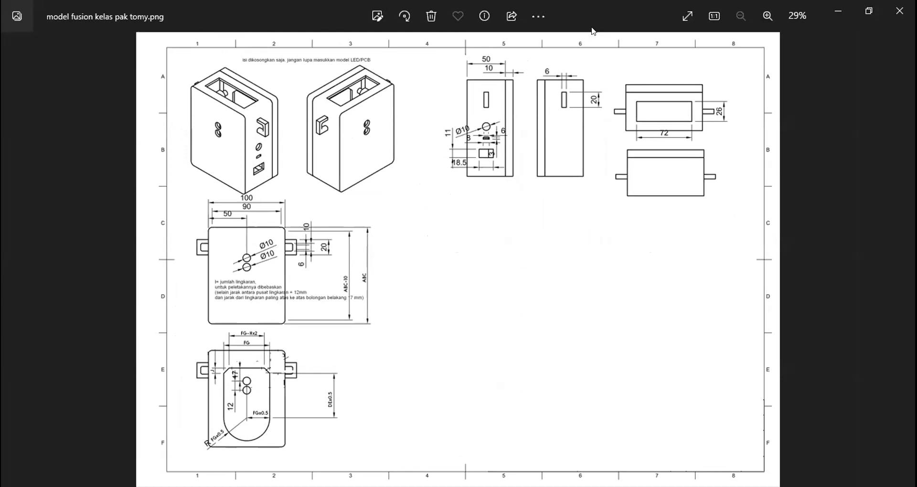
Step: Switch to Fusion 360, hide Body1 and Body2 (1), and show the enclosure from its front
key("alt+Tab")
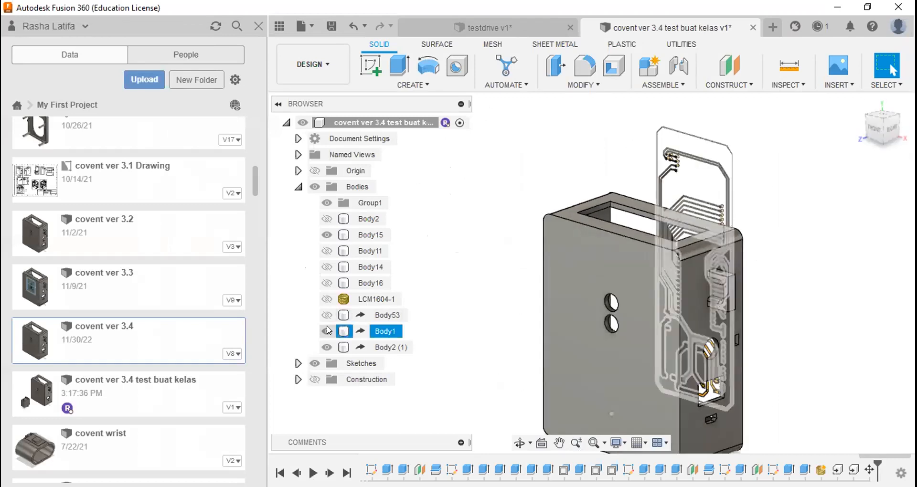
left_click(326, 331)
left_click(326, 347)
mouse_move(878, 124)
left_mouse_down()
mouse_move(825, 111)
mouse_move(827, 94)
mouse_move(801, 130)
mouse_move(886, 111)
left_mouse_up()
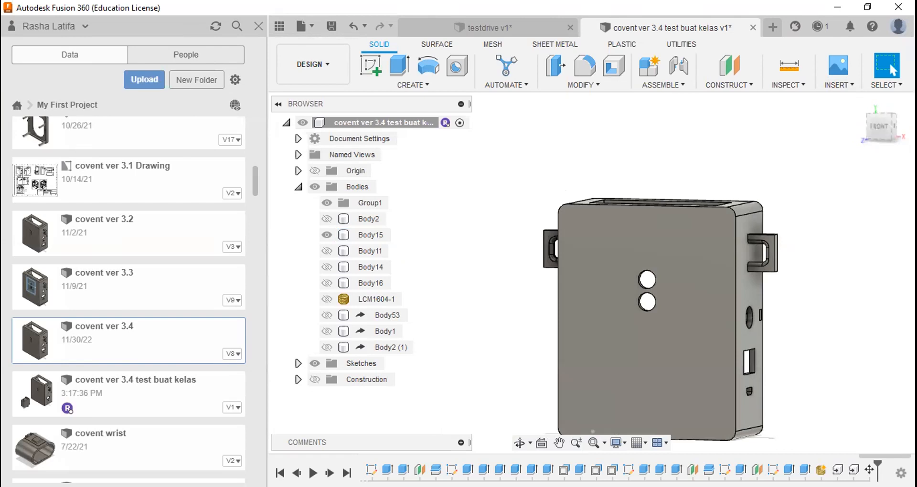
Step: Save and close the testdrive and covent ver 3.4 test buat kelas designs
left_click(570, 28)
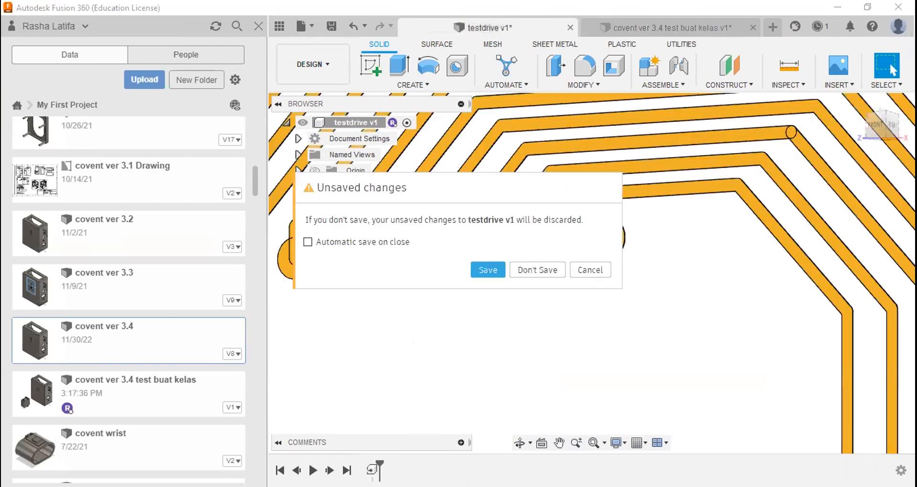
key("Return")
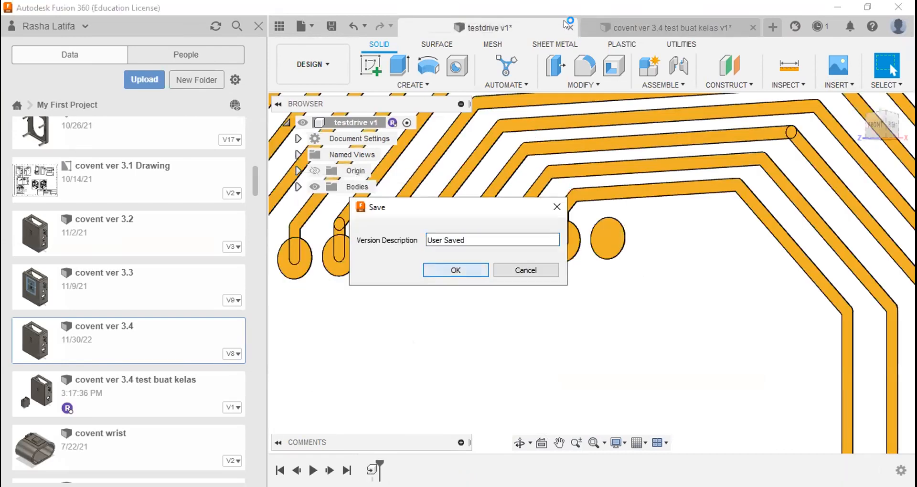
key("Return")
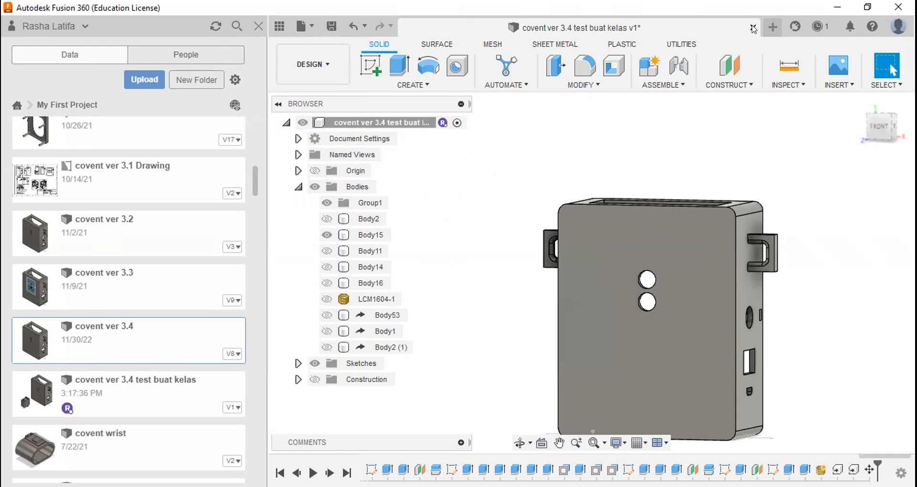
left_click(754, 28)
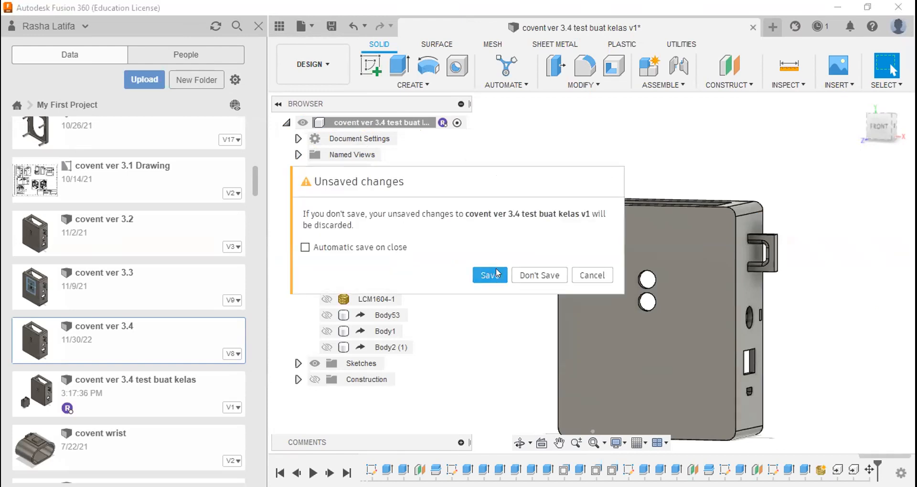
left_click(467, 274)
left_click(467, 274)
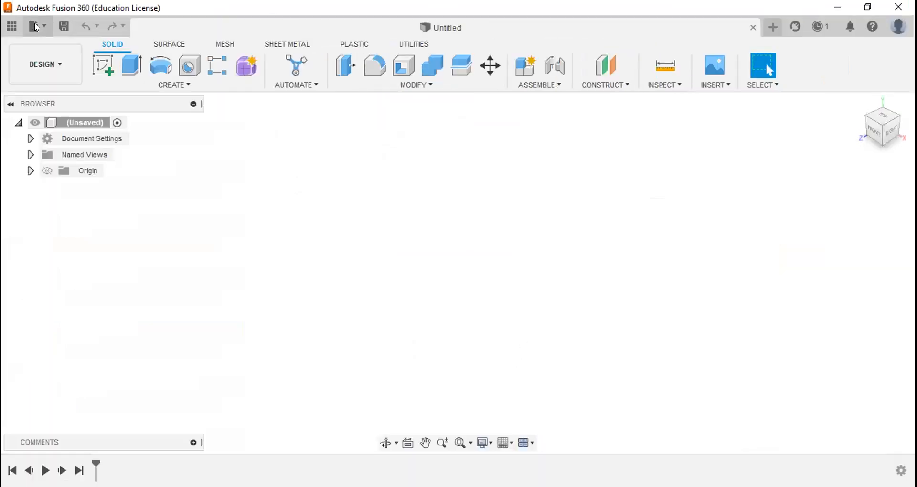
Step: Create a new design and start a sketch on the YZ plane
left_click(37, 27)
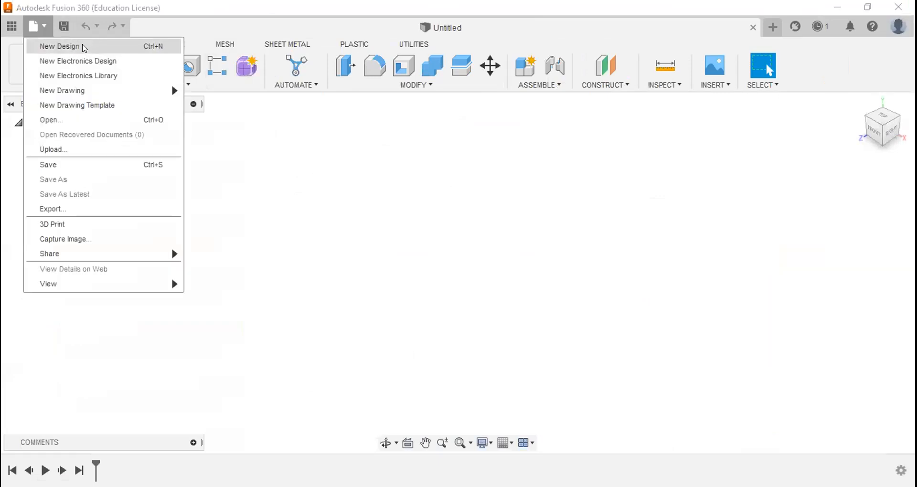
left_click(84, 46)
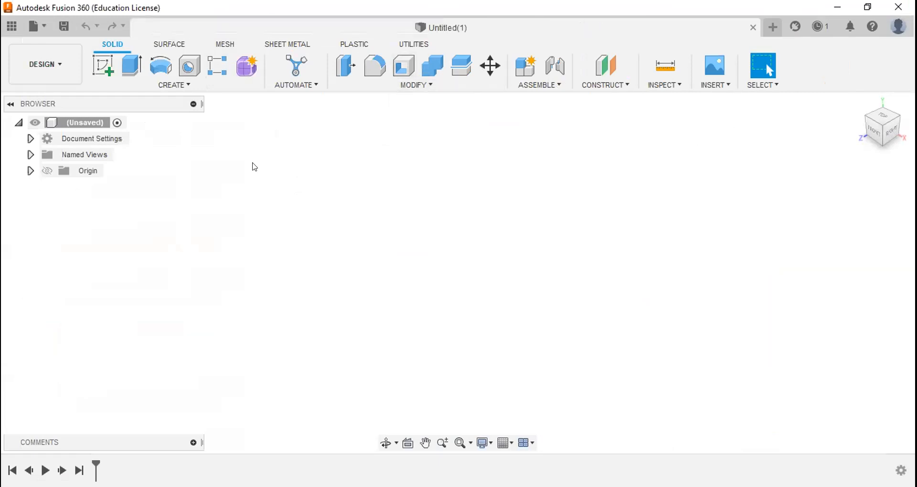
left_click(104, 66)
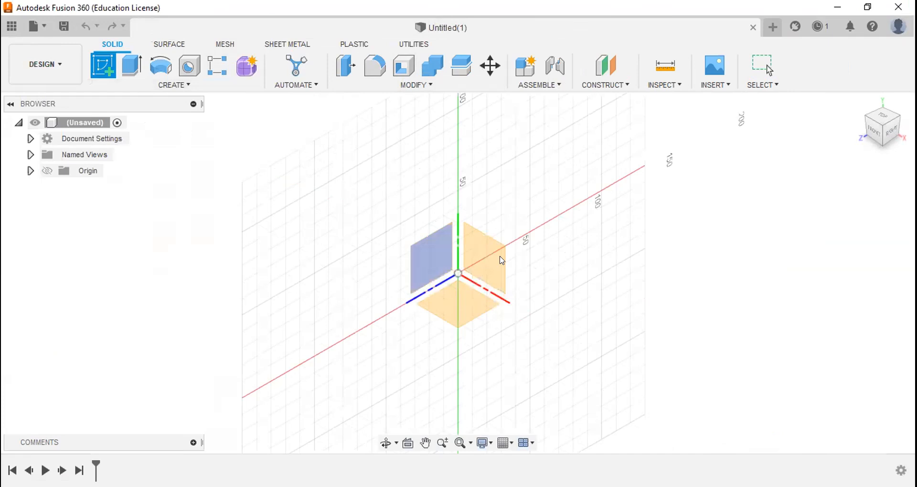
left_click(432, 248)
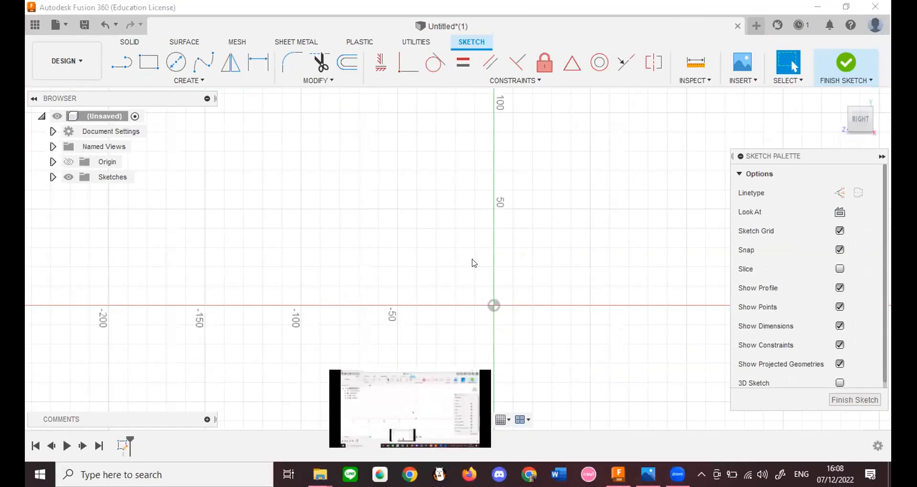
Step: Switch to the reference drawing and examine the isometric views and the front view's width and height dimensions
key("alt+Tab")
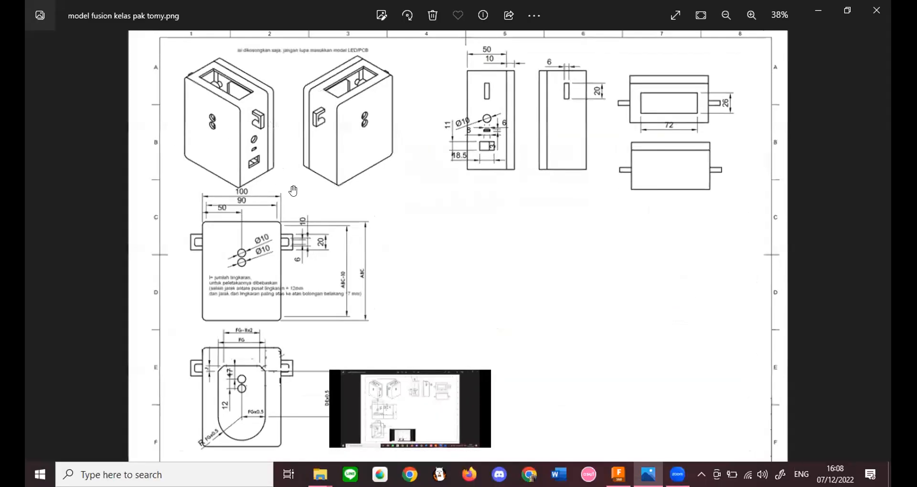
scroll(293, 191, "up", 5)
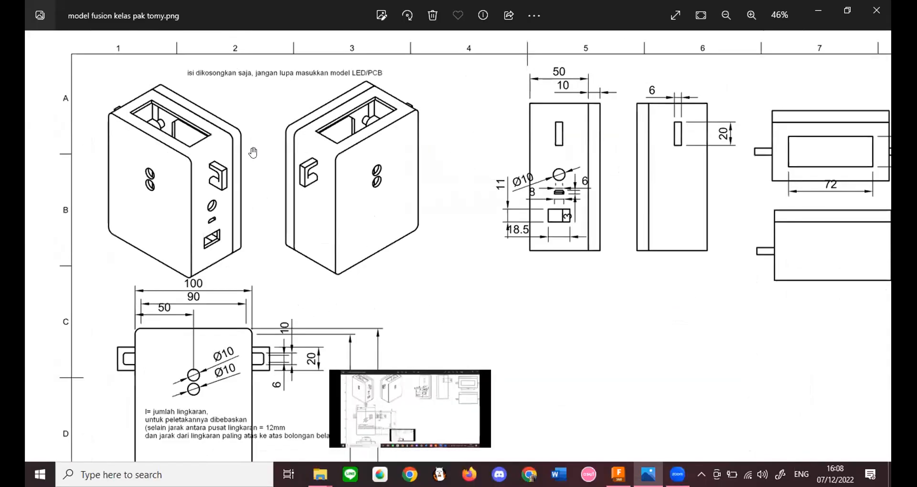
mouse_move(361, 176)
left_mouse_down()
mouse_move(334, 144)
mouse_move(332, 75)
left_mouse_up()
left_click_drag(542, 253, 534, 352)
left_click_drag(304, 270, 308, 296)
scroll(162, 165, "down", 3)
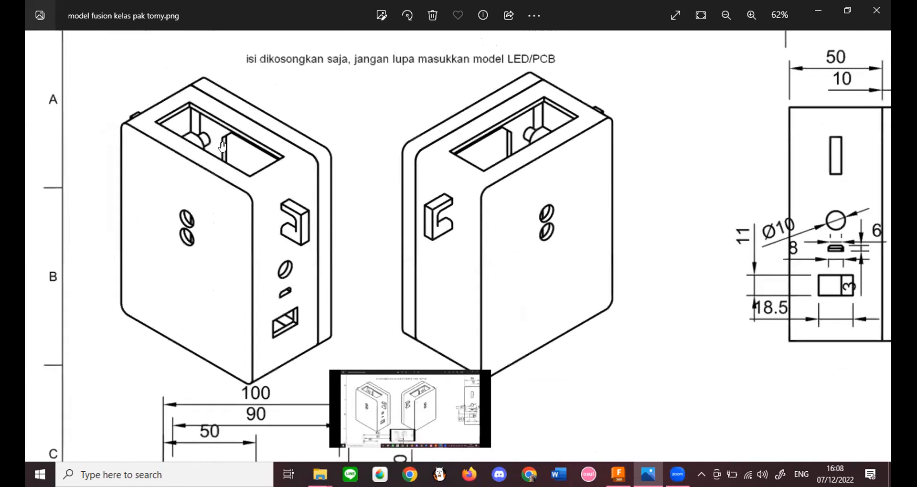
left_click_drag(303, 244, 253, 122)
left_click_drag(241, 219, 262, 158)
scroll(183, 135, "up", 3)
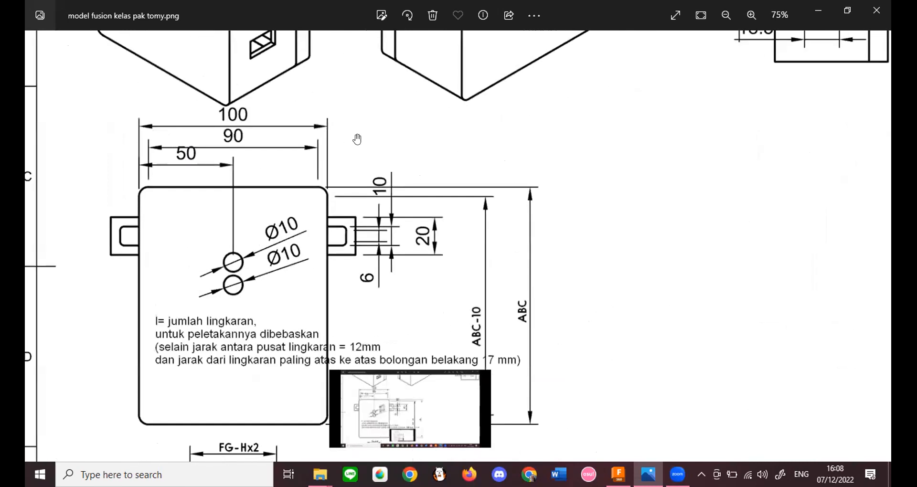
key("alt+Tab")
left_click_drag(442, 240, 434, 227)
left_click_drag(479, 273, 407, 199)
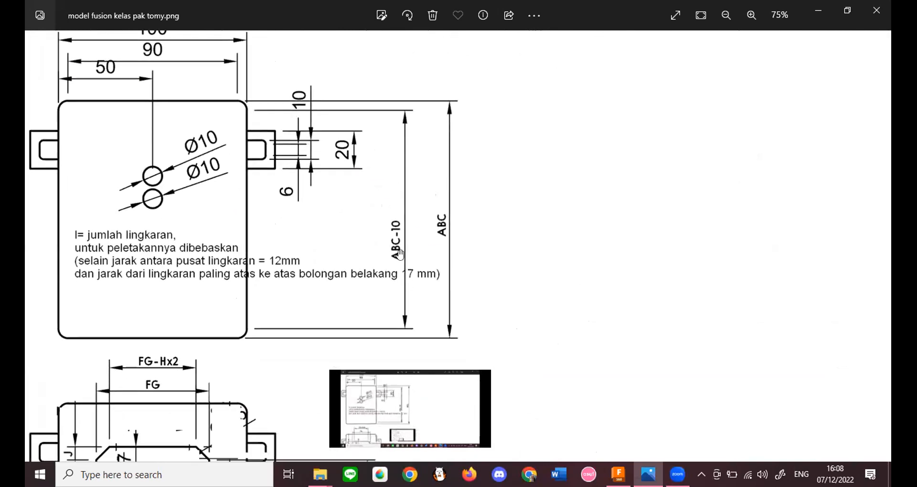
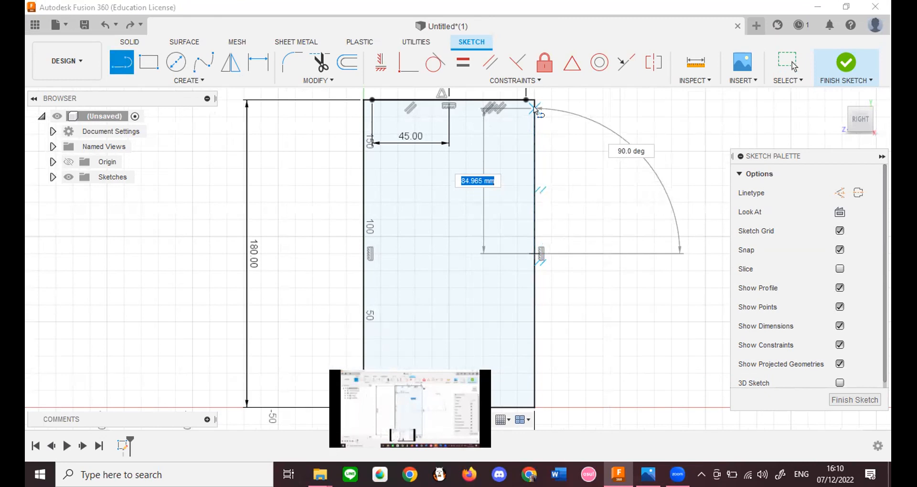
Step: Draw two 85 mm lines along the rectangle's right edge, one upward and one downward from its midpoint
type("85")
key("Return")
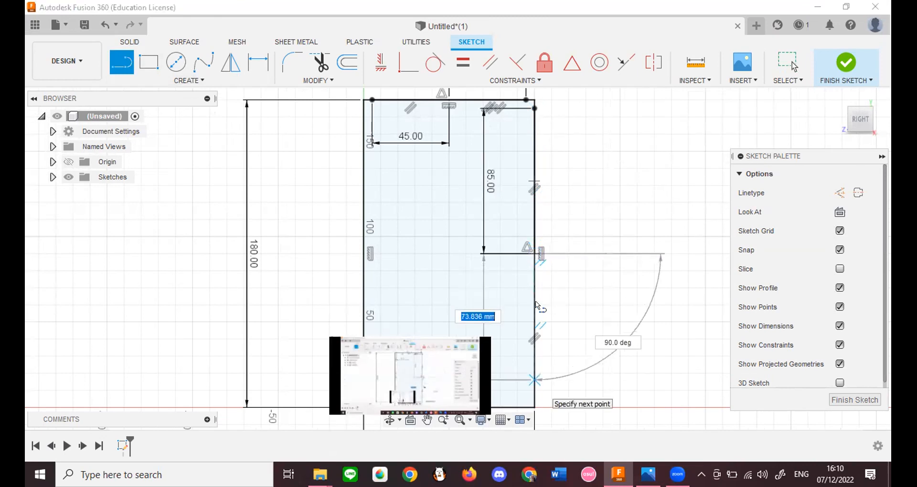
type("85")
key("Return")
key("Escape")
scroll(616, 260, "down", 1)
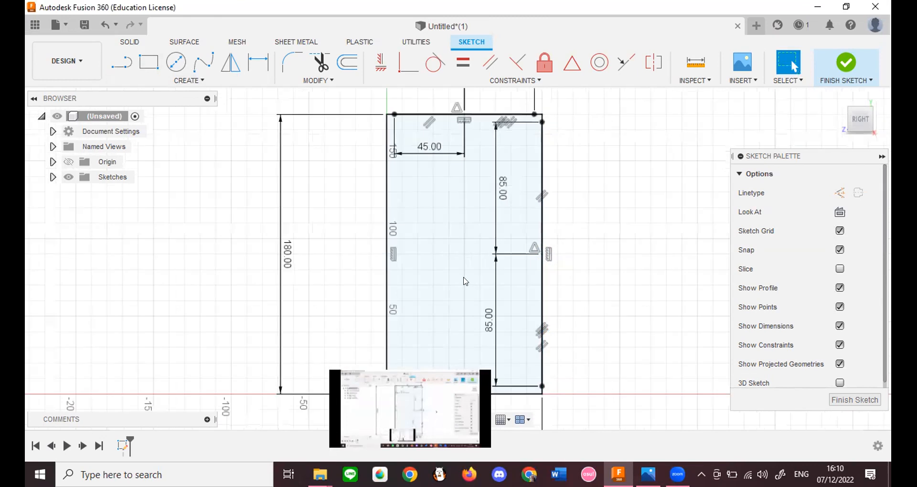
scroll(629, 257, "down", 2)
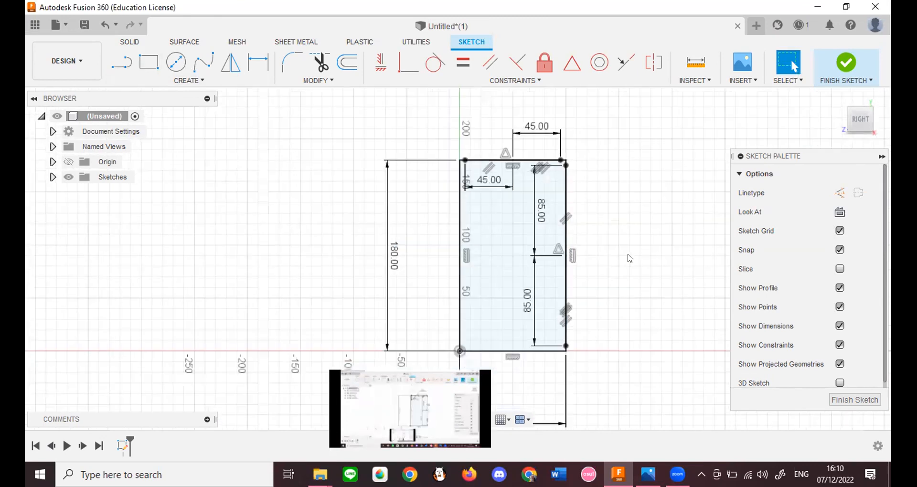
scroll(626, 259, "up", 2)
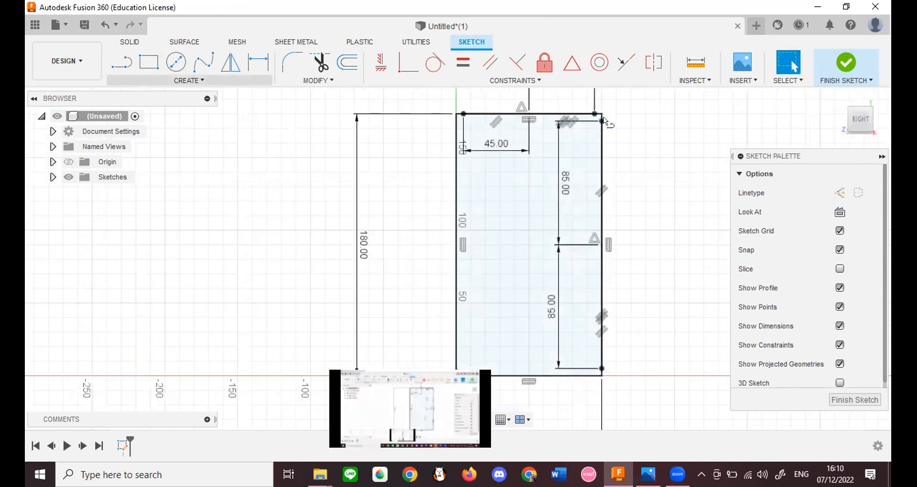
Step: Draw a circle of about 10 mm diameter inside the rectangle's upper-left corner, touching the top and left edges
key("l")
scroll(433, 107, "up", 2)
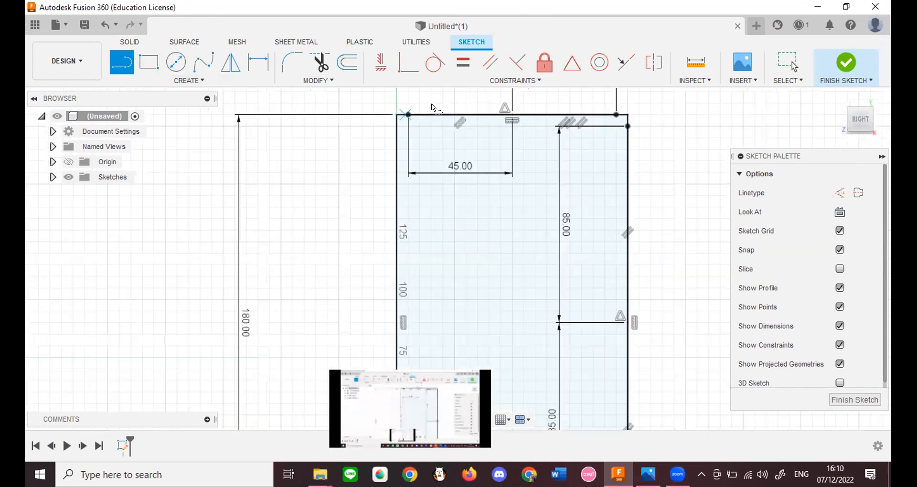
scroll(432, 106, "up", 3)
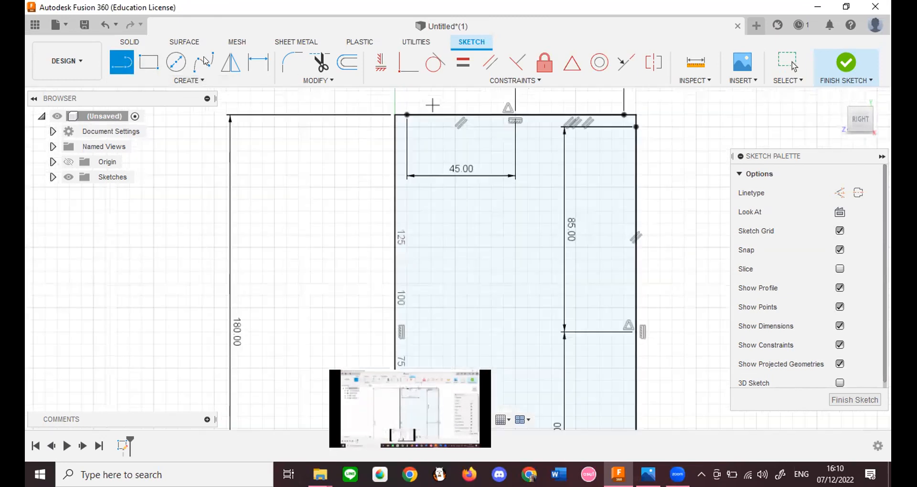
key("c")
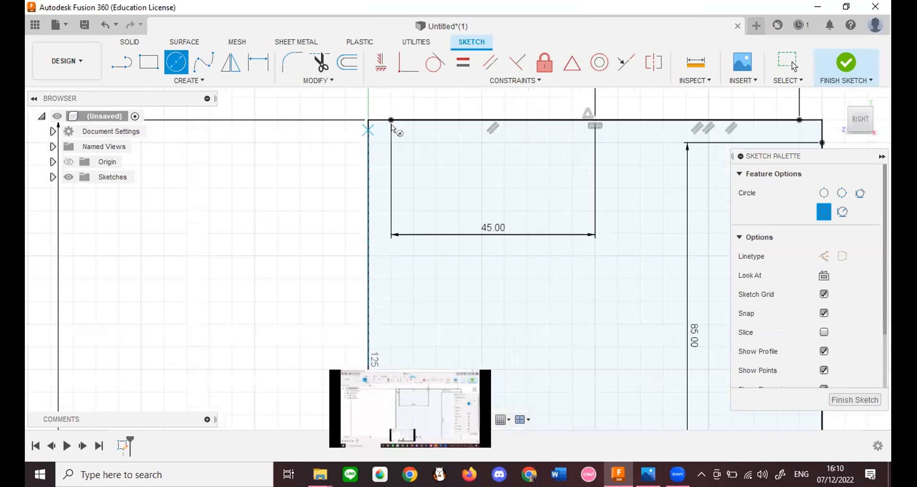
scroll(405, 168, "up", 3)
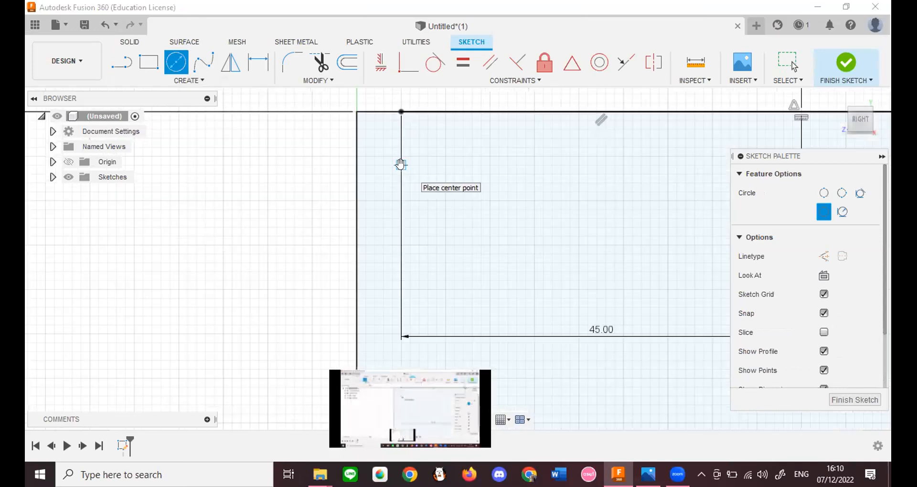
key("alt+Tab")
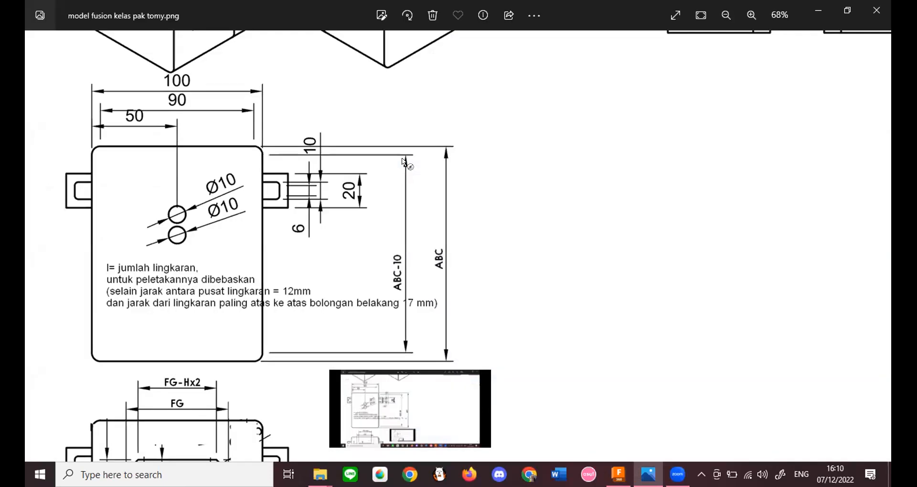
key("alt+Tab")
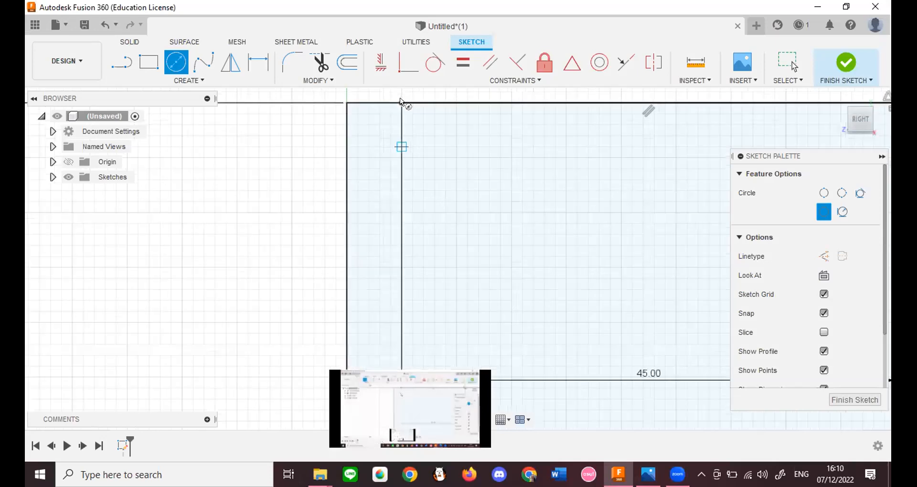
left_click(401, 157)
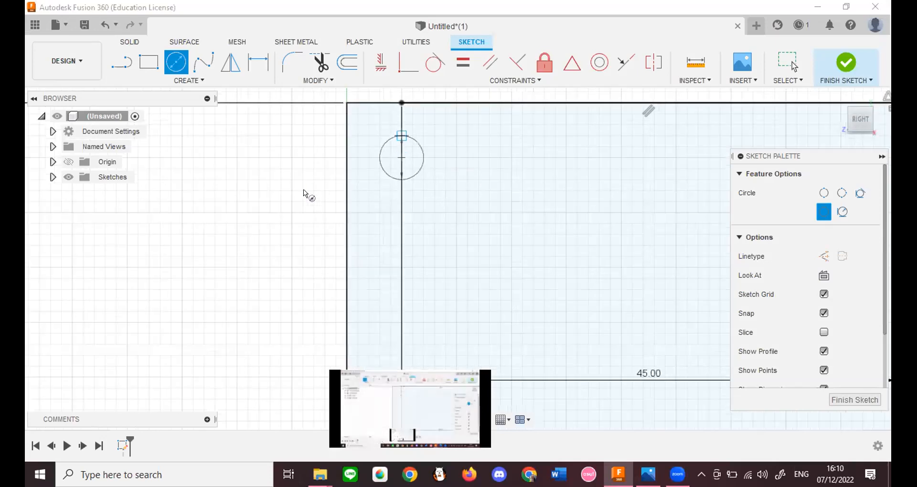
key("Return")
scroll(303, 190, "down", 1)
scroll(661, 191, "down", 5)
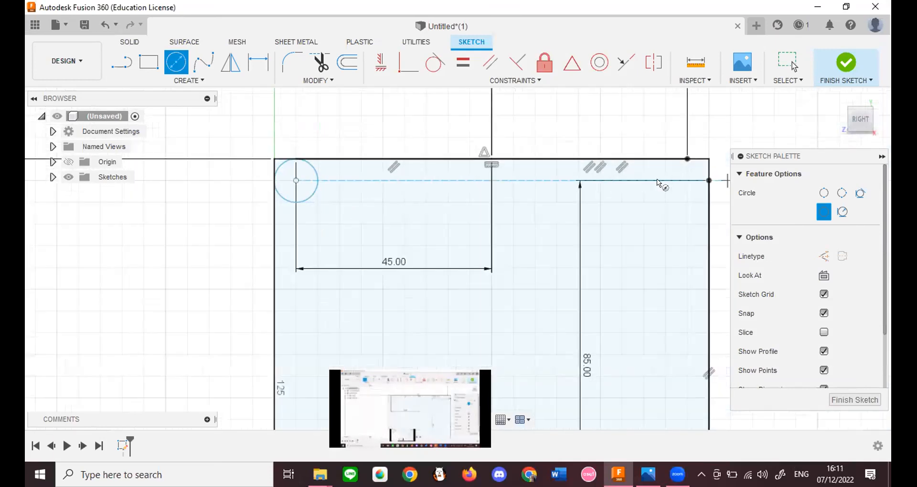
Step: Draw a circle inside the rectangle's upper-right corner, centred level with the upper 85 mm line's end and touching both edges
scroll(660, 140, "up", 3)
scroll(659, 140, "up", 2)
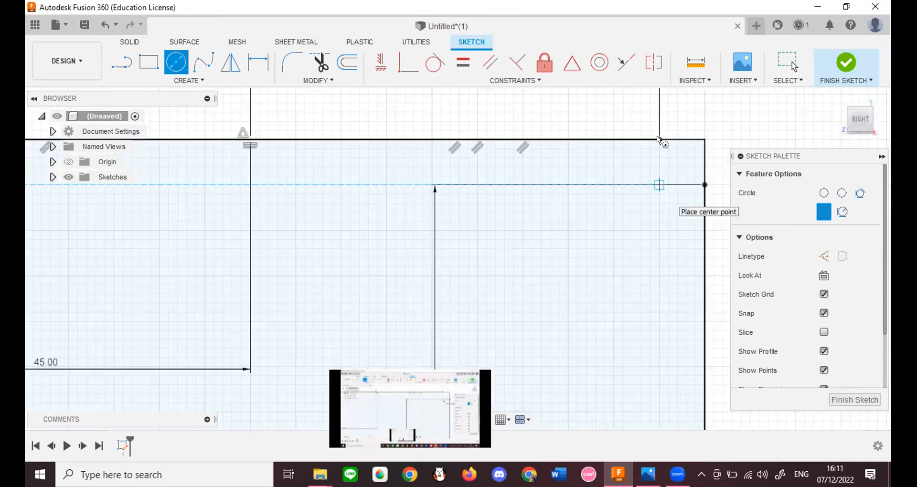
scroll(660, 140, "down", 1)
left_click(659, 140)
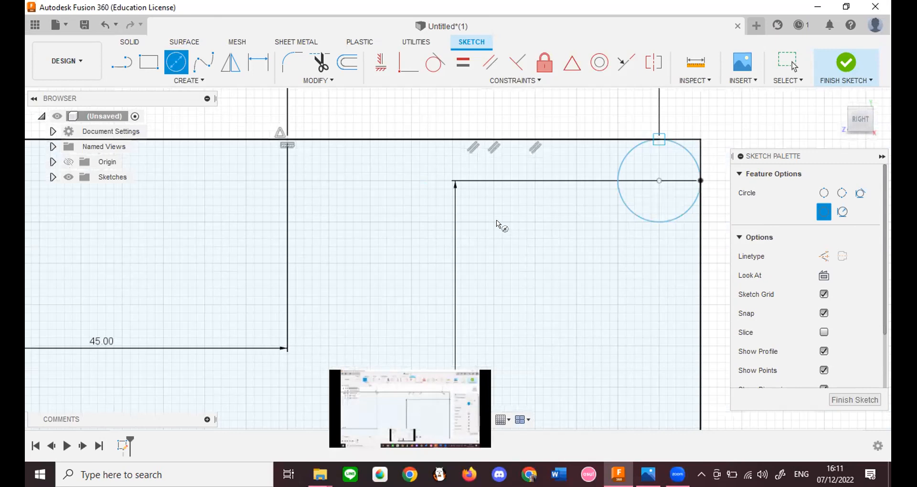
scroll(492, 318, "down", 3)
scroll(430, 311, "down", 2)
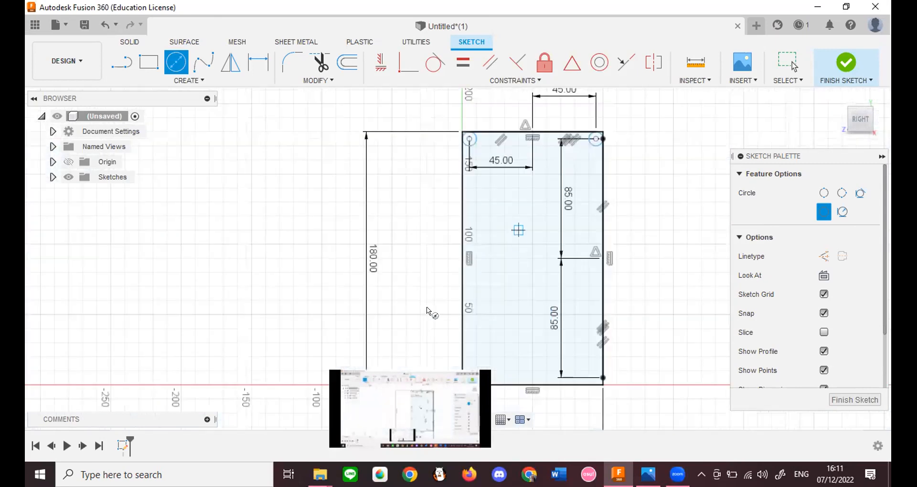
Step: Draw a circle inside the rectangle's lower-left corner, centred level with the lower 85 mm line's end and touching both edges
scroll(428, 310, "down", 1)
scroll(411, 313, "up", 1)
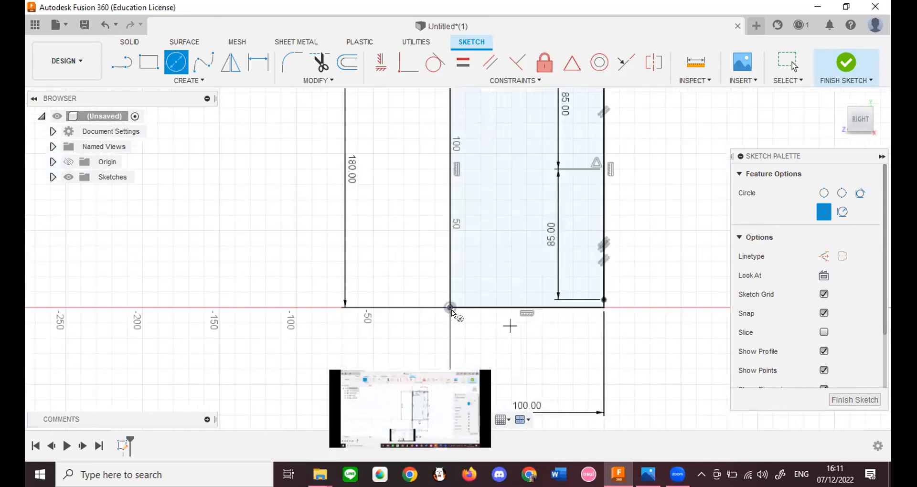
scroll(406, 311, "up", 2)
scroll(628, 309, "up", 2)
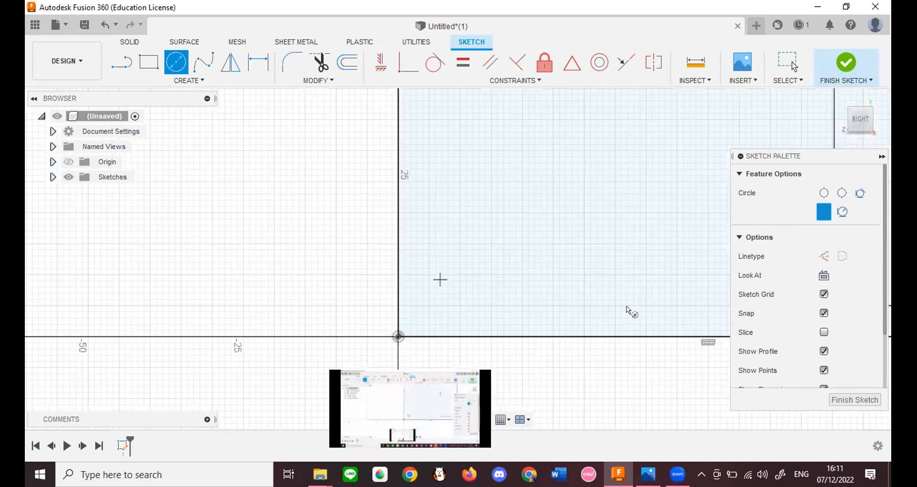
scroll(547, 299, "down", 2)
scroll(658, 317, "down", 2)
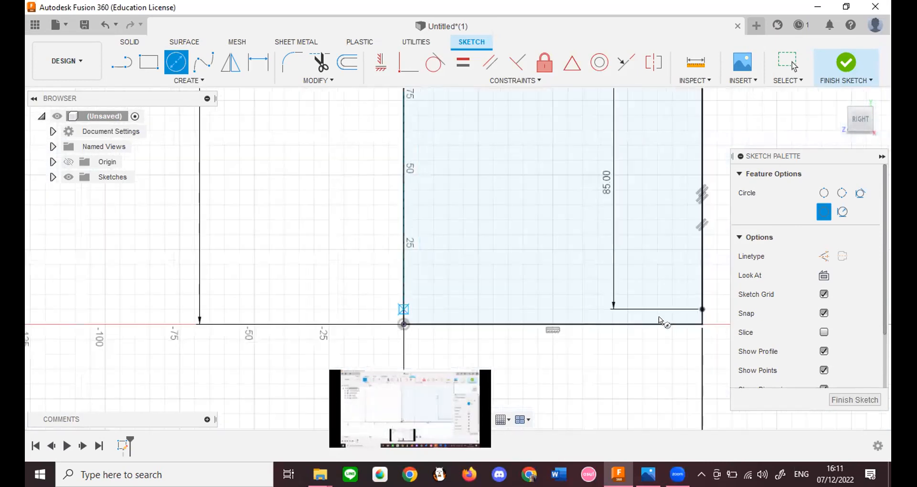
scroll(659, 311, "up", 2)
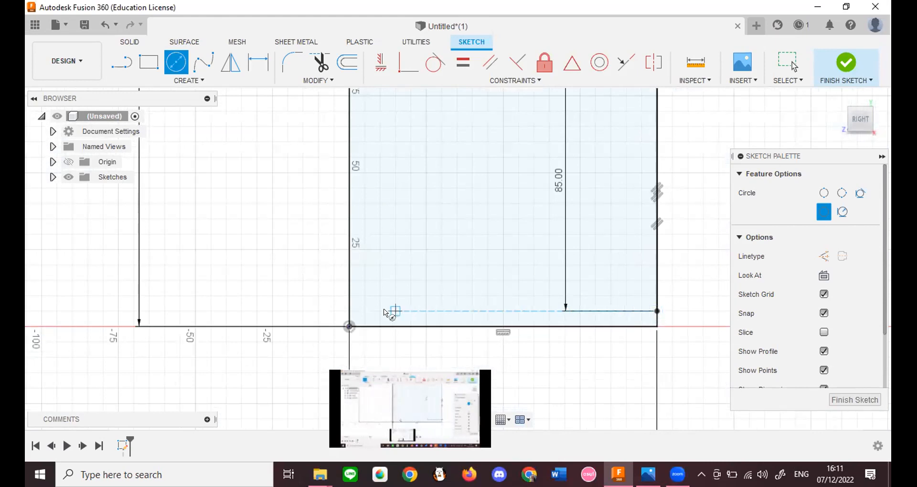
left_click(364, 311)
left_click(365, 326)
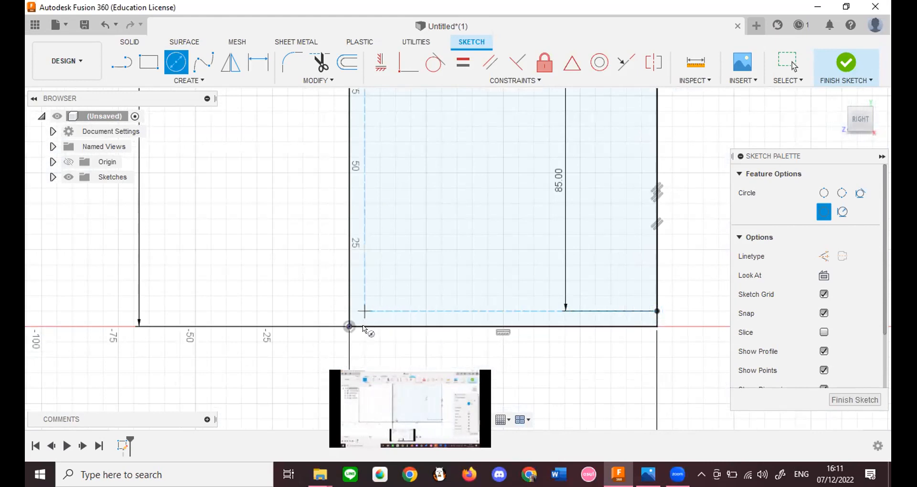
Step: Draw a matching circle inside the rectangle's lower-right corner, touching the bottom and right edges
left_click(656, 310)
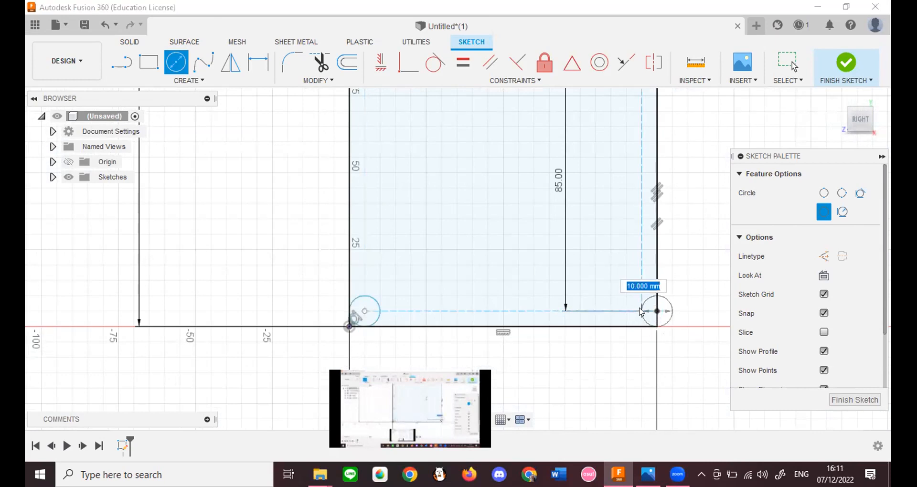
key("Escape")
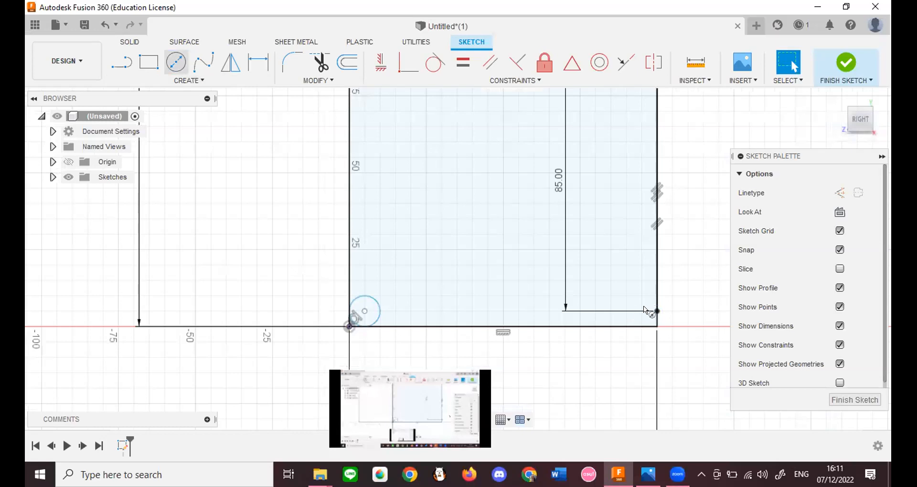
key("c")
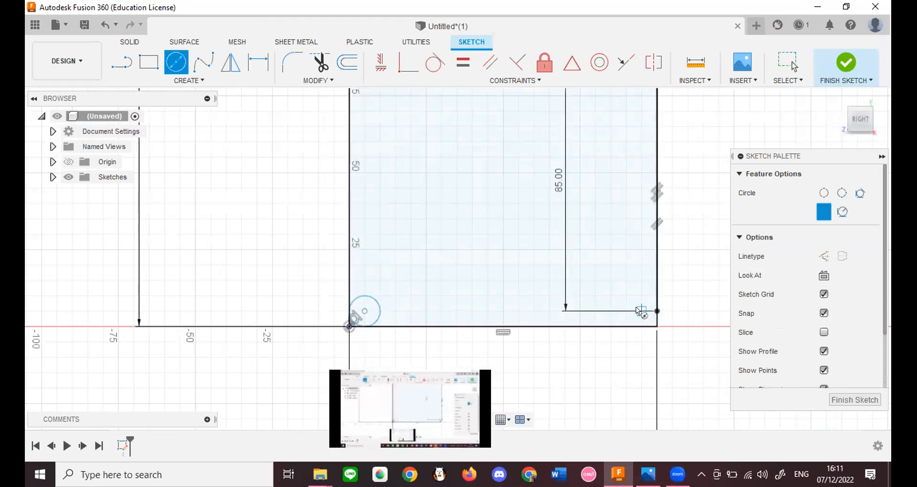
left_click(640, 311)
key("Return")
scroll(593, 338, "down", 3)
scroll(313, 237, "down", 3)
Step: Compare the sketch with the reference drawing, examining the front view's rounded corners and dimensions and the other enclosure views
key("alt+Tab")
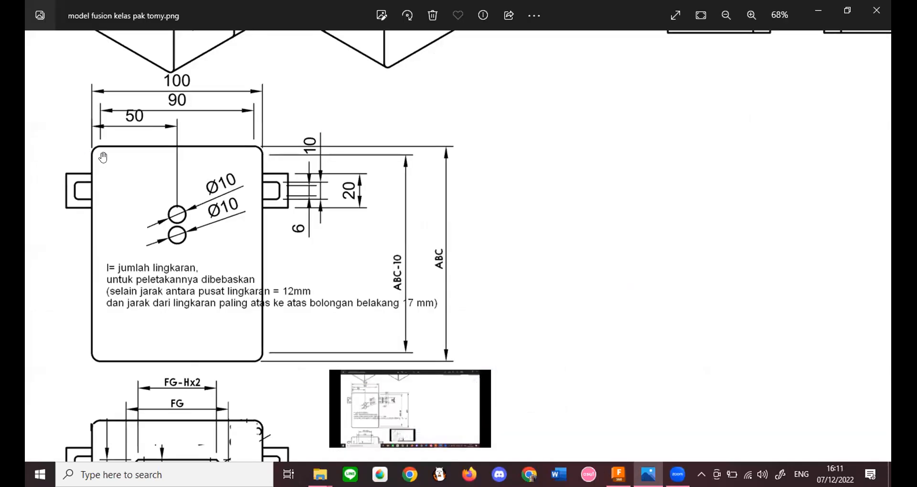
scroll(245, 276, "up", 3)
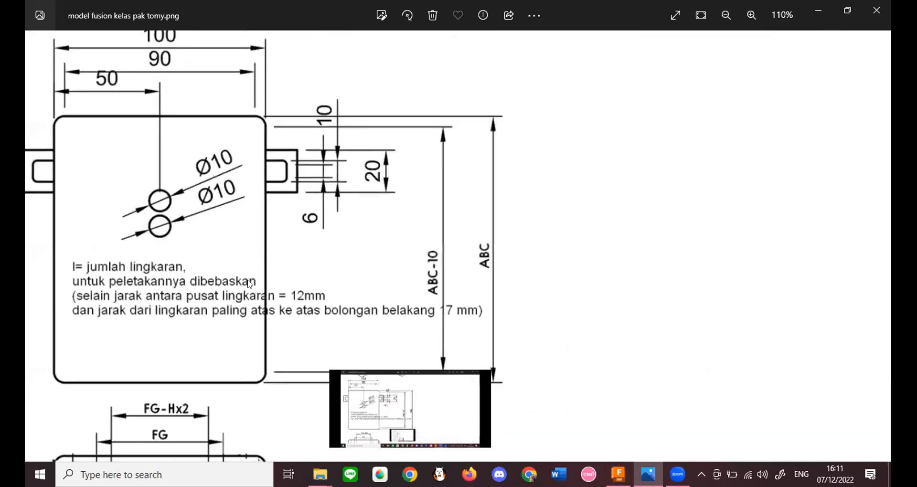
scroll(359, 149, "down", 4)
scroll(417, 149, "up", 3)
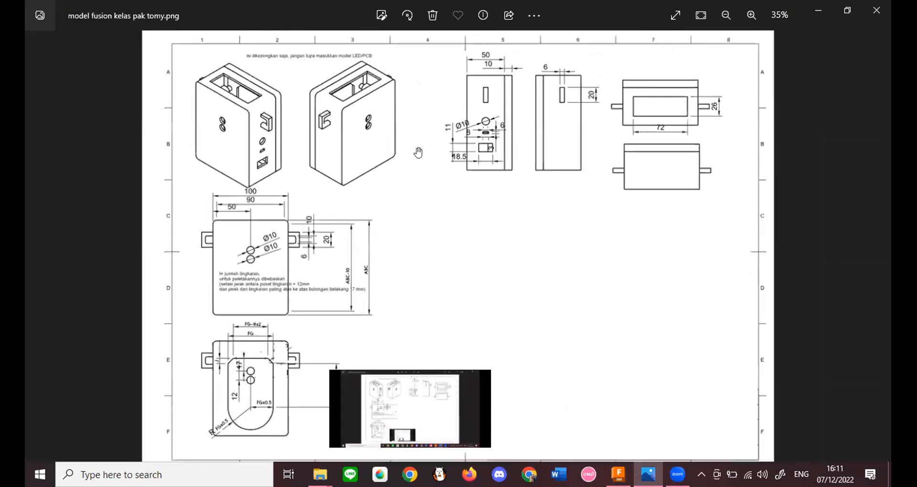
scroll(430, 149, "down", 2)
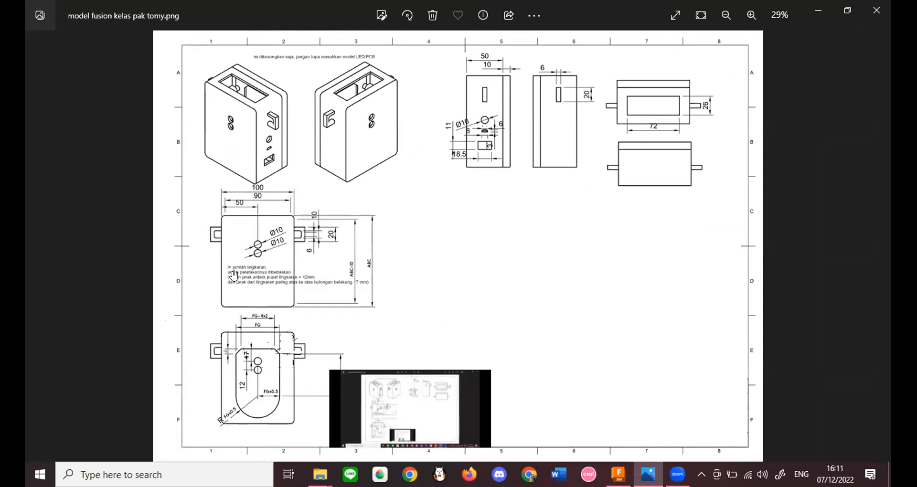
key("alt+Tab")
scroll(564, 161, "up", 3)
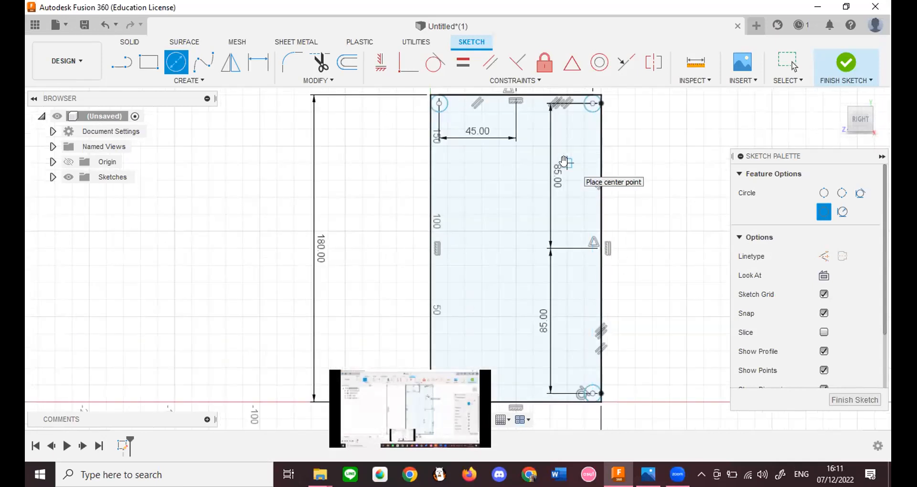
key("alt+Tab")
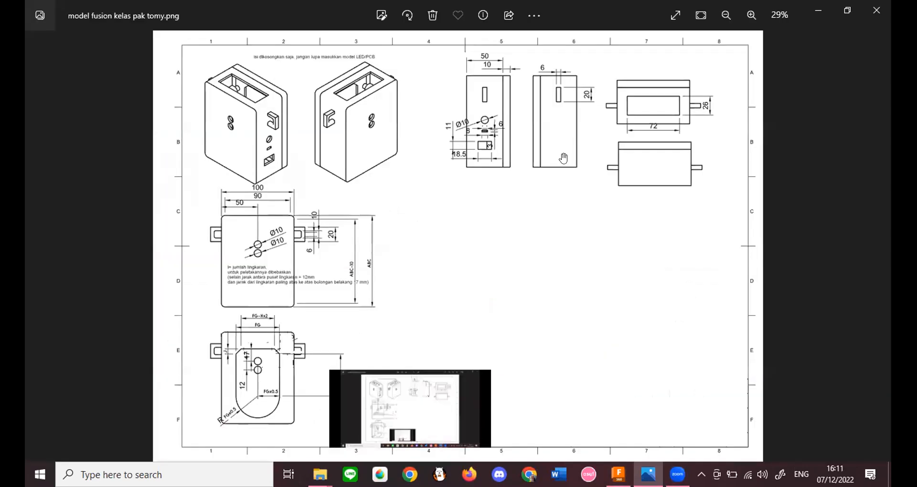
key("alt+Tab")
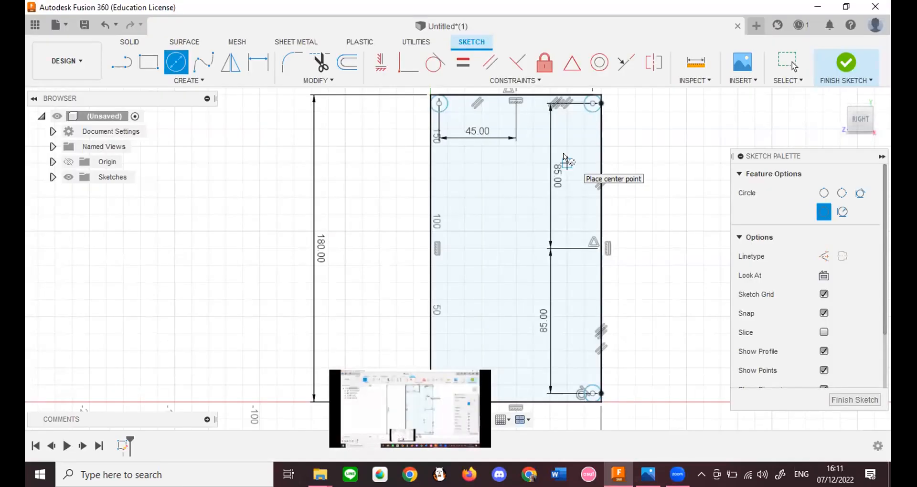
key("alt+Tab")
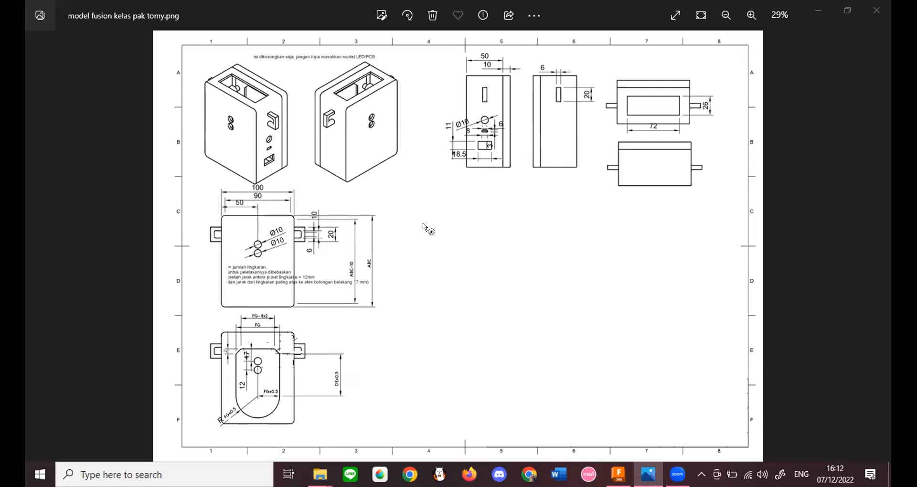
key("alt+Tab")
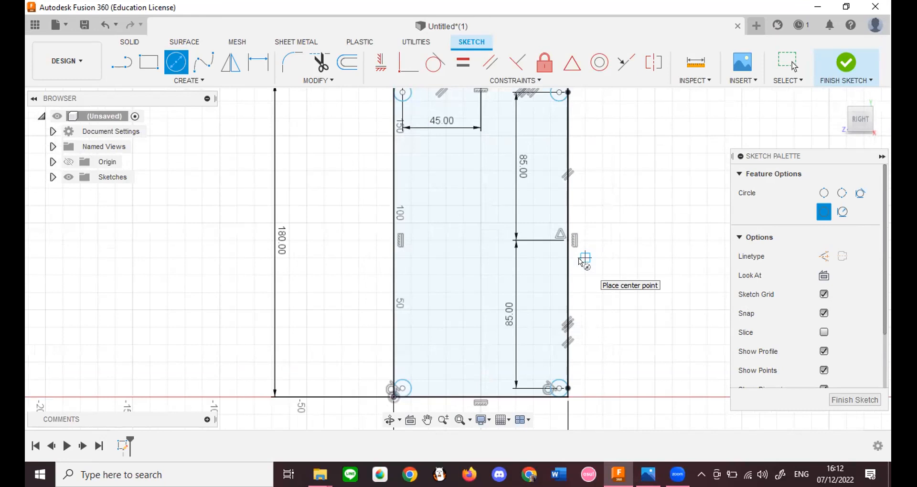
key("alt+Tab")
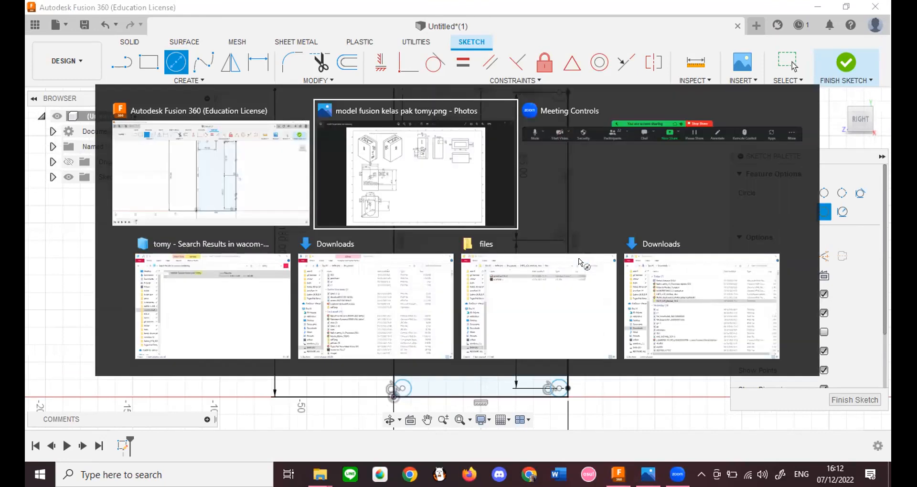
key("alt+Tab")
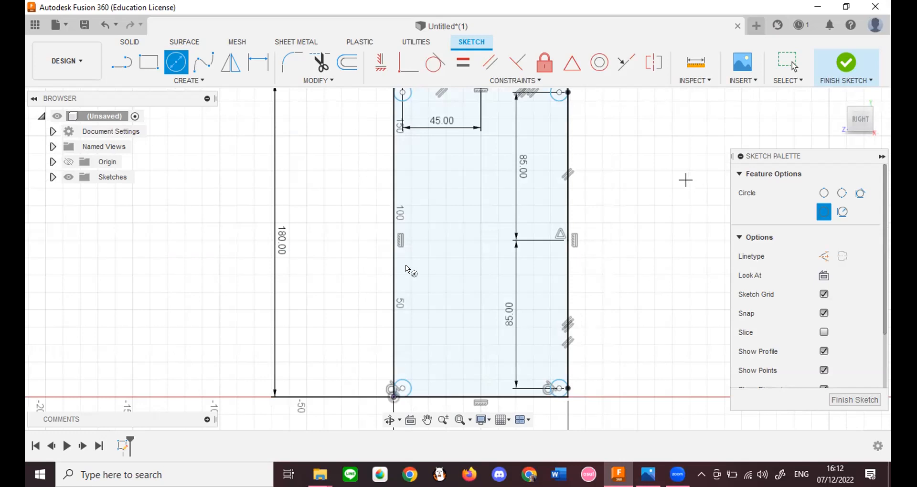
scroll(378, 265, "down", 2)
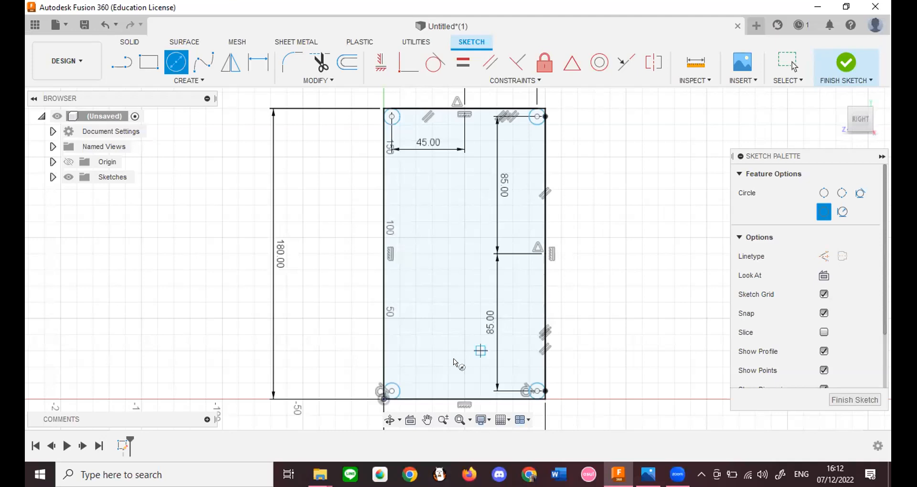
key("alt+Tab")
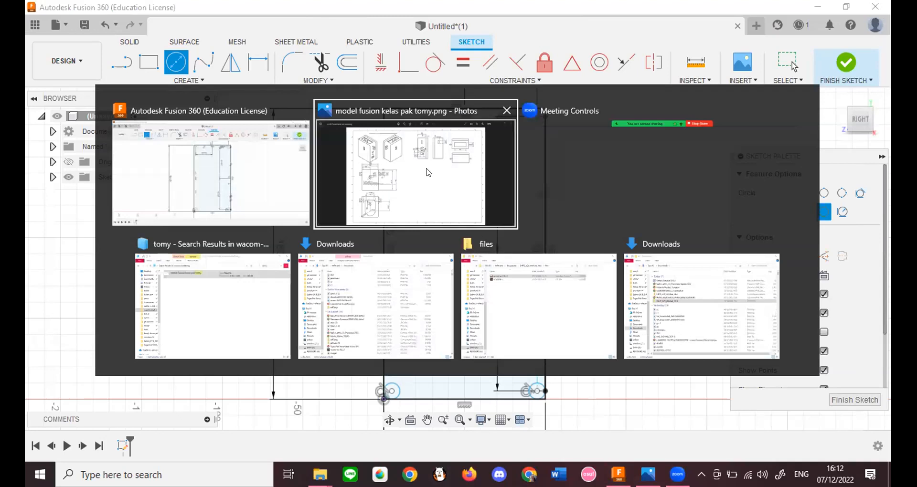
key("Escape")
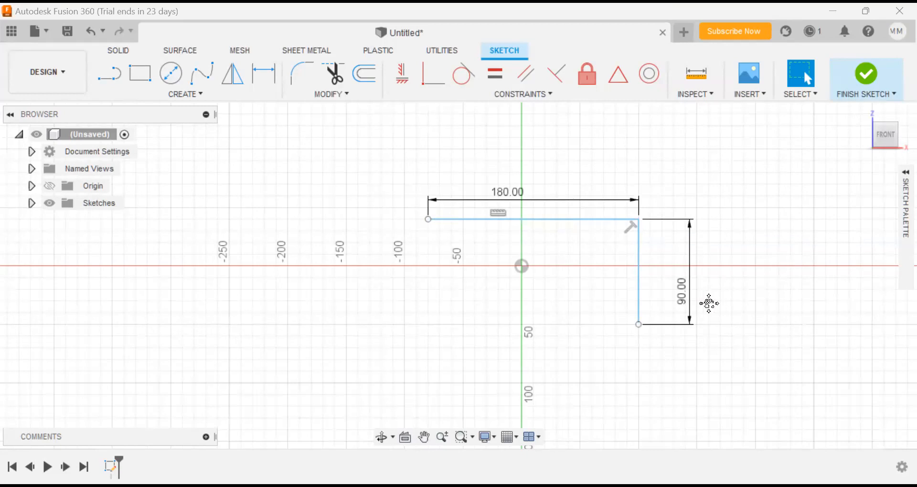
Step: Delete the 180 mm horizontal line and the 90 mm vertical line together with their dimensions
mouse_move(802, 284)
middle_mouse_down()
mouse_move(775, 313)
mouse_move(730, 293)
mouse_move(684, 314)
middle_mouse_up()
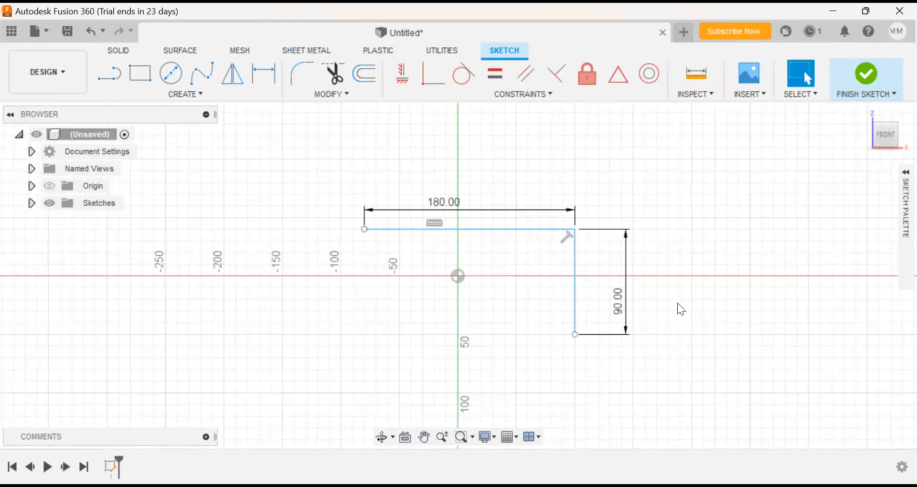
middle_click_drag(669, 280, 672, 281)
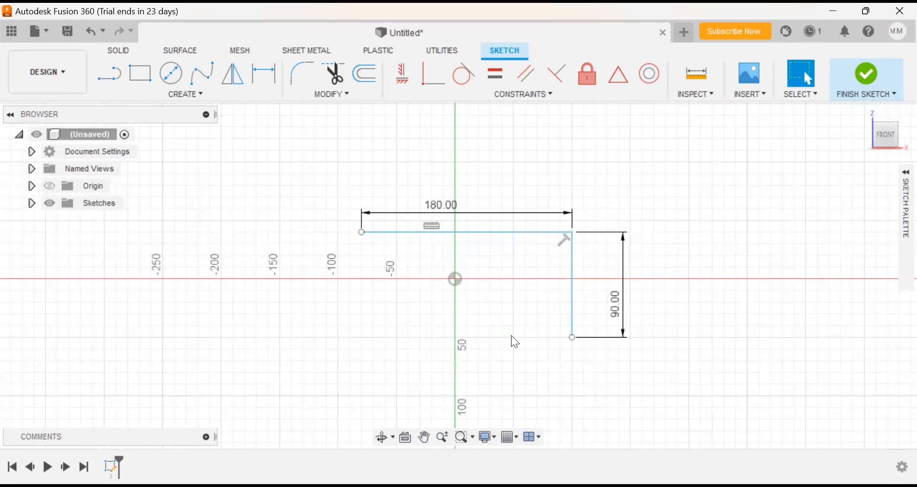
mouse_move(346, 195)
left_mouse_down()
mouse_move(597, 339)
mouse_move(681, 407)
left_mouse_up()
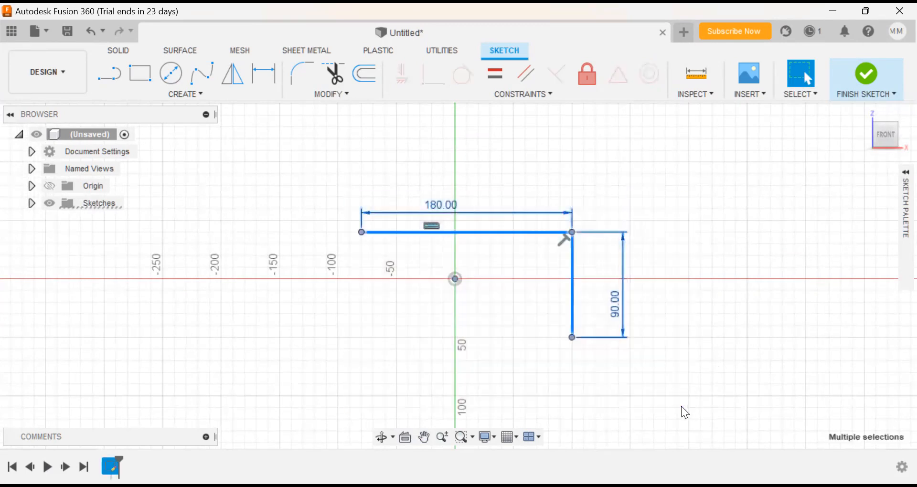
key("Delete")
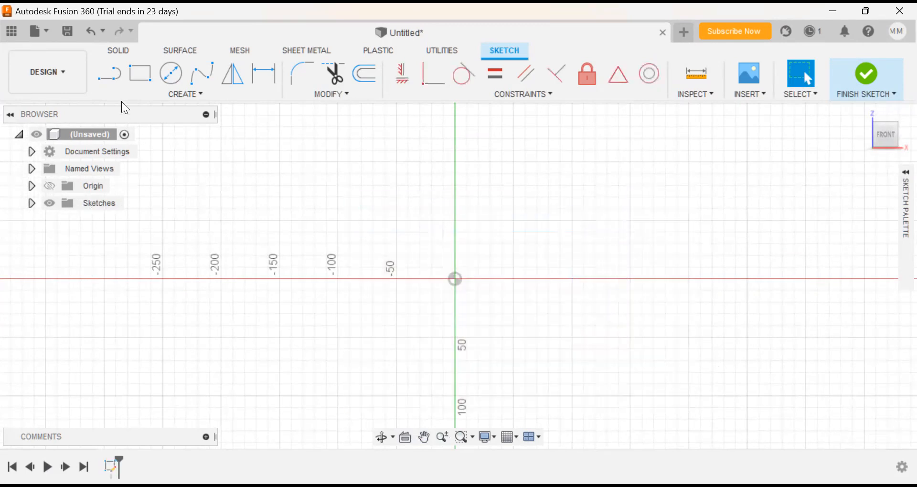
left_click(145, 79)
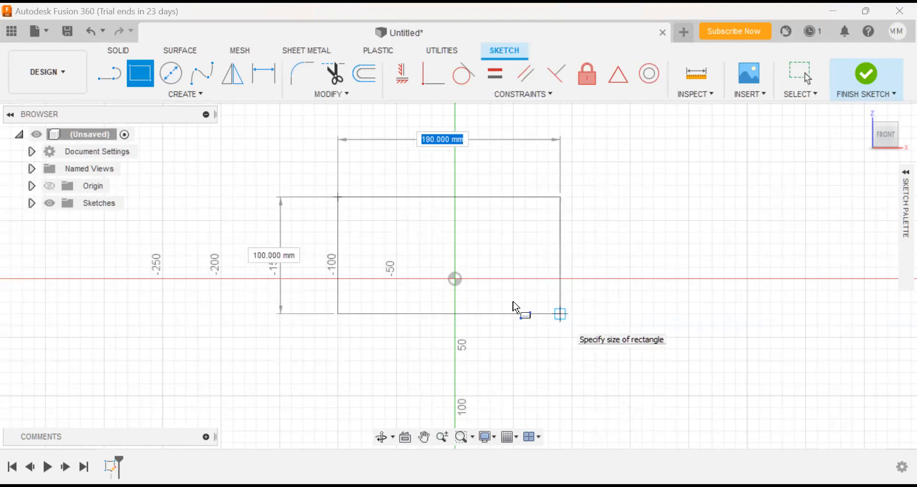
key("Return")
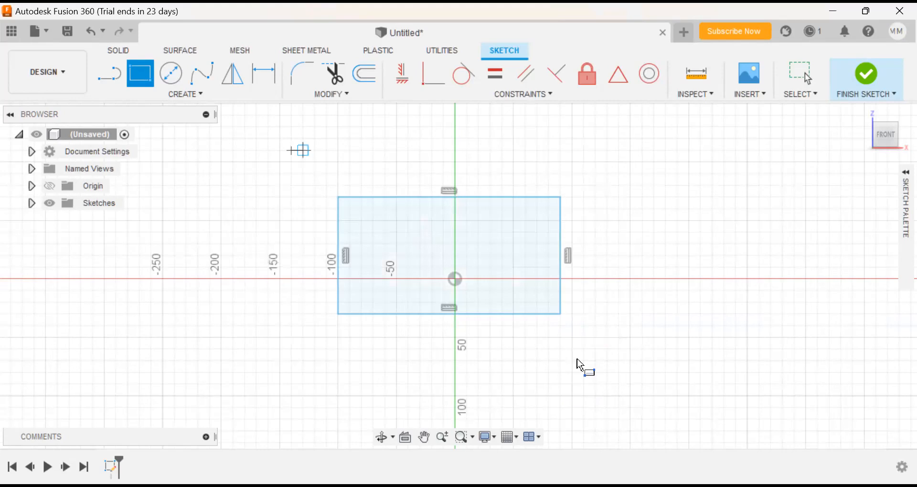
key("ctrl+z")
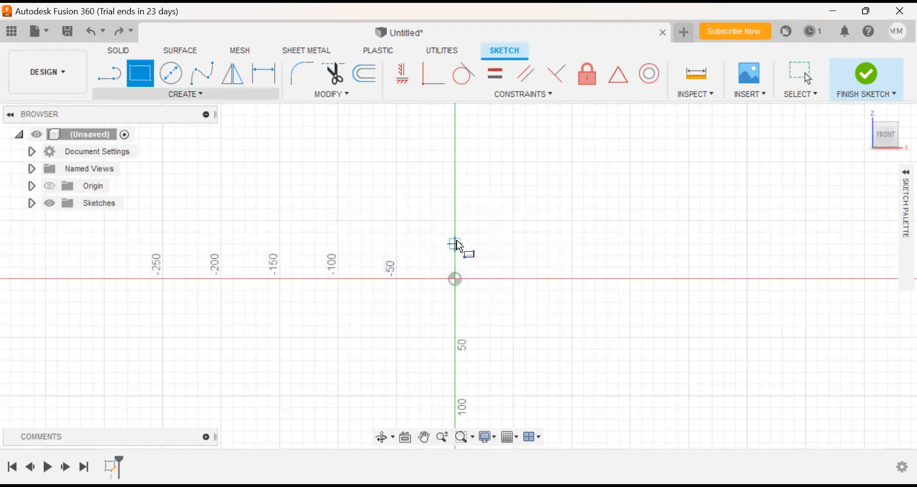
Step: Draw an upright two-point rectangle 100 mm wide and 190 mm high around the origin
left_click(374, 186)
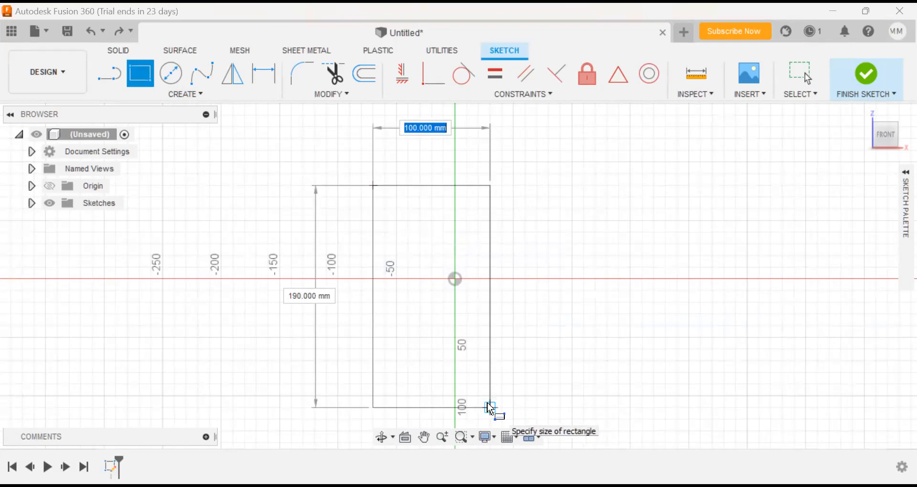
key("Return")
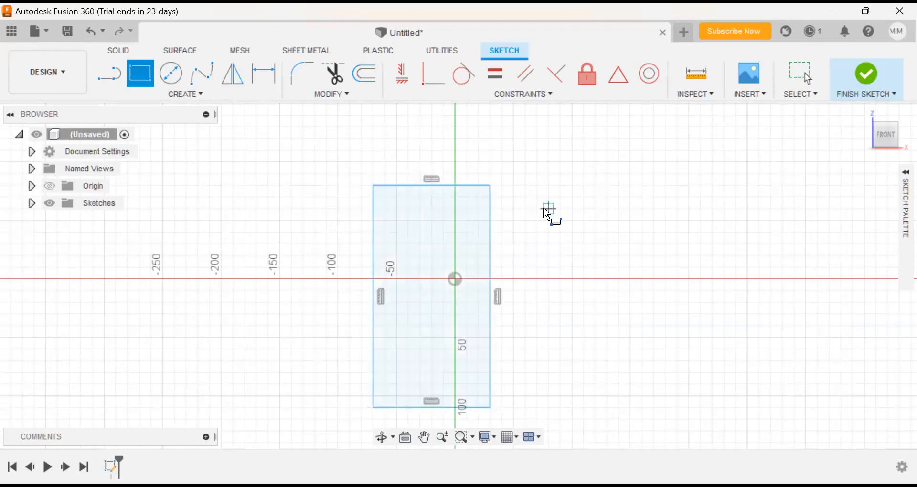
key("Escape")
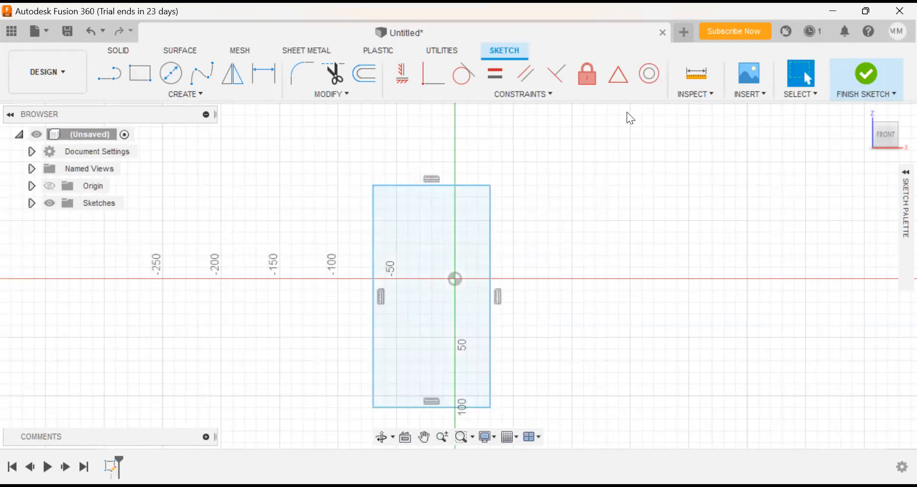
Step: Draw a 5 mm line along the rectangle's top edge, starting at its upper-left corner
left_click(109, 76)
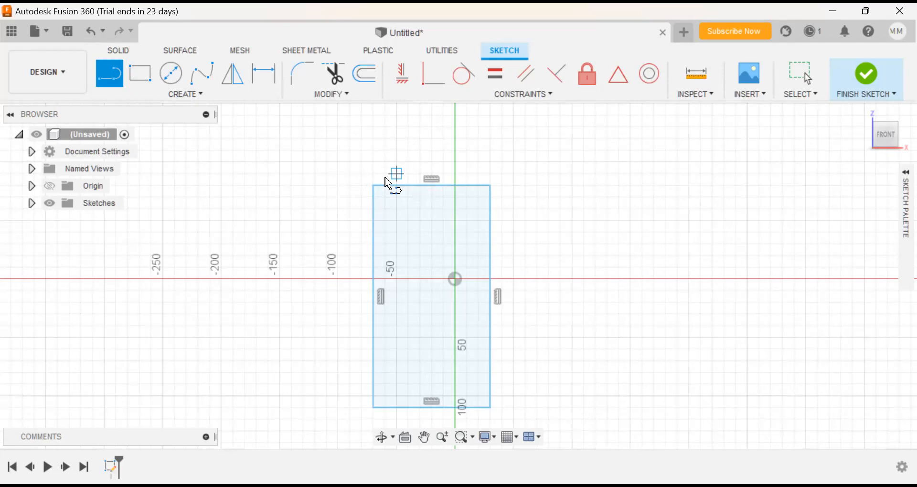
scroll(502, 200, "down", 1)
scroll(471, 217, "up", 4)
mouse_move(585, 189)
middle_mouse_down()
mouse_move(601, 127)
mouse_move(592, 142)
middle_mouse_up()
scroll(582, 162, "up", 1)
key("l")
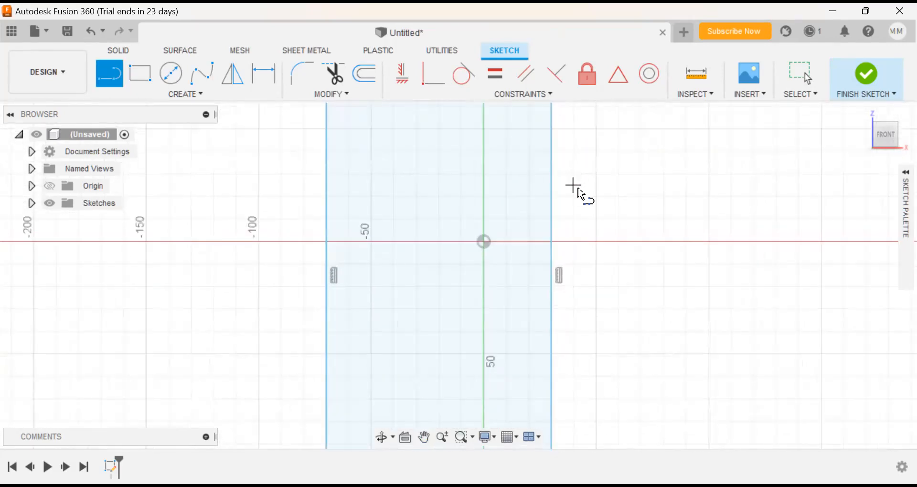
scroll(579, 189, "down", 2)
mouse_move(586, 203)
middle_mouse_down()
mouse_move(534, 260)
mouse_move(539, 254)
middle_mouse_up()
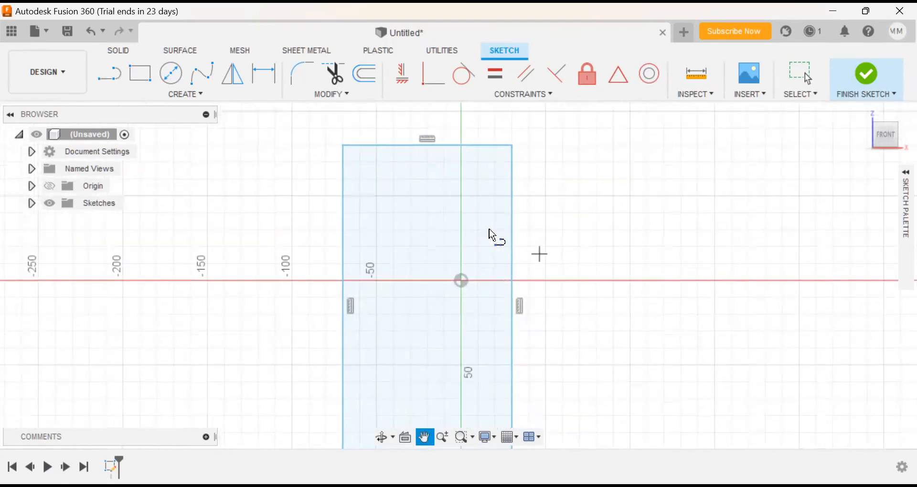
key("l")
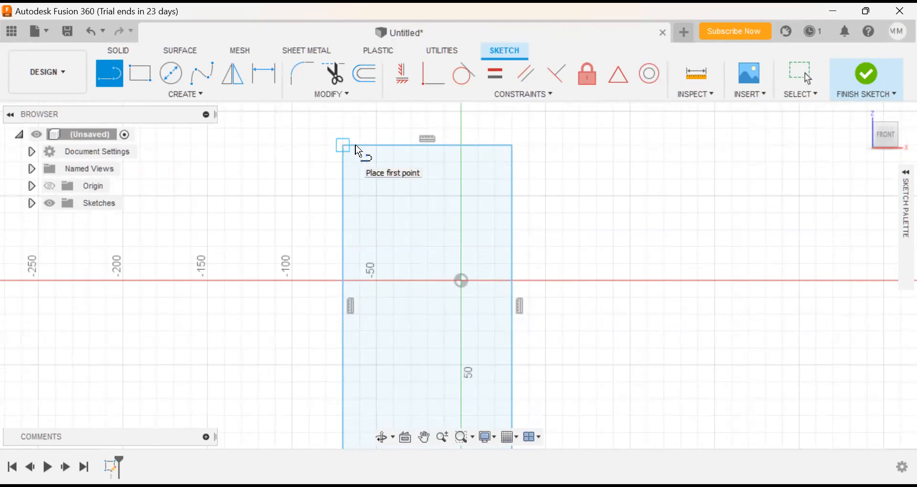
left_click(357, 148)
type("5")
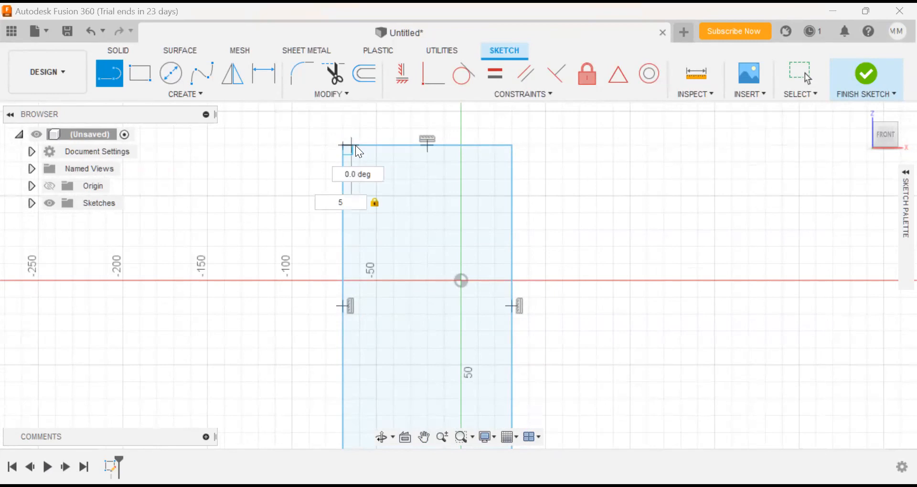
key("Return")
key("Escape")
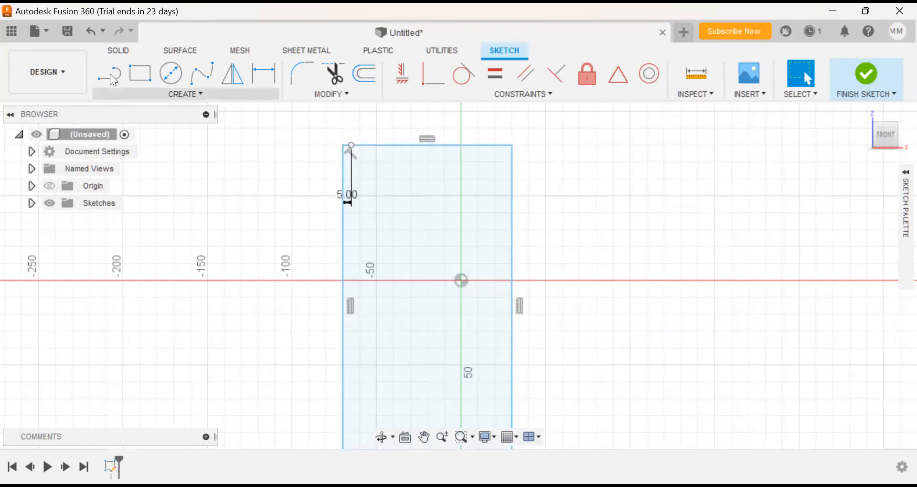
key("l")
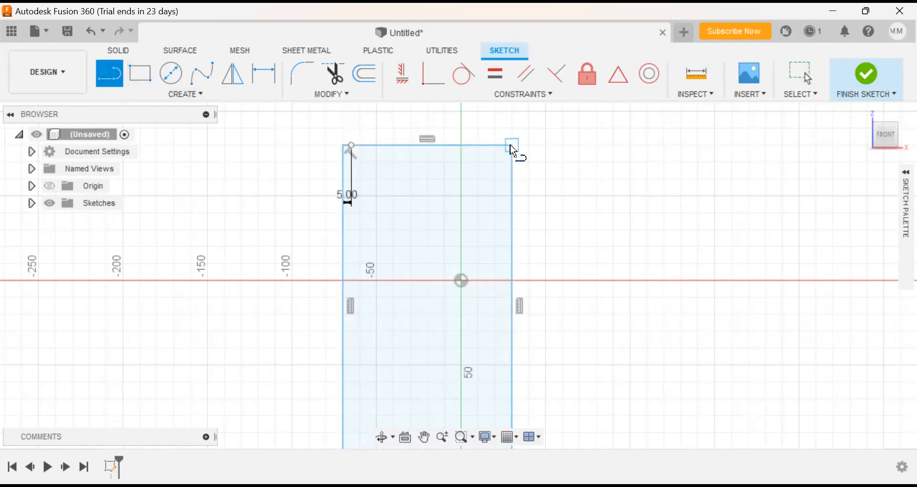
left_click(513, 146)
mouse_move(510, 160)
right_mouse_down()
mouse_move(171, 123)
mouse_move(470, 169)
mouse_move(504, 184)
right_mouse_up()
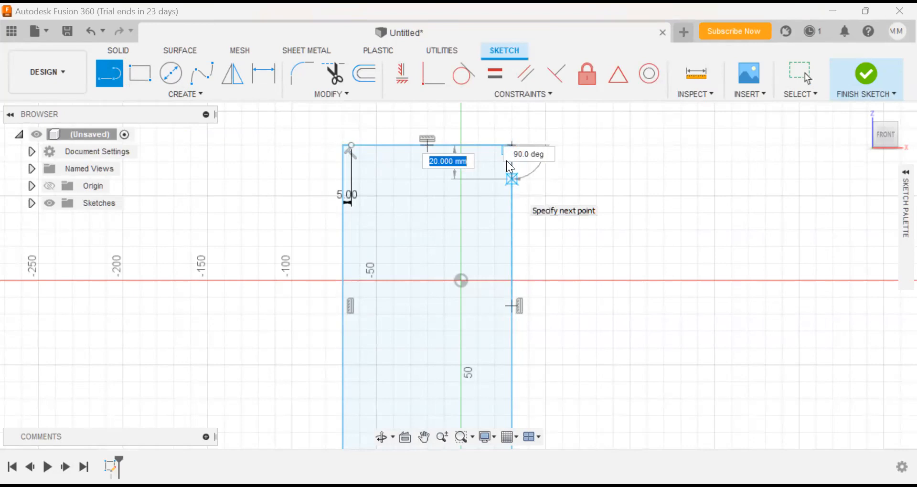
key("h")
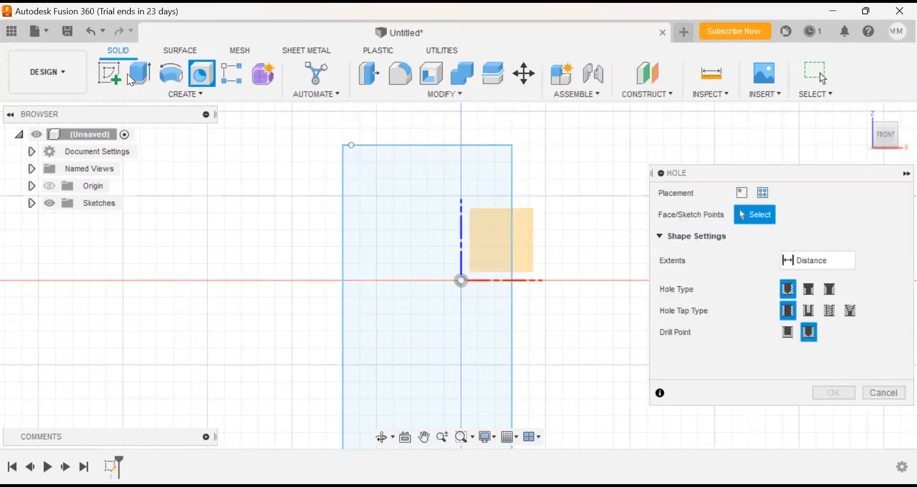
left_click(870, 395)
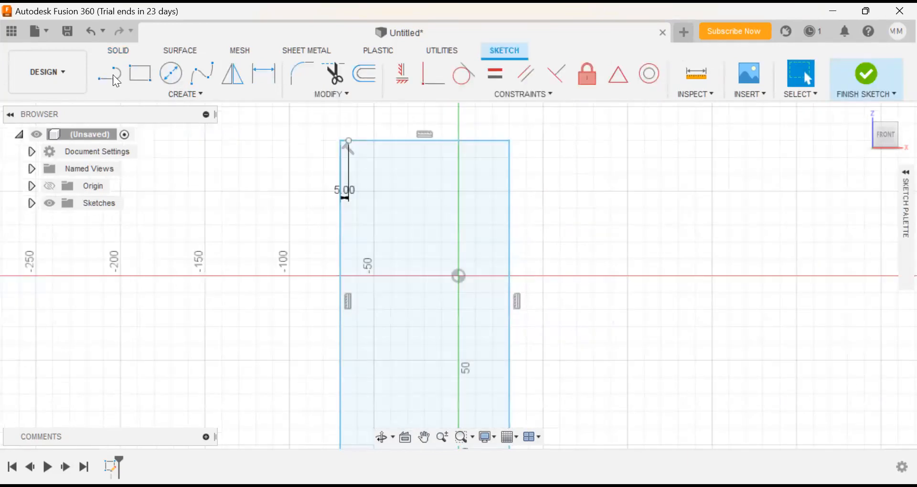
Step: Draw a 5 mm line along the rectangle's top edge, starting at its upper-right corner
left_click(115, 77)
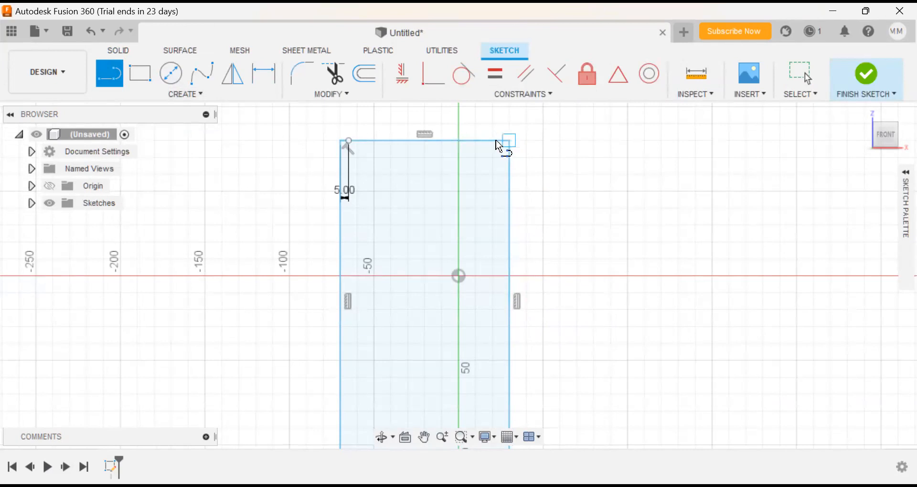
key("Escape")
scroll(496, 140, "up", 1)
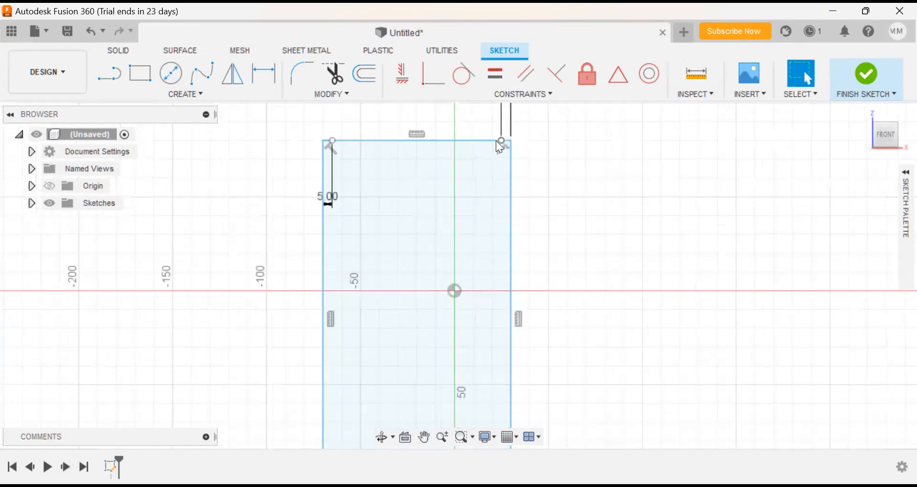
scroll(496, 140, "down", 2)
middle_click_drag(473, 227, 456, 321)
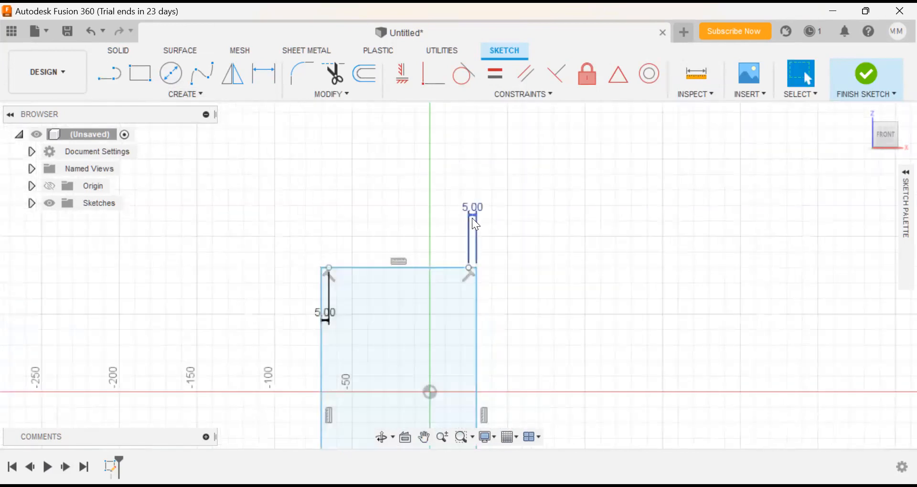
Step: Move the 5 mm dimension at the upper-right corner below the top edge, about level with the one at the upper-left corner
left_click(472, 269)
scroll(483, 272, "down", 2)
scroll(456, 279, "up", 3)
scroll(454, 275, "up", 3)
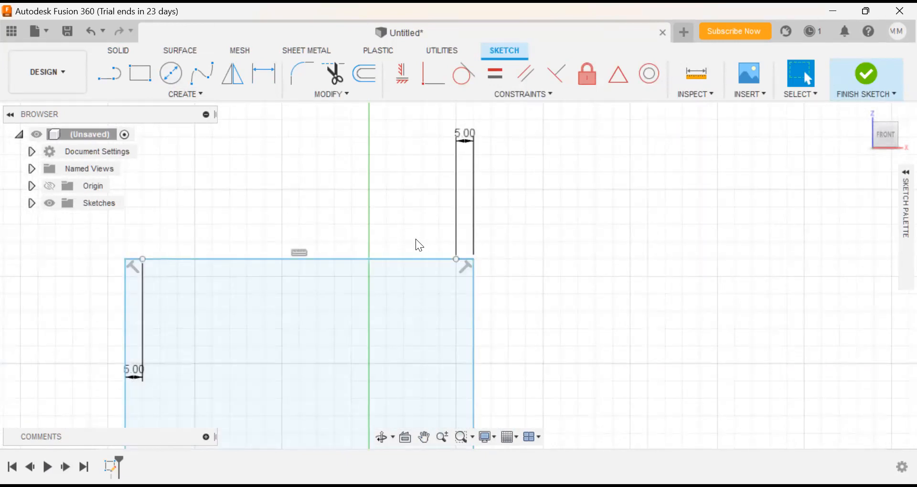
scroll(497, 286, "up", 2)
scroll(492, 292, "down", 2)
left_click_drag(459, 195, 453, 387)
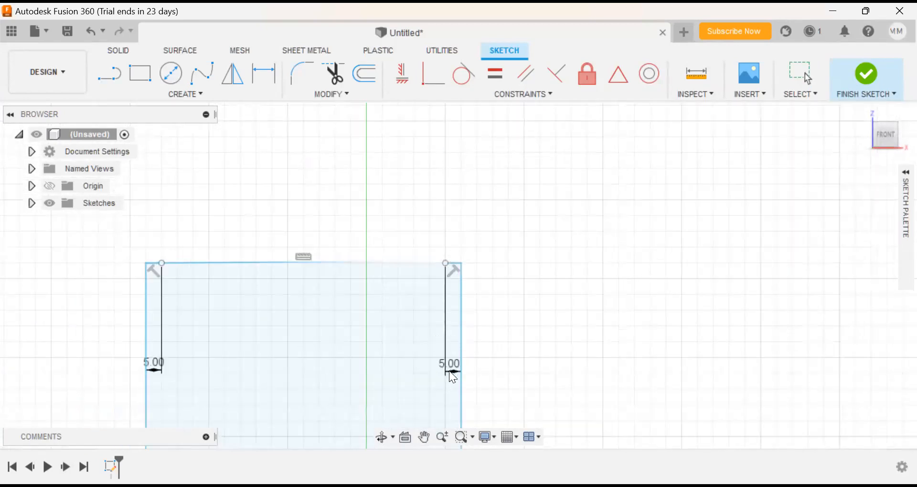
Step: Draw a 5 mm line down the rectangle's right edge from its upper-right corner
middle_click_drag(629, 206, 728, 158)
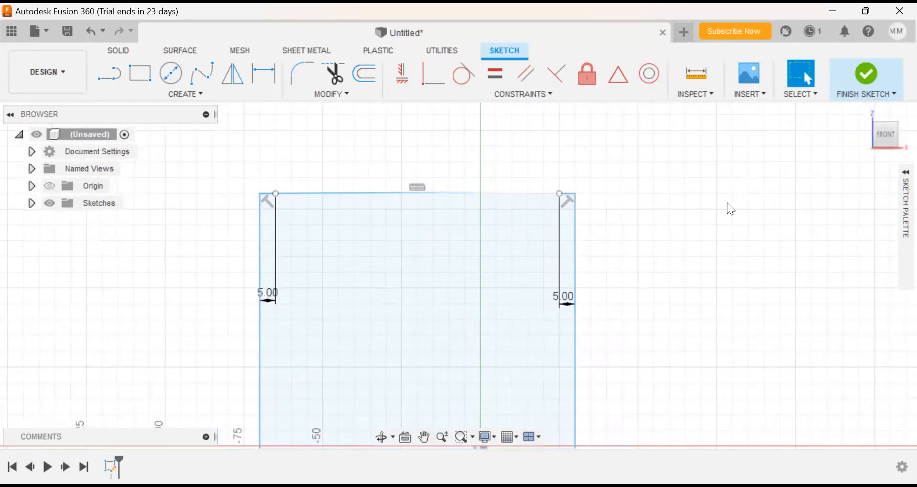
middle_click_drag(736, 188, 747, 159)
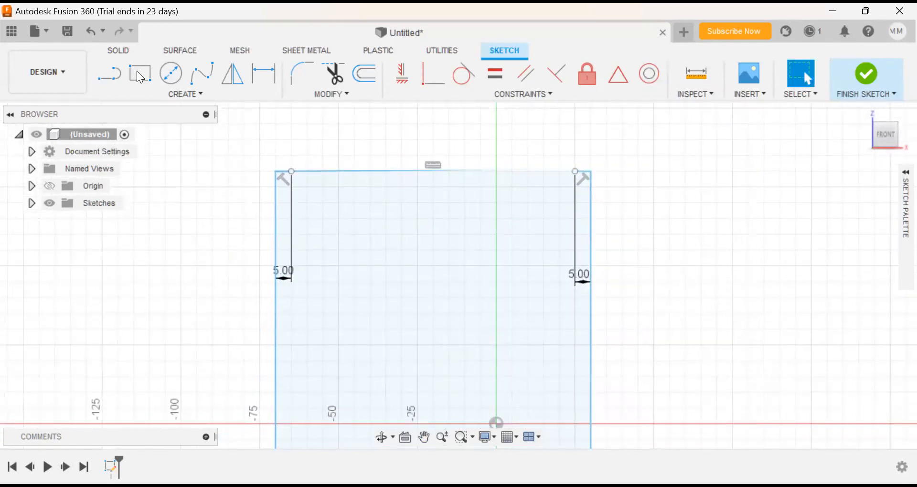
left_click(109, 70)
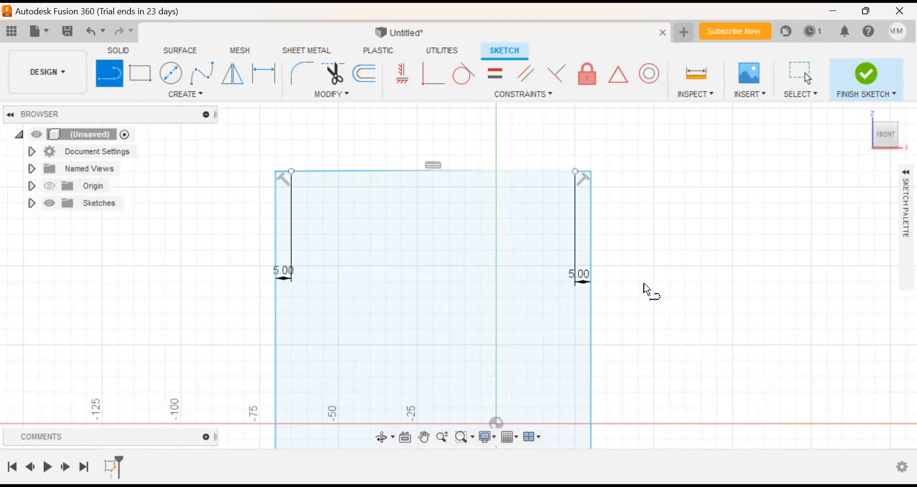
mouse_move(637, 282)
middle_mouse_down()
mouse_move(643, 234)
mouse_move(606, 221)
middle_mouse_up()
scroll(603, 264, "up", 2)
scroll(611, 296, "down", 3)
scroll(610, 296, "down", 2)
mouse_move(614, 272)
middle_mouse_down()
mouse_move(622, 156)
mouse_move(616, 164)
middle_mouse_up()
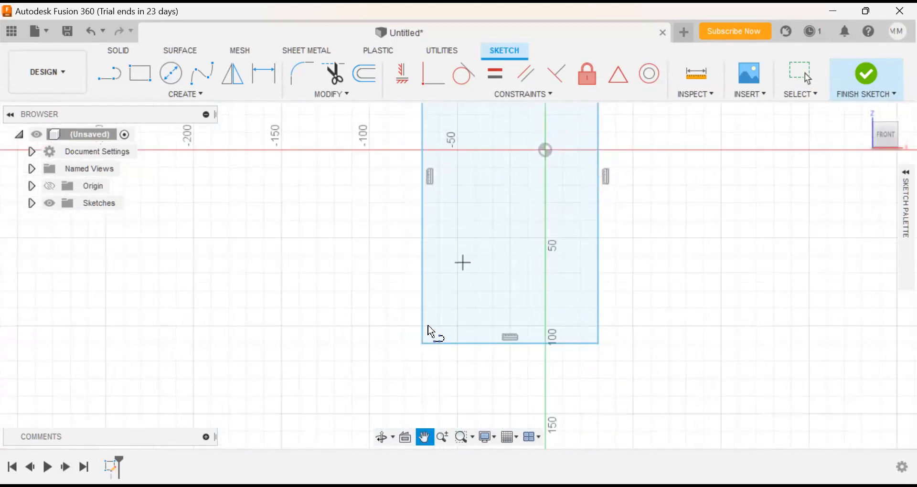
middle_click_drag(432, 330, 431, 332)
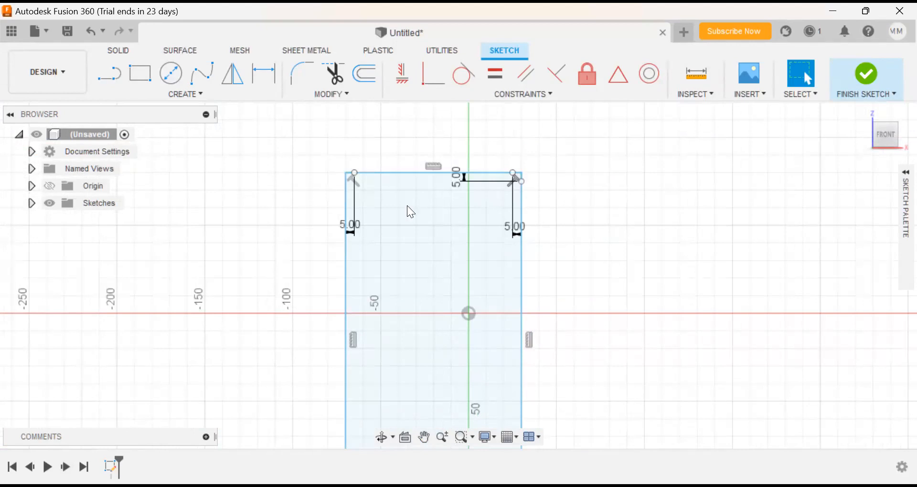
left_click(346, 173)
left_click(111, 75)
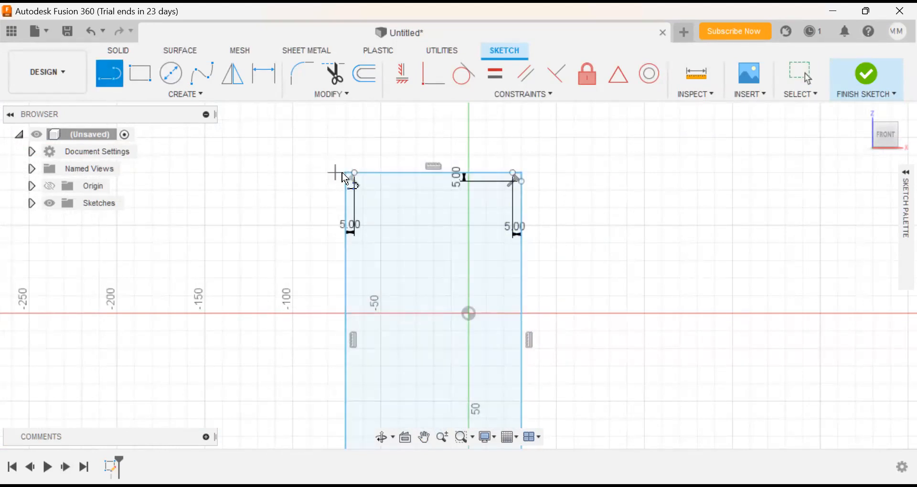
left_click(339, 175)
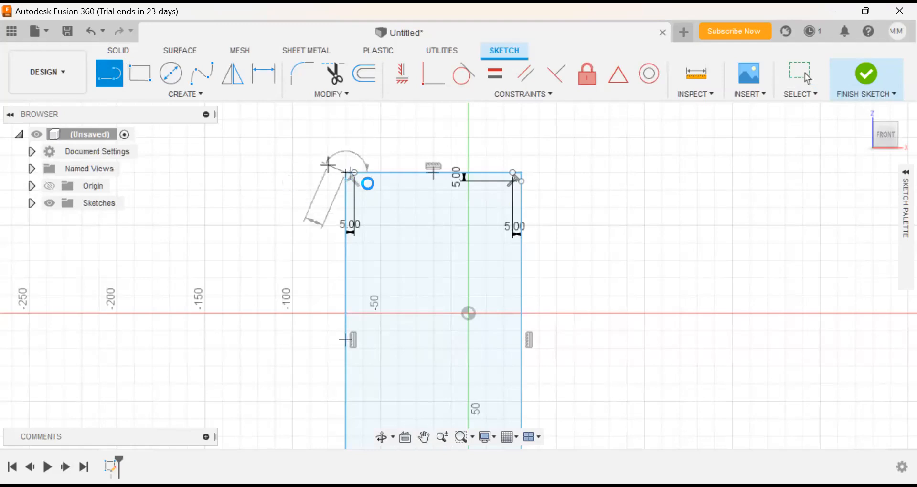
key("Escape")
Step: Draw a 5 mm line up the rectangle's right edge from its lower-right corner and move its dimension outside the rectangle
mouse_move(566, 260)
middle_mouse_down()
mouse_move(528, 243)
mouse_move(478, 175)
middle_mouse_up()
left_click(108, 74)
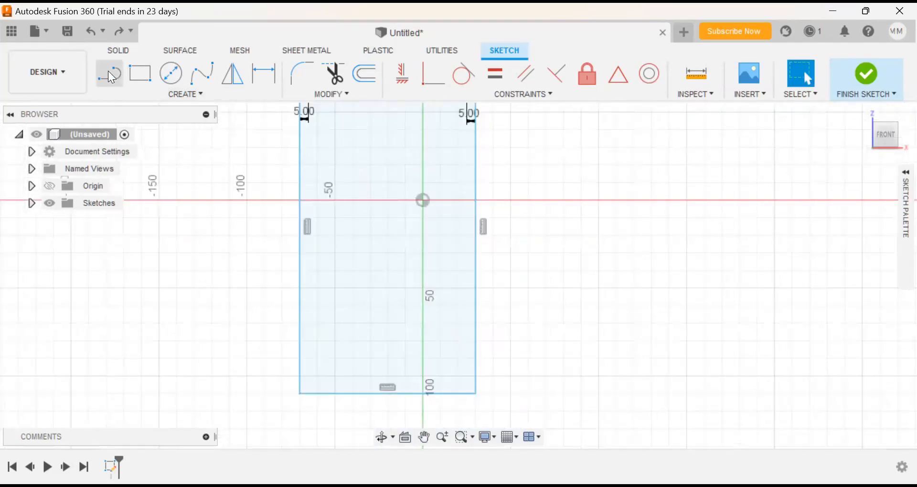
left_click(476, 387)
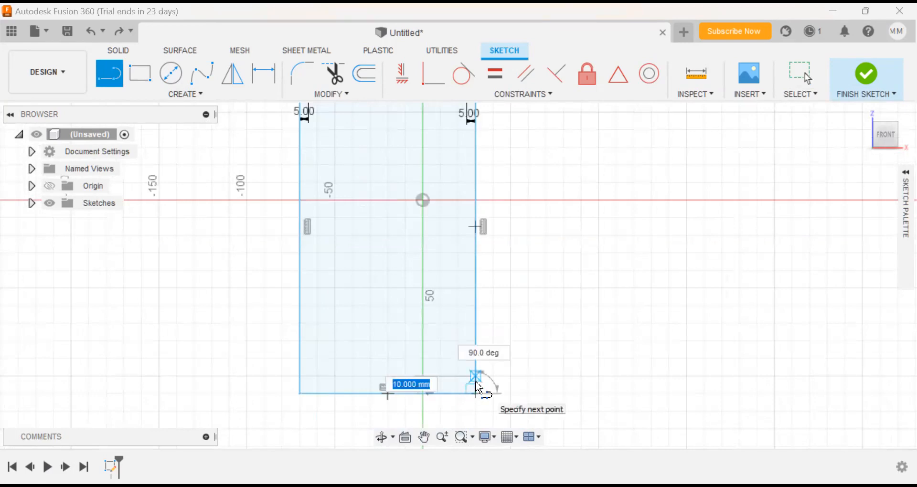
type("5")
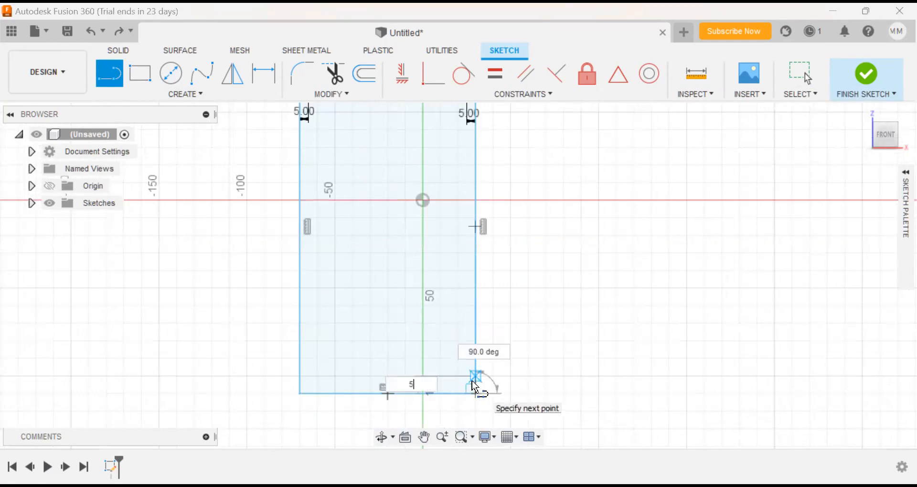
key("Return")
key("Escape")
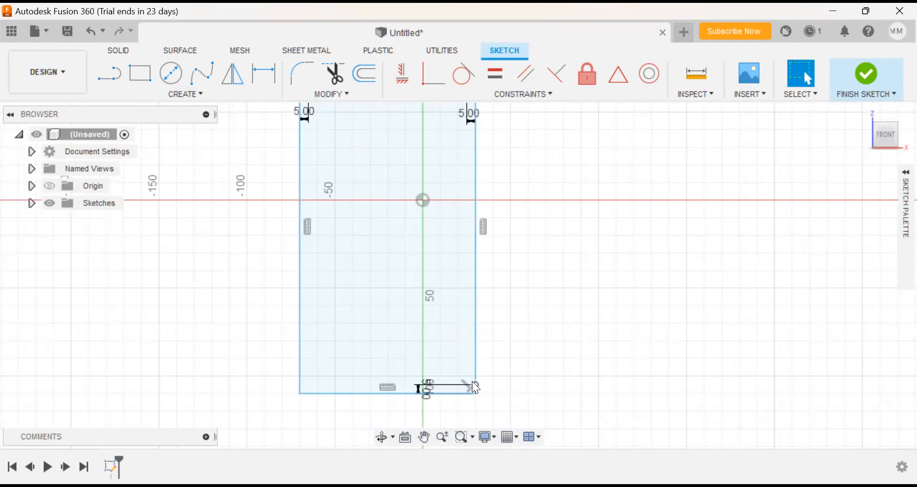
mouse_move(524, 359)
middle_mouse_down()
mouse_move(579, 341)
mouse_move(549, 371)
middle_mouse_up()
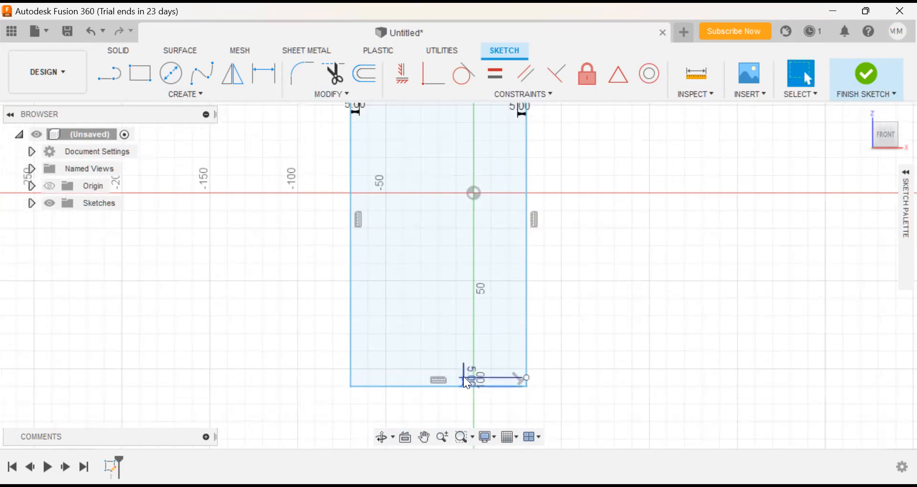
left_click_drag(466, 380, 587, 393)
mouse_move(665, 274)
middle_mouse_down()
mouse_move(646, 332)
mouse_move(594, 278)
mouse_move(631, 239)
mouse_move(629, 298)
mouse_move(646, 323)
middle_mouse_up()
scroll(648, 328, "up", 1)
scroll(647, 328, "down", 1)
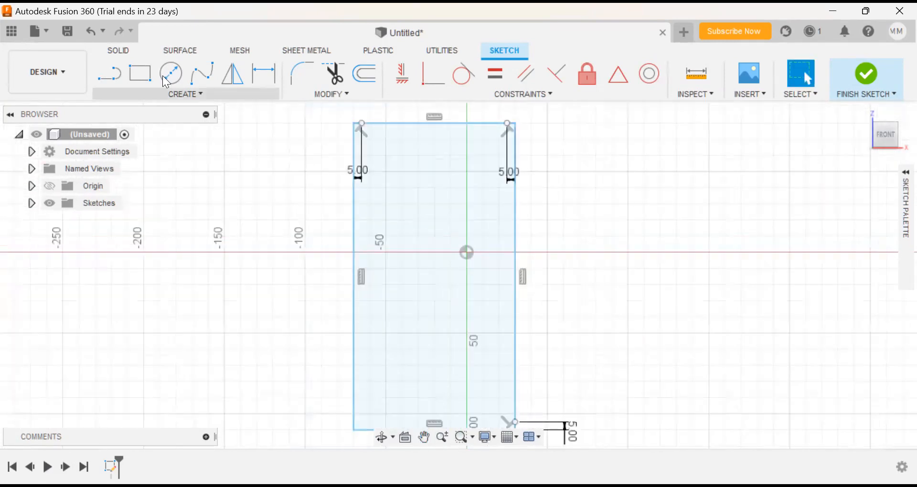
key("c")
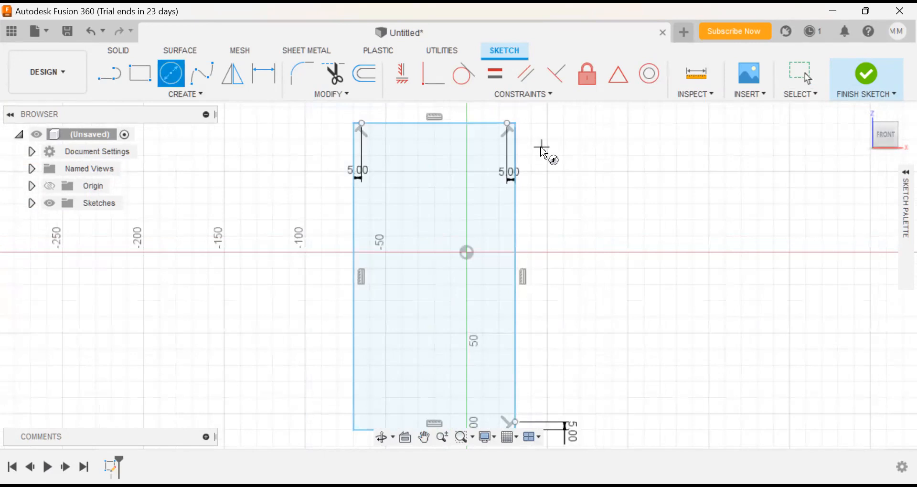
middle_click_drag(540, 148, 544, 196)
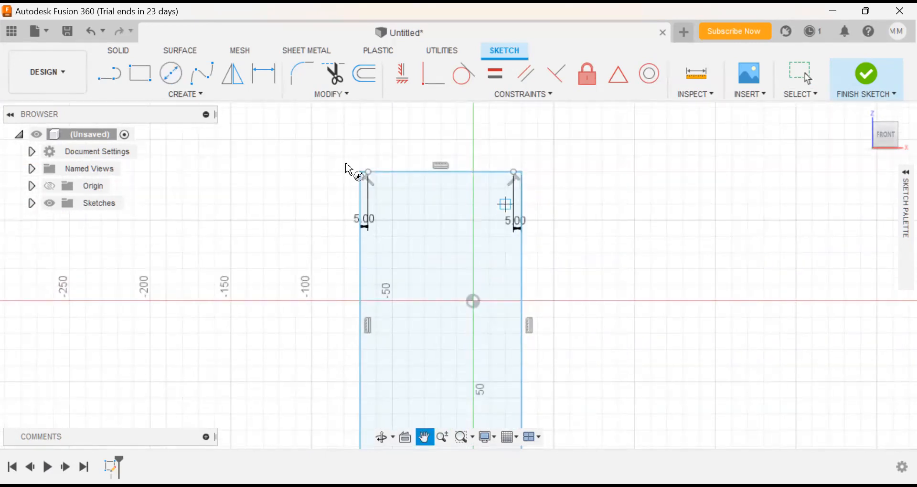
left_click(172, 77)
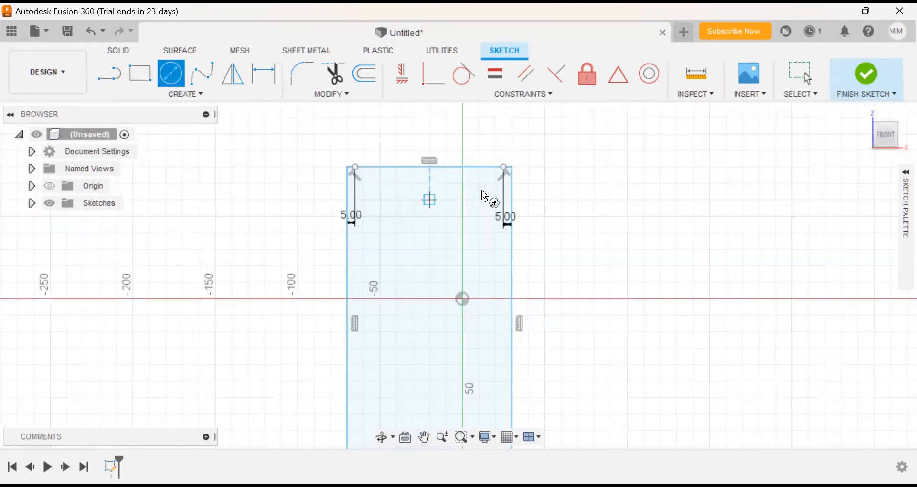
mouse_move(496, 170)
middle_mouse_down()
mouse_move(431, 204)
mouse_move(426, 197)
middle_mouse_up()
scroll(441, 203, "down", 1)
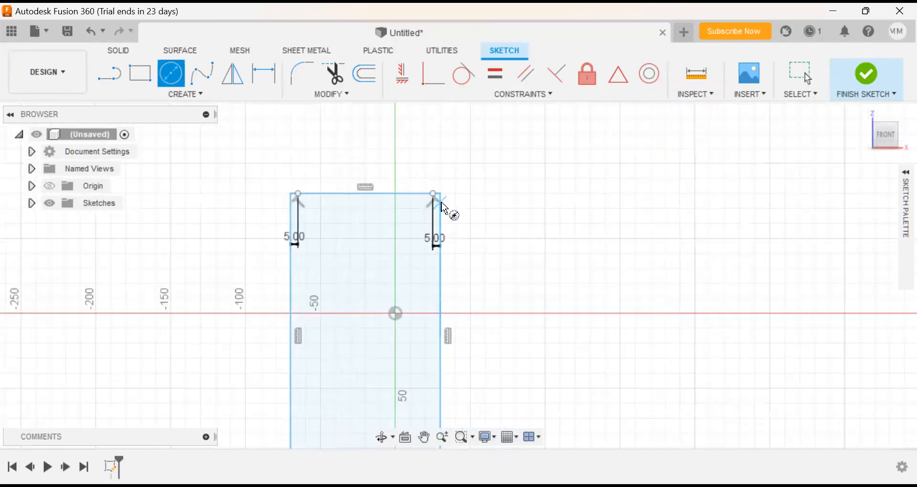
scroll(469, 202, "up", 4)
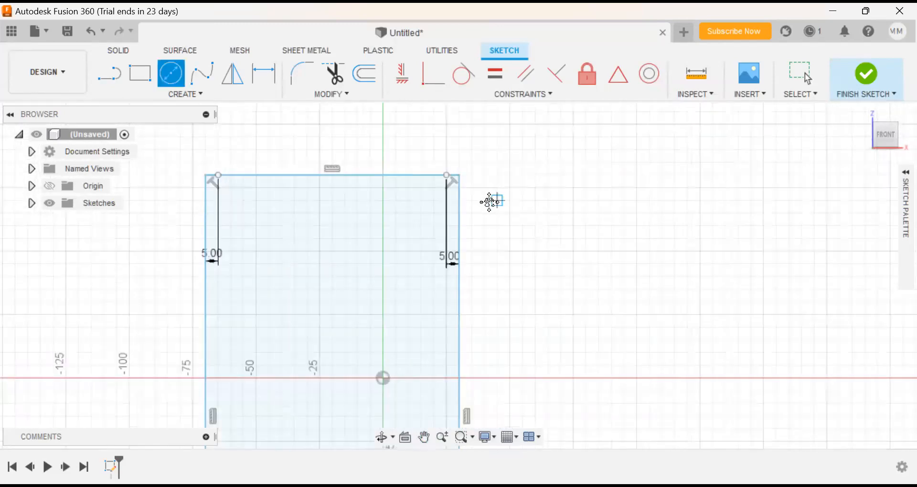
mouse_move(533, 187)
middle_mouse_down()
mouse_move(538, 194)
mouse_move(541, 182)
middle_mouse_up()
middle_click_drag(581, 291, 583, 271)
key("c")
mouse_move(604, 350)
middle_mouse_down()
mouse_move(608, 289)
mouse_move(575, 225)
middle_mouse_up()
scroll(601, 288, "down", 1)
scroll(601, 290, "down", 2)
middle_click_drag(510, 372, 500, 307)
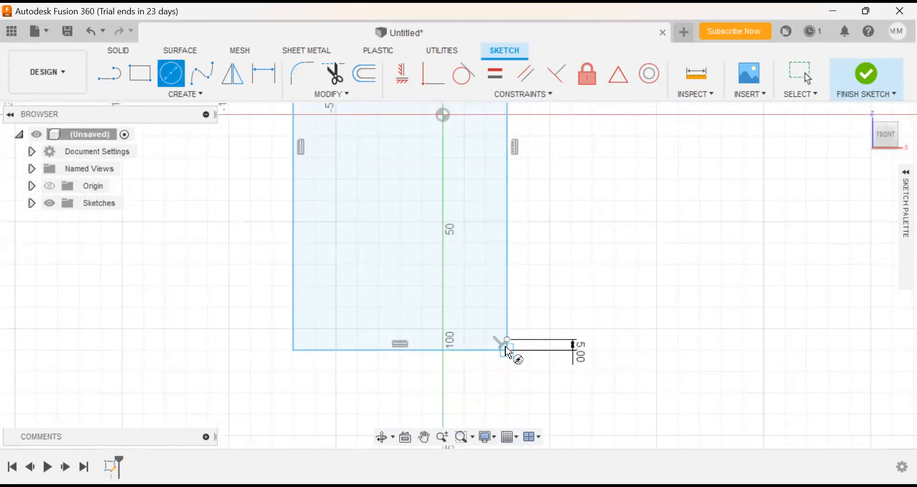
mouse_move(541, 286)
middle_mouse_down()
mouse_move(549, 347)
mouse_move(540, 322)
middle_mouse_up()
scroll(545, 343, "up", 1)
scroll(546, 342, "down", 2)
middle_click_drag(514, 163, 514, 178)
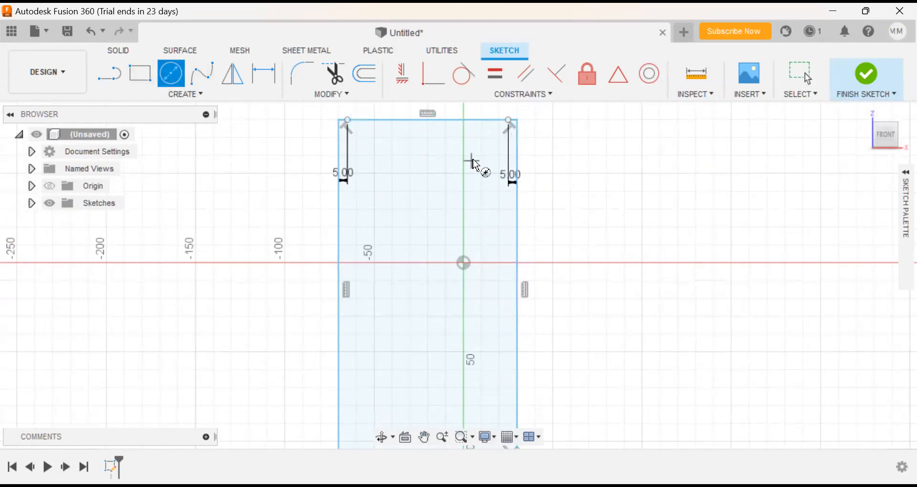
Step: Draw a 5 mm line down the right edge from the upper-right corner and move its dimension outside the rectangle
scroll(520, 164, "up", 5)
middle_click_drag(492, 228, 474, 289)
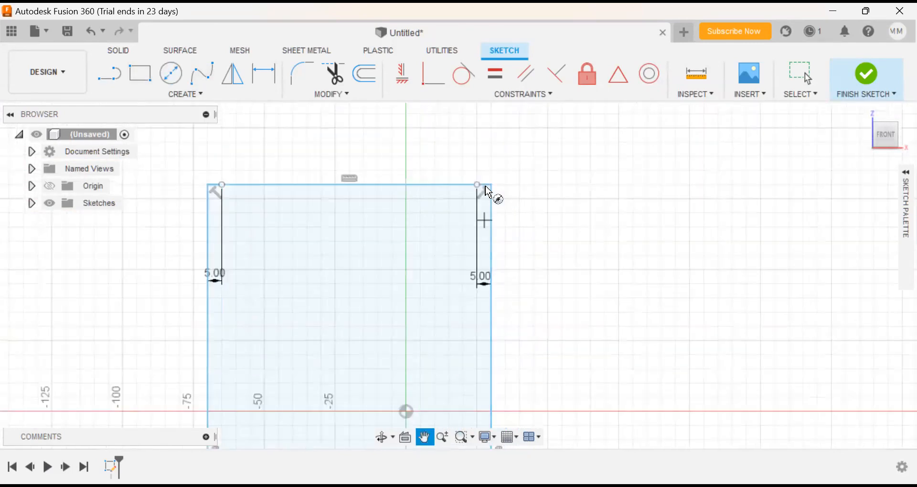
left_click(114, 73)
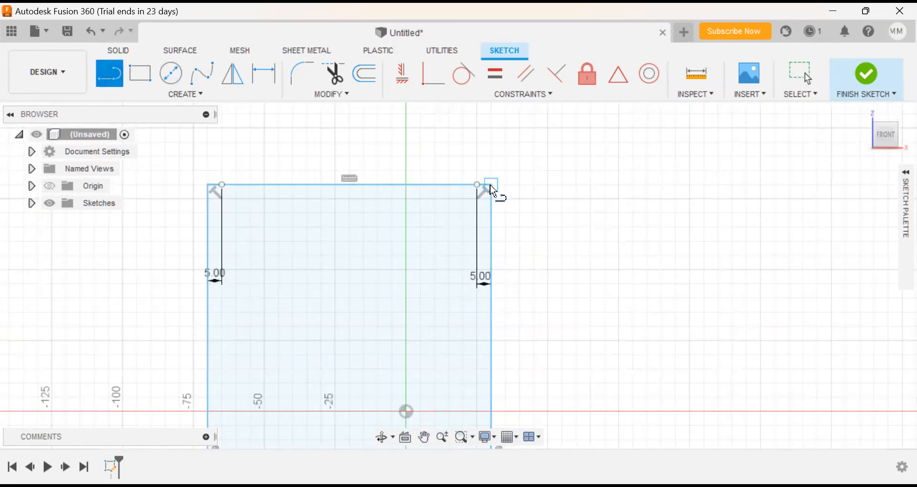
left_click(492, 185)
type("5")
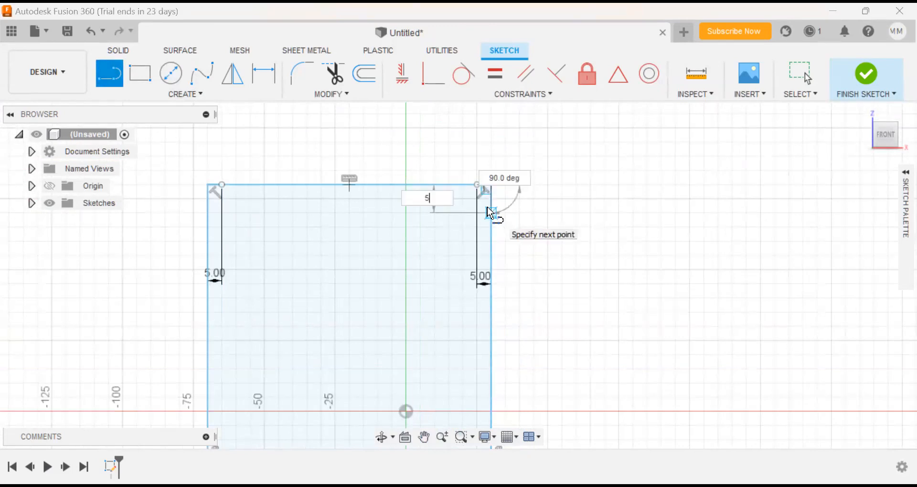
key("Return")
key("Escape")
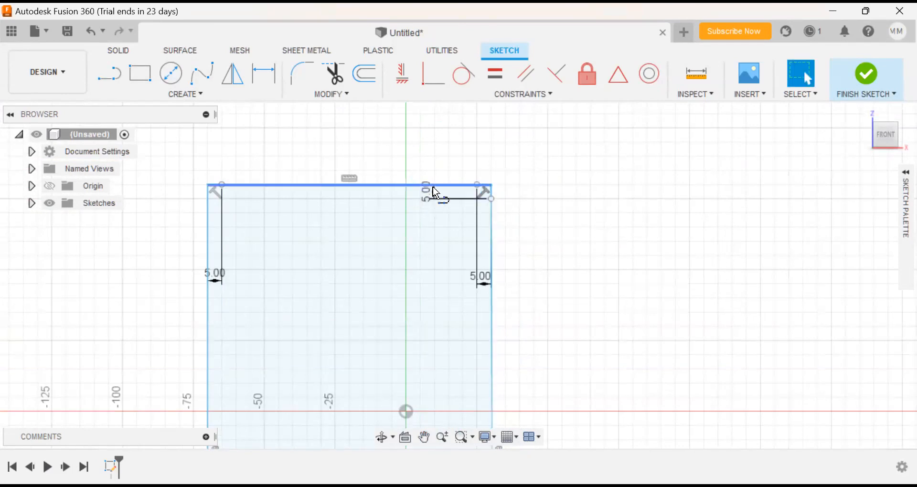
left_click_drag(537, 194, 539, 193)
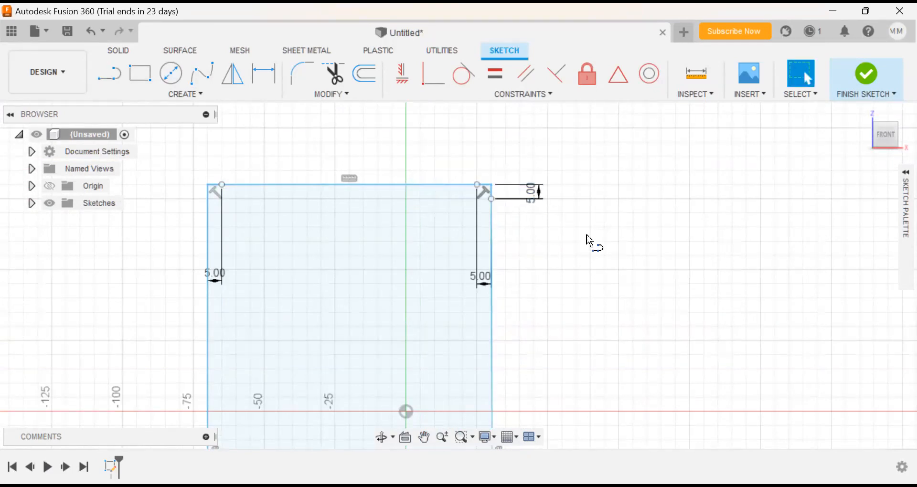
Step: Draw a 10 mm diameter circle inside the upper-right corner, centred in line with the endpoints of the two 5 mm corner lines
scroll(571, 241, "up", 1)
scroll(559, 252, "down", 2)
middle_click_drag(559, 252, 540, 141)
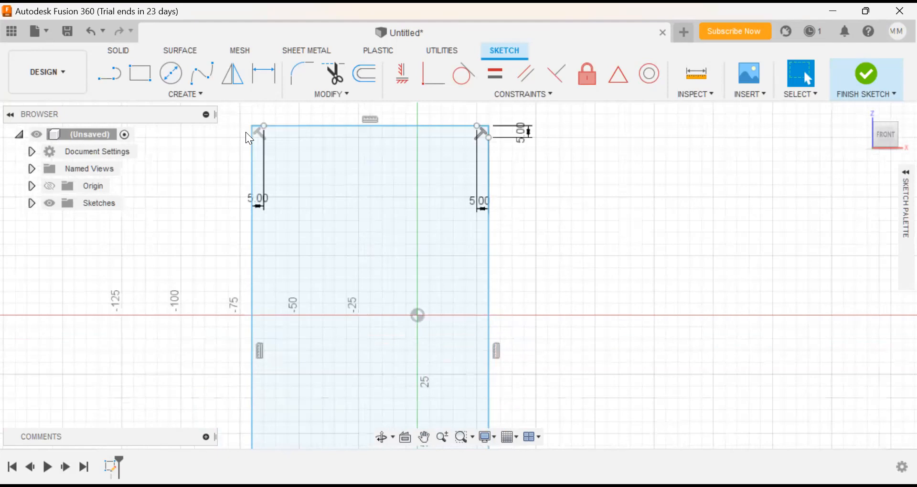
left_click(167, 77)
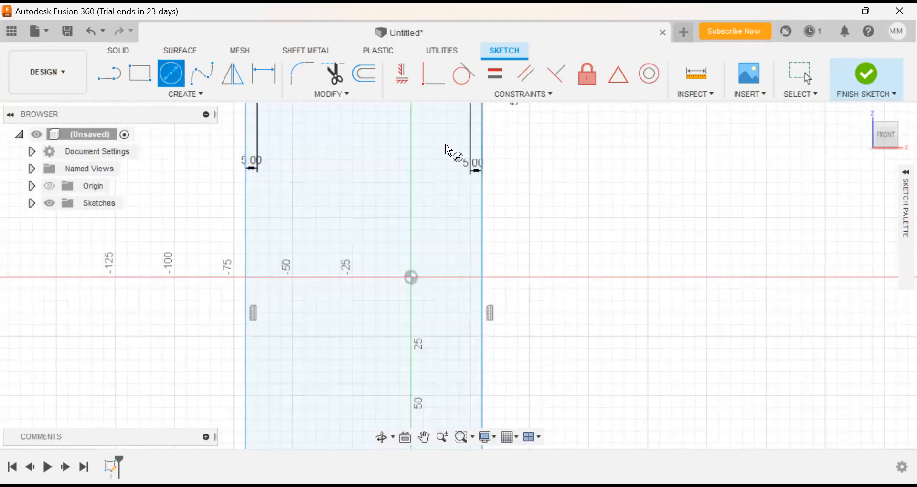
middle_click_drag(464, 166, 454, 233)
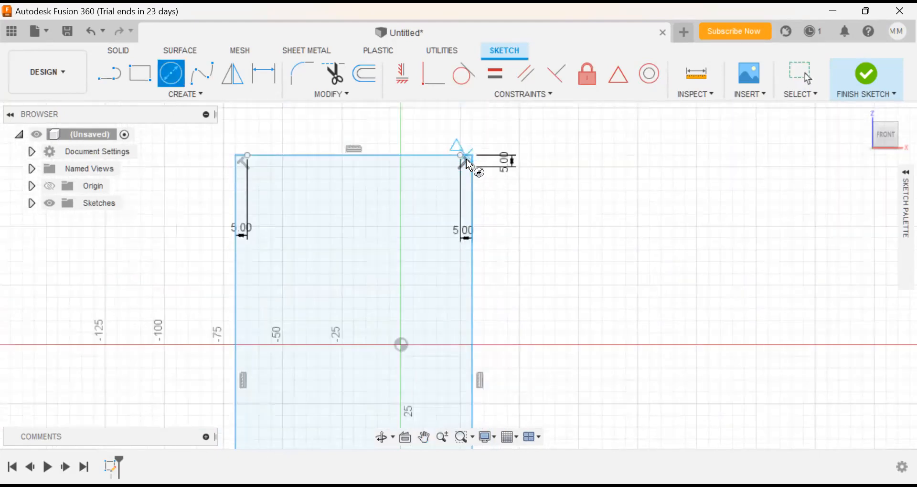
scroll(468, 166, "down", 1)
scroll(468, 164, "up", 2)
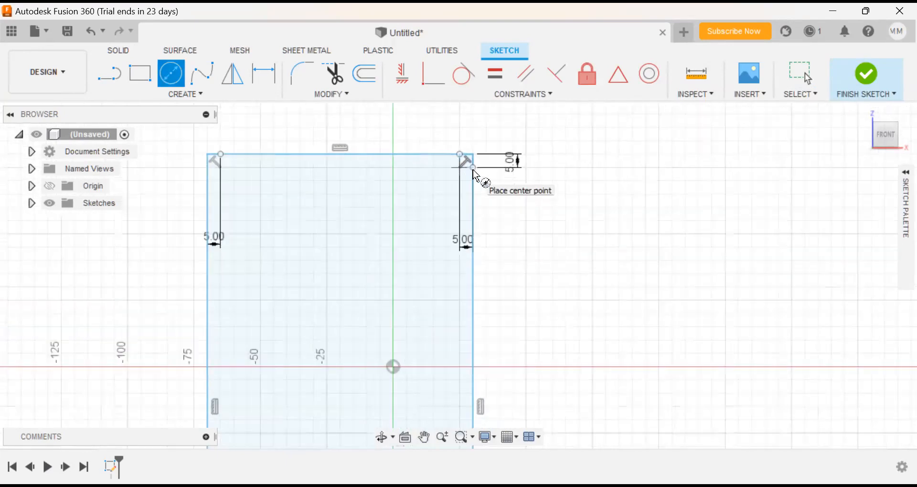
mouse_move(497, 200)
middle_mouse_down()
mouse_move(502, 137)
mouse_move(497, 143)
mouse_move(521, 137)
mouse_move(518, 127)
mouse_move(515, 302)
mouse_move(495, 242)
mouse_move(470, 257)
mouse_move(476, 296)
middle_mouse_up()
scroll(466, 238, "down", 1)
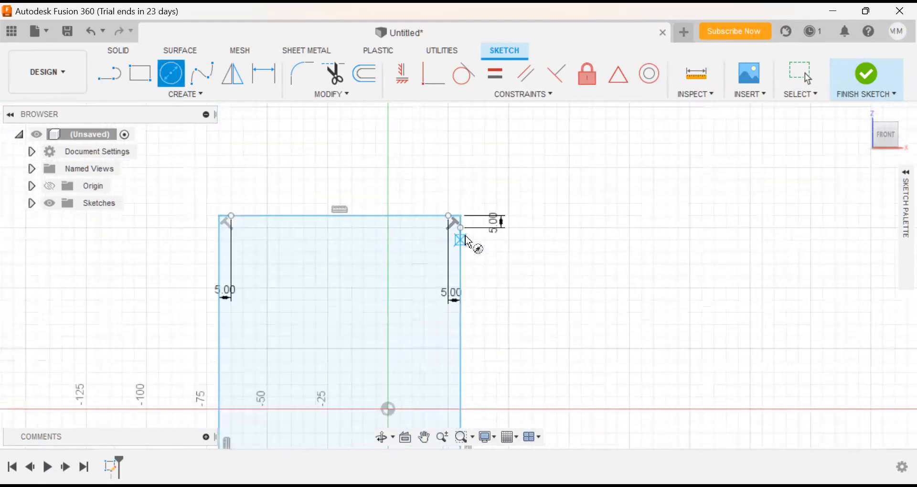
scroll(468, 242, "up", 1)
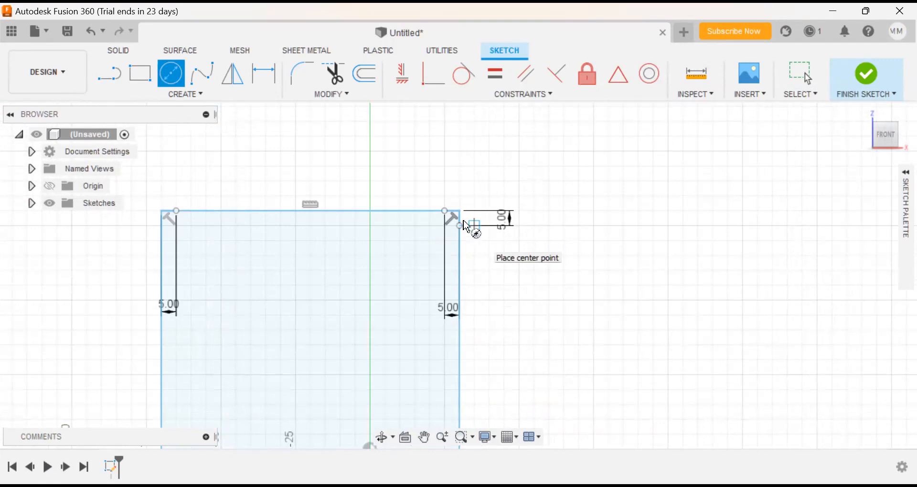
scroll(466, 224, "up", 5)
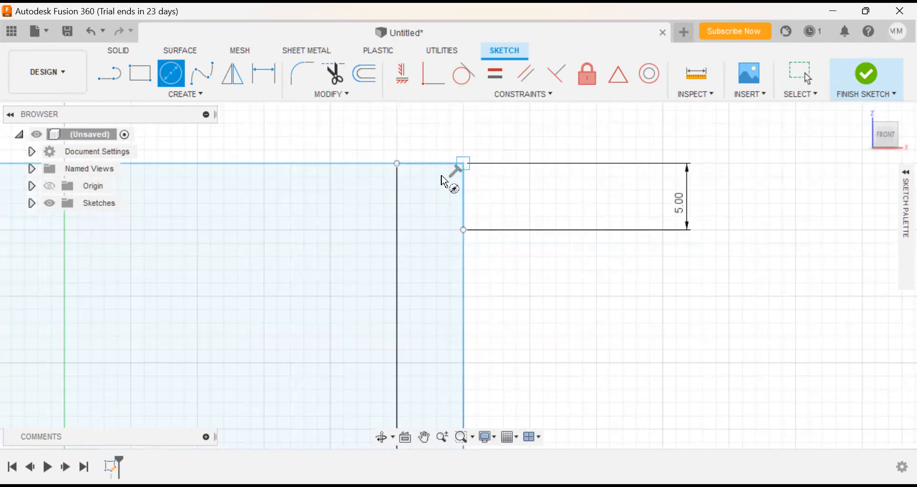
scroll(429, 286, "up", 1)
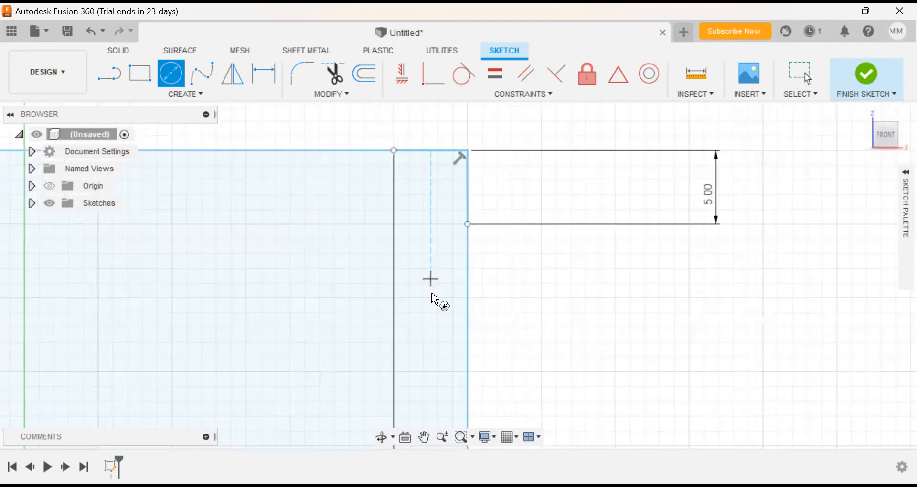
scroll(436, 301, "down", 2)
scroll(460, 342, "down", 3)
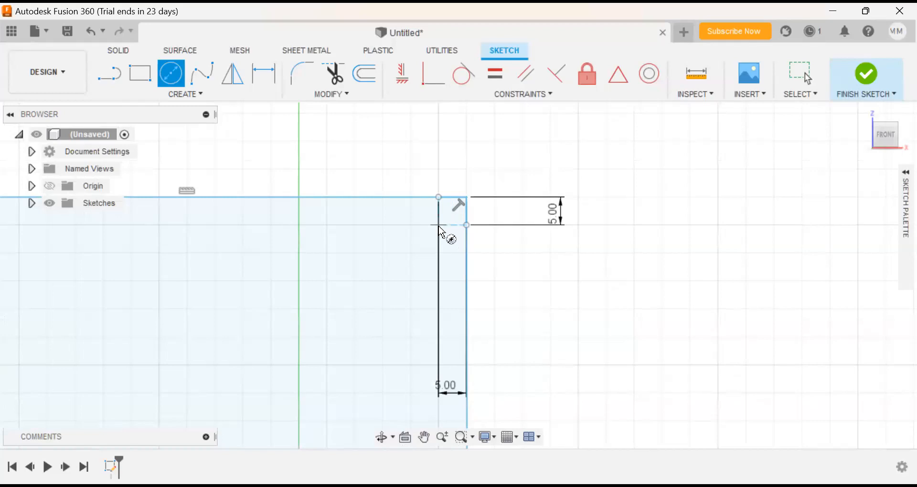
scroll(442, 233, "up", 4)
scroll(442, 233, "up", 2)
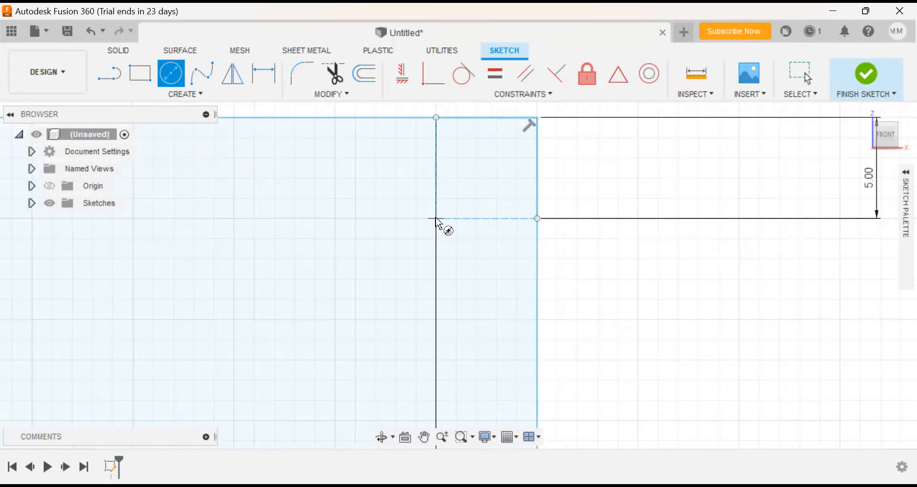
scroll(436, 218, "up", 2)
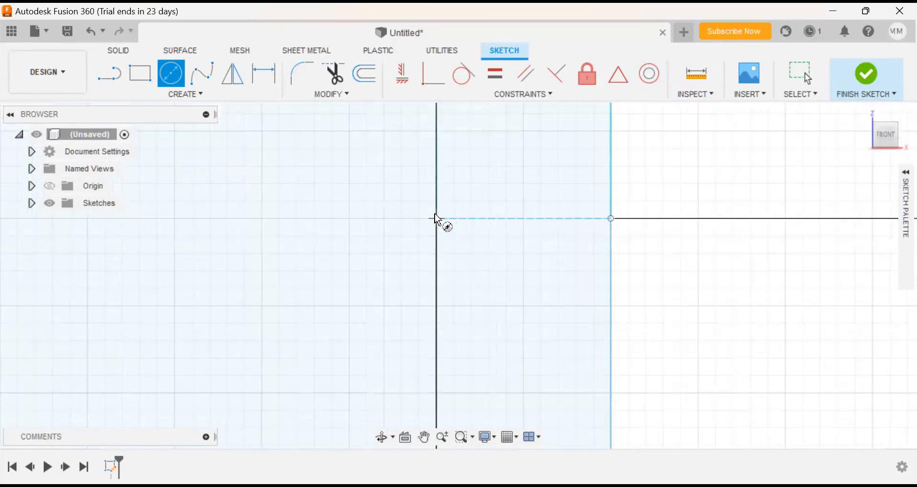
scroll(436, 219, "down", 2)
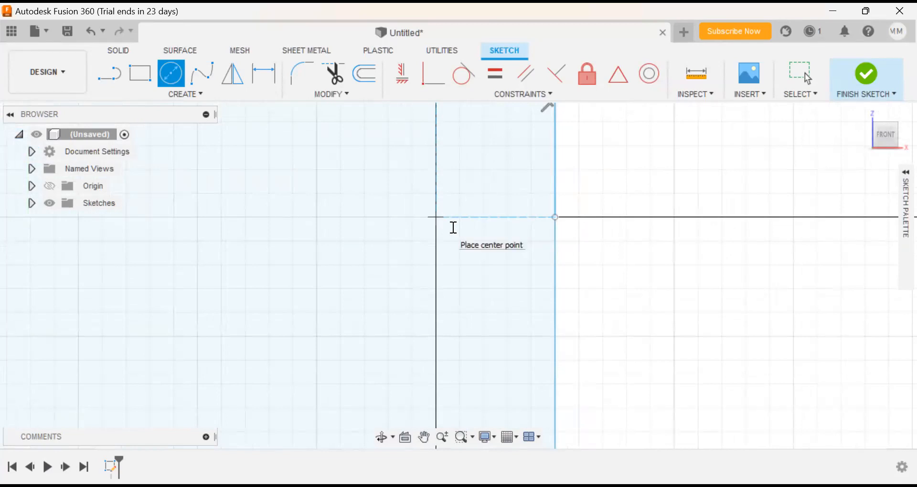
left_click(438, 221)
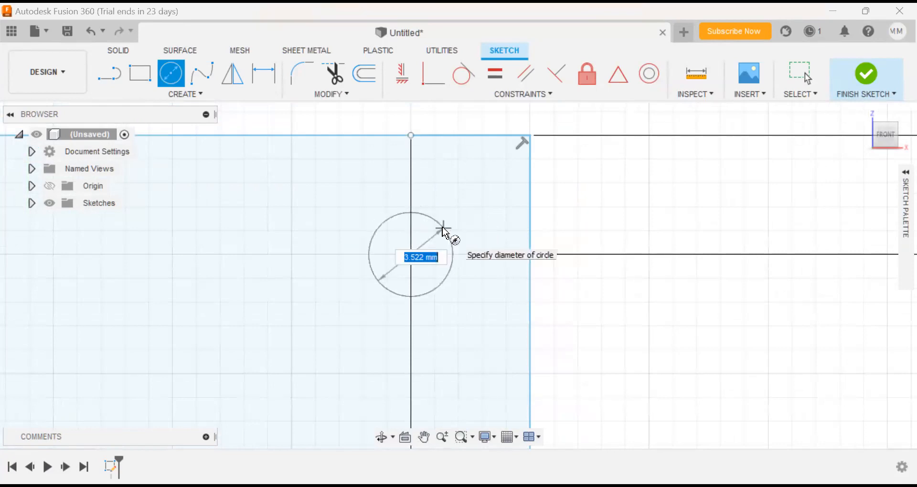
type("10")
key("Return")
key("Escape")
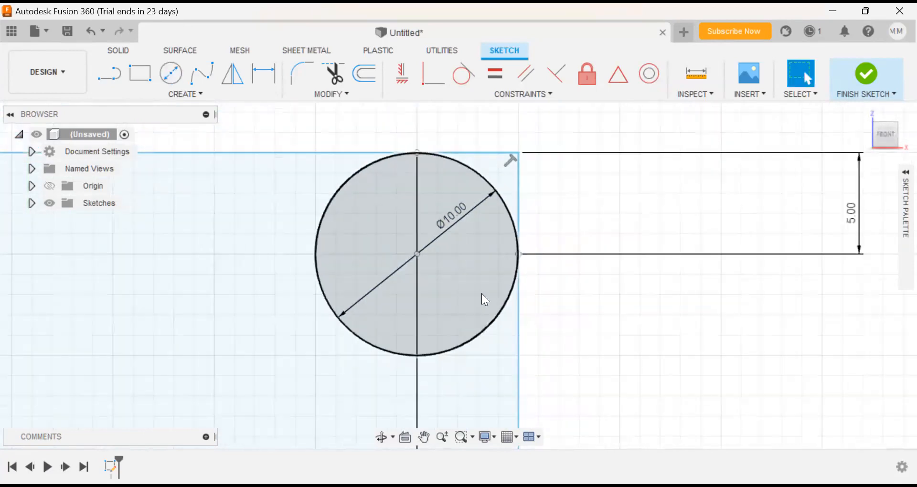
left_click(481, 293)
scroll(587, 339, "down", 5)
left_click(607, 364)
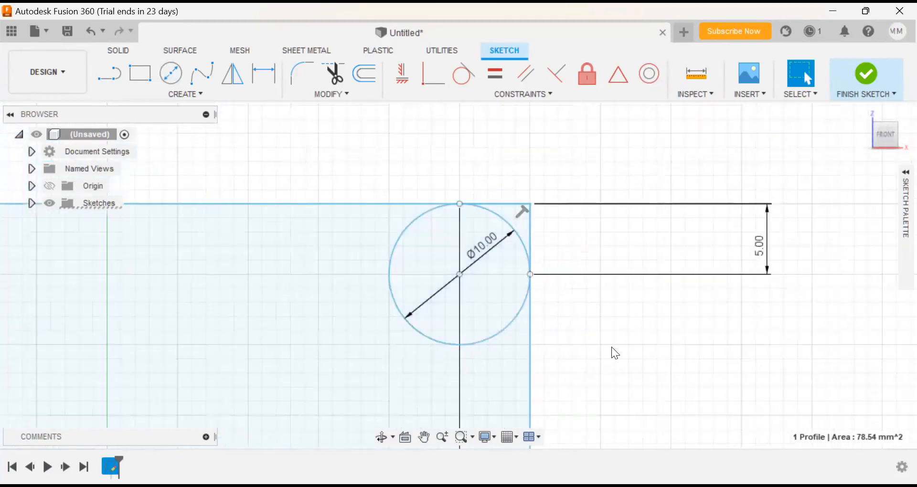
Step: Examine the rectangle's right side between the upper-right circle and the 5 mm line at the lower-right corner for a circle centre
scroll(612, 364, "down", 1)
middle_click_drag(615, 229, 612, 177)
scroll(612, 196, "down", 3)
middle_click_drag(611, 207, 618, 88)
scroll(616, 270, "down", 7)
mouse_move(613, 237)
middle_mouse_down()
mouse_move(614, 225)
mouse_move(592, 258)
mouse_move(539, 195)
middle_mouse_up()
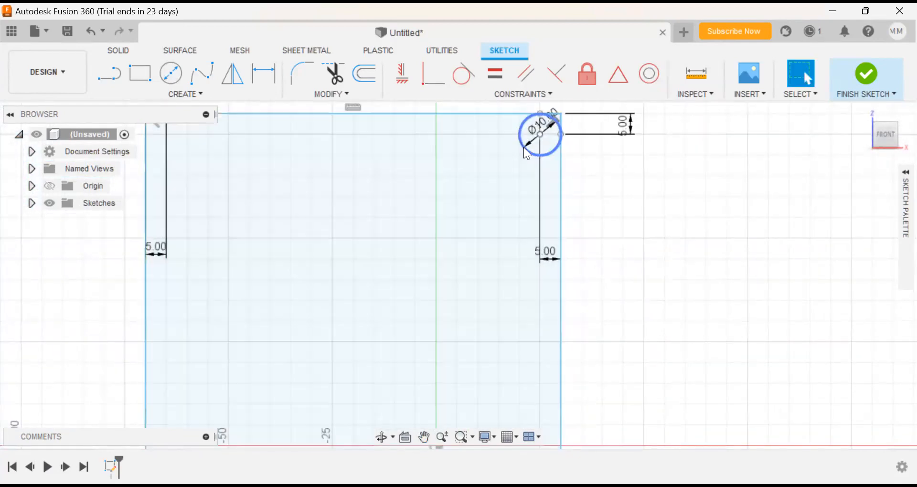
left_click(523, 147)
left_click(171, 73)
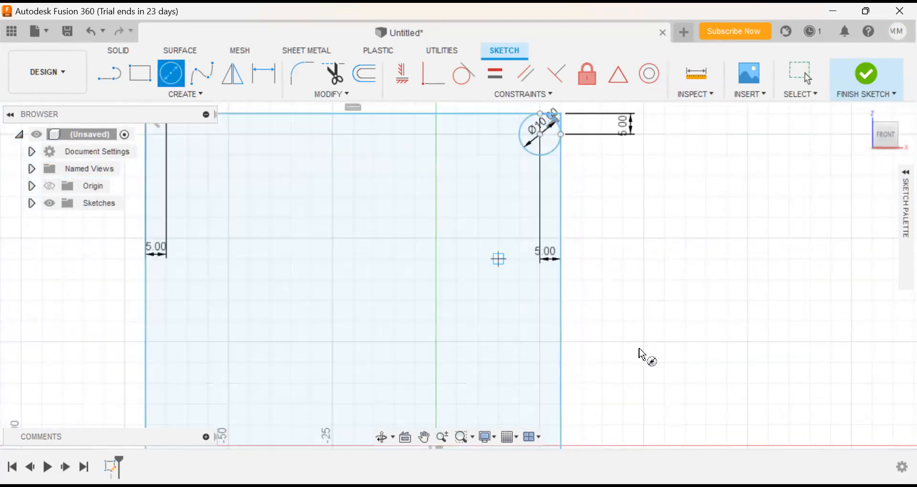
middle_click_drag(573, 352, 593, 137)
mouse_move(601, 411)
middle_mouse_down()
mouse_move(569, 302)
mouse_move(557, 172)
middle_mouse_up()
scroll(530, 314, "down", 1)
middle_click_drag(530, 314, 537, 356)
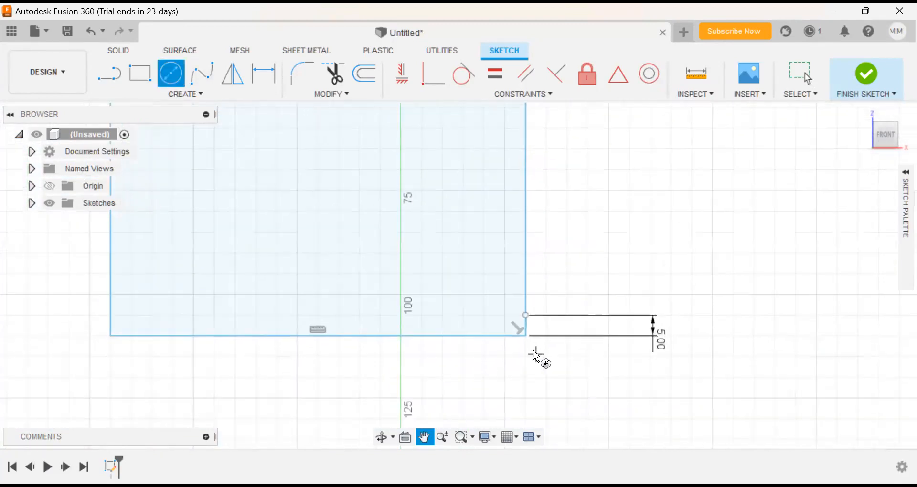
scroll(521, 321, "up", 3)
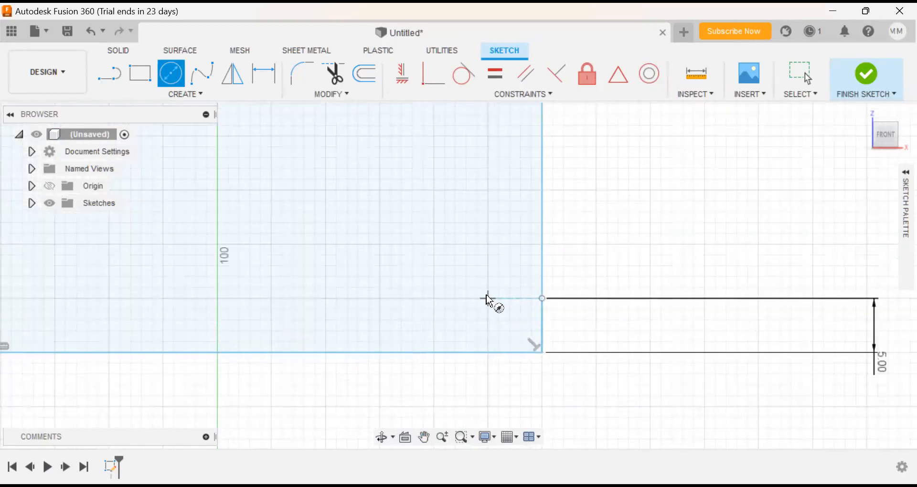
scroll(537, 205, "down", 3)
middle_click_drag(541, 366, 489, 273)
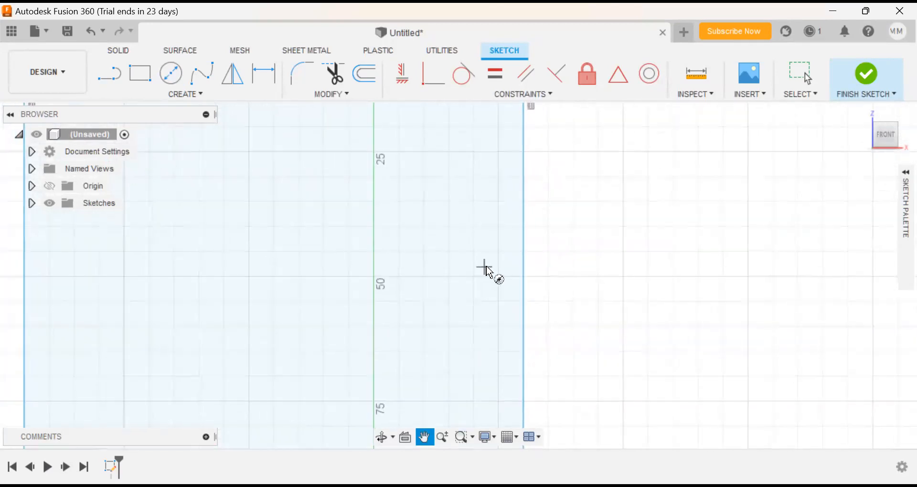
scroll(487, 269, "down", 3)
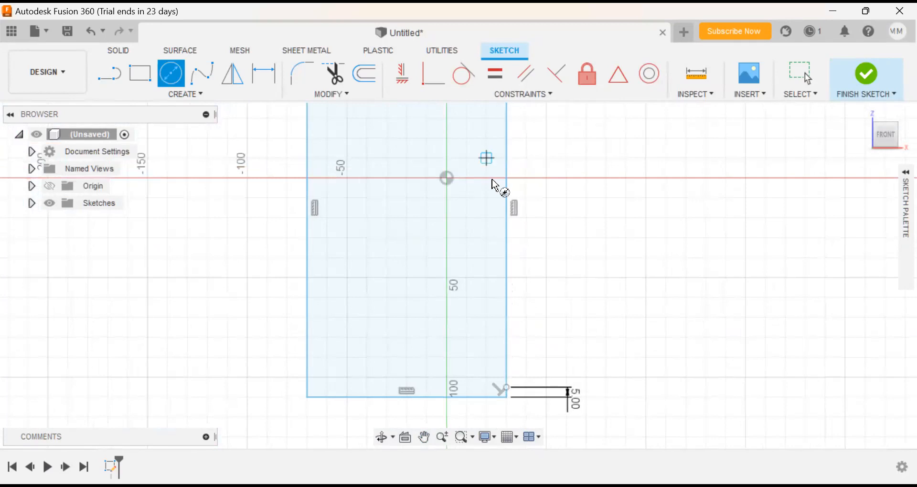
scroll(516, 222, "down", 3)
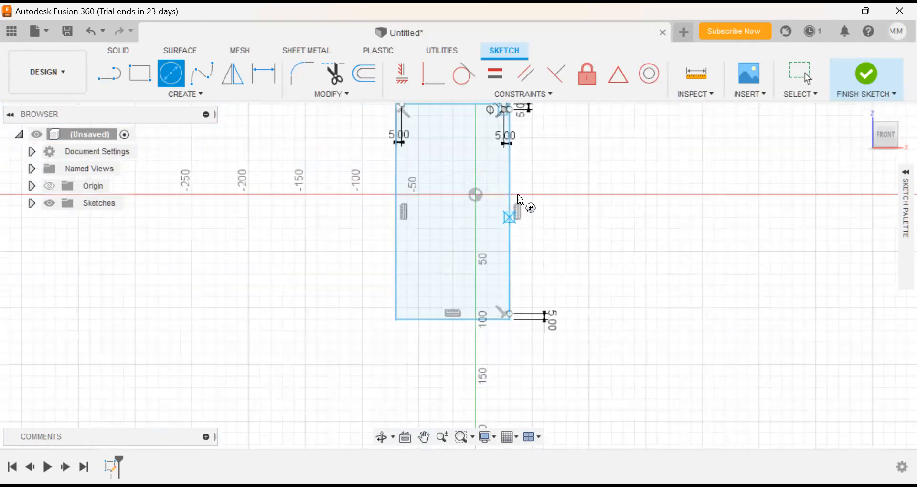
scroll(523, 204, "down", 1)
middle_click_drag(569, 206, 540, 241)
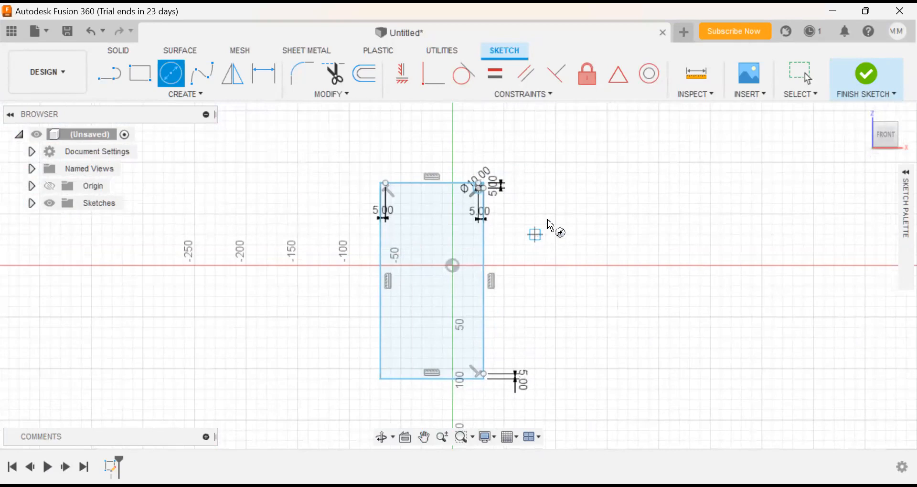
scroll(491, 239, "up", 1)
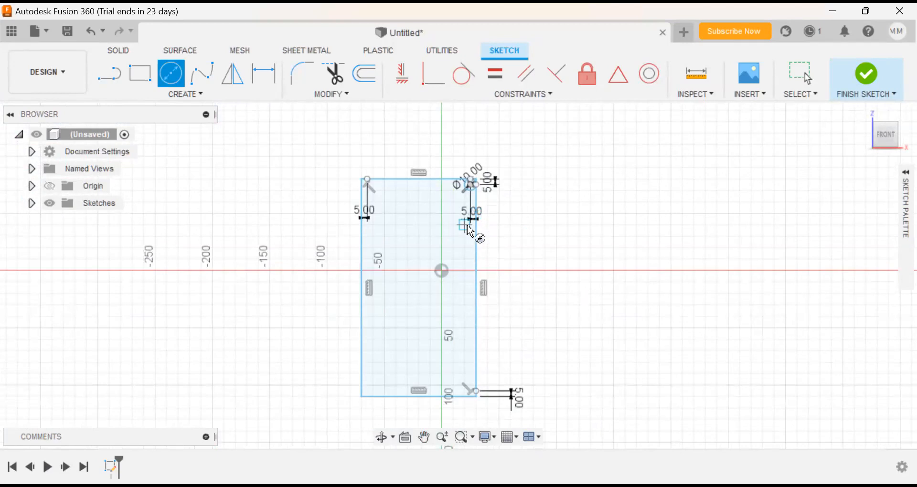
scroll(480, 227, "up", 2)
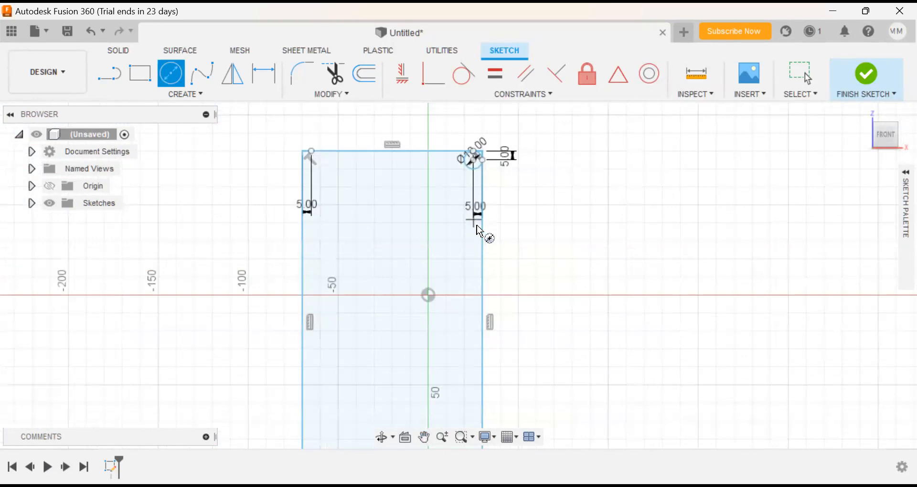
Step: Try to draw a 5 mm diameter circle on the vertical dimension extension line below the upper-right circle
scroll(476, 227, "up", 3)
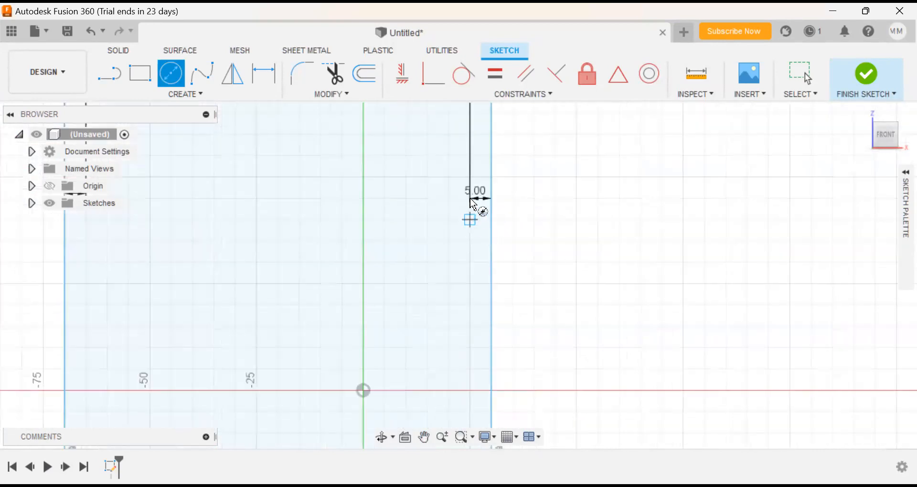
scroll(473, 204, "up", 1)
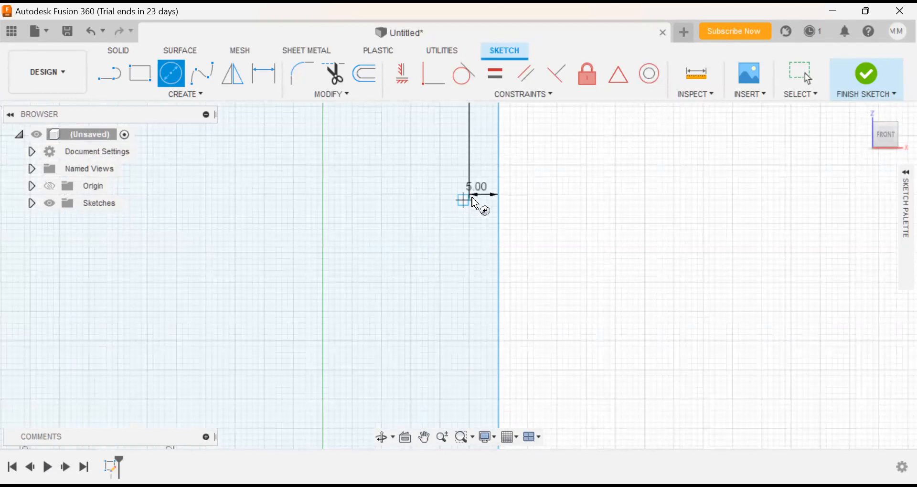
scroll(472, 204, "down", 3)
middle_click_drag(483, 151, 477, 215)
scroll(480, 224, "up", 3)
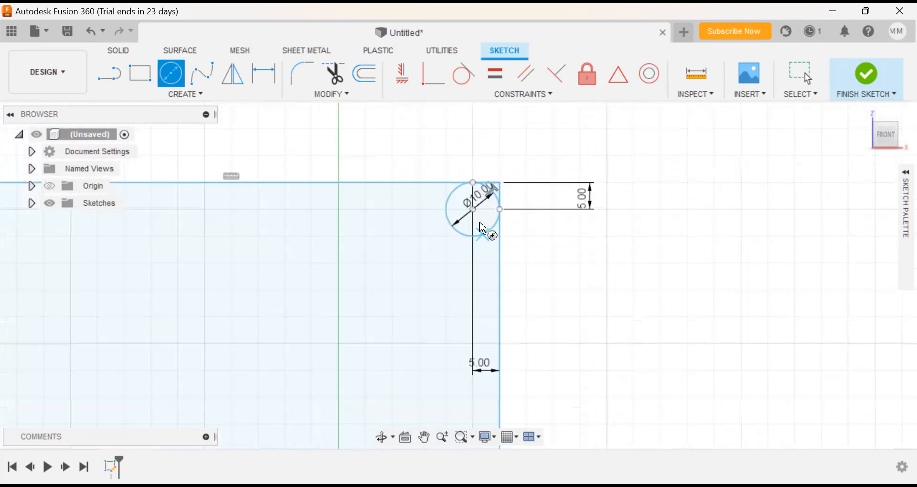
scroll(482, 228, "up", 2)
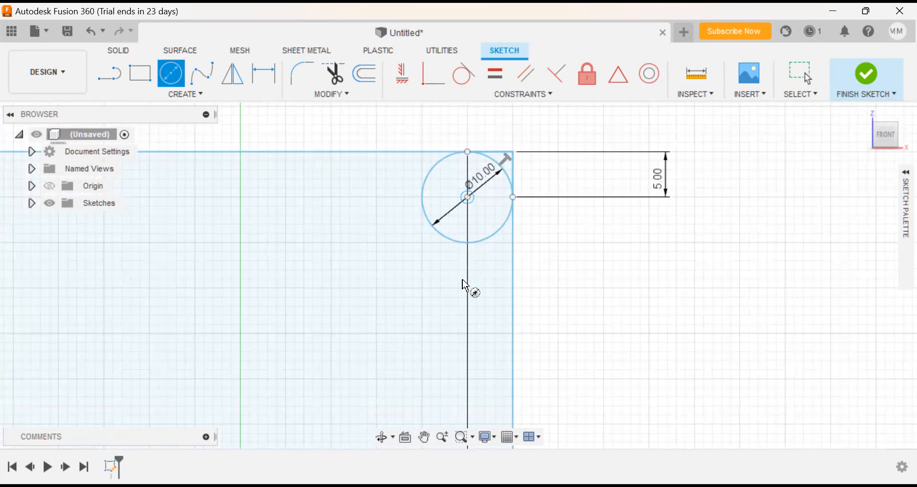
mouse_move(436, 272)
middle_mouse_down()
mouse_move(669, 292)
mouse_move(517, 222)
middle_mouse_up()
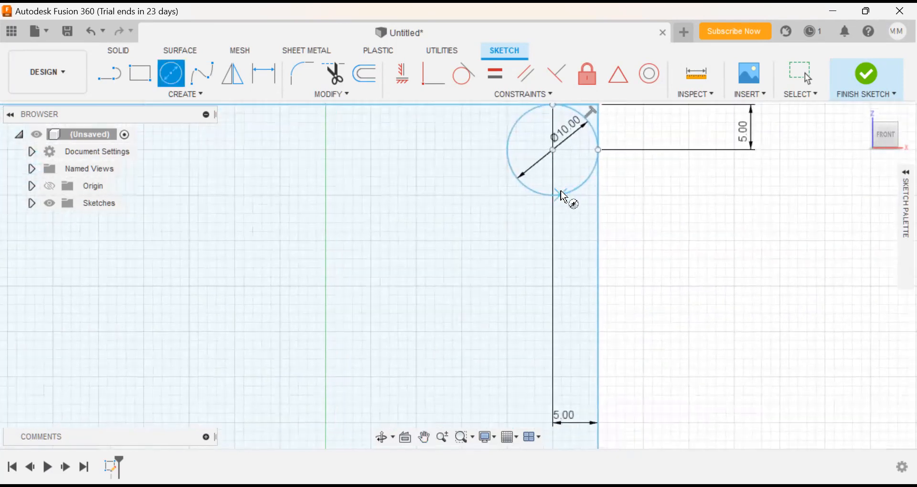
middle_click_drag(562, 141, 536, 174)
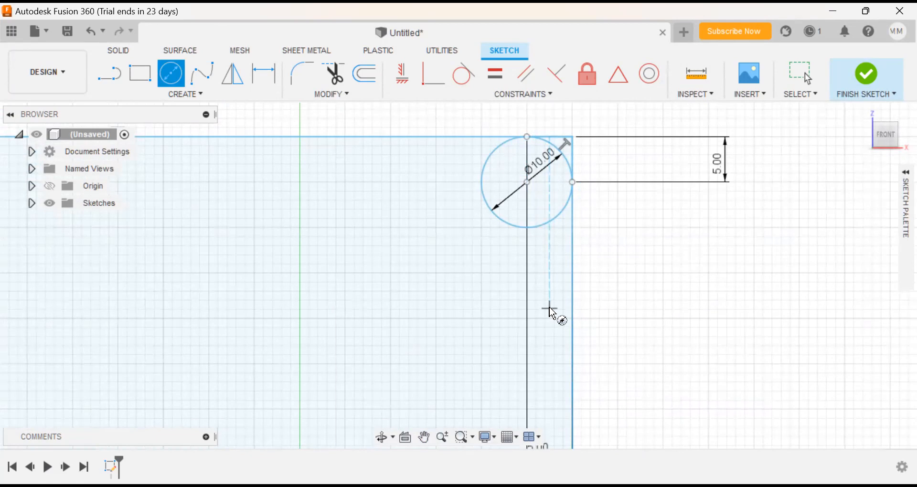
middle_click_drag(549, 308, 558, 285)
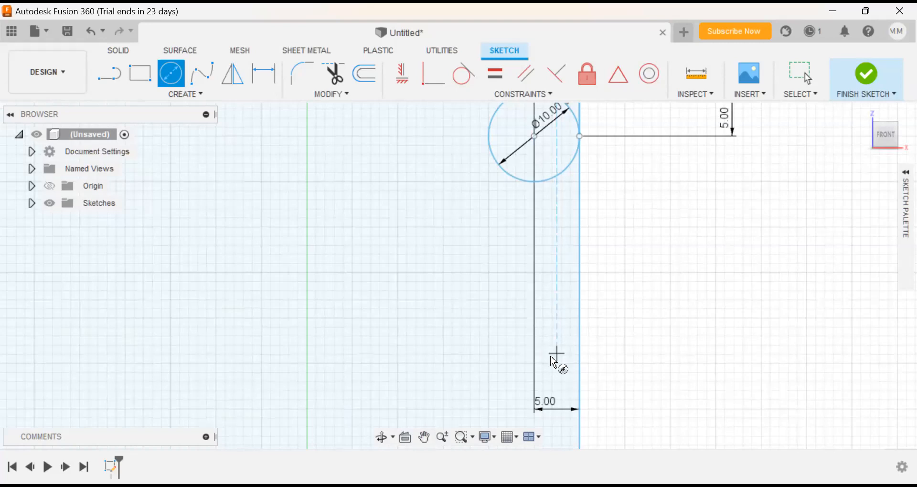
middle_click_drag(548, 353, 551, 356)
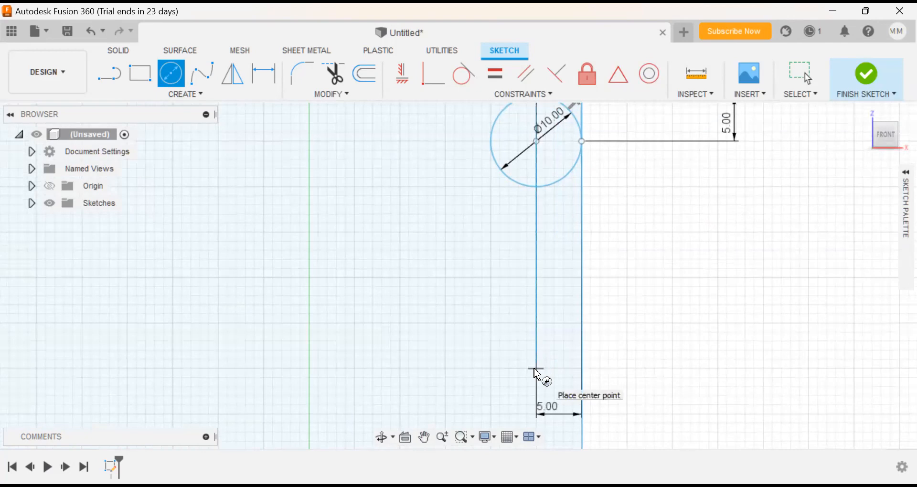
scroll(536, 373, "down", 2)
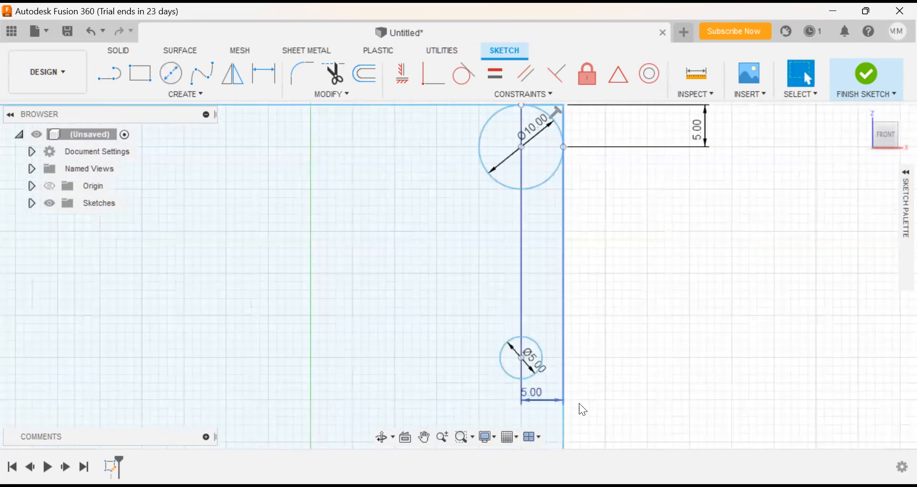
Step: Delete the 5 mm diameter circle below the upper-right circle
scroll(578, 403, "down", 1)
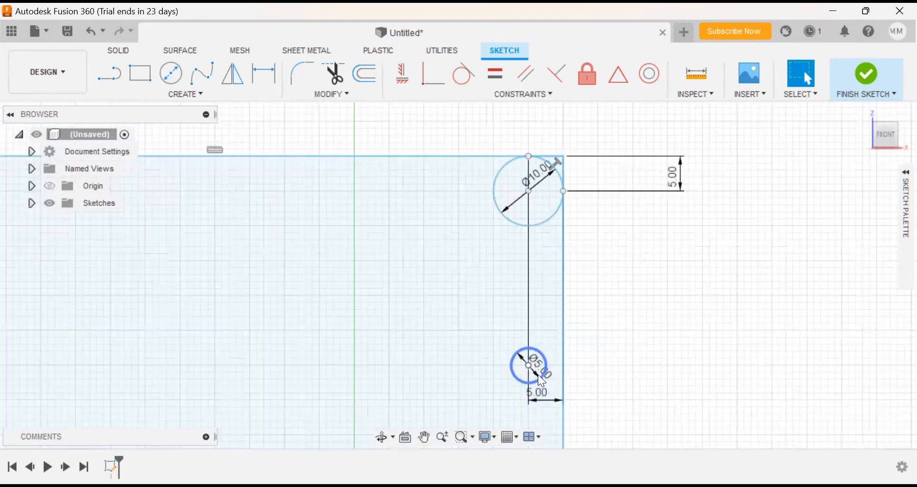
left_click(545, 371)
key("Delete")
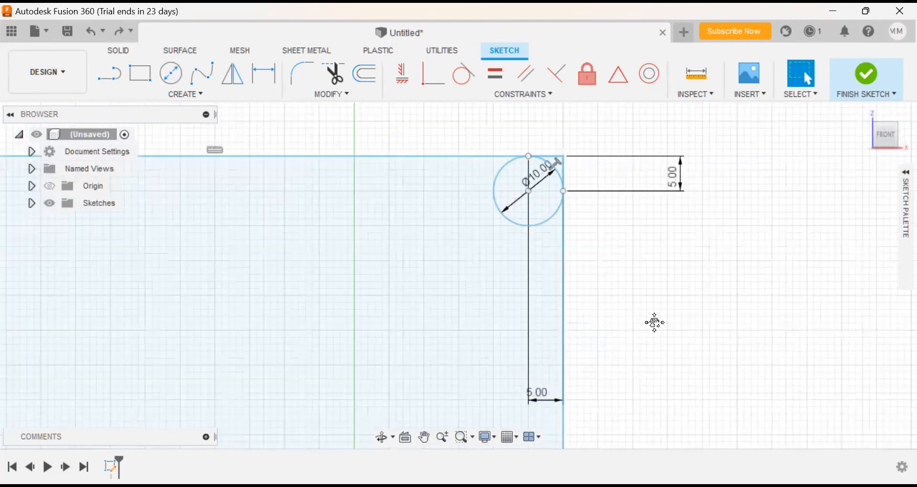
scroll(593, 334, "down", 1)
scroll(569, 336, "up", 1)
key("c")
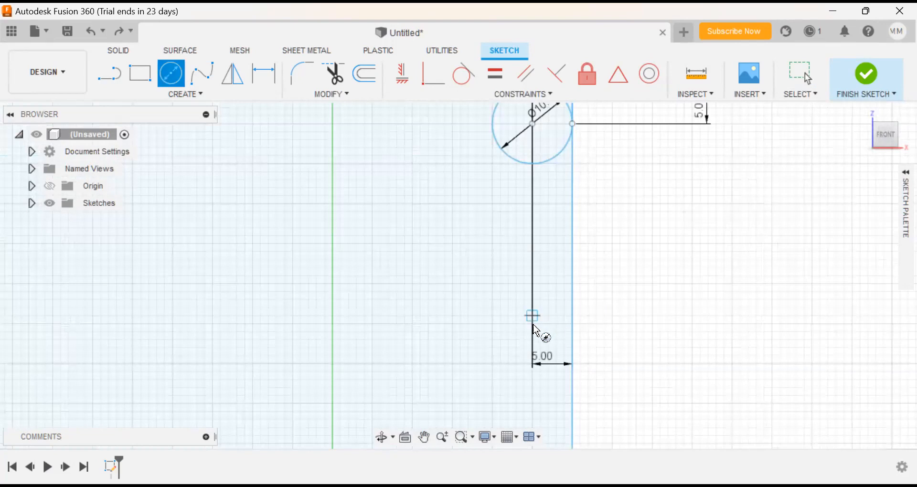
scroll(552, 219, "down", 1)
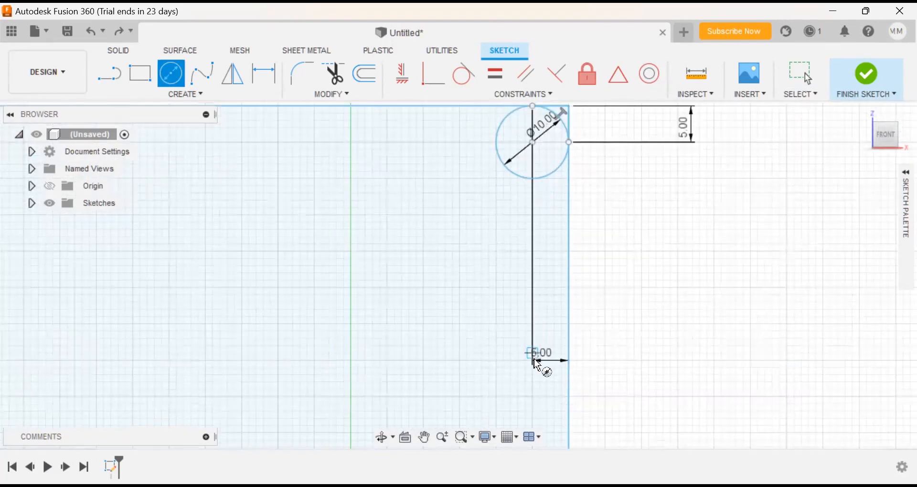
mouse_move(533, 360)
middle_mouse_down()
mouse_move(563, 231)
mouse_move(552, 232)
middle_mouse_up()
scroll(565, 249, "down", 5)
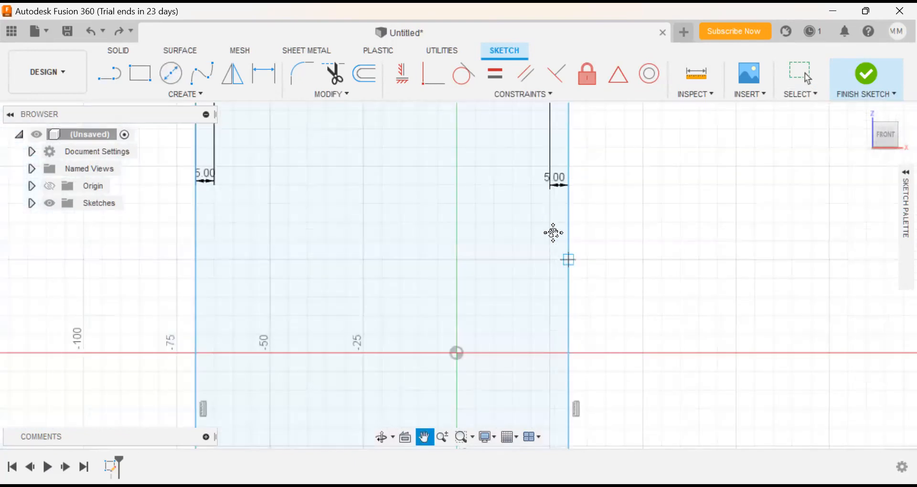
scroll(559, 274, "down", 1)
scroll(549, 288, "down", 3)
mouse_move(544, 307)
middle_mouse_down()
mouse_move(511, 190)
mouse_move(534, 145)
middle_mouse_up()
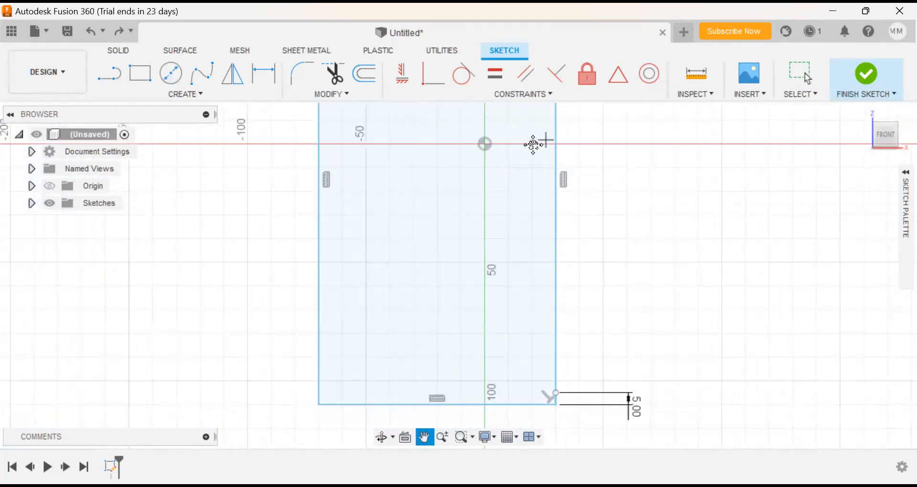
scroll(530, 229, "down", 1)
middle_click_drag(540, 377, 542, 424)
middle_click_drag(543, 209, 523, 263)
mouse_move(526, 176)
middle_mouse_down()
mouse_move(522, 254)
mouse_move(454, 341)
mouse_move(468, 322)
middle_mouse_up()
scroll(515, 177, "down", 1)
scroll(517, 170, "up", 5)
middle_click_drag(457, 241, 446, 267)
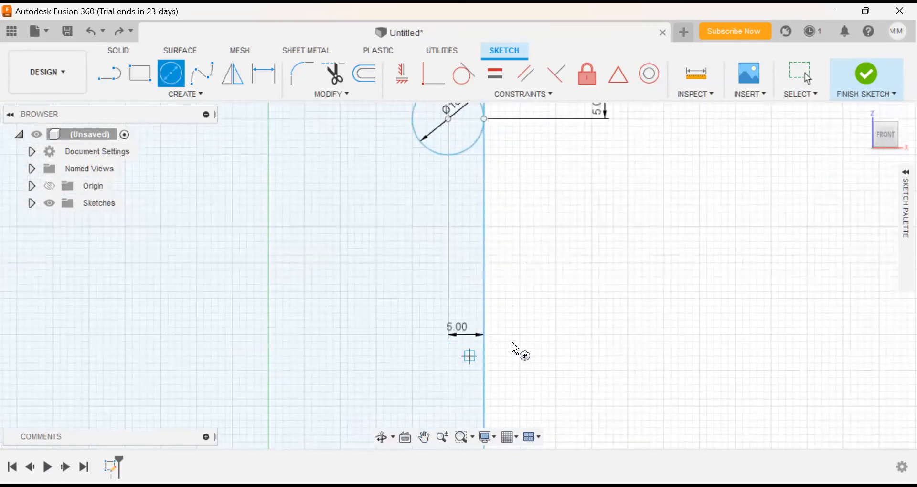
middle_click_drag(526, 371, 540, 235)
left_click(111, 77)
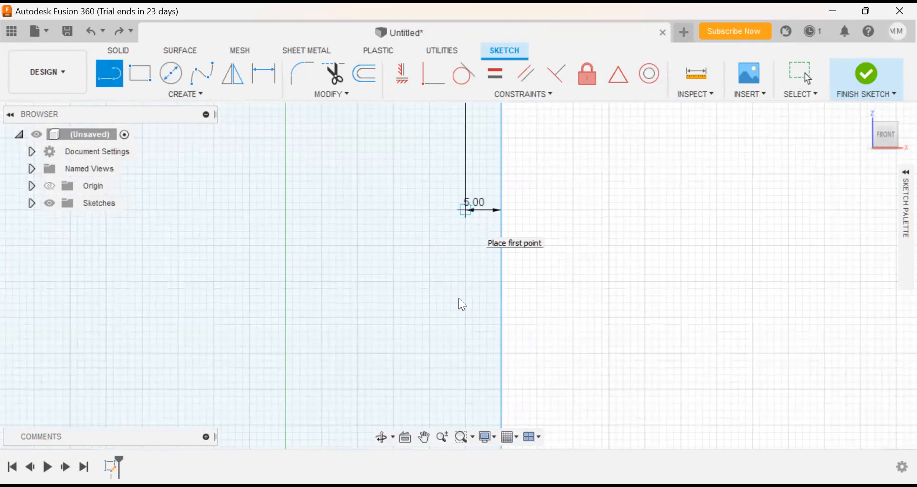
left_click(535, 274)
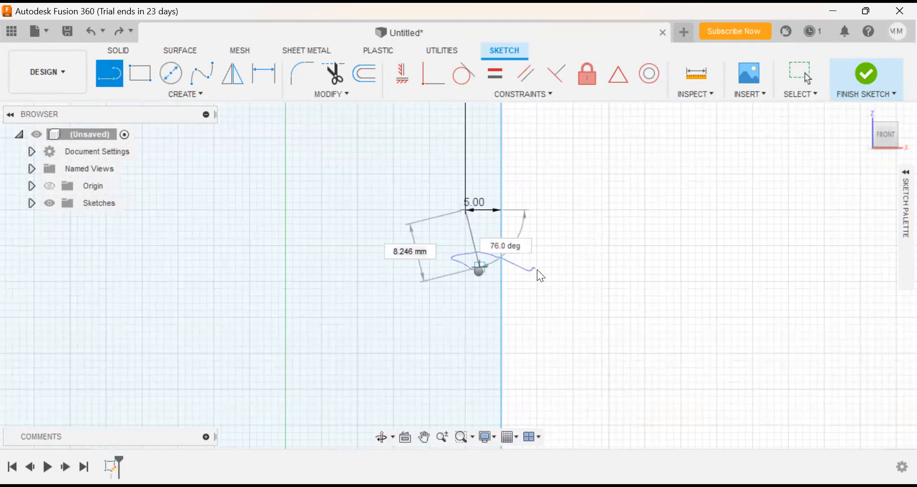
right_click(530, 271)
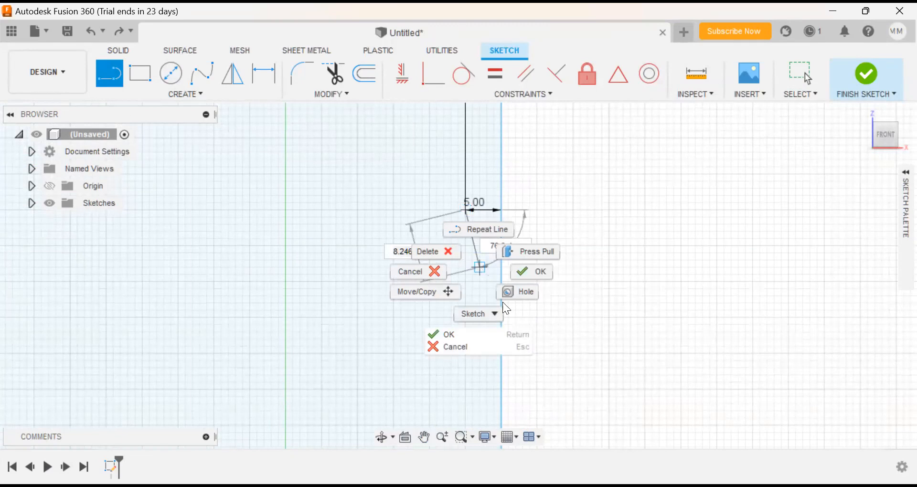
left_click(531, 273)
Step: Draw a 5 mm horizontal line inward from the upper endpoint of the 5 mm line at the lower-right corner
middle_click_drag(530, 274, 573, 153)
middle_click_drag(556, 344, 555, 89)
mouse_move(553, 385)
middle_mouse_down()
mouse_move(555, 132)
mouse_move(594, 225)
middle_mouse_up()
scroll(602, 380, "up", 4)
middle_click_drag(603, 377, 609, 208)
scroll(624, 313, "down", 4)
middle_click_drag(581, 302, 542, 238)
left_click(534, 321)
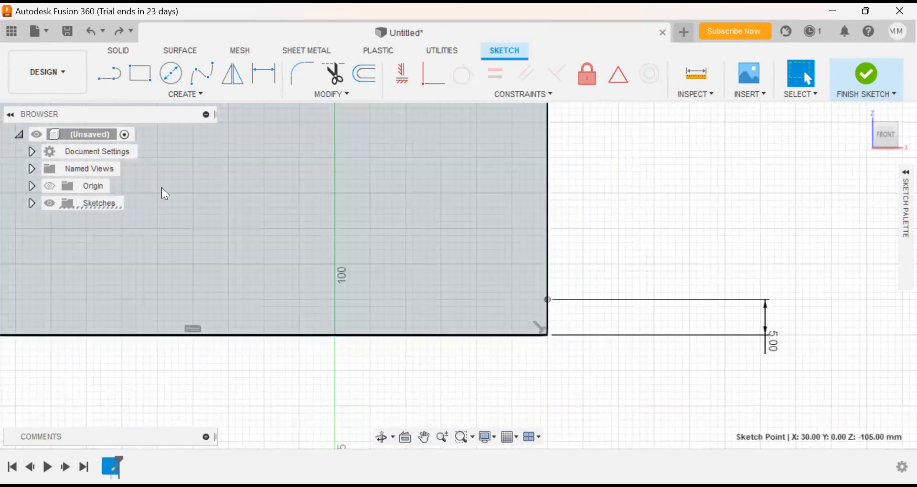
left_click(109, 73)
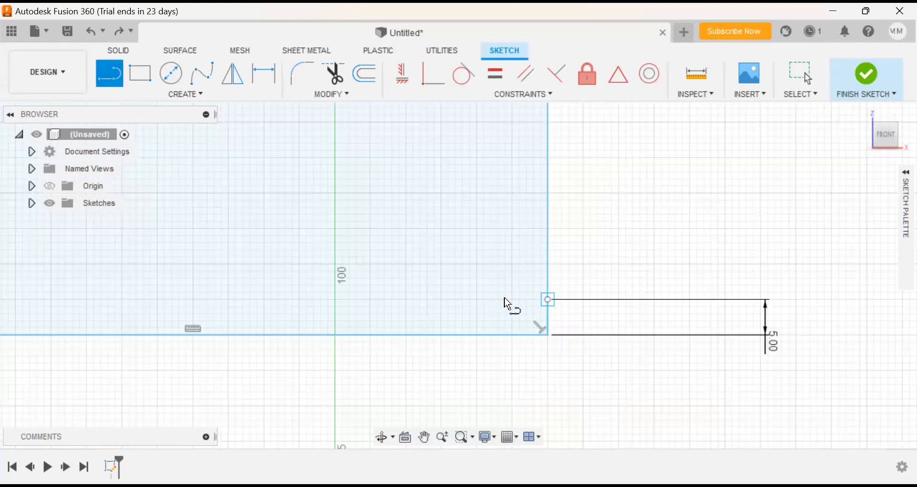
left_click(547, 299)
type("5")
key("Return")
key("Escape")
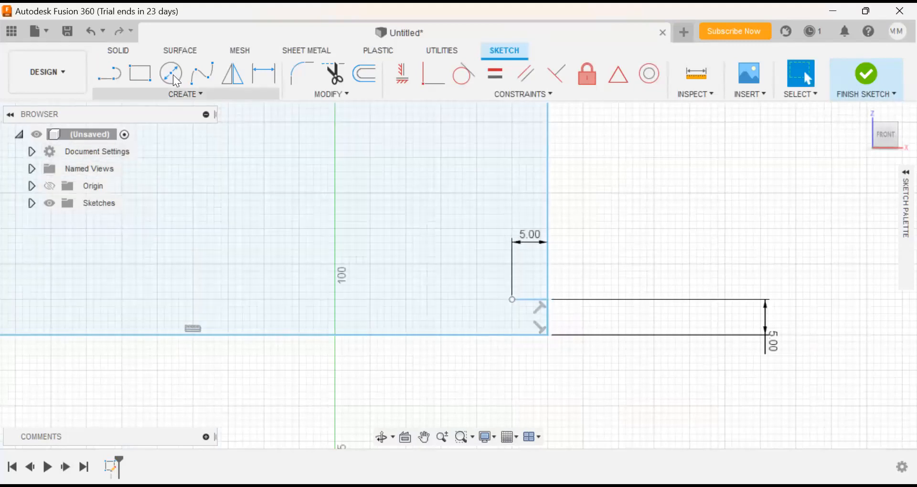
Step: Draw a 10 mm diameter circle centred on the inner end of the horizontal 5 mm line in the lower-right corner
left_click(172, 74)
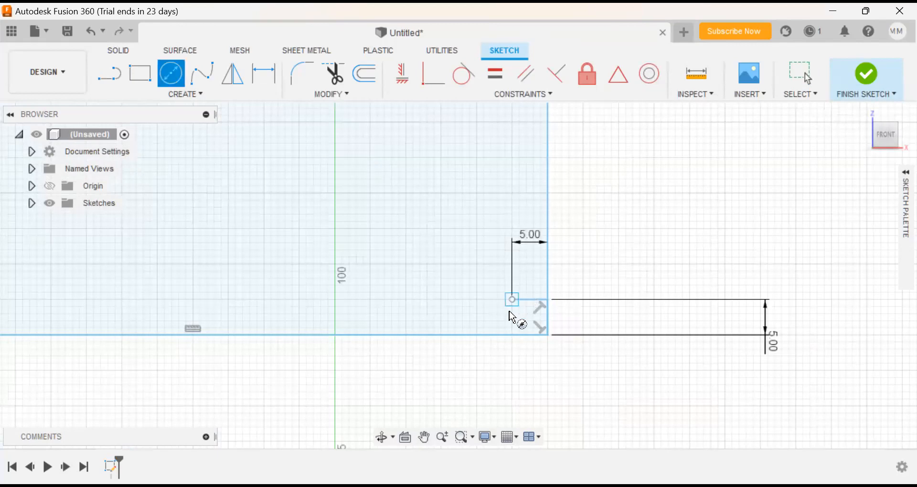
scroll(518, 329, "up", 4)
scroll(503, 288, "up", 2)
middle_click_drag(510, 270, 467, 305)
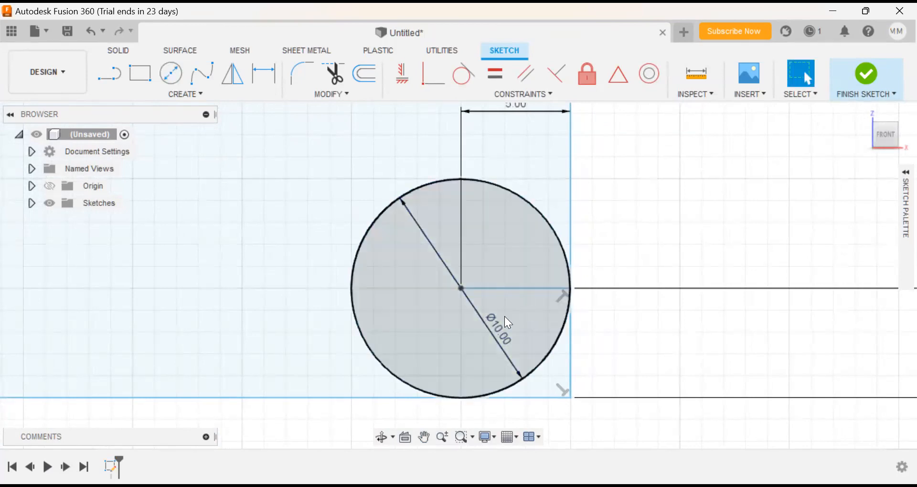
scroll(602, 264, "down", 8)
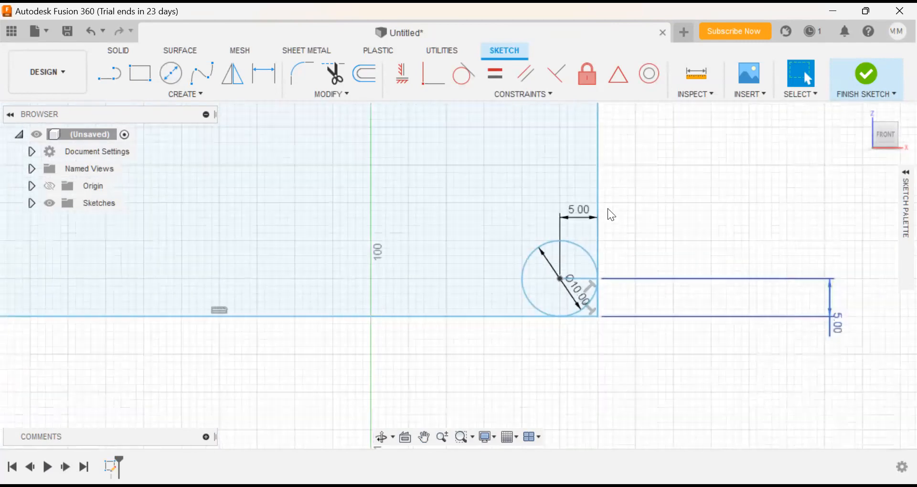
Step: Draw a 5 mm horizontal line along the rectangle's top edge, starting at its upper-left corner
scroll(499, 173, "down", 2)
mouse_move(499, 176)
middle_mouse_down()
mouse_move(578, 360)
mouse_move(611, 406)
middle_mouse_up()
middle_click_drag(467, 160, 449, 406)
middle_click_drag(401, 320, 402, 326)
middle_click_drag(390, 180, 365, 237)
scroll(356, 228, "down", 2)
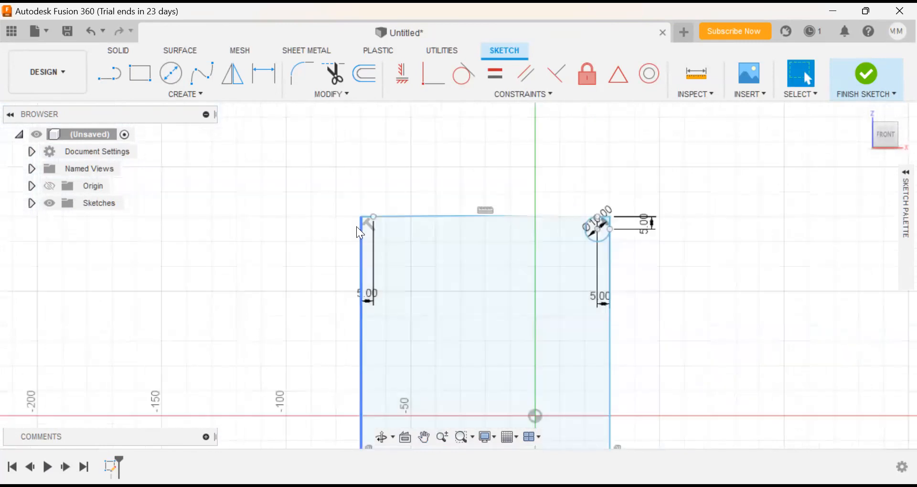
scroll(358, 234, "up", 5)
key("l")
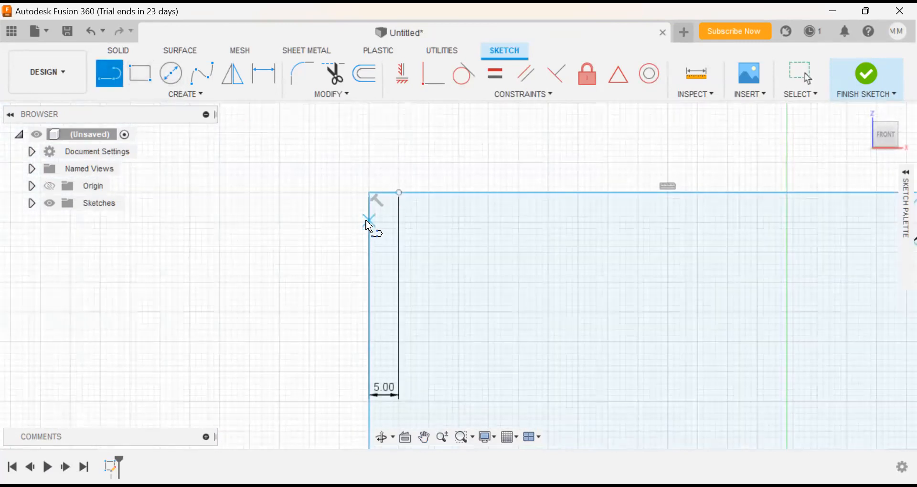
left_click(370, 193)
type("5")
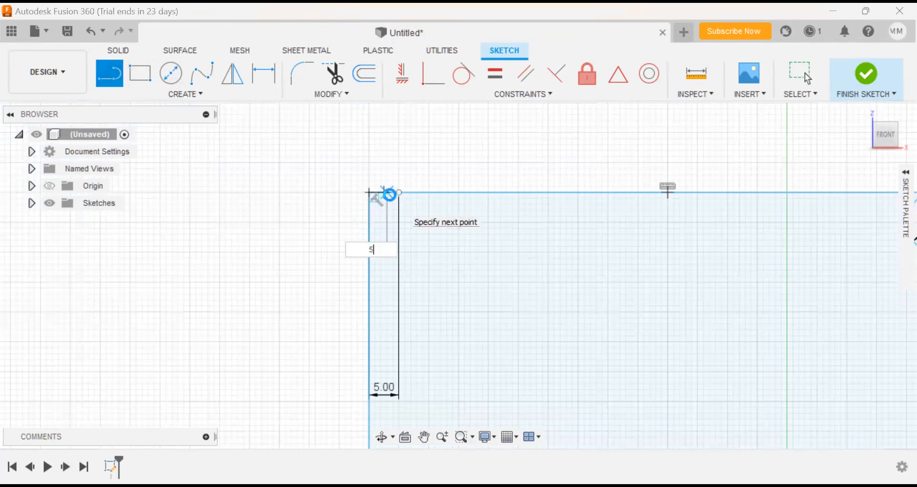
key("Return")
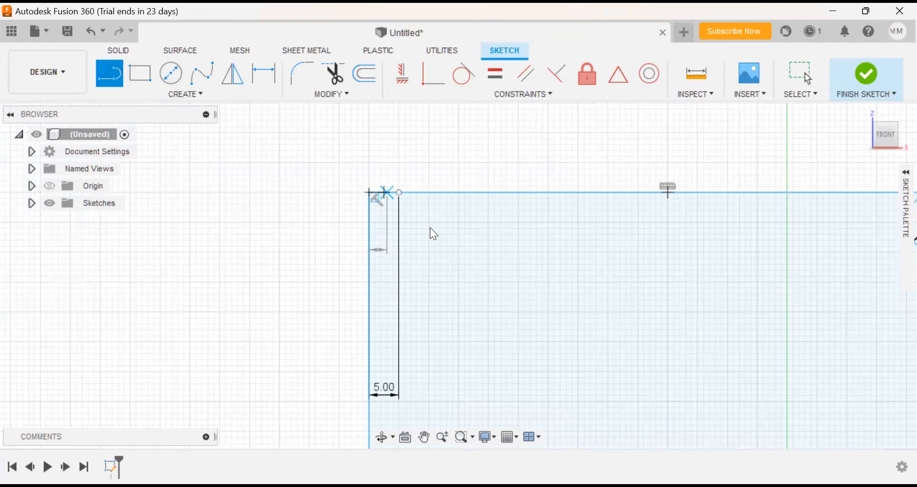
key("Escape")
left_click(429, 227)
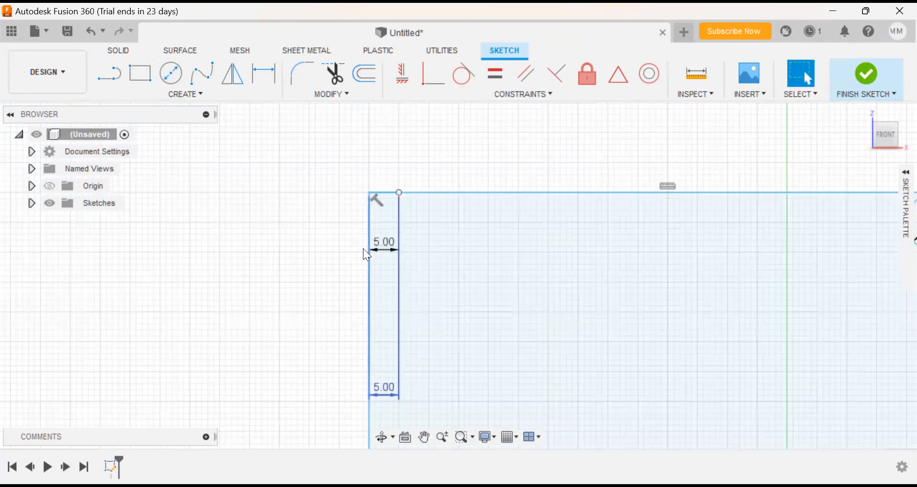
left_click(170, 73)
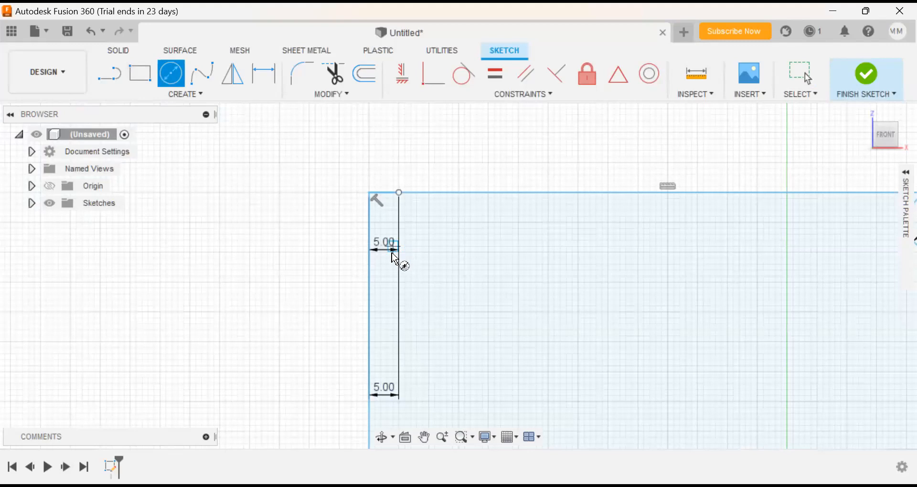
scroll(406, 262, "up", 3)
scroll(401, 265, "down", 4)
key("Escape")
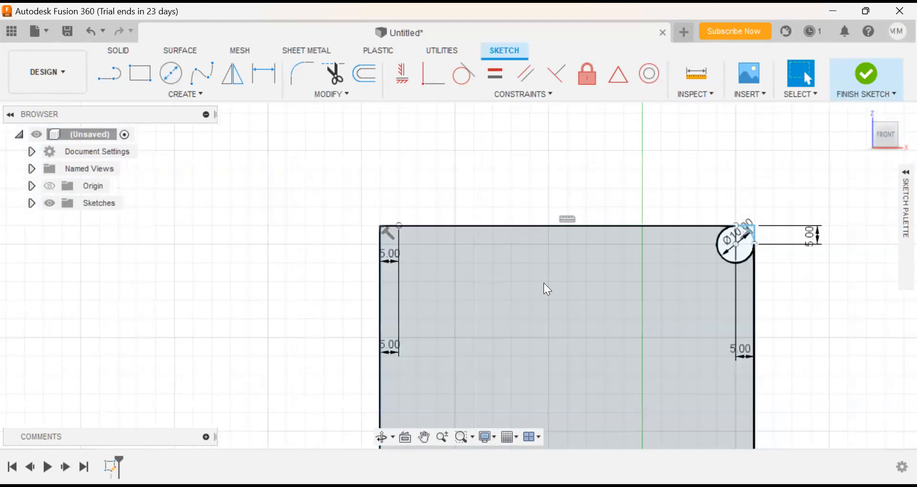
key("ctrl+z")
key("ctrl+y")
scroll(406, 266, "down", 1)
scroll(411, 268, "up", 2)
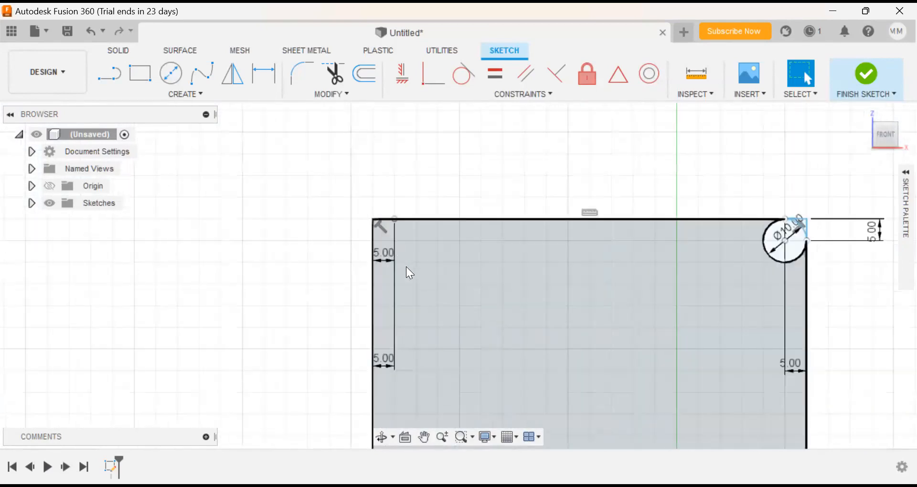
scroll(402, 263, "up", 4)
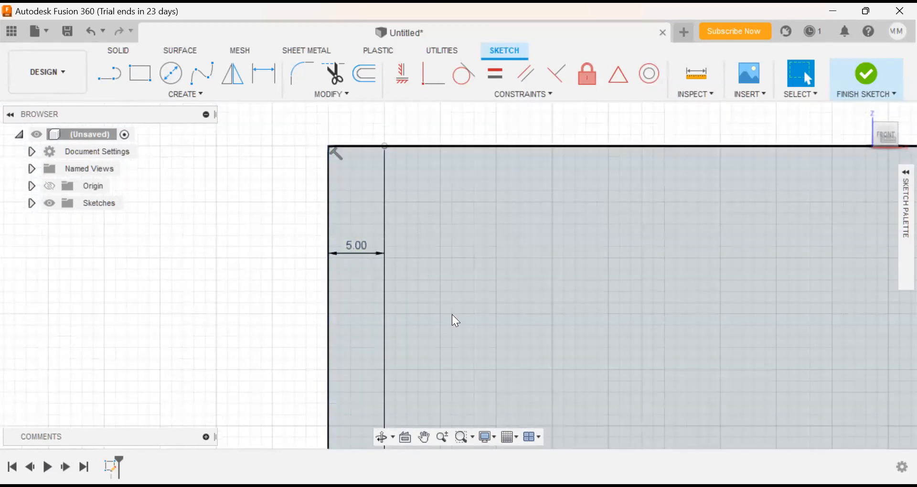
scroll(456, 311, "up", 2)
middle_click_drag(454, 216, 460, 168)
middle_click_drag(456, 231, 471, 160)
scroll(462, 268, "up", 1)
scroll(461, 267, "down", 1)
scroll(418, 229, "down", 5)
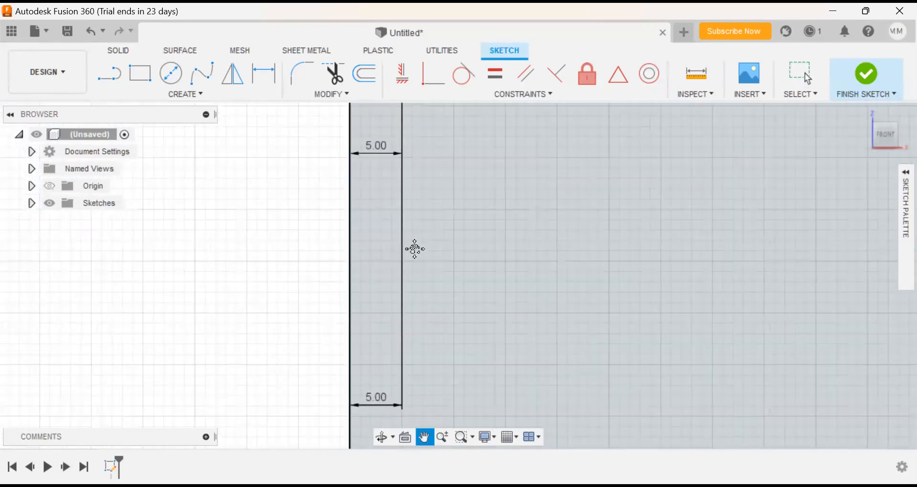
scroll(416, 261, "down", 1)
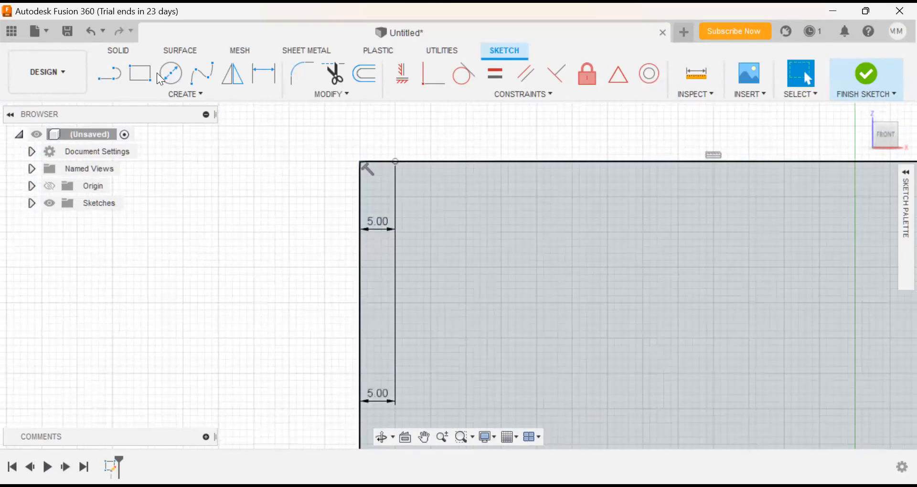
left_click(162, 77)
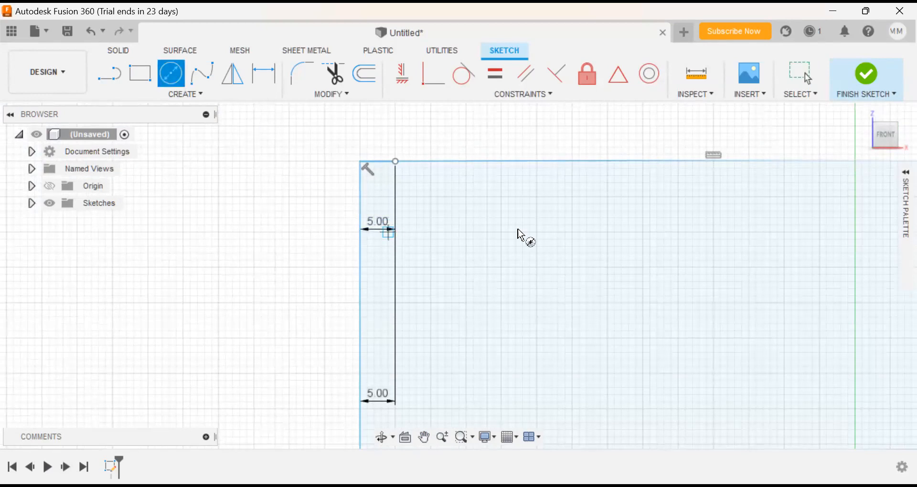
mouse_move(521, 235)
middle_mouse_down()
mouse_move(253, 211)
mouse_move(409, 248)
middle_mouse_up()
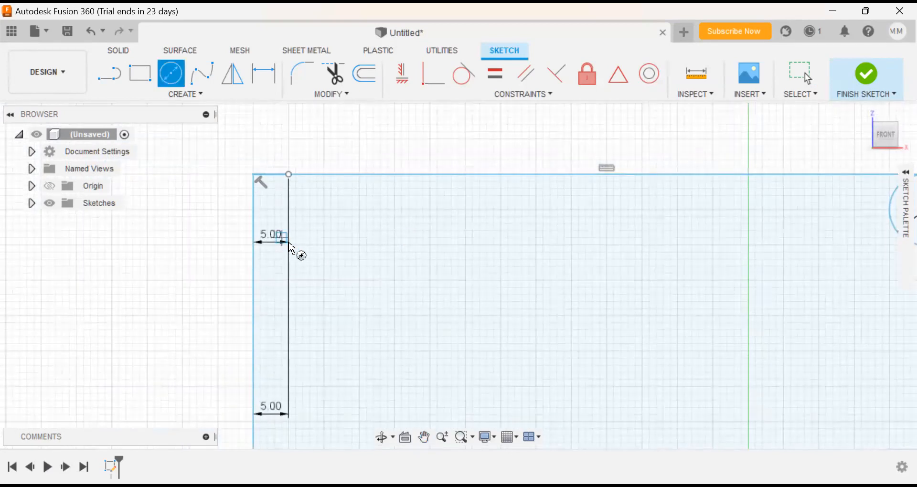
middle_click_drag(292, 248, 305, 257)
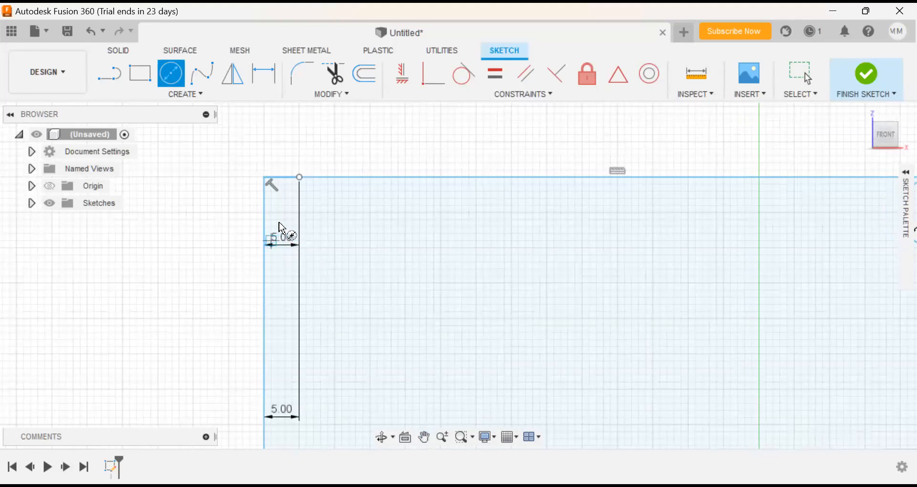
Step: Try to draw a 5 mm horizontal line inward from the rectangle's left edge, below the upper-left corner
left_click(109, 74)
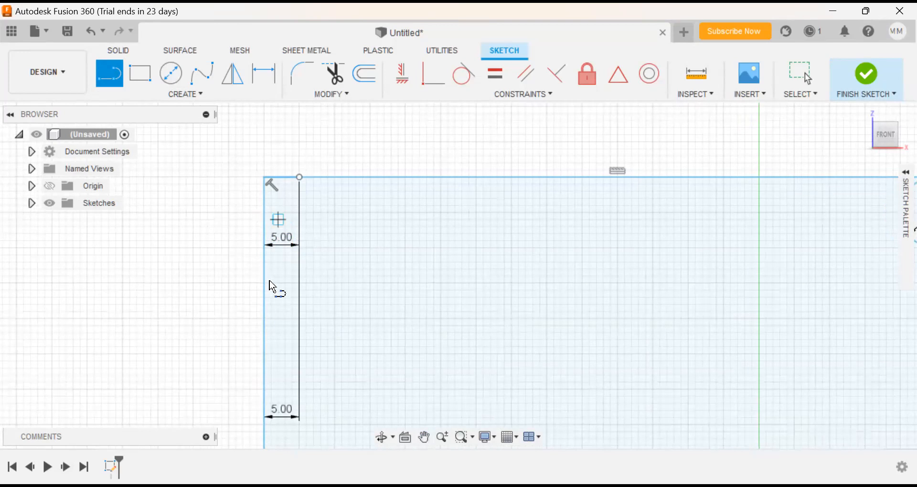
scroll(268, 288, "down", 2)
scroll(267, 287, "up", 3)
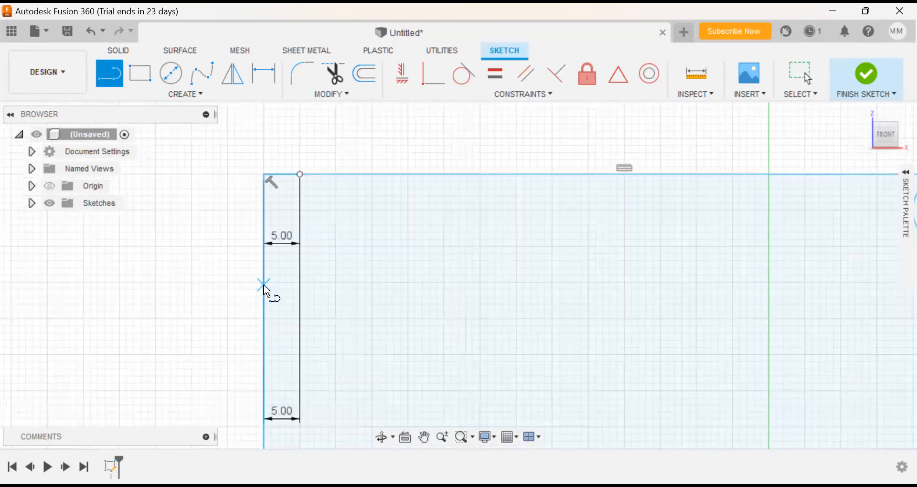
scroll(266, 286, "up", 1)
left_click(262, 278)
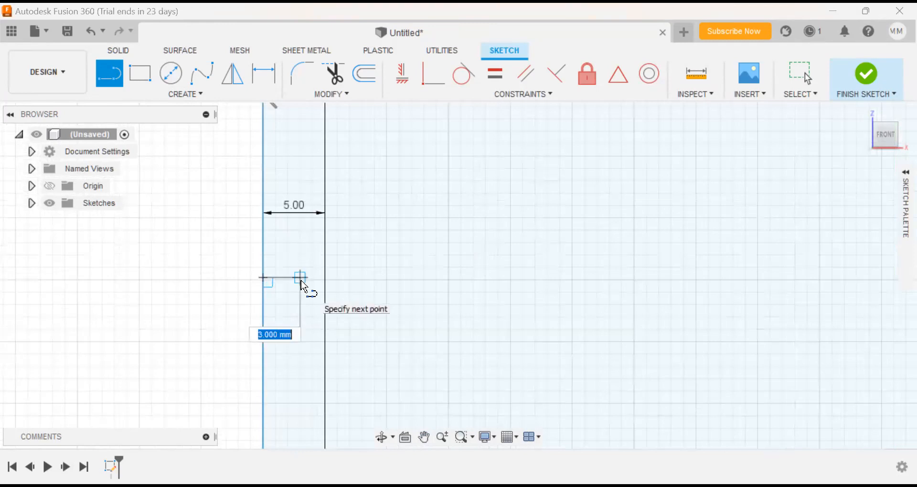
type("5")
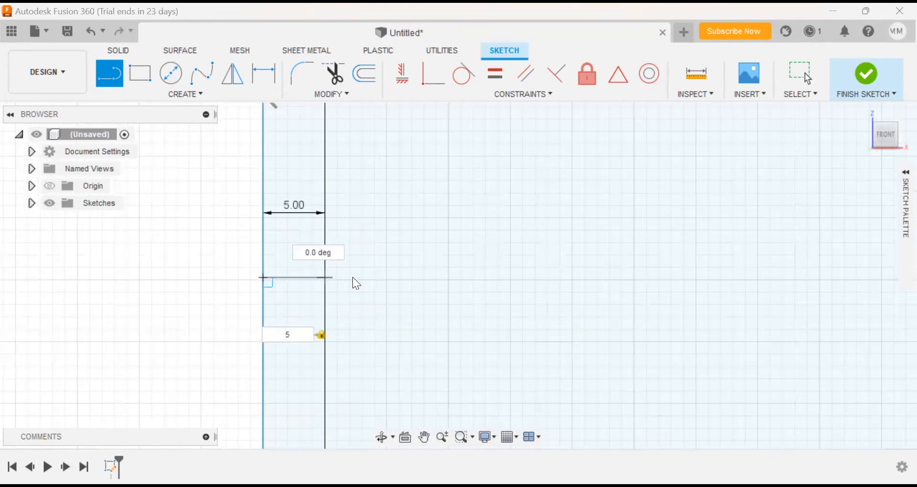
key("Return")
scroll(352, 283, "up", 1)
scroll(352, 284, "down", 3)
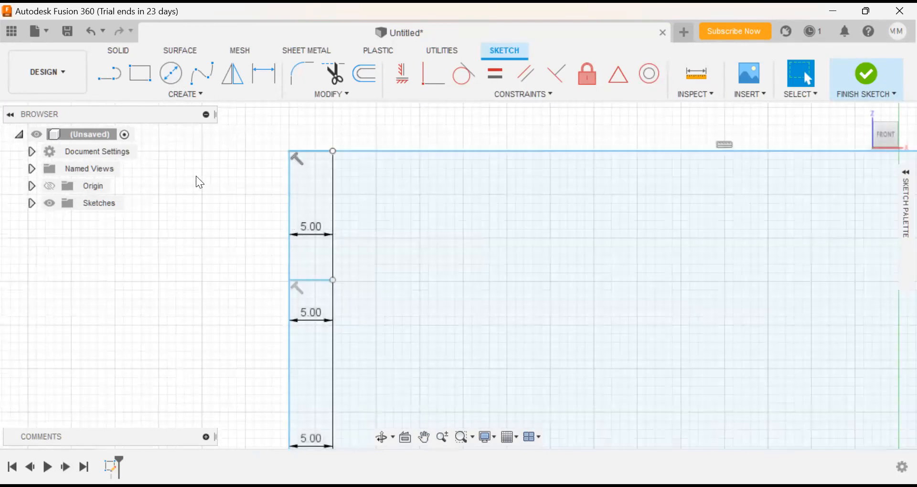
Step: Undo the 5 mm horizontal line drawn inward from the left edge below the upper-left corner
left_click(168, 74)
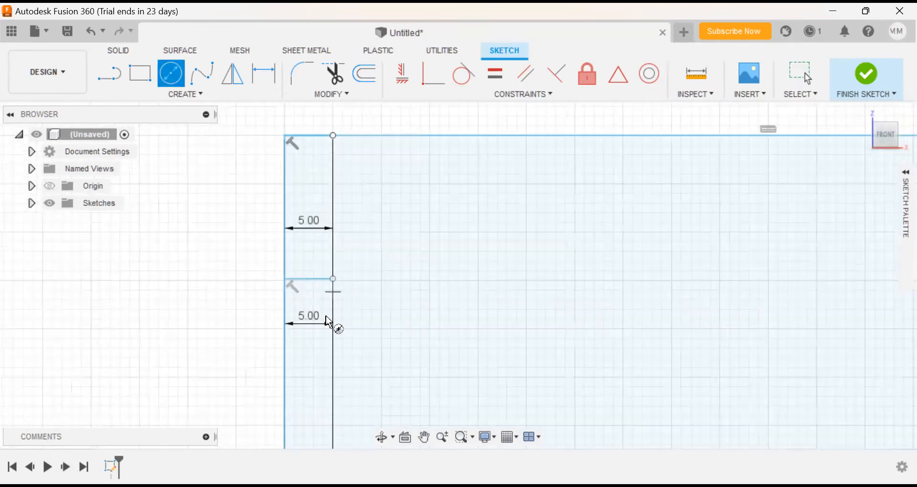
scroll(342, 338, "down", 2)
middle_click_drag(369, 344, 355, 329)
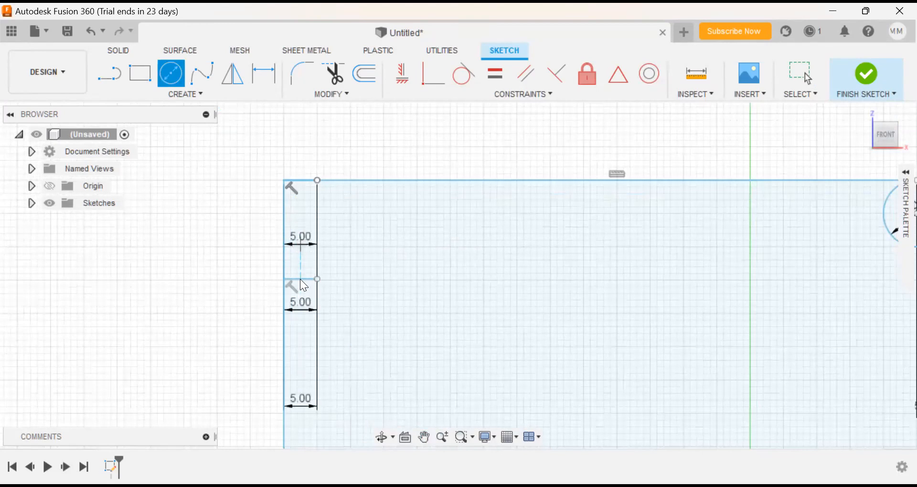
key("ctrl+z")
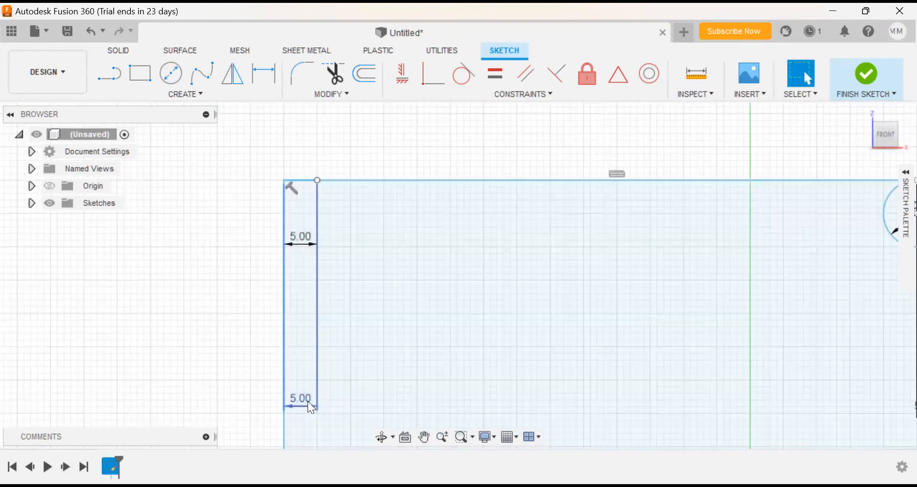
Step: Delete the two duplicate 5 mm horizontal dimensions at the rectangle's upper-left corner
left_click(311, 406)
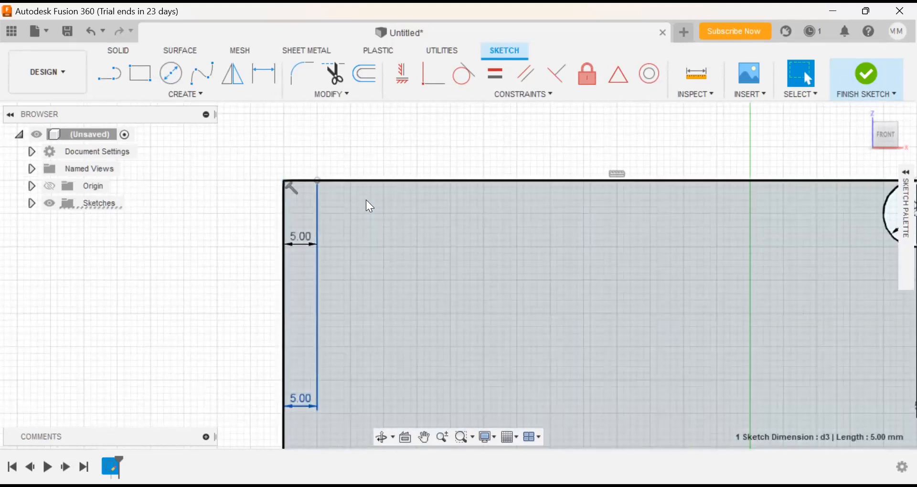
key("Delete")
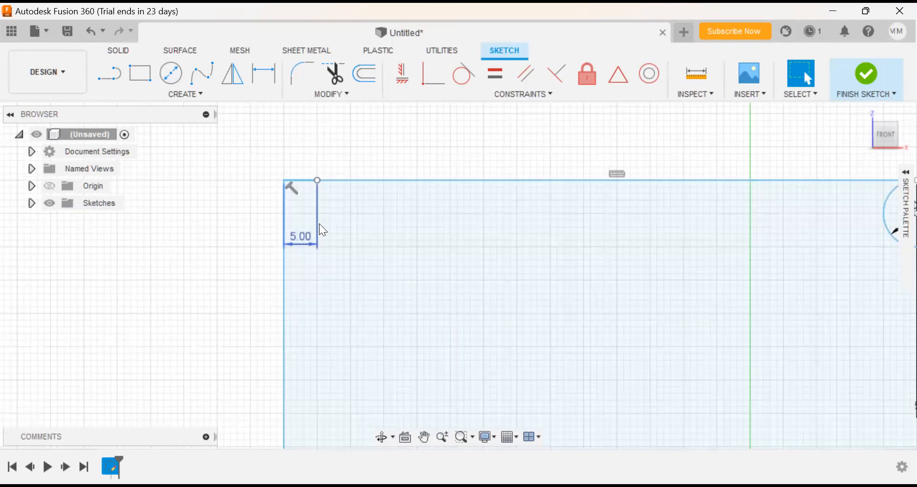
left_click(318, 226)
middle_click_drag(293, 122, 172, 96)
scroll(507, 266, "up", 2)
scroll(525, 300, "down", 5)
scroll(426, 280, "up", 2)
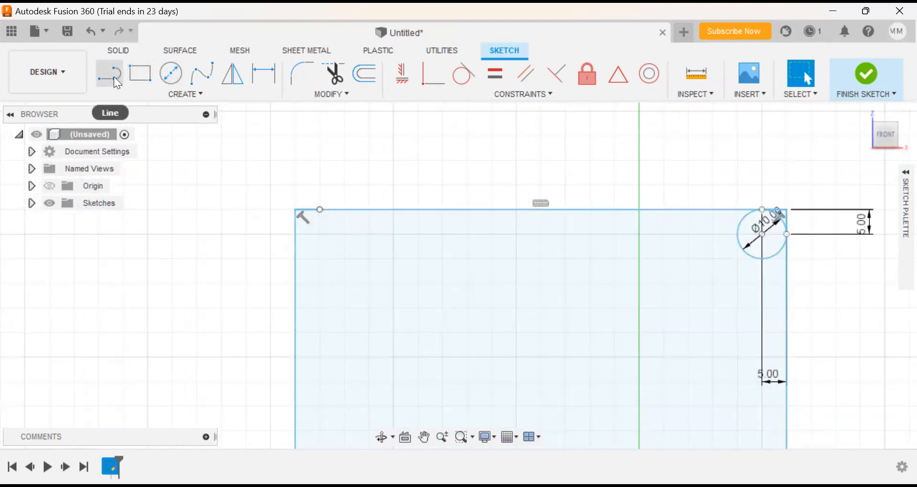
Step: Draw two 5 mm lines from the rectangle's upper-left corner, one along the top edge and one down the left edge
key("l")
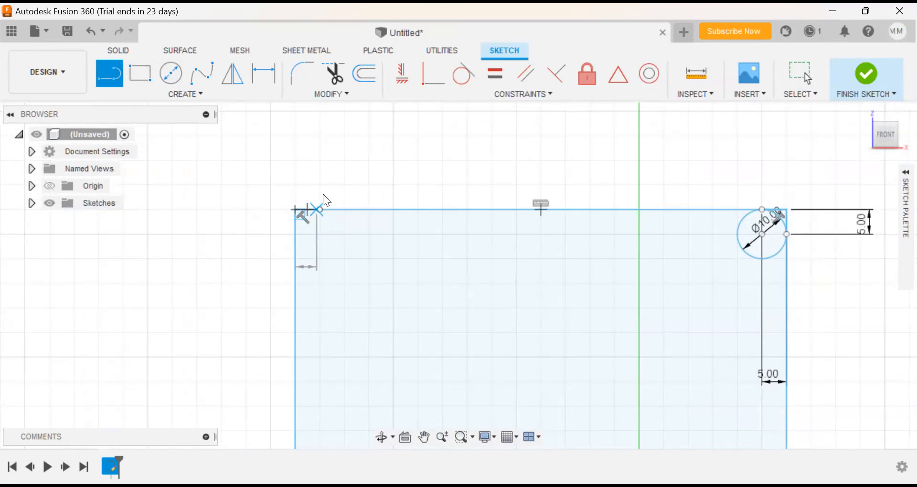
key("Escape")
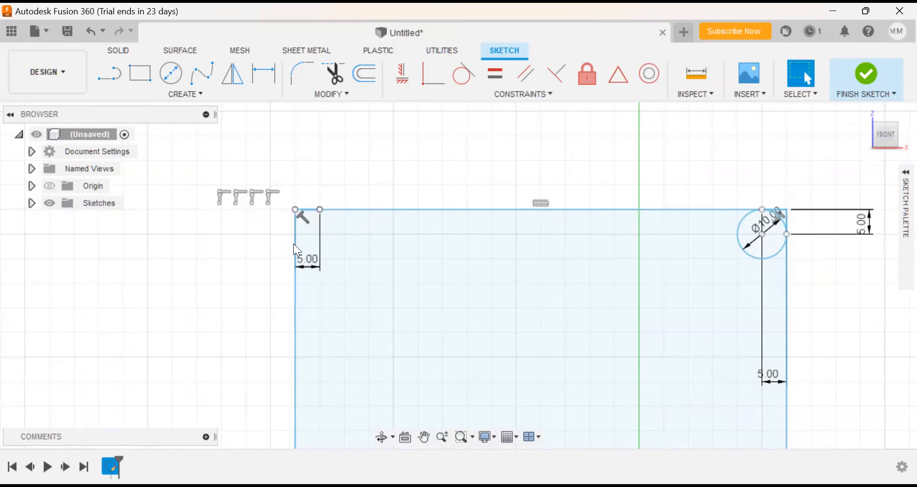
left_click(296, 210)
key("l")
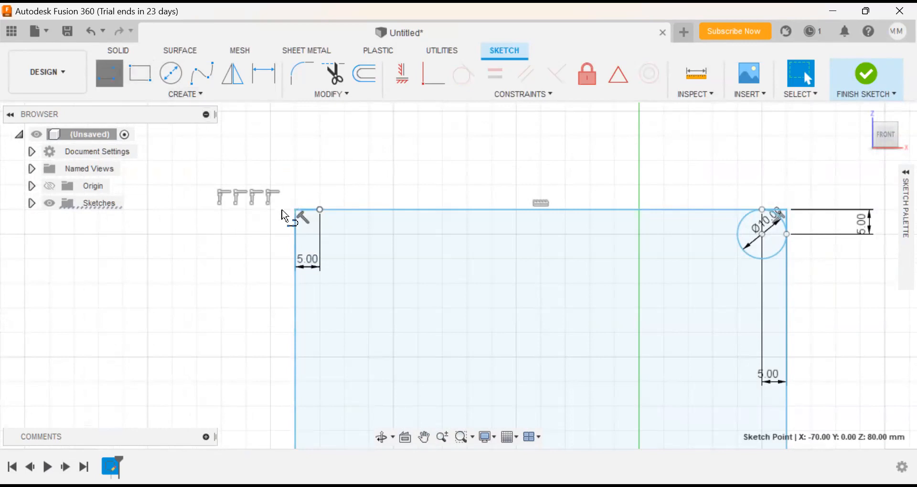
left_click(295, 214)
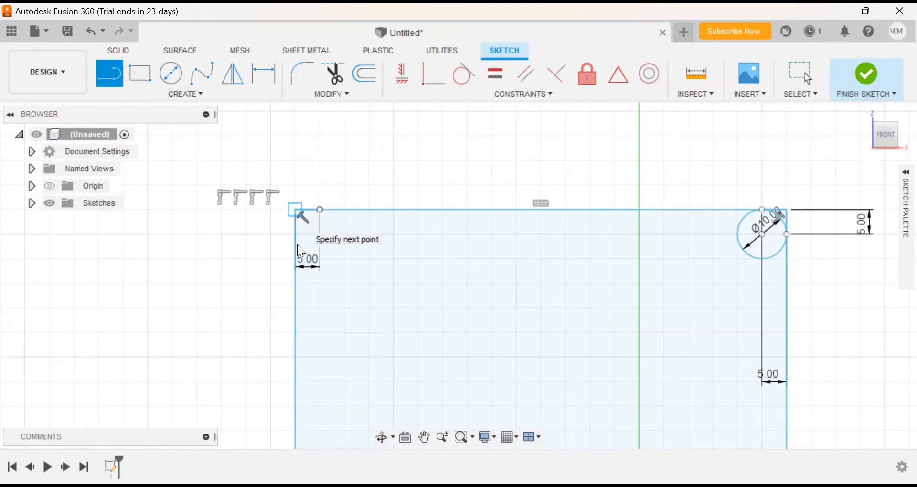
type("5")
key("Return")
scroll(315, 225, "down", 1)
scroll(327, 228, "up", 6)
Step: Draw a 10 mm diameter circle in the upper-left corner, centred 5 mm in from the top and left edges
key("c")
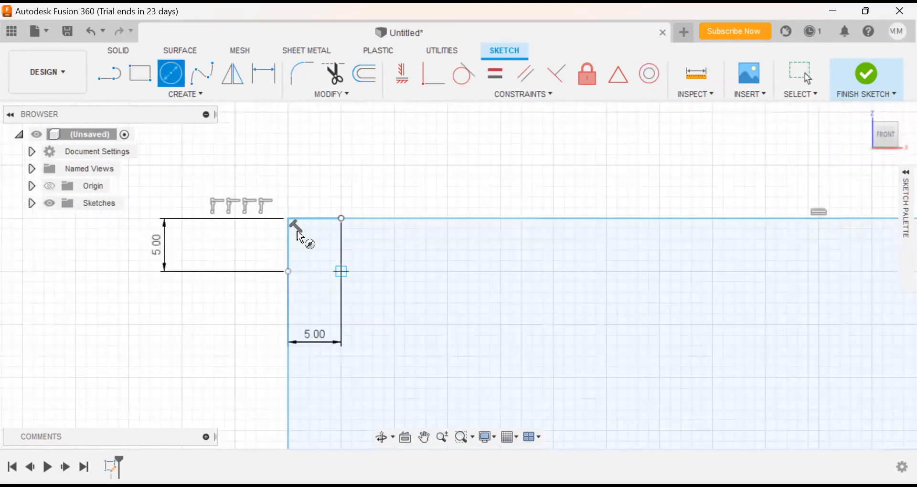
type("10")
key("Return")
Step: Draw a 5 mm vertical line up the left edge from the rectangle's lower-left corner
scroll(335, 390, "down", 3)
middle_click_drag(305, 396, 227, 162)
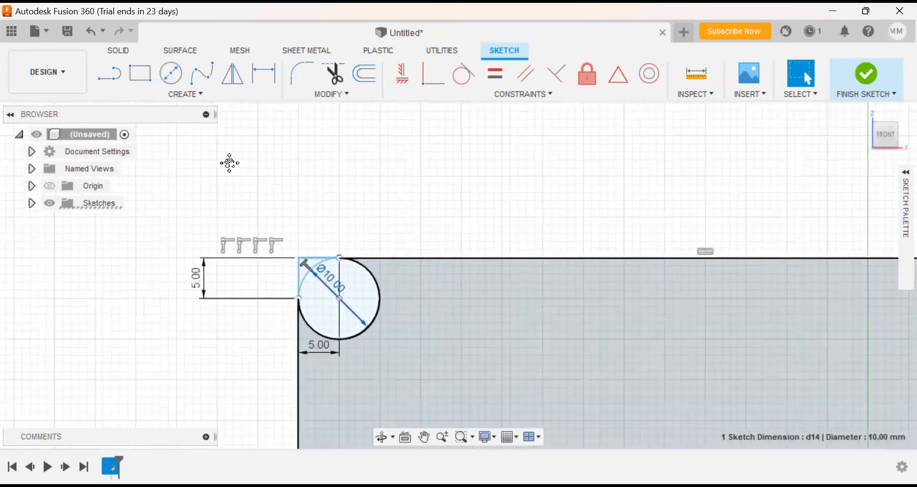
scroll(303, 339, "down", 5)
middle_click_drag(344, 315, 392, 102)
scroll(371, 318, "down", 3)
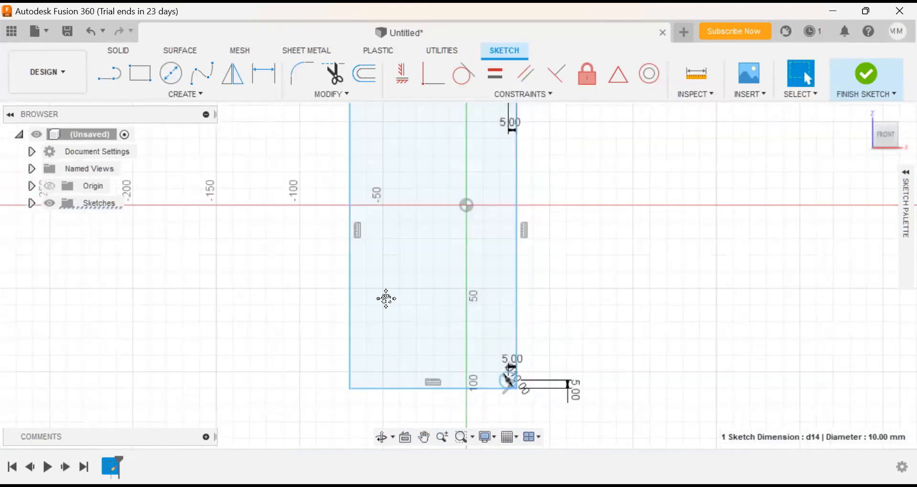
middle_click_drag(385, 299, 408, 203)
scroll(353, 296, "up", 3)
left_click(110, 73)
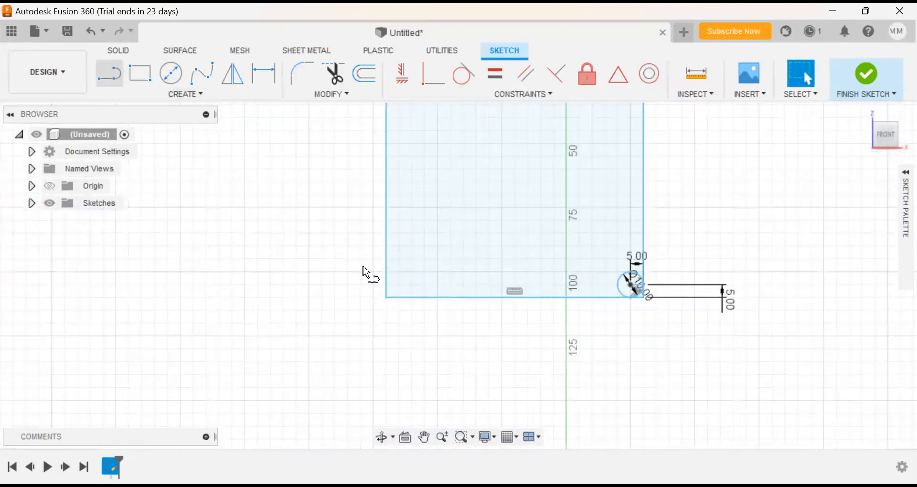
left_click(387, 298)
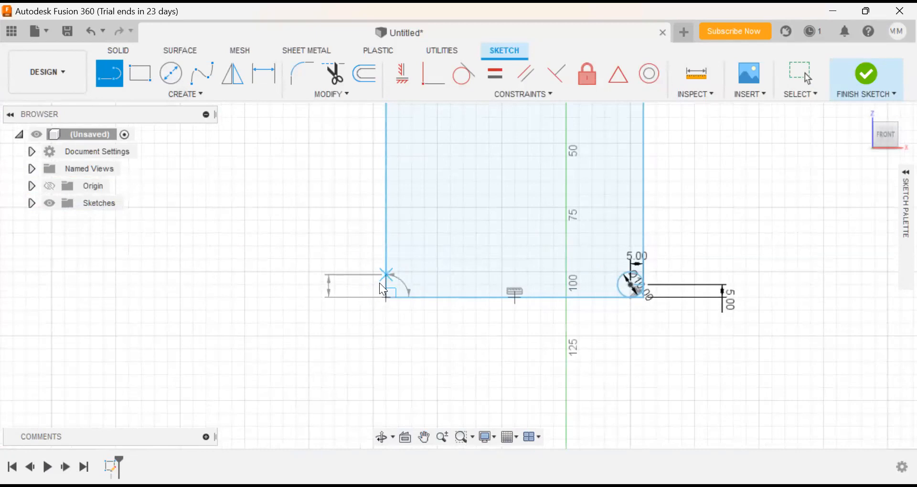
key("Escape")
scroll(400, 308, "down", 1)
scroll(400, 308, "up", 3)
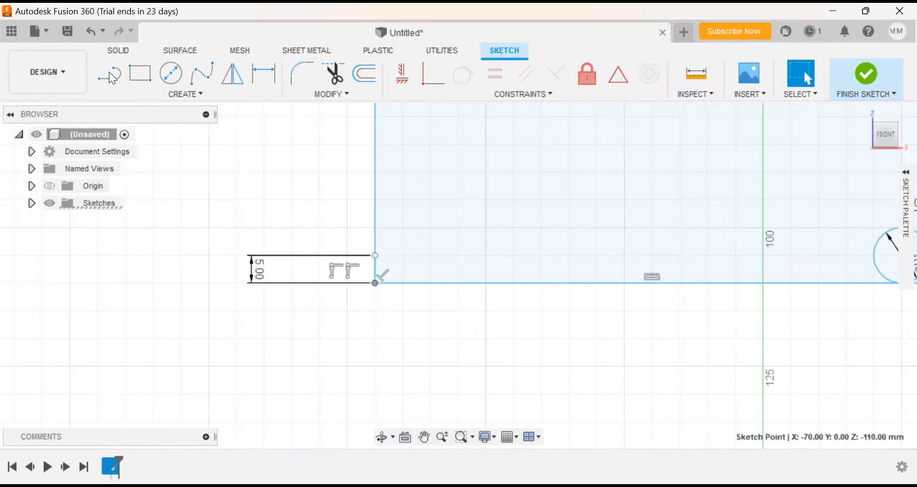
key("l")
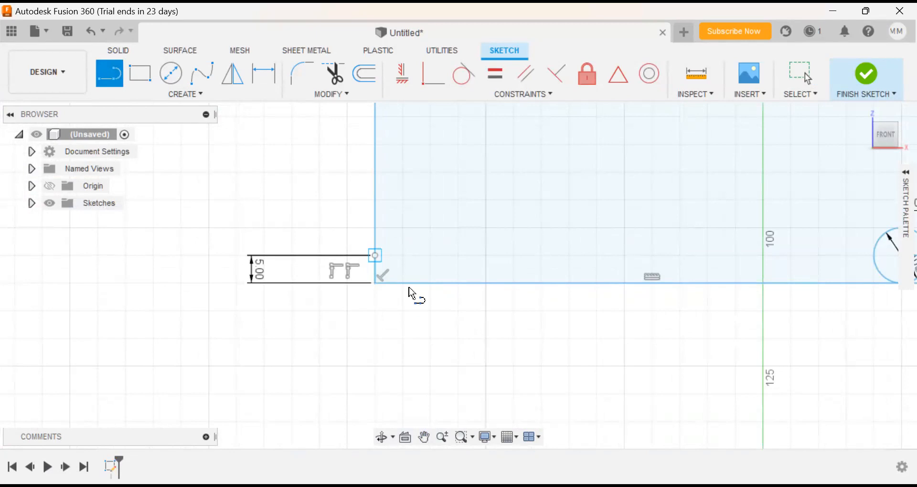
left_click_drag(396, 301, 451, 304)
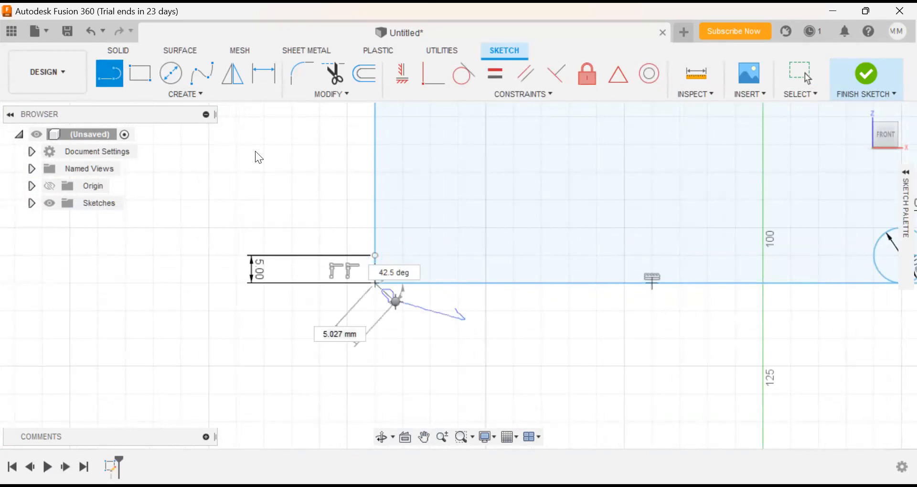
key("Escape")
Step: Draw a 5 mm horizontal line along the bottom edge from the rectangle's lower-left corner
left_click(116, 75)
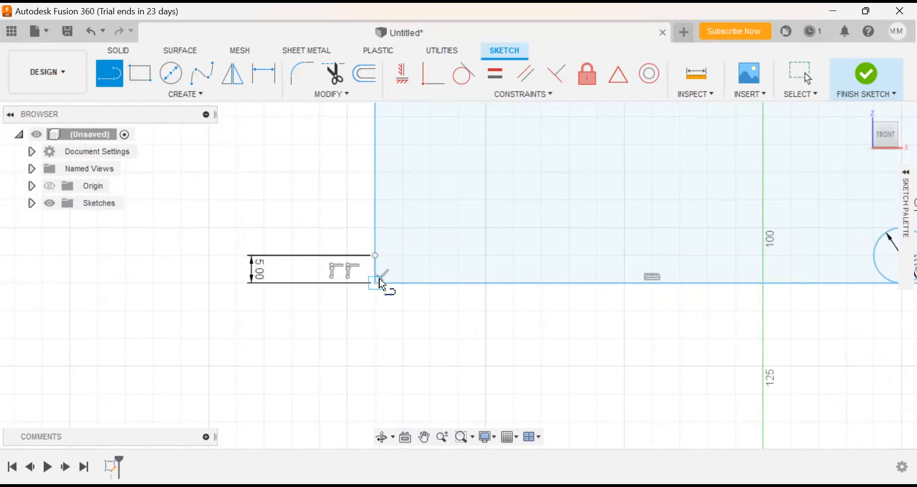
left_click(402, 284)
key("Tab")
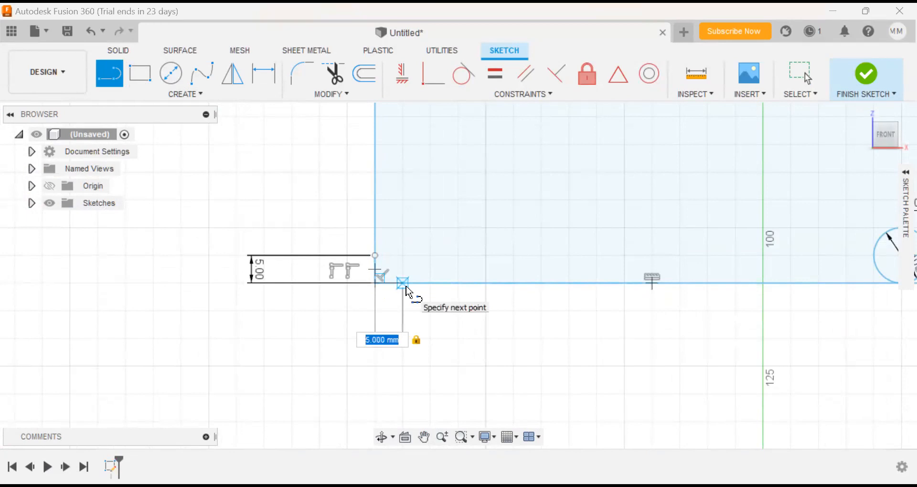
key("Return")
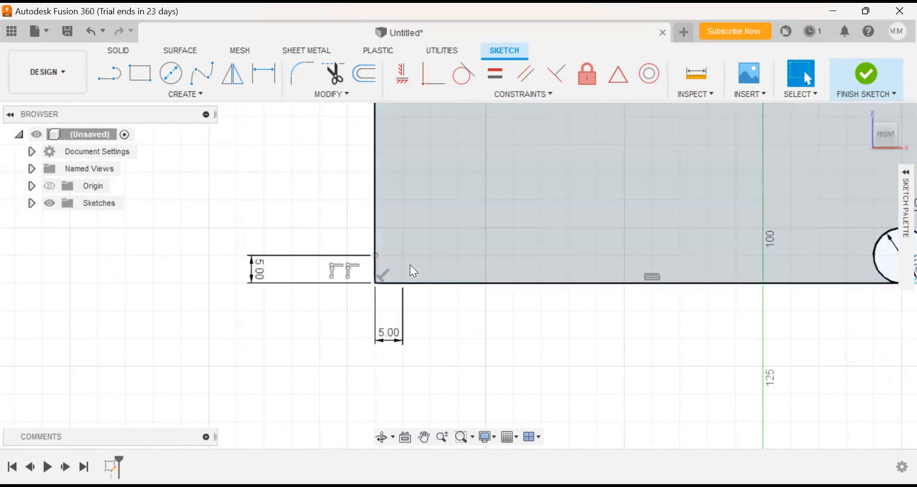
Step: Draw a 10 mm diameter circle in the lower-left corner, centred 5 mm in from the left and bottom edges
left_click(170, 73)
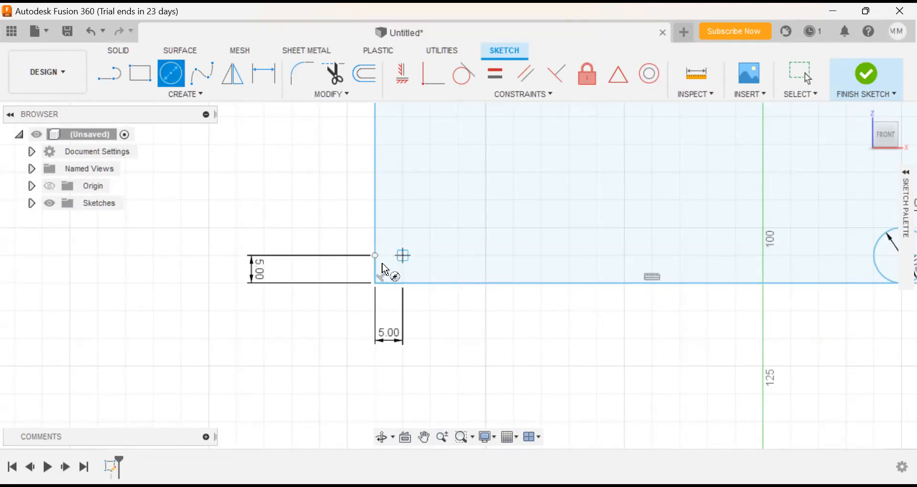
type("10")
key("Return")
key("Escape")
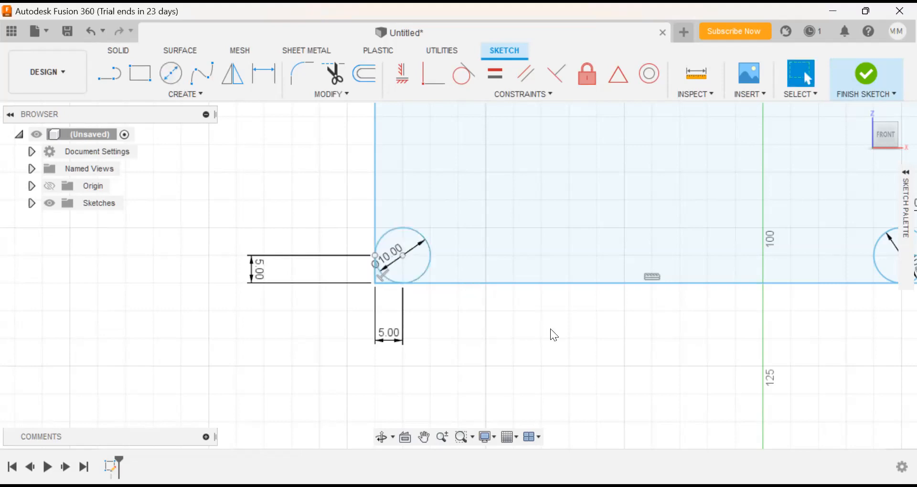
Step: Examine the whole rectangle with its corner circles and their 5 mm dimensions
scroll(550, 334, "up", 2)
scroll(634, 375, "down", 5)
middle_click_drag(724, 394, 598, 399)
scroll(598, 399, "down", 3)
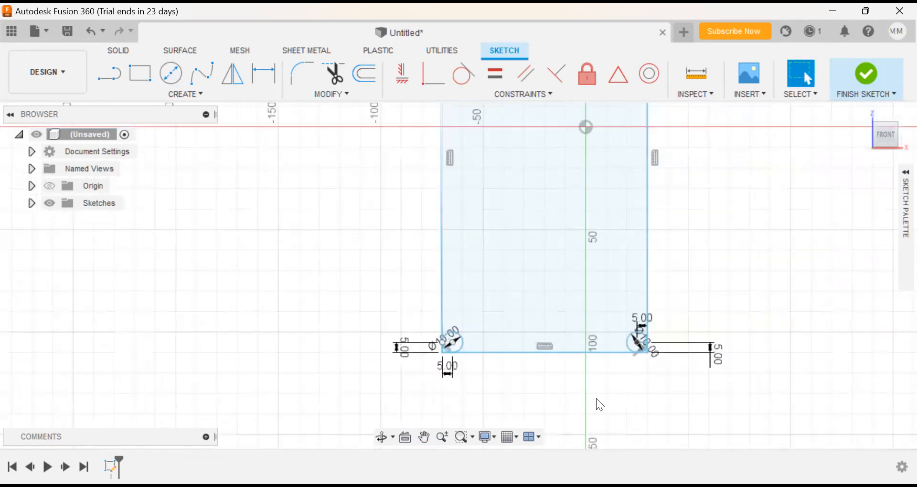
middle_click_drag(530, 358, 439, 323)
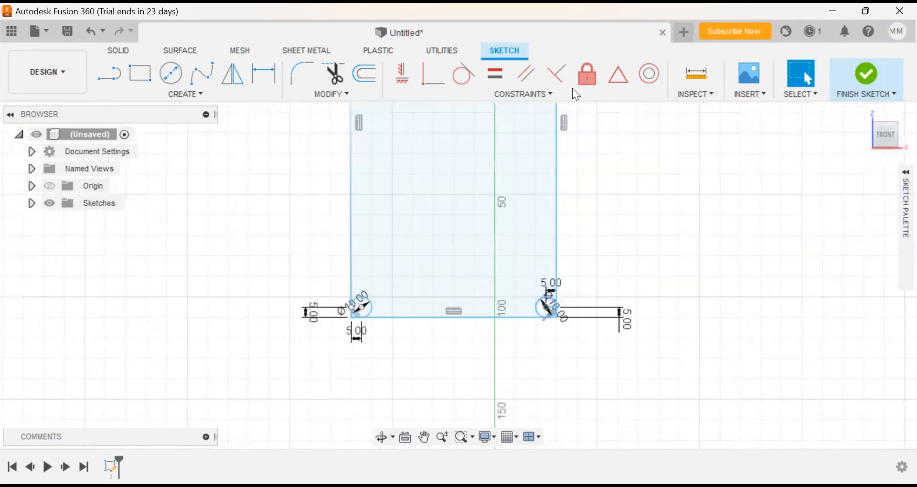
scroll(576, 180, "down", 1)
middle_click_drag(576, 195, 571, 277)
scroll(571, 277, "down", 2)
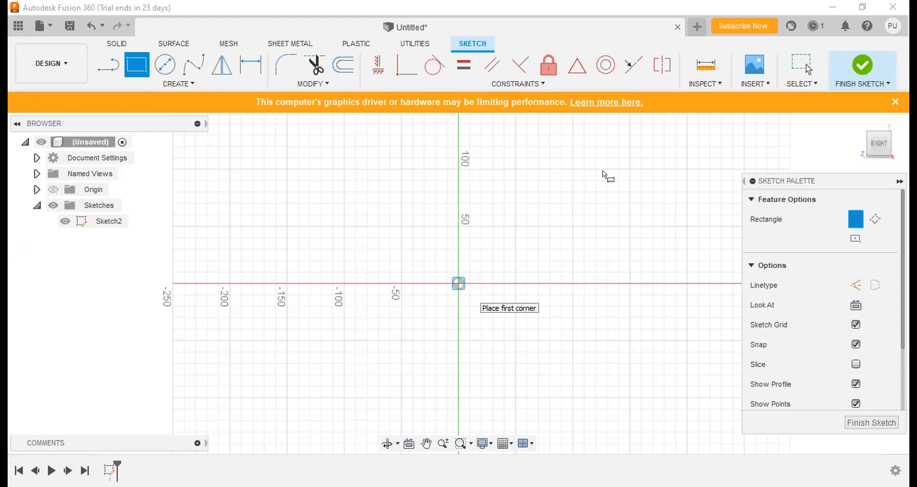
Step: Start a rectangle from the origin in the new sketch and set its horizontal side to 100 mm
type("100")
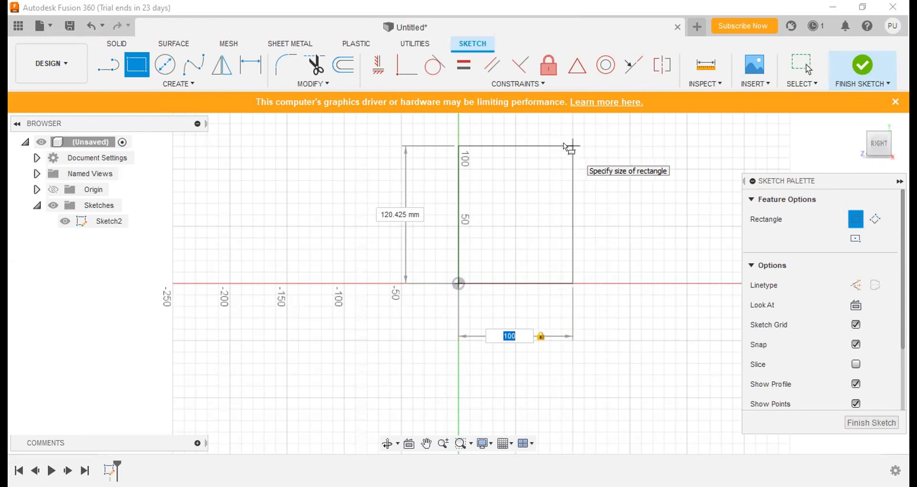
key("Tab")
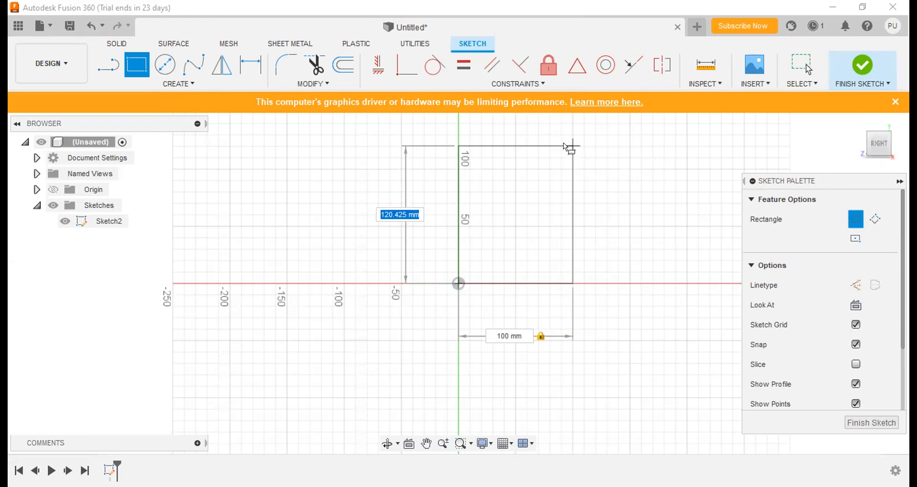
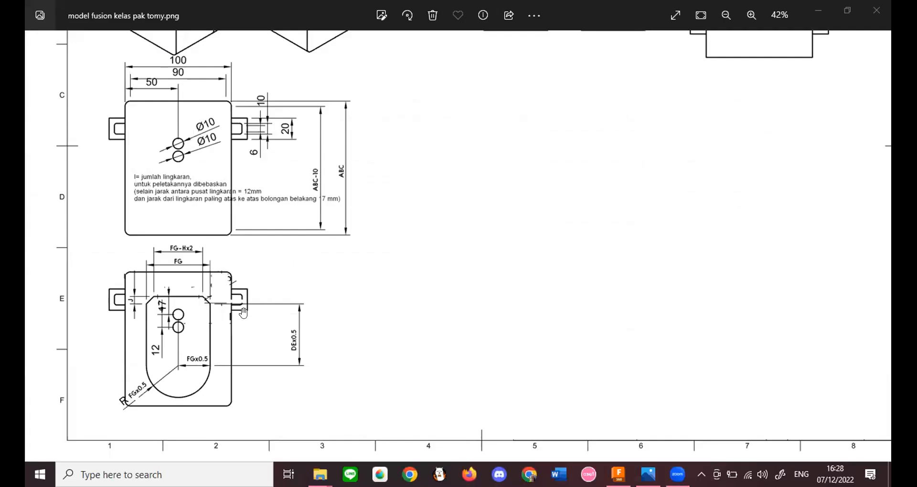
Step: Examine the enclosure's front, back, side and isometric views in the reference drawing
scroll(158, 234, "up", 4)
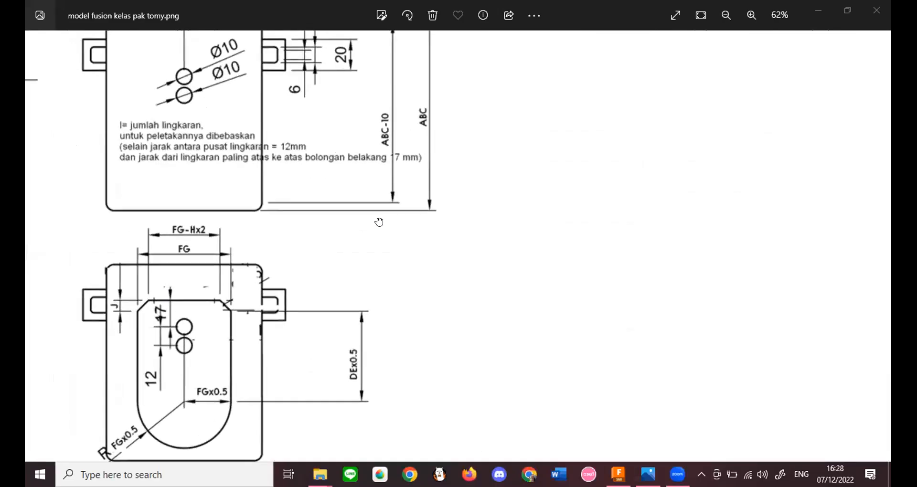
left_click_drag(387, 107, 368, 164)
scroll(364, 340, "down", 4)
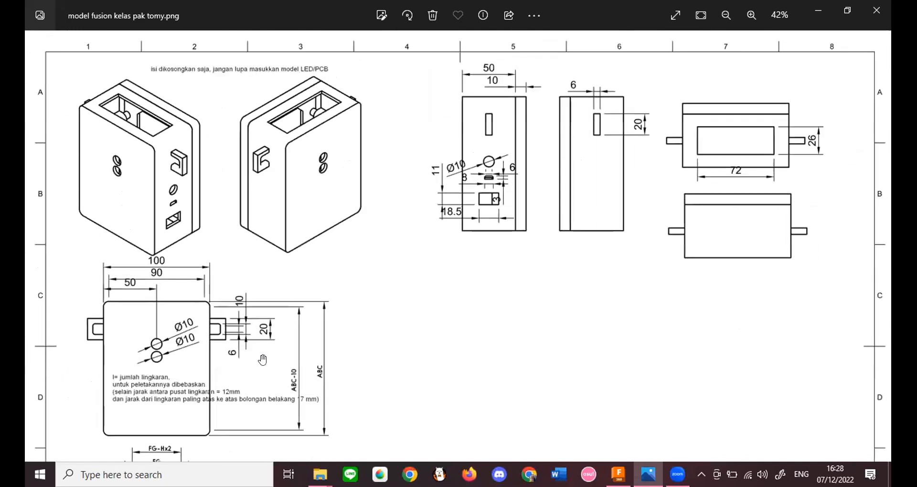
left_click_drag(253, 394, 274, 236)
scroll(268, 395, "up", 5)
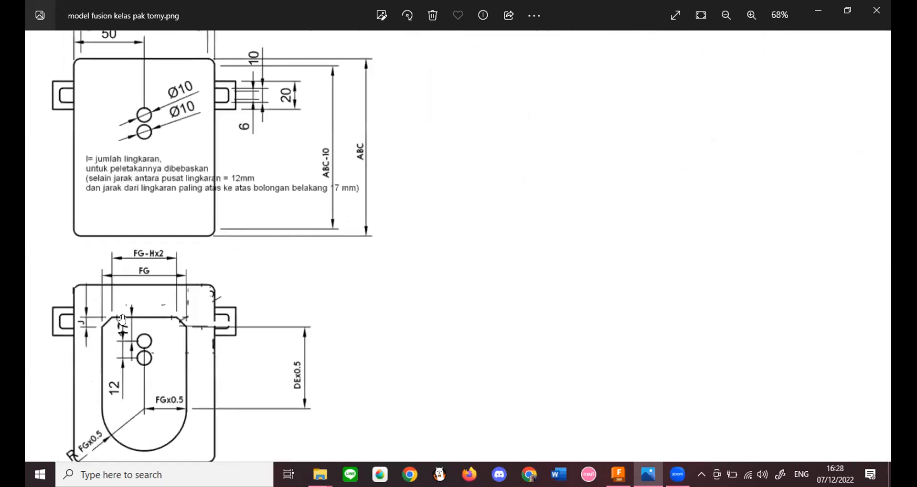
scroll(358, 434, "up", 10)
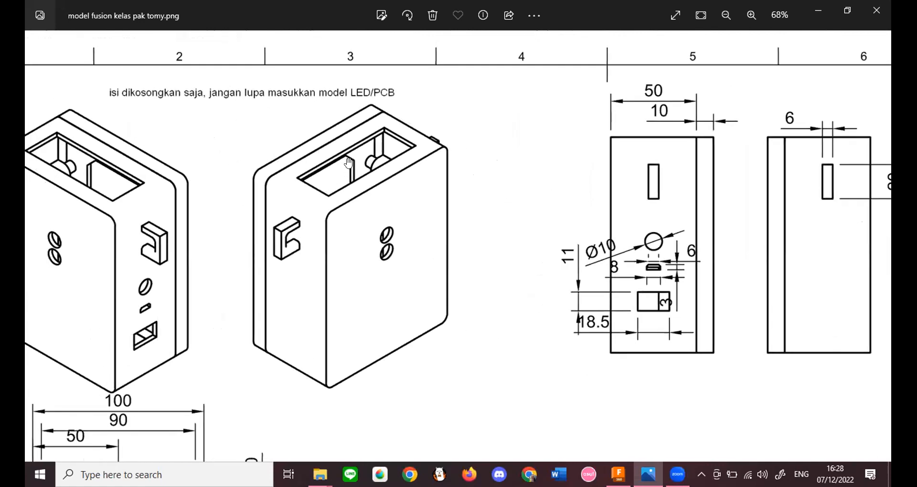
scroll(360, 152, "down", 5)
scroll(395, 218, "up", 2)
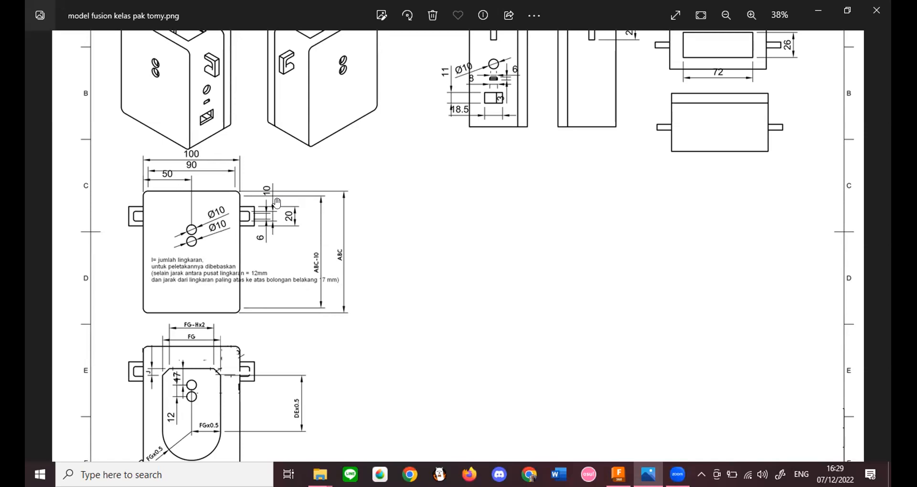
Step: Examine the front view's hole diameters, hole positions and side bracket dimensions in the reference drawing
scroll(198, 257, "up", 1)
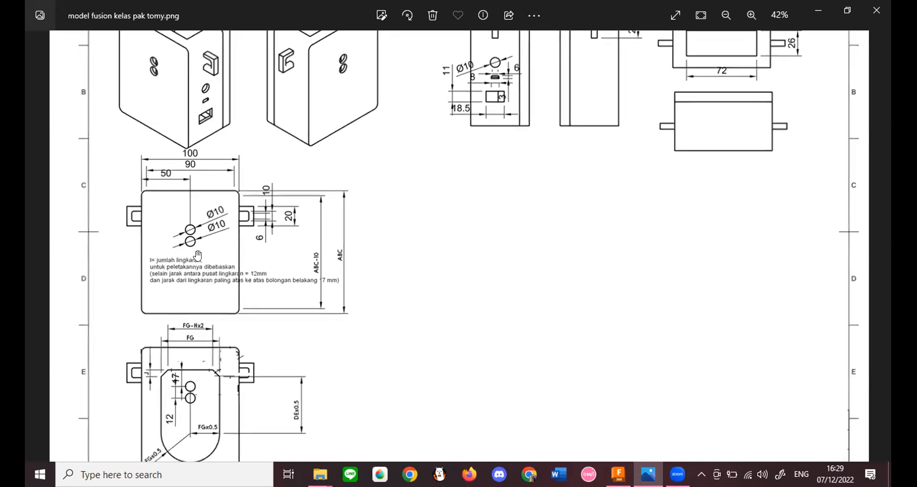
scroll(198, 256, "up", 3)
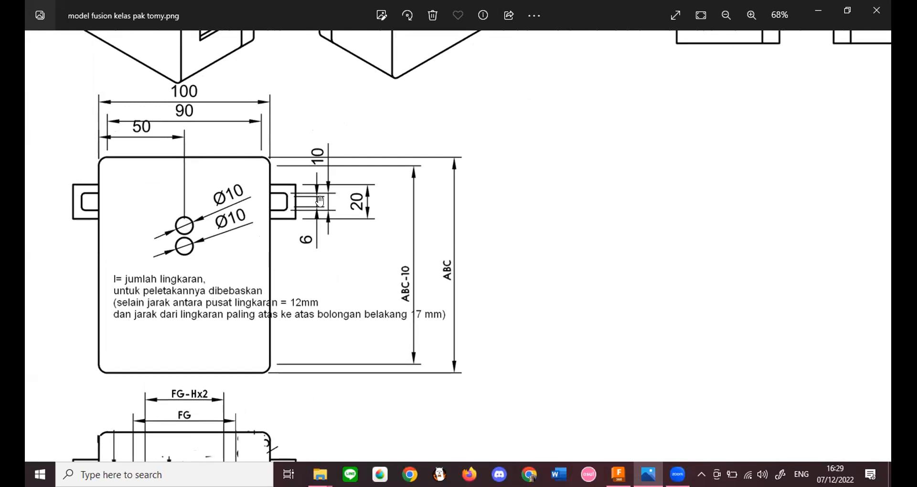
scroll(286, 343, "up", 2)
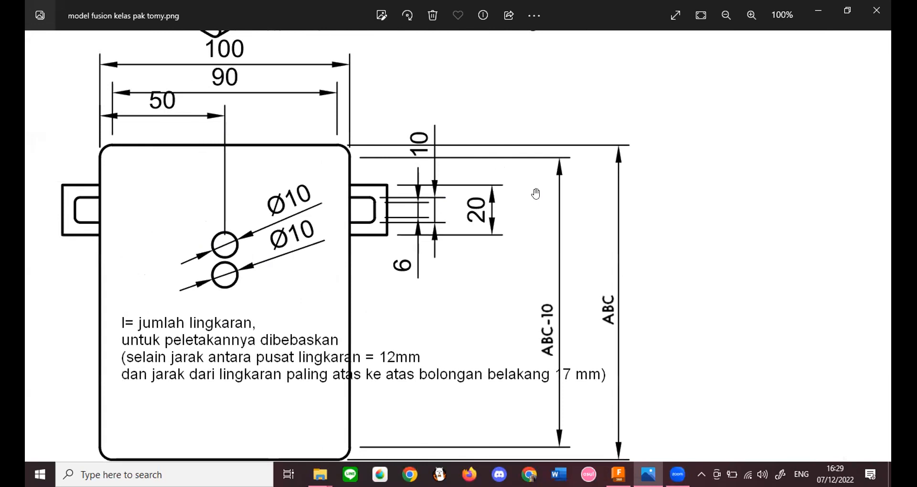
Step: Compare the back view's cutout and hole spacing dimensions with the front view in the reference drawing
scroll(296, 340, "down", 5)
scroll(210, 342, "up", 3)
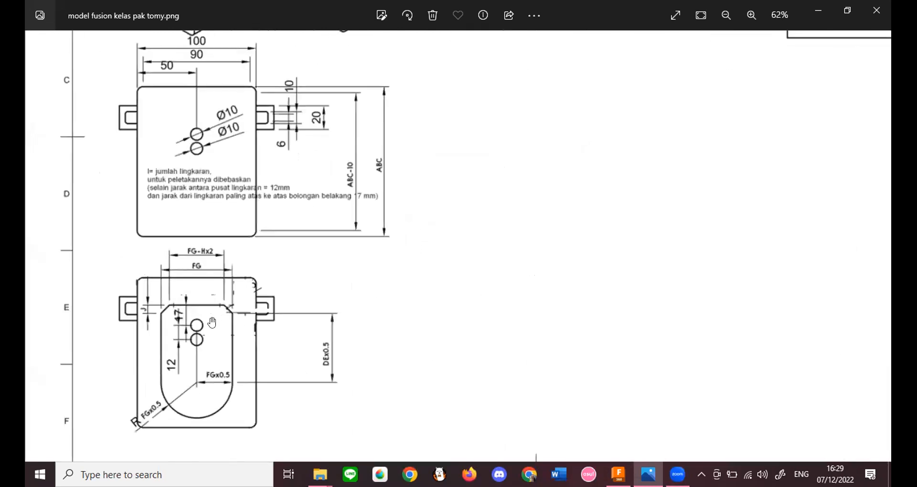
scroll(230, 352, "up", 2)
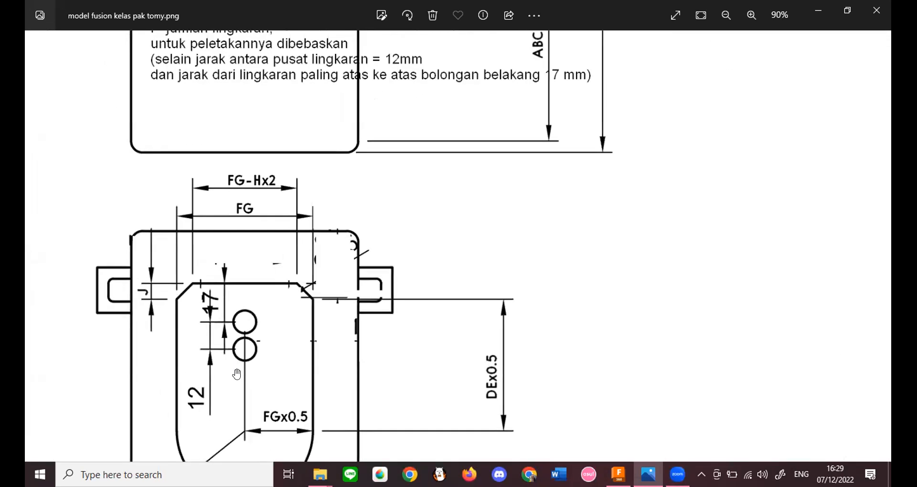
scroll(244, 390, "down", 2)
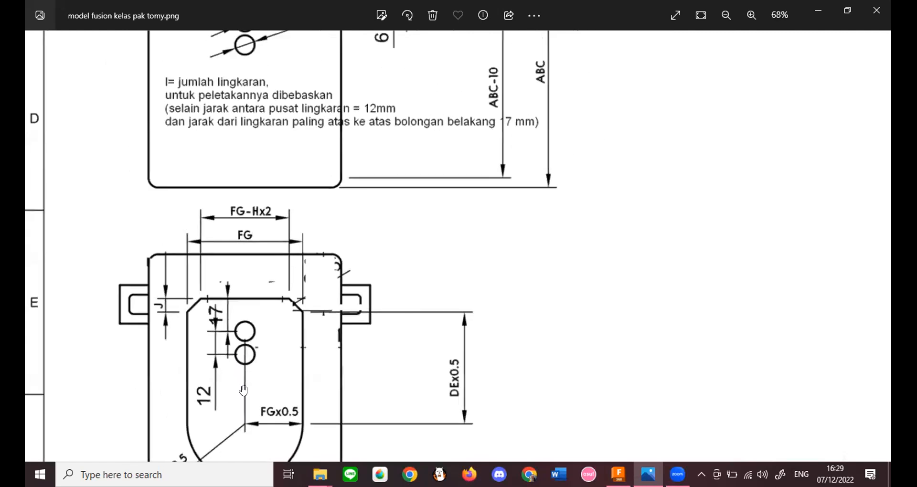
scroll(317, 259, "up", 2)
scroll(272, 184, "down", 1)
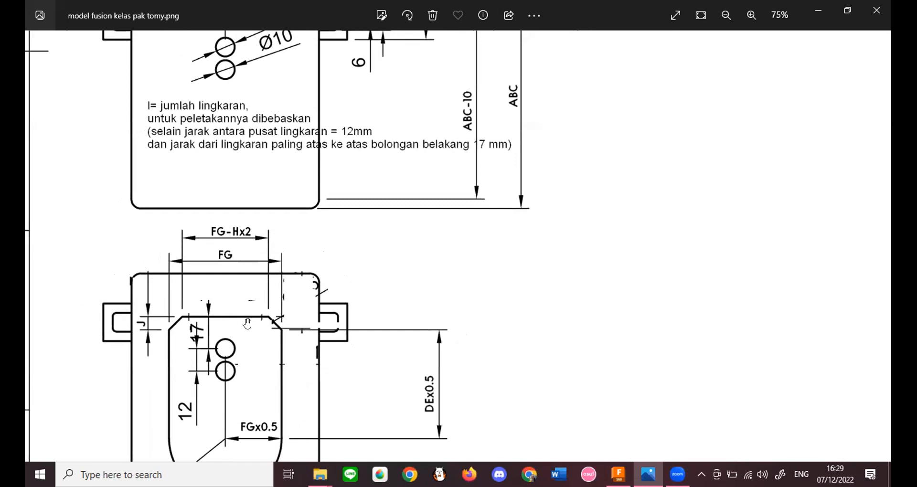
scroll(223, 354, "up", 1)
scroll(205, 140, "down", 2)
left_click_drag(186, 53, 177, 121)
scroll(217, 187, "up", 1)
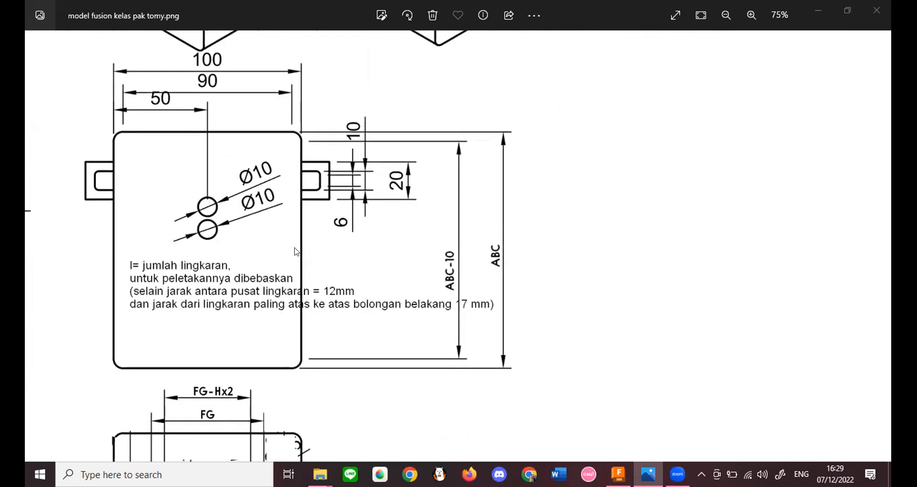
Step: Switch to the Fusion 360 sketch and draw a vertical centre line from the top edge's midpoint to the bottom edge's midpoint
key("alt+Tab+Tab")
scroll(483, 160, "up", 2)
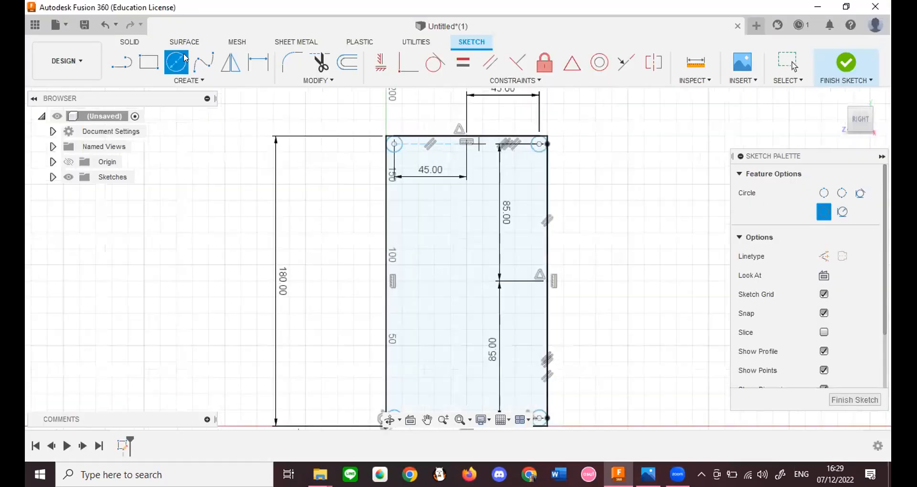
key("l")
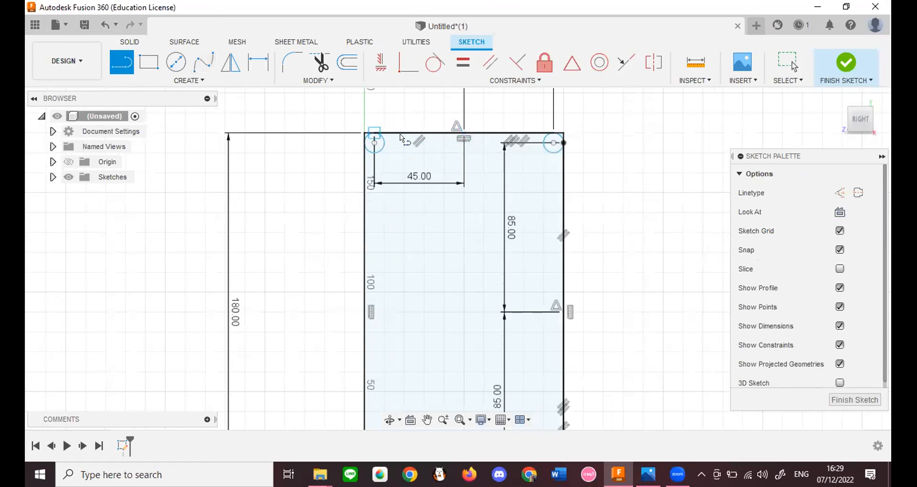
scroll(462, 146, "down", 2)
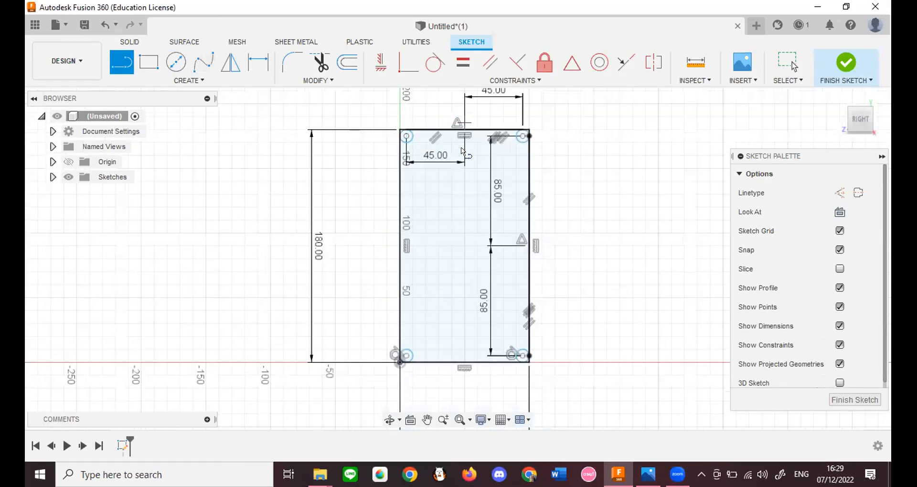
scroll(460, 152, "up", 4)
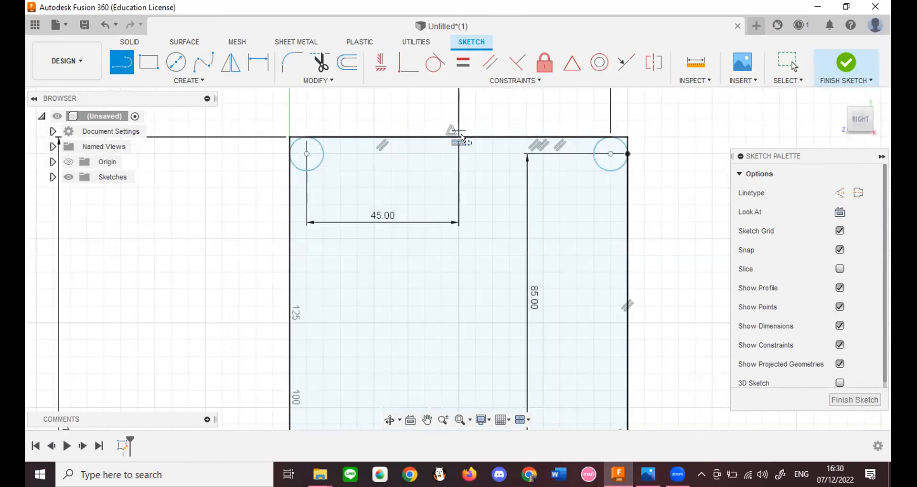
left_click(461, 136)
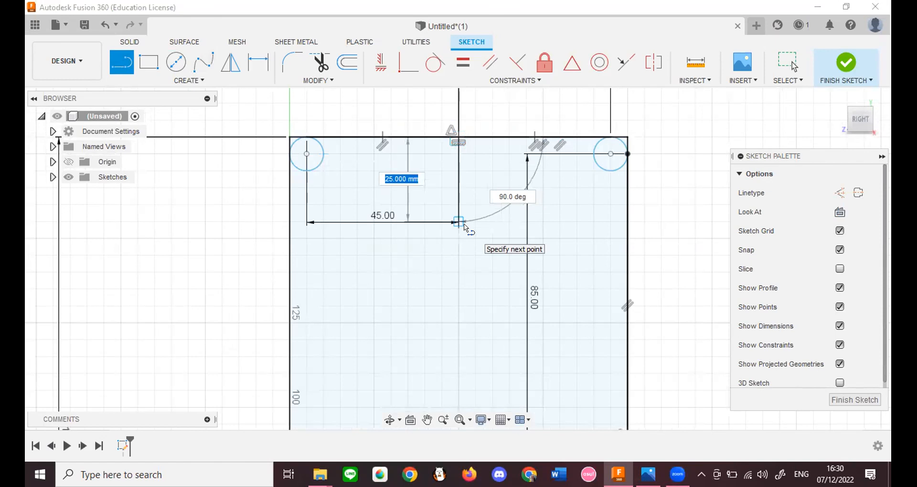
scroll(463, 225, "down", 4)
middle_click_drag(445, 408, 436, 303)
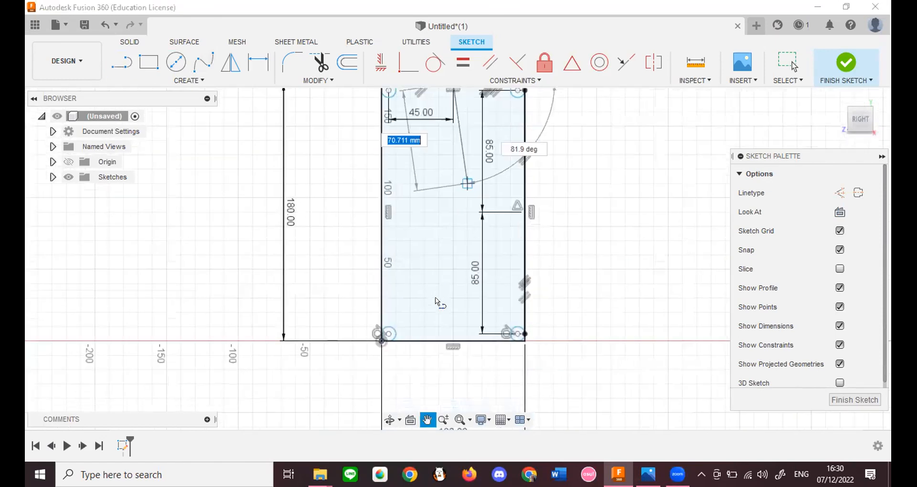
left_click(451, 340)
scroll(495, 354, "down", 4)
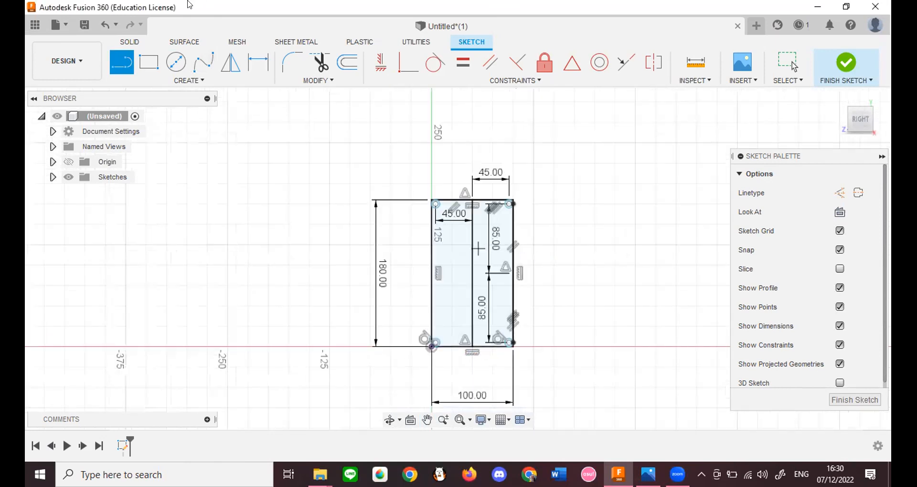
Step: Check the front hole positions in the reference drawing and draw a 10 mm diameter circle on the sketch's vertical centre line, below the top edge
scroll(484, 243, "up", 5)
left_click(180, 62)
key("alt+Tab")
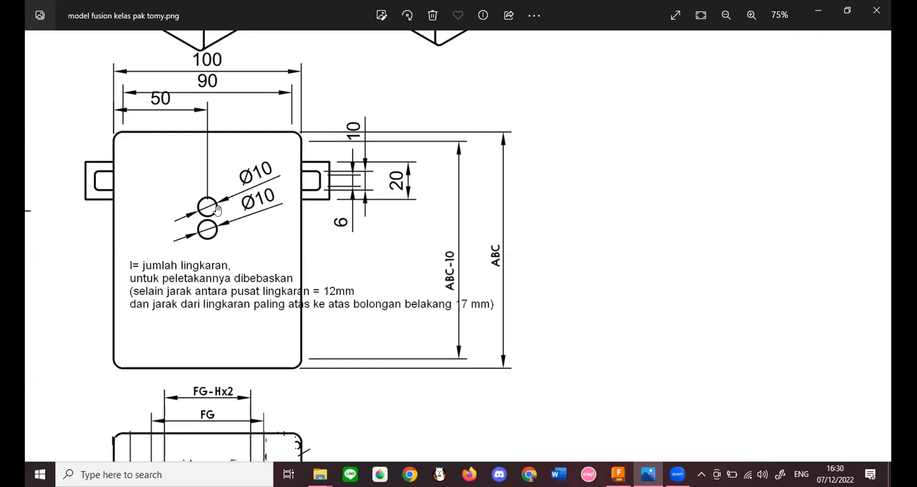
key("alt+Tab")
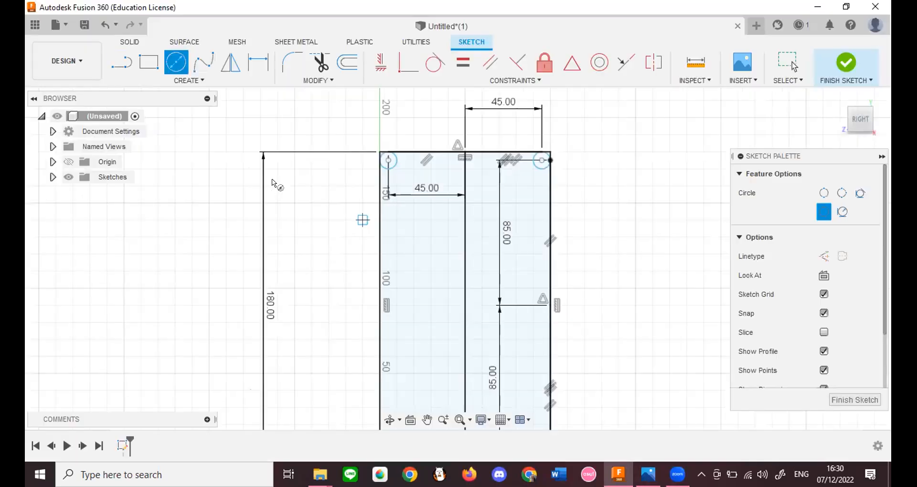
scroll(460, 199, "up", 2)
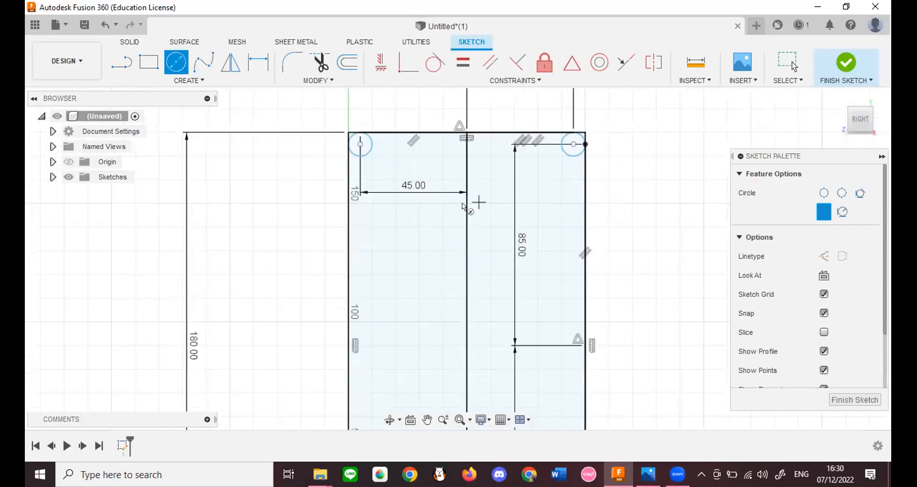
key("alt+Tab")
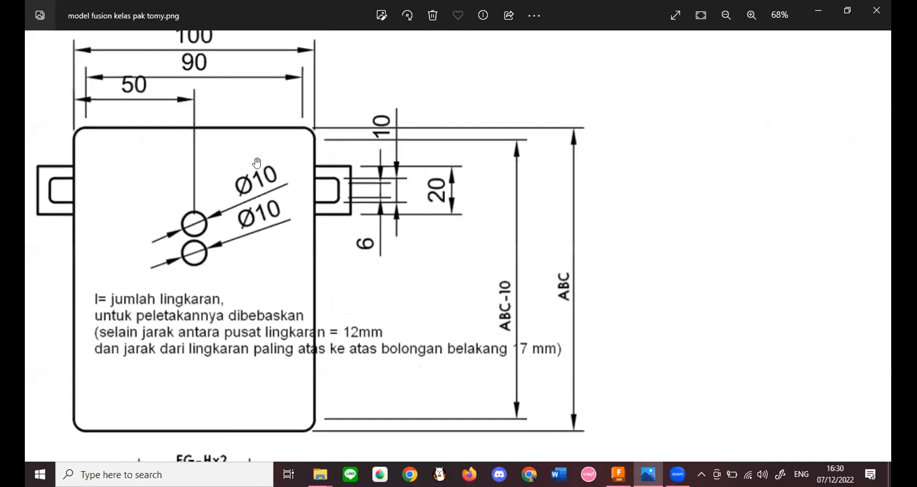
scroll(257, 163, "down", 2)
key("alt+Tab")
scroll(460, 208, "down", 2)
scroll(460, 208, "up", 2)
scroll(460, 207, "up", 2)
left_click(461, 203)
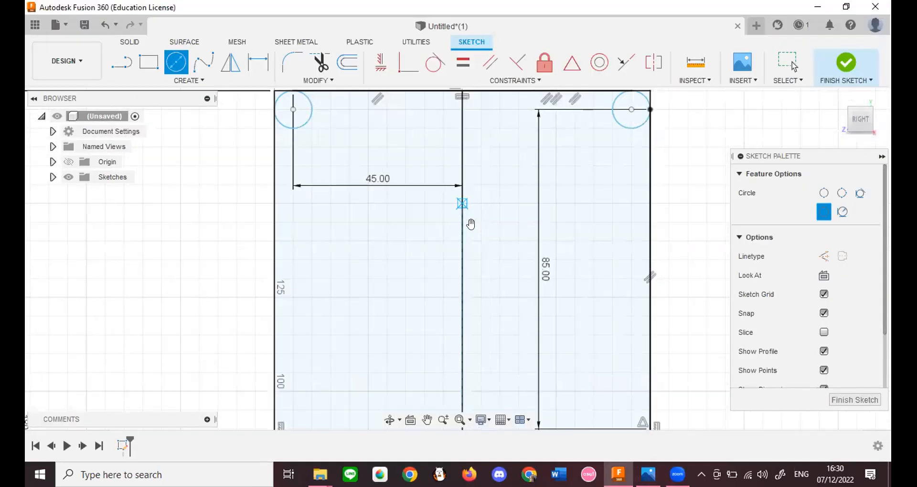
type("10")
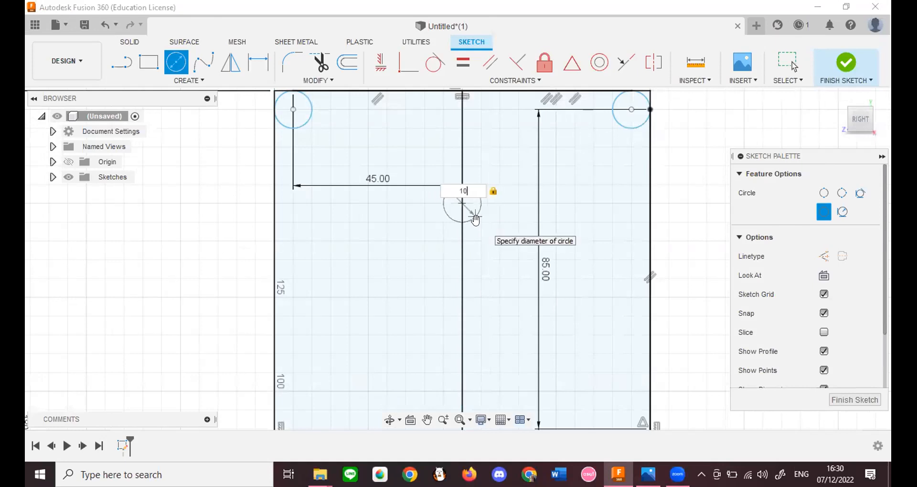
key("Return")
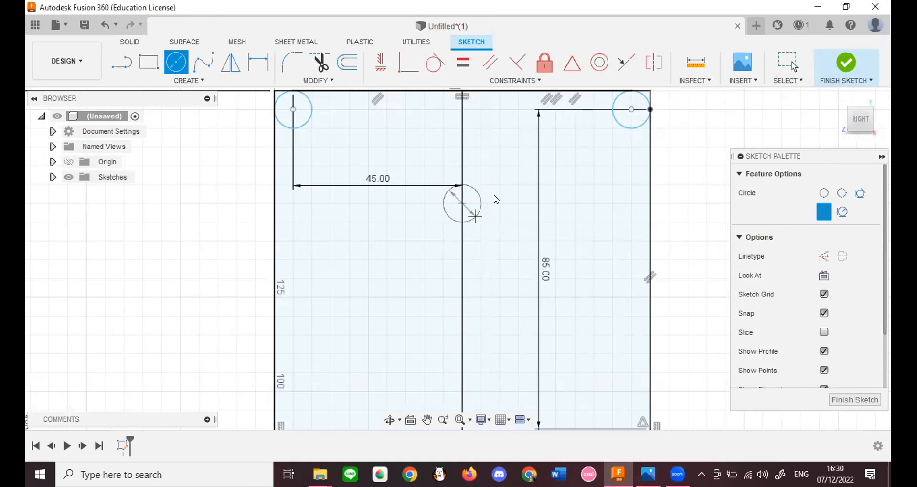
key("Escape")
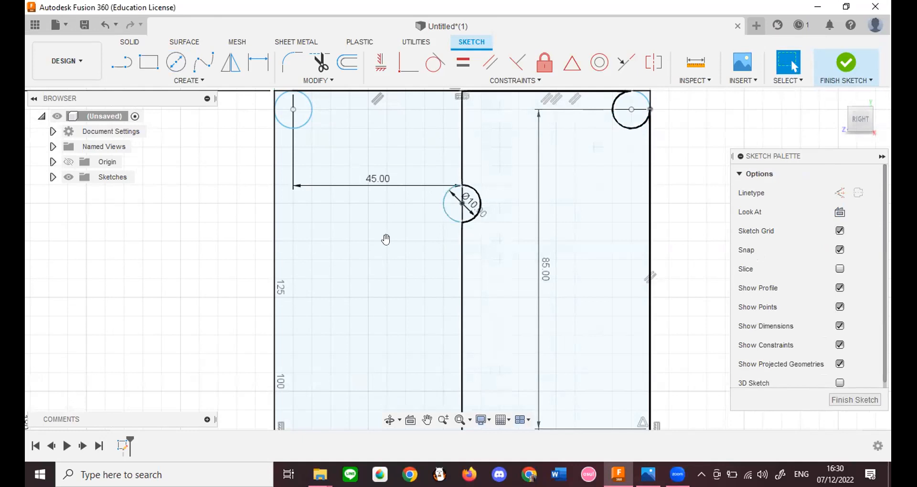
Step: Examine the back view's spacing between the two holes and their distance from the cutout's top edge in the reference drawing
key("alt+Tab")
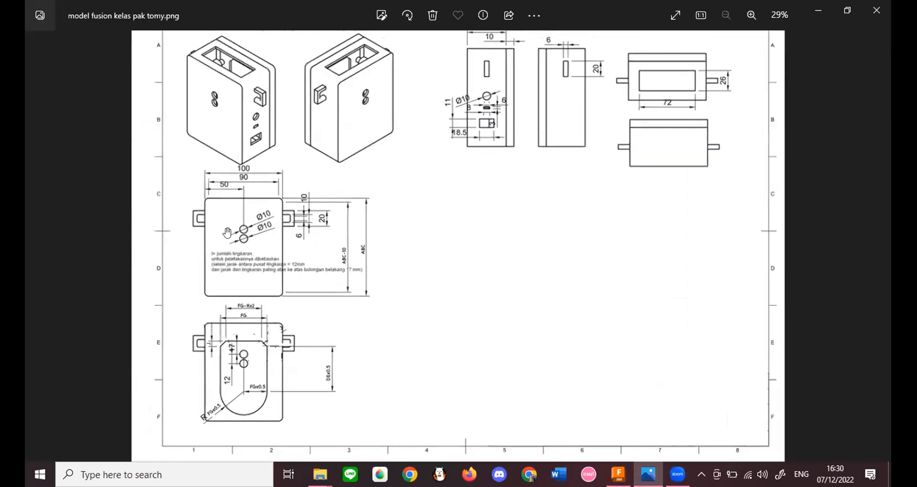
scroll(241, 280, "up", 8, "ctrl")
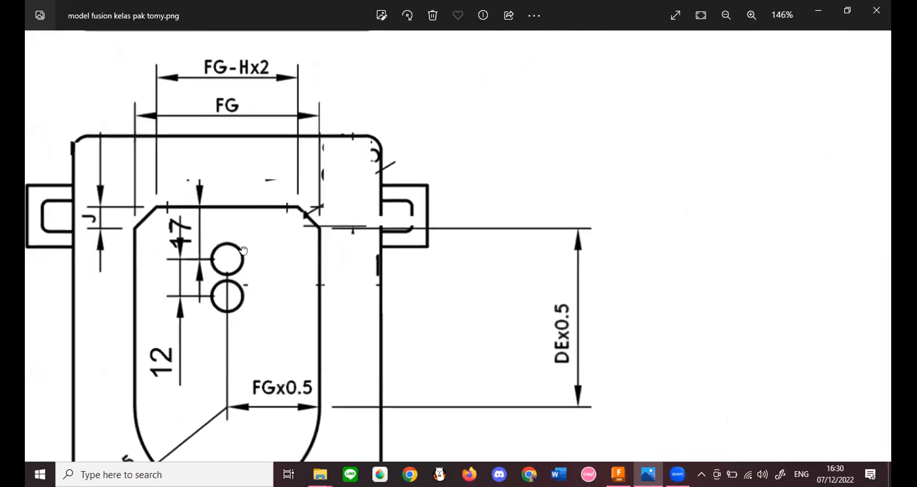
scroll(272, 262, "up", 3, "ctrl")
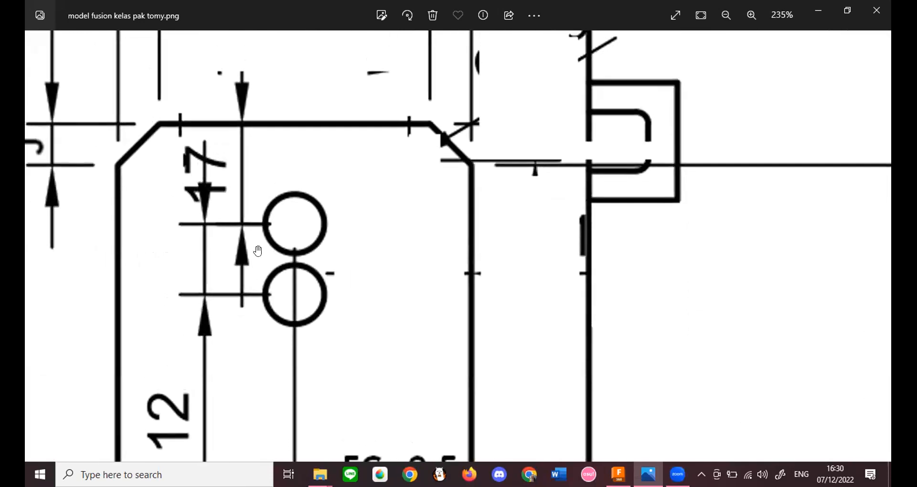
left_click_drag(300, 226, 304, 188)
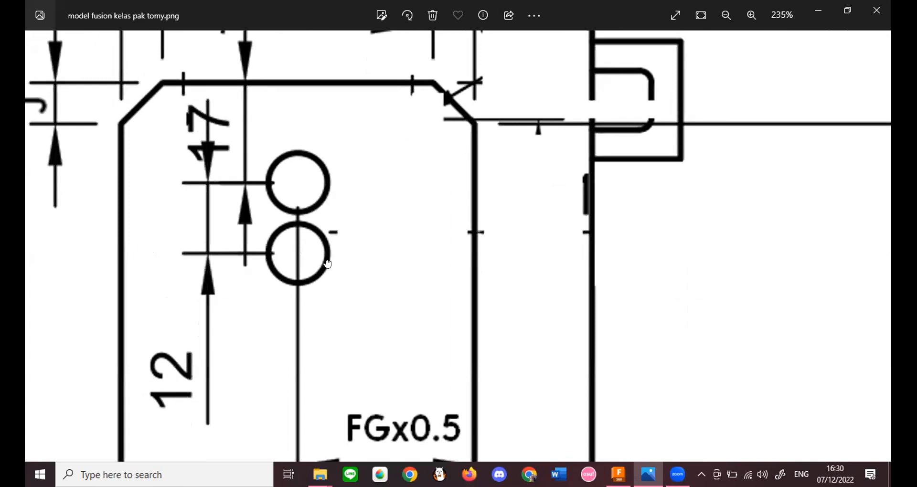
left_click_drag(326, 264, 309, 178)
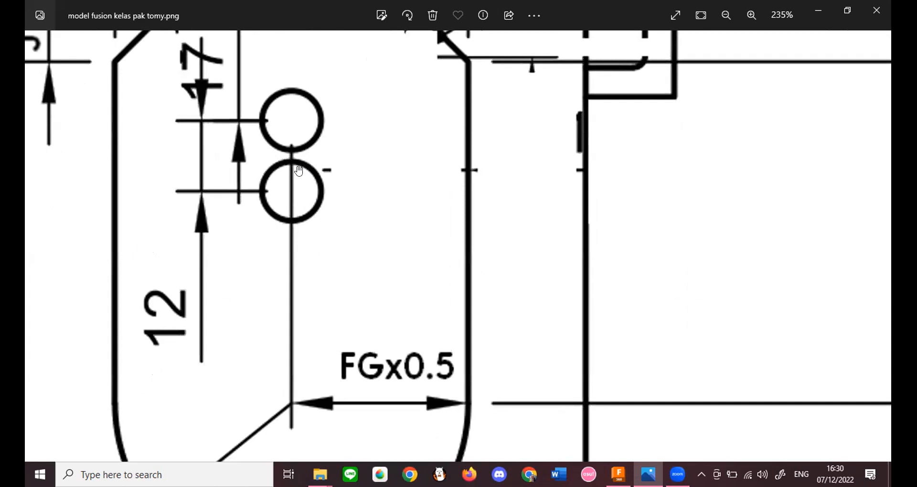
left_click_drag(286, 113, 283, 218)
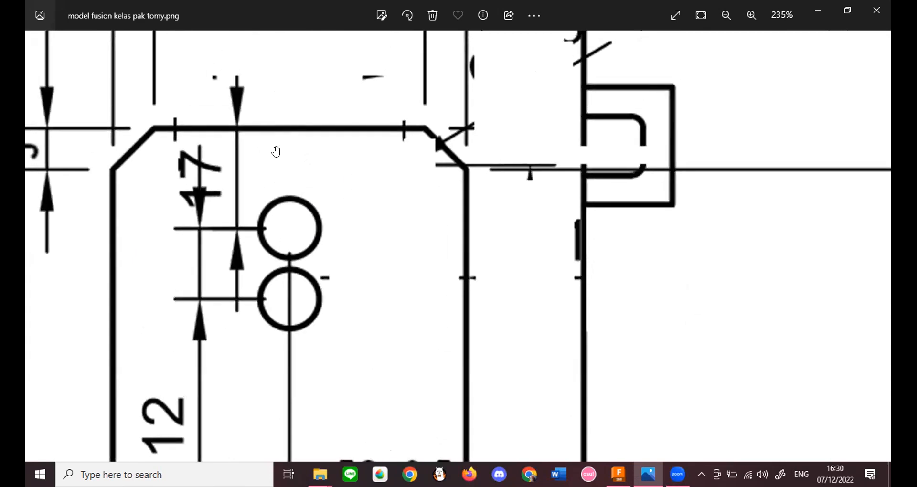
scroll(277, 150, "down", 5)
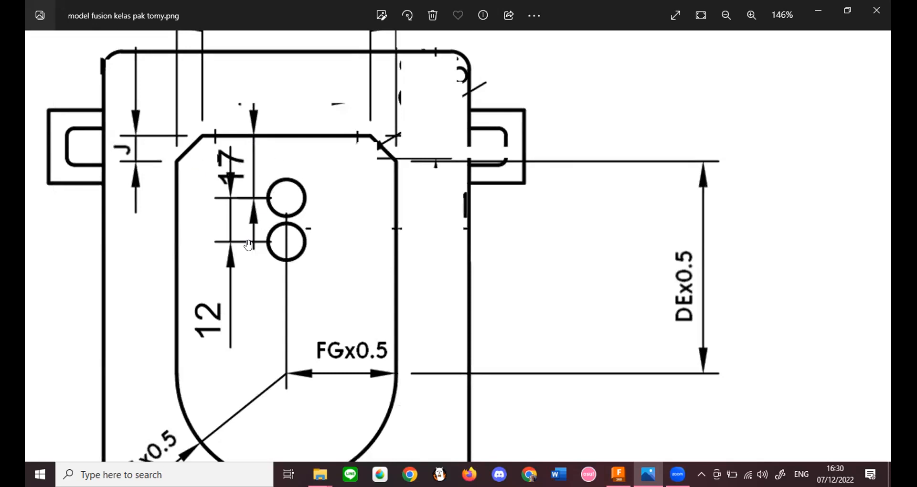
scroll(248, 246, "up", 4)
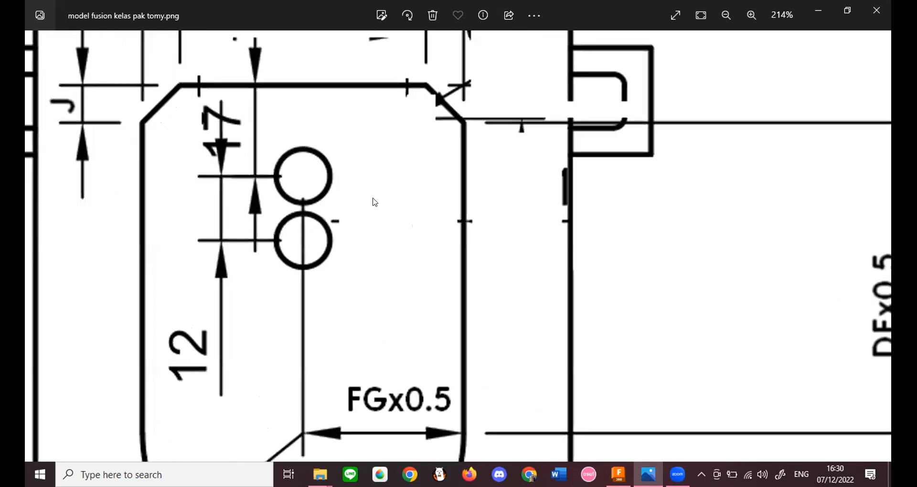
Step: Switch to the Fusion 360 sketch and draw a 12 mm line straight down the centre line from the circle's centre
key("alt+Tab")
key("l")
scroll(445, 198, "up", 1)
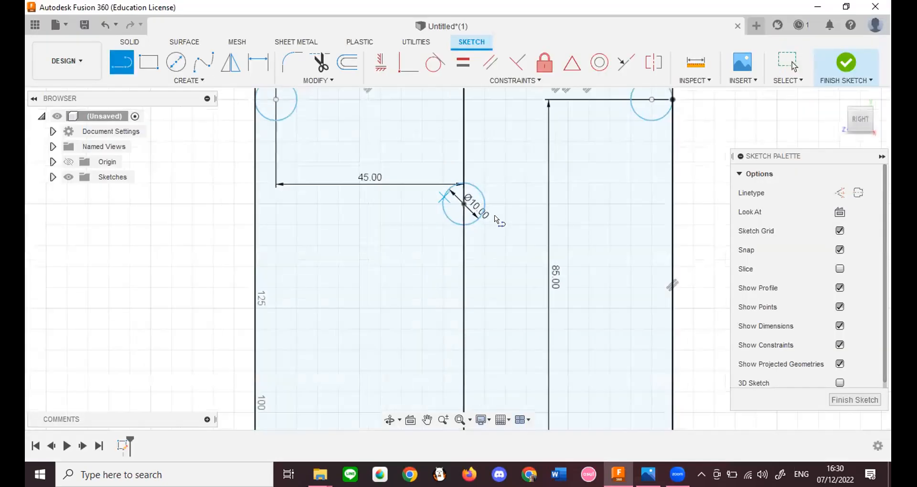
left_click(465, 205)
scroll(467, 301, "up", 5)
type("12")
key("Tab")
key("Return")
key("Escape")
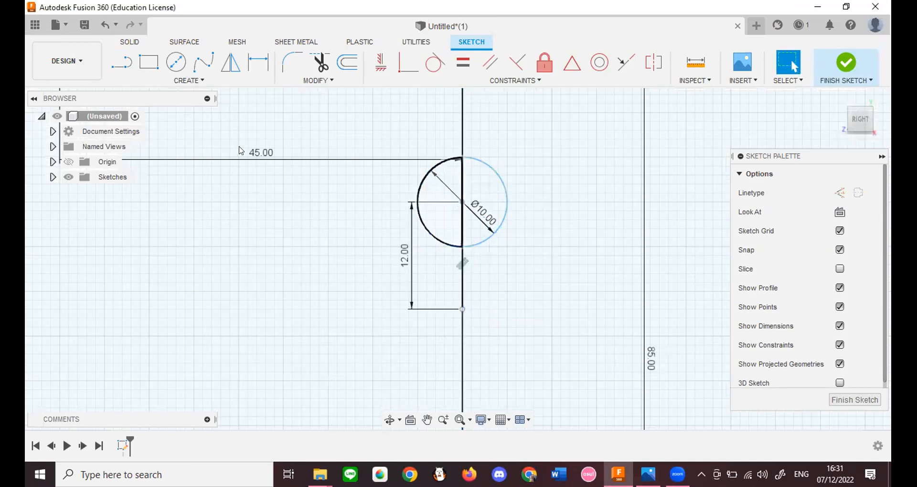
Step: Draw a 2 mm line straight down along the centre line from the circle's lowest point
left_click(123, 65)
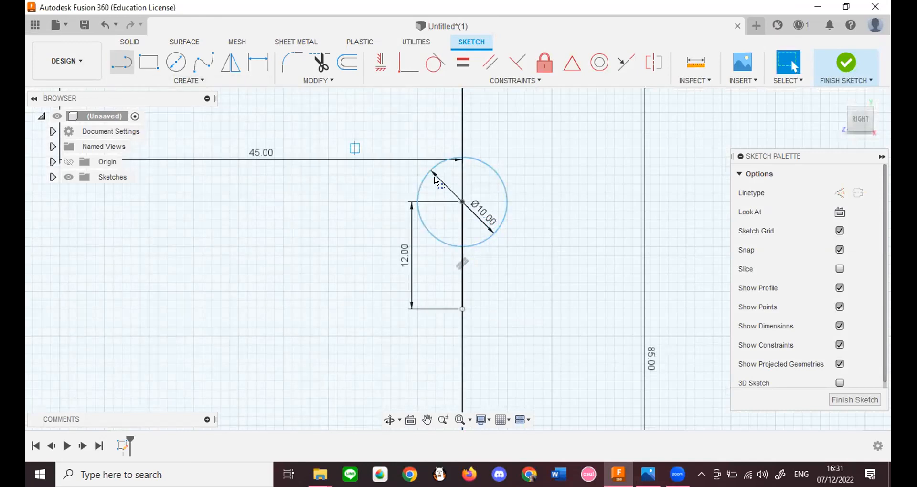
left_click(462, 202)
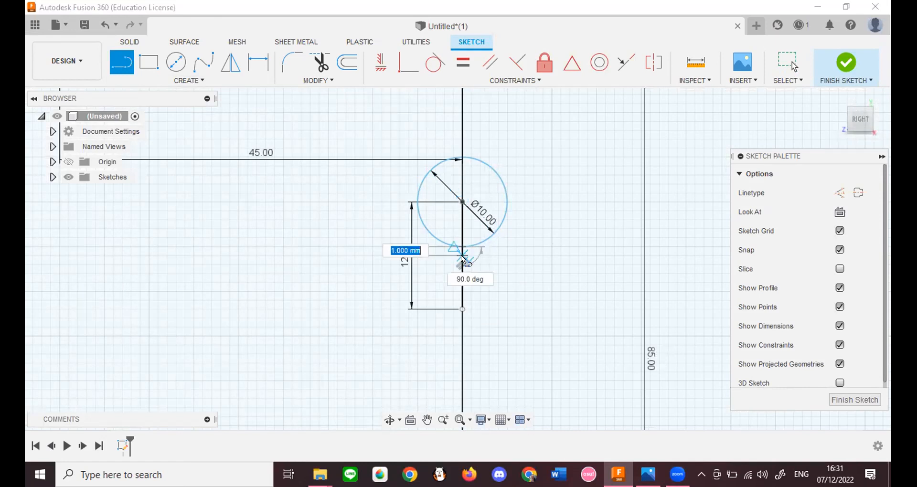
type("2")
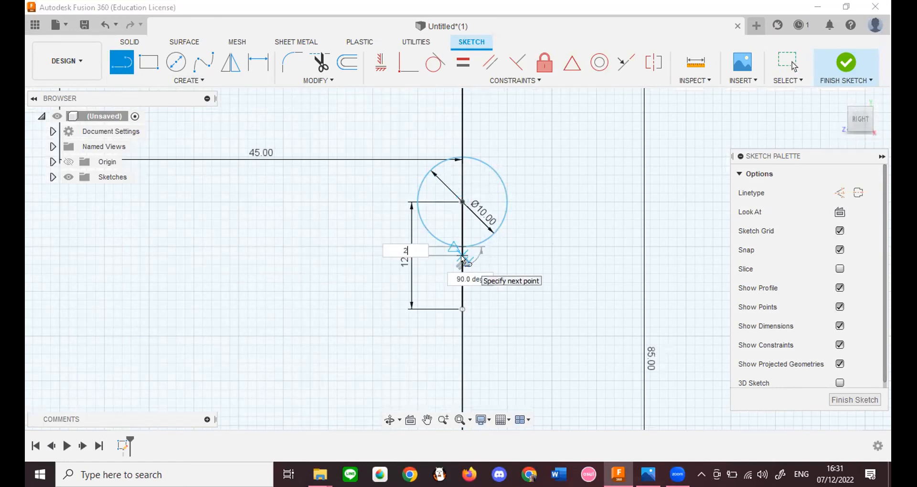
key("Tab")
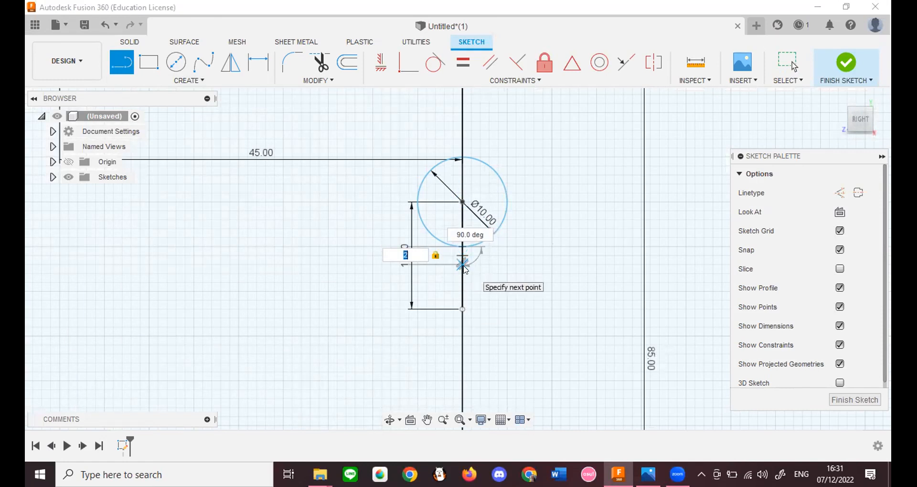
key("Return")
key("Escape")
Step: Draw a line from the lower end of the 2 mm line to the lower end of the 12 mm line
left_click(128, 67)
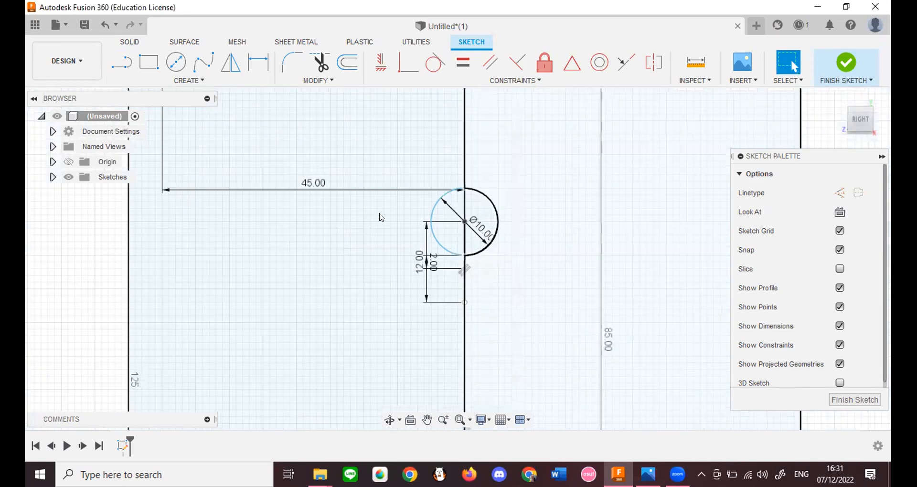
scroll(465, 270, "up", 3)
left_click(462, 260)
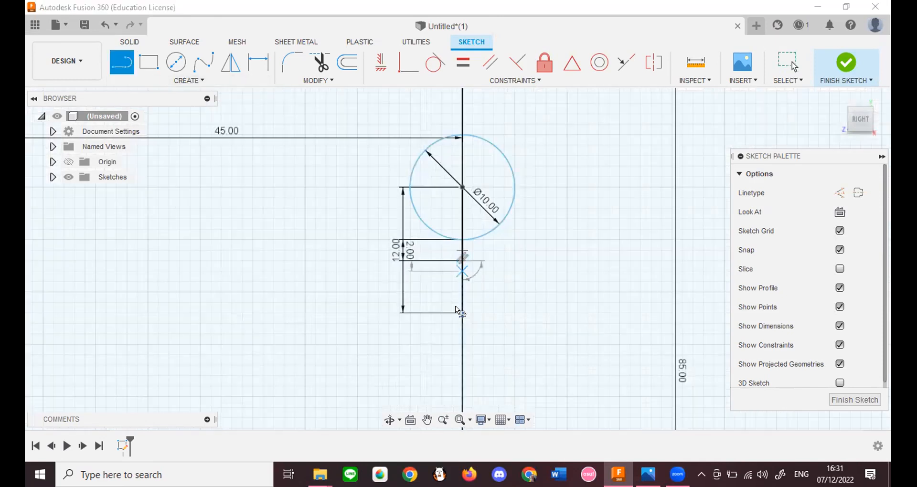
left_click(456, 308)
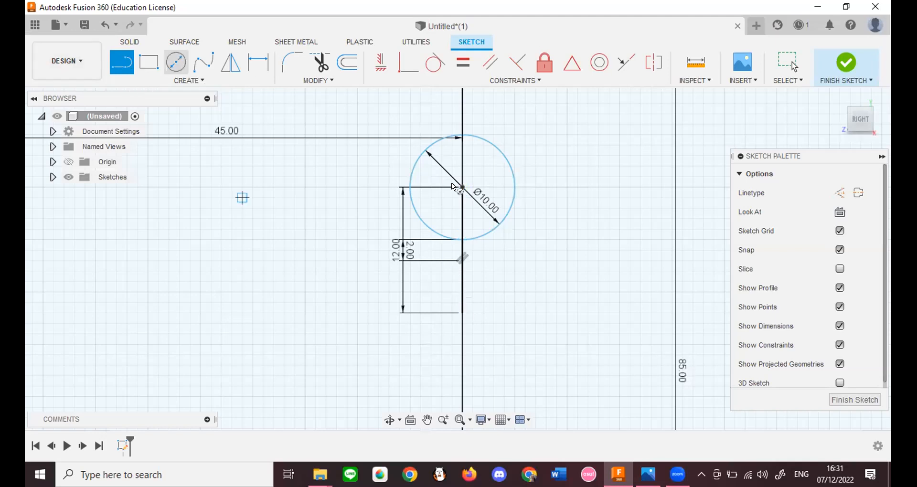
Step: Draw a second 10 mm diameter circle centred on the lower end of the 12 mm line
left_click(177, 63)
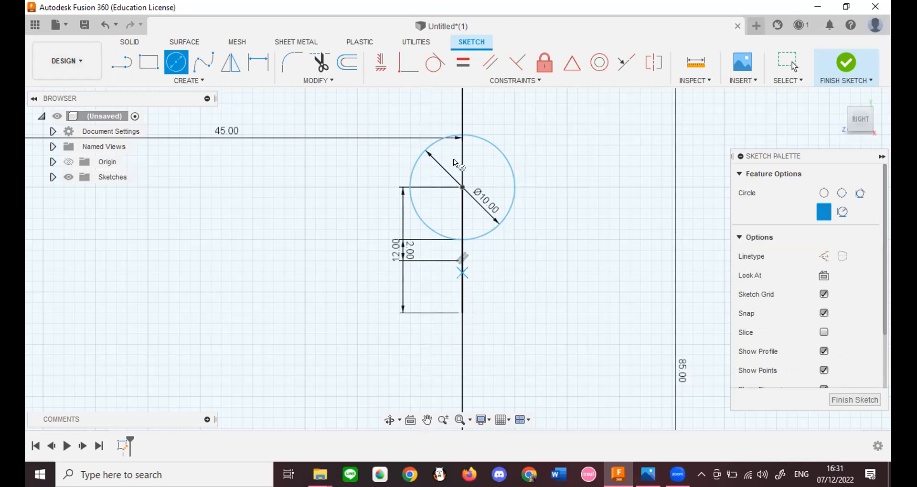
left_click(462, 312)
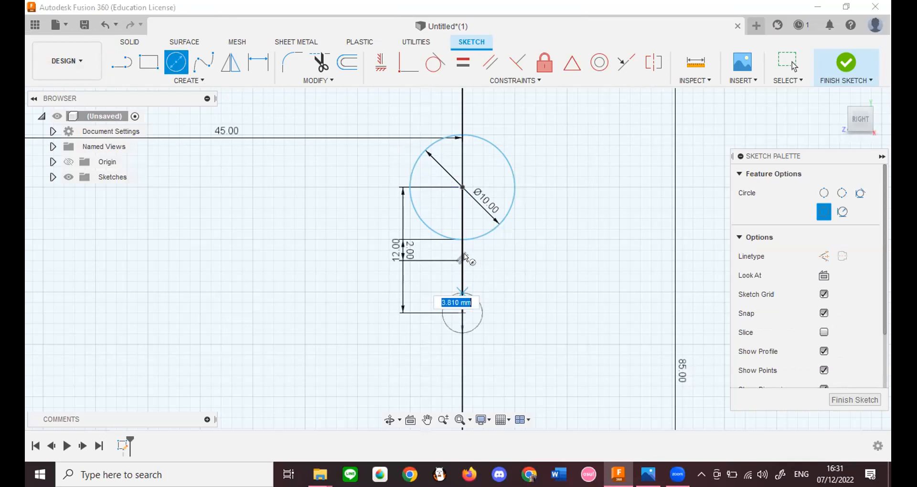
type("10")
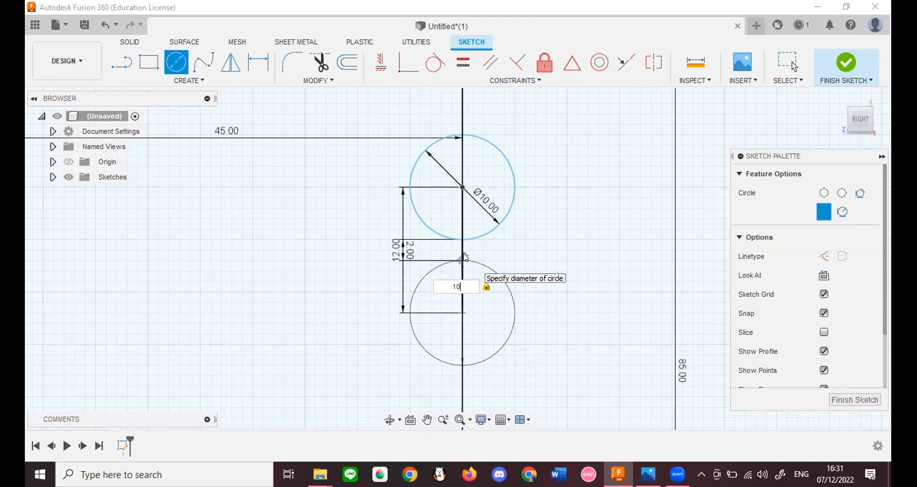
key("Return")
key("Escape")
scroll(405, 189, "down", 7)
scroll(383, 195, "up", 4)
mouse_move(427, 219)
middle_mouse_down()
mouse_move(427, 289)
mouse_move(390, 381)
middle_mouse_up()
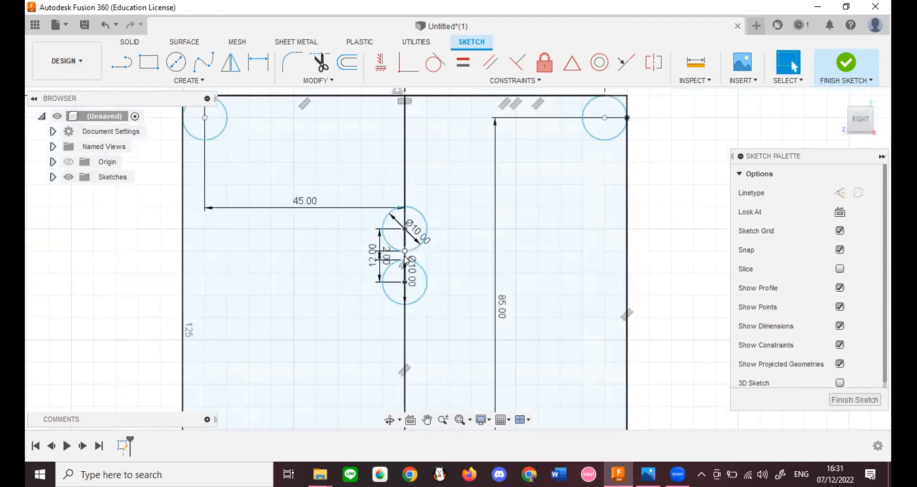
scroll(406, 267, "down", 1)
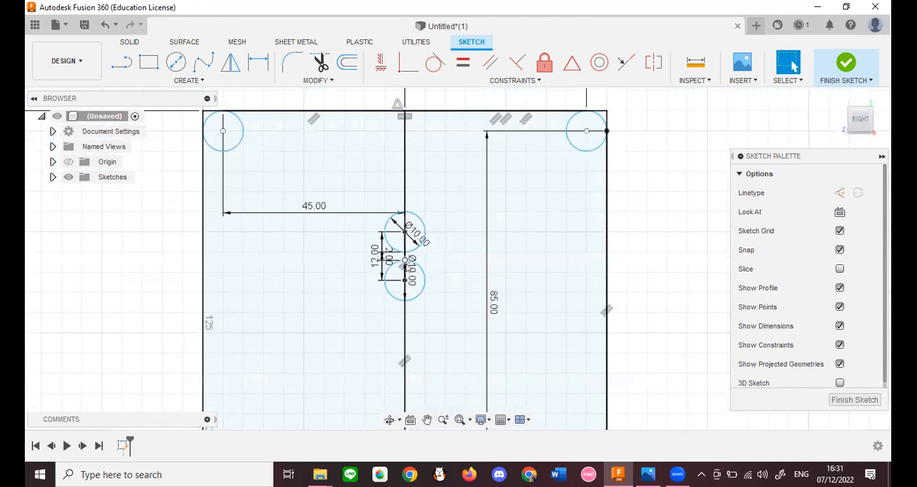
Step: Try a rectangular pattern of the 10 mm circle, extending the copies about 25 mm down the centre line
scroll(406, 264, "up", 5)
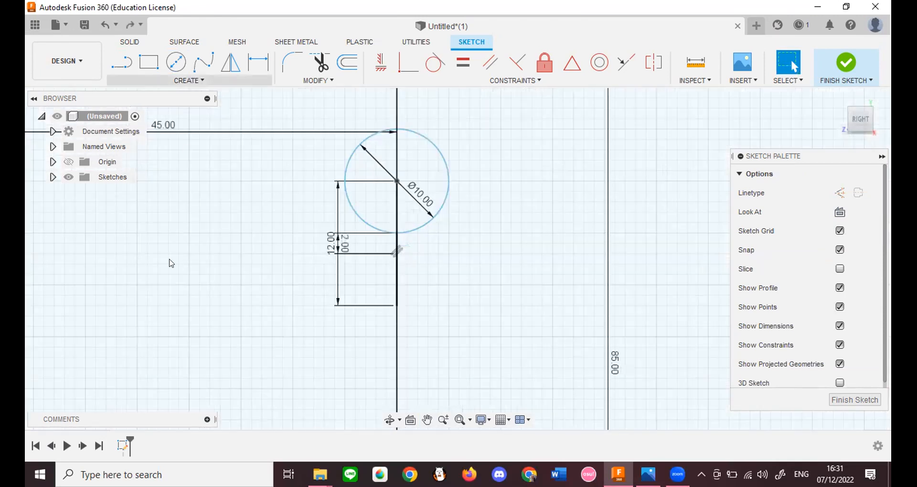
left_click(189, 81)
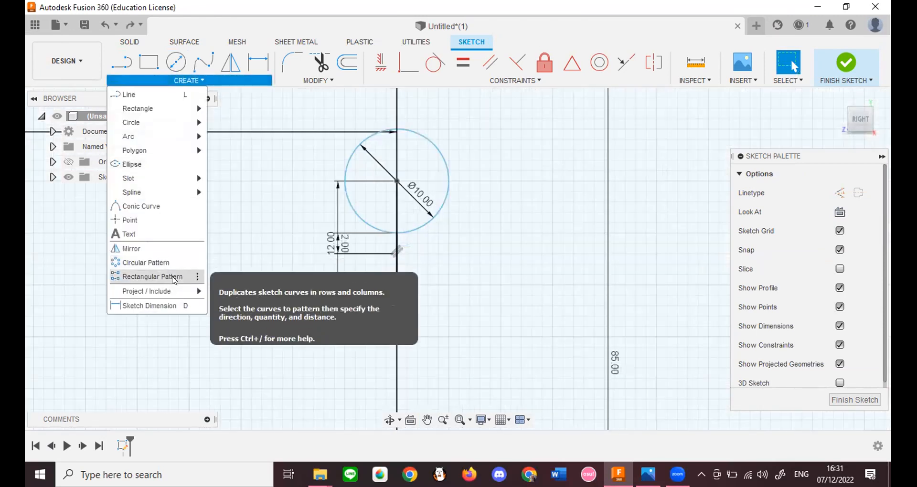
left_click(174, 277)
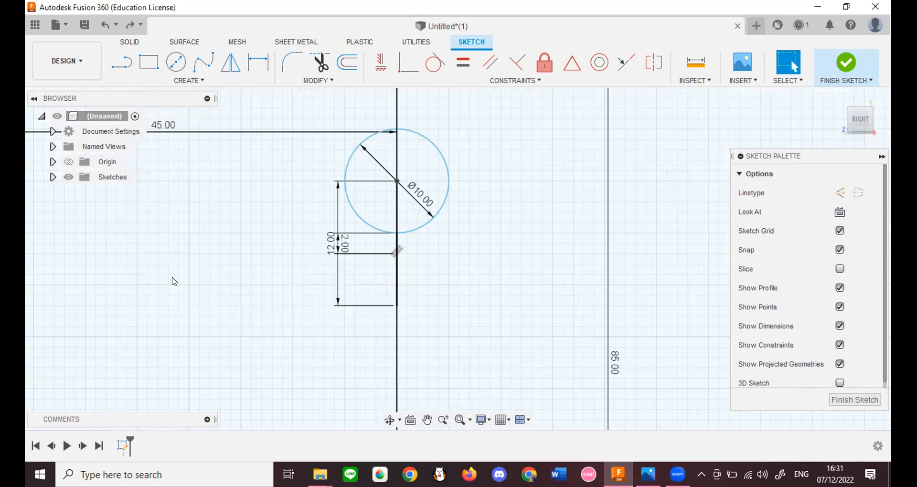
left_click(448, 187)
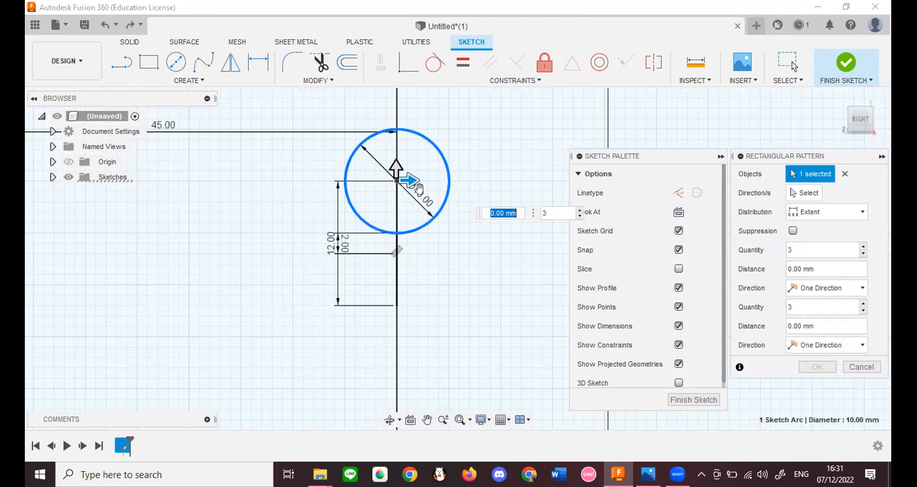
scroll(430, 196, "down", 1)
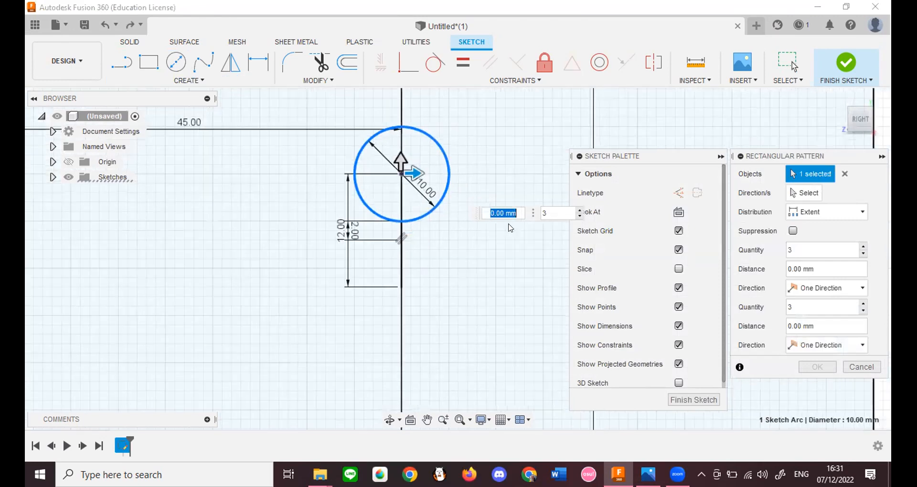
scroll(415, 273, "down", 2)
mouse_move(417, 143)
left_mouse_down()
mouse_move(414, 323)
mouse_move(417, 309)
left_mouse_up()
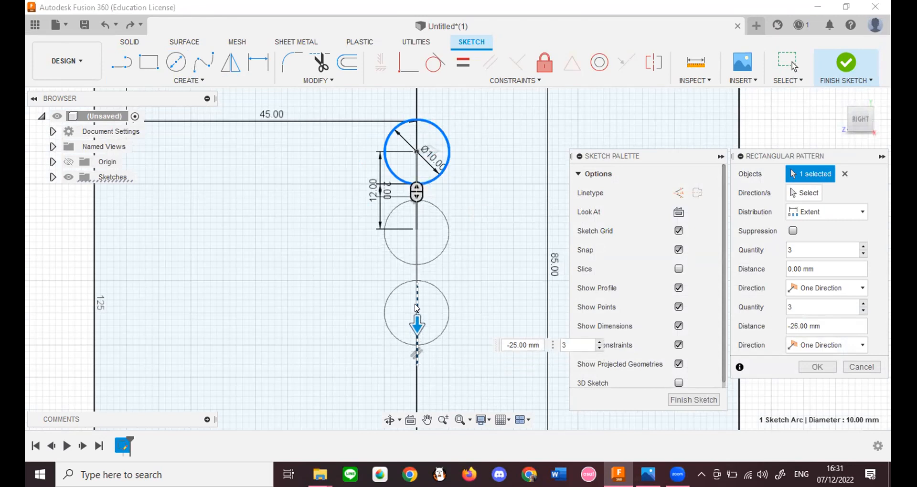
Step: Set the circle pattern's downward quantity to 2 and its distance to -12 mm, and apply it
double_click(573, 345)
type("2")
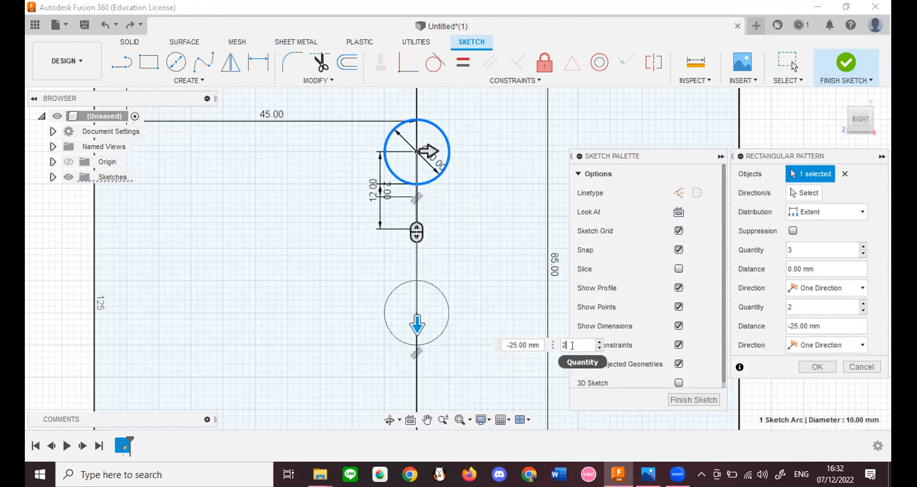
left_click_drag(507, 345, 549, 340)
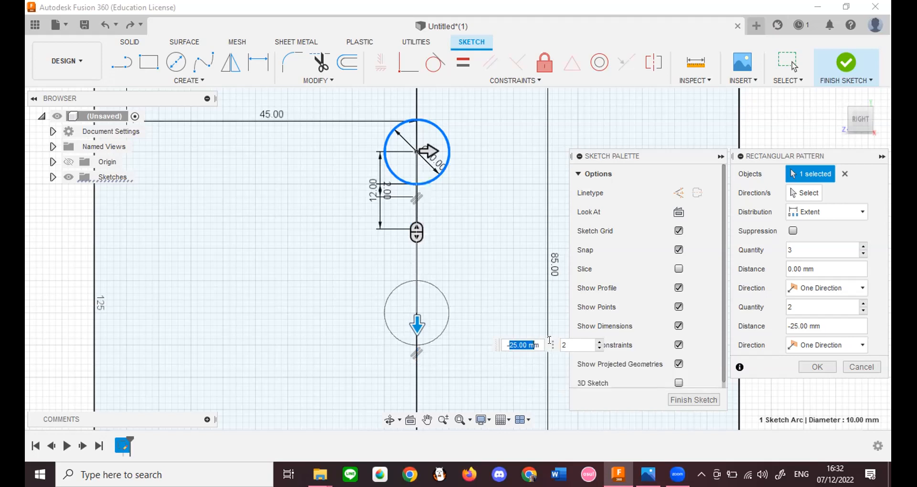
type("12")
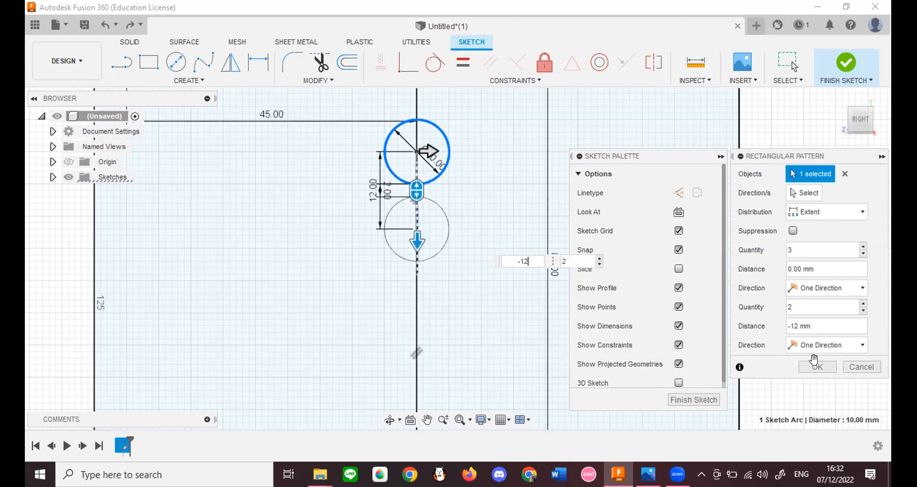
scroll(419, 142, "up", 1)
scroll(428, 142, "up", 1)
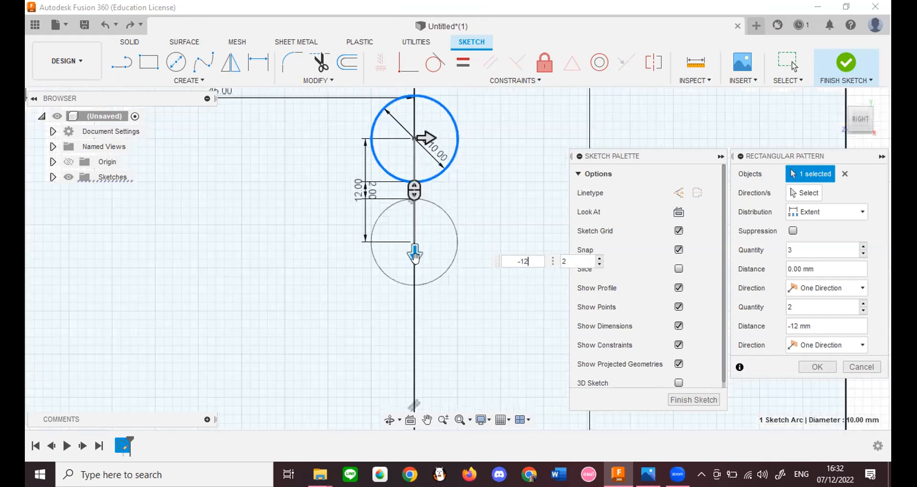
key("Return")
Step: Undo the two-circle rectangular pattern on the centre line
scroll(439, 218, "down", 2)
scroll(458, 211, "up", 2)
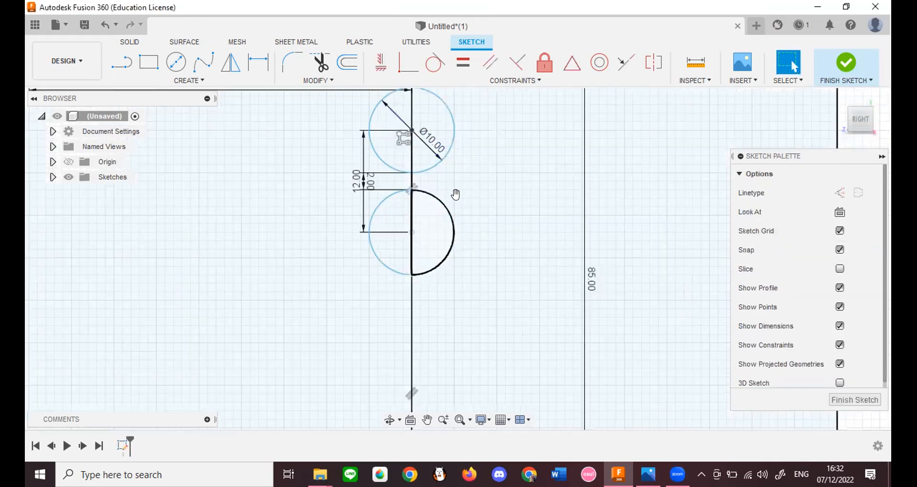
scroll(454, 196, "down", 2)
scroll(445, 210, "up", 3)
key("ctrl+z")
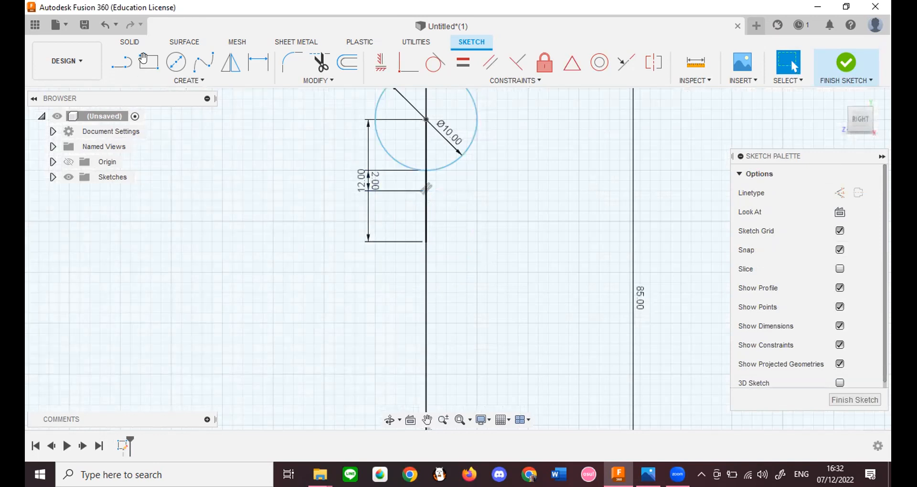
Step: Start a rectangular pattern of the 10 mm circle and extend three instances about 26 mm down the centre line
left_click(188, 80)
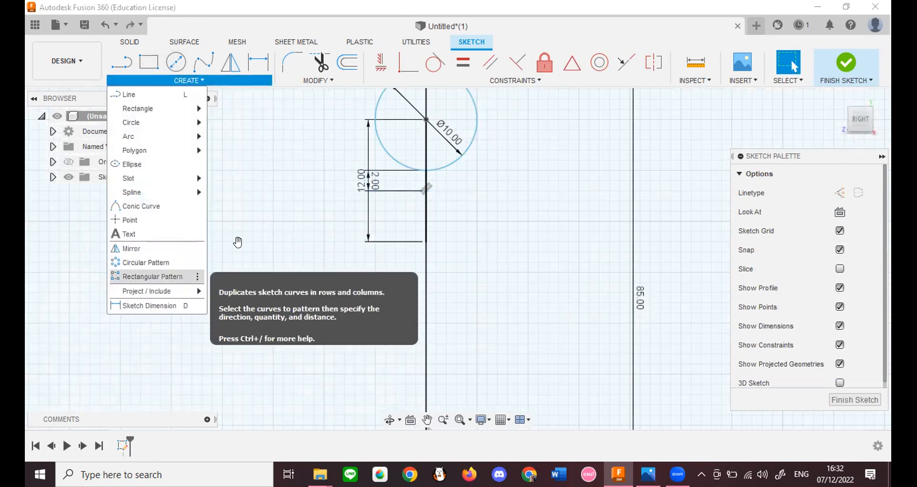
left_click(152, 276)
left_click(466, 150)
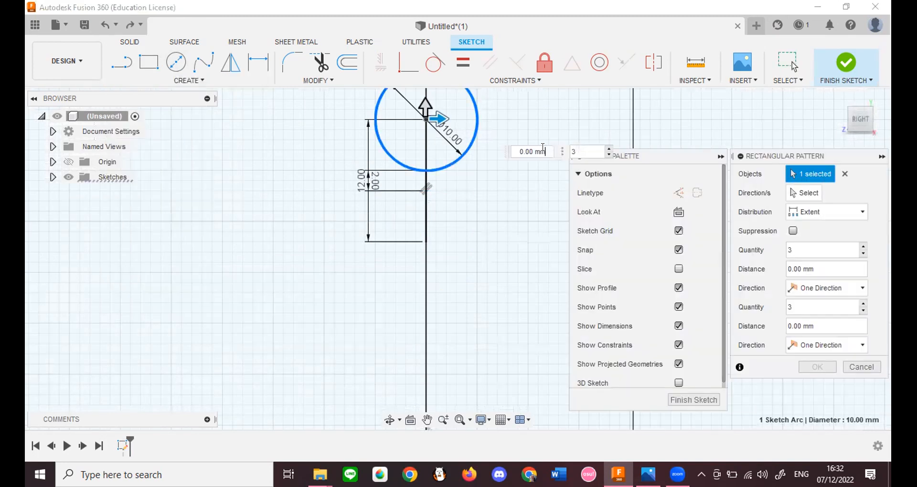
double_click(542, 151)
type("12")
left_click(584, 151)
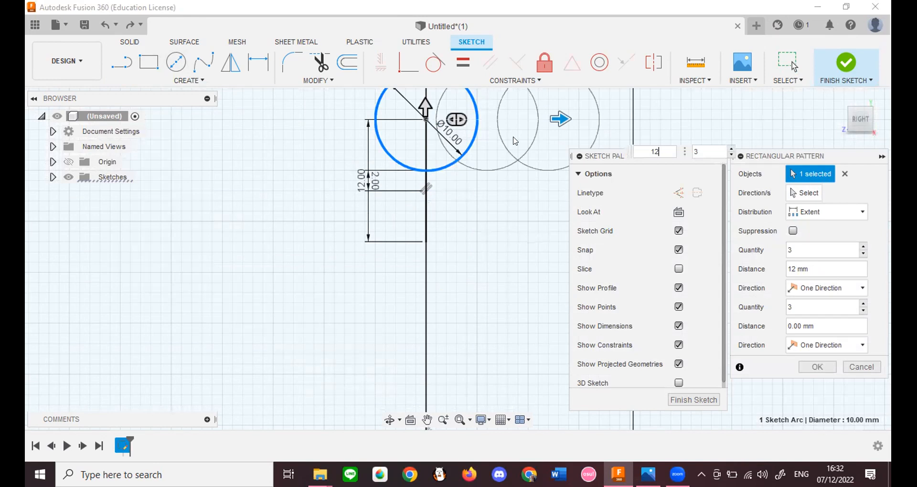
left_click_drag(564, 123, 414, 366)
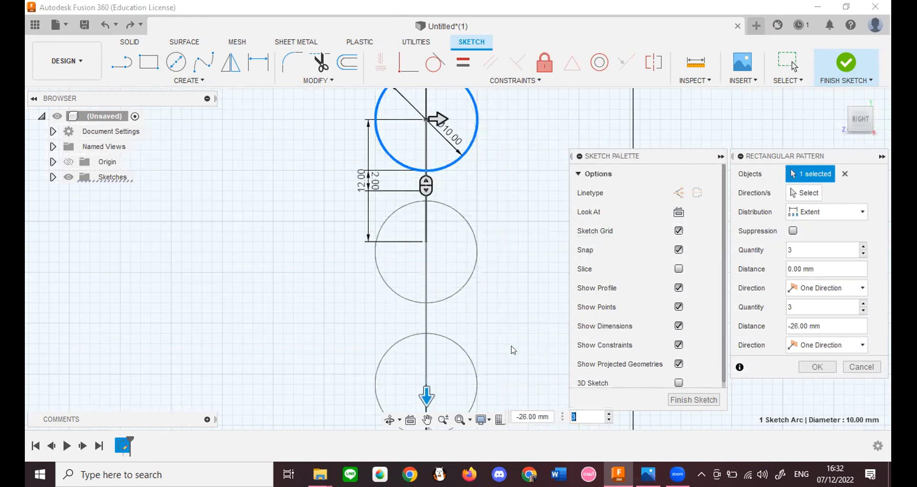
Step: Set the three-circle pattern's downward distance to -24 mm and apply it
left_click(530, 416)
type("-24")
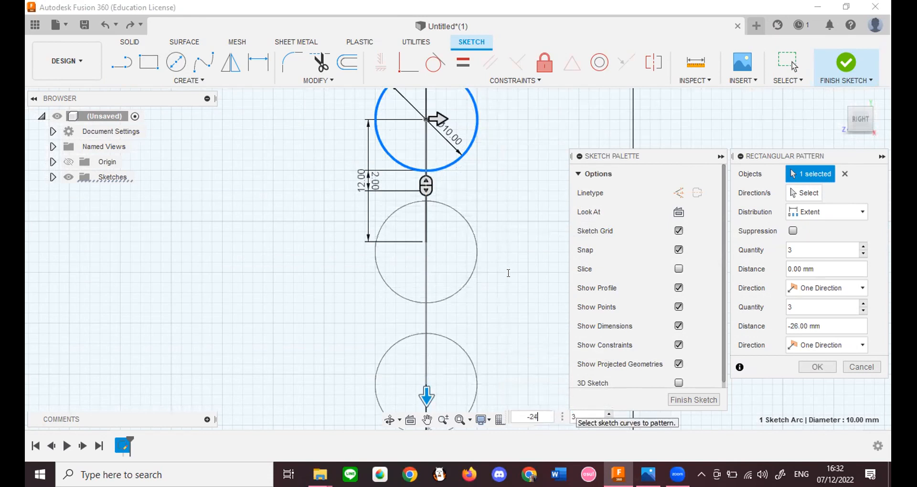
key("Return")
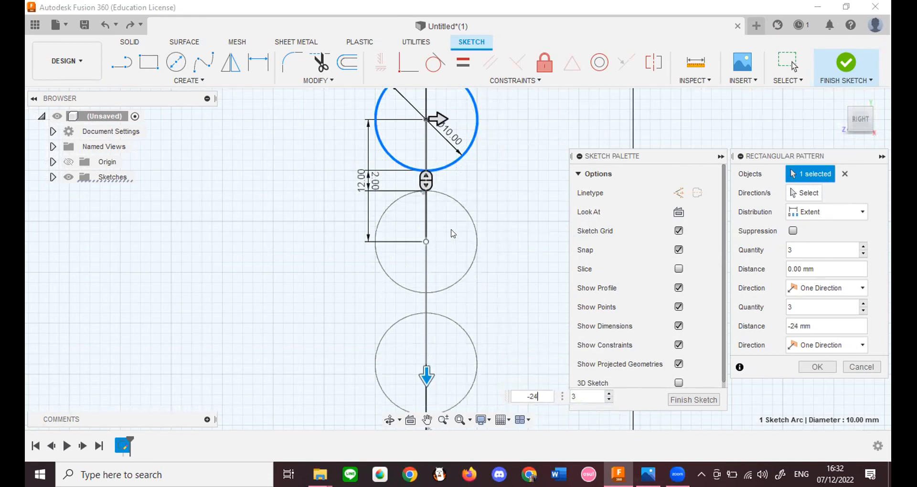
key("Return")
scroll(443, 334, "down", 3)
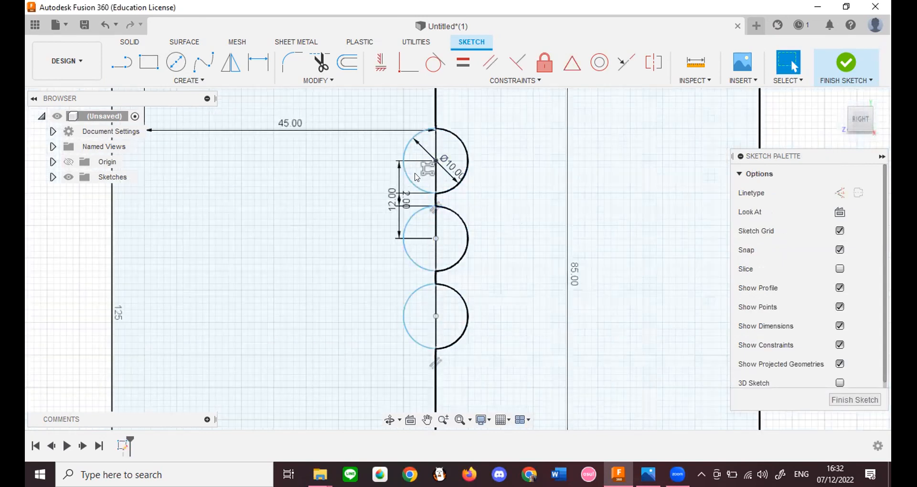
scroll(443, 114, "down", 1)
scroll(453, 182, "down", 2)
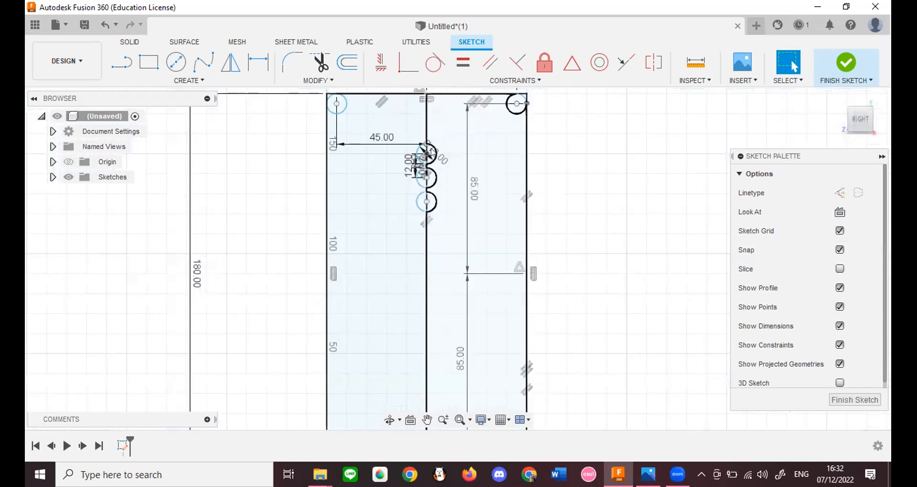
Step: Switch to the reference drawing and examine the front and rear views for the number and spacing of the holes
key("alt+Tab")
scroll(258, 198, "up", 2)
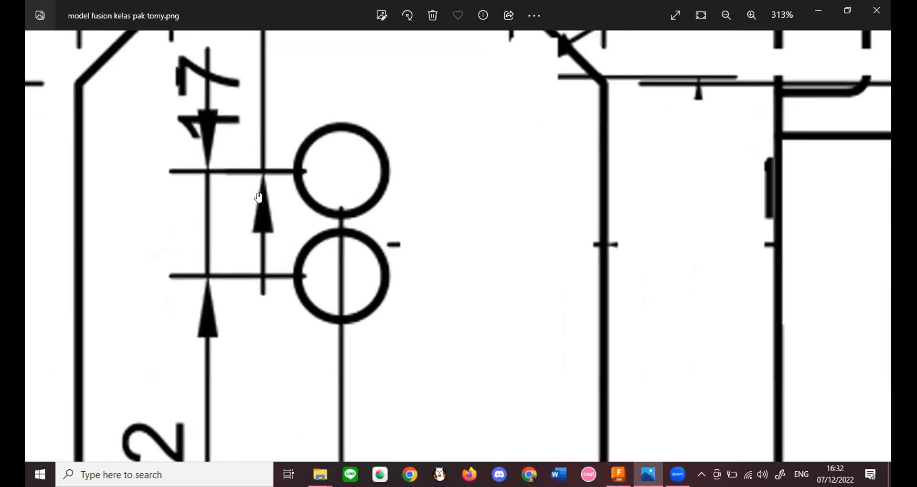
scroll(259, 197, "down", 3)
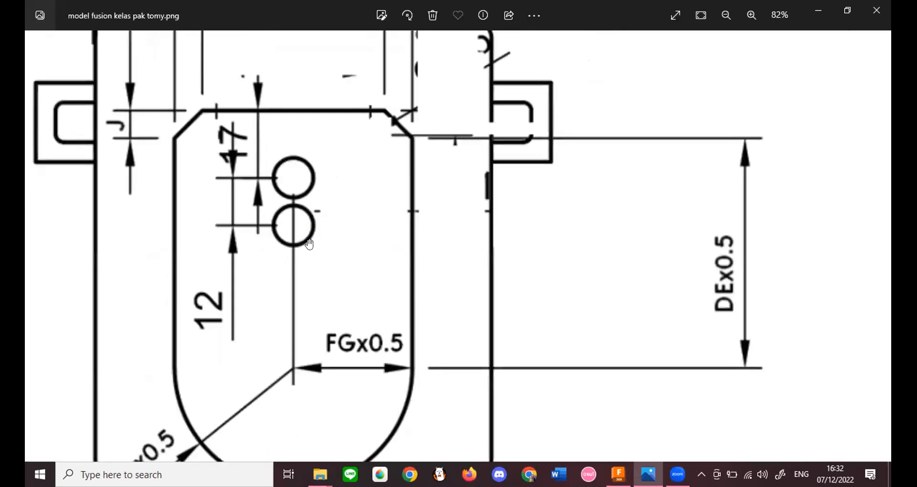
scroll(309, 244, "down", 3)
key("alt+Tab")
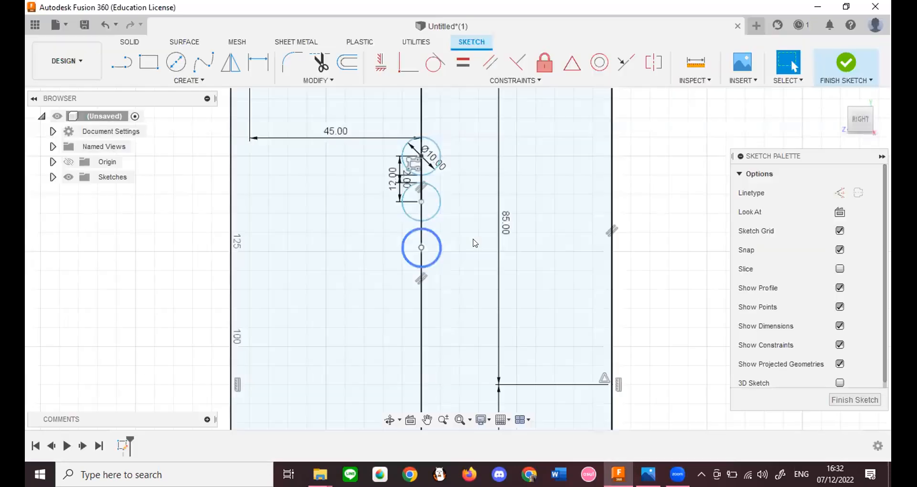
key("alt+Tab")
scroll(415, 271, "down", 2)
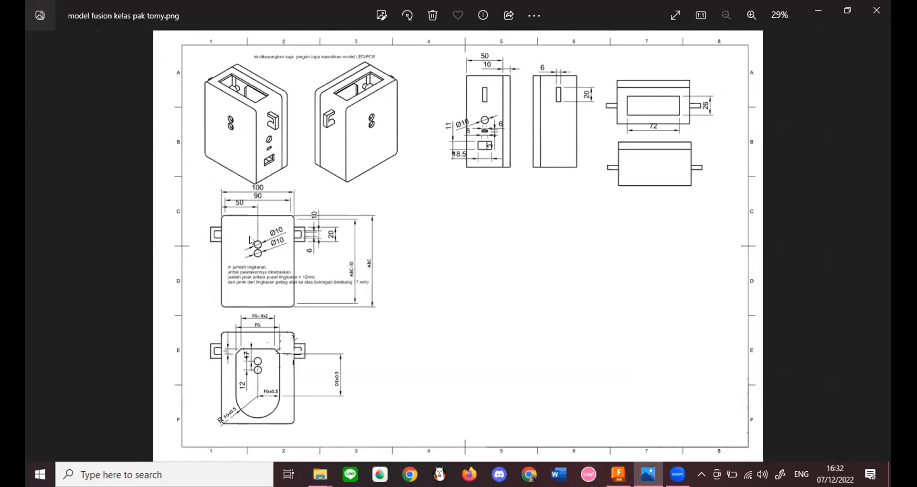
scroll(347, 325, "up", 2)
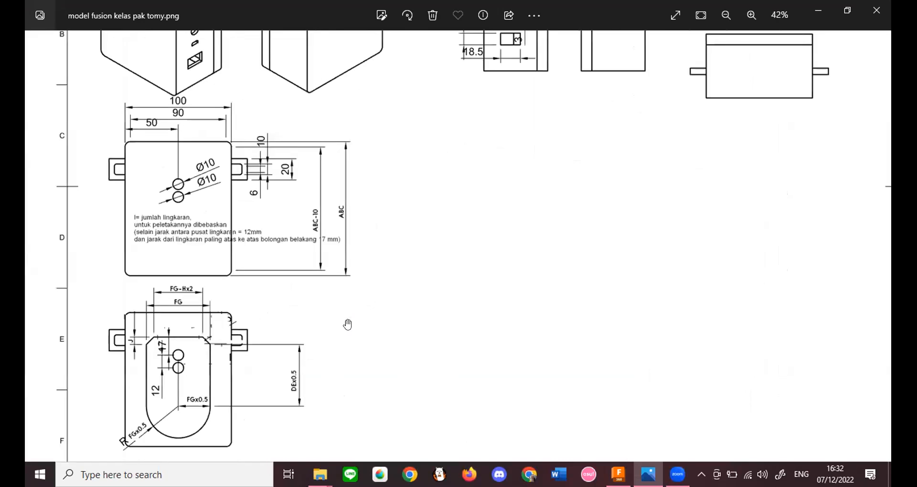
scroll(337, 350, "down", 2)
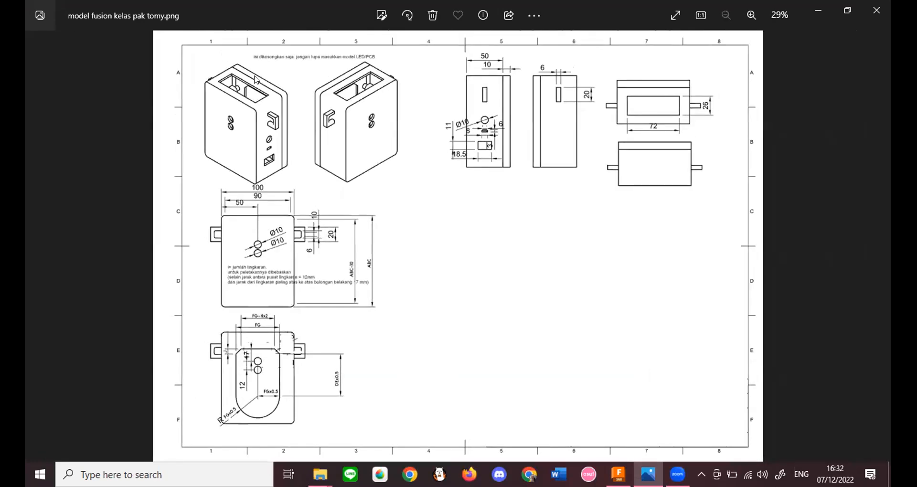
Step: Return to Fusion 360, finish the sketch and start an Extrude with both rectangle halves selected, leaving out the three centre holes
key("alt+Tab")
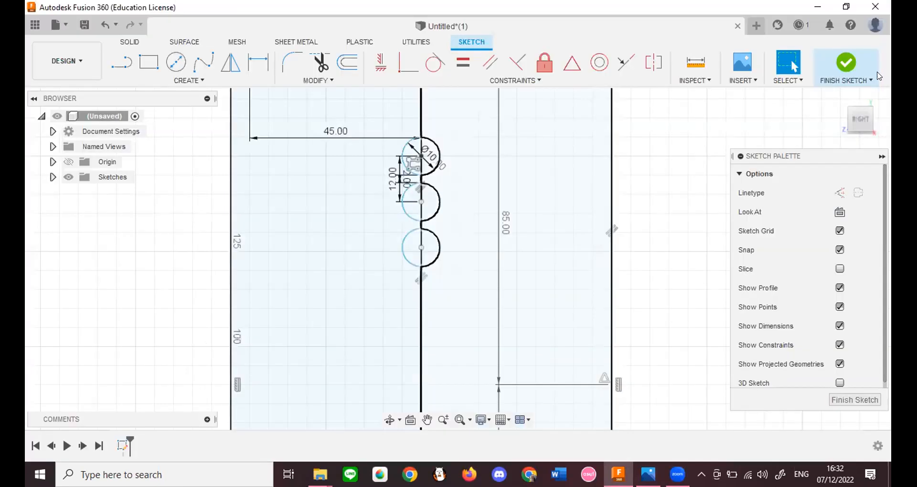
scroll(454, 186, "down", 5)
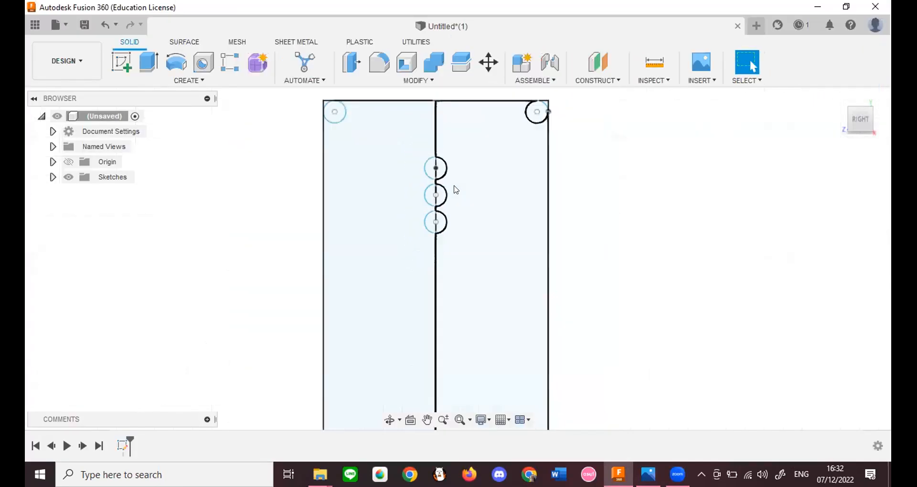
left_click(149, 63)
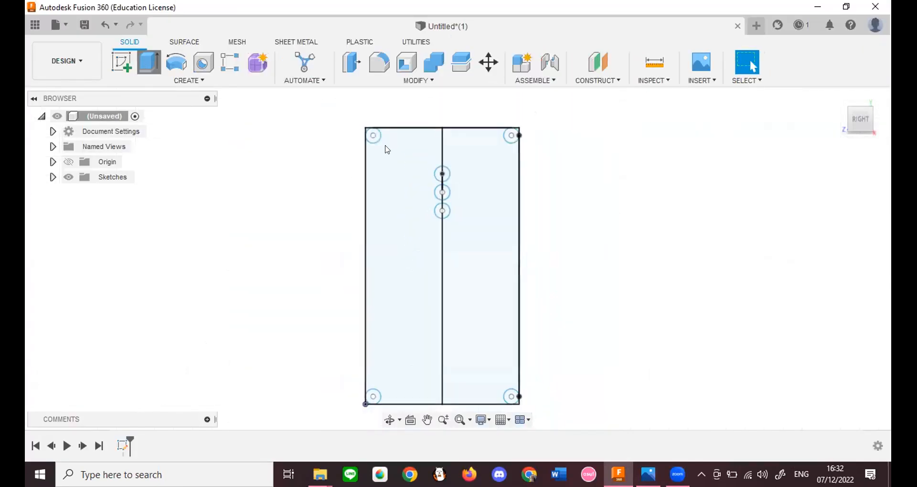
left_click(406, 187)
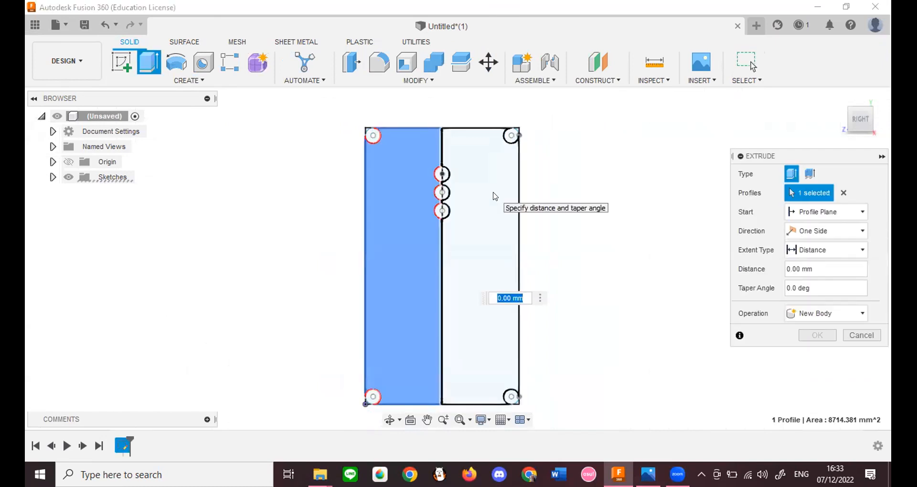
left_click(497, 198)
scroll(368, 120, "up", 5)
scroll(381, 137, "down", 3)
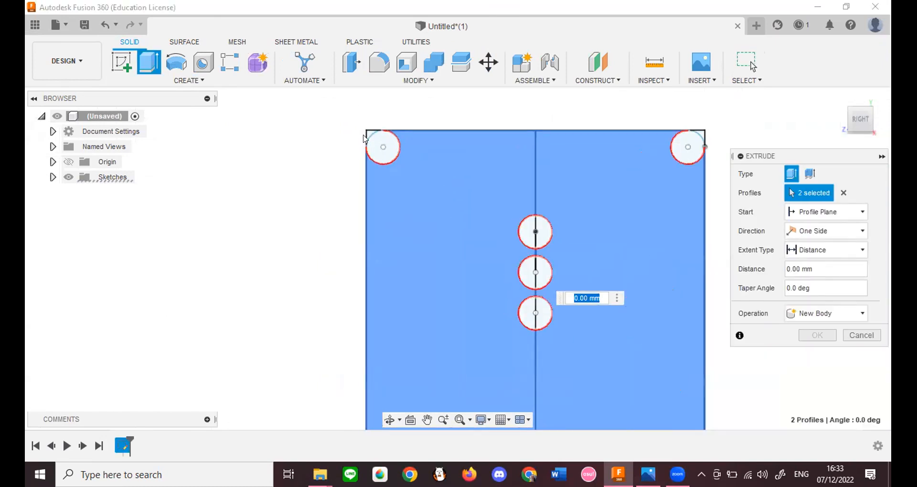
Step: Add the four corner circles to the extrusion's profiles, leaving out the small areas outside them at the corners
left_click(383, 148)
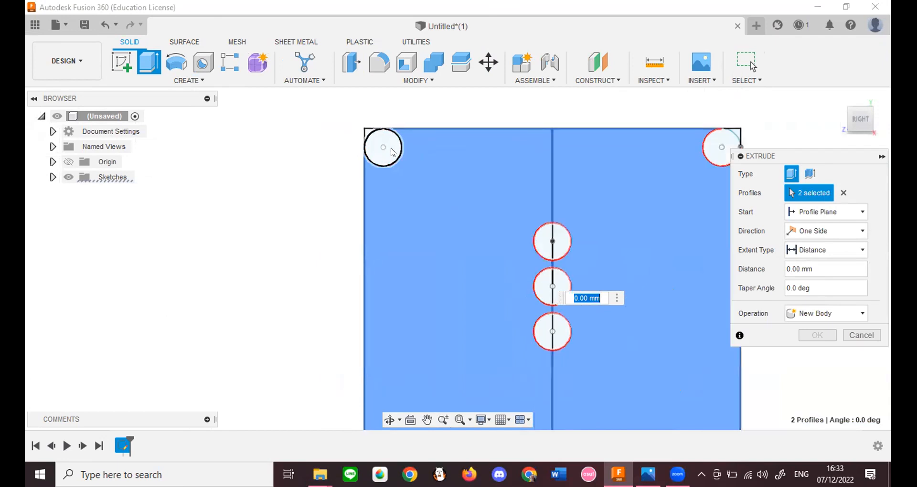
scroll(436, 134, "down", 3)
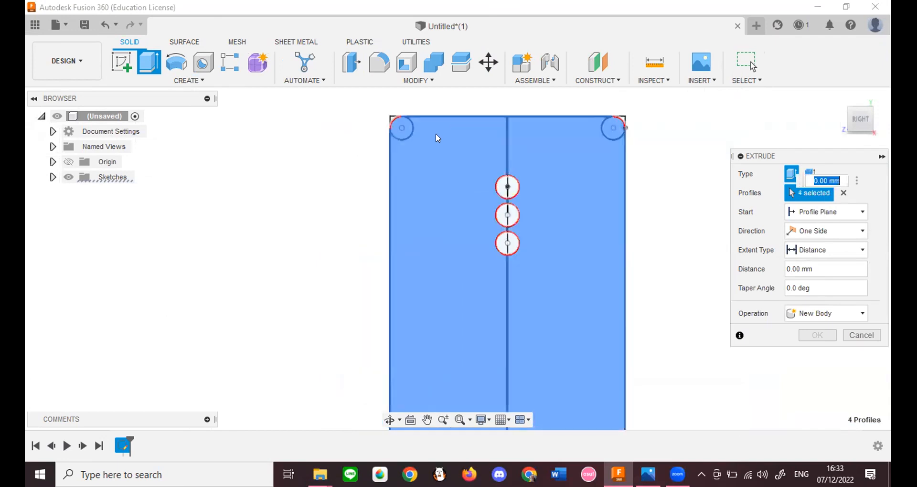
scroll(417, 392, "down", 3)
scroll(415, 382, "up", 3)
left_click(415, 381)
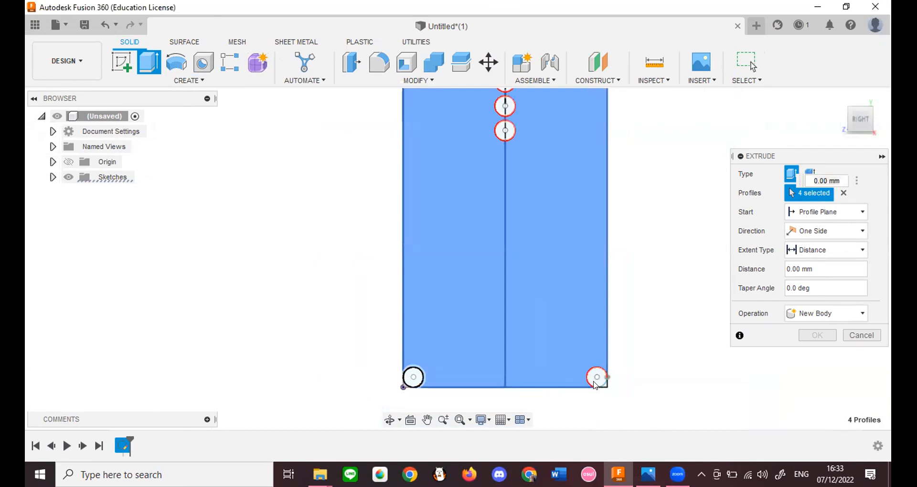
left_click(595, 382)
scroll(463, 324, "down", 3)
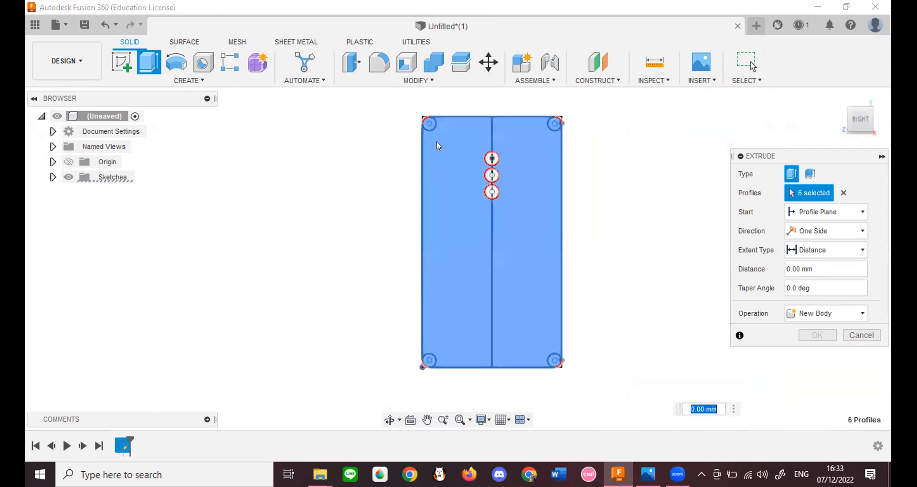
Step: Add both halves of the three centre circles to the extrusion's profiles
scroll(495, 154, "up", 4)
left_click(472, 178)
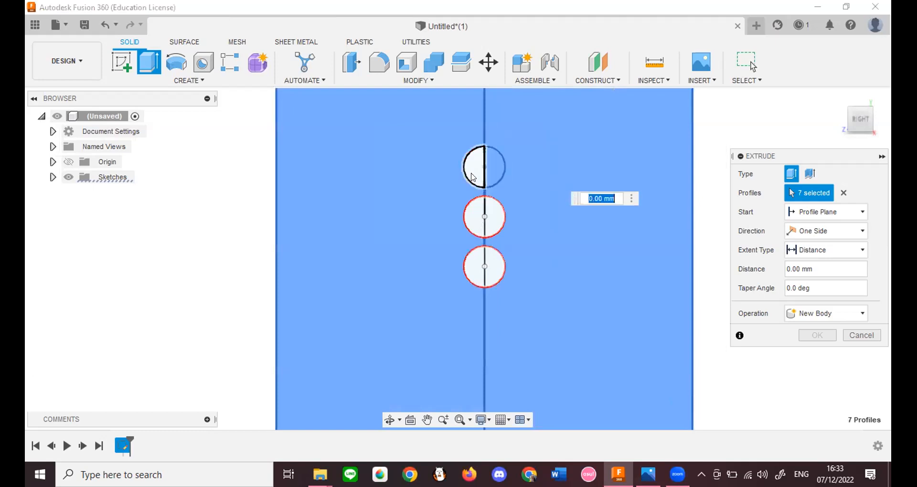
left_click(472, 177)
left_click(473, 221)
left_click(495, 221)
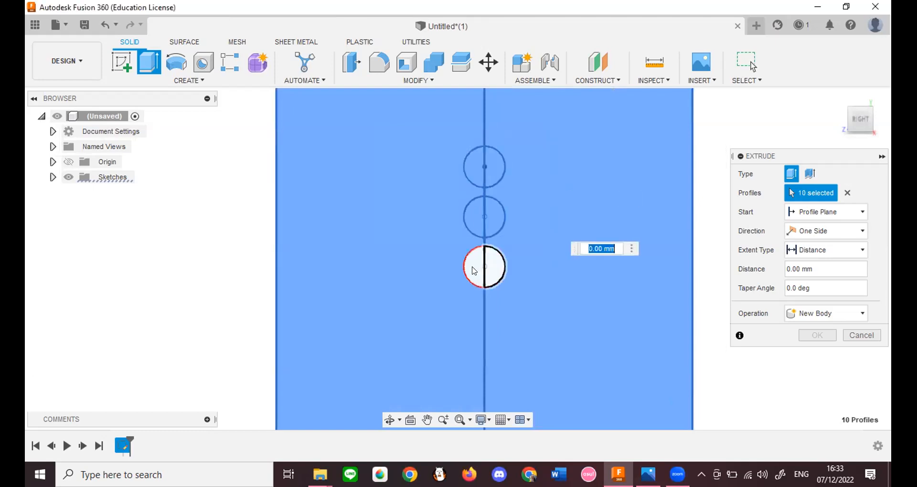
left_click(495, 268)
left_click(473, 269)
scroll(494, 169, "down", 5)
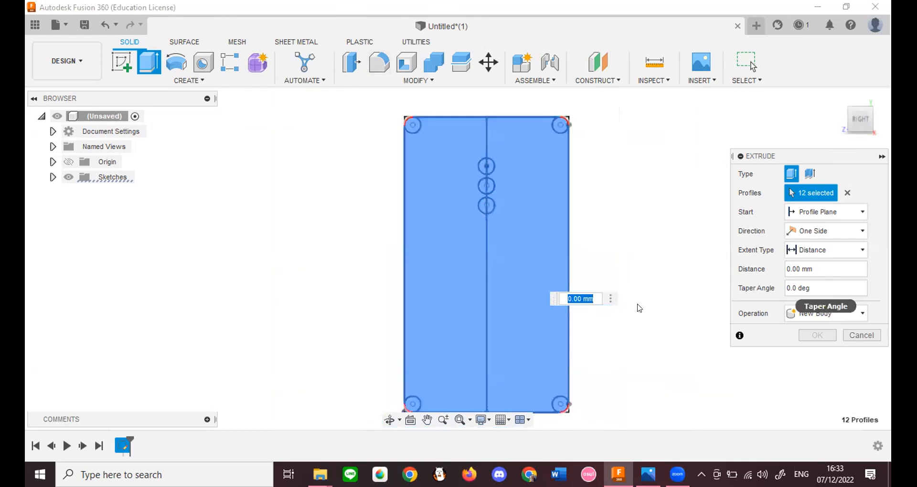
Step: Check the box depth in the reference drawing's side view and extrude the selected profiles 50 mm as a new body
key("alt+Tab")
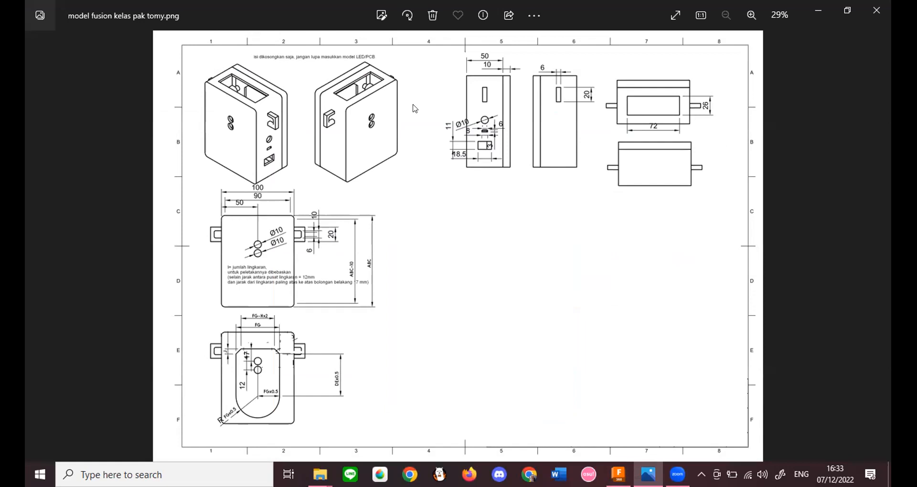
scroll(502, 161, "up", 3)
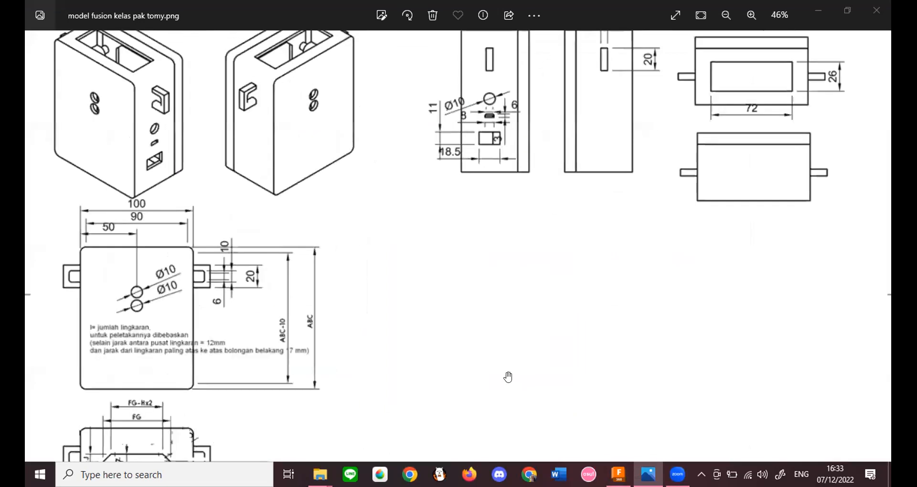
mouse_move(524, 43)
left_mouse_down()
mouse_move(481, 118)
mouse_move(516, 80)
left_mouse_up()
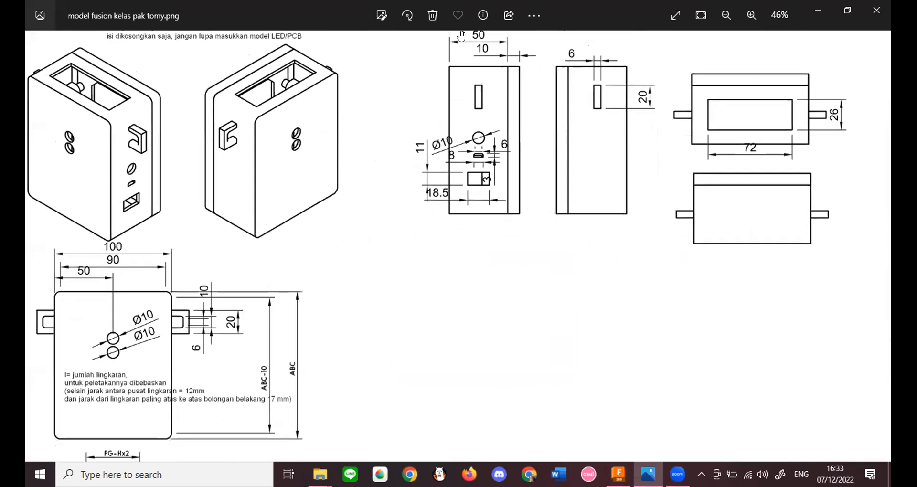
key("alt+Tab")
type("50")
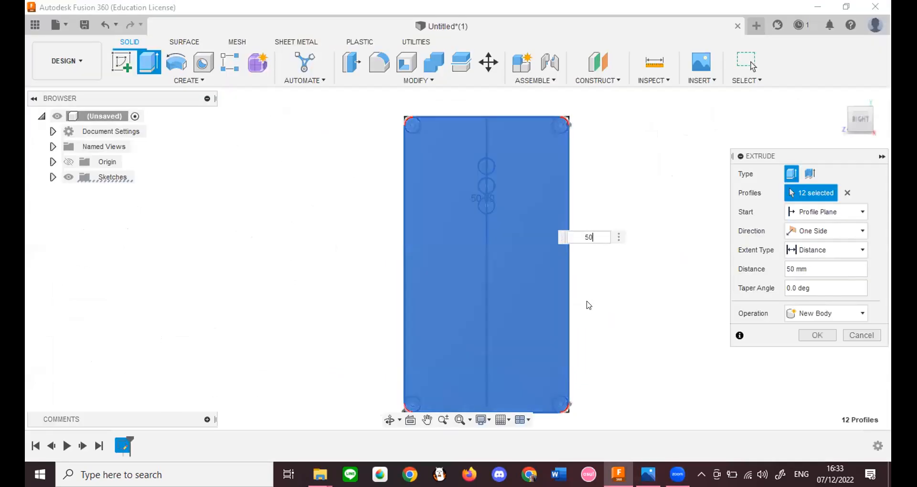
key("Return")
Step: Extrude the block's front face 10 mm as a new body, checking the thickness in the reference drawing
mouse_move(458, 258)
middle_mouse_down("shift")
mouse_move(501, 282)
mouse_move(506, 324)
mouse_move(499, 291)
mouse_move(468, 282)
middle_mouse_up("shift")
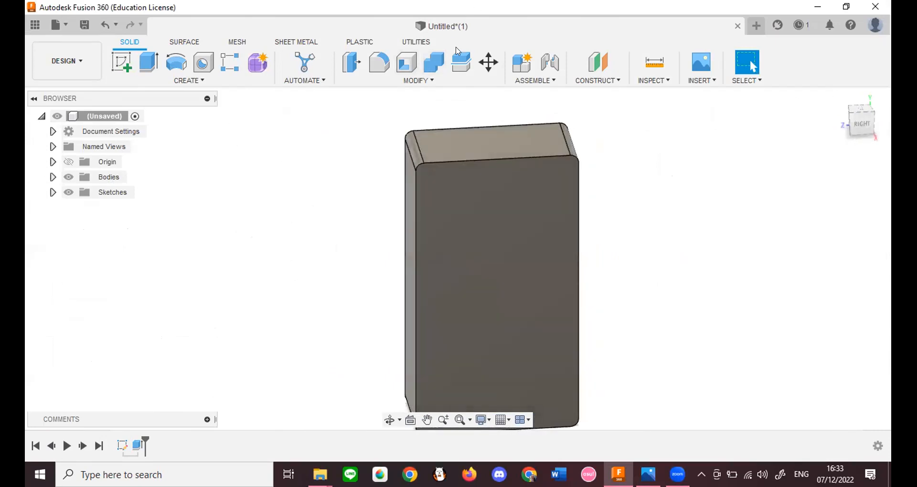
left_click(407, 62)
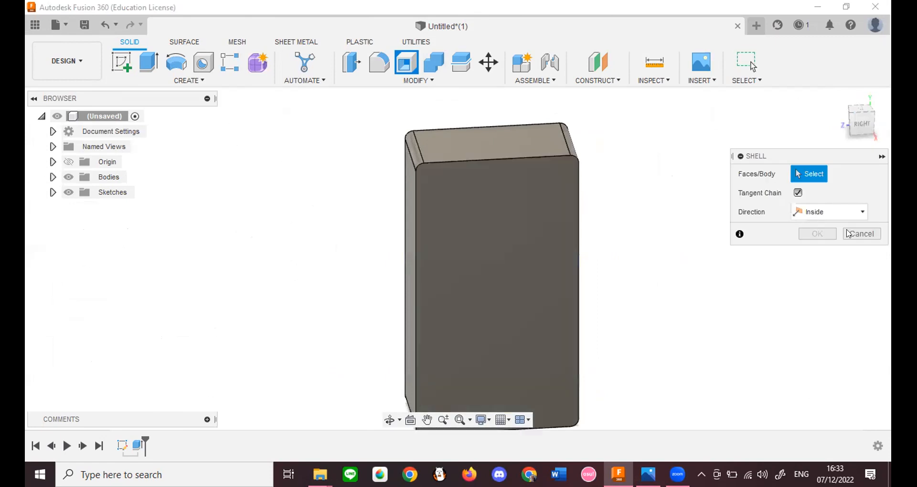
left_click(157, 64)
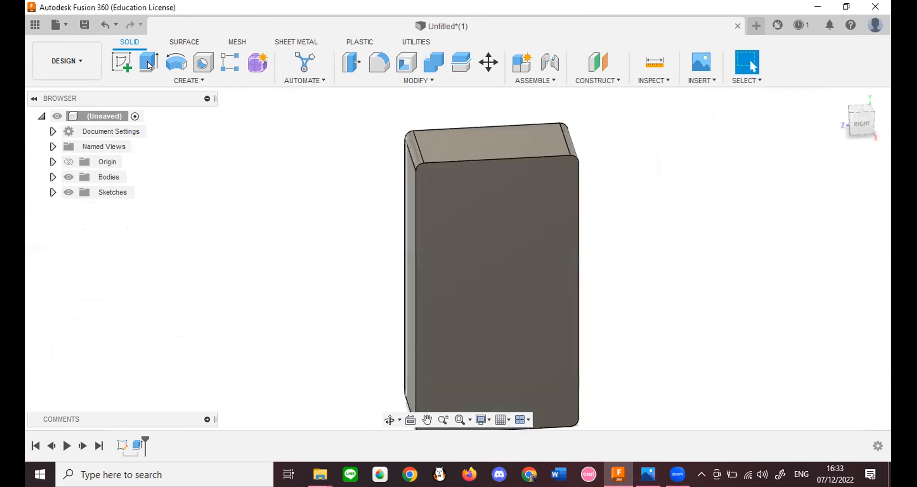
left_click(468, 181)
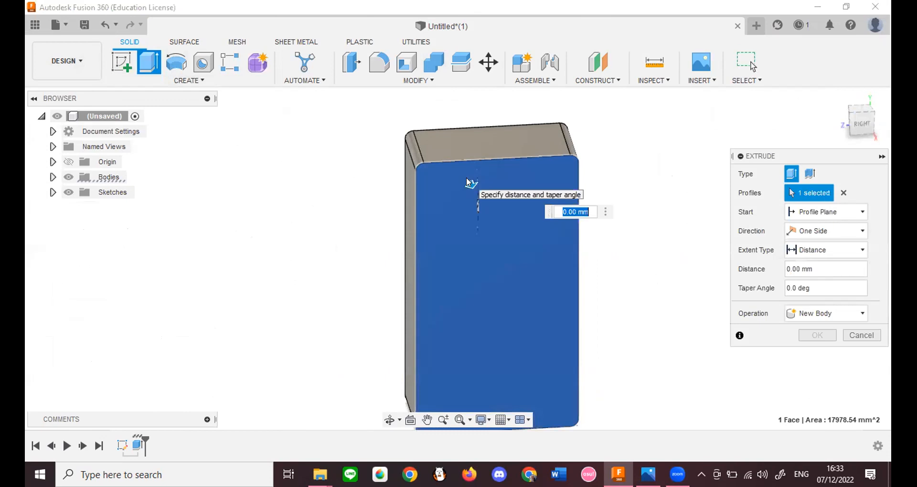
key("alt+Tab")
mouse_move(532, 171)
left_mouse_down()
mouse_move(522, 262)
mouse_move(498, 310)
left_mouse_up()
key("alt+Tab")
key("BackSpace")
type("1")
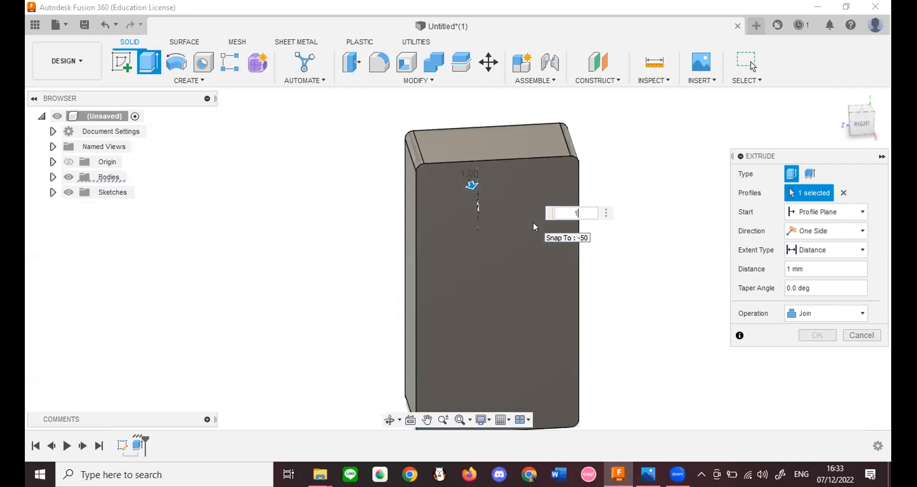
type("0")
key("Return")
left_click(826, 313)
left_click(834, 370)
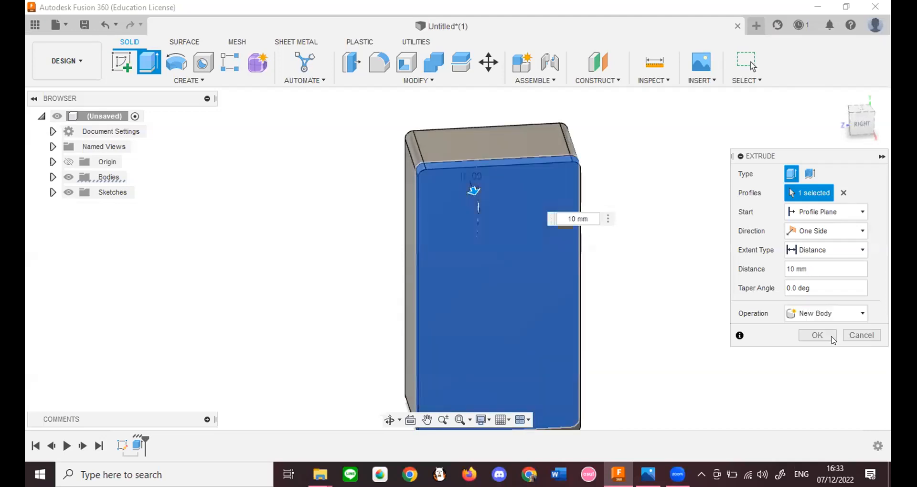
key("Return")
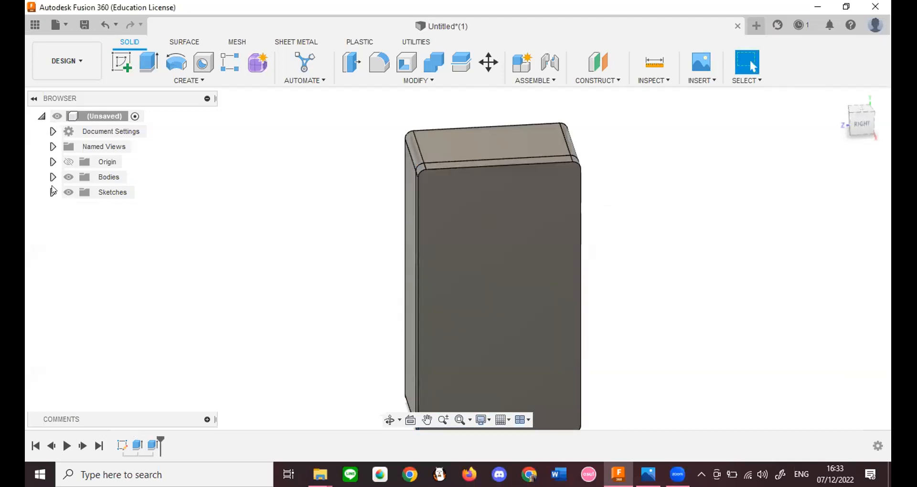
Step: Hide the newly extruded front plate body and rename it tutup
left_click(53, 191)
left_click(53, 192)
left_click(53, 176)
left_click(117, 192)
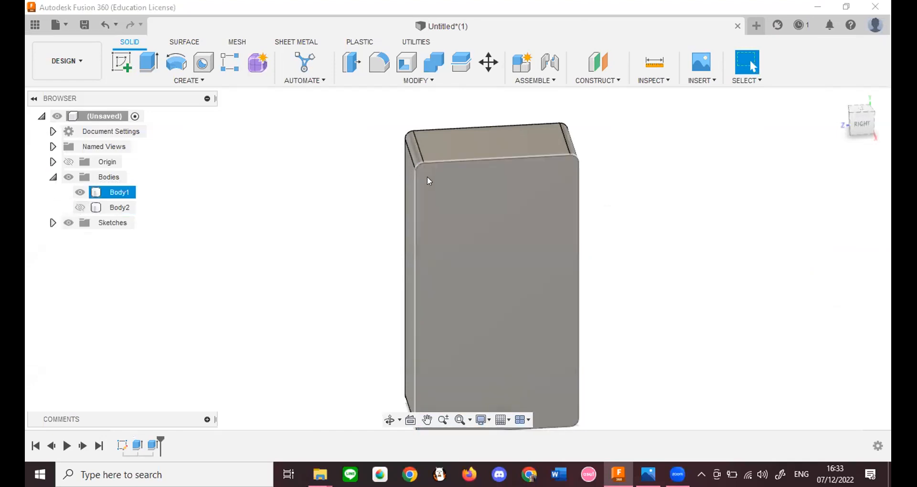
left_click(120, 207)
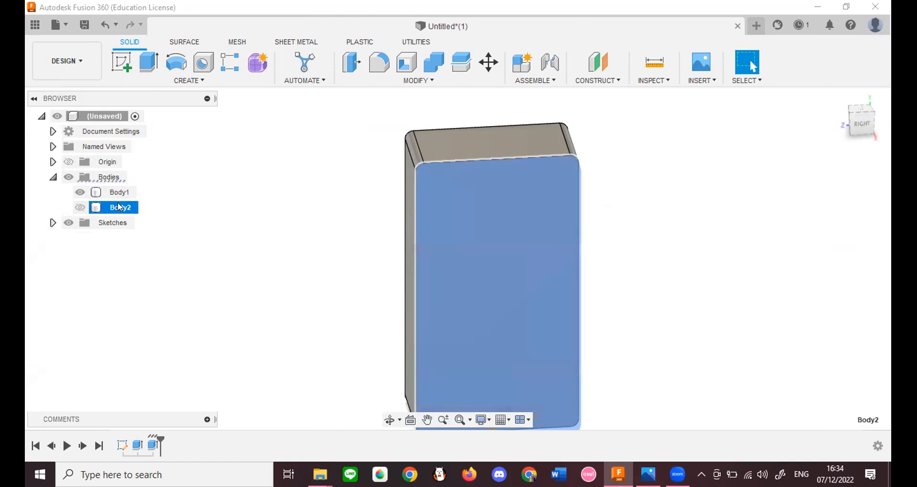
double_click(125, 211)
type("kot")
type("tup")
key("Return")
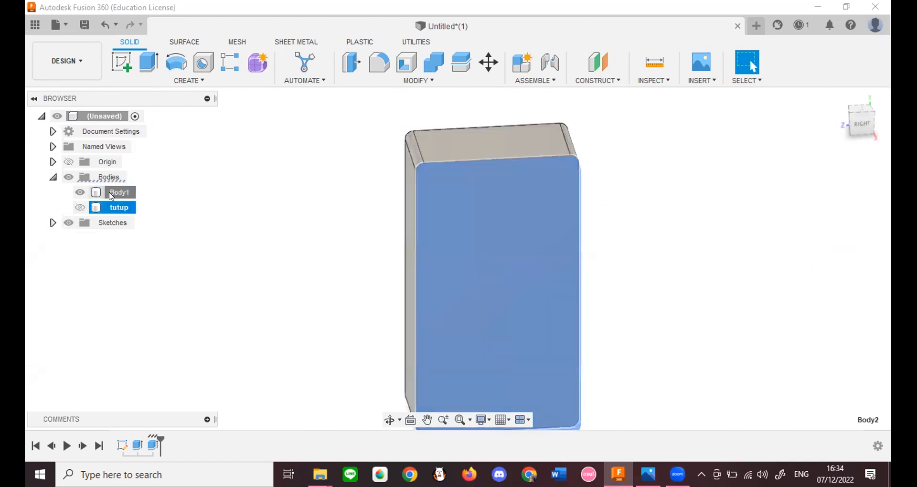
left_click(115, 192)
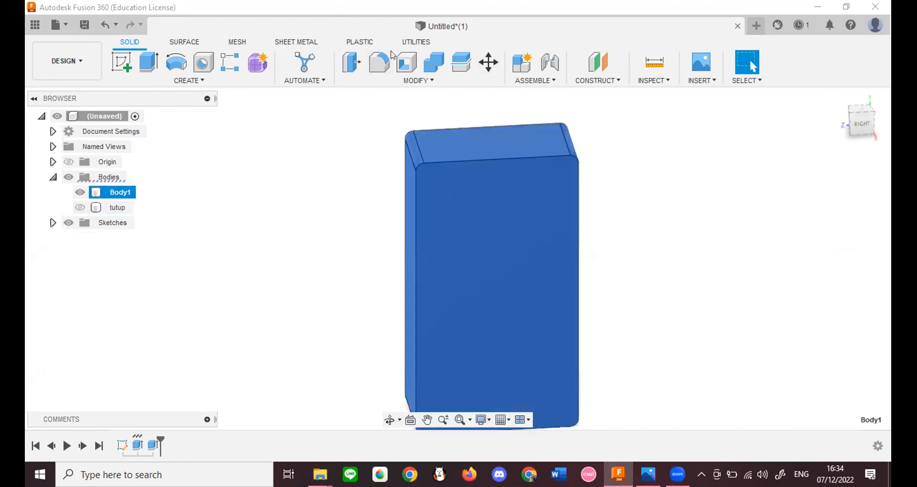
left_click(406, 62)
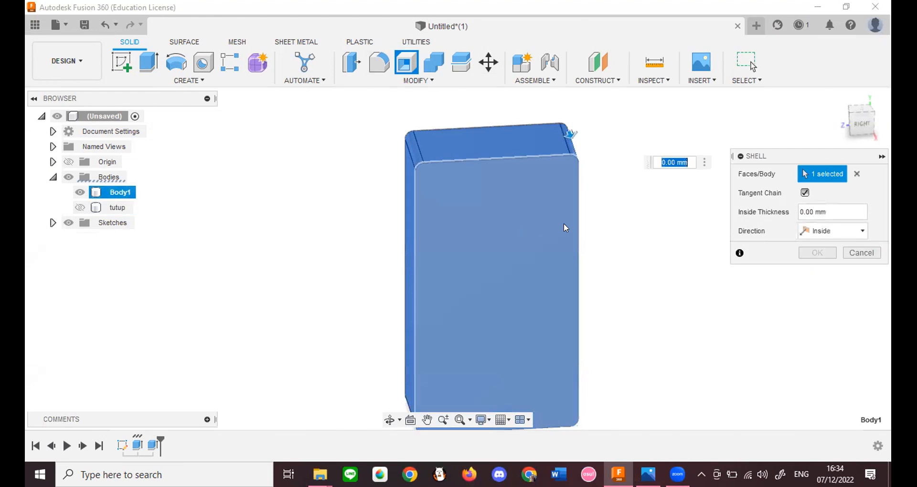
left_click(859, 252)
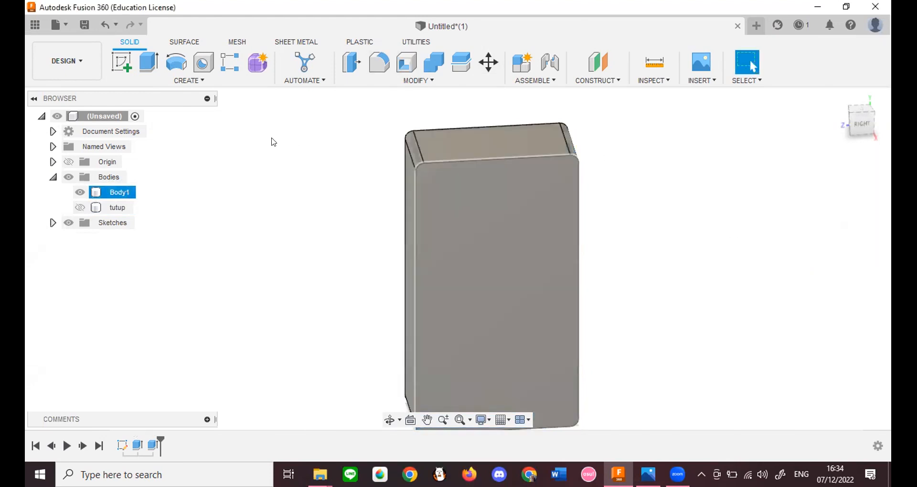
Step: Start a Shell on the main body's large front face with about 10 mm thickness and examine the reference drawing's views
left_click(186, 180)
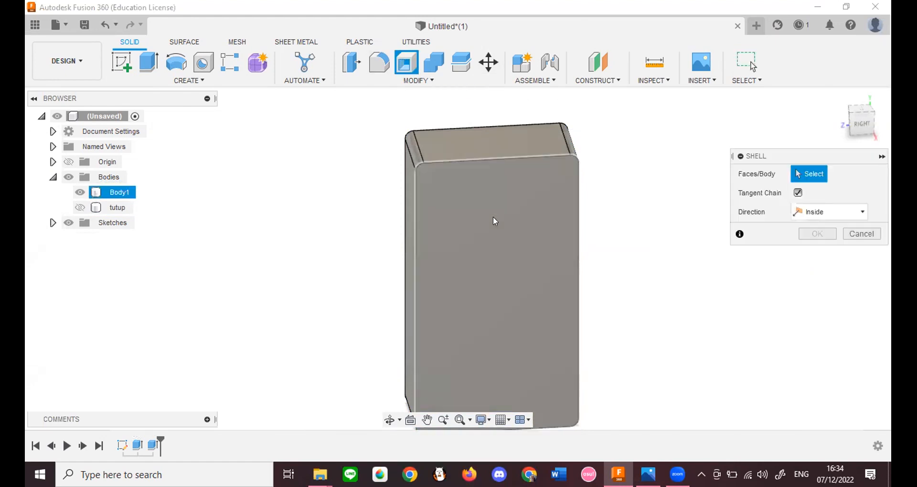
left_click(490, 169)
left_click_drag(480, 164, 502, 183)
key("alt+Tab")
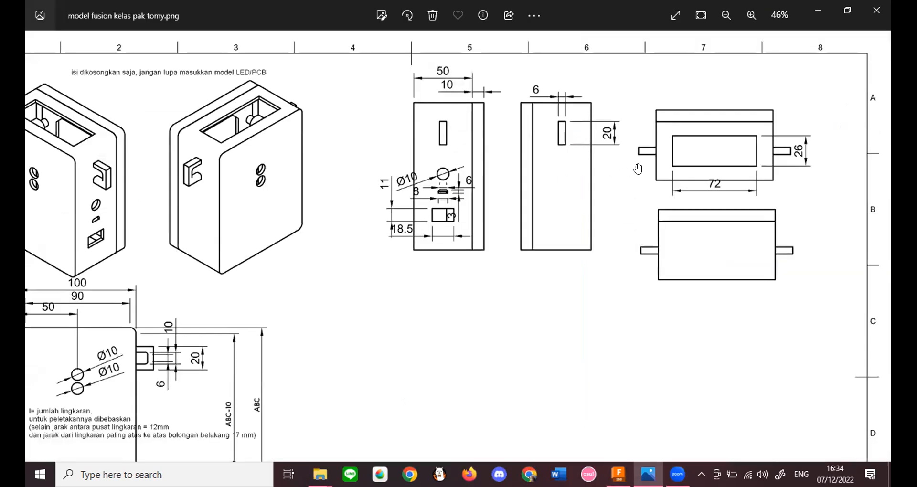
scroll(730, 169, "down", 5)
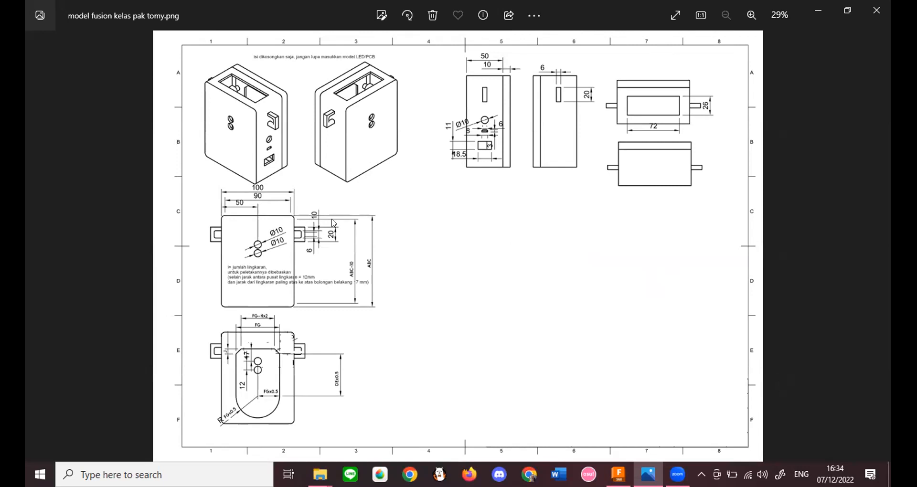
scroll(303, 374, "up", 2)
left_click_drag(497, 170, 387, 241)
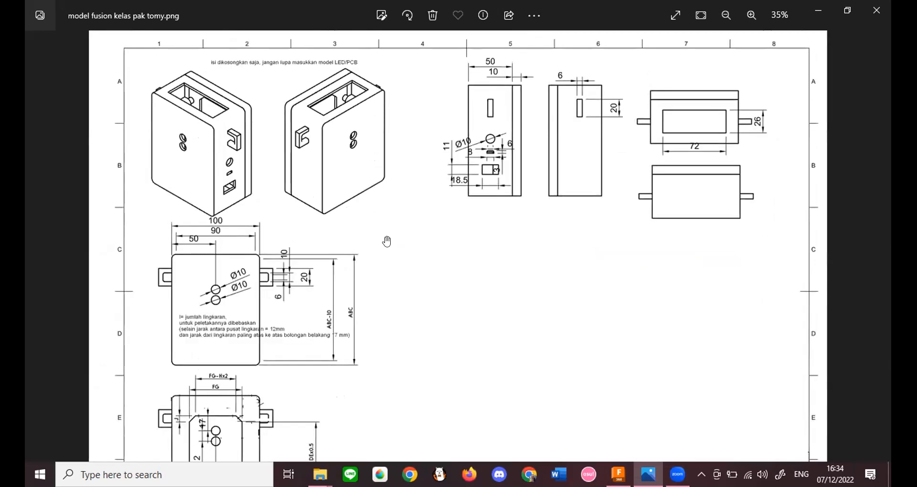
key("alt+Tab")
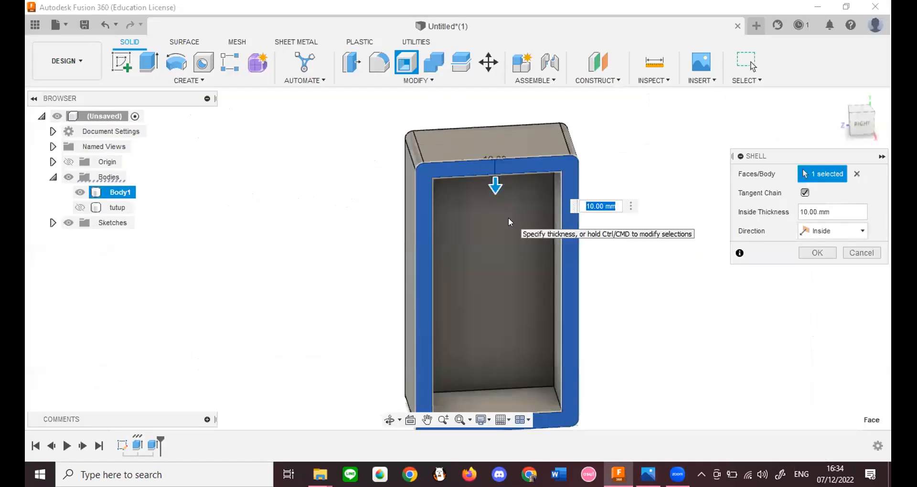
Step: Set the shell's inside thickness to 3 mm and apply it
type("3")
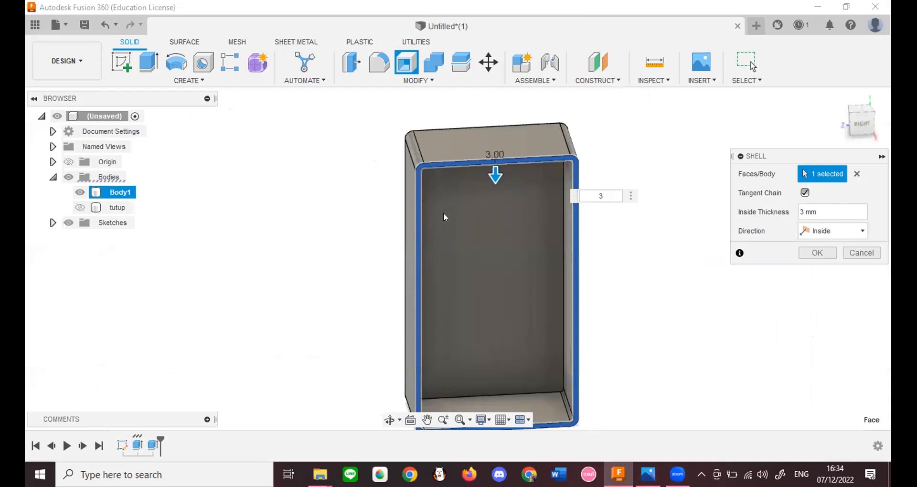
scroll(424, 167, "up", 4)
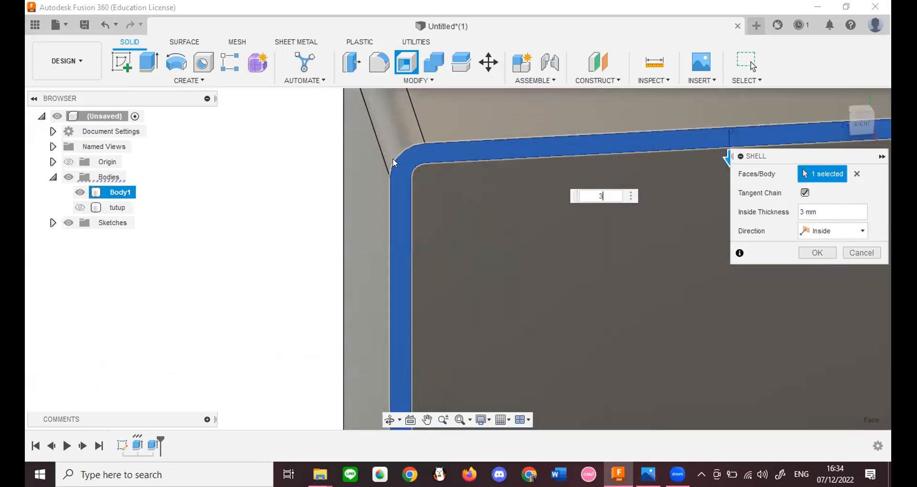
scroll(373, 156, "down", 3)
scroll(566, 128, "down", 1)
scroll(547, 267, "up", 1)
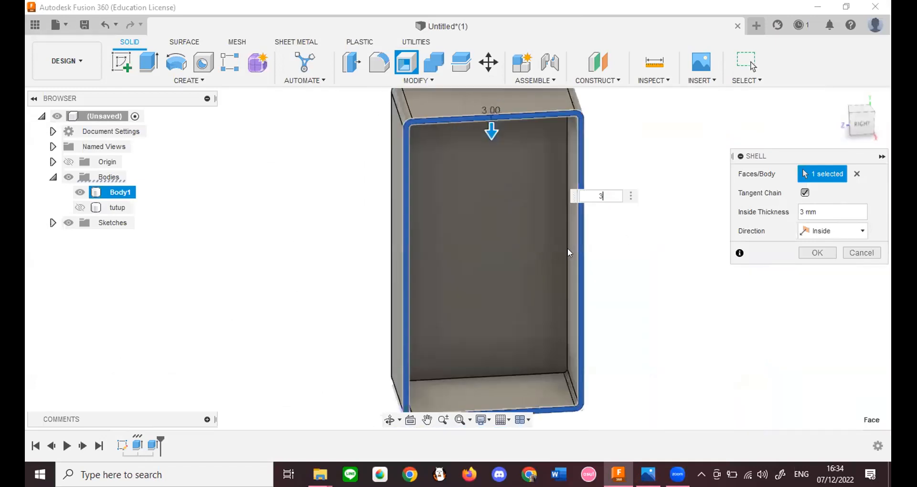
left_click(808, 254)
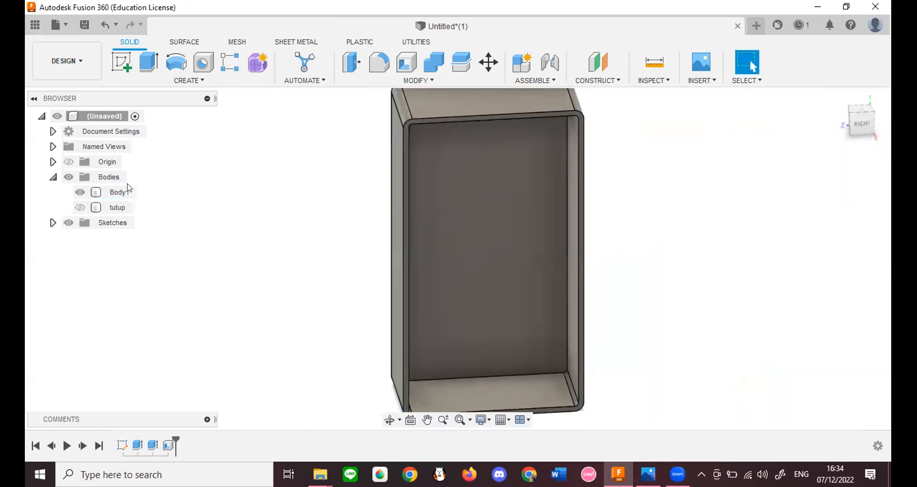
Step: Show and hide the tutup body while examining the hollowed box from several sides
left_click_drag(853, 129, 858, 156)
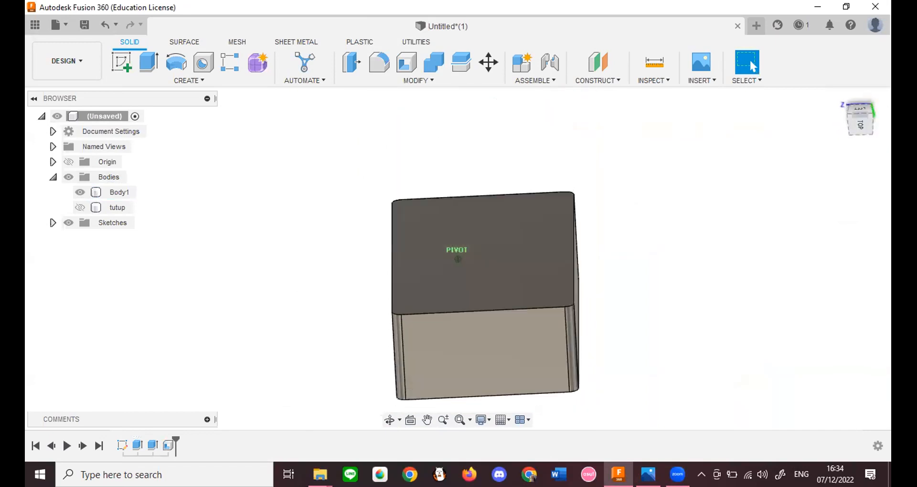
left_click(80, 207)
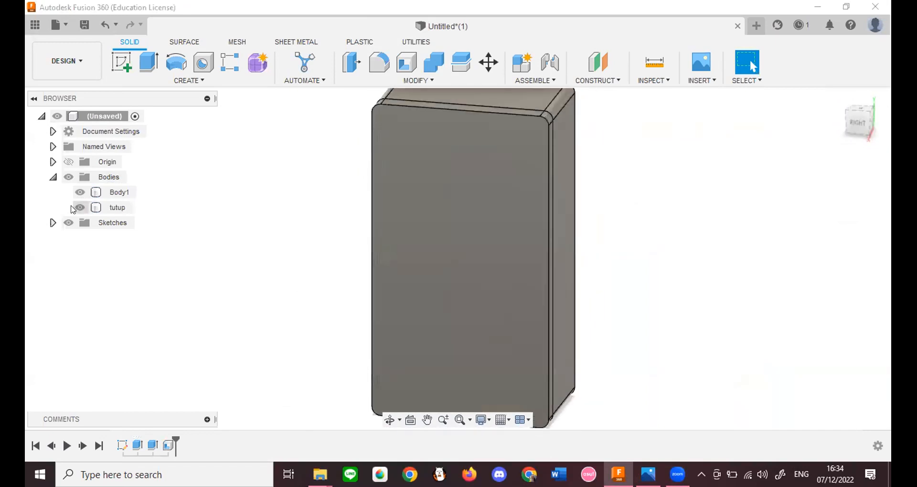
left_click(80, 207)
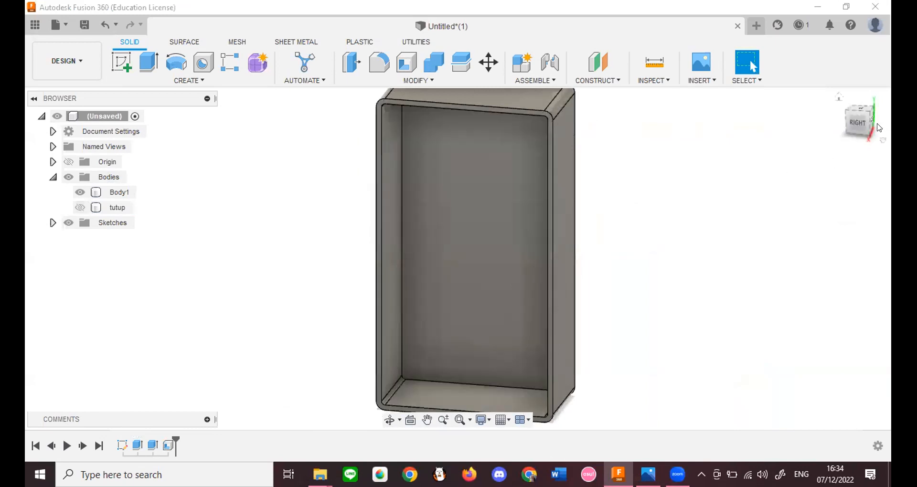
left_click_drag(879, 122, 755, 131)
left_click(86, 202)
key("alt+Tab")
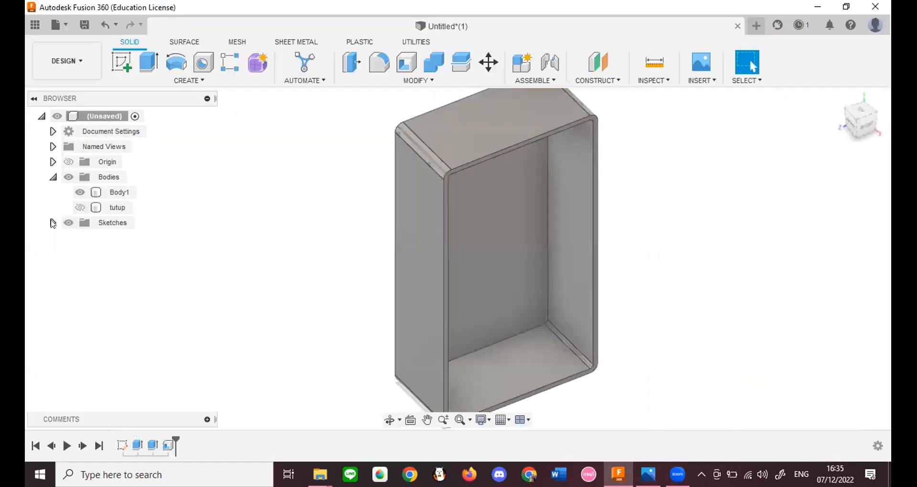
Step: Make Sketch1 visible and turn the box to its closed back face with the three centre circles
left_click(53, 223)
left_click(80, 239)
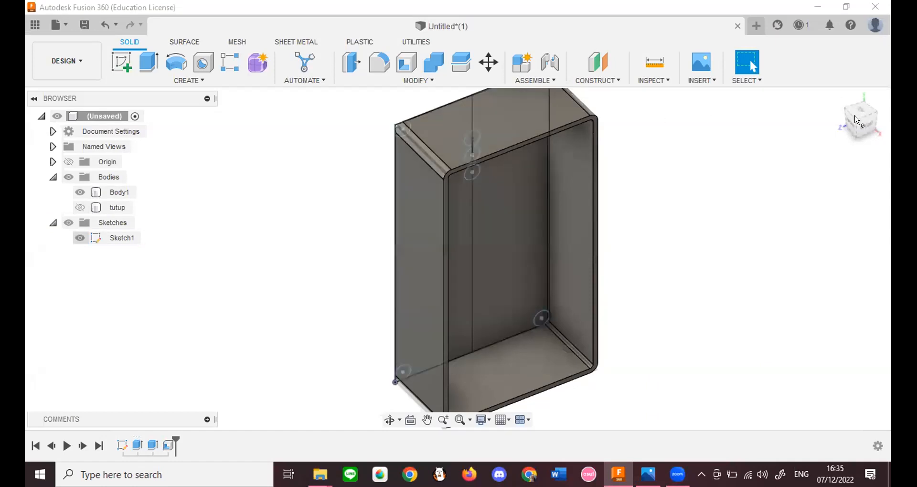
mouse_move(562, 153)
middle_mouse_down("shift")
mouse_move(554, 145)
mouse_move(463, 151)
mouse_move(591, 143)
middle_mouse_up("shift")
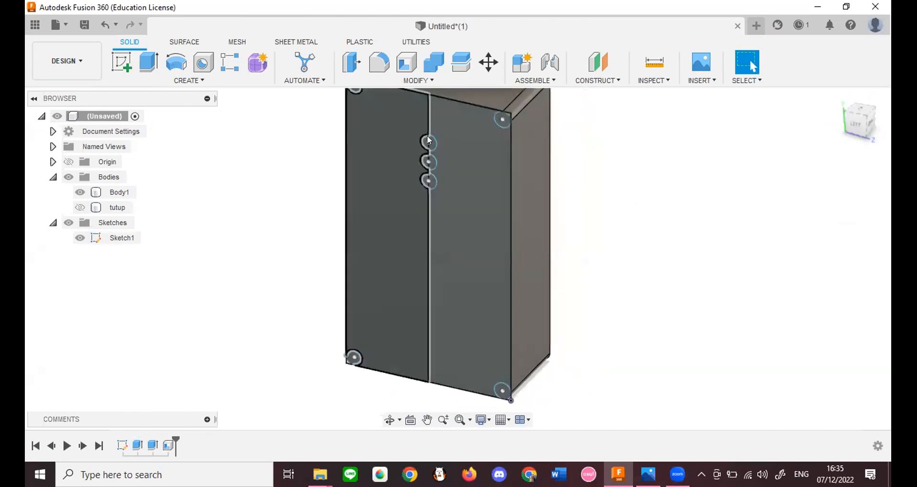
Step: Start an Extrude cut of all three centre circles into the box with a distance of 85 mm
left_click(149, 62)
scroll(421, 111, "up", 3)
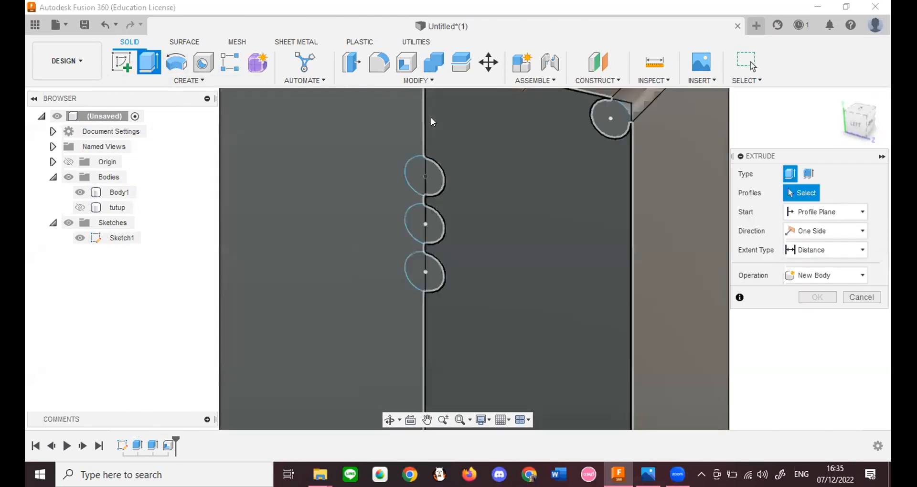
left_click(433, 188)
left_click(432, 224)
left_click(432, 273)
left_click(416, 272)
left_click(434, 226)
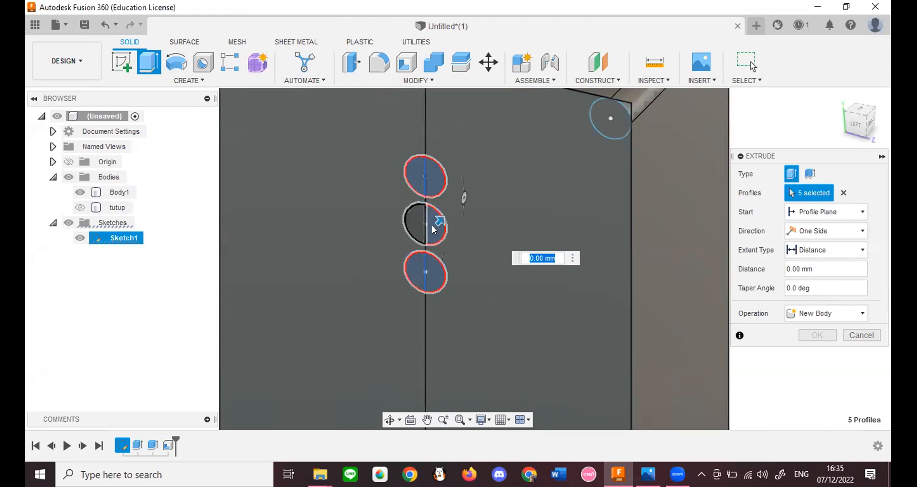
left_click(415, 224)
left_click_drag(440, 221, 651, 113)
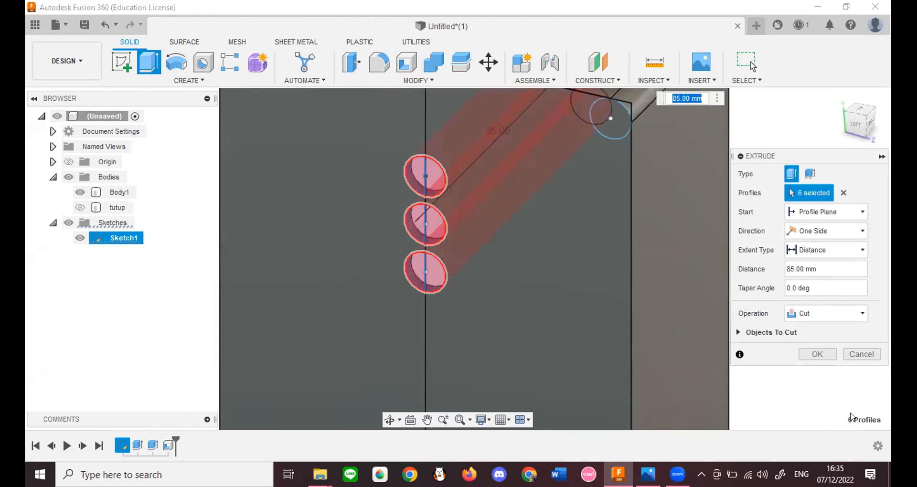
Step: Check the cut's direction through the box, apply it and look at the result from the opposite side
scroll(382, 216, "down", 3)
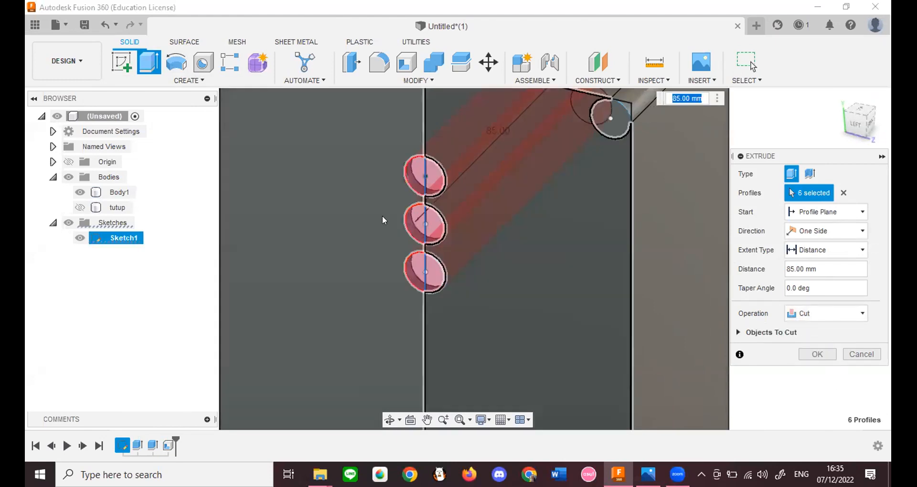
scroll(383, 218, "down", 2)
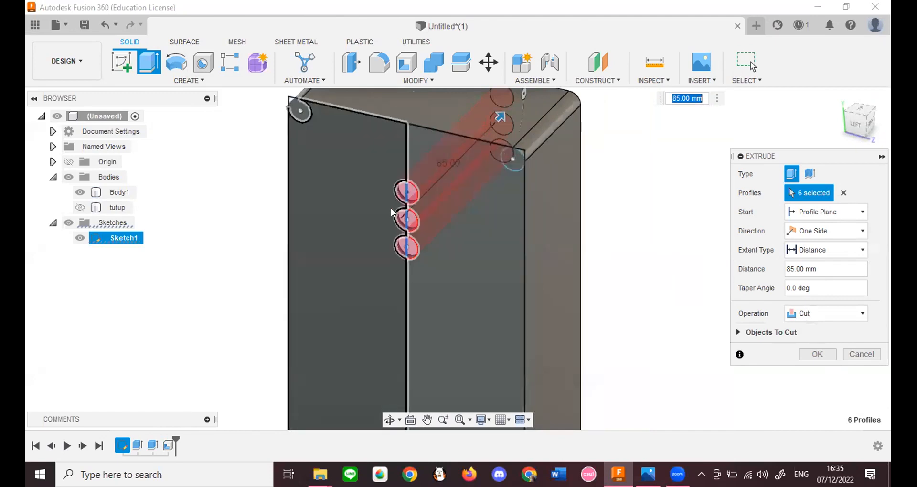
mouse_move(391, 213)
middle_mouse_down("shift")
mouse_move(563, 176)
mouse_move(669, 205)
middle_mouse_up("shift")
left_click_drag(853, 128, 882, 139)
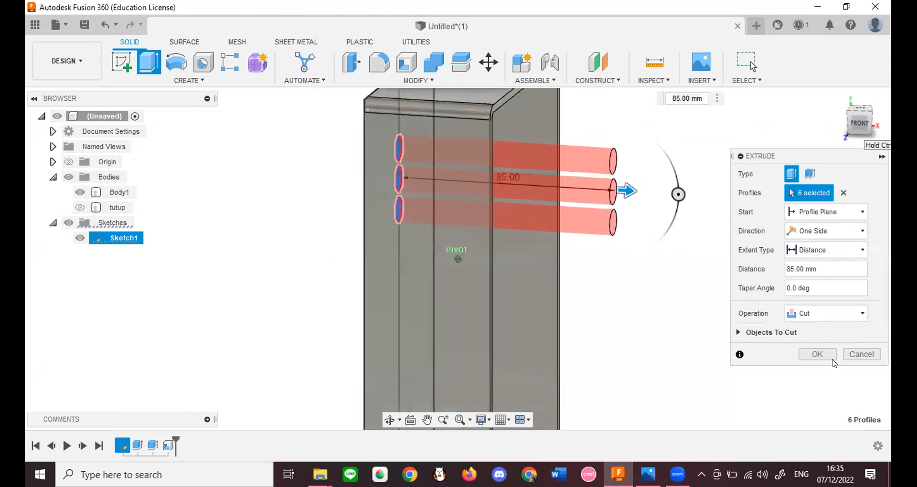
left_click(829, 358)
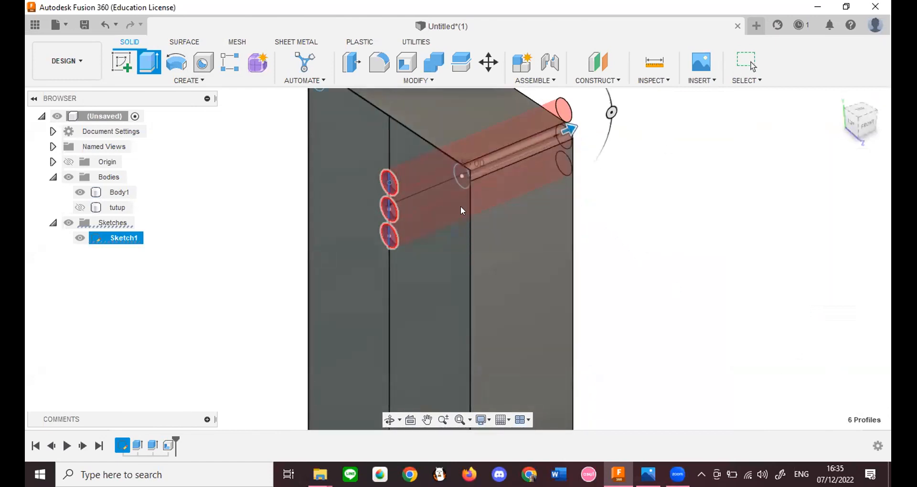
left_click_drag(863, 121, 882, 120)
mouse_move(608, 204)
middle_mouse_down("shift")
mouse_move(607, 143)
mouse_move(608, 204)
mouse_move(285, 200)
mouse_move(195, 188)
middle_mouse_up("shift")
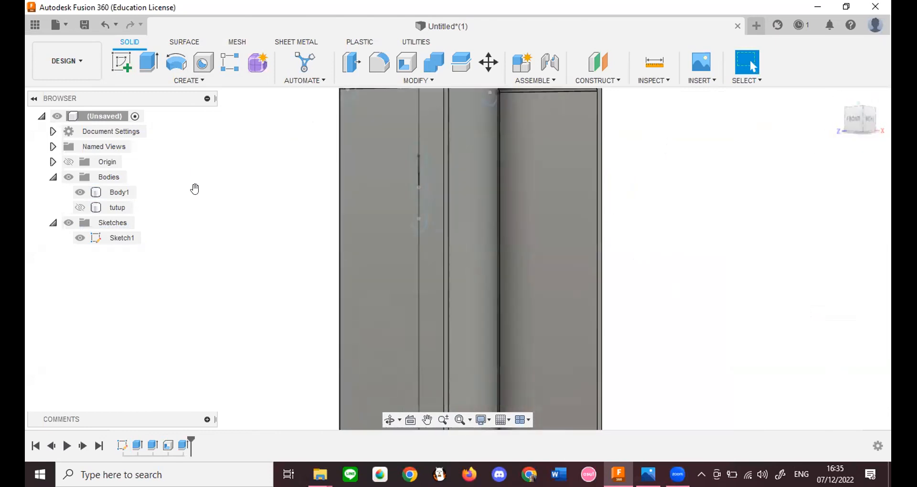
Step: Consult the reference drawing, hide Body1 and show the tutup body with its inner face in view
key("alt+Tab")
scroll(248, 394, "down", 2)
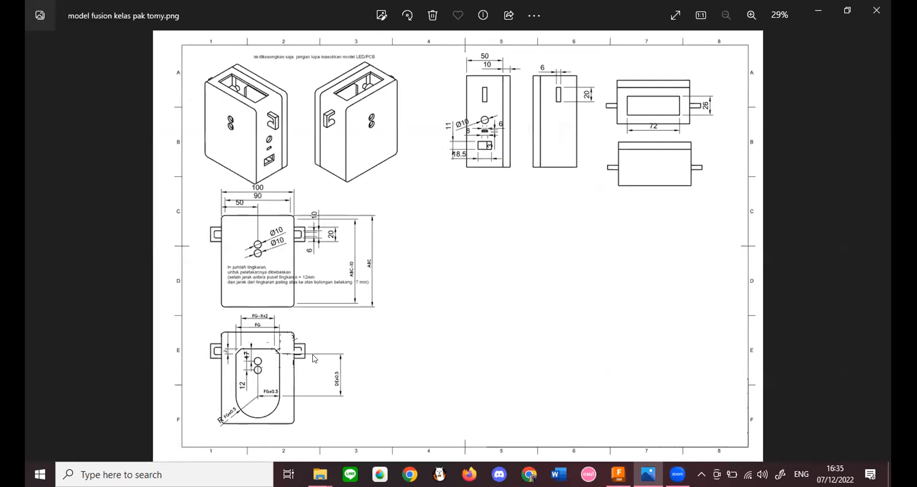
key("alt+Tab")
left_click(80, 192)
left_click(80, 207)
mouse_move(846, 119)
left_mouse_down()
mouse_move(874, 123)
mouse_move(32, 132)
mouse_move(96, 148)
mouse_move(740, 119)
left_mouse_up()
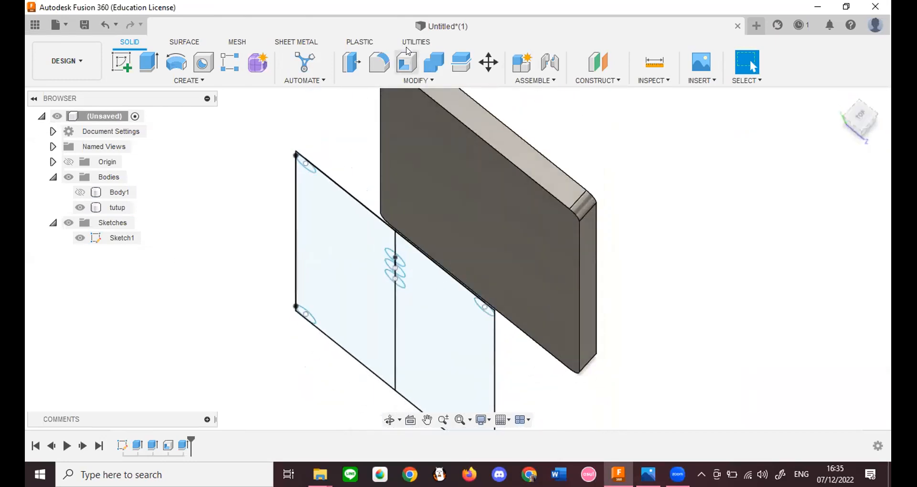
Step: Shell the tutup lid from its large inner face with an inside thickness of 3 mm
left_click(475, 168)
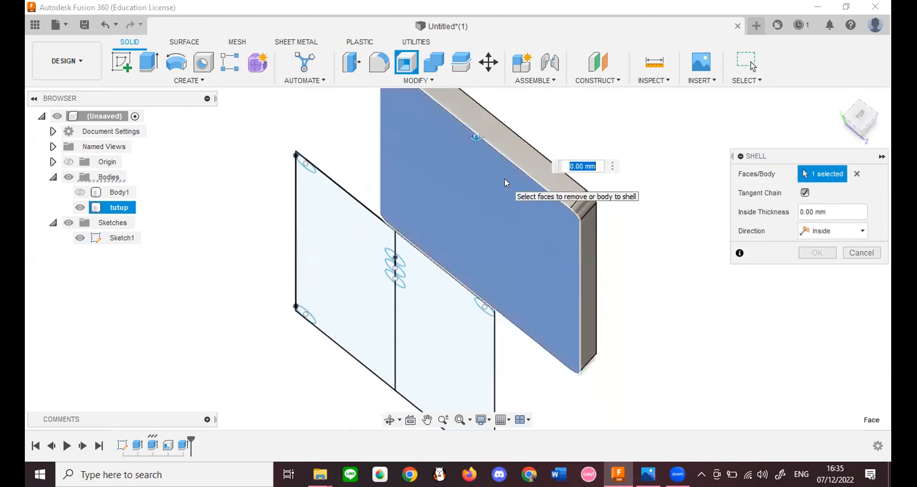
type("3")
left_click_drag(849, 99, 850, 75)
scroll(546, 196, "down", 2)
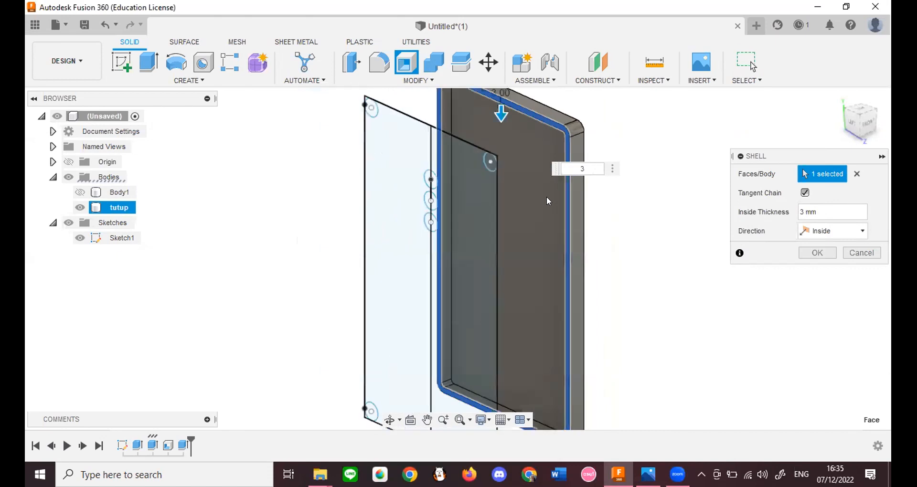
scroll(546, 196, "down", 2)
scroll(594, 206, "up", 2)
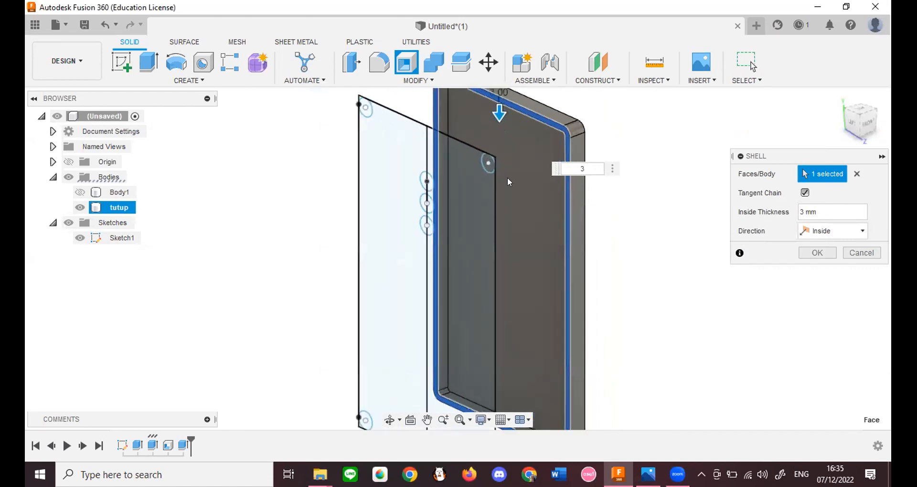
left_click(817, 252)
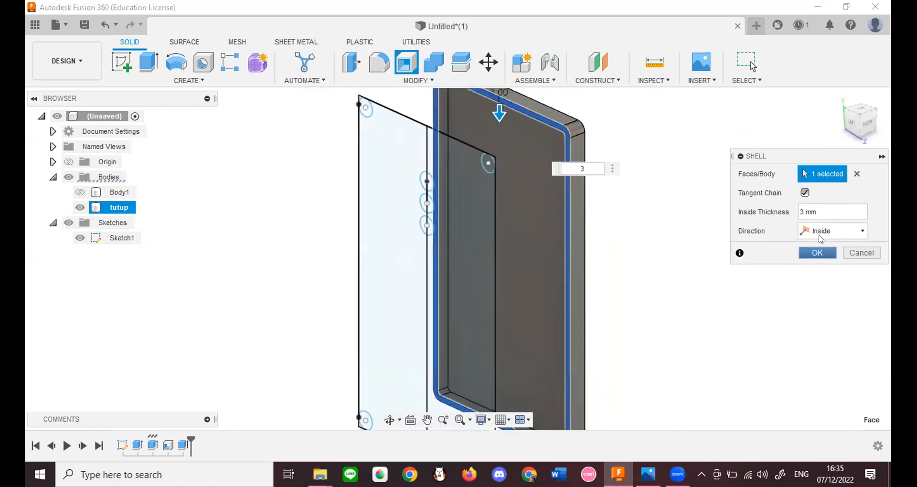
Step: Create a new sketch on the large outer face of the tutup lid
middle_click_drag(458, 259, 338, 234, "shift")
left_click(121, 62)
left_click(560, 181)
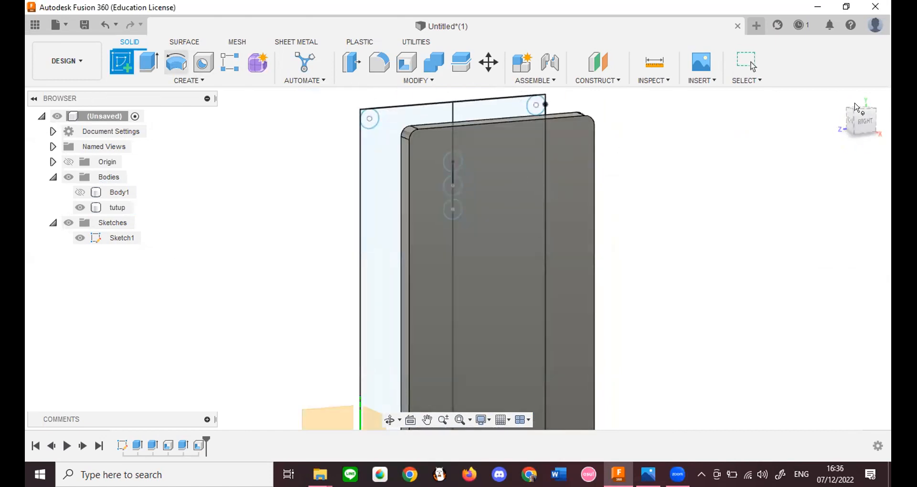
left_click_drag(854, 121, 877, 121)
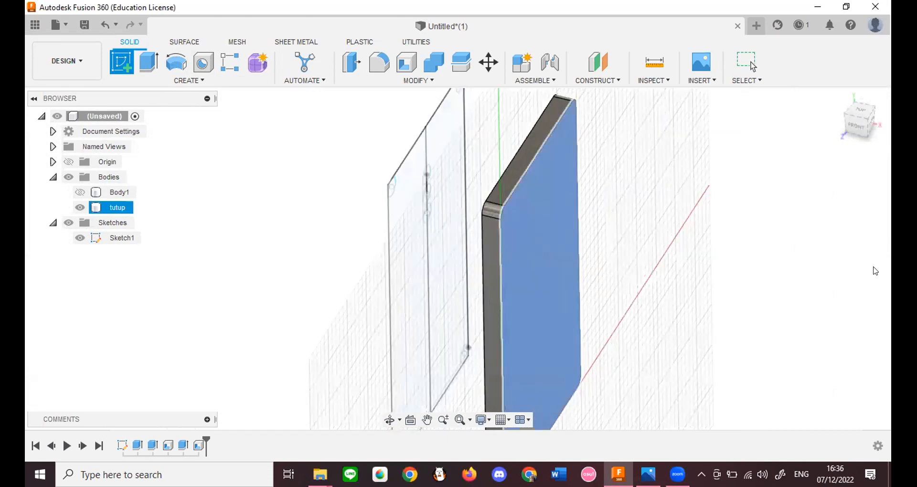
key("alt+Tab")
key("alt+Tab")
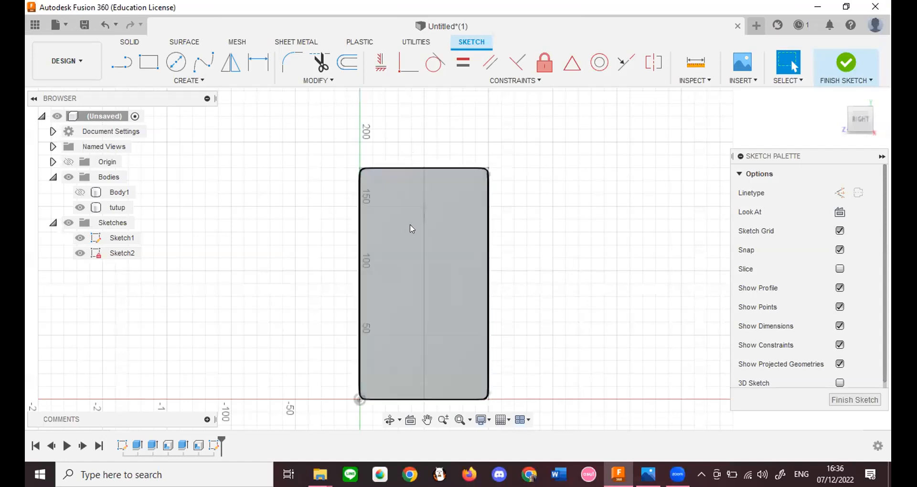
scroll(411, 231, "down", 2)
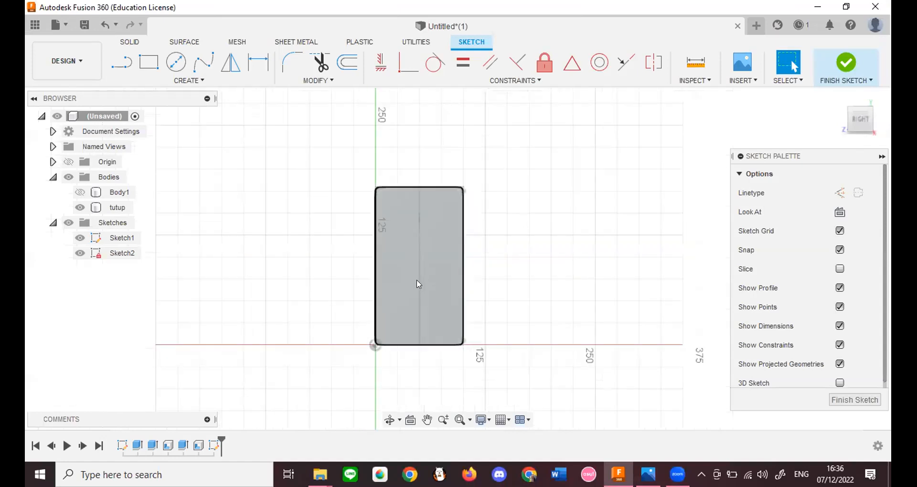
scroll(417, 282, "up", 2)
Step: Examine the reference drawing's front and back views for the rounded lid opening and its FG and DE dimensions
key("alt+Tab")
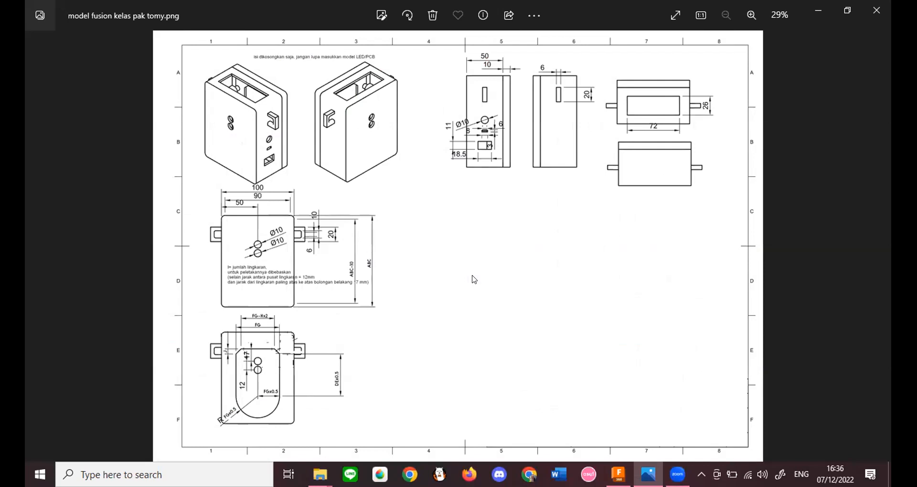
key("alt+Tab")
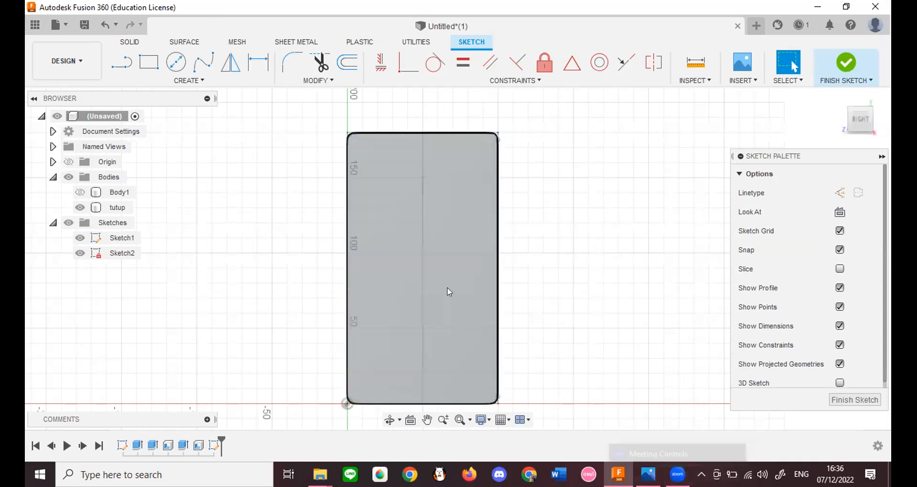
key("alt+Tab")
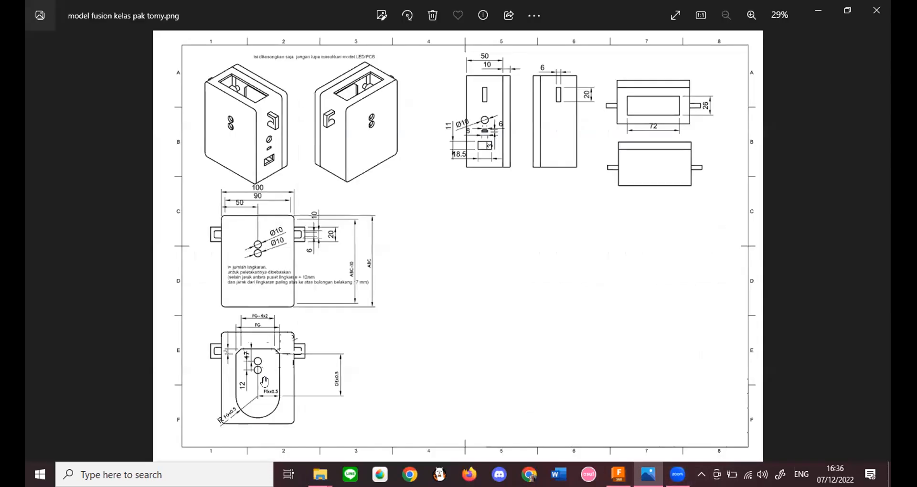
scroll(265, 381, "up", 3)
mouse_move(400, 309)
left_mouse_down()
mouse_move(379, 370)
mouse_move(385, 403)
mouse_move(398, 305)
left_mouse_up()
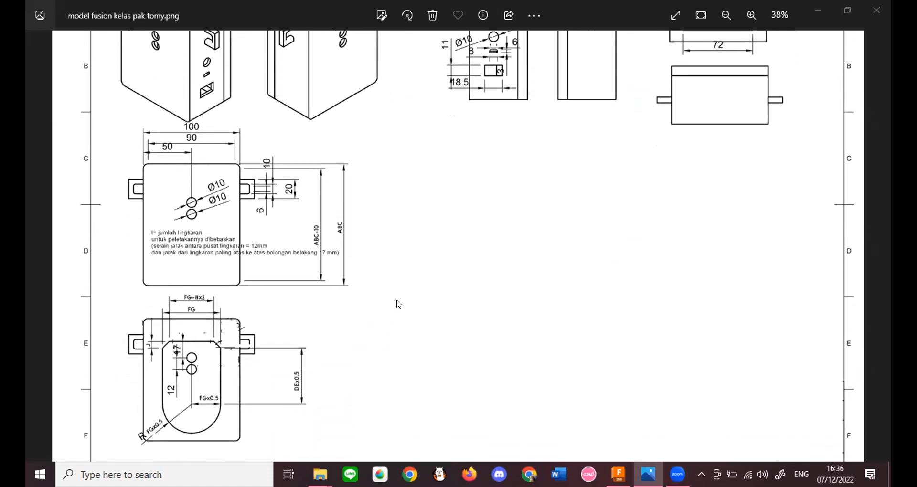
key("alt+Tab")
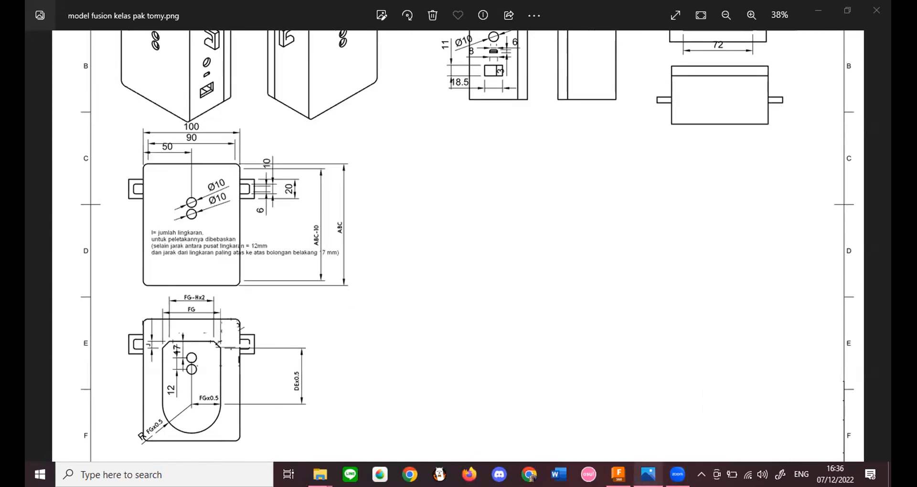
mouse_move(619, 474)
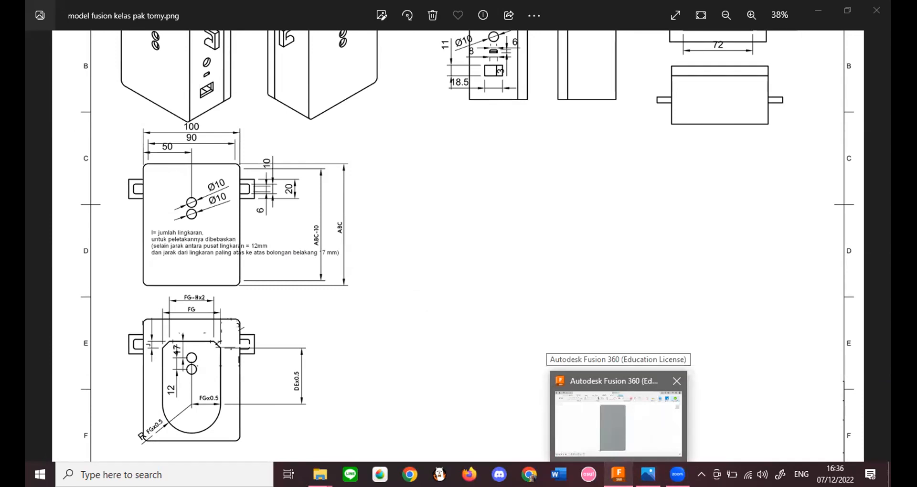
mouse_move(677, 474)
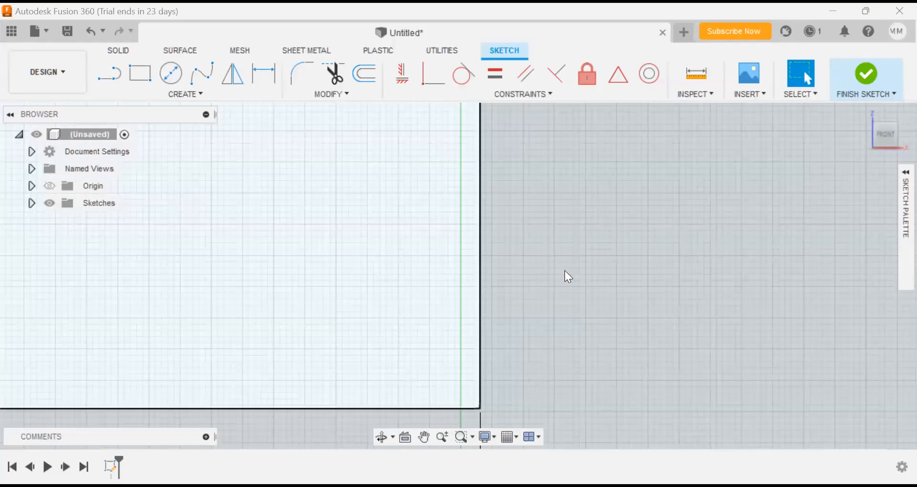
scroll(565, 252, "down", 3)
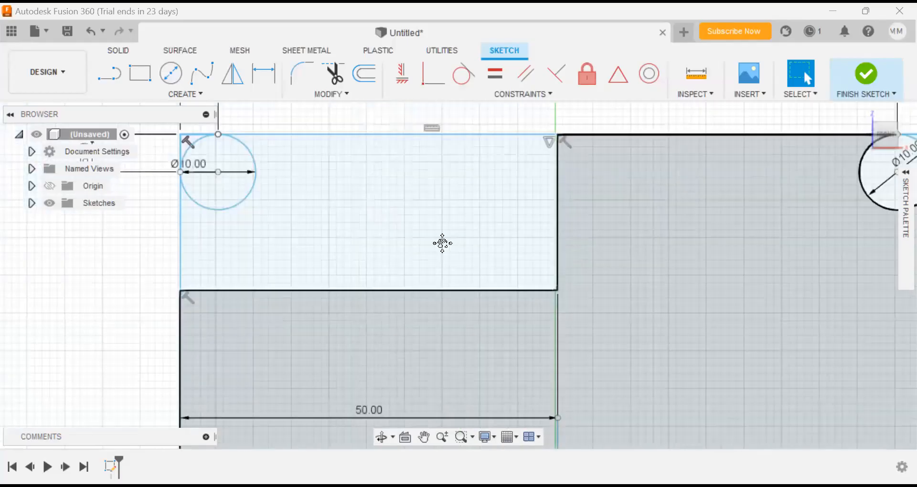
scroll(455, 125, "down", 2)
middle_click_drag(571, 126, 455, 125)
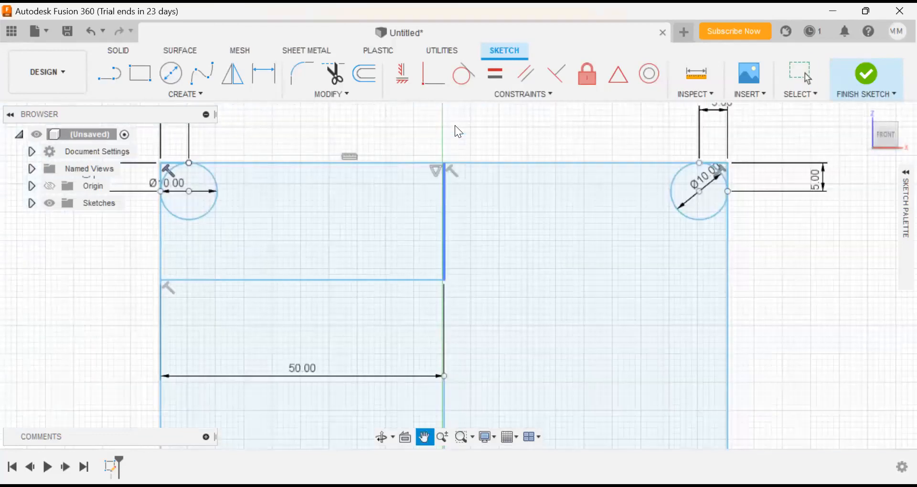
left_click(179, 75)
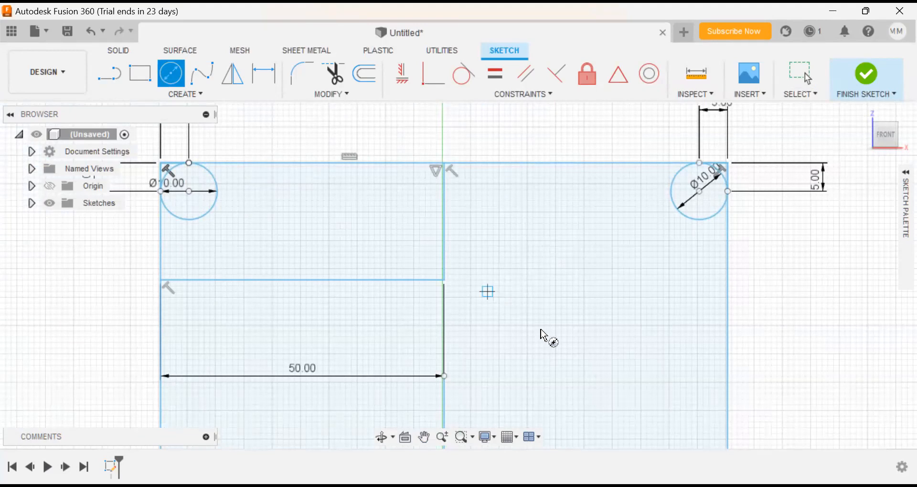
scroll(522, 323, "down", 3)
scroll(522, 323, "down", 1)
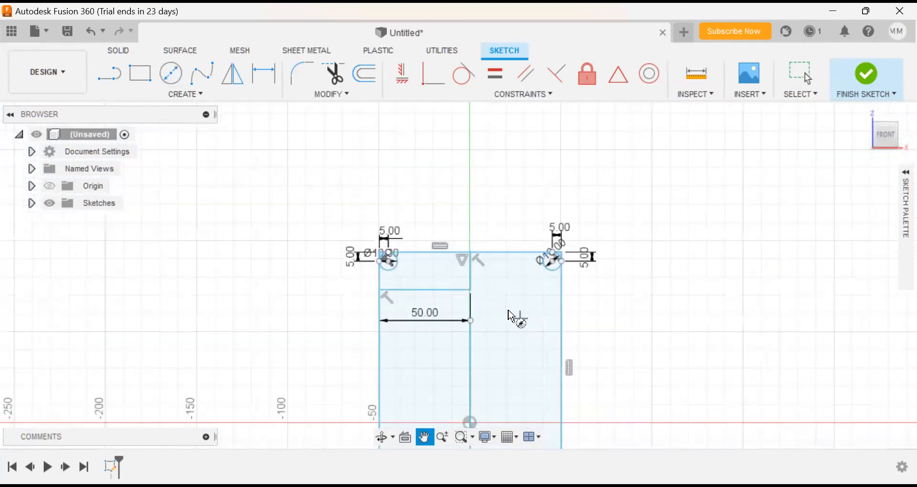
middle_click_drag(483, 292, 479, 292)
scroll(479, 293, "down", 1)
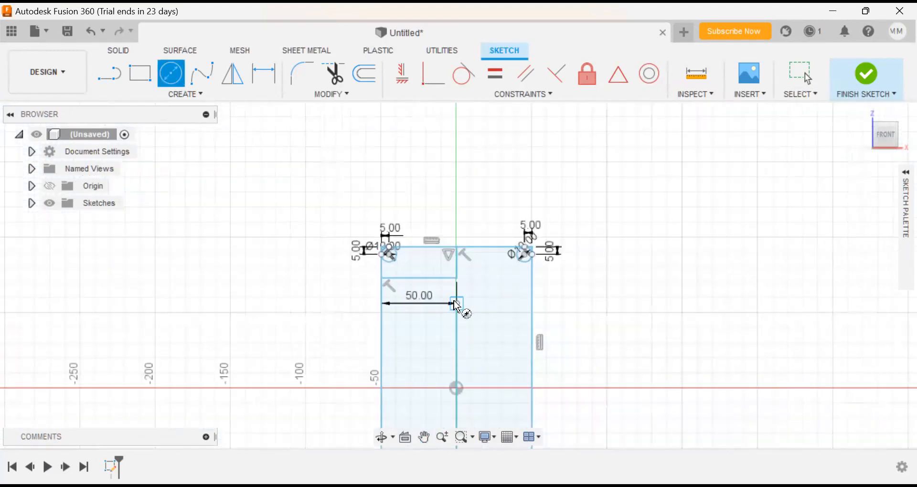
scroll(431, 302, "up", 2)
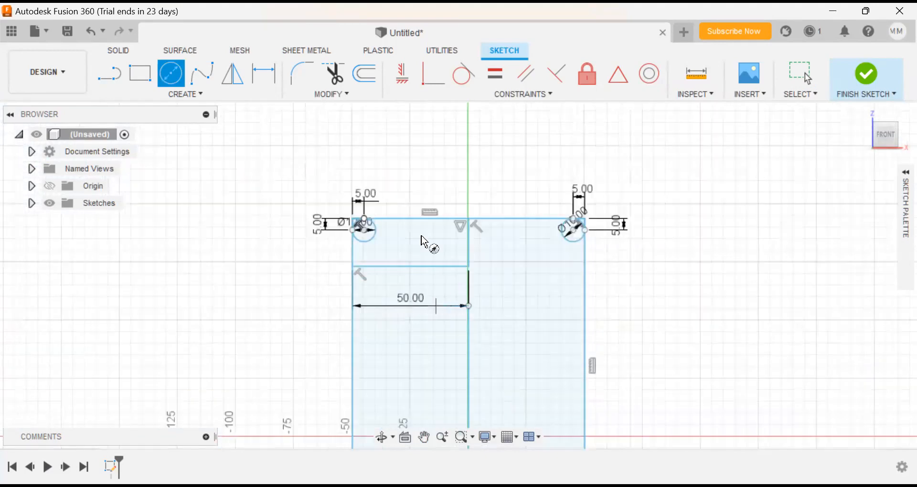
scroll(430, 302, "up", 2)
key("Escape")
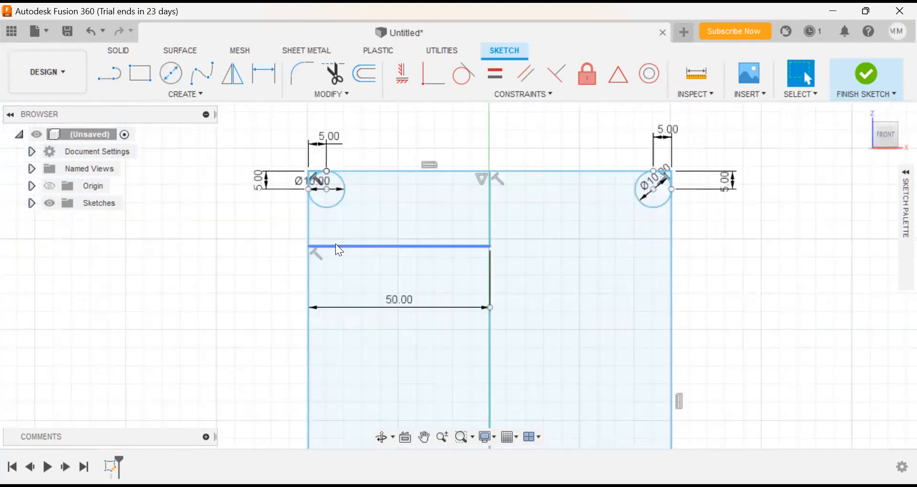
Step: Delete the short horizontal line and both vertical centre line segments inside the rectangle
left_click(396, 246)
key("Delete")
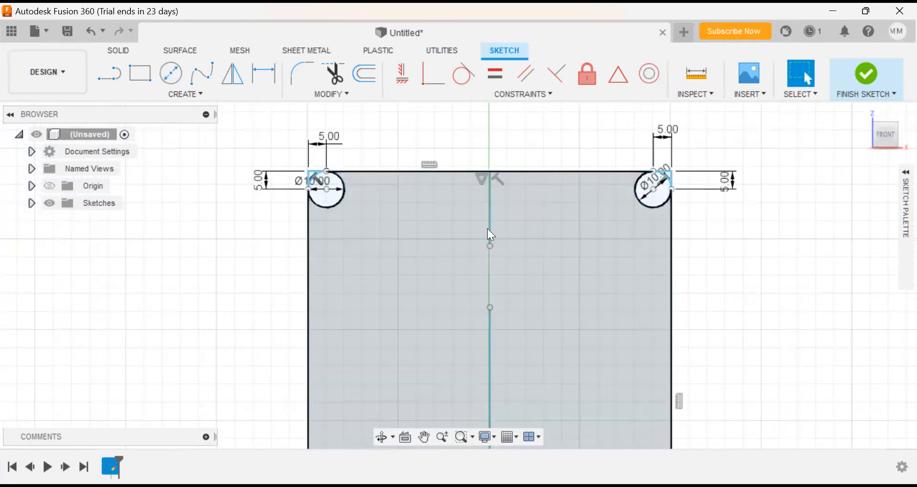
left_click(499, 237)
key("Delete")
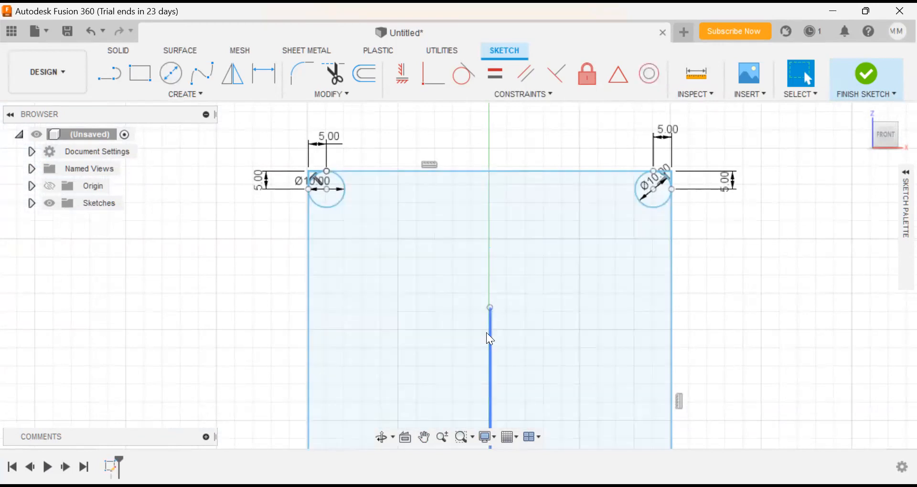
left_click(491, 338)
key("Delete")
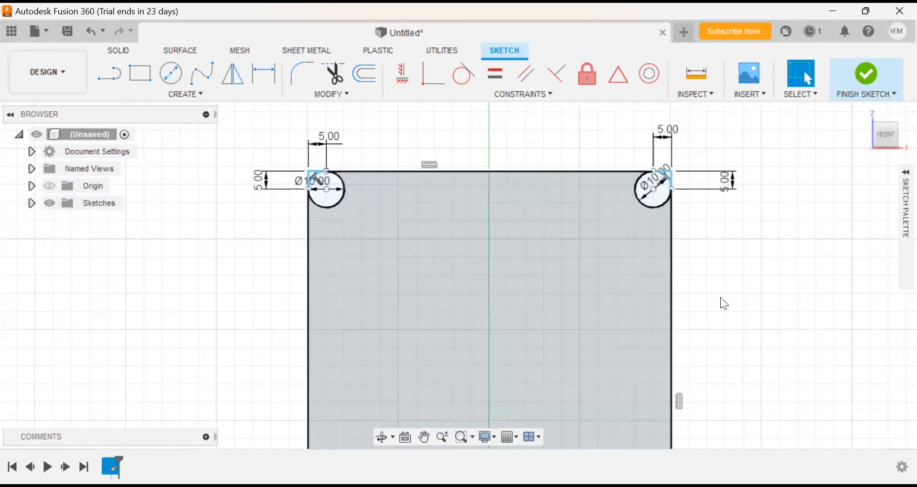
scroll(722, 308, "down", 3)
middle_click_drag(545, 217, 391, 117)
scroll(411, 253, "up", 4)
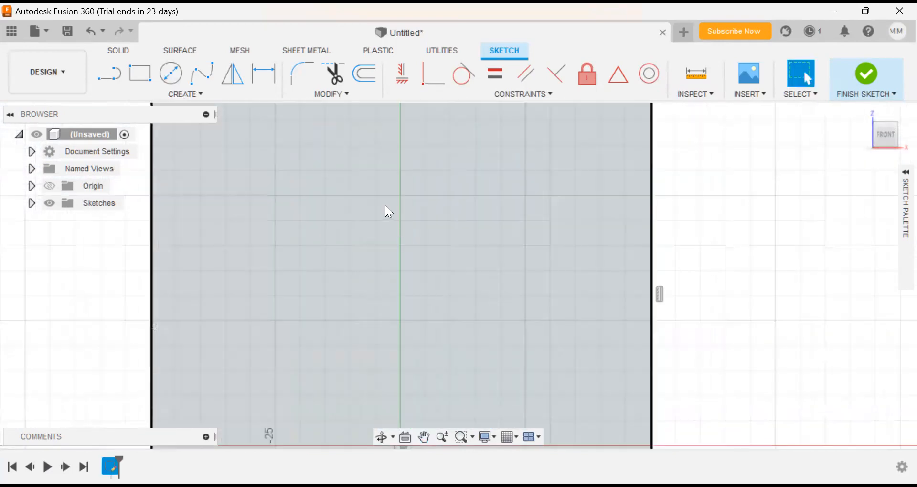
middle_click_drag(386, 210, 419, 421)
mouse_move(421, 161)
middle_mouse_down()
mouse_move(417, 290)
mouse_move(426, 275)
mouse_move(434, 287)
middle_mouse_up()
left_click(550, 230)
middle_click_drag(502, 159, 520, 138)
middle_click_drag(520, 184, 536, 139)
left_click(559, 223)
middle_click_drag(558, 223, 534, 158)
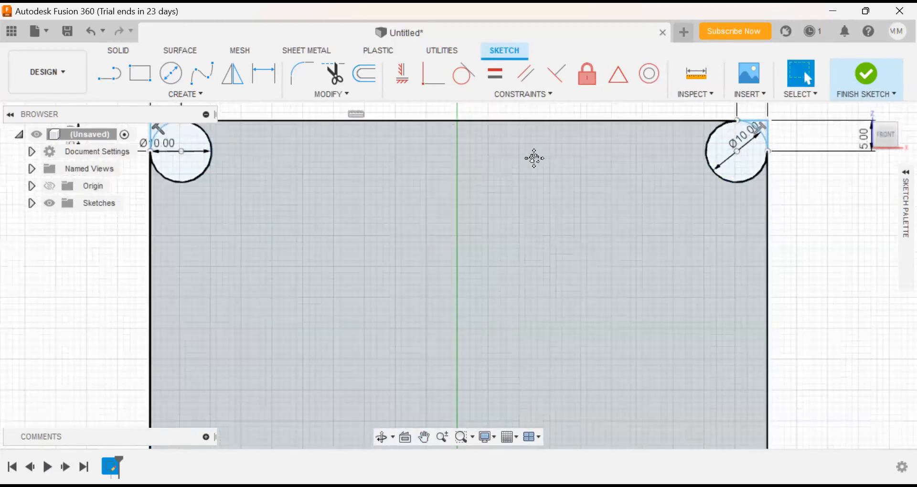
middle_click_drag(262, 166, 259, 204)
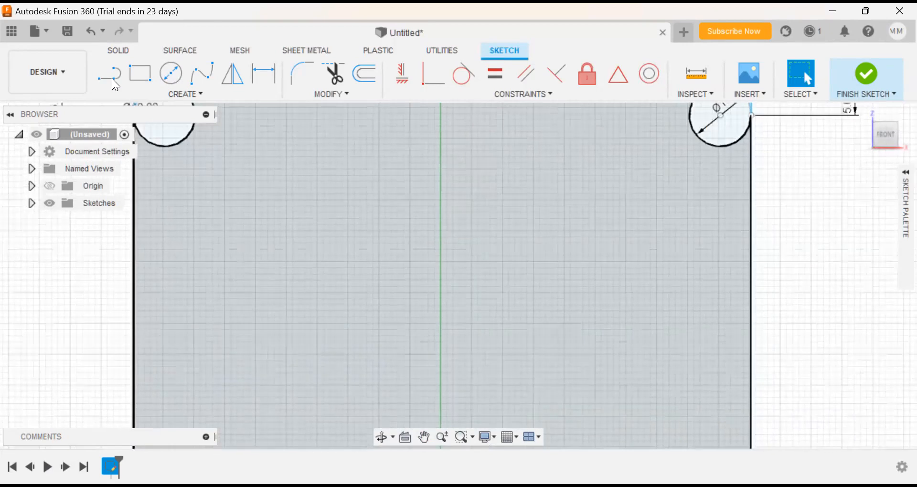
key("l")
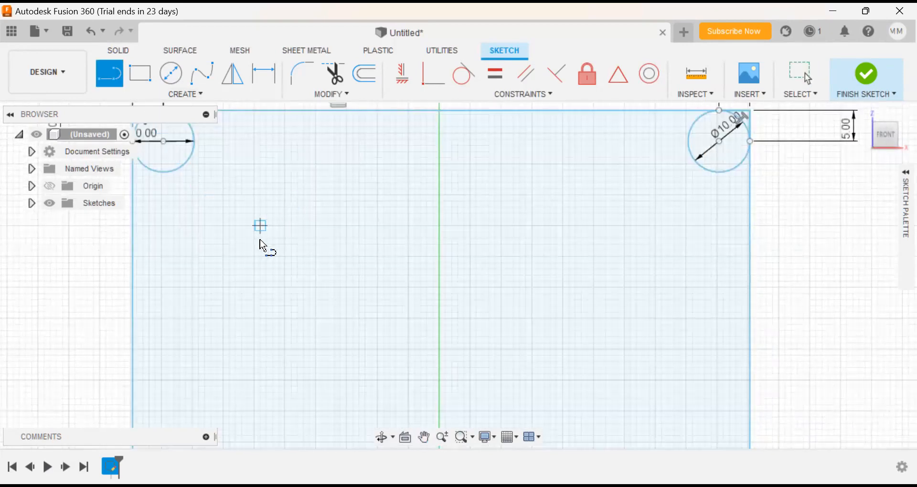
middle_click_drag(426, 163, 397, 149)
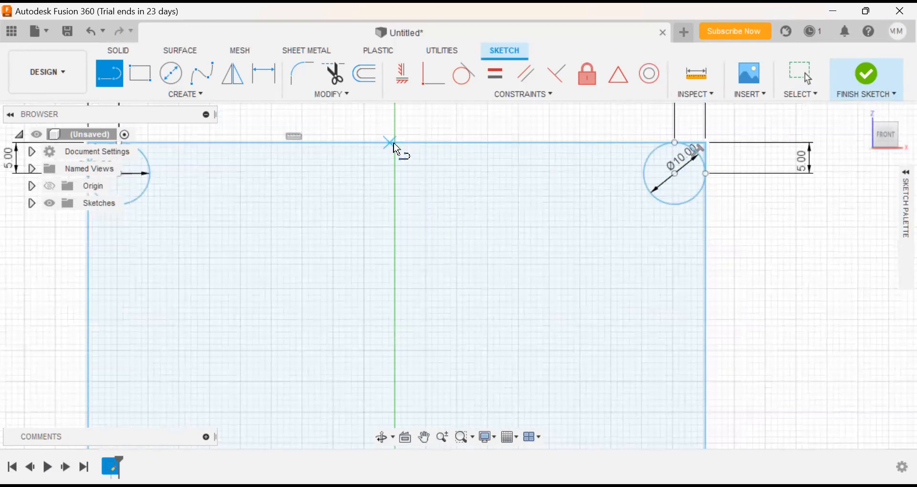
scroll(348, 184, "down", 1)
middle_click_drag(331, 213, 404, 177)
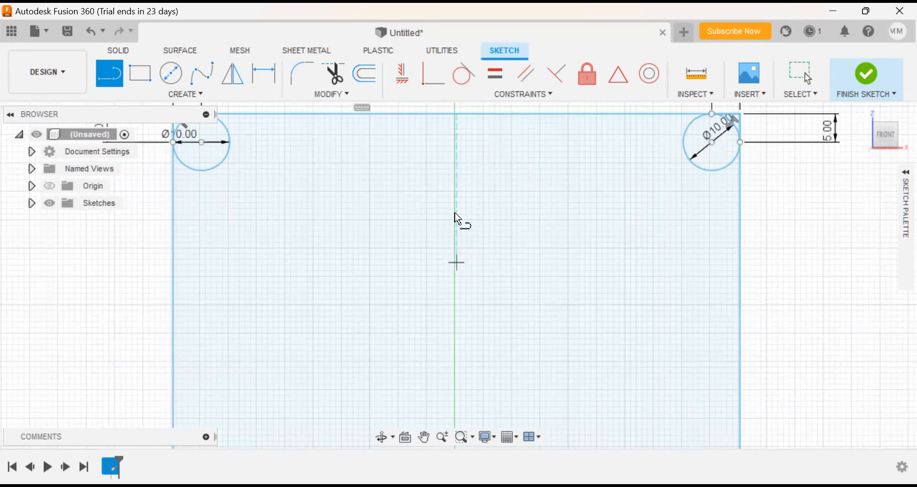
left_click(455, 234)
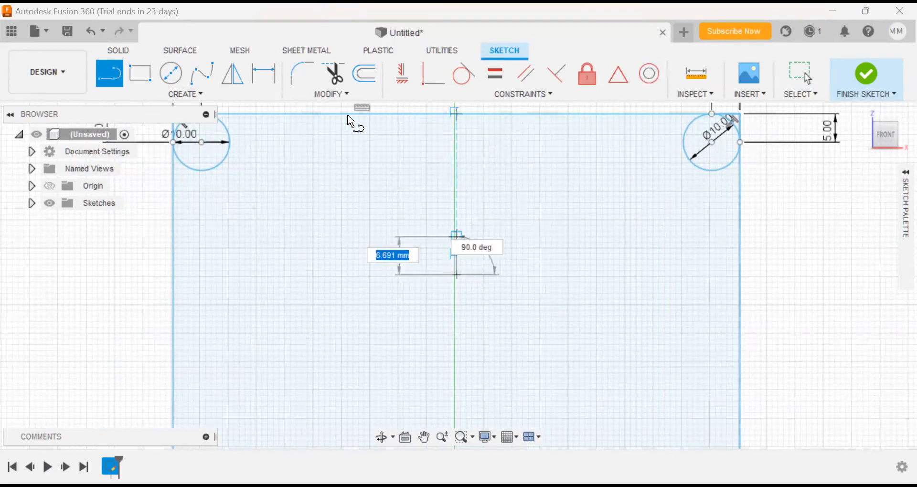
key("Escape")
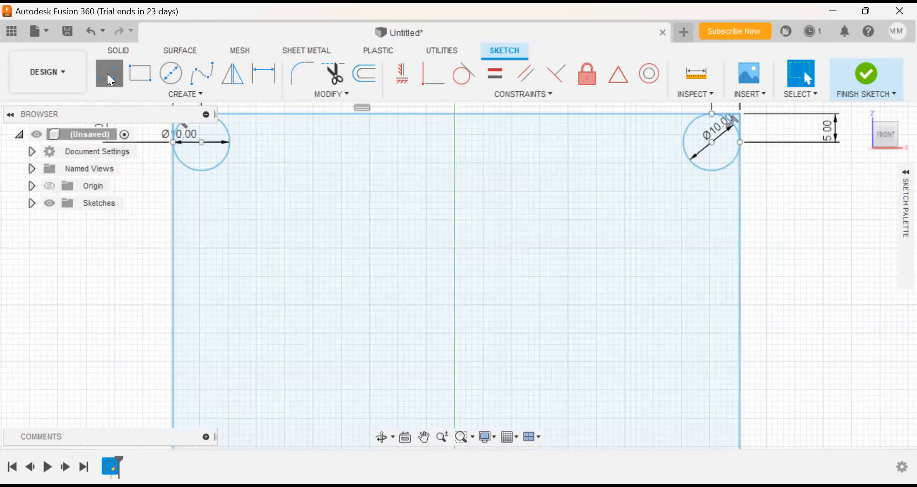
Step: Draw a vertical centre line from the midpoint of the rectangle's top edge to the midpoint of its bottom edge
left_click(110, 81)
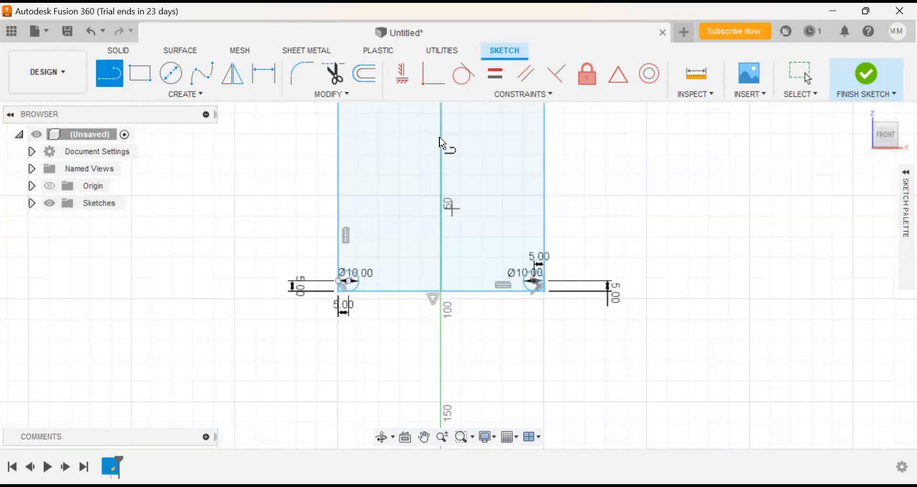
scroll(428, 191, "up", 3)
middle_click_drag(427, 200, 407, 340)
scroll(411, 236, "up", 2)
scroll(440, 222, "down", 5)
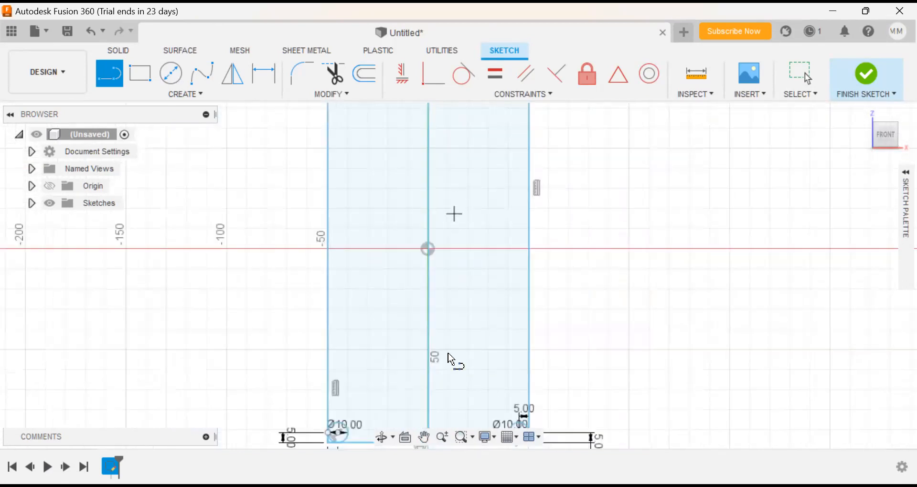
middle_click_drag(454, 213, 449, 290)
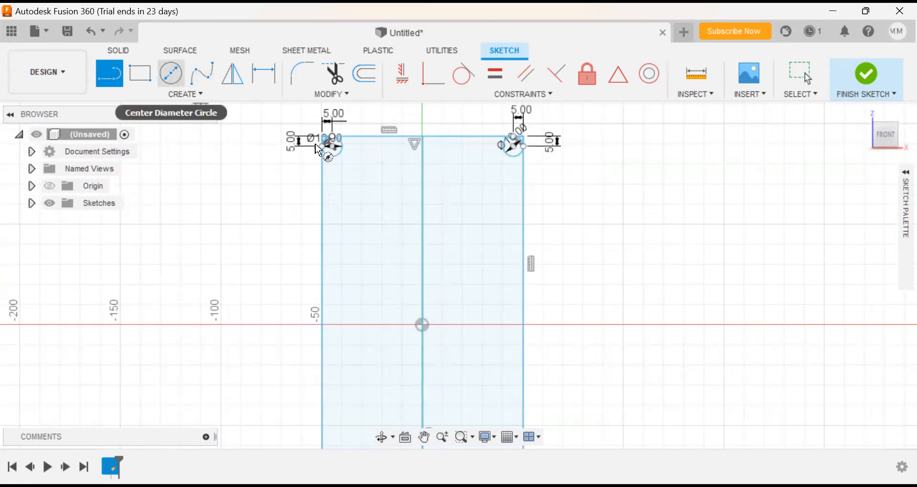
Step: Sketch a 10 mm diameter circle centred on the vertical centre line in the upper part of the rectangle
left_click(171, 76)
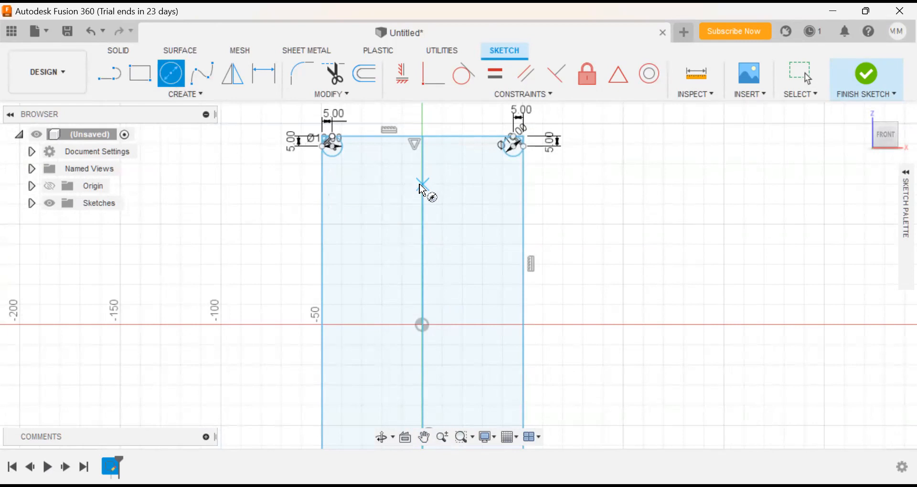
scroll(427, 186, "down", 2)
scroll(424, 187, "up", 5)
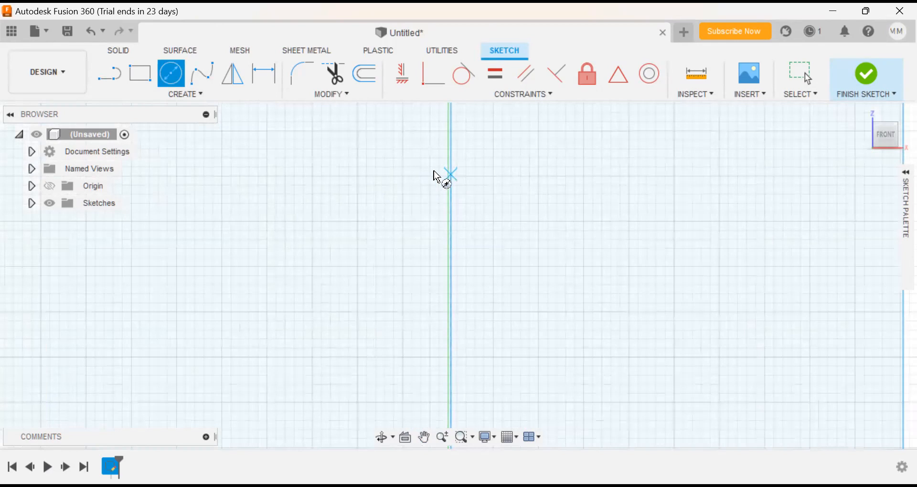
left_click(436, 176)
type("10")
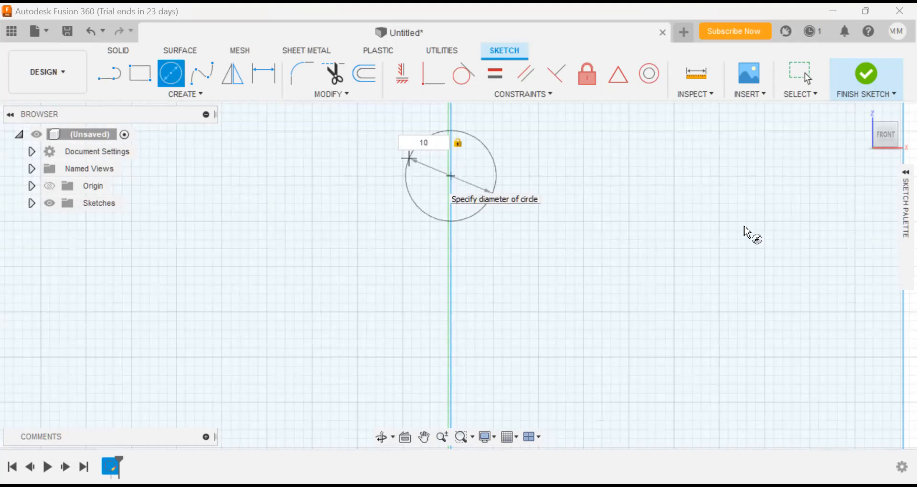
Step: Complete the circle on the plate's vertical centre line with a 10 mm diameter and finish the sketch
key("Return")
scroll(775, 200, "down", 2)
mouse_move(775, 200)
middle_mouse_down()
mouse_move(759, 218)
mouse_move(663, 231)
middle_mouse_up()
middle_click_drag(571, 249, 462, 245)
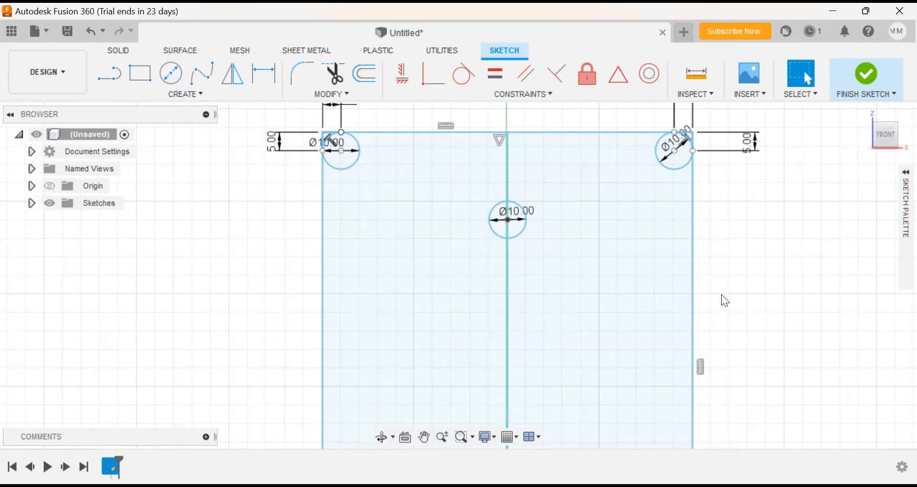
mouse_move(756, 268)
middle_mouse_down()
mouse_move(684, 244)
mouse_move(755, 219)
mouse_move(772, 227)
middle_mouse_up()
scroll(772, 227, "down", 1)
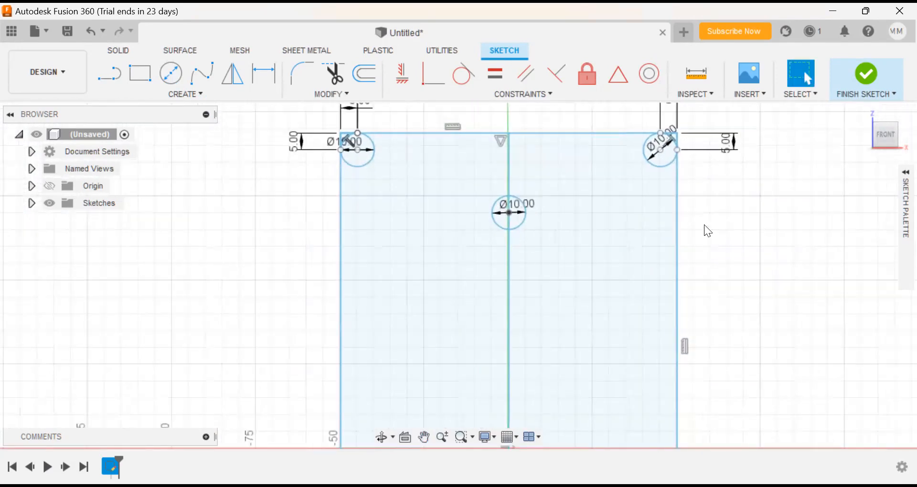
left_click(857, 75)
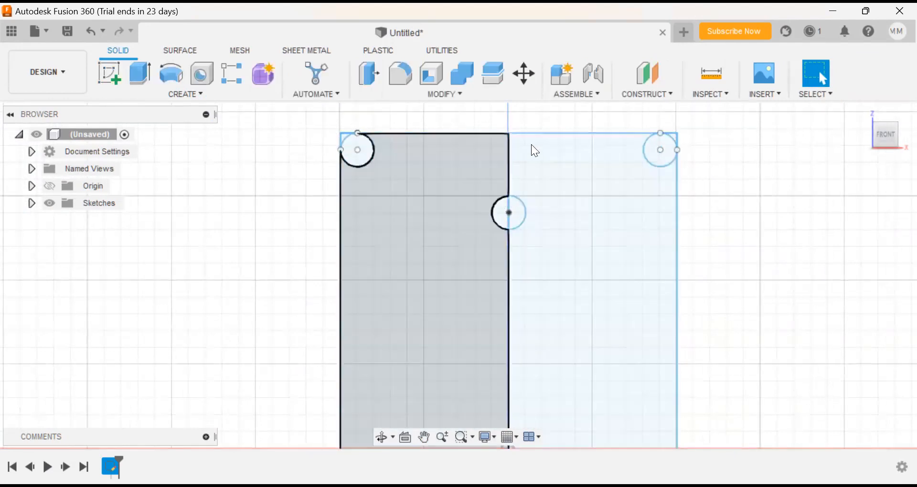
scroll(791, 227, "down", 2)
scroll(789, 222, "down", 2)
mouse_move(698, 215)
middle_mouse_down()
mouse_move(663, 166)
mouse_move(665, 188)
mouse_move(684, 206)
mouse_move(671, 209)
middle_mouse_up()
scroll(684, 202, "down", 1)
scroll(704, 217, "down", 2)
key("Escape")
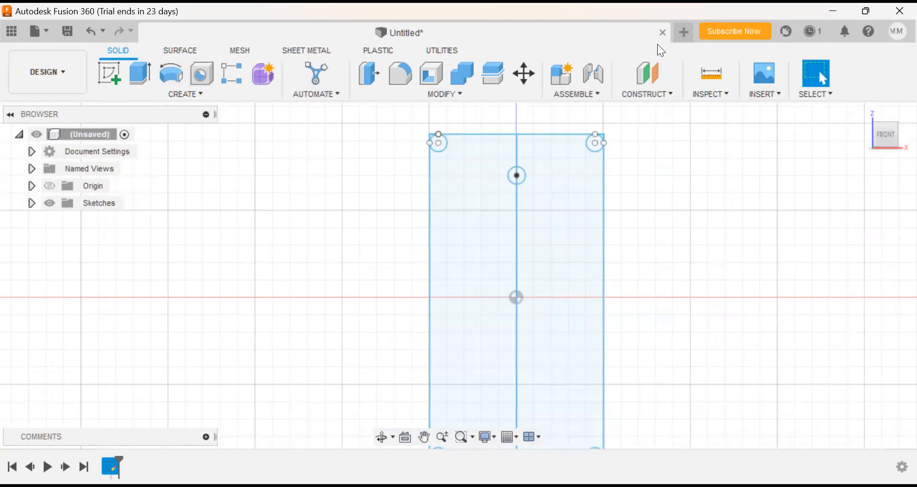
right_click(696, 163)
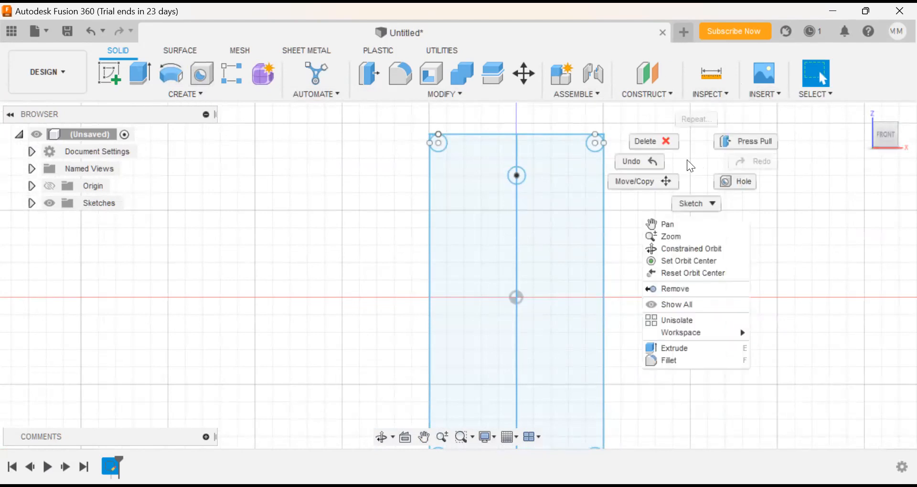
left_click(816, 173)
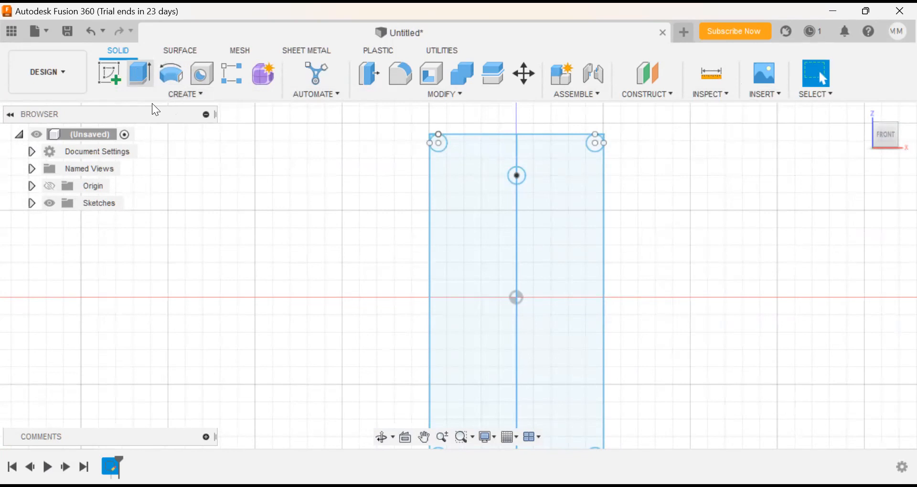
Step: Try to extrude both plate halves with the corner and centre circles 50 mm as a new body, and undo the extrusion
left_click(142, 81)
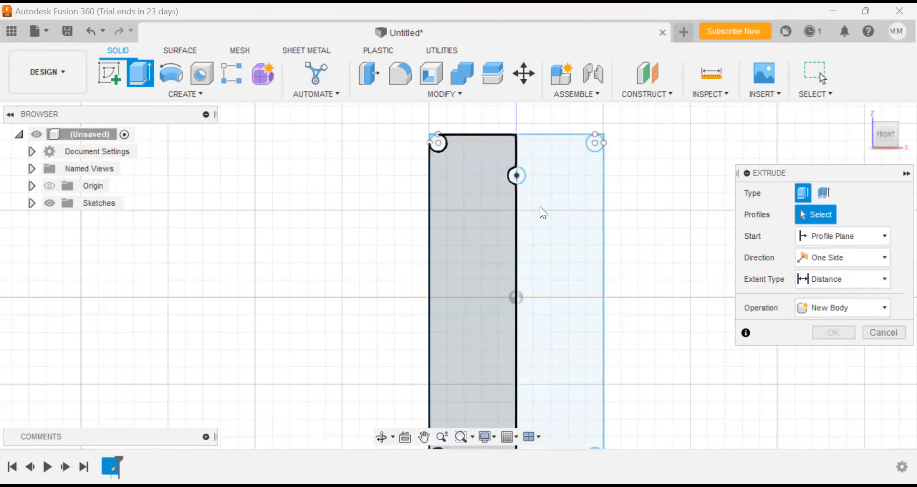
left_click(557, 205)
scroll(634, 165, "down", 2)
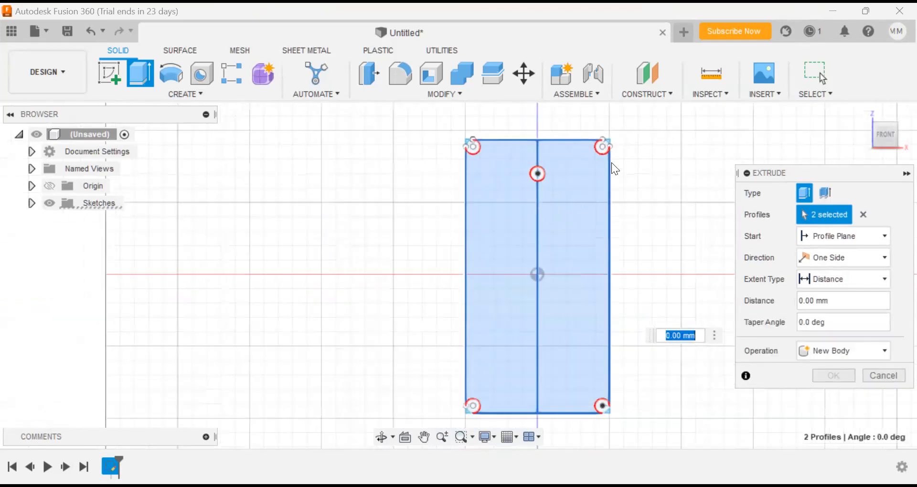
scroll(614, 165, "up", 3)
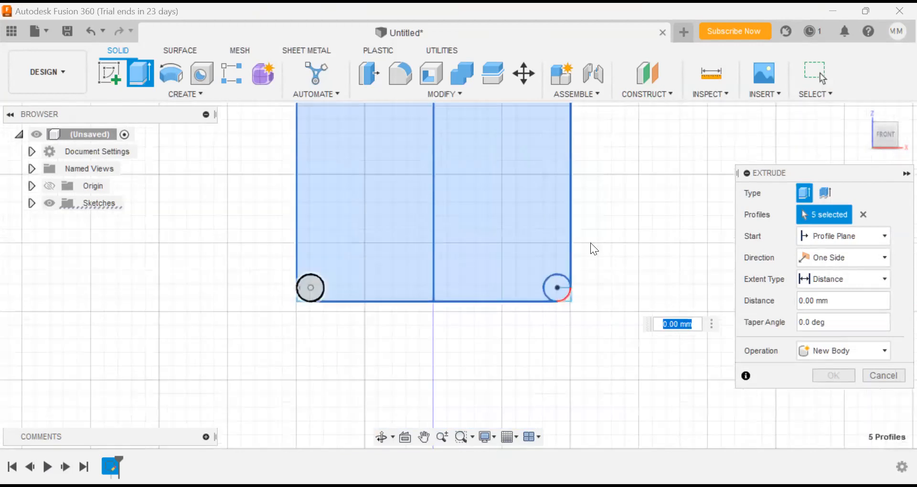
left_click(556, 288)
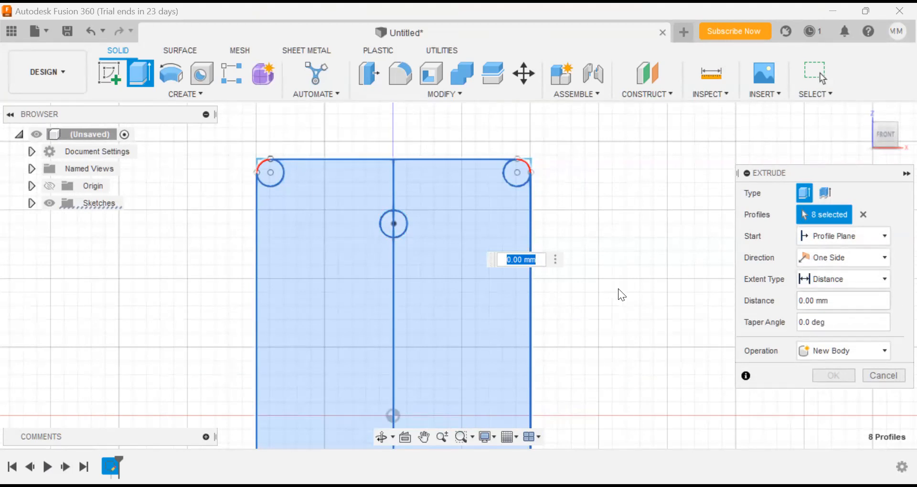
type("50")
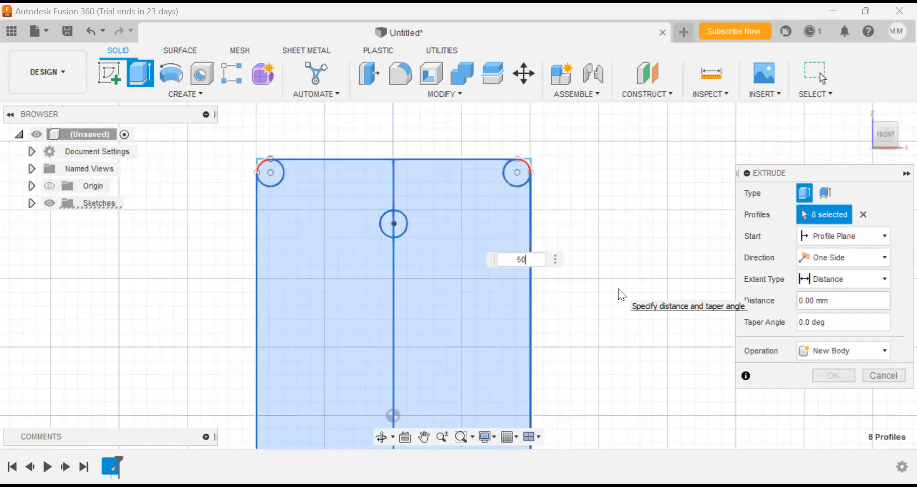
key("Return")
scroll(559, 339, "down", 1)
middle_click_drag(559, 338, 605, 169)
scroll(583, 260, "down", 1)
scroll(565, 271, "up", 1)
middle_click_drag(556, 213, 507, 372)
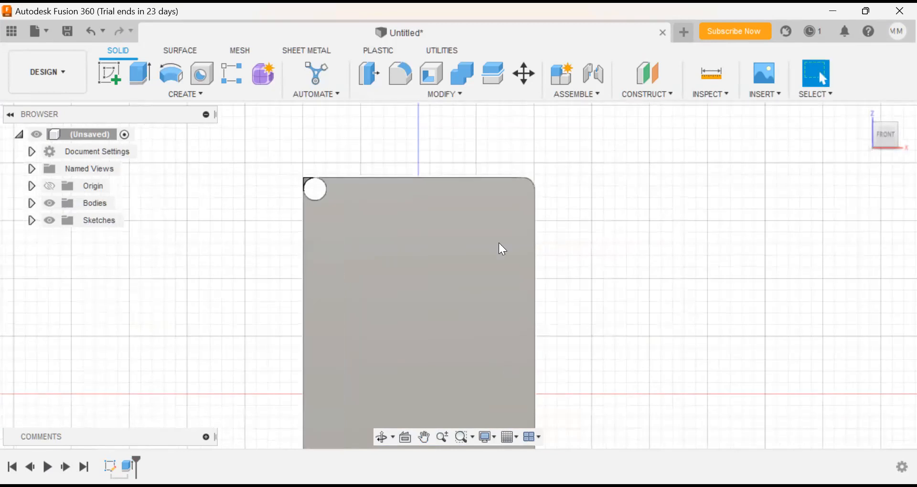
key("ctrl+z")
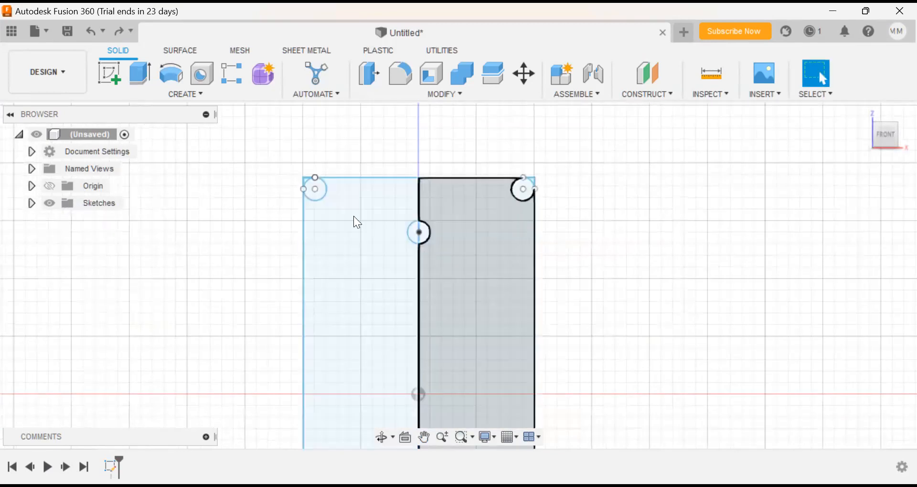
Step: Retry the 50 mm new-body extrusion with all eight plate and circle profiles selected, and undo it again
left_click(317, 191)
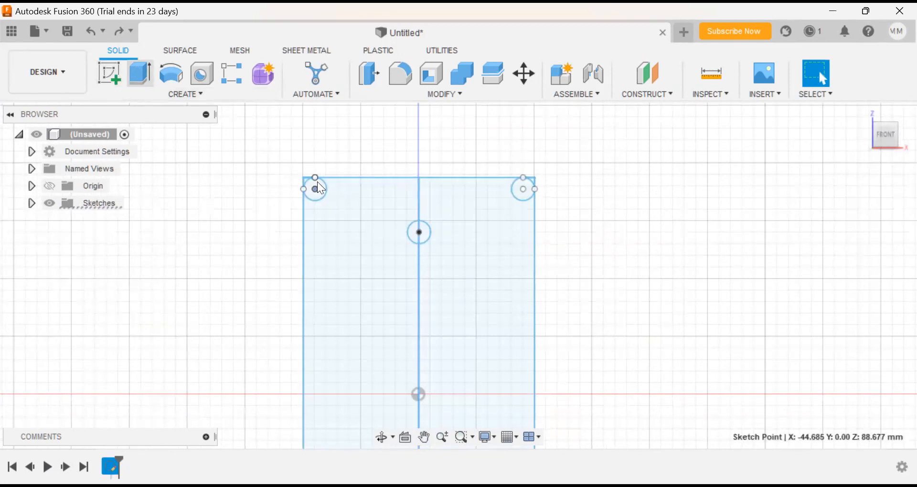
key("e")
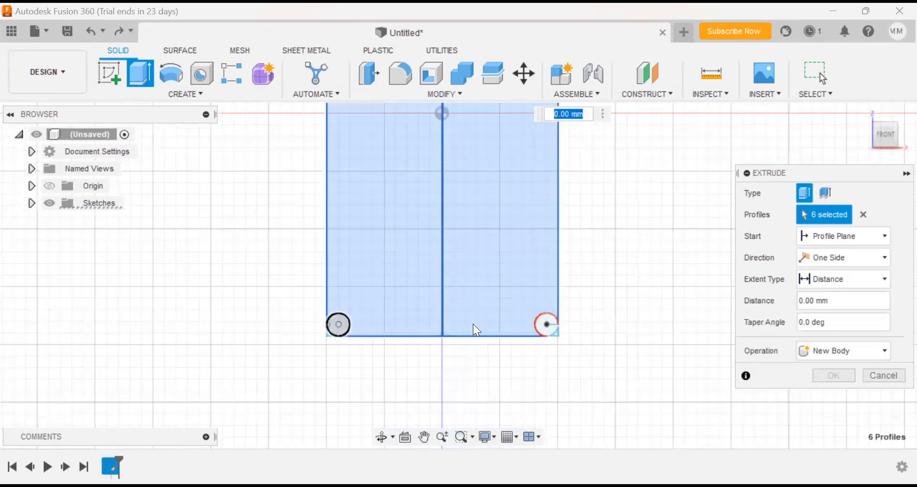
left_click(543, 316)
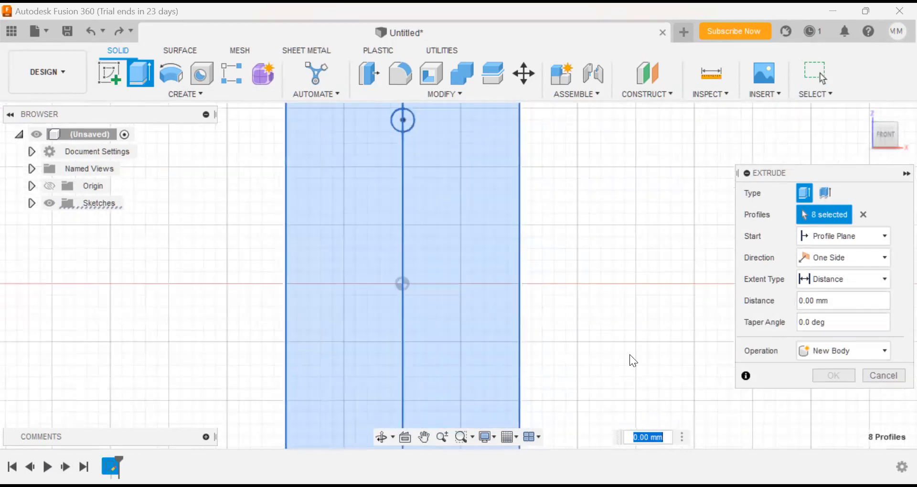
type("50")
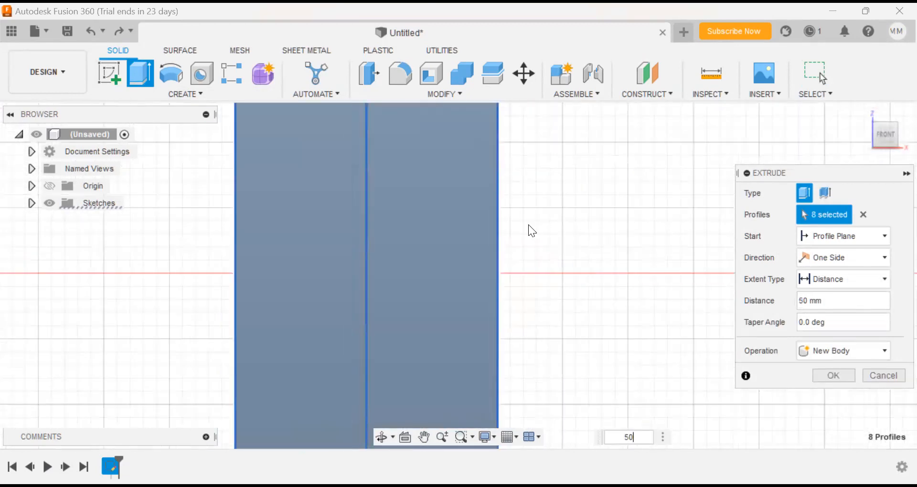
key("Return")
scroll(444, 234, "down", 4)
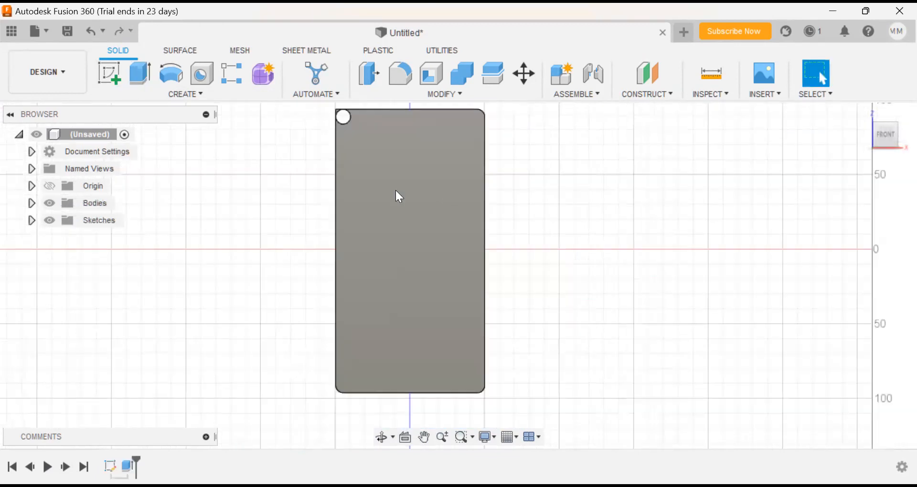
middle_click_drag(511, 188, 566, 183)
middle_click_drag(378, 248, 378, 223)
middle_click_drag(457, 172, 455, 173)
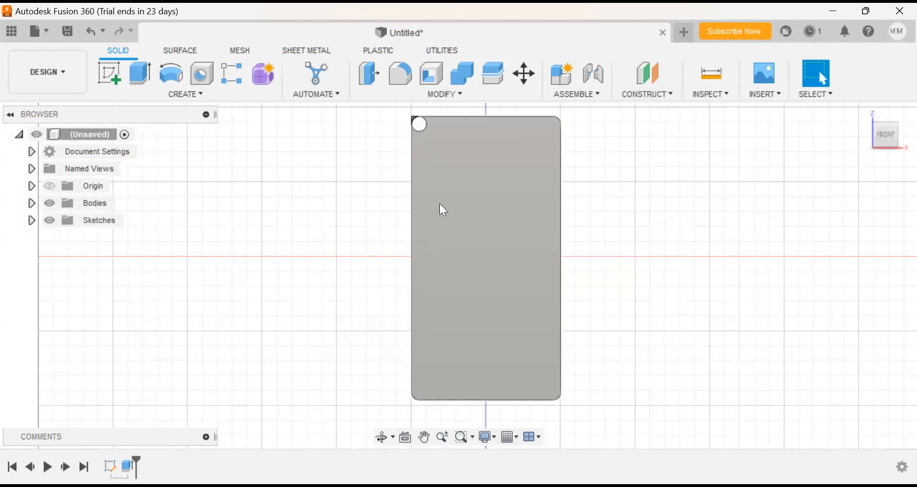
key("ctrl+z")
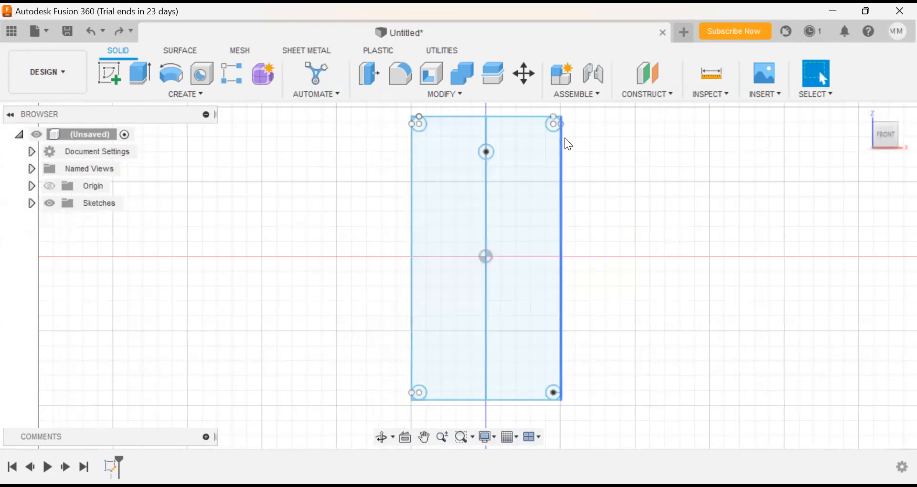
Step: Examine the circle in the plate's upper-left corner and where it touches the plate's edges
scroll(568, 137, "up", 5)
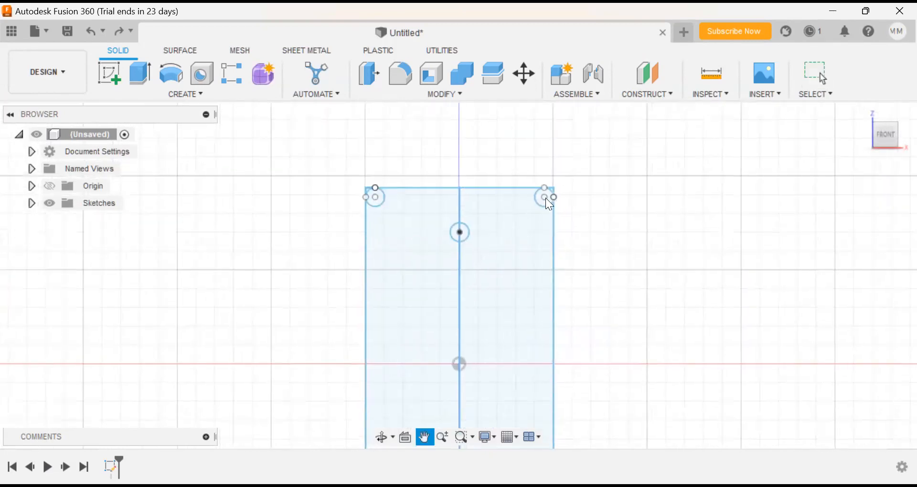
scroll(553, 206, "up", 4)
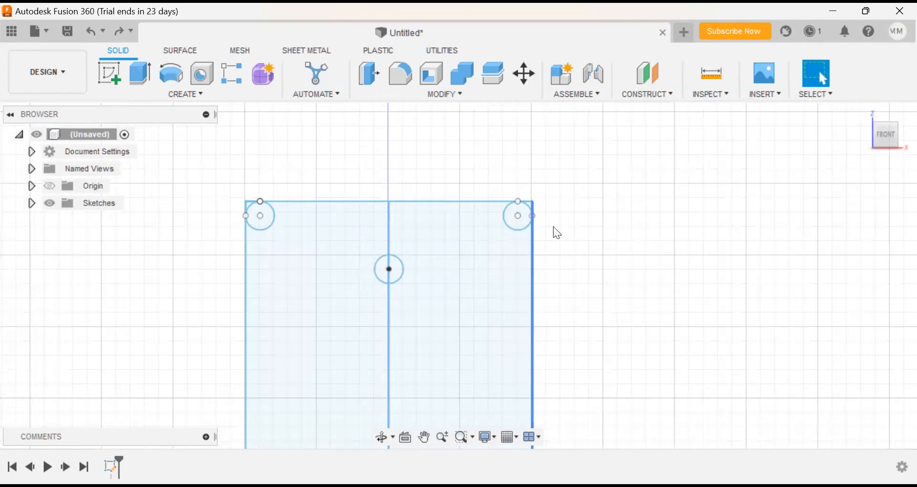
middle_click_drag(362, 241, 708, 235)
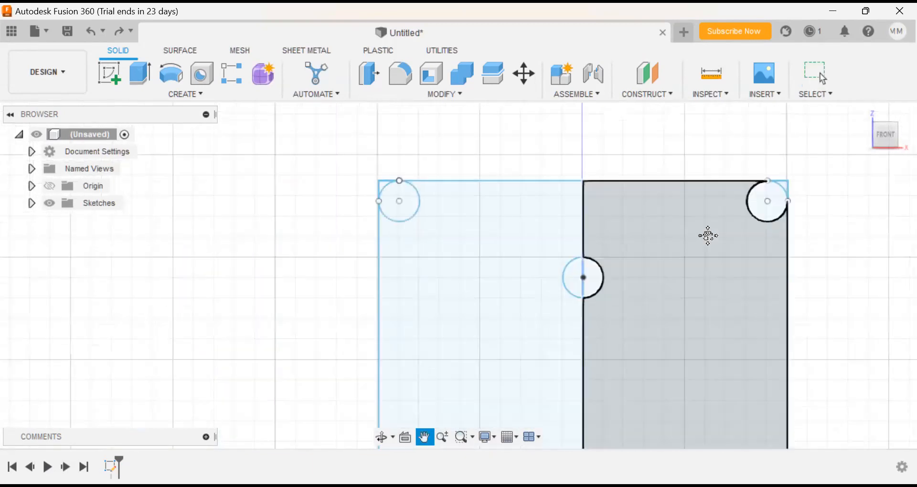
scroll(496, 204, "up", 4)
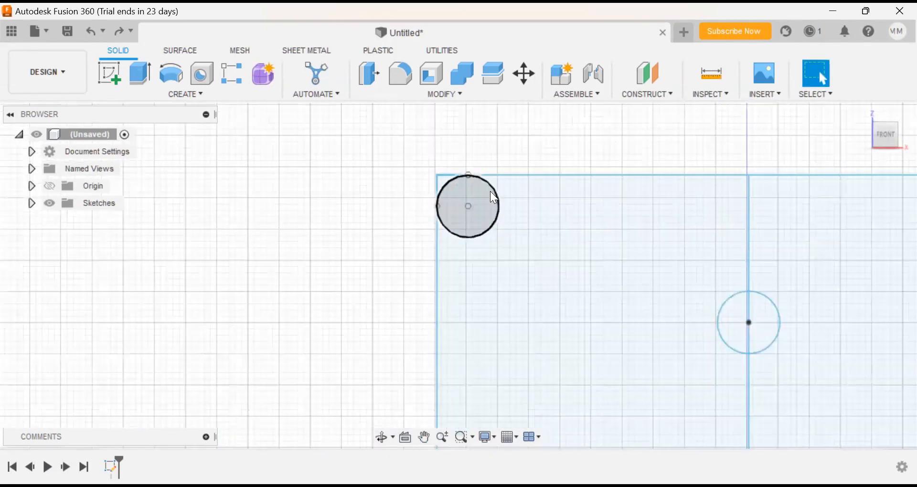
left_click(494, 225)
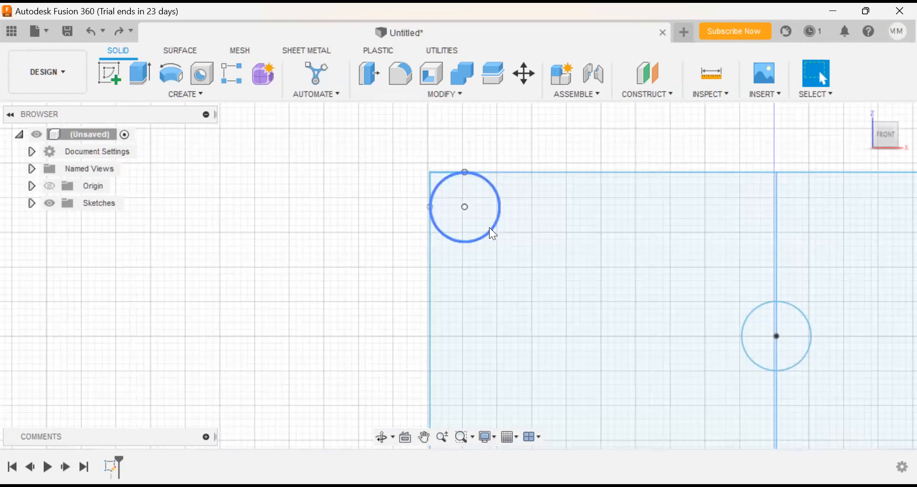
scroll(492, 229, "up", 1)
scroll(492, 232, "down", 2)
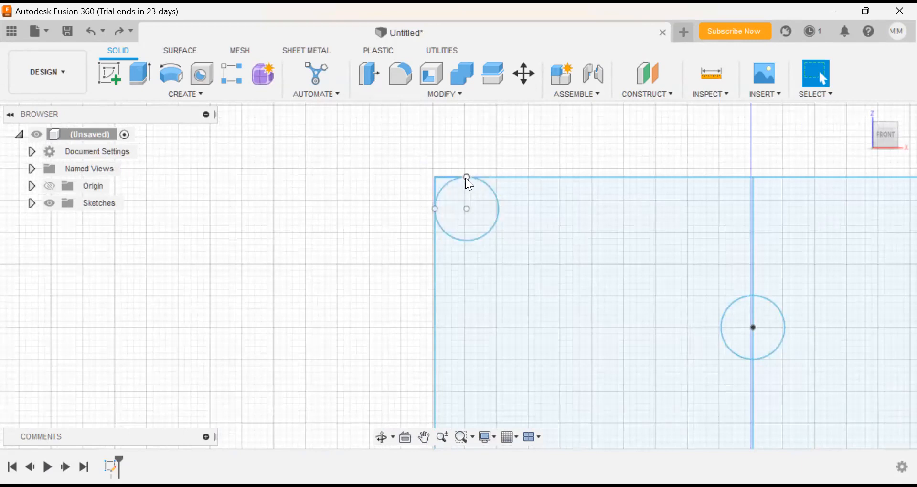
left_click(473, 239)
middle_click_drag(368, 344, 282, 98)
middle_click_drag(246, 328, 250, 115)
middle_click_drag(285, 386, 279, 266)
scroll(284, 242, "up", 4)
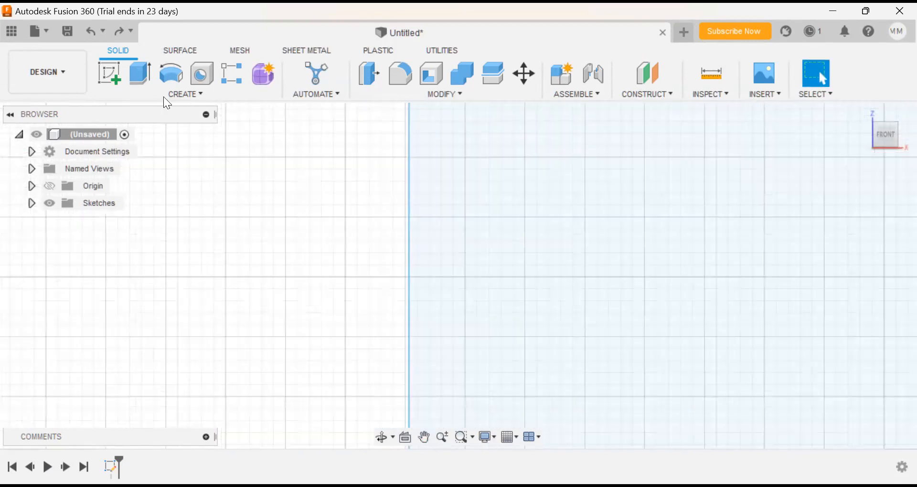
left_click(141, 73)
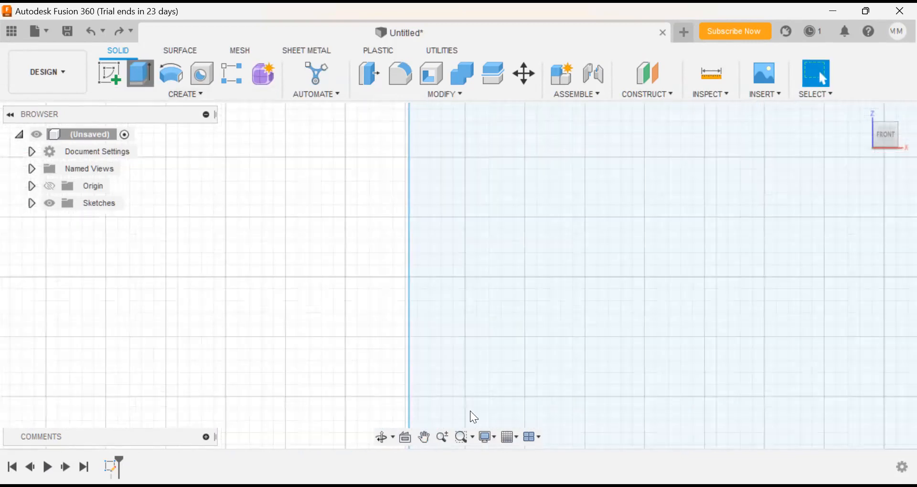
left_click(451, 428)
scroll(450, 350, "up", 2)
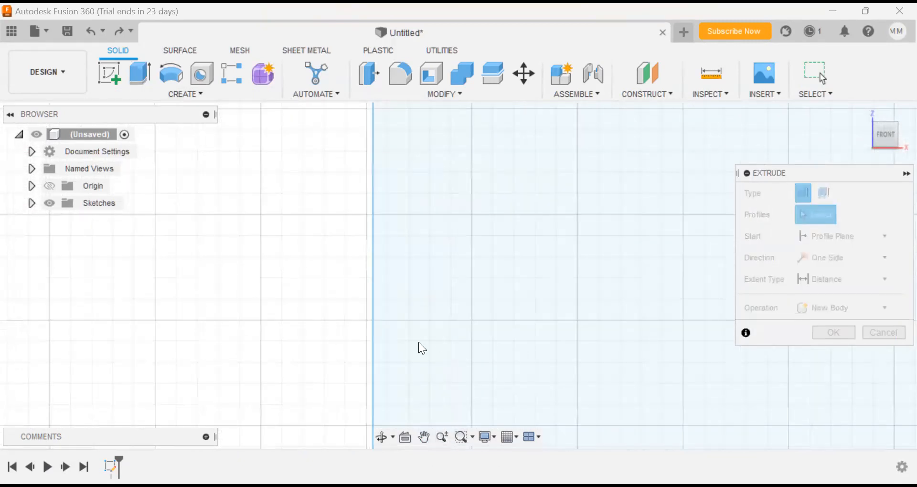
left_click_drag(420, 348, 288, 292)
right_click_drag(286, 290, 281, 277)
Step: Extrude the upper-left corner circle, both plate halves and the remaining circles 50 mm as one new body
scroll(350, 255, "down", 5)
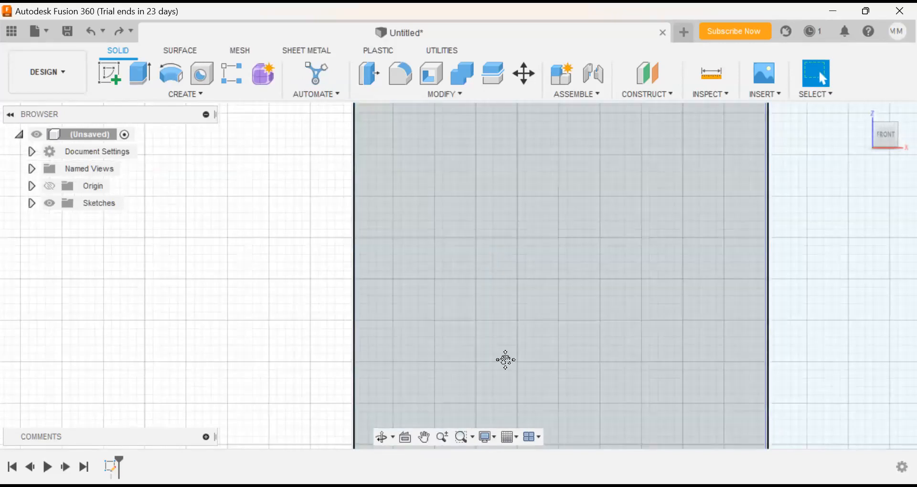
scroll(506, 360, "down", 2)
mouse_move(487, 346)
middle_mouse_down()
mouse_move(523, 173)
mouse_move(512, 280)
mouse_move(649, 193)
mouse_move(641, 432)
mouse_move(624, 350)
mouse_move(387, 191)
middle_mouse_up()
left_click(141, 73)
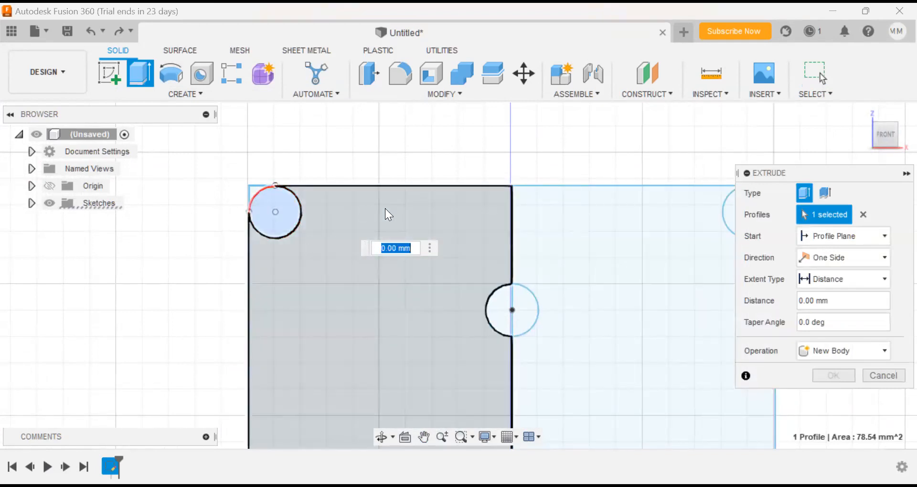
left_click(495, 430)
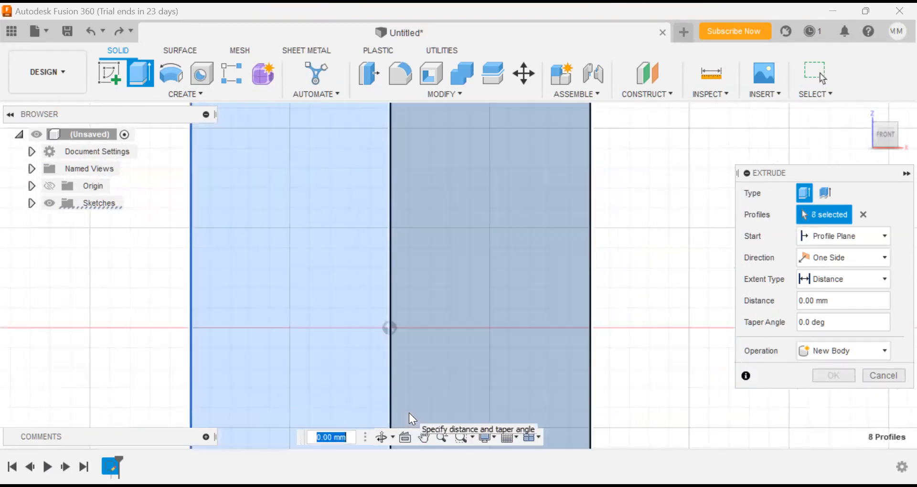
type("50")
middle_click_drag(493, 322, 556, 171)
middle_click_drag(451, 288, 450, 291)
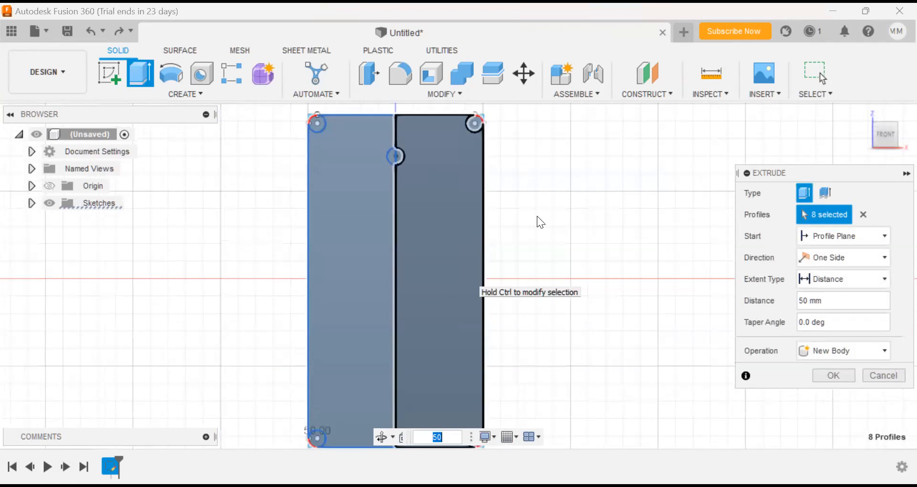
key("Return")
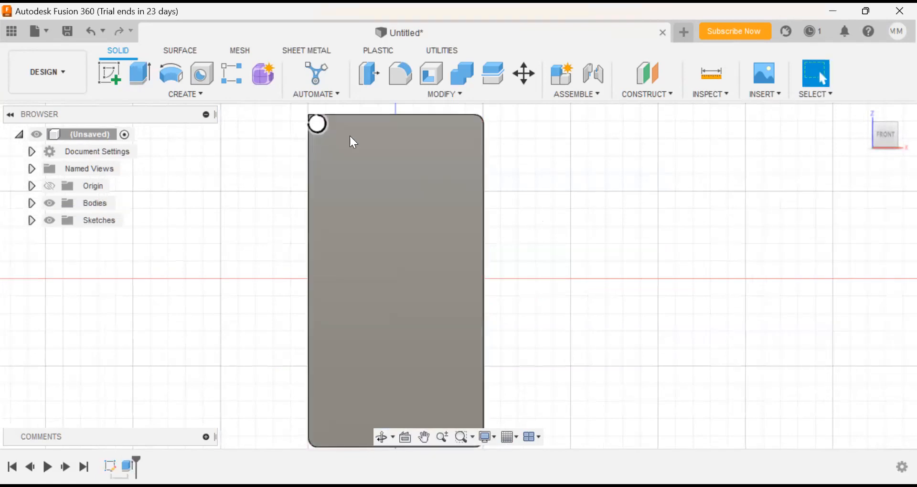
middle_click_drag(353, 253, 568, 127)
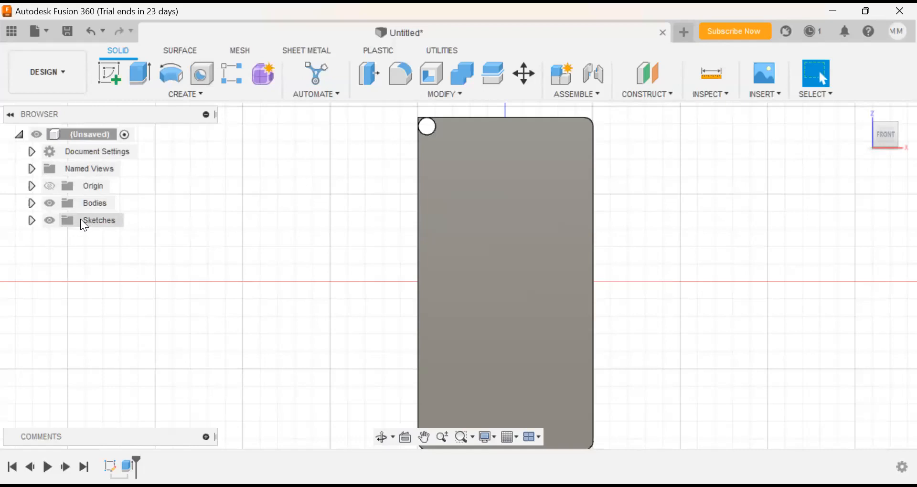
Step: Expand the bodies and sketches in the browser and make the plate sketch visible over the body
left_click(32, 220)
left_click(31, 220)
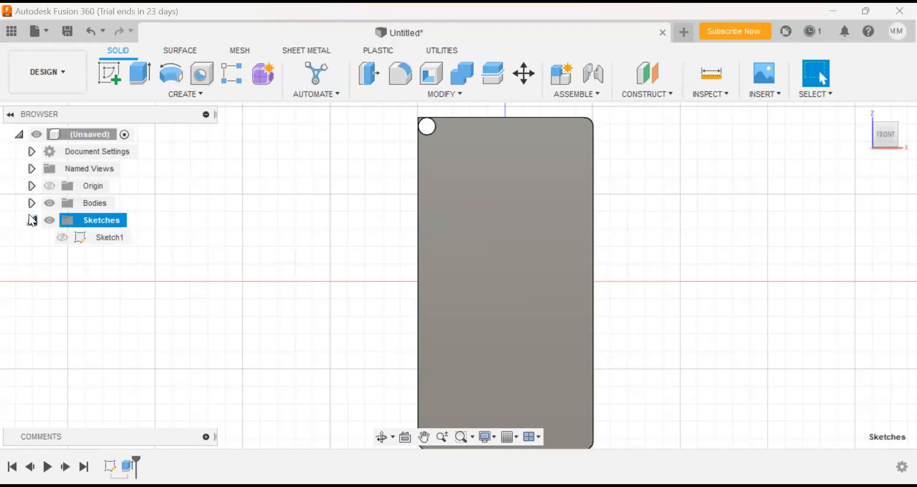
left_click(31, 202)
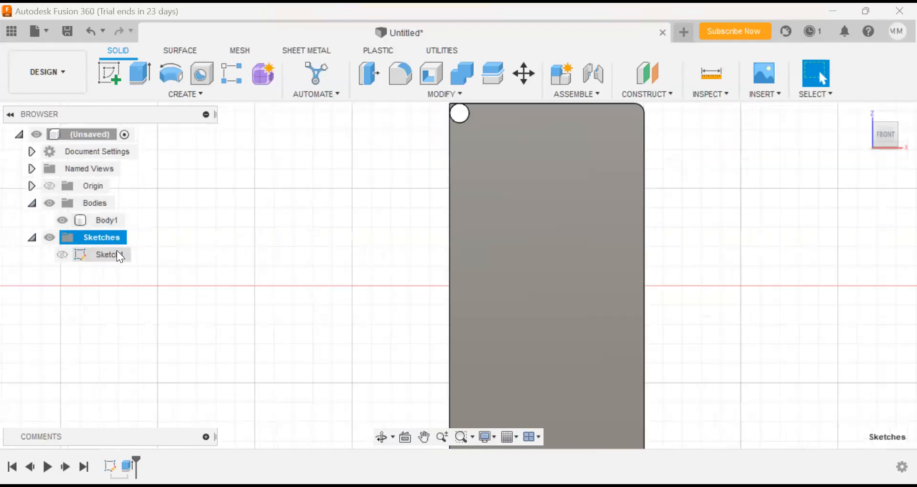
scroll(237, 276, "down", 3)
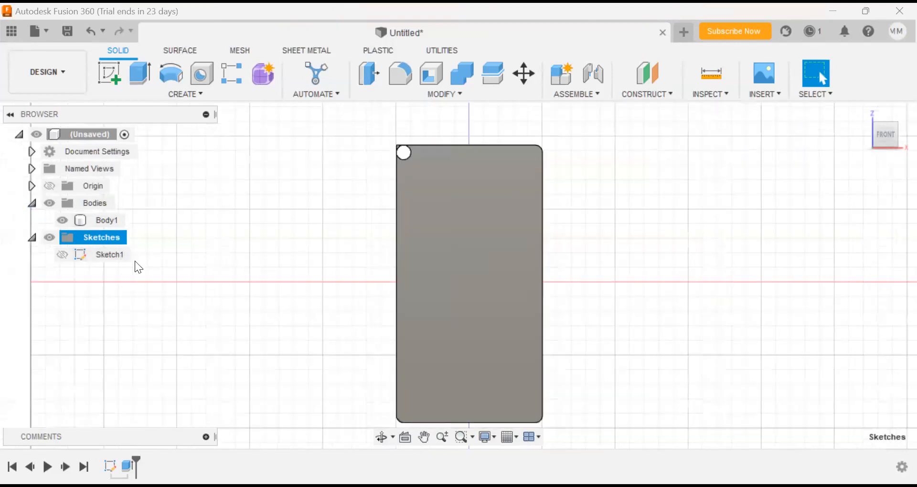
left_click(95, 254)
left_click(100, 254)
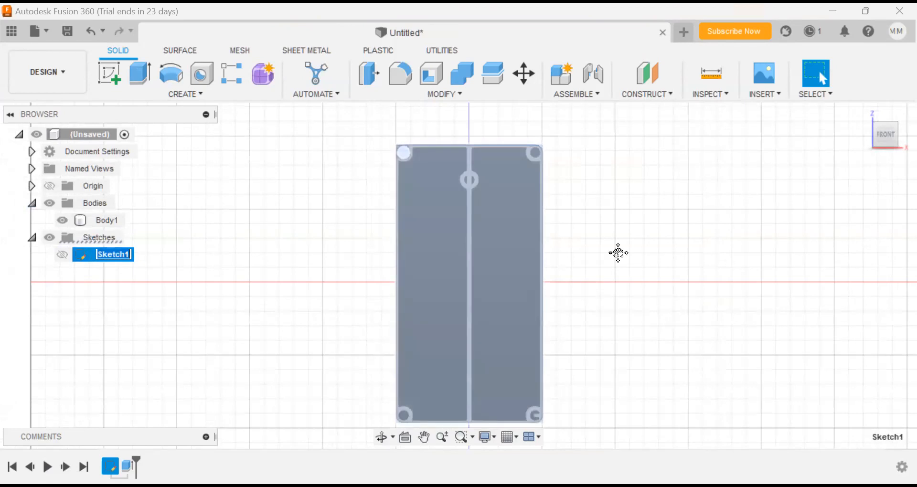
middle_click_drag(618, 253, 576, 213)
left_click(64, 255)
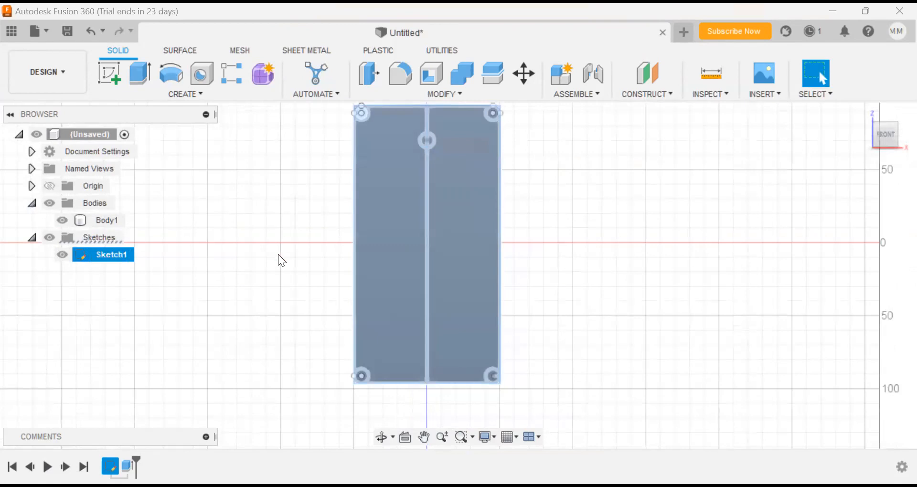
left_click(280, 209)
mouse_move(313, 160)
middle_mouse_down()
mouse_move(274, 201)
mouse_move(276, 192)
middle_mouse_up()
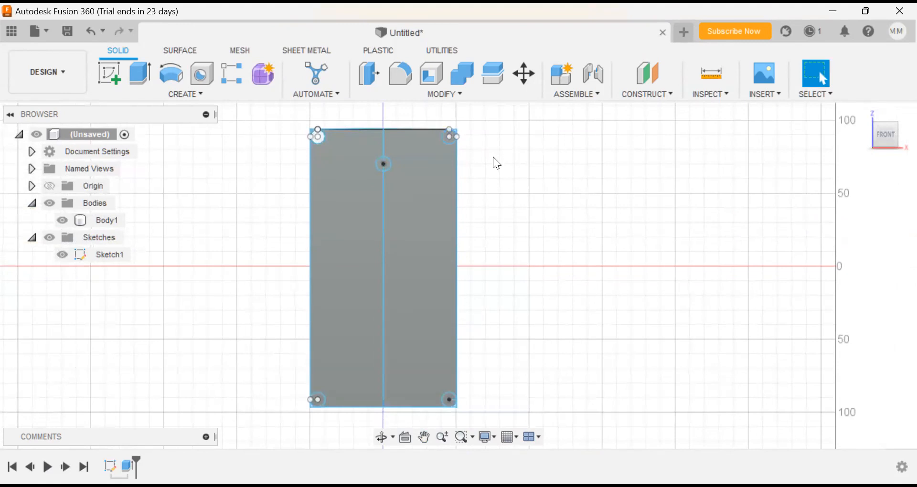
Step: Extrude the circle in the plate's upper-left corner to fill the round hole there
scroll(460, 165, "up", 2)
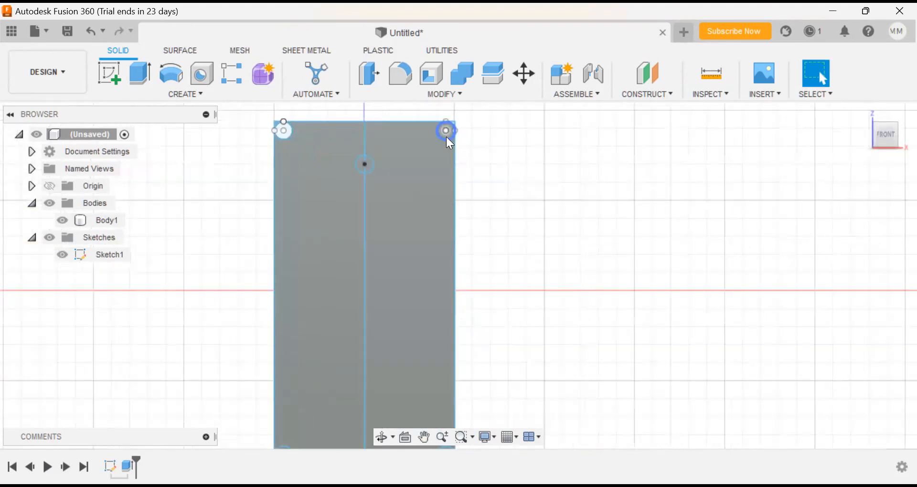
left_click(136, 76)
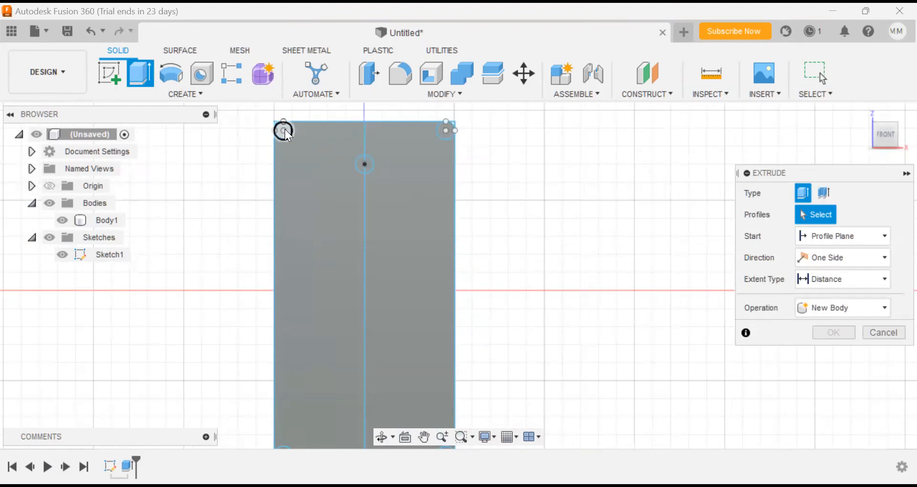
left_click(352, 274)
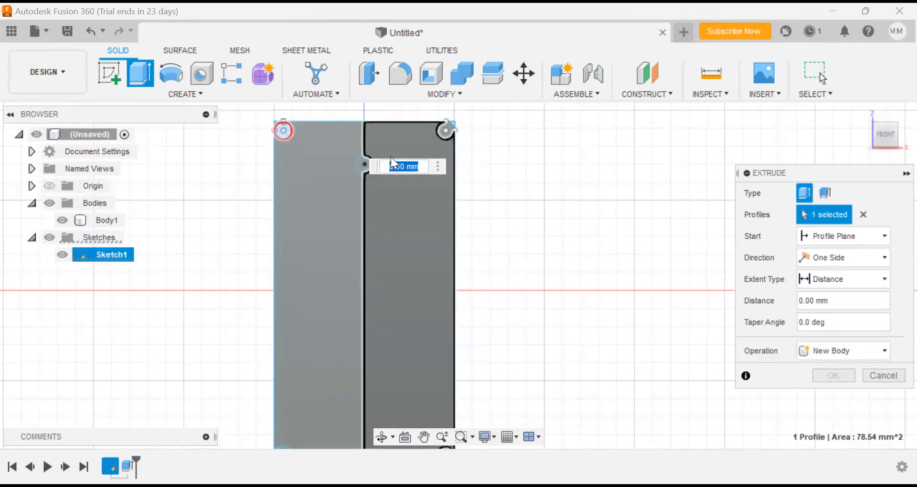
key("Escape")
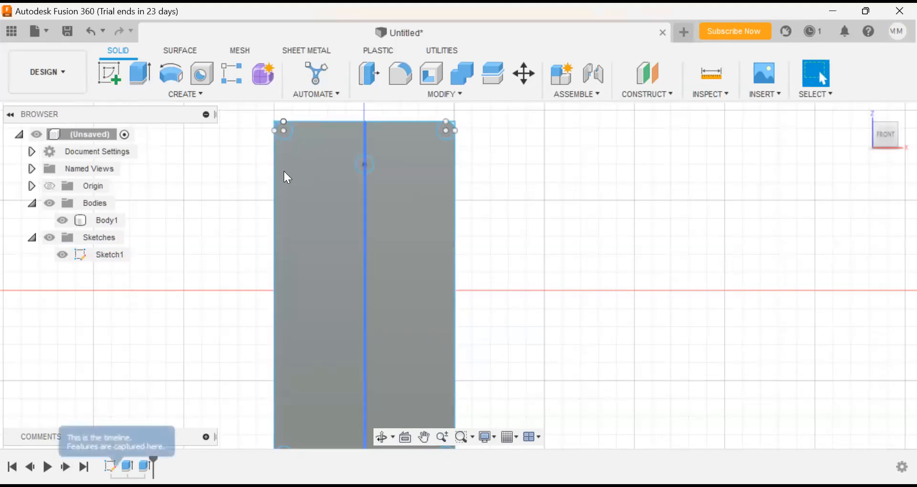
middle_click_drag(263, 179, 297, 154)
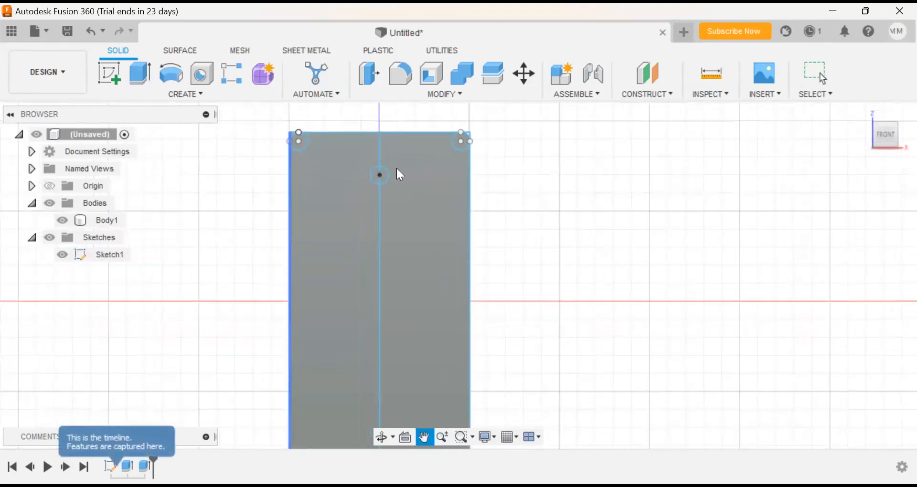
Step: Cut away the small profile outside the circle at the plate's upper-left corner with a 50 mm extrusion
scroll(448, 213, "down", 1)
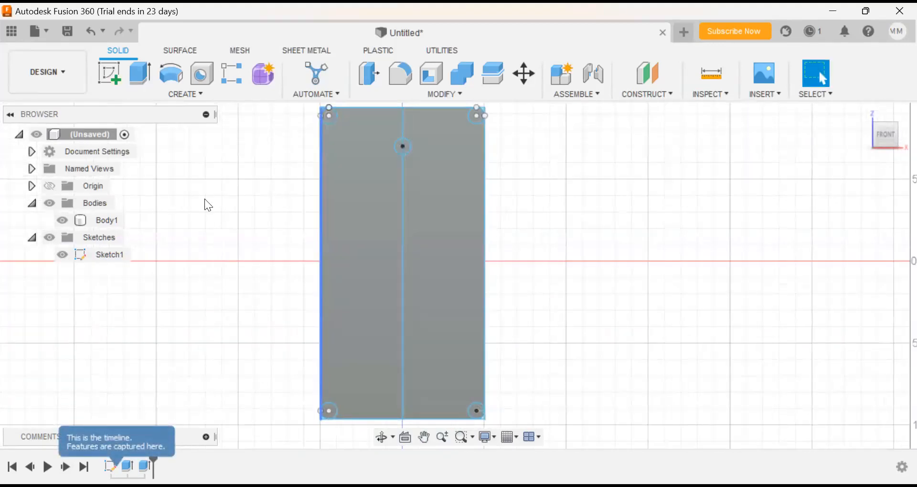
left_click(132, 78)
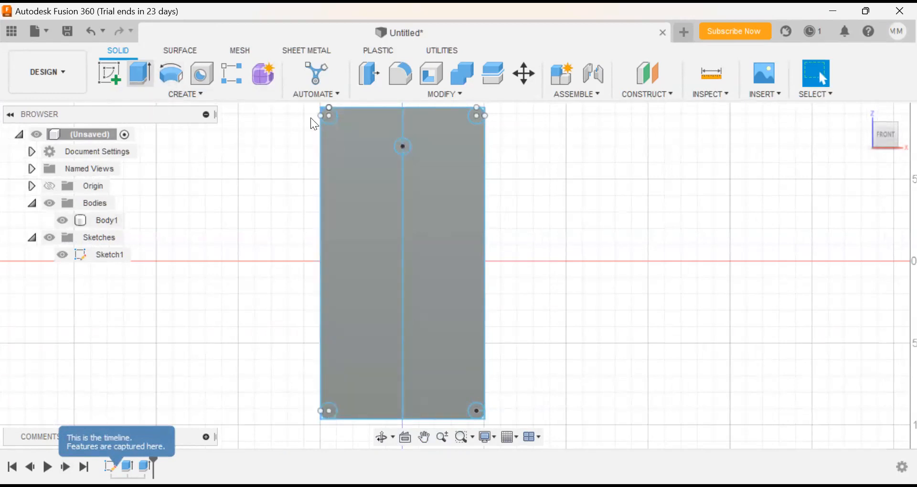
scroll(311, 182, "up", 5)
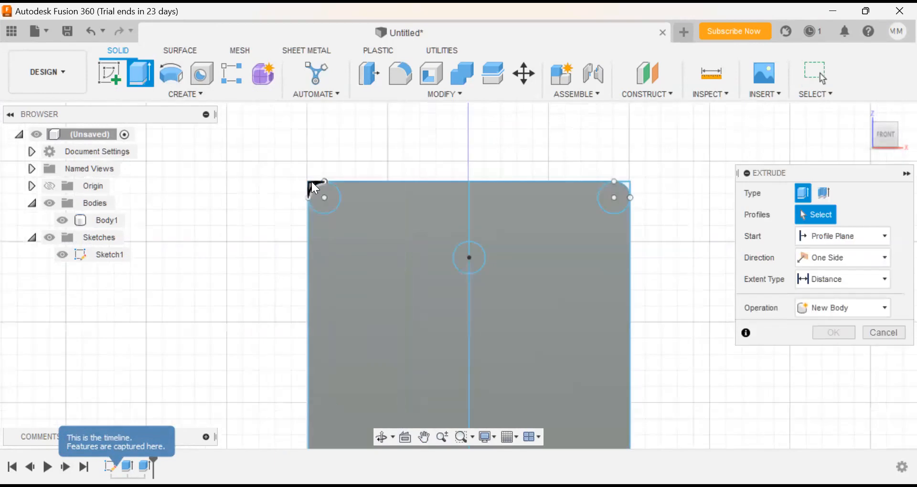
left_click(411, 203)
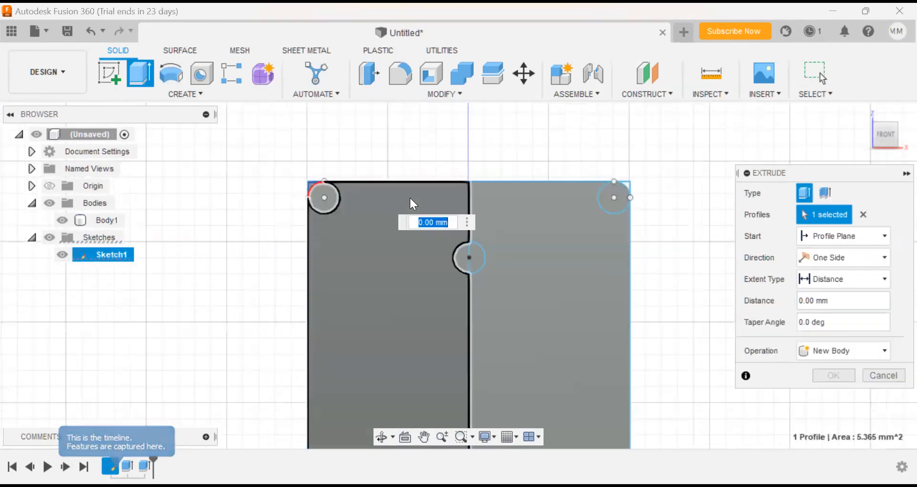
type("50")
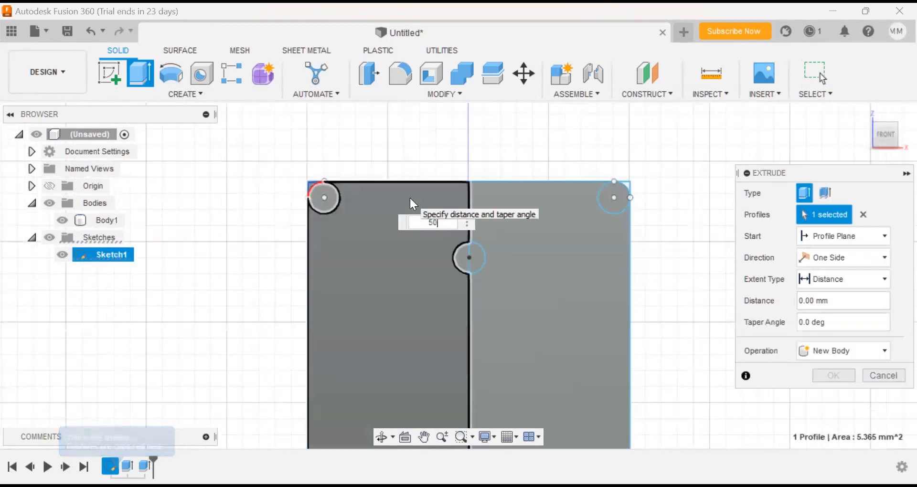
key("Return")
key("BackSpace")
type("50")
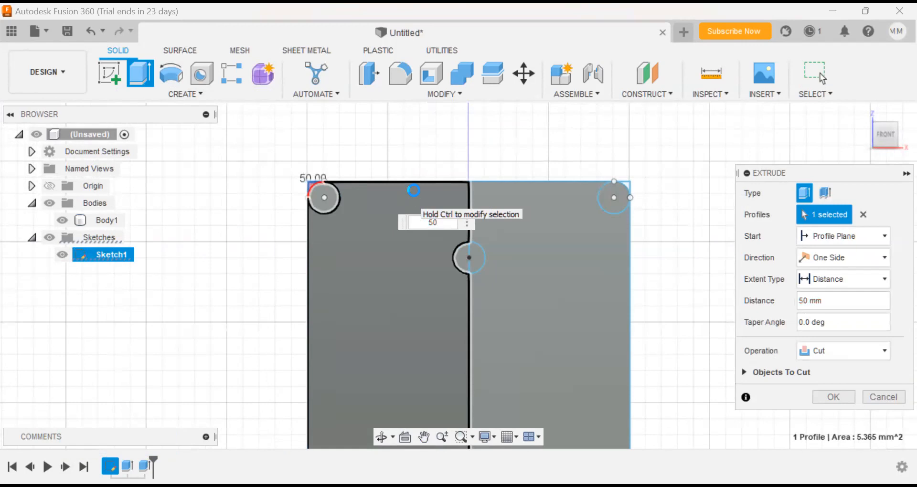
key("Return")
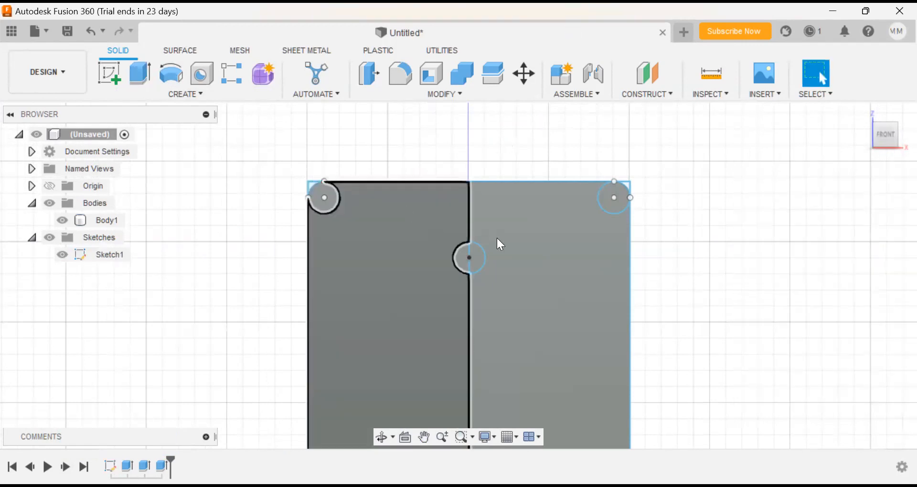
Step: Hide the plate sketch so that only the solid body with its rounded corners is displayed
scroll(478, 231, "up", 2)
scroll(596, 279, "down", 2)
middle_click_drag(729, 321, 645, 179)
middle_click_drag(650, 334, 589, 200)
scroll(588, 283, "down", 3)
middle_click_drag(594, 279, 562, 243)
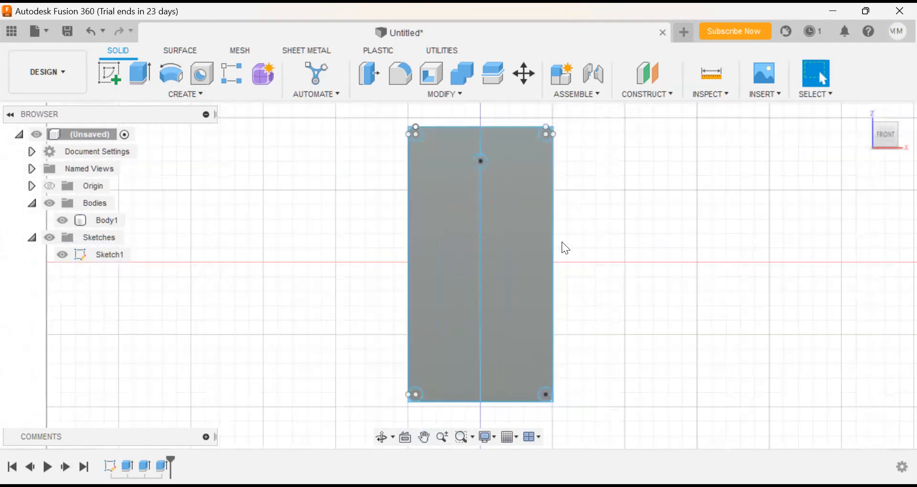
left_click(60, 254)
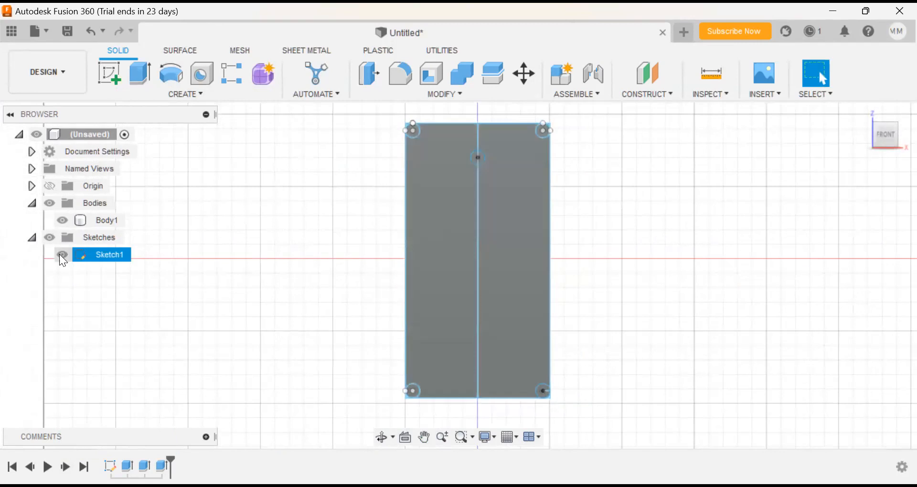
left_click(62, 255)
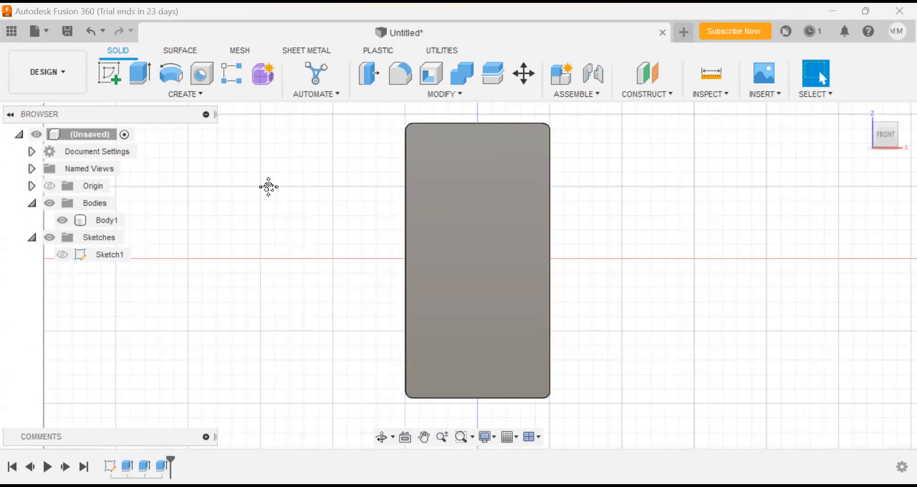
middle_click_drag(268, 186, 139, 197)
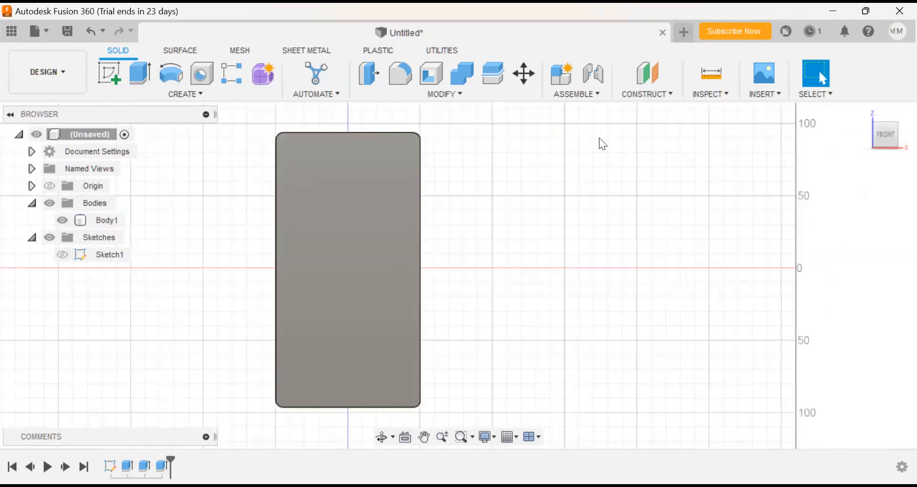
Step: Extrude the plate's front face 10 mm as a new body
left_click(35, 240)
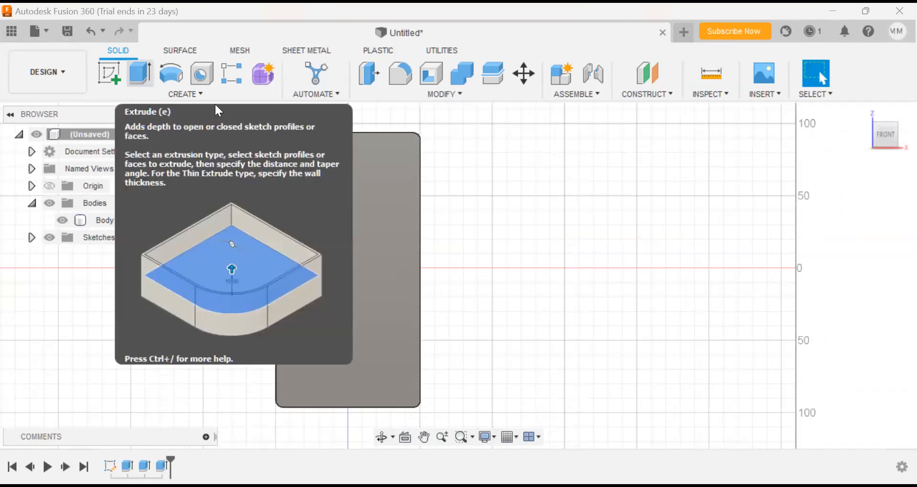
key("e")
left_click(343, 229)
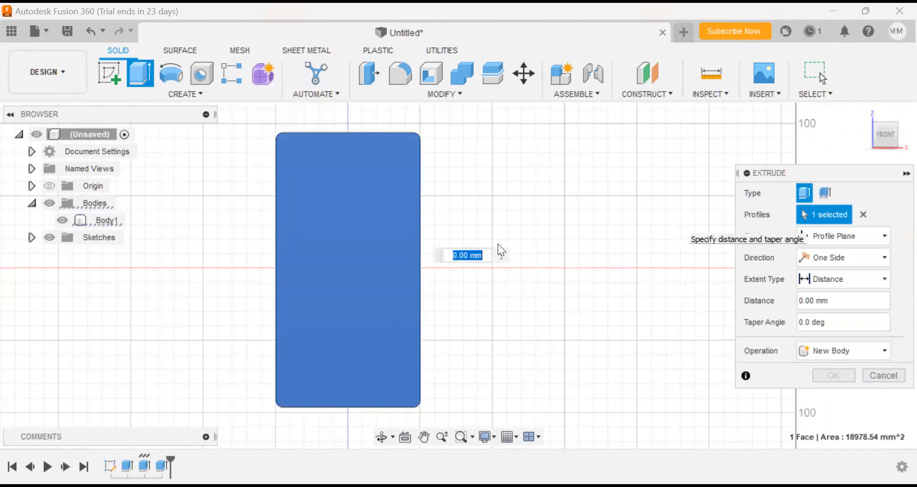
middle_click_drag(498, 244, 481, 284)
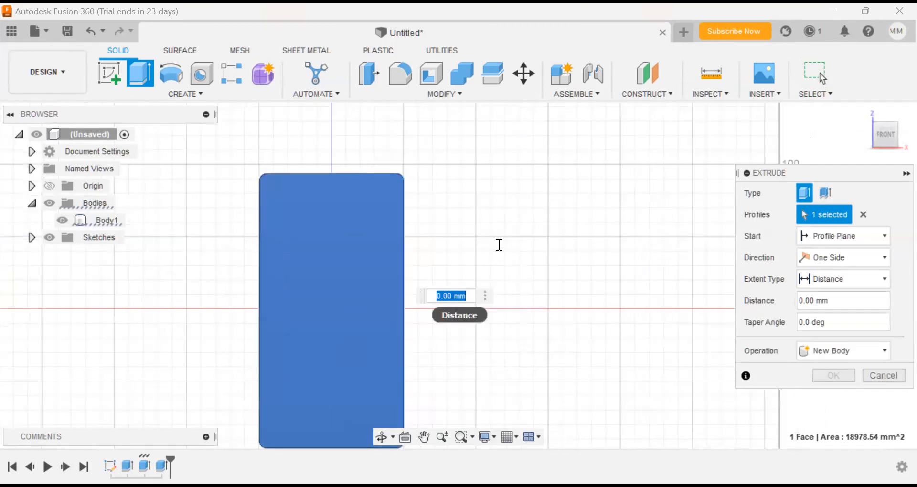
type("10")
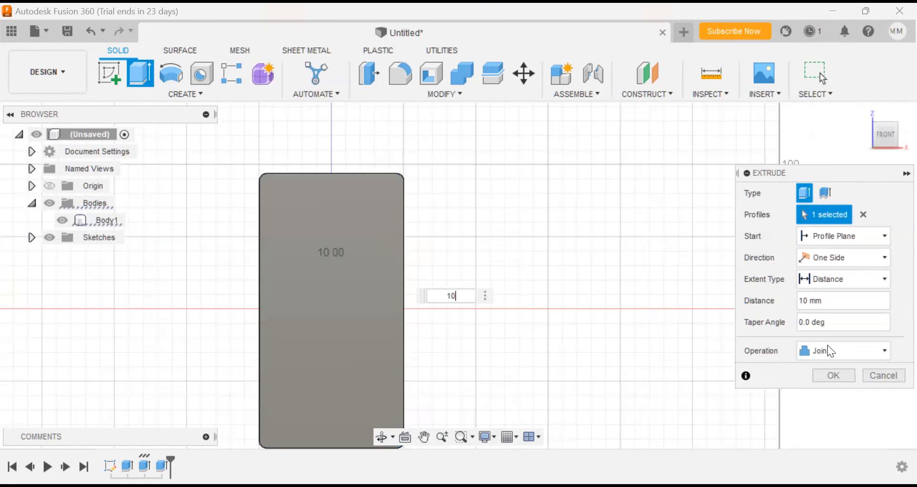
left_click(836, 375)
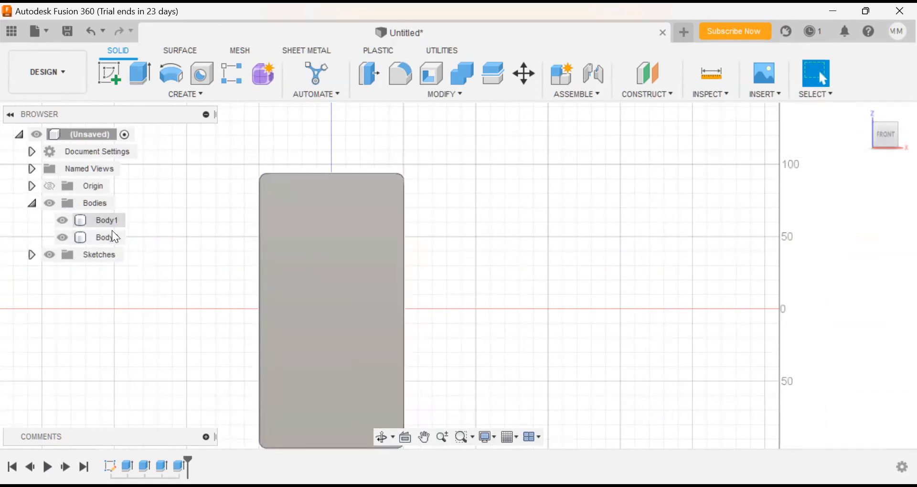
middle_click_drag(212, 220, 311, 180)
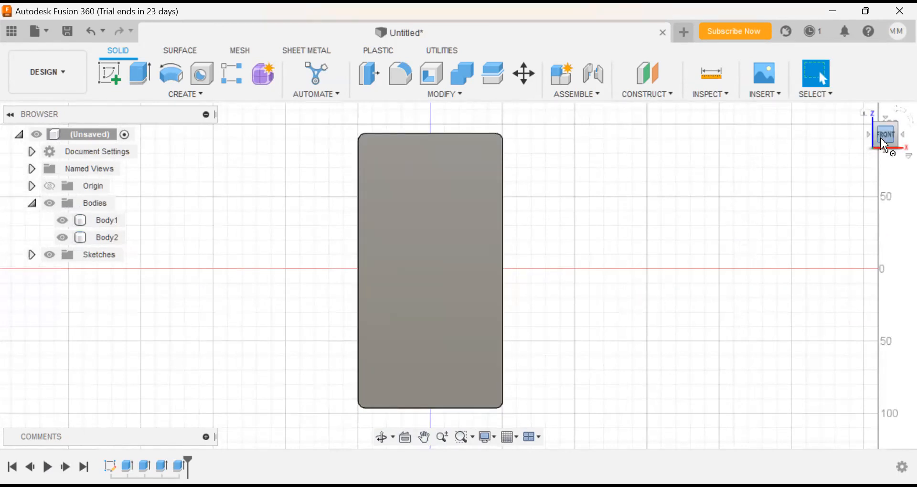
Step: Hide the 10 mm front body and shell the main body through its front face with 3 mm inside thickness
left_click(63, 238)
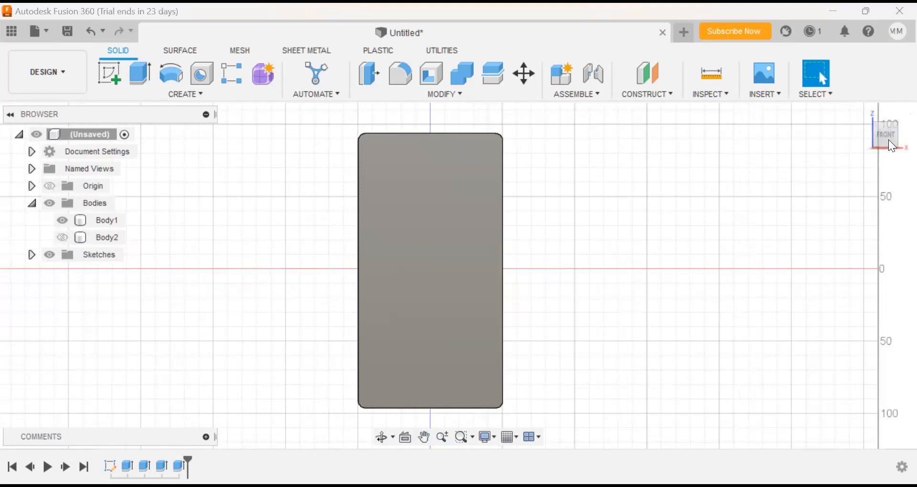
left_click(70, 241)
left_click(440, 86)
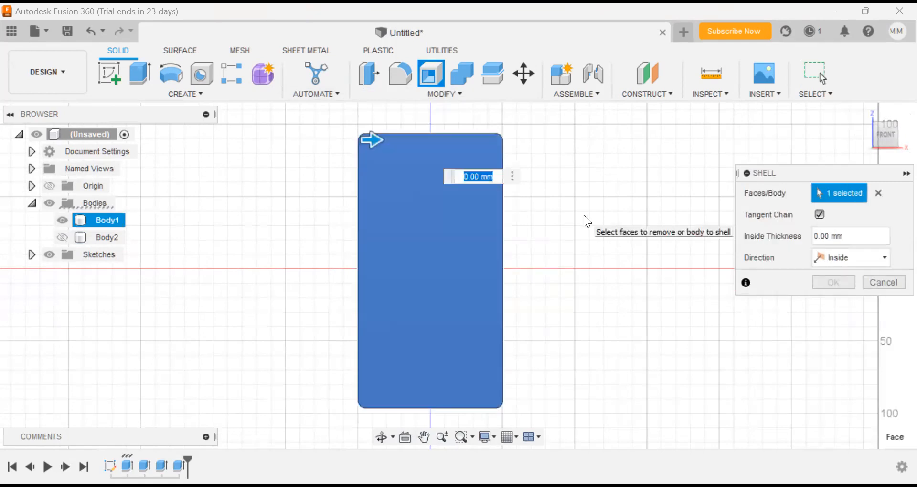
type("3")
key("Return")
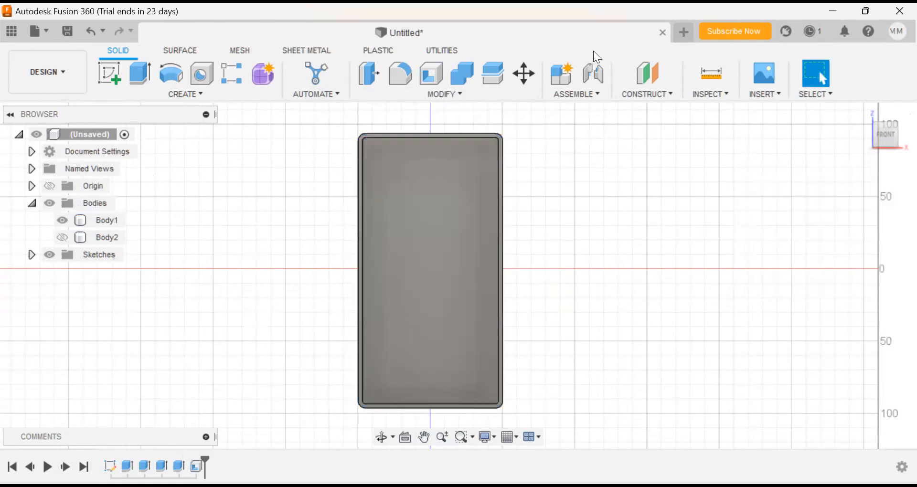
mouse_move(628, 229)
middle_mouse_down()
mouse_move(611, 274)
mouse_move(627, 212)
middle_mouse_up()
left_click(446, 212)
left_click(520, 217)
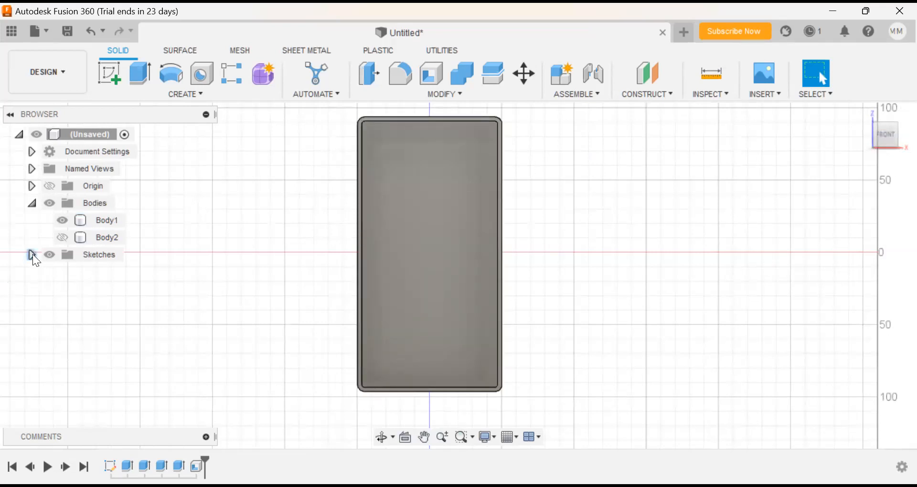
Step: Display the plate sketch and extrude both halves of the circle on the plate's centre line 5 mm as a new body
left_click(59, 269)
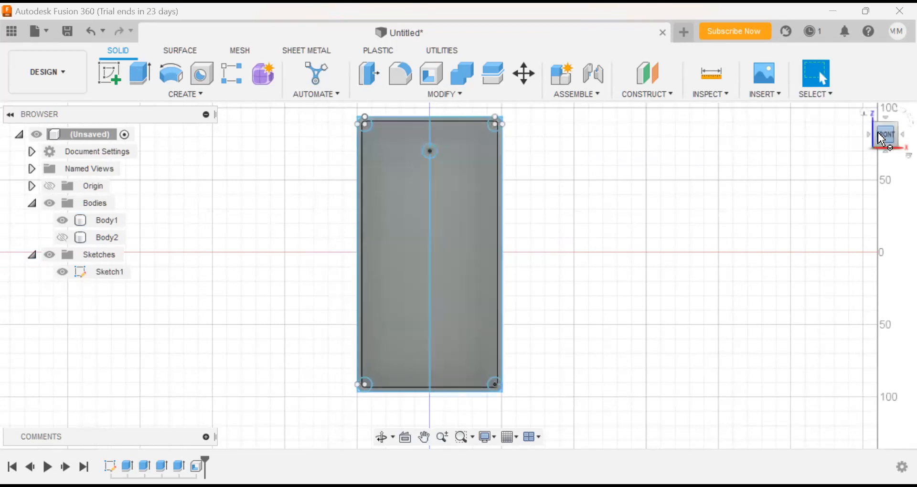
scroll(429, 159, "down", 1)
scroll(430, 153, "up", 3)
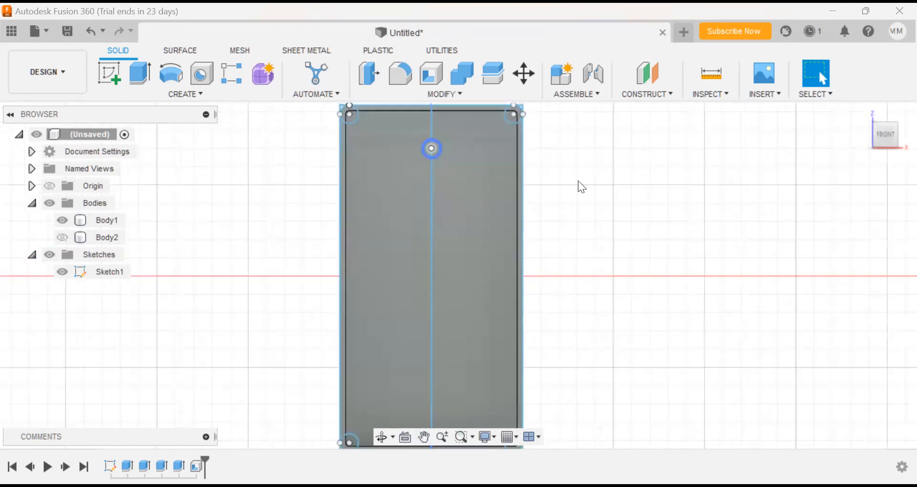
left_click(141, 73)
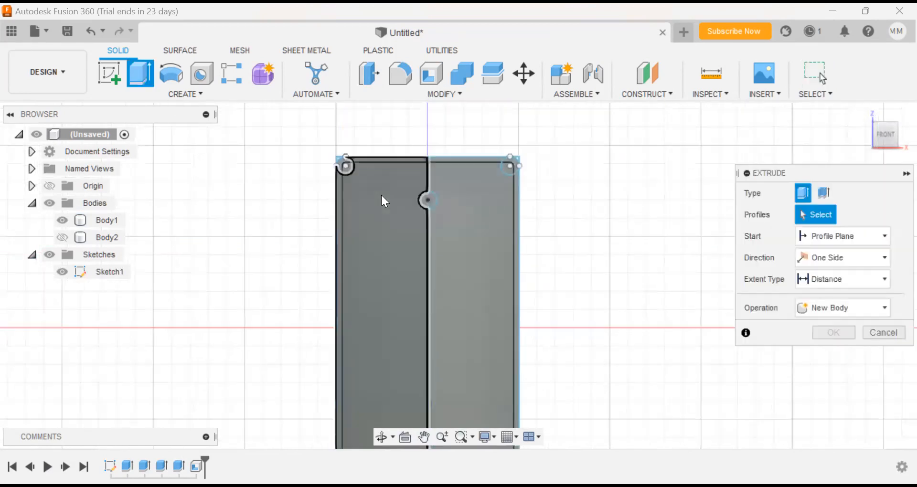
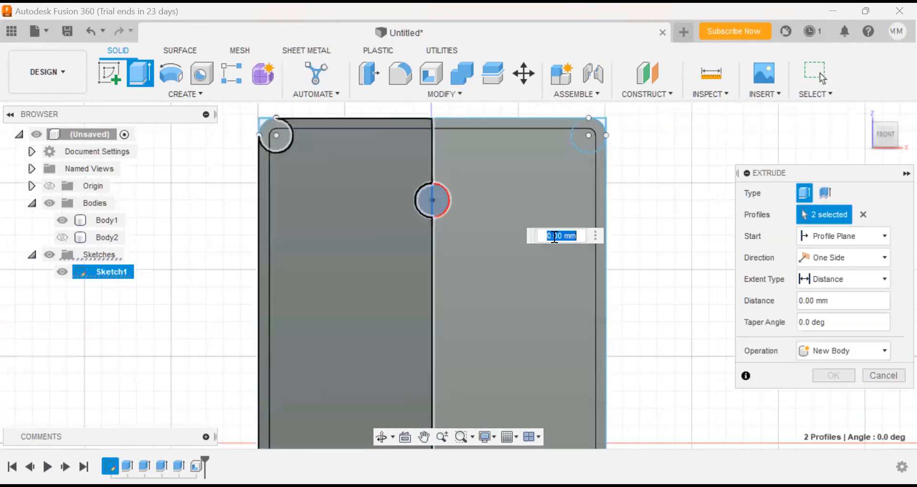
left_click(565, 235)
triple_click(566, 235)
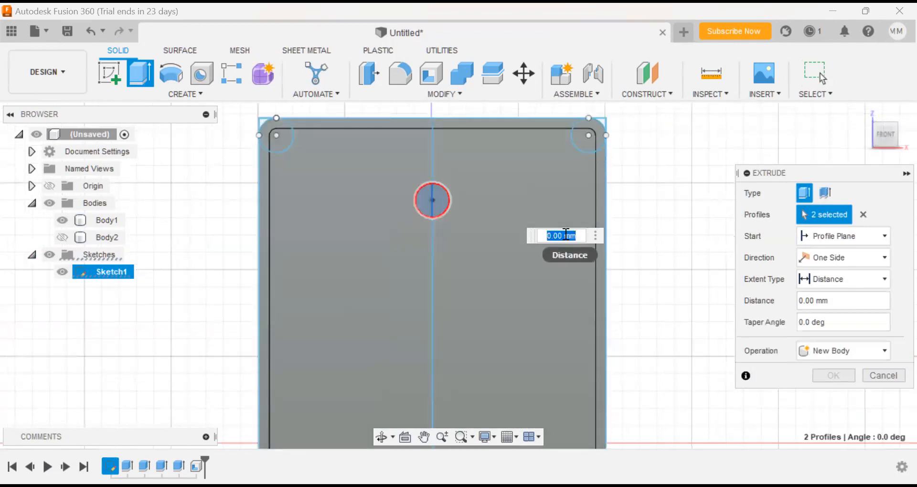
type("3")
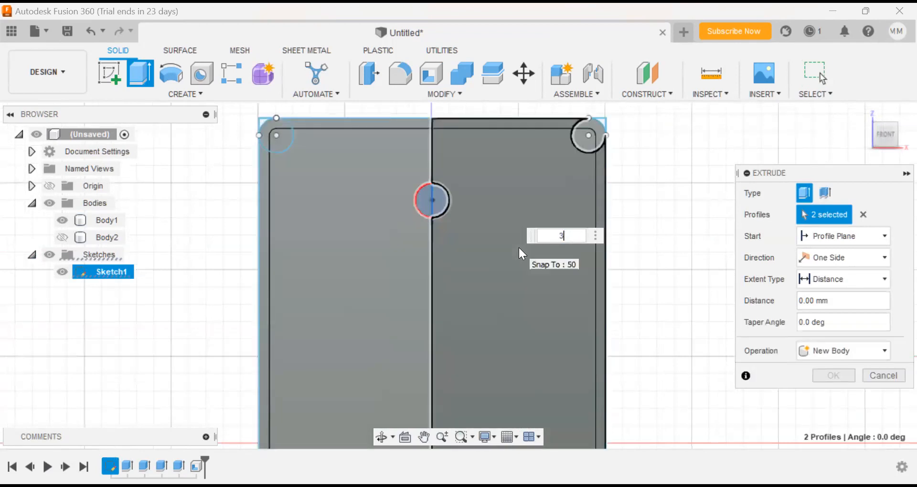
key("BackSpace")
type("5")
key("Return")
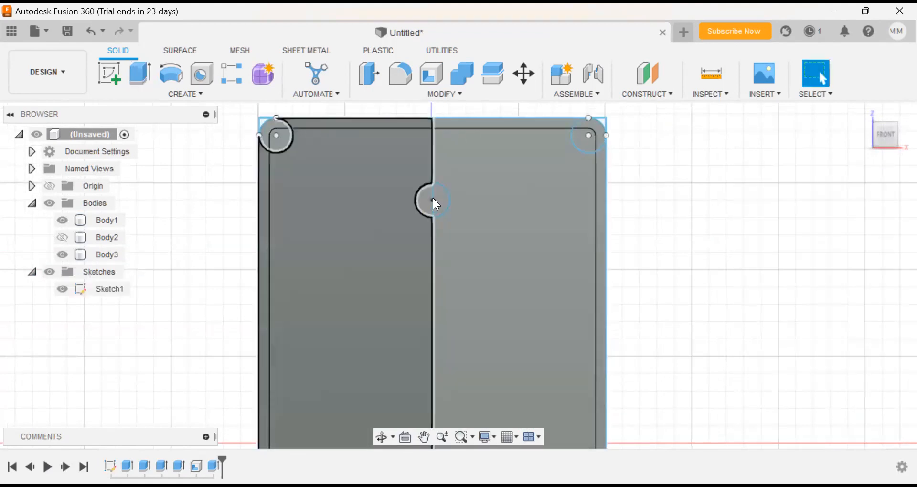
Step: Examine the extruded circle and the rounded upper corners of the shelled main body from the front
scroll(602, 246, "up", 1)
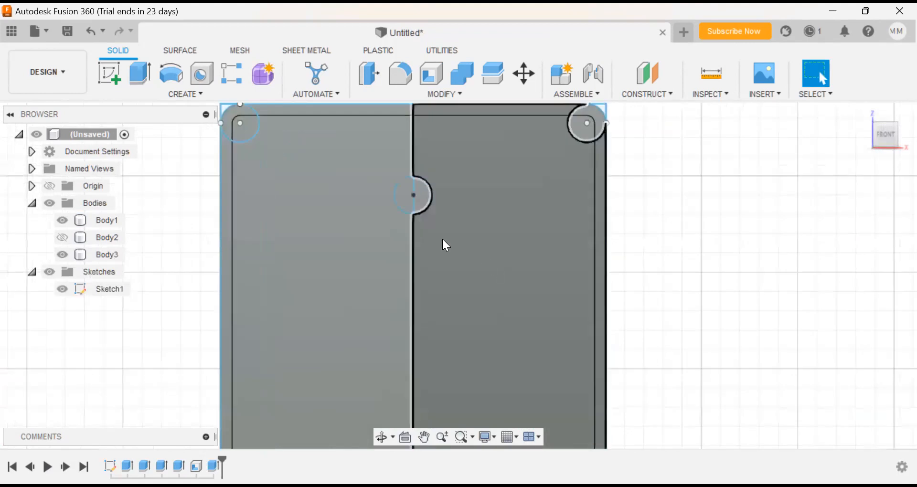
scroll(442, 237, "down", 1)
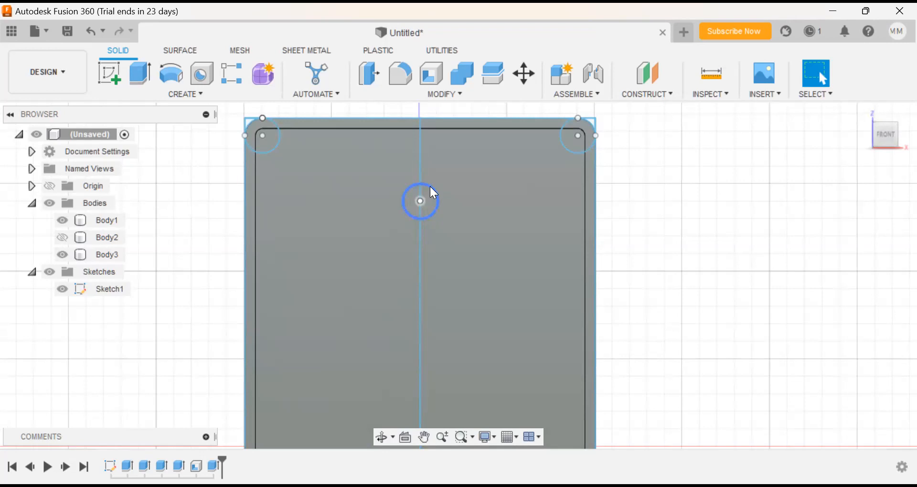
scroll(661, 195, "down", 2)
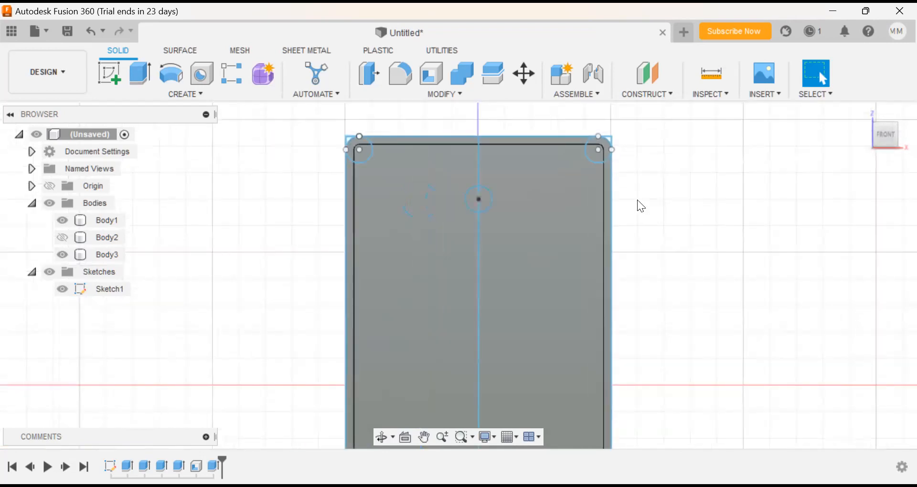
scroll(675, 242, "down", 1)
middle_click_drag(695, 229, 637, 132)
scroll(596, 215, "down", 1)
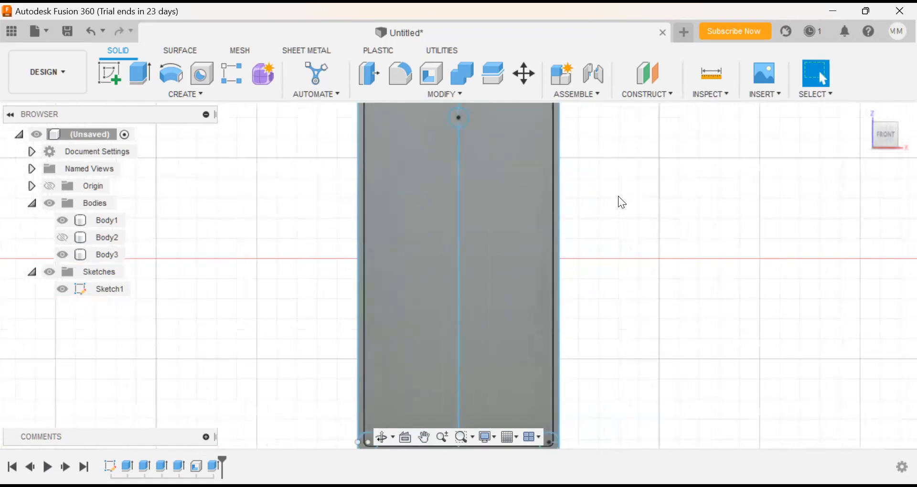
middle_click_drag(622, 203, 591, 213)
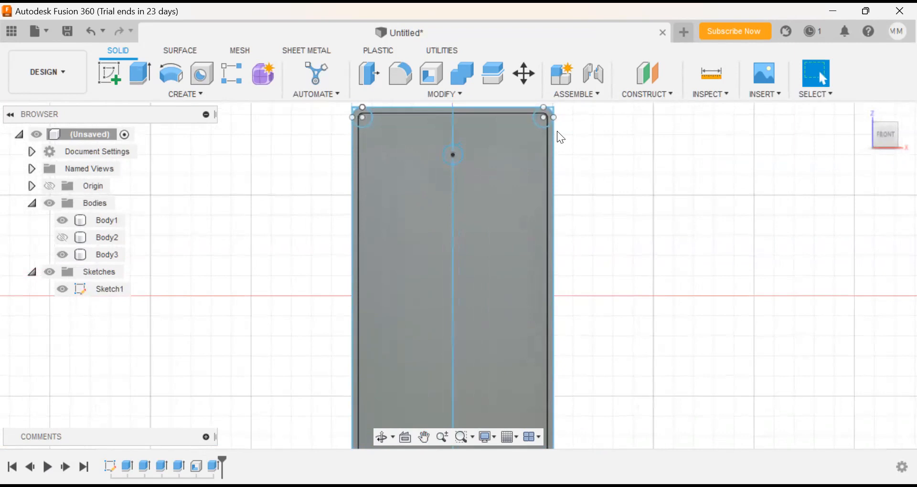
middle_click_drag(588, 162, 582, 186)
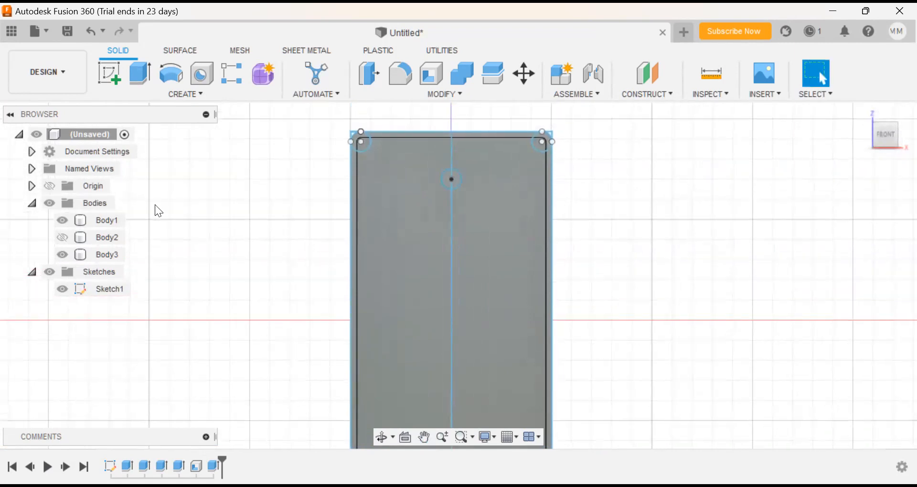
scroll(547, 142, "down", 1)
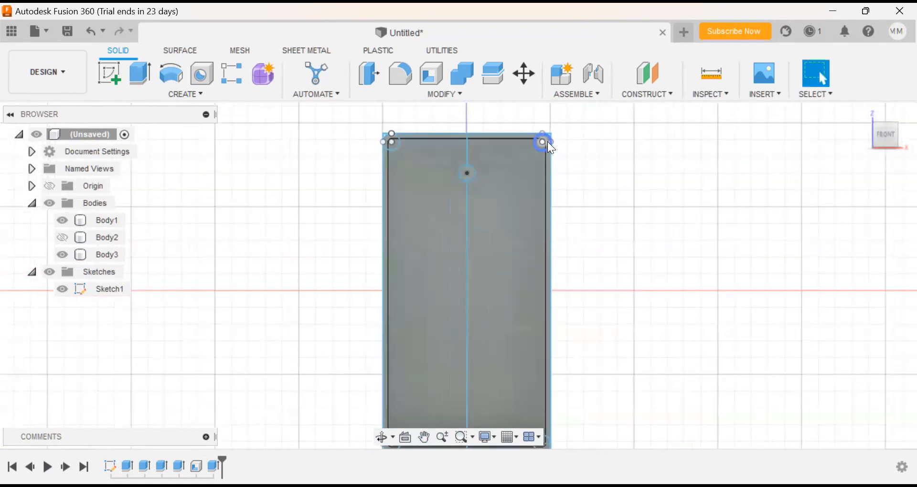
scroll(545, 142, "up", 3)
scroll(545, 142, "up", 3)
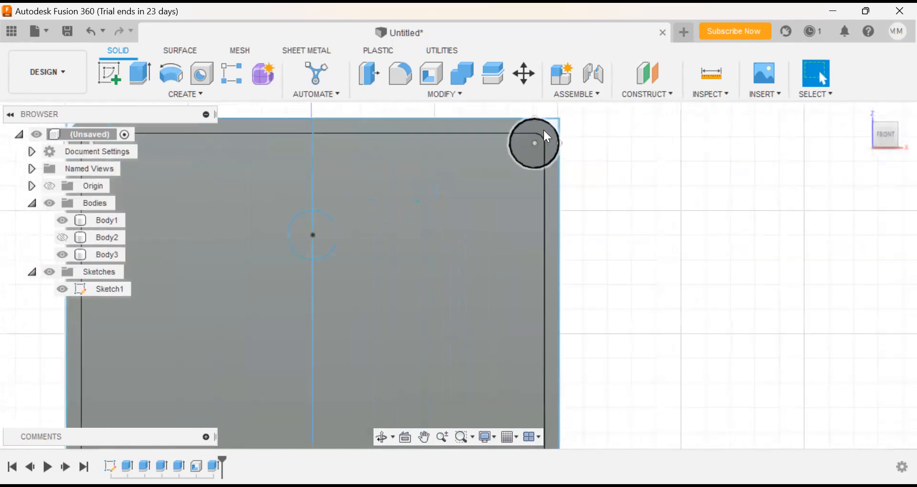
scroll(751, 292, "down", 1)
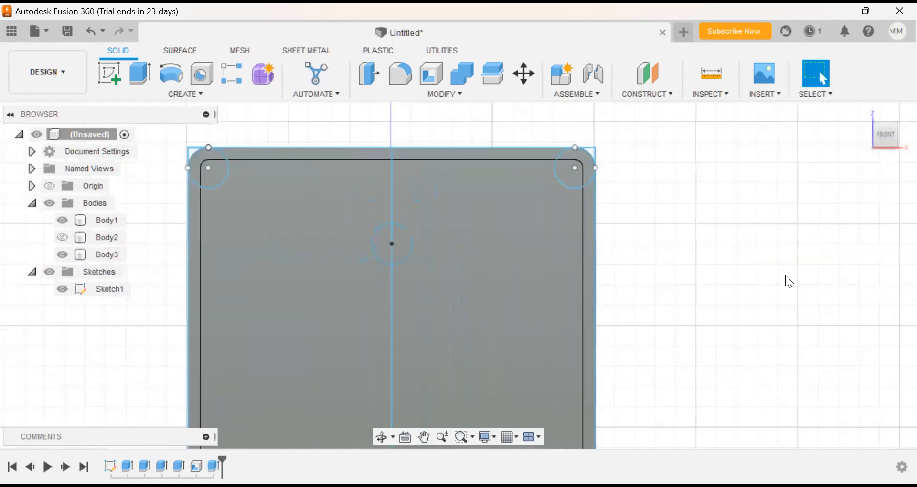
mouse_move(889, 140)
left_mouse_down()
mouse_move(854, 142)
mouse_move(801, 169)
mouse_move(809, 140)
mouse_move(793, 127)
mouse_move(881, 136)
left_mouse_up()
left_click(877, 142)
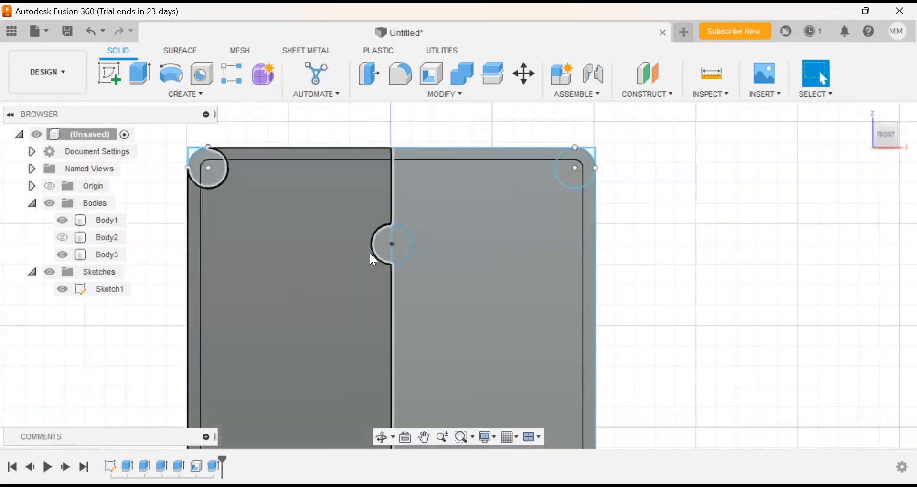
Step: Undo the 5 mm circle extrusion and display the 10 mm front body again
key("ctrl+z")
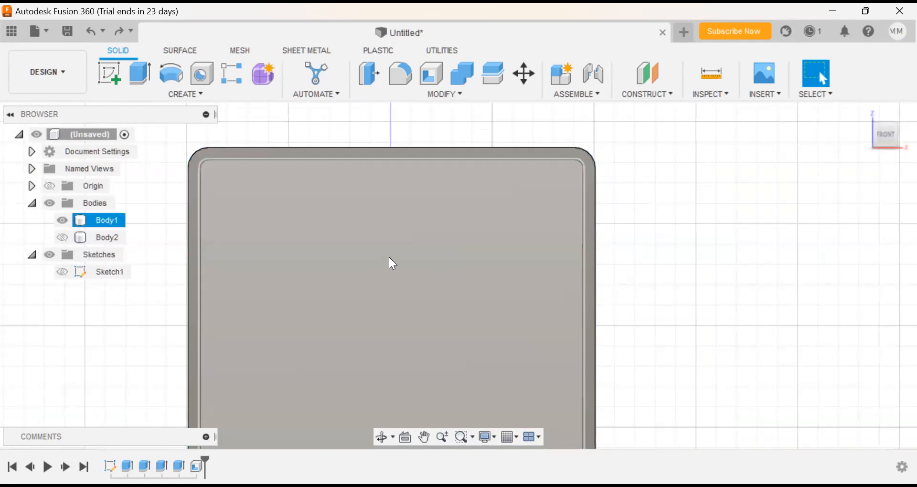
scroll(608, 318, "up", 1)
scroll(634, 340, "down", 2)
middle_click_drag(663, 348, 660, 230)
scroll(637, 273, "down", 1)
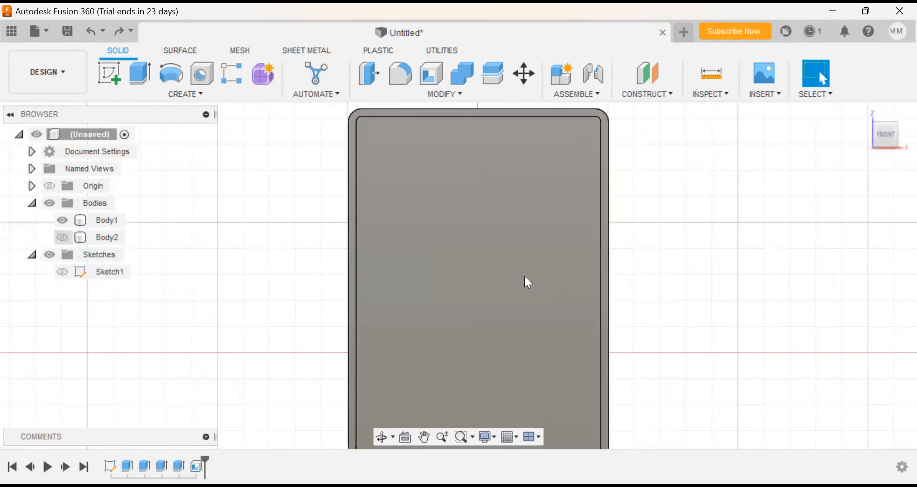
scroll(525, 283, "down", 2)
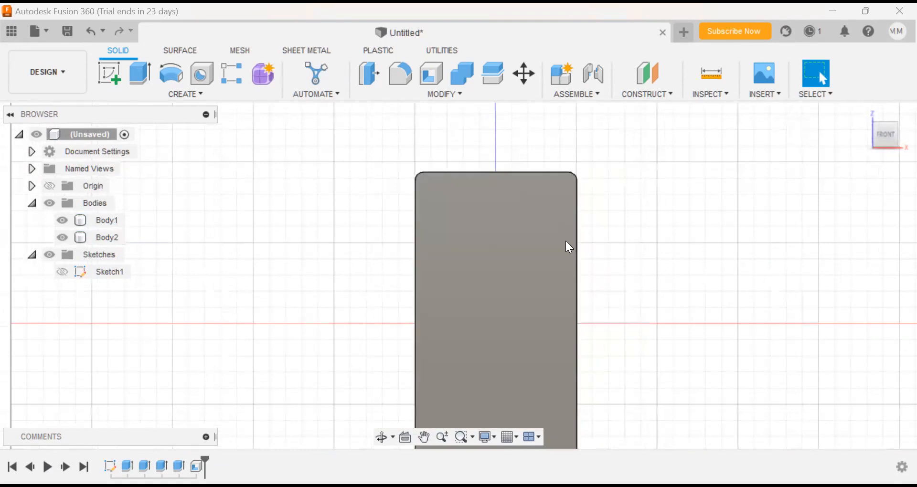
middle_click_drag(665, 309, 608, 244)
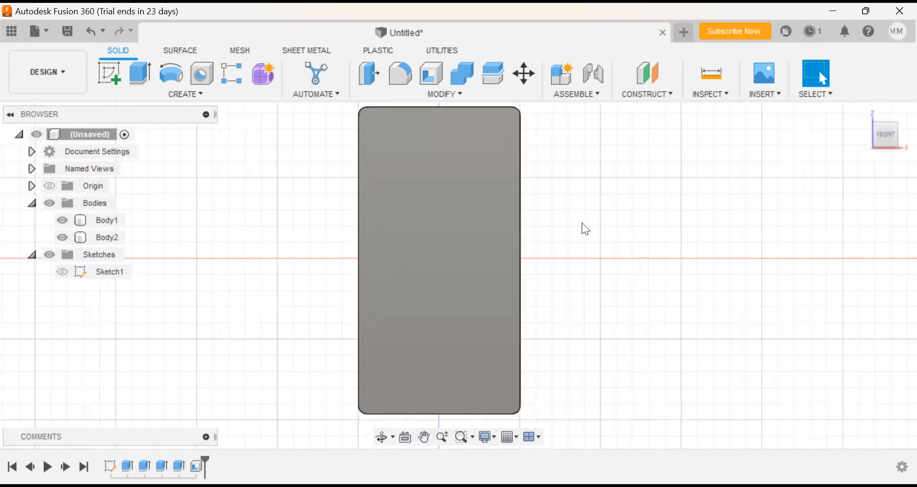
Step: Examine the main and front bodies together from an angled side view and from the front
middle_click_drag(566, 244, 529, 300)
mouse_move(891, 135)
middle_mouse_down("shift")
mouse_move(862, 130)
mouse_move(852, 148)
middle_mouse_up("shift")
left_click_drag(852, 148, 800, 163)
left_click_drag(885, 142, 52, 138)
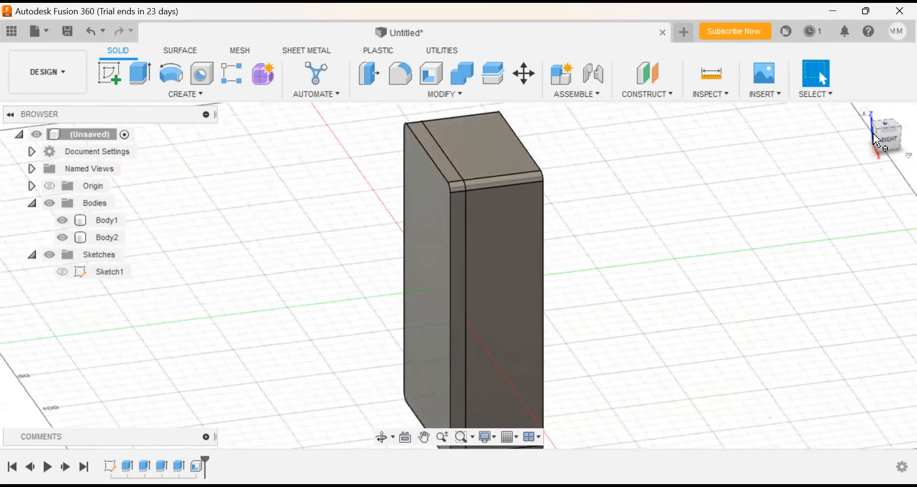
left_click(877, 141)
left_click(897, 140)
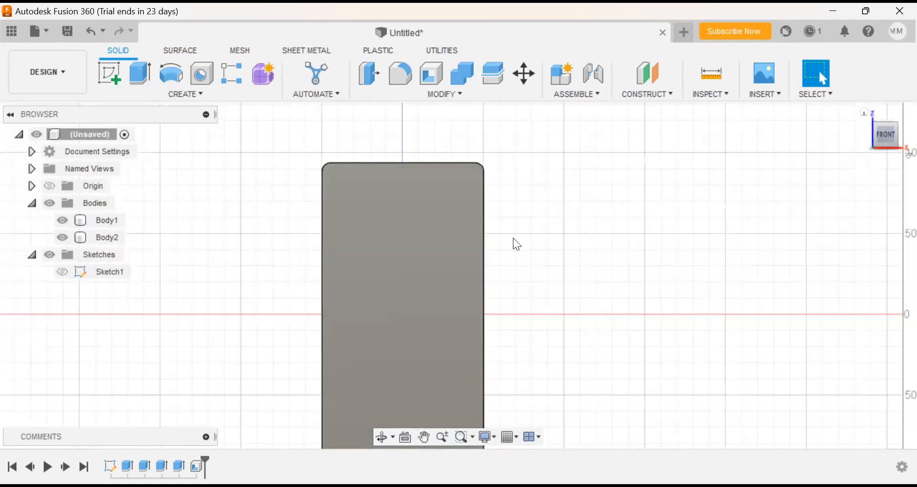
left_click(469, 279)
left_click(241, 267)
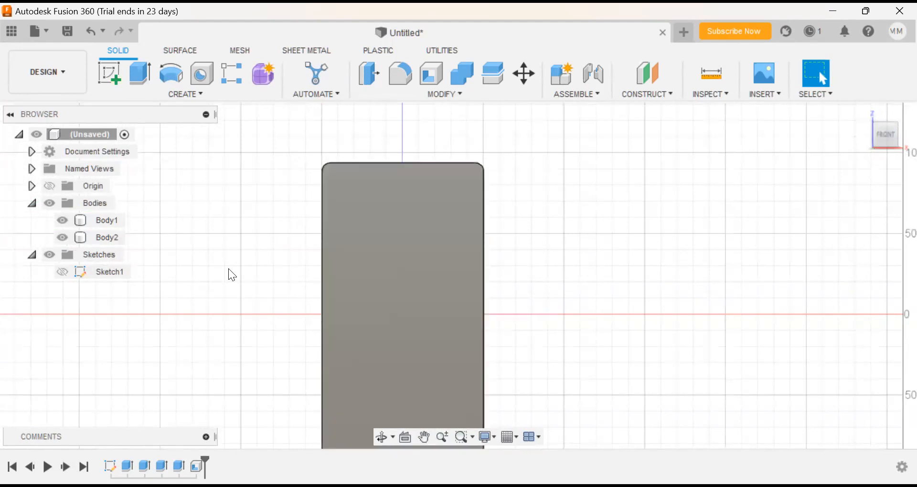
left_click(406, 308)
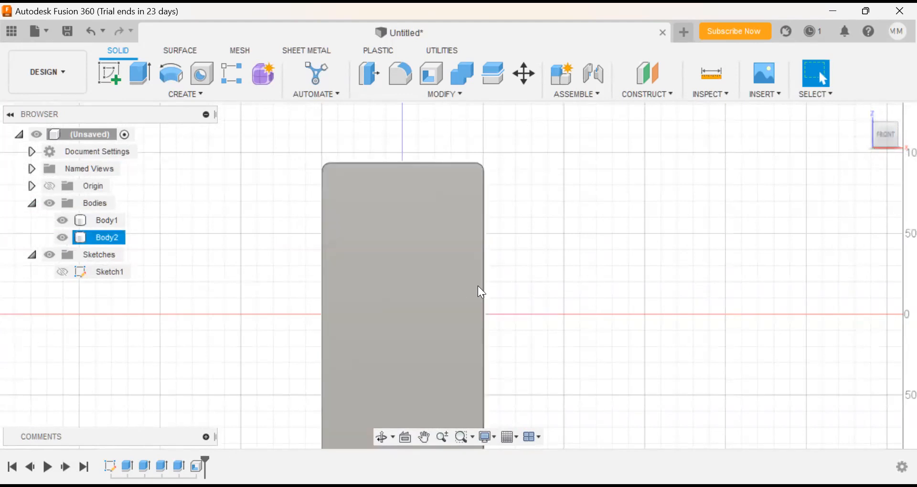
left_click(136, 257)
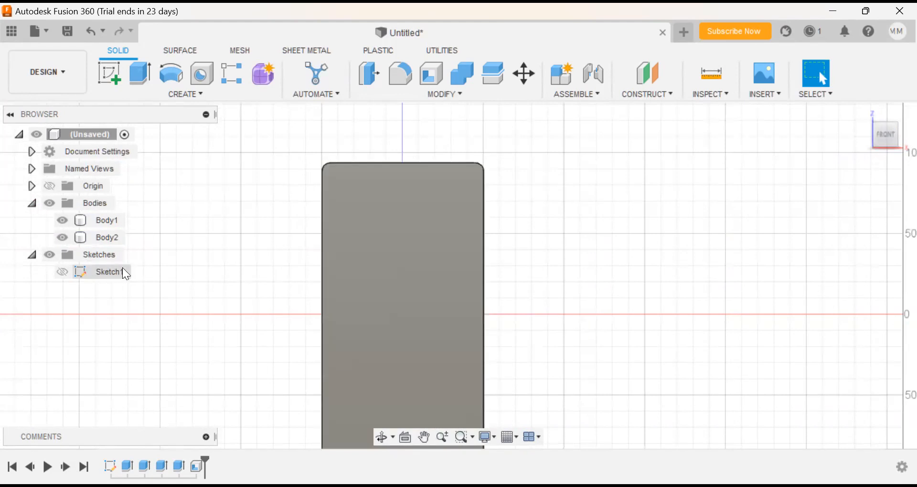
Step: Hide the 10 mm front body and display the plate sketch over the shelled main body
left_click(63, 238)
left_click(62, 272)
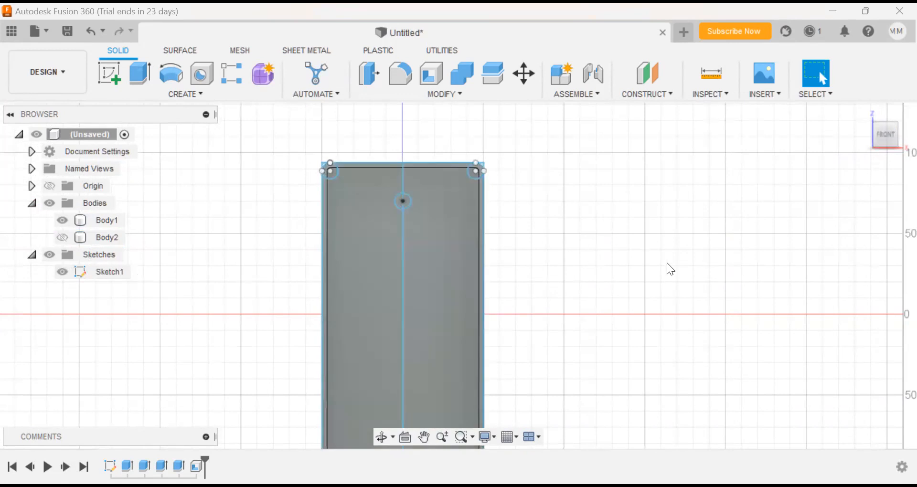
scroll(671, 268, "down", 1)
scroll(670, 263, "up", 2)
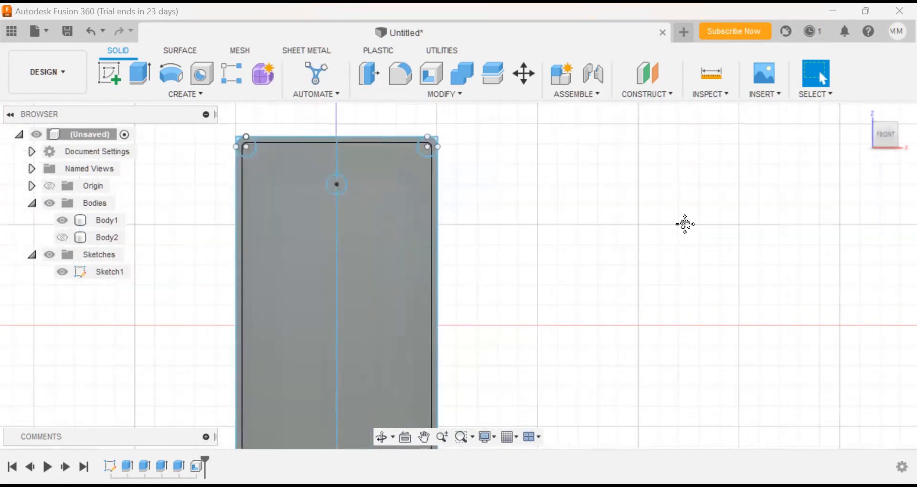
middle_click_drag(686, 224, 713, 223)
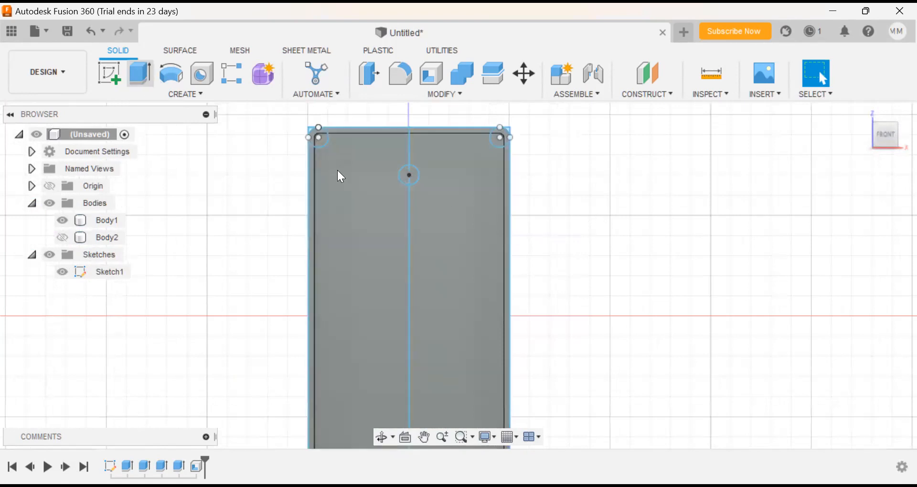
Step: Extrude both halves of the upper circle 50 mm as a cut through the back wall of the shelled main body
key("e")
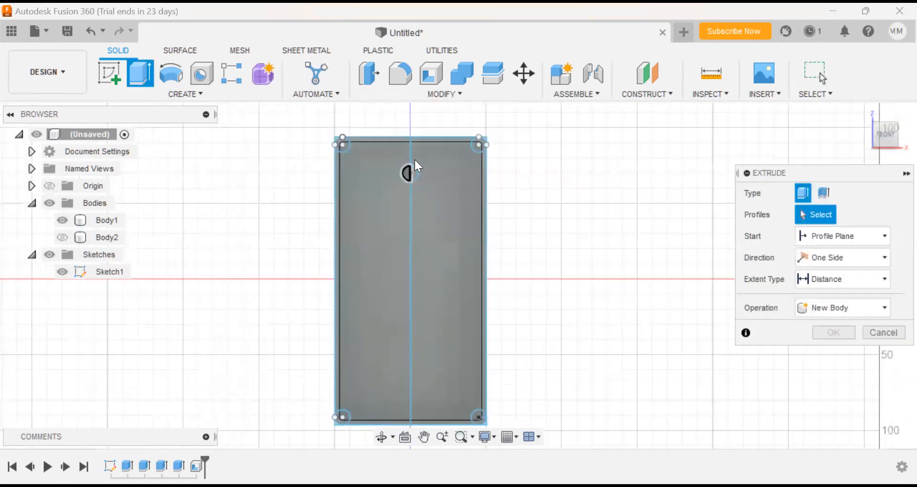
scroll(418, 167, "up", 5)
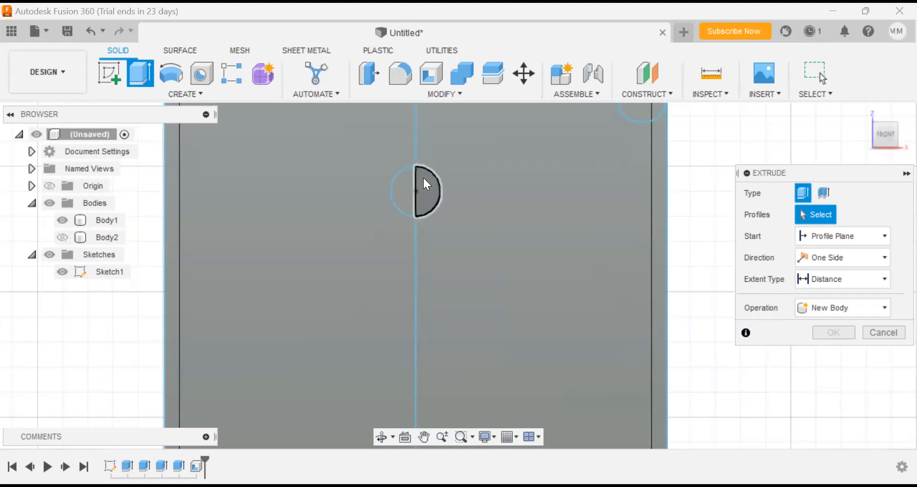
left_click(444, 183)
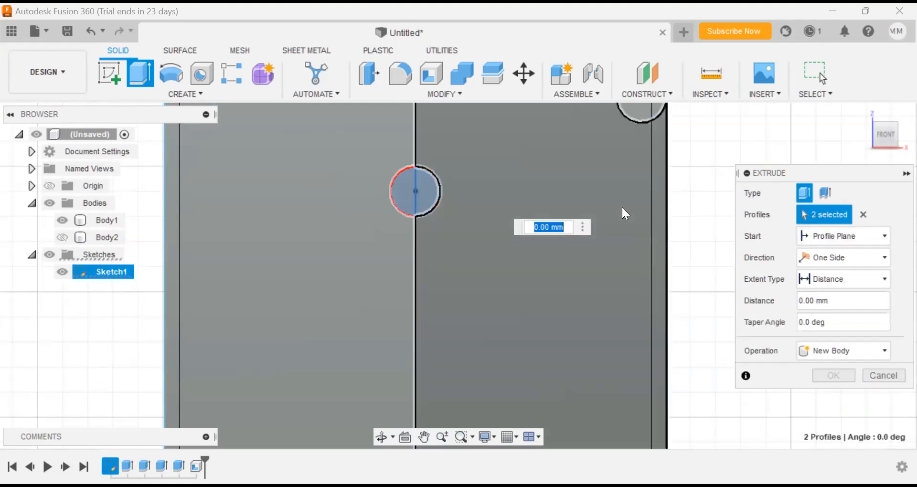
type("5")
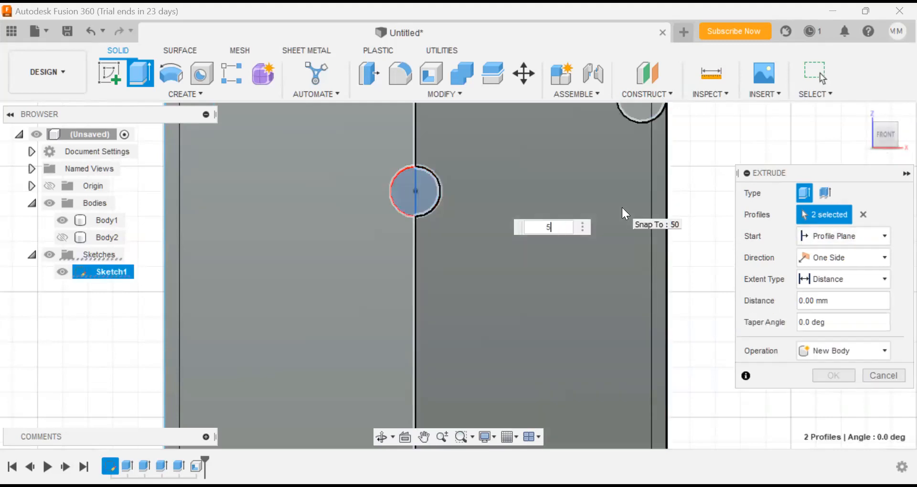
type("9")
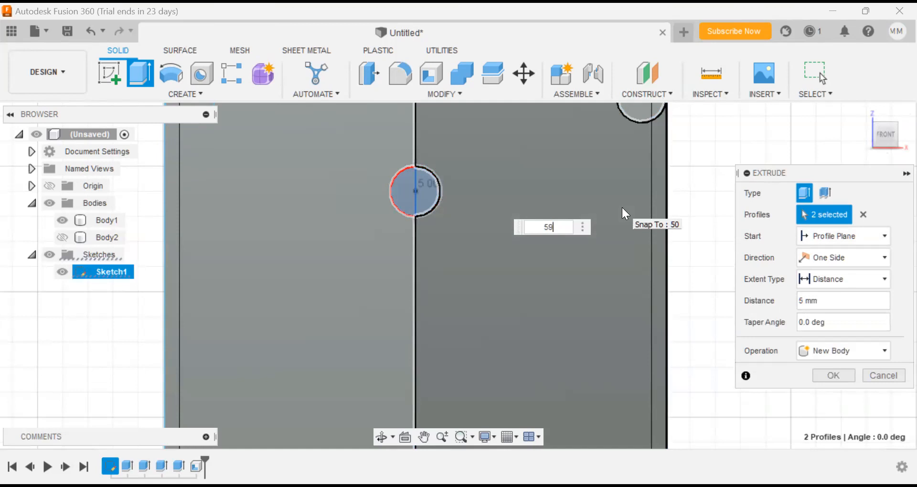
key("Return")
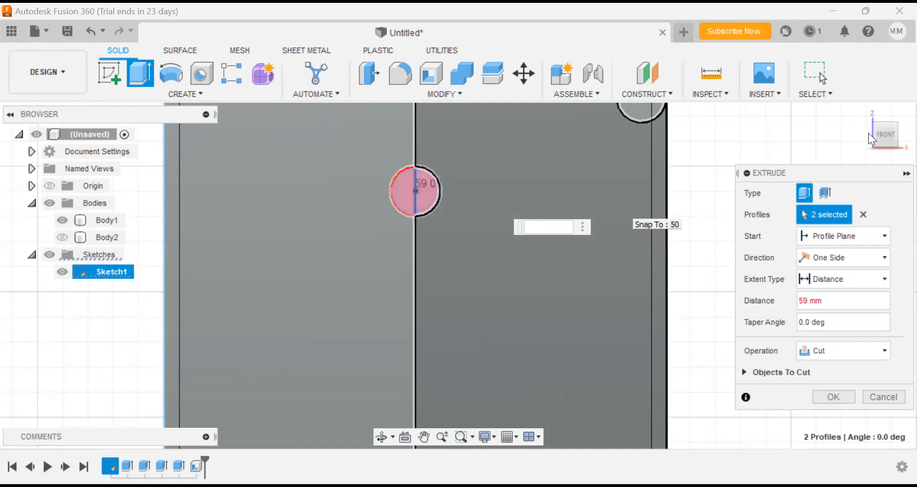
left_click_drag(875, 133, 854, 144)
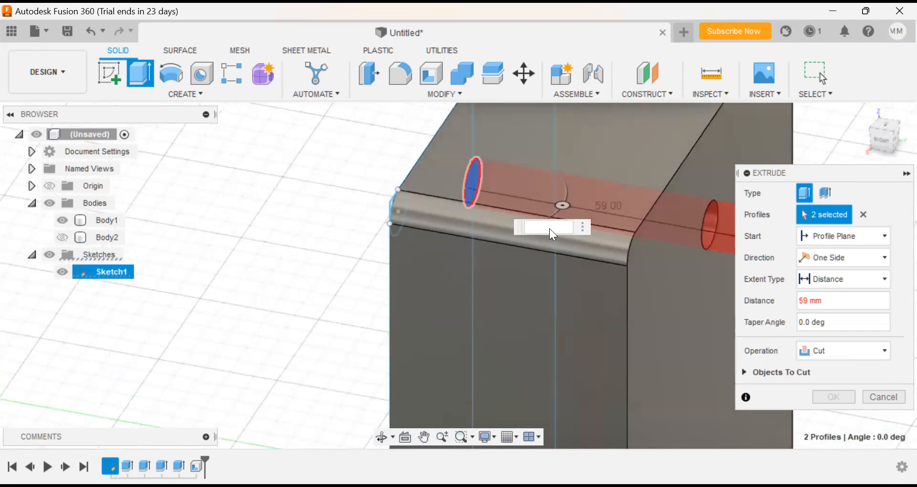
type("50")
key("Return")
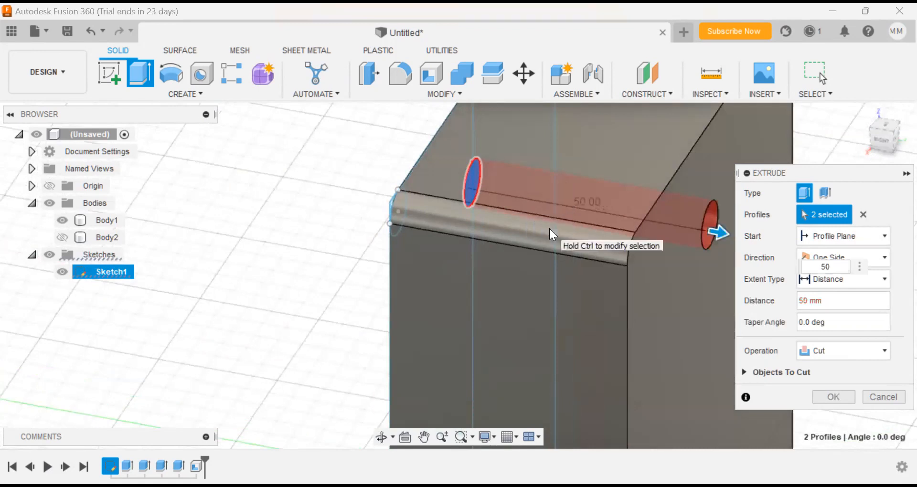
key("Return")
Step: Examine the circular hole in the main body from the rear and from the front
mouse_move(882, 145)
left_mouse_down()
mouse_move(900, 136)
mouse_move(12, 139)
left_mouse_up()
middle_click_drag(707, 239, 822, 181, "shift")
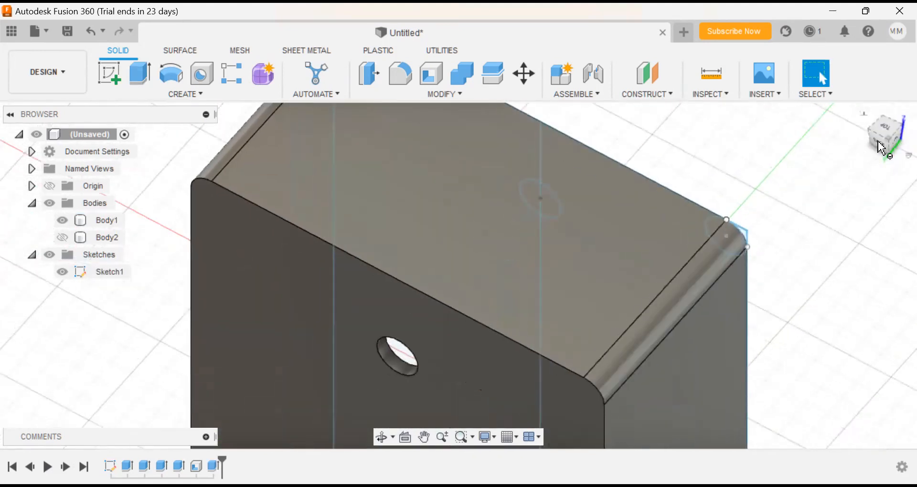
left_click(896, 148)
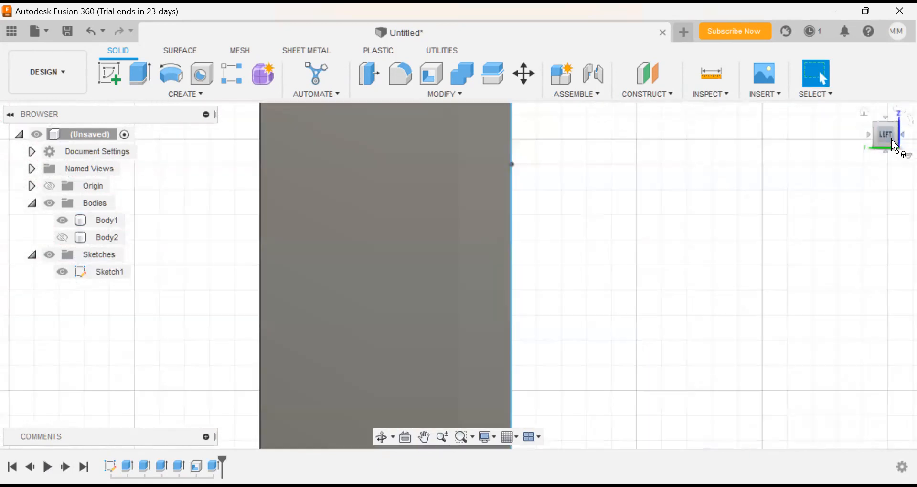
left_click(893, 136)
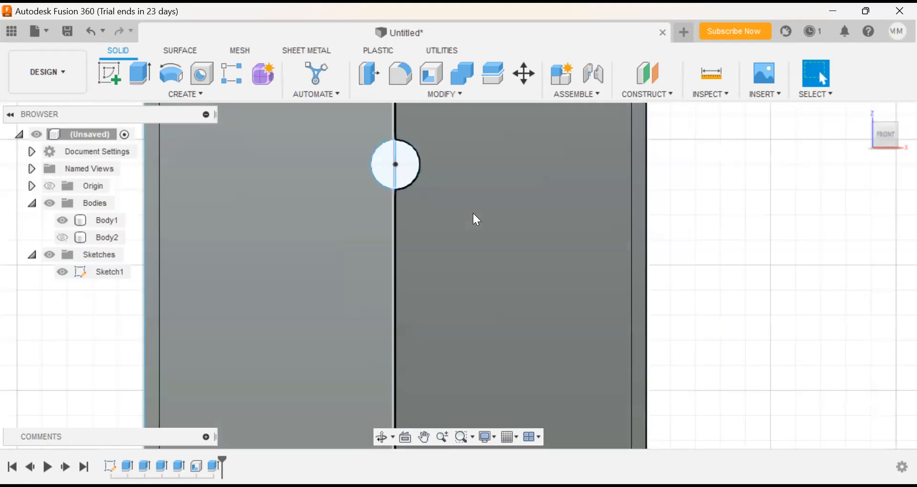
scroll(480, 213, "up", 3)
scroll(479, 214, "down", 5)
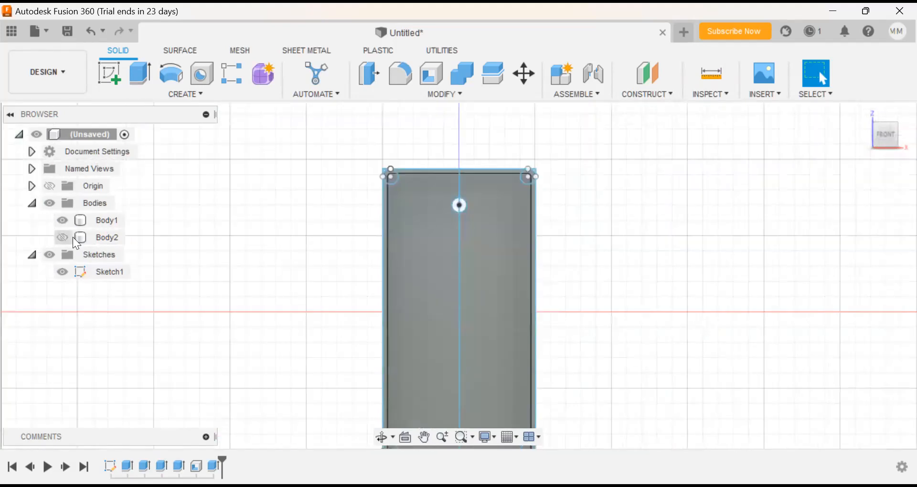
Step: Display the 10 mm front body again in front of the main body
left_click(65, 242)
key("v")
scroll(496, 235, "down", 1)
scroll(497, 235, "up", 1)
scroll(548, 198, "up", 2)
left_click(561, 176)
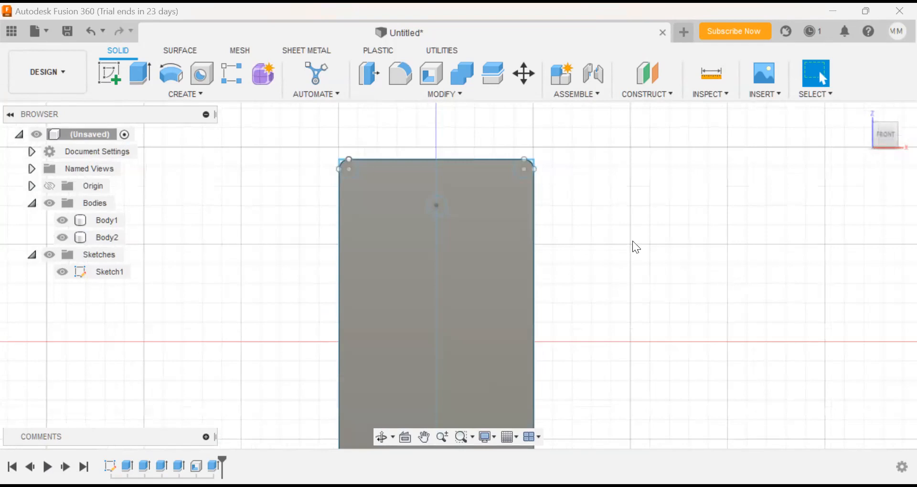
middle_click_drag(636, 247, 664, 228)
left_click(505, 235)
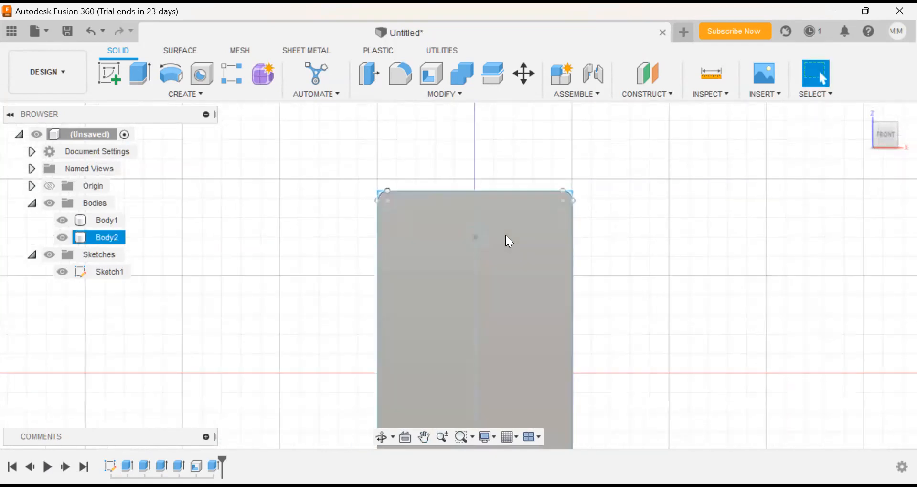
scroll(505, 244, "up", 4)
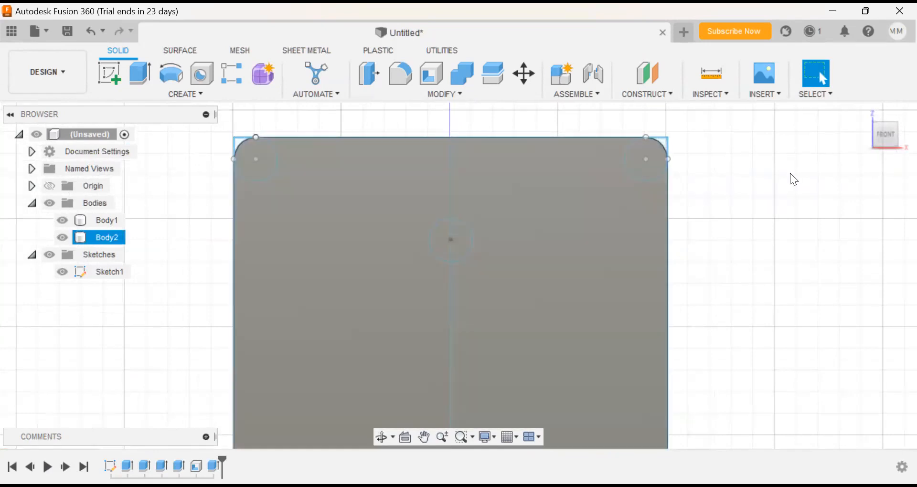
Step: Hide the main body so that only the 10 mm front body and the sketch are displayed
left_click_drag(880, 133, 858, 141)
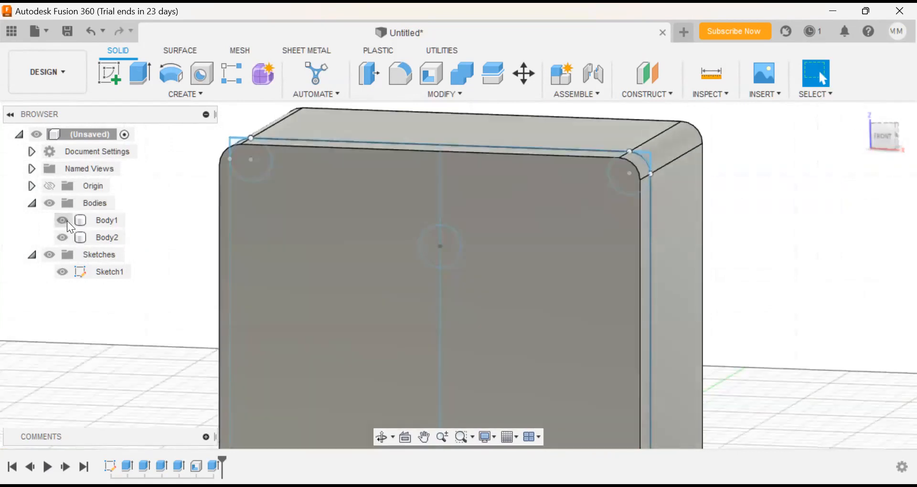
left_click(62, 220)
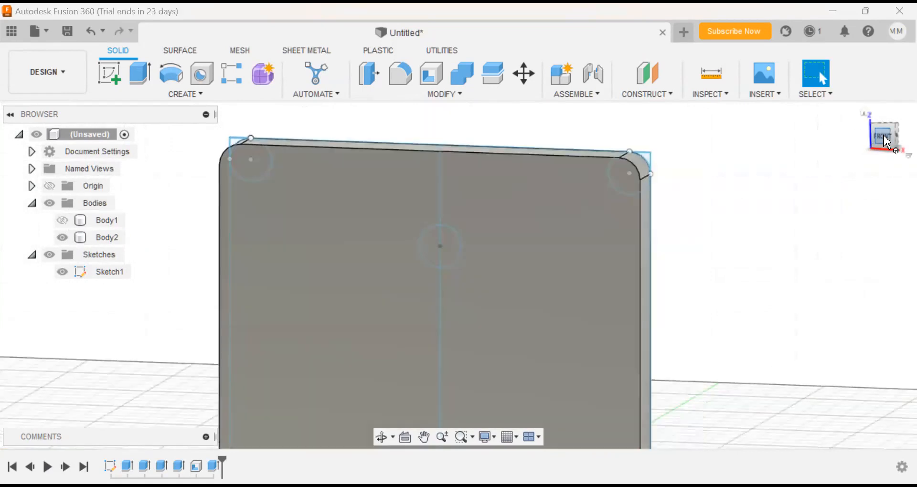
mouse_move(876, 135)
left_mouse_down()
mouse_move(866, 133)
mouse_move(885, 138)
mouse_move(829, 150)
left_mouse_up()
scroll(829, 149, "up", 3)
scroll(673, 198, "down", 1)
scroll(674, 198, "down", 5)
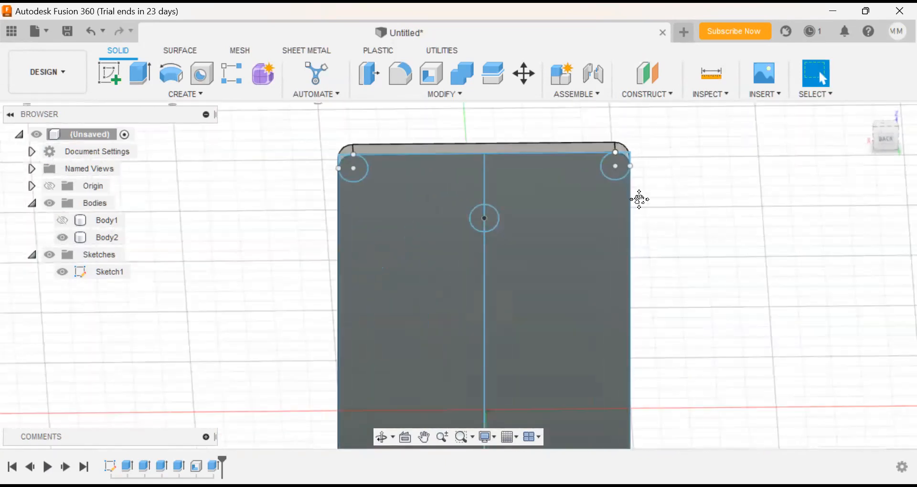
middle_click_drag(633, 202, 617, 192)
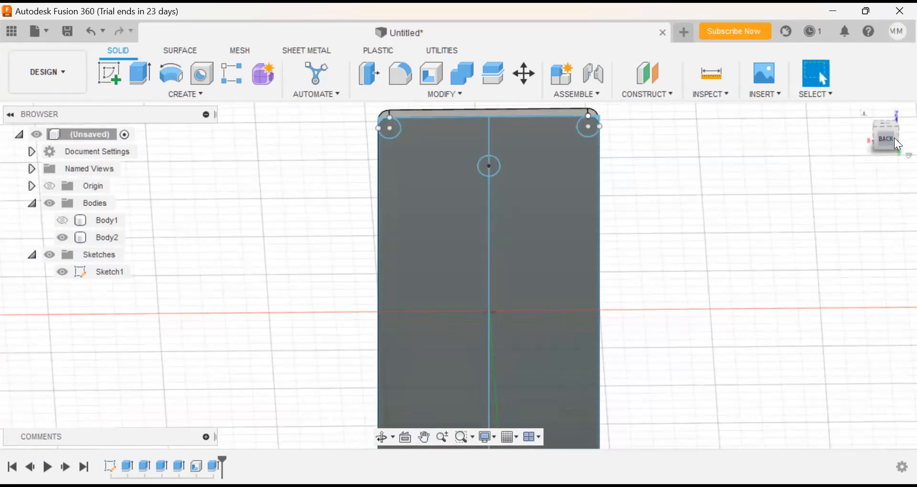
left_click_drag(878, 139, 842, 140)
left_click_drag(668, 133, 23, 113)
Step: Shell the front body from its rear face with an inside thickness of 3 mm
left_click(430, 79)
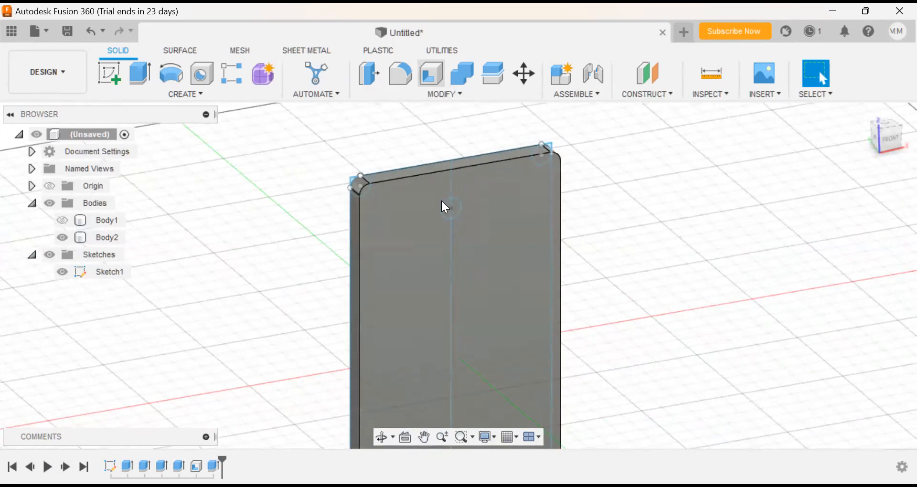
left_click(888, 140)
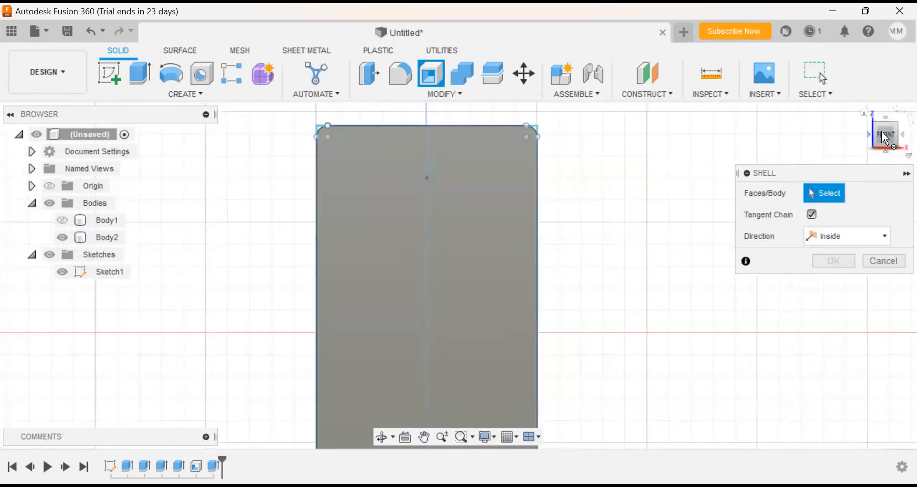
left_click_drag(888, 139, 877, 142)
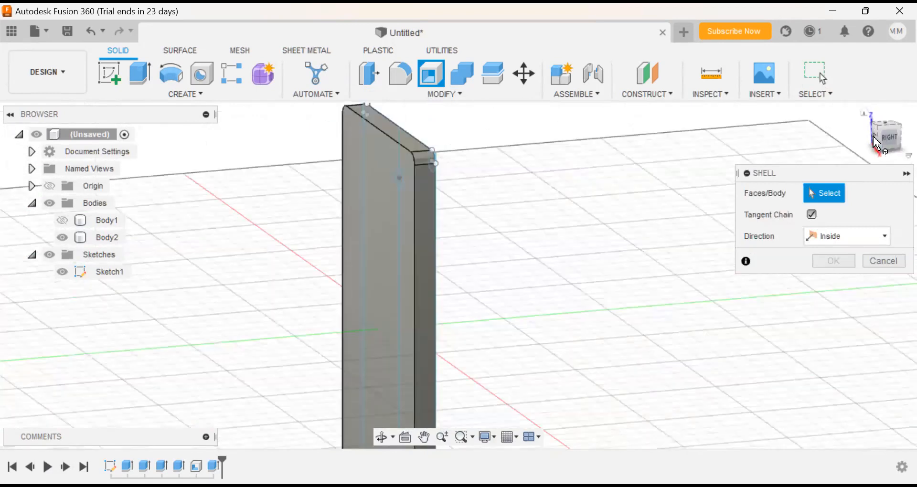
left_click(877, 143)
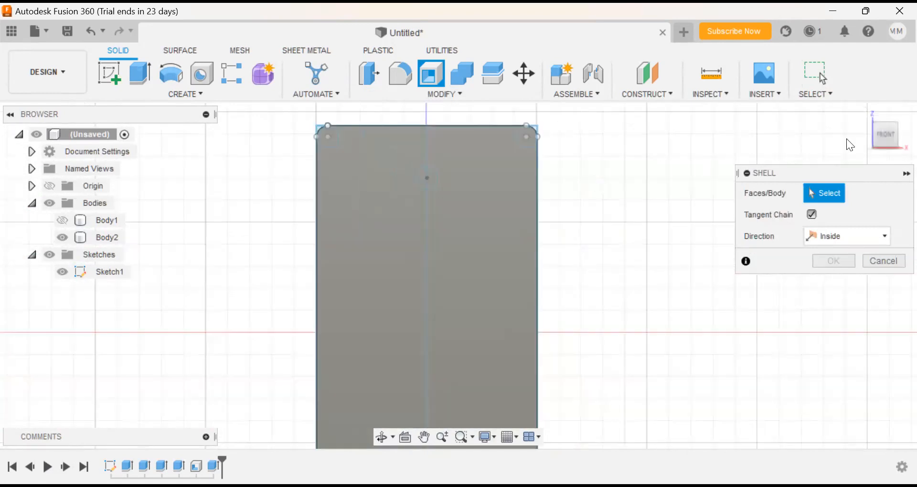
mouse_move(889, 131)
left_mouse_down()
mouse_move(881, 140)
mouse_move(896, 162)
left_mouse_up()
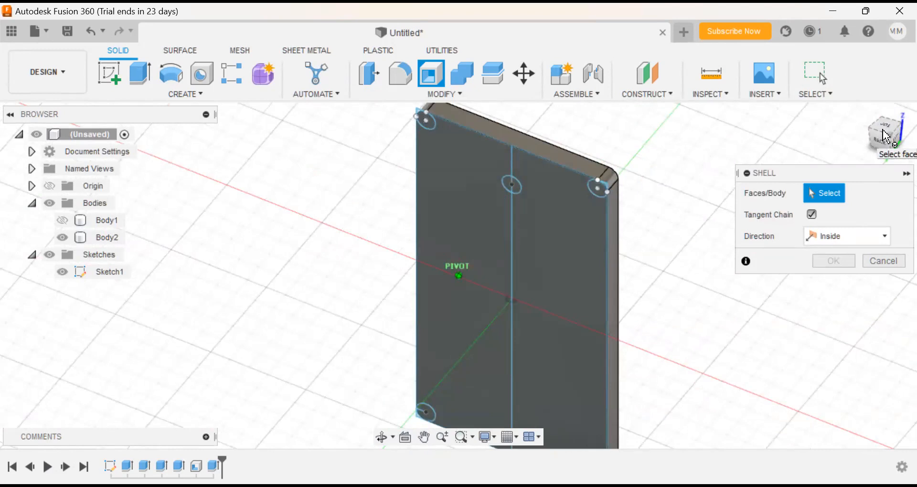
left_click(875, 143)
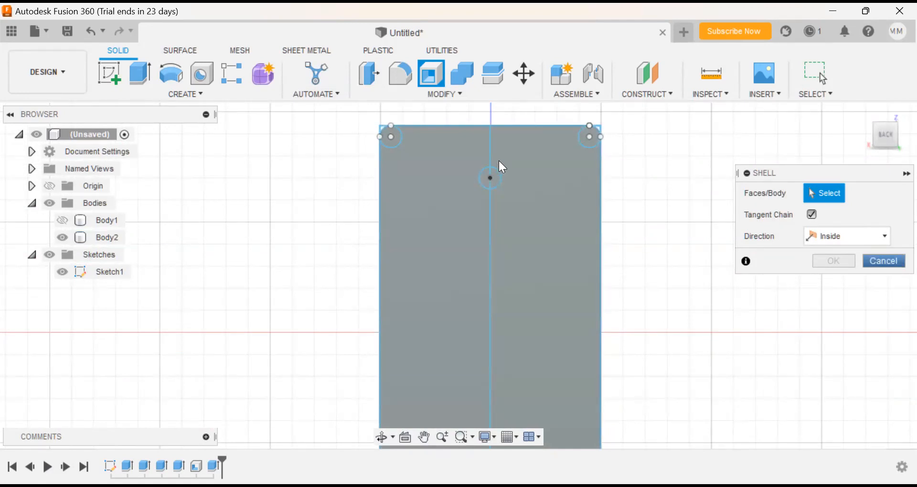
left_click(513, 203)
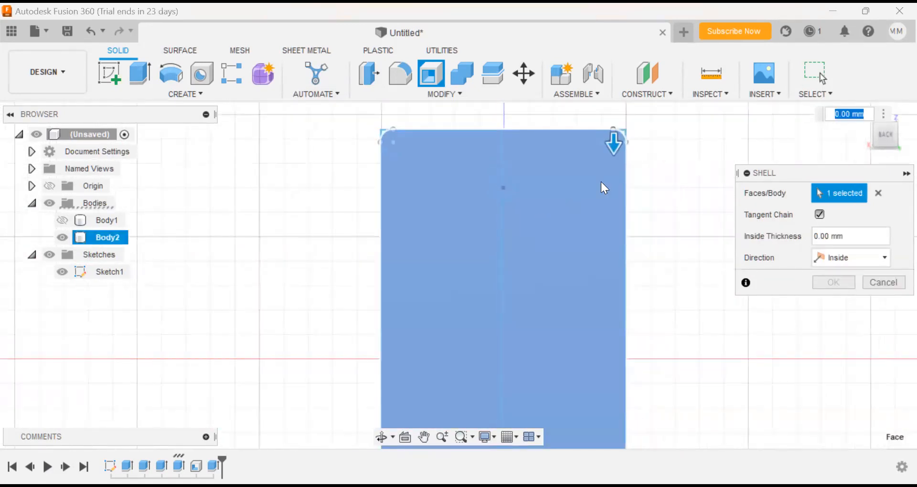
scroll(634, 263, "down", 2)
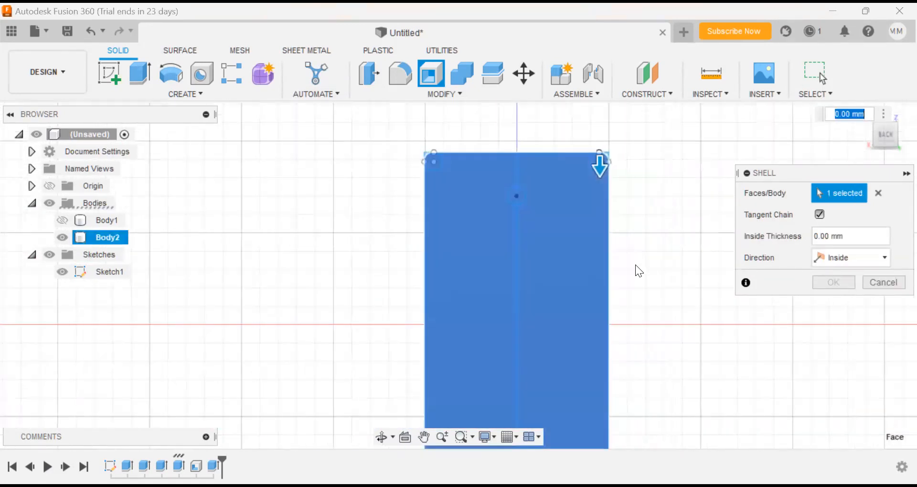
scroll(635, 264, "down", 1)
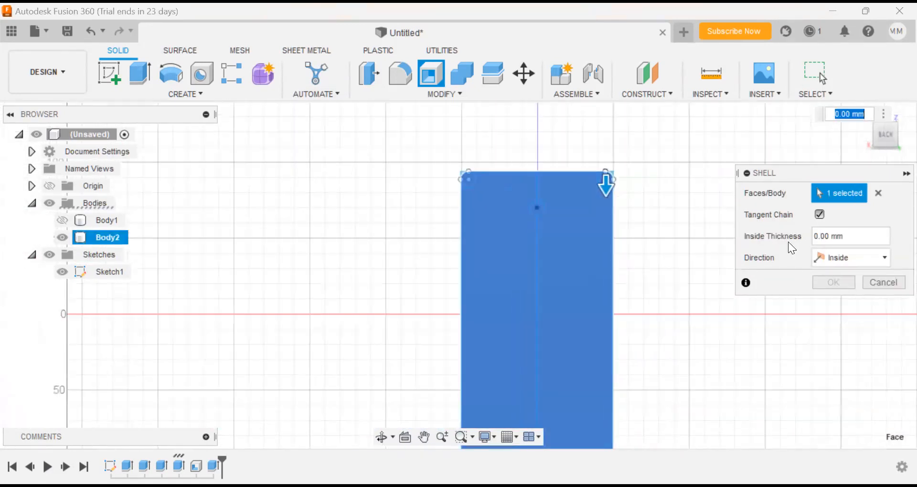
double_click(699, 192)
left_click(699, 191)
type("3")
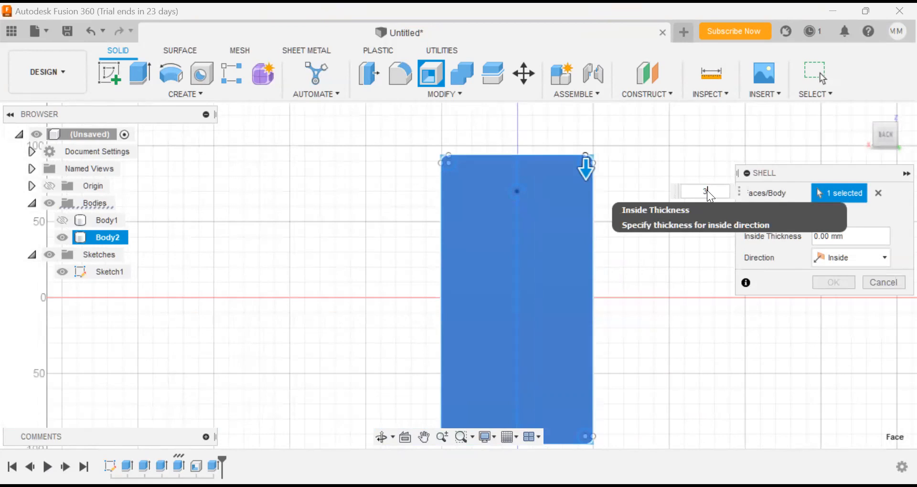
key("Return")
Step: Display the main body together with the shelled front body and return to the front view
middle_click_drag(608, 201, 563, 200)
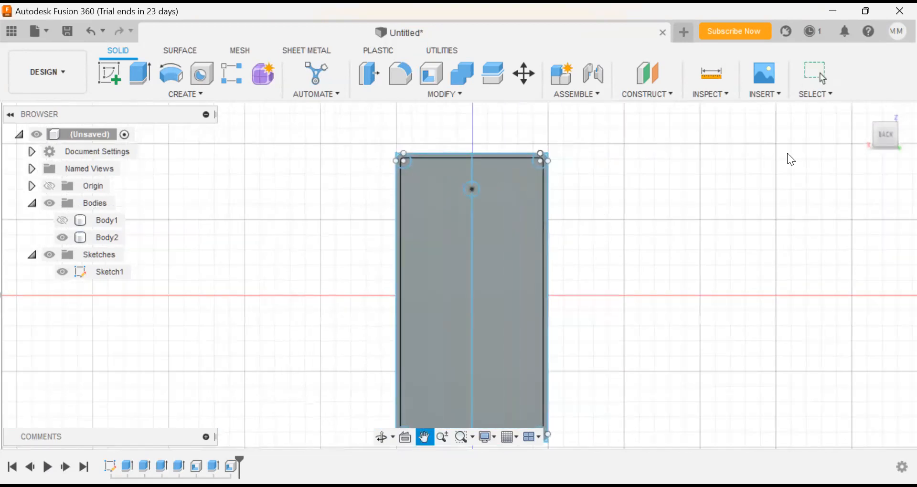
left_click_drag(884, 133, 779, 166)
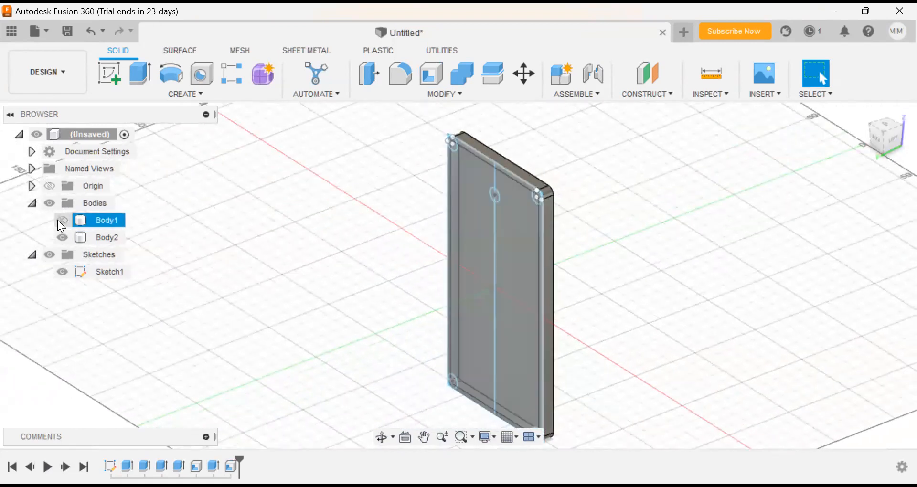
left_click(57, 220)
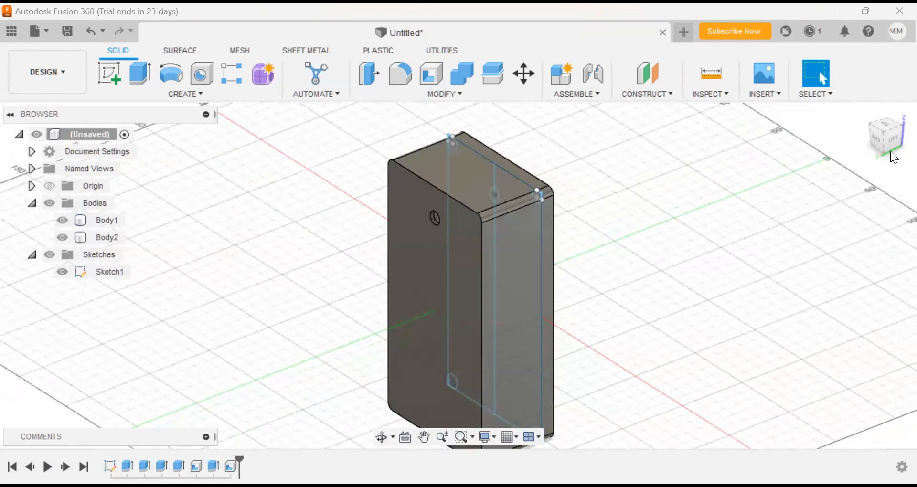
mouse_move(869, 135)
left_mouse_down()
mouse_move(778, 138)
mouse_move(769, 128)
mouse_move(840, 130)
mouse_move(794, 135)
left_mouse_up()
left_click(891, 140)
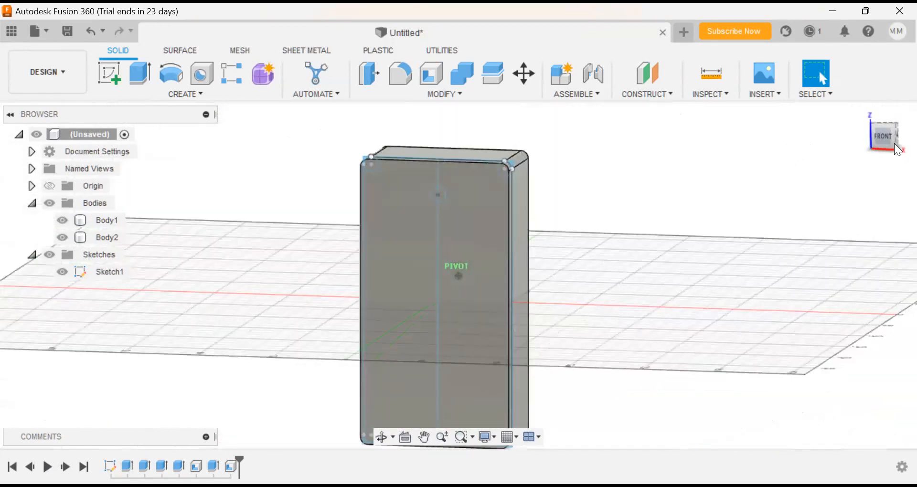
left_click(883, 141)
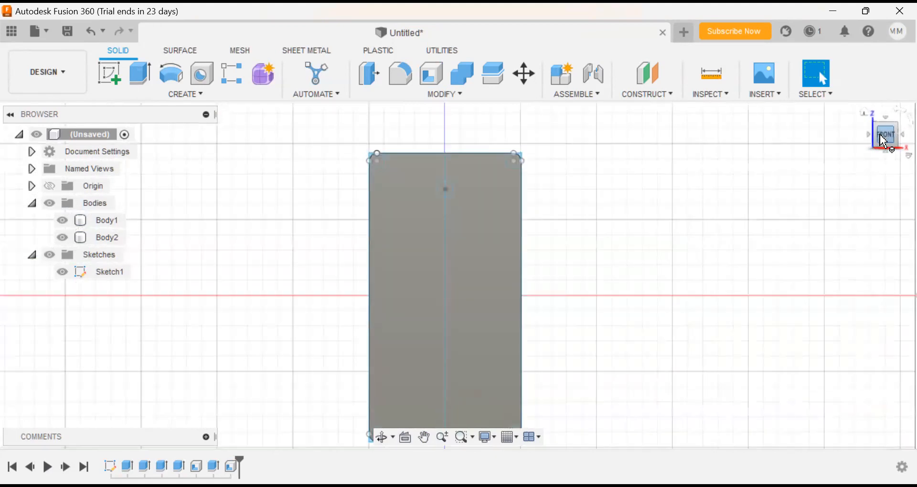
scroll(606, 261, "up", 3)
scroll(603, 268, "down", 3)
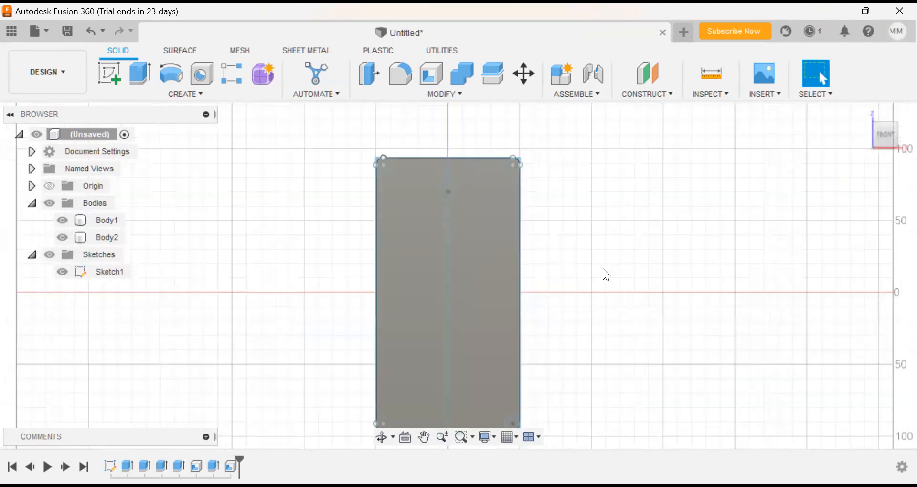
scroll(603, 271, "down", 2)
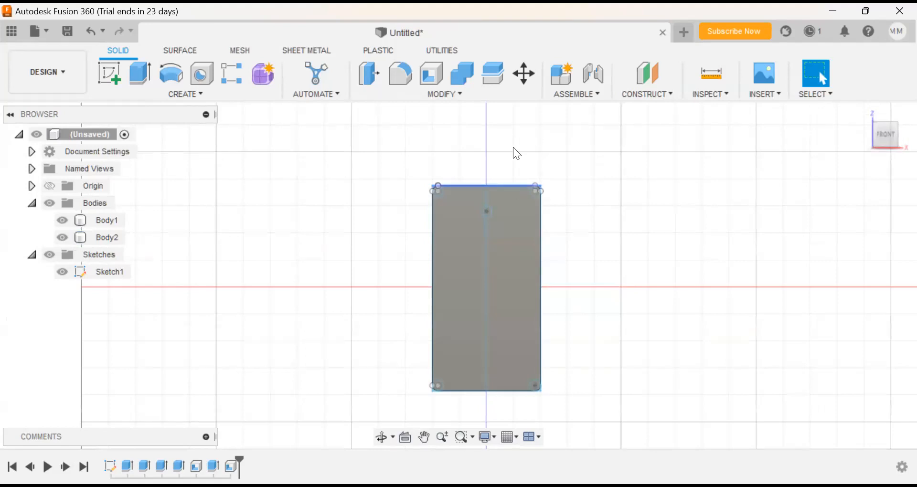
mouse_move(882, 133)
left_mouse_down()
mouse_move(904, 140)
mouse_move(10, 140)
mouse_move(96, 157)
mouse_move(144, 191)
mouse_move(882, 131)
left_mouse_up()
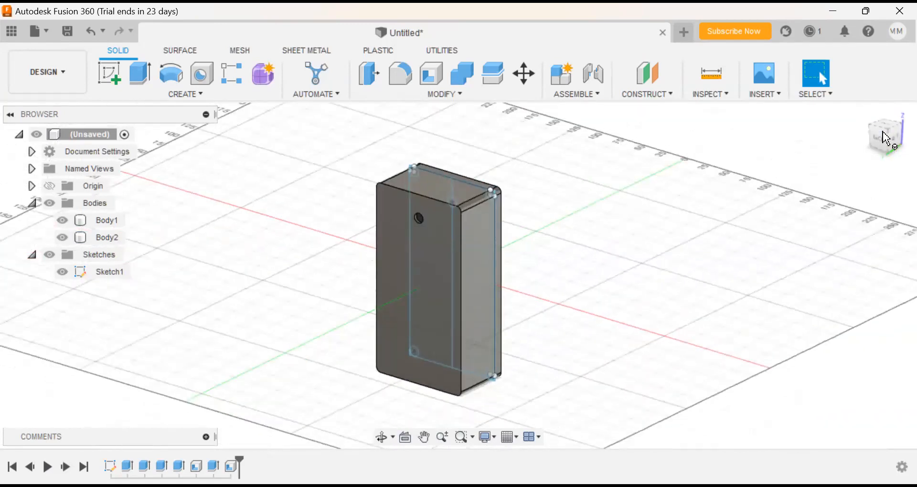
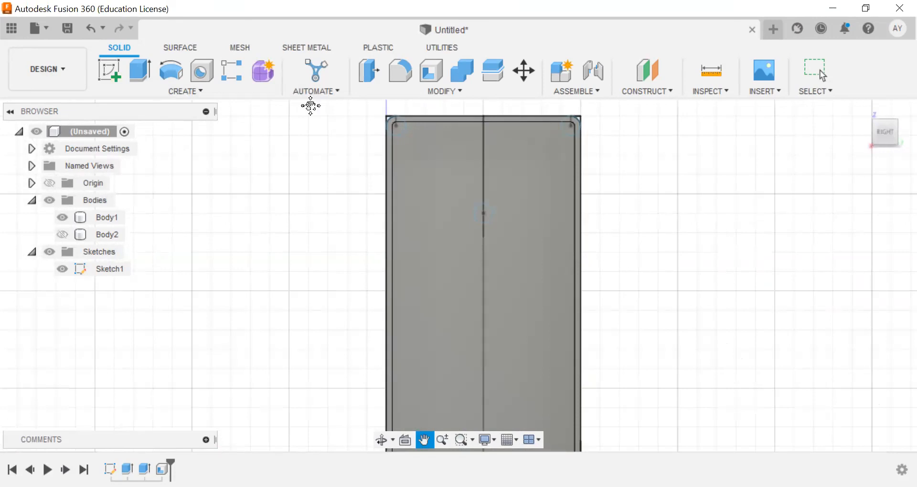
left_click(435, 71)
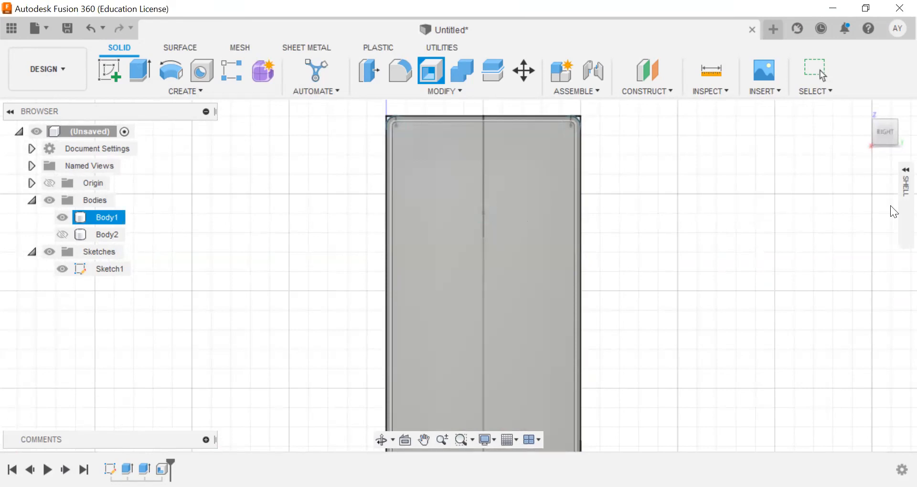
left_click(857, 133)
left_click_drag(678, 130, 636, 185)
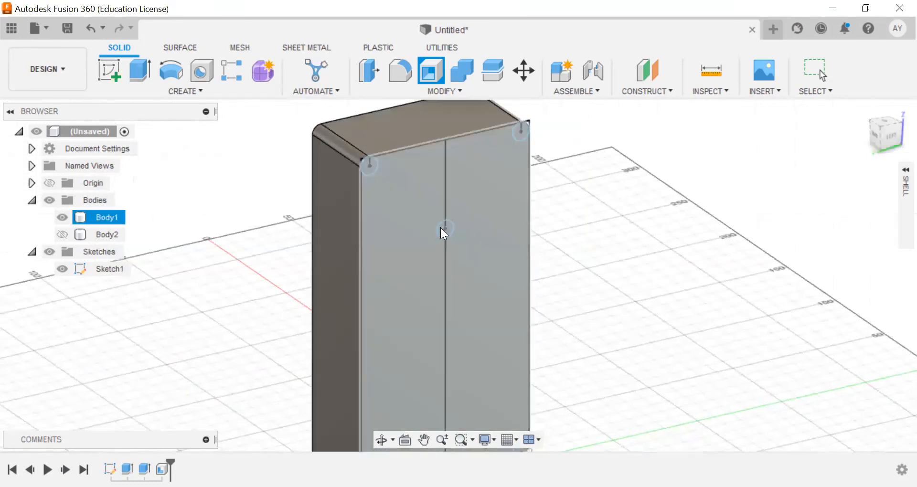
left_click(443, 228)
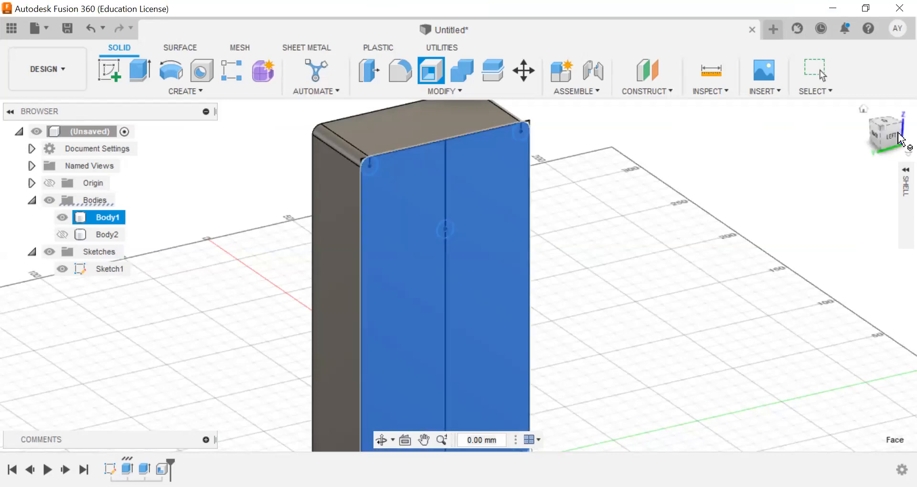
left_click(881, 135)
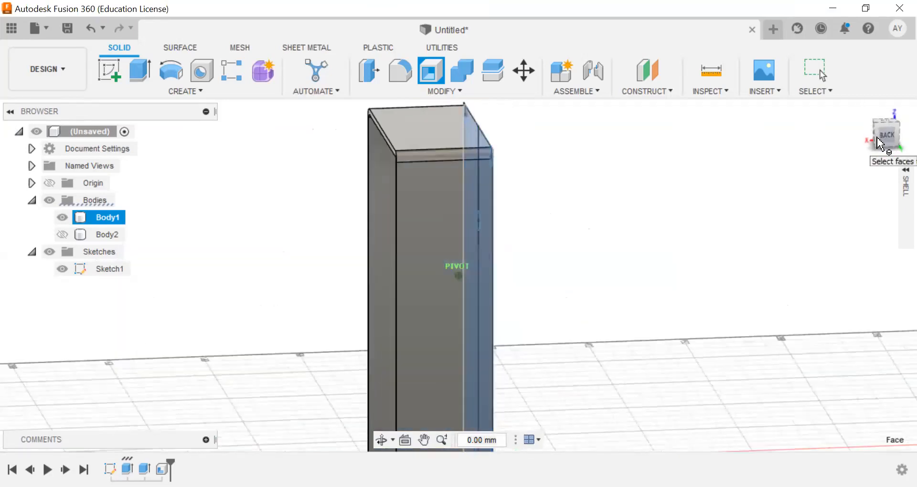
mouse_move(878, 136)
left_mouse_down()
mouse_move(865, 135)
mouse_move(848, 93)
mouse_move(849, 125)
left_mouse_up()
left_click(64, 233)
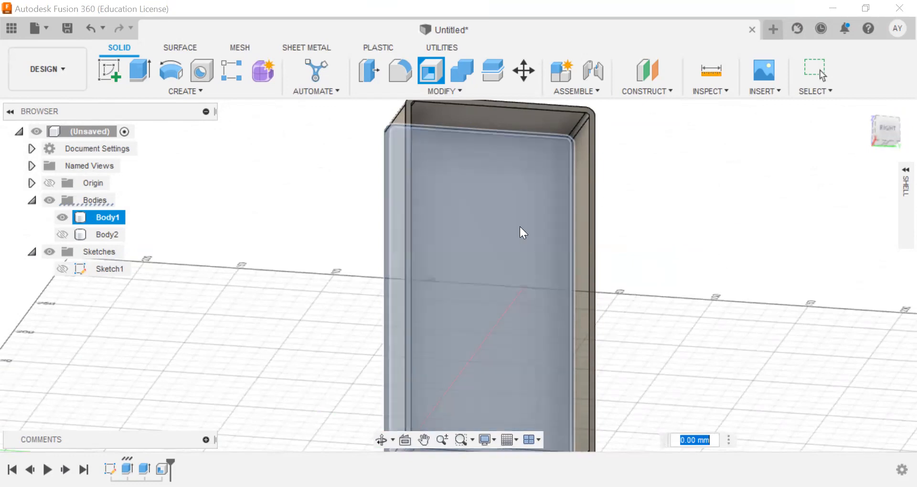
left_click(499, 247)
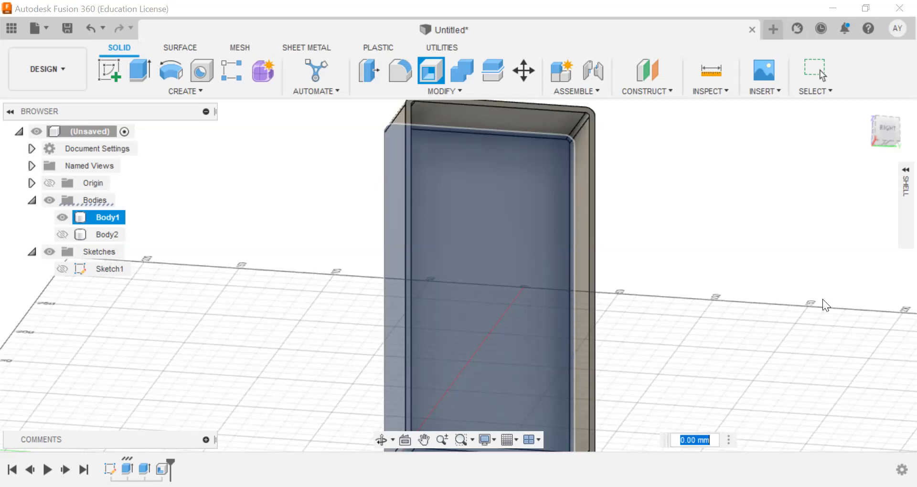
key("Escape")
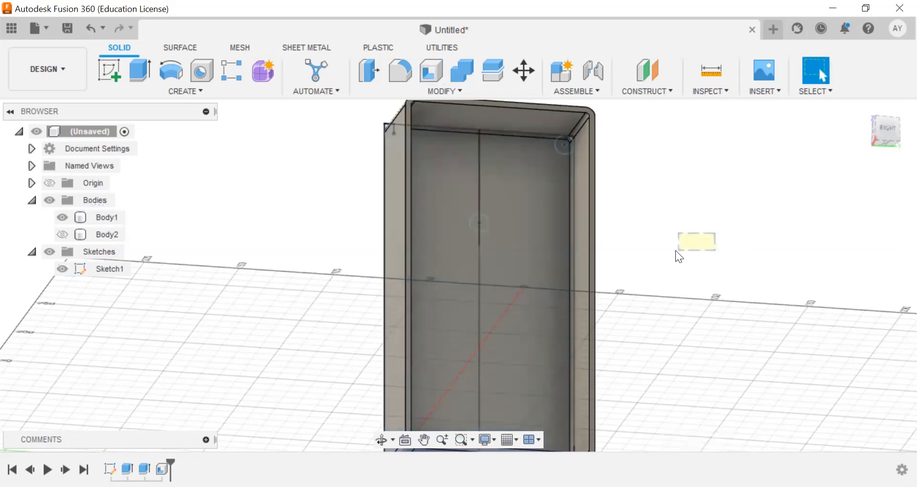
Step: Hide the shelled main body and display the solid front body in its place
left_click(886, 130)
scroll(694, 295, "up", 1)
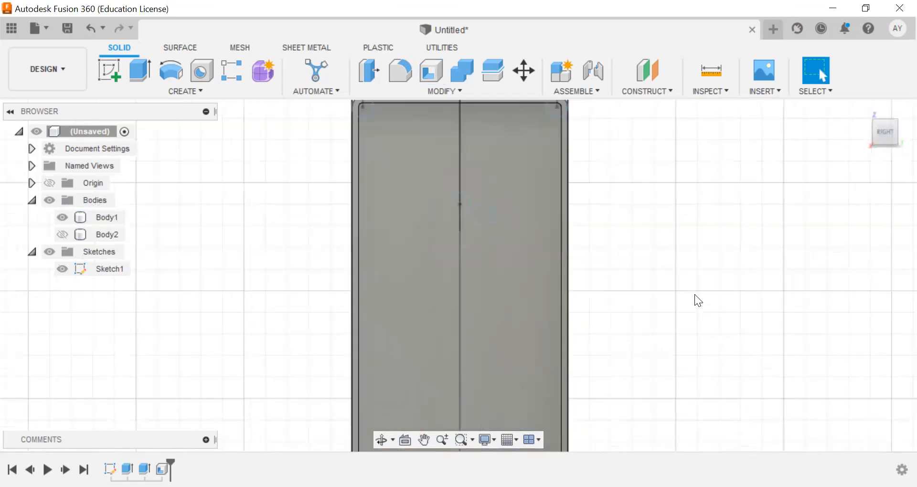
scroll(658, 329, "down", 2)
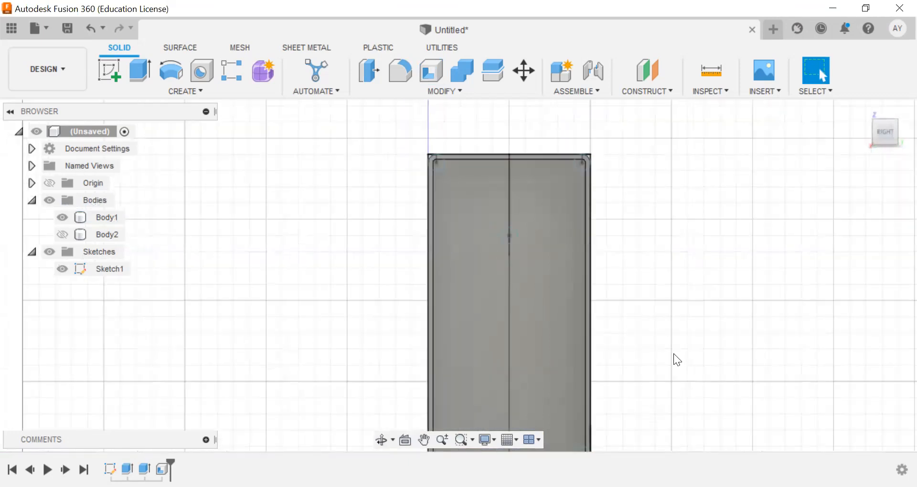
left_click(424, 440)
left_click_drag(646, 282, 585, 237)
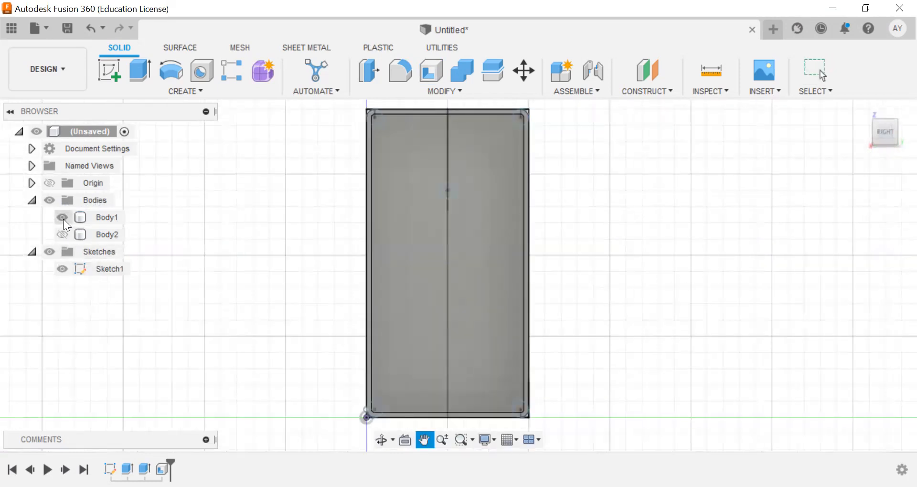
left_click(63, 217)
left_click(67, 235)
Step: Shell the front body from the face towards the sketch with an inside thickness of 3 mm
left_click_drag(314, 262, 395, 244)
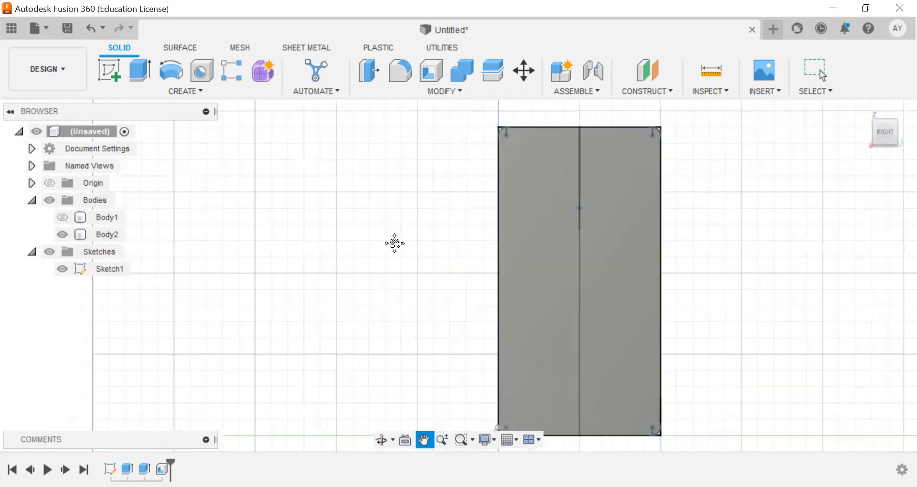
left_click_drag(888, 137, 830, 139)
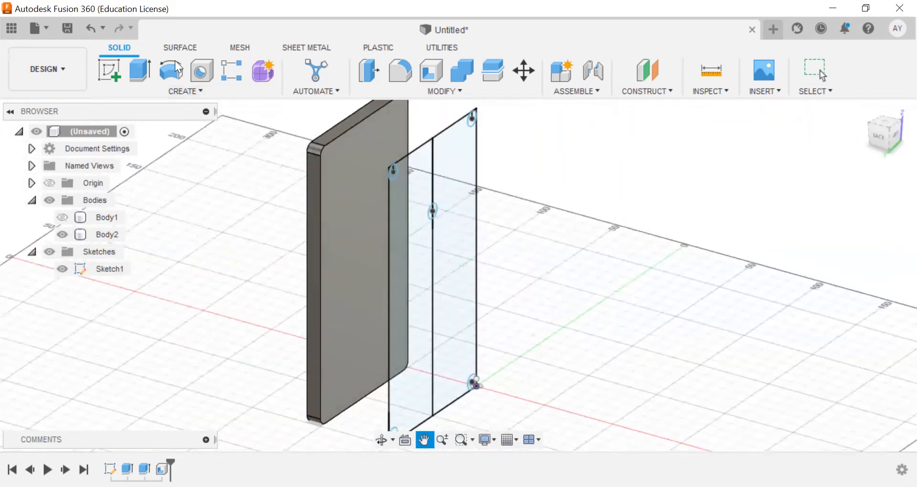
left_click(443, 74)
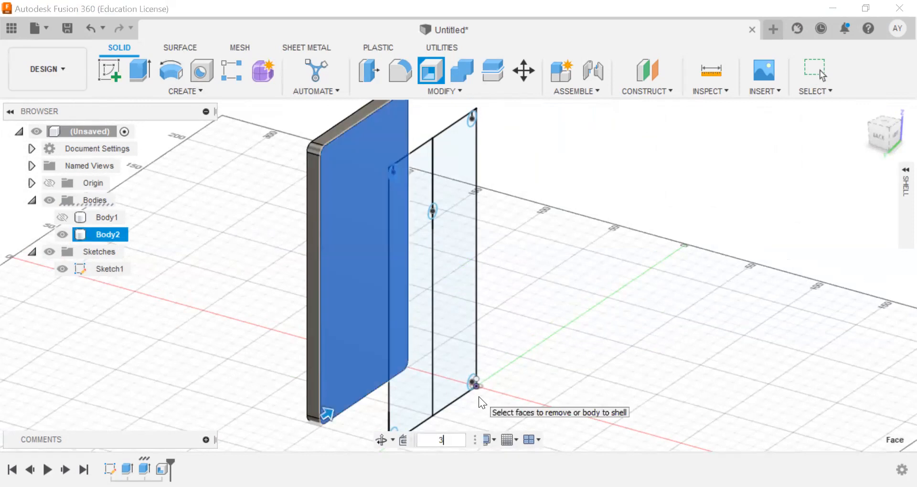
key("Return")
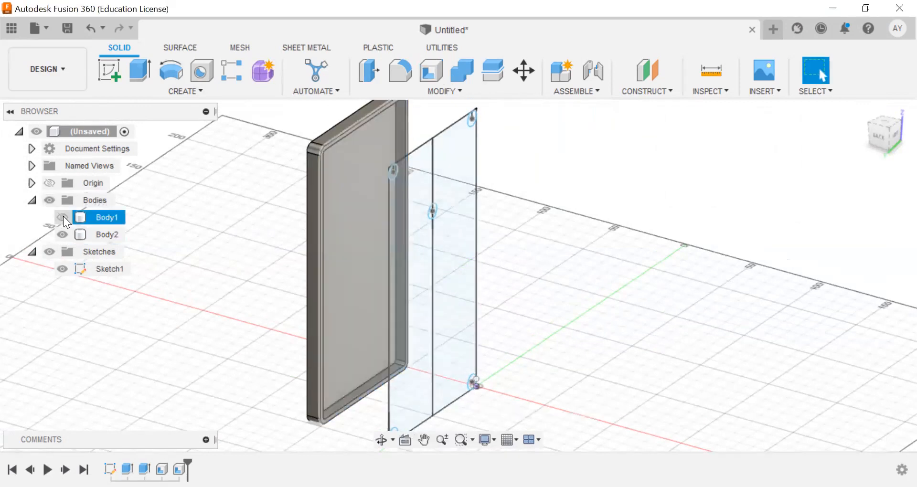
Step: Display the main body again together with the shelled front body
left_click(63, 217)
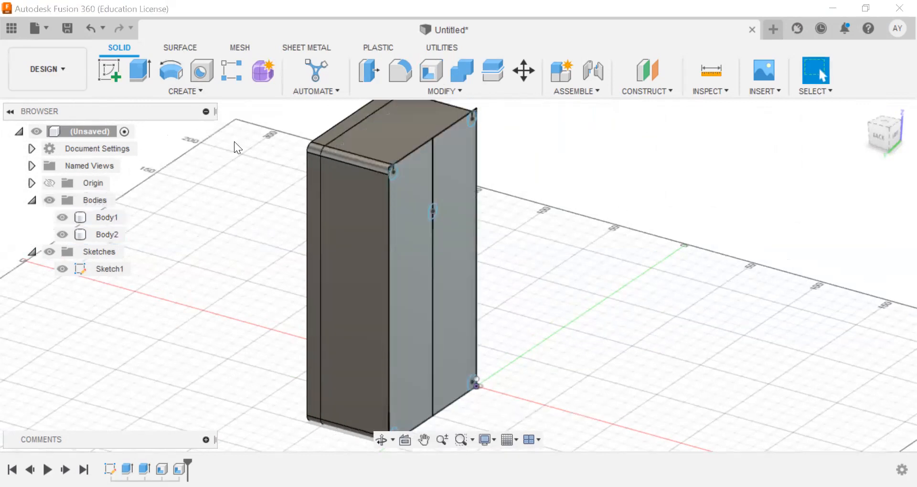
left_click(879, 135)
mouse_move(883, 135)
left_mouse_down()
mouse_move(888, 141)
mouse_move(878, 139)
left_mouse_up()
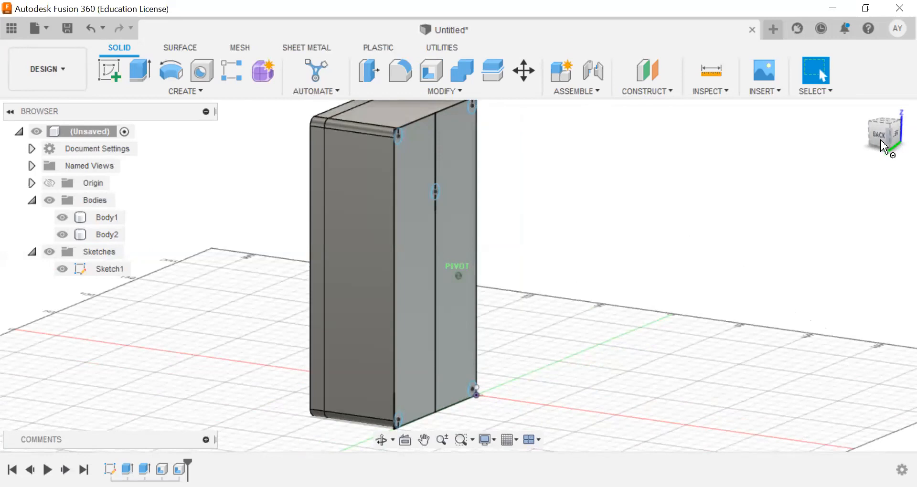
mouse_move(881, 139)
left_mouse_down()
mouse_move(905, 142)
mouse_move(888, 143)
left_mouse_up()
left_click(904, 142)
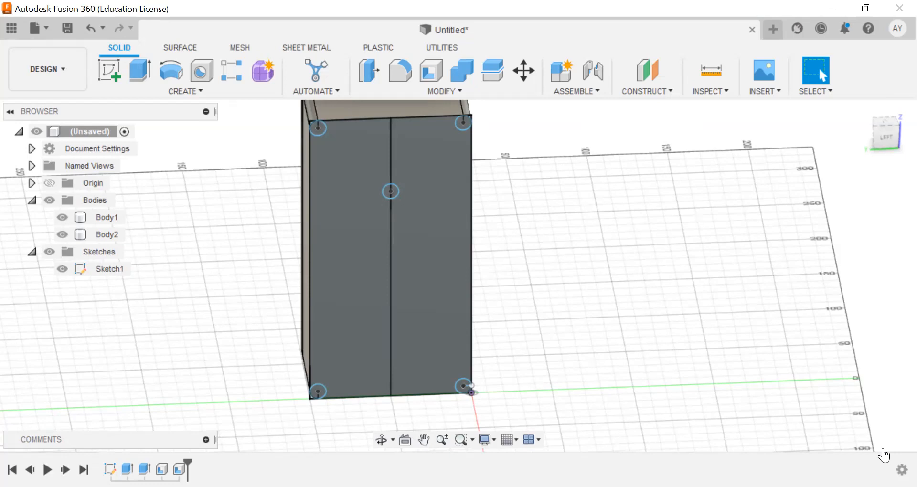
Step: With the front body hidden, try a 5 mm extruded cut of one half of the upper centre circle in the back wall, and undo it
key("e")
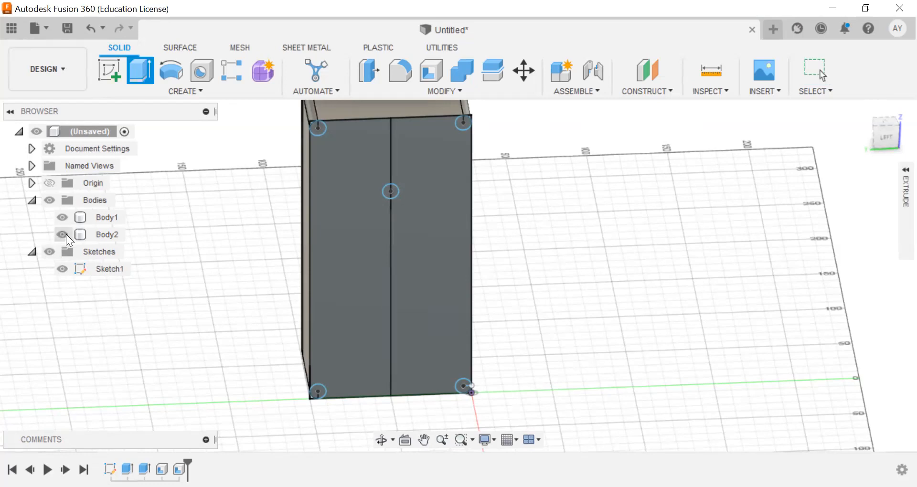
left_click(64, 235)
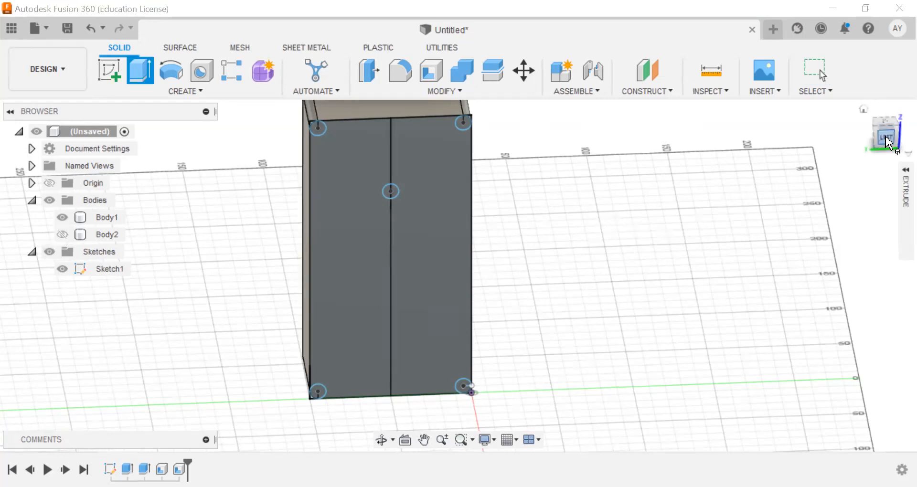
left_click_drag(875, 134, 883, 137)
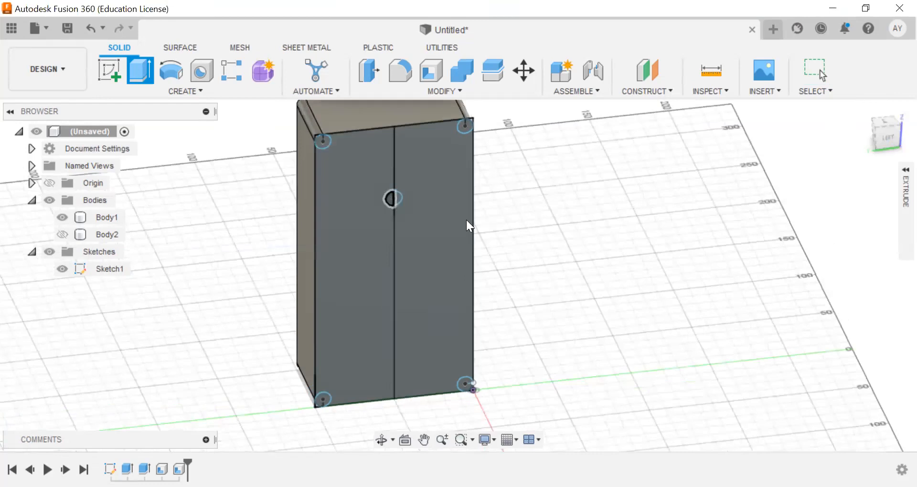
left_click(390, 198)
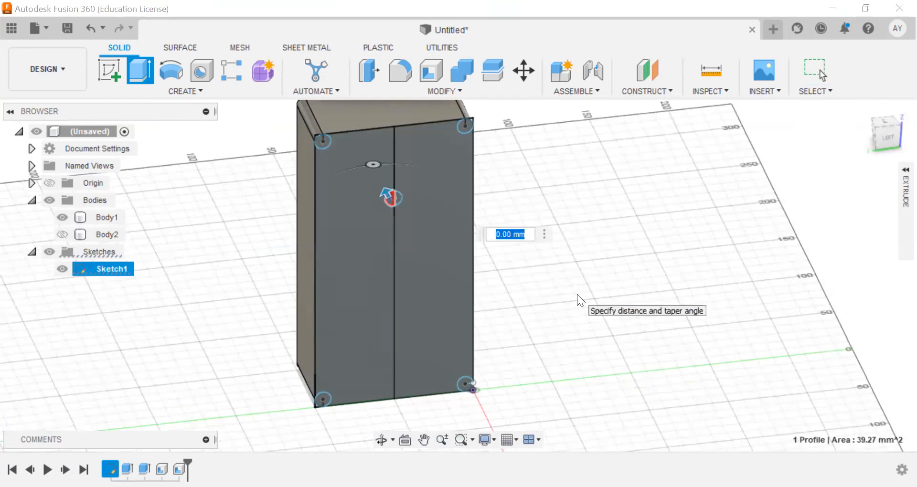
type("50")
key("BackSpace")
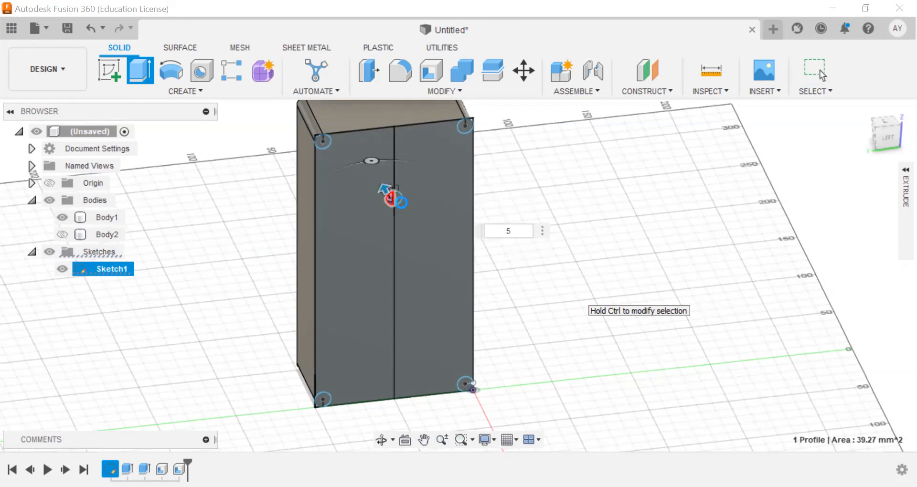
key("Return")
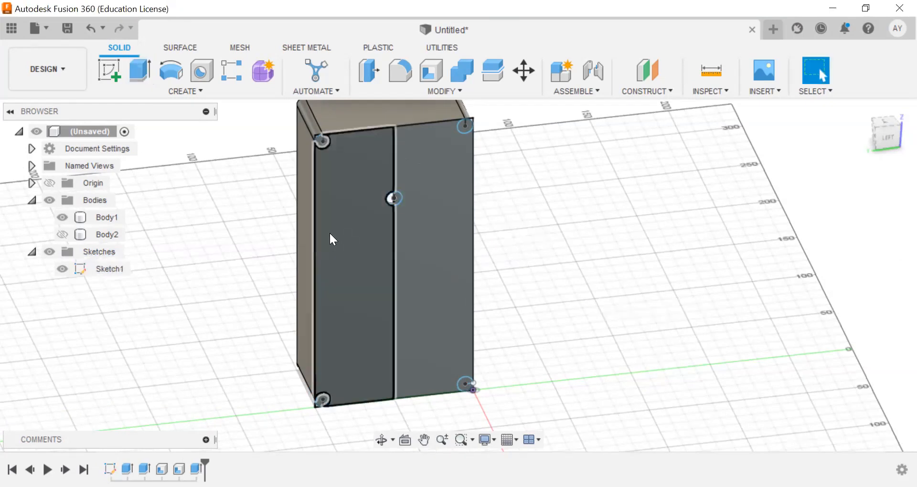
key("ctrl+z")
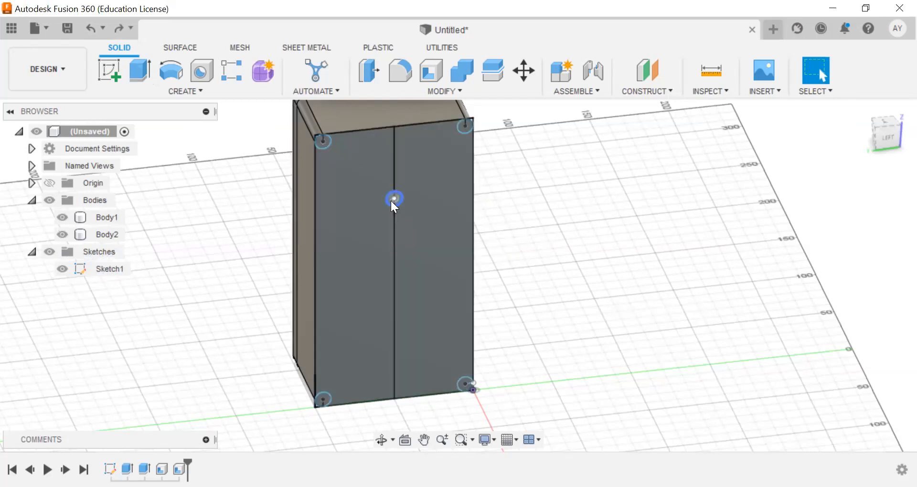
Step: Extrude both halves of the upper centre circle 5 mm each to cut the round hole through the main body's back wall
left_click(393, 199)
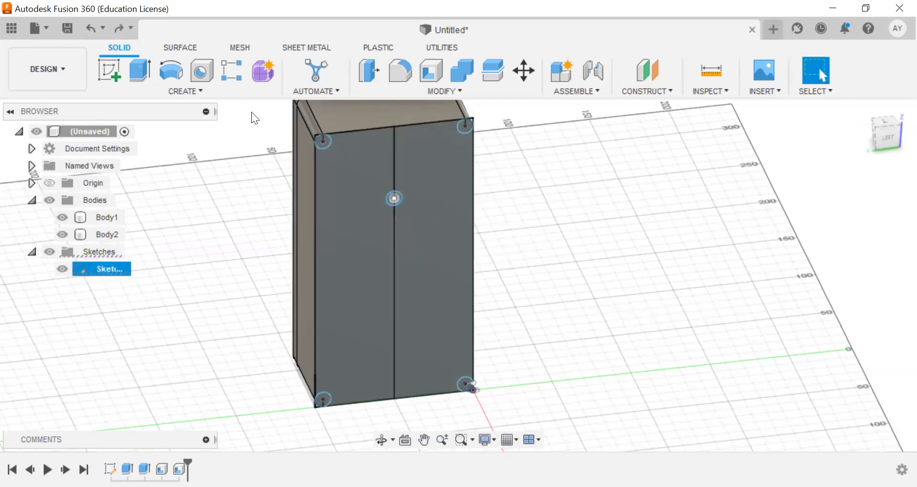
left_click(147, 70)
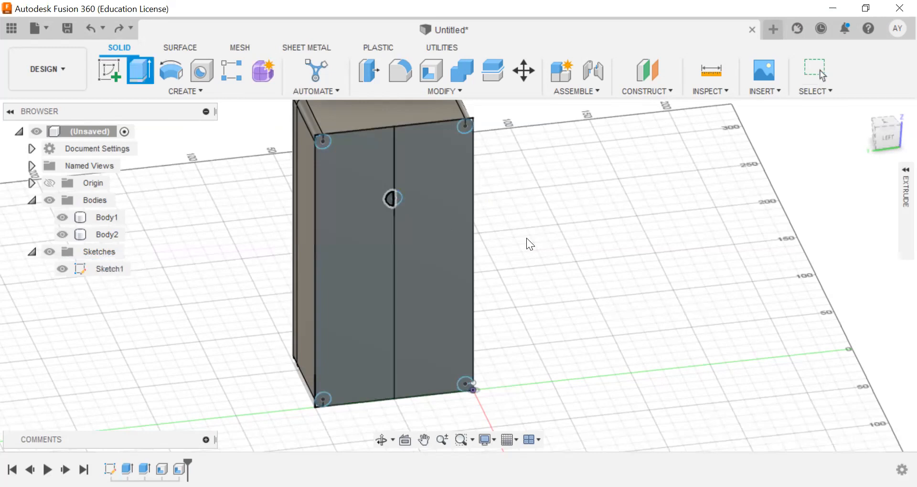
type("5")
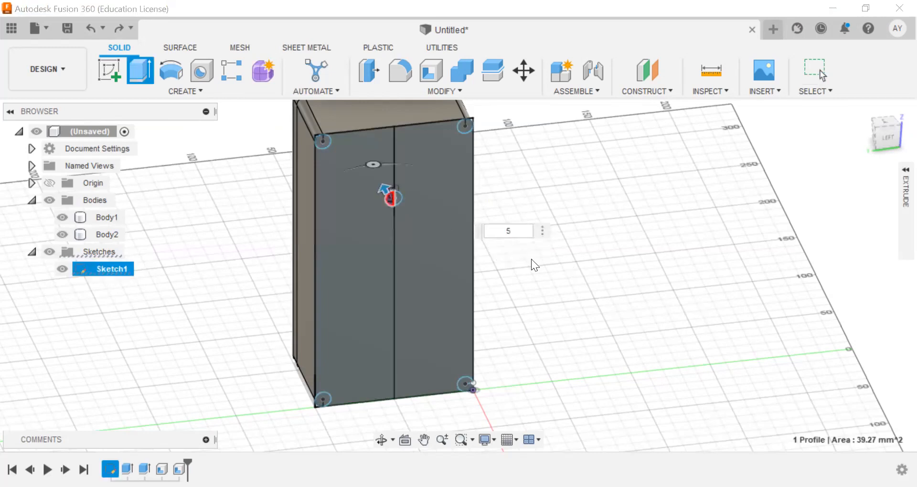
key("Return")
left_click(397, 196)
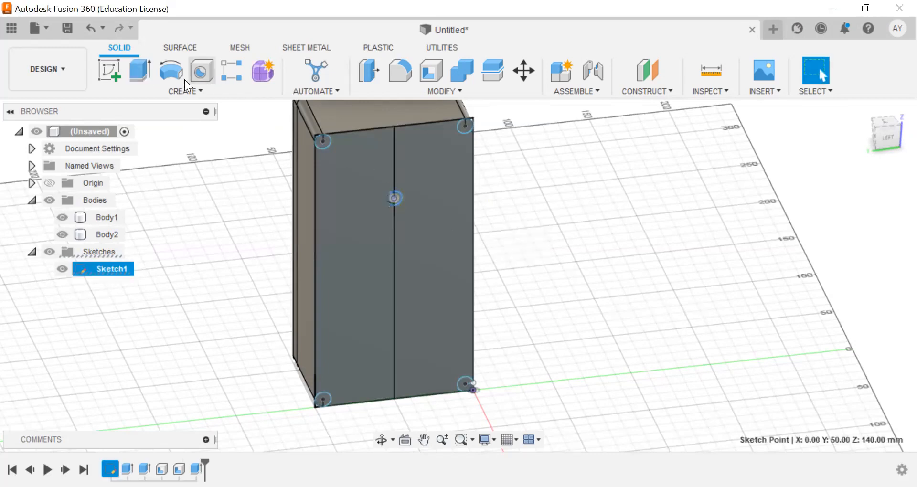
left_click(133, 75)
left_click(398, 195)
type("5")
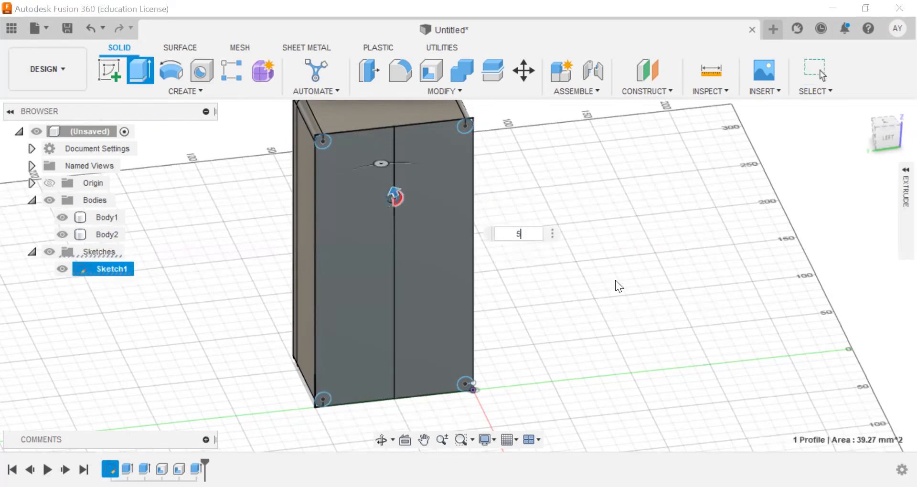
key("Return")
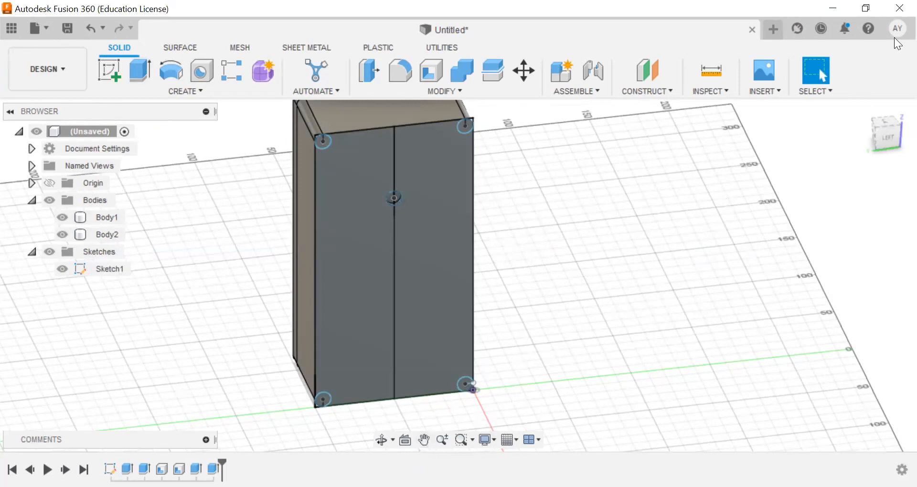
Step: Hide the main body and inspect the front cover from its outer and hollow sides
mouse_move(881, 130)
left_mouse_down()
mouse_move(867, 135)
mouse_move(891, 137)
mouse_move(902, 122)
left_mouse_up()
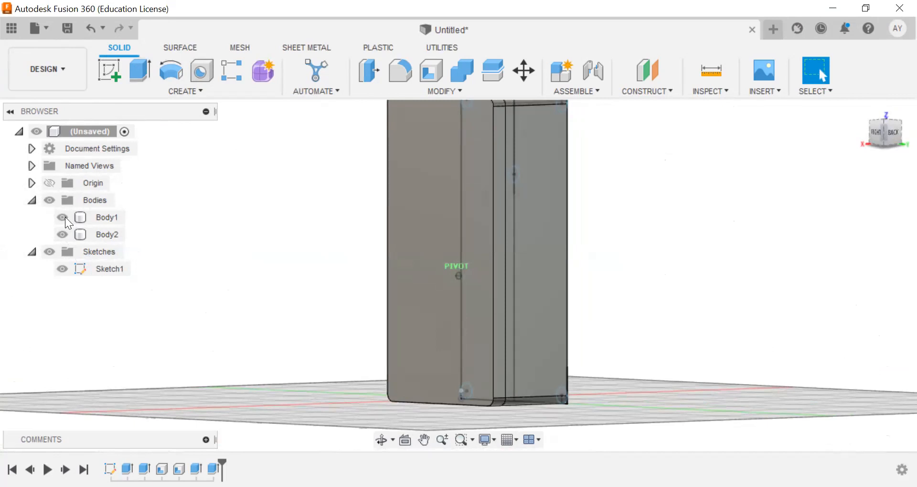
key("ctrl+a")
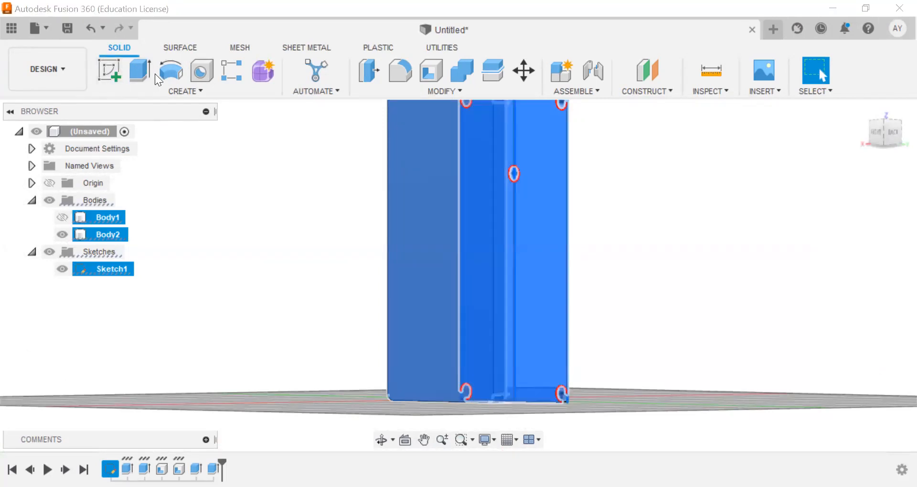
left_click(886, 137)
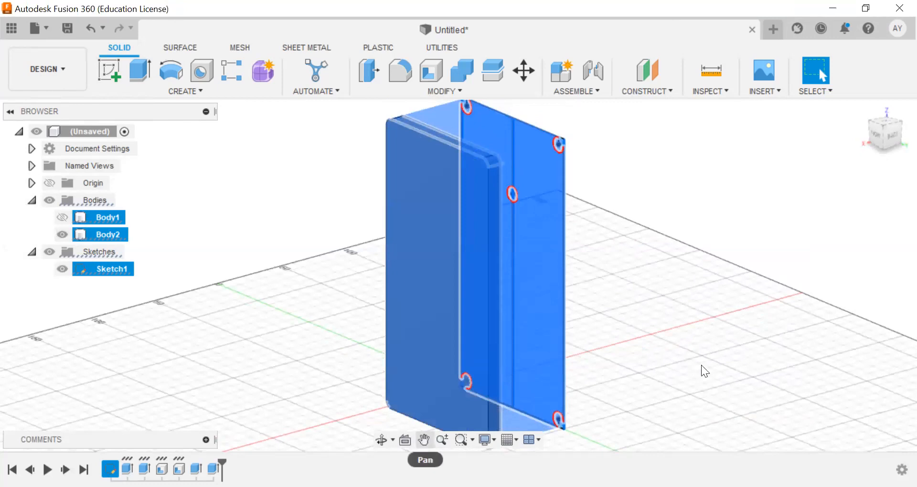
left_click(651, 319)
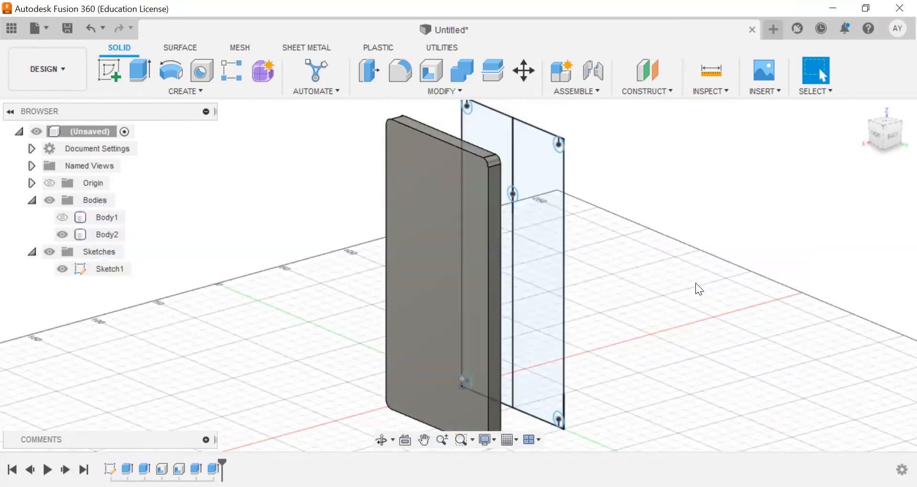
mouse_move(883, 134)
left_mouse_down()
mouse_move(829, 126)
mouse_move(807, 147)
mouse_move(788, 145)
left_mouse_up()
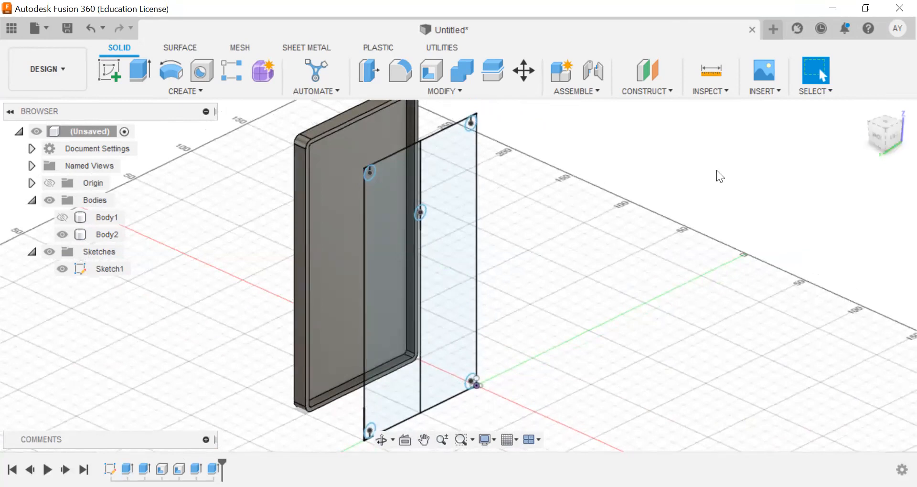
left_click(351, 206)
left_click(568, 253)
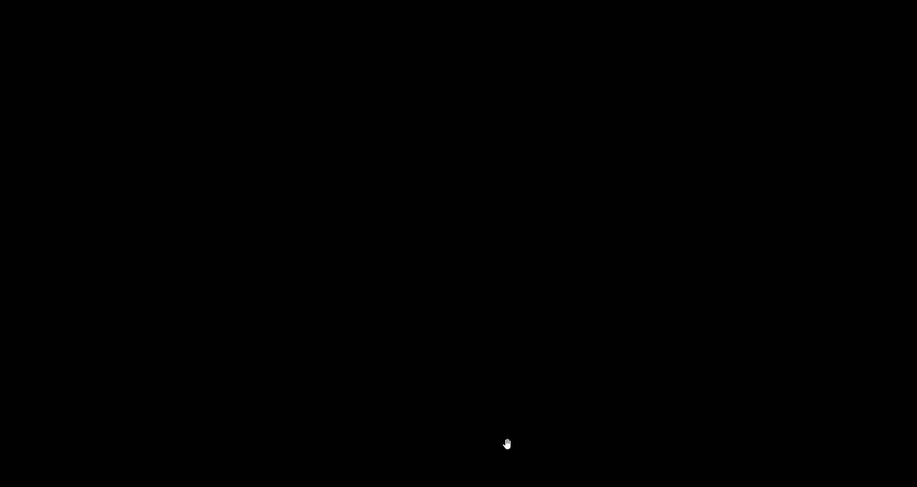
Step: Switch to the reference drawing in Photos, examine the dimensioned side and top views, and return to the Fusion 360 model
key("alt+Tab")
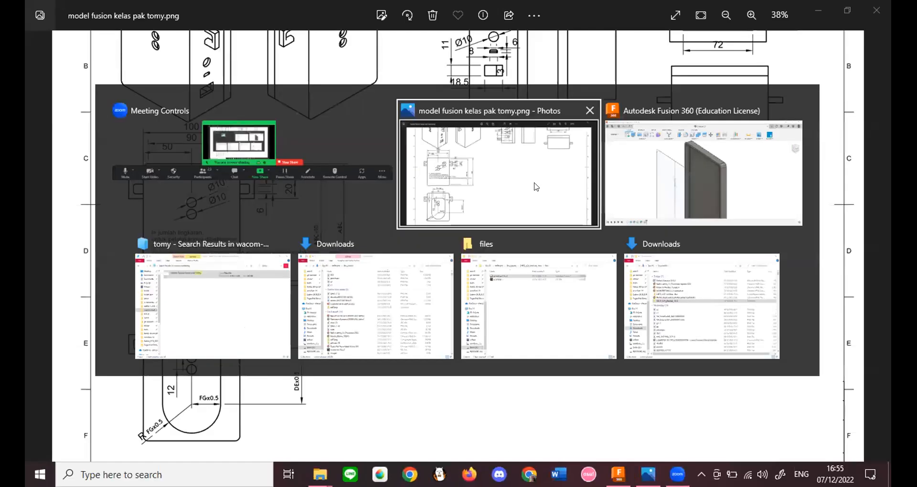
left_click(457, 173)
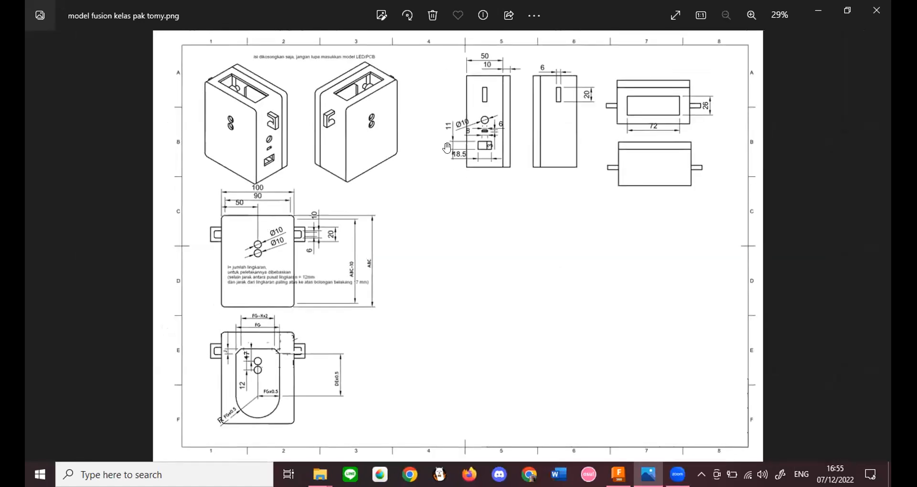
scroll(546, 263, "up", 2)
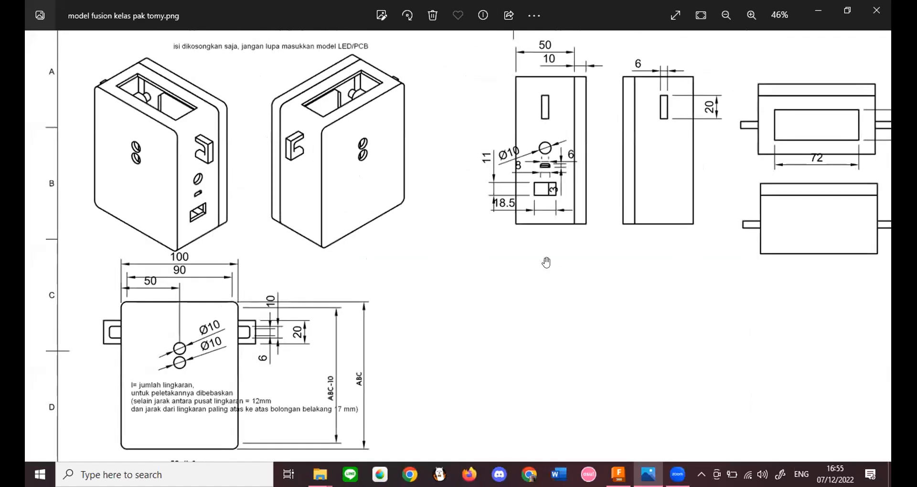
scroll(764, 143, "up", 3)
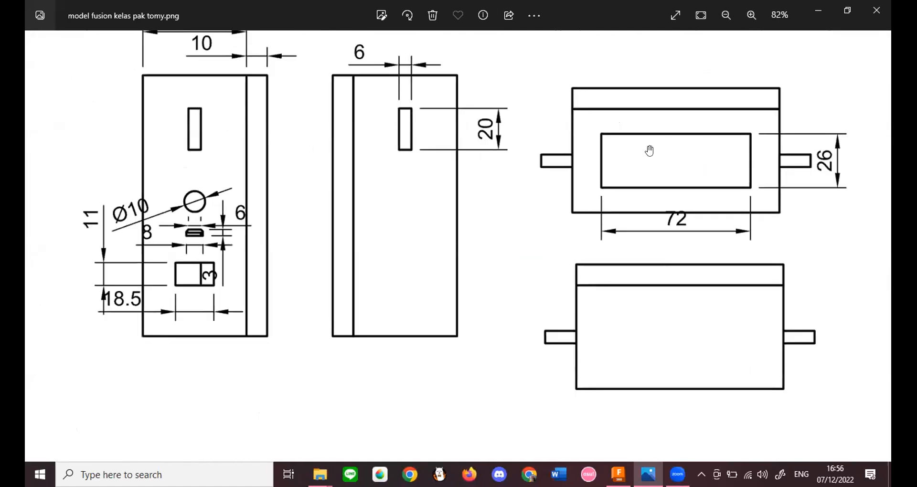
scroll(649, 151, "down", 5)
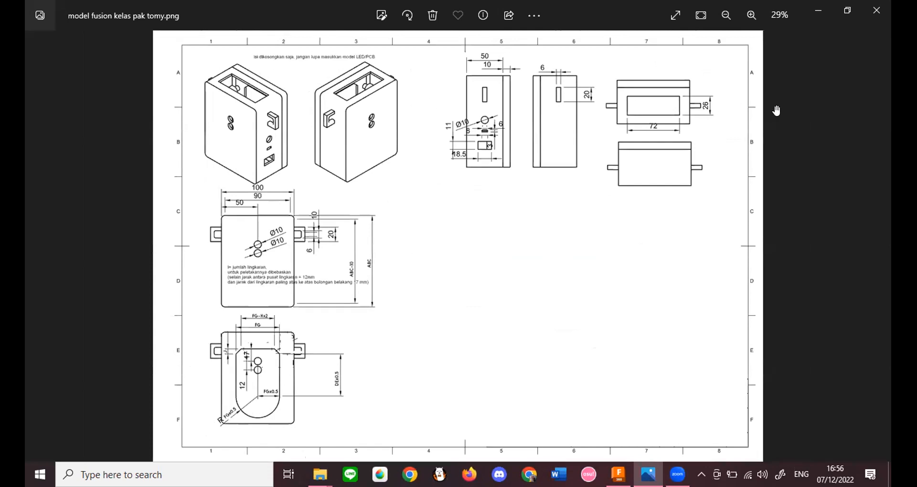
scroll(781, 82, "up", 2)
scroll(822, 132, "up", 1)
scroll(776, 110, "down", 2)
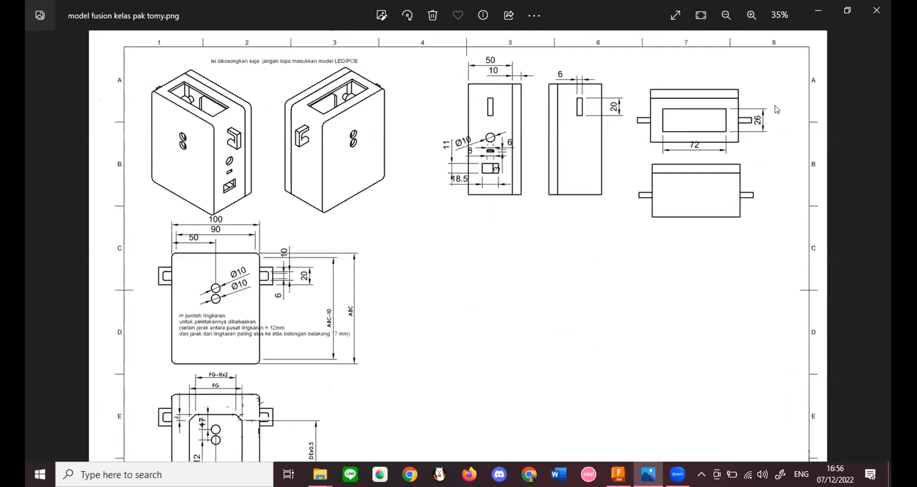
scroll(777, 109, "down", 1)
key("alt+Tab")
key("alt+Tab")
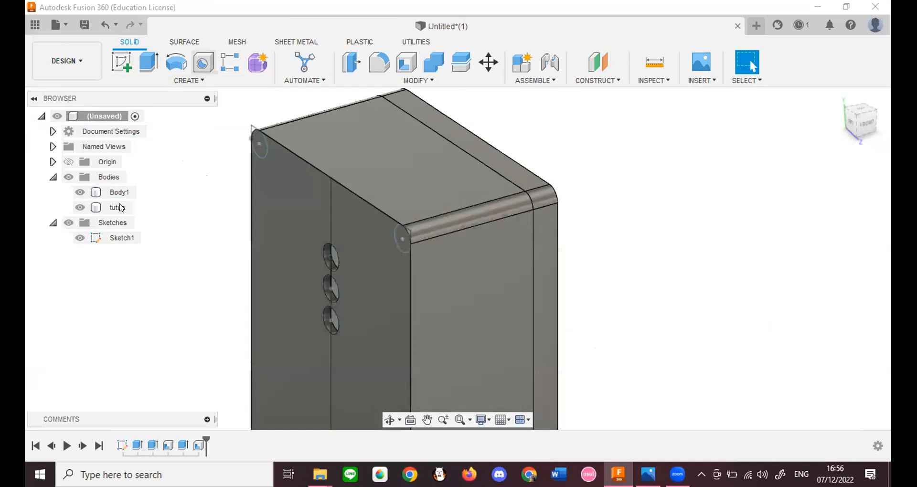
Step: Hide the first sketch and start a new sketch on the main body's top face
left_click(78, 238)
left_click(79, 238)
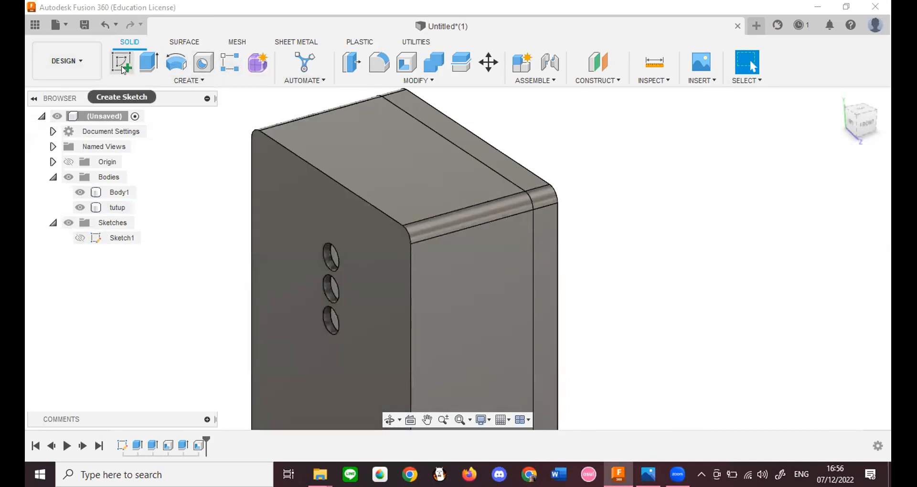
left_click(122, 63)
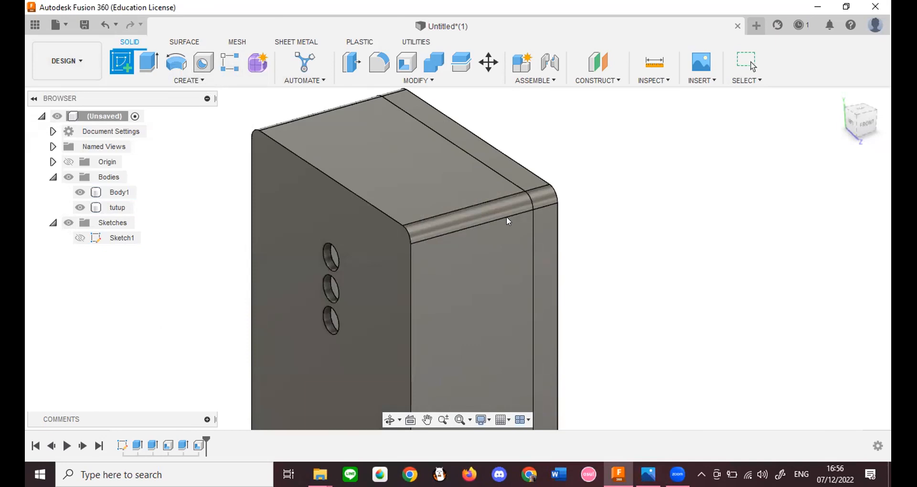
left_click(365, 147)
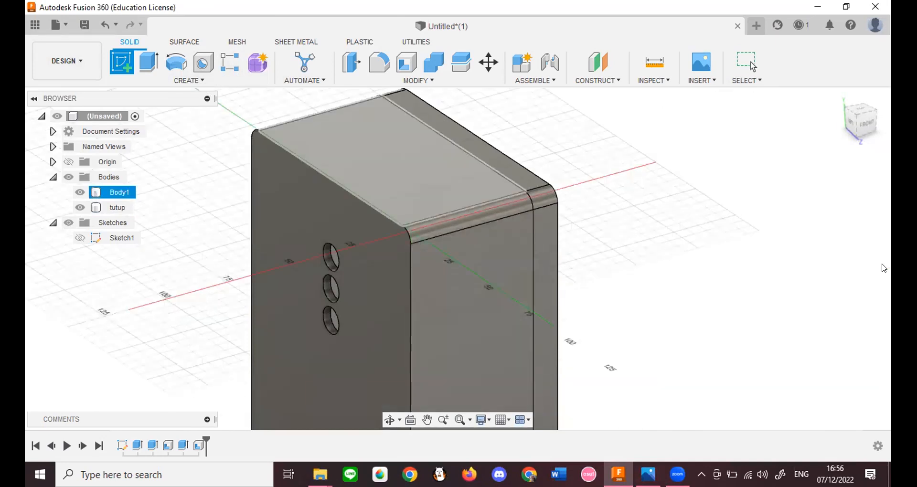
Step: Check the top opening's dimensions in the Photos drawing, and draw a 36 mm line from the back edge's midpoint towards the origin corner
key("alt+Tab")
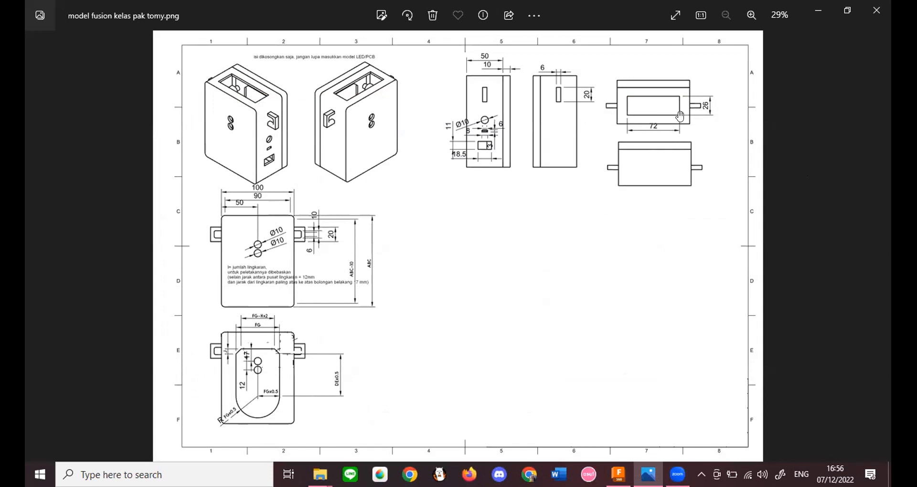
scroll(711, 115, "up", 3)
scroll(774, 147, "up", 2)
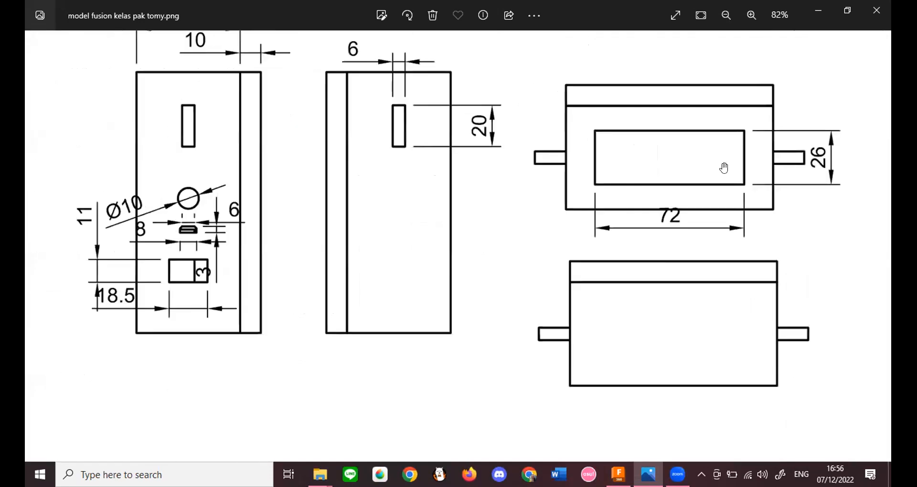
key("alt+Tab")
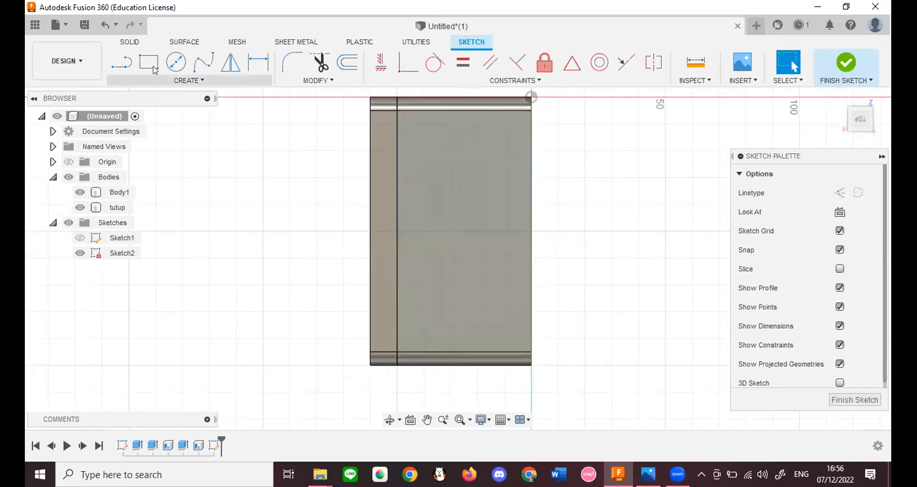
left_click(203, 62)
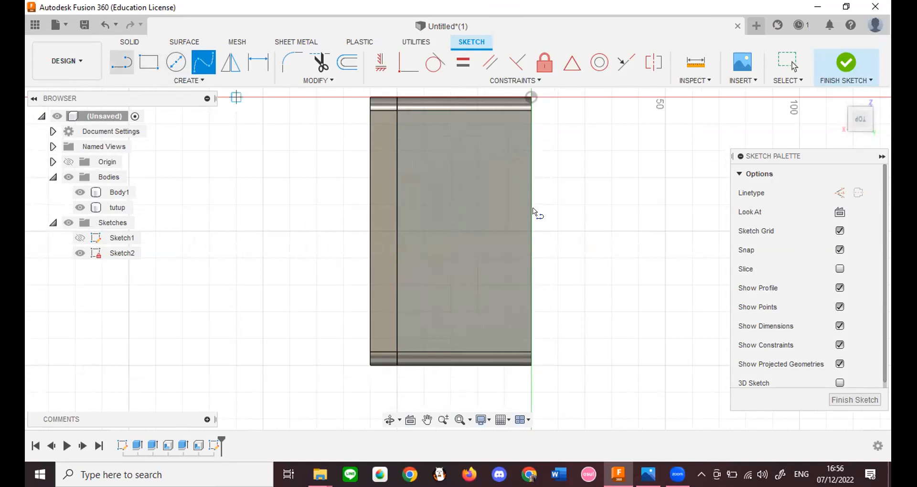
key("l")
left_click(531, 232)
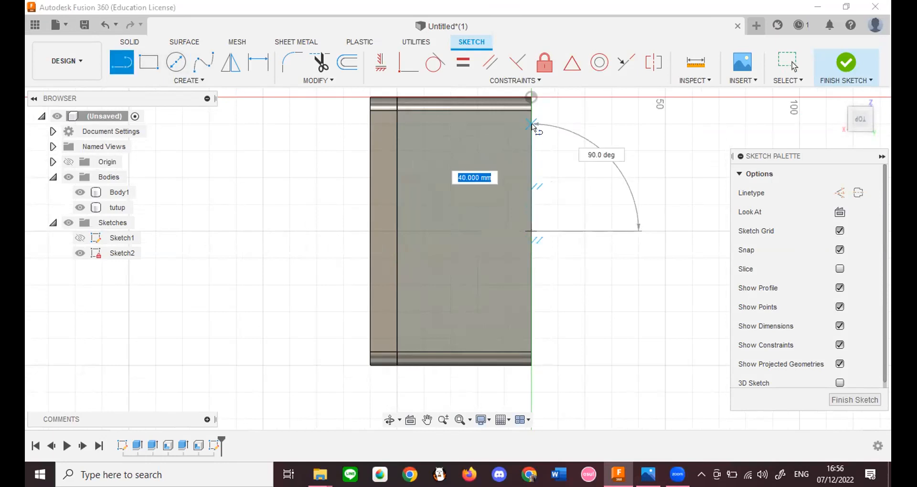
type("36")
key("Return")
key("Escape")
Step: Draw a second 36 mm line along the back edge from the same midpoint, away from the origin
key("l")
left_click(526, 230)
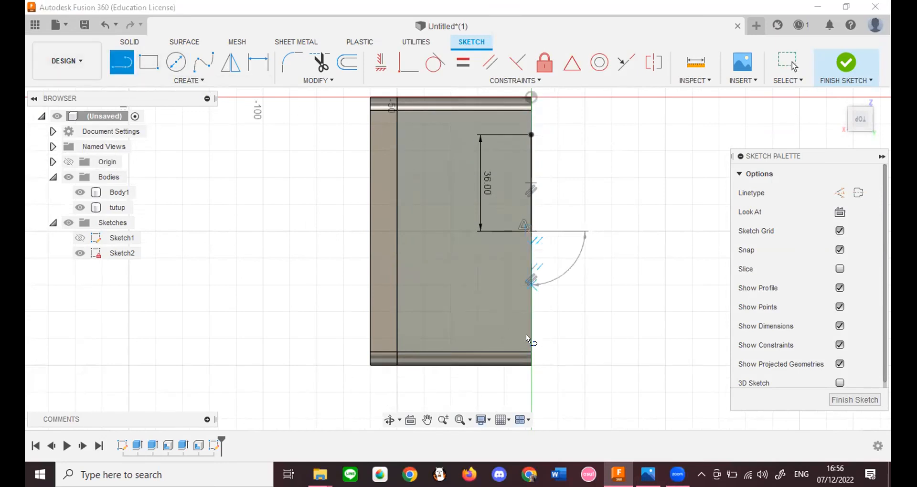
type("36")
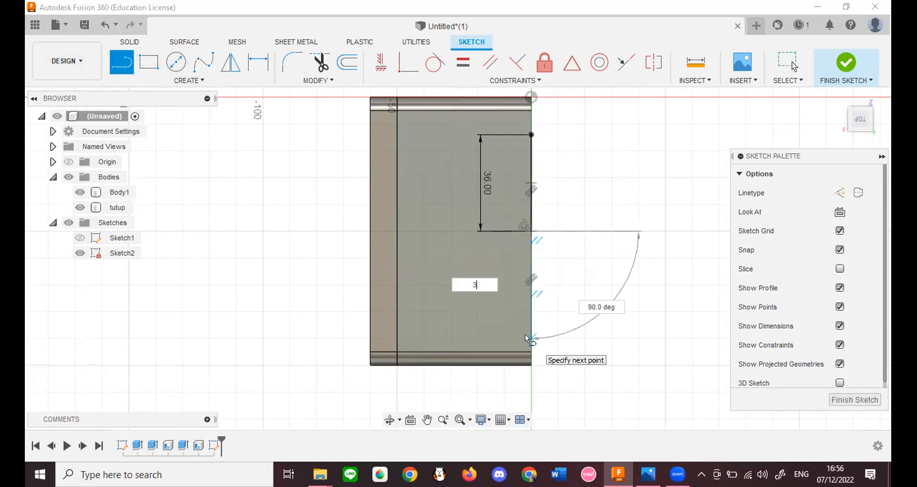
key("Return")
key("Escape")
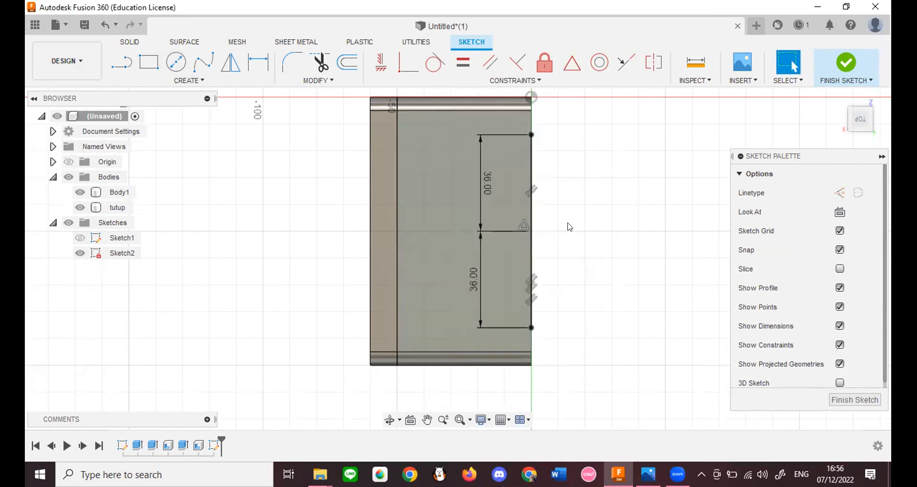
Step: Recheck the reference drawing, and draw a line along the top face's side edge nearest the origin, from the cover joint to the back edge
key("alt+Tab")
key("alt+Tab")
key("r")
left_click(123, 62)
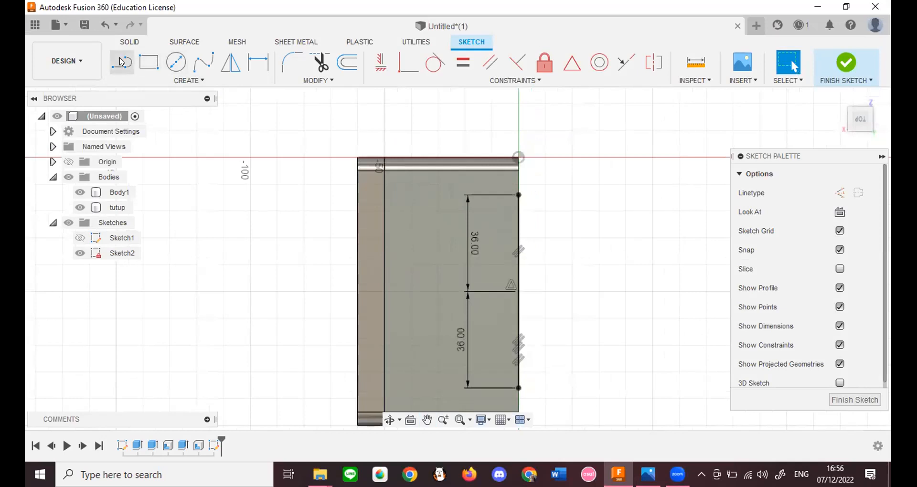
key("alt+Tab")
key("alt+Tab")
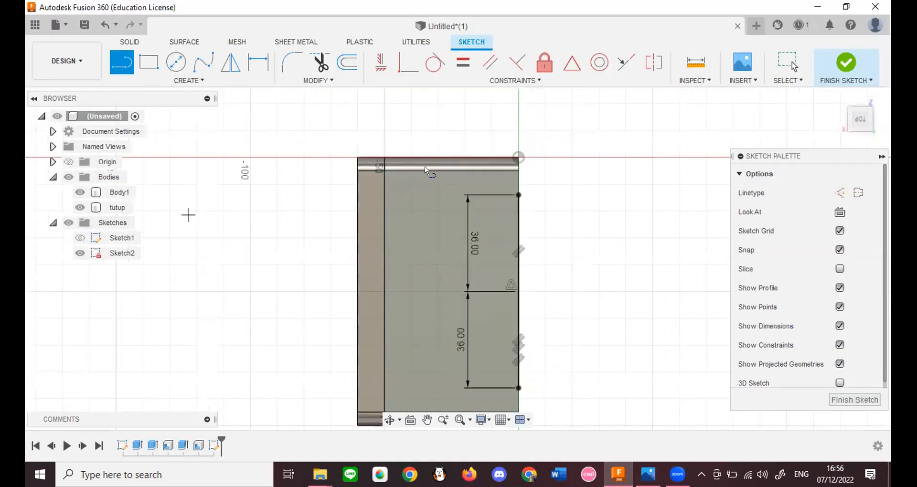
scroll(442, 154, "down", 3)
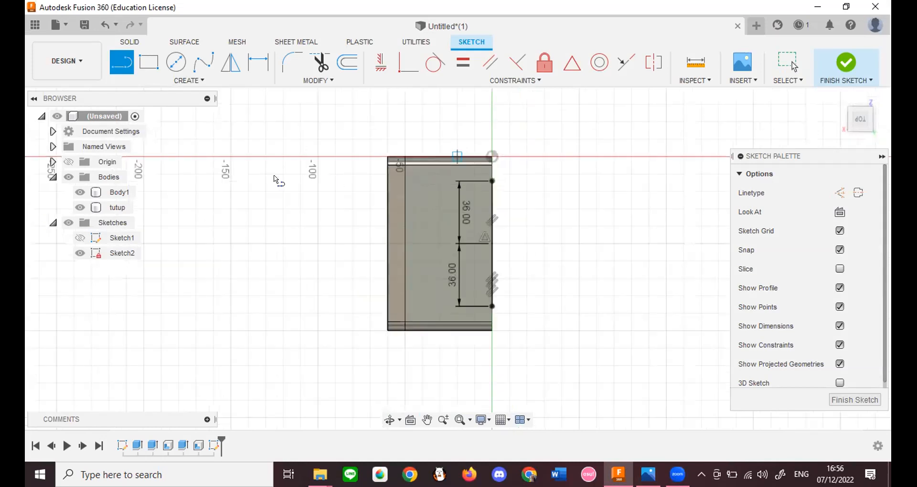
scroll(276, 181, "up", 5)
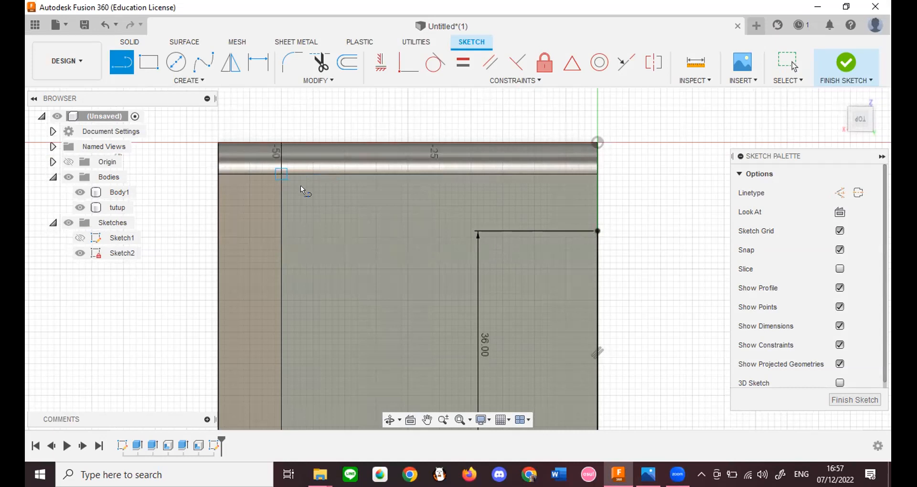
left_click(281, 175)
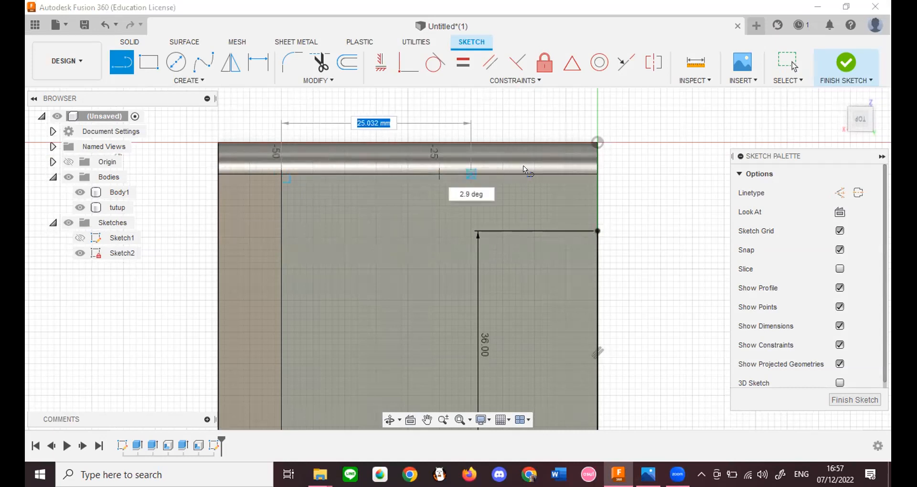
double_click(593, 175)
Step: Draw a 13 mm line from the midpoint of the side edge line towards the front cover
left_click(437, 175)
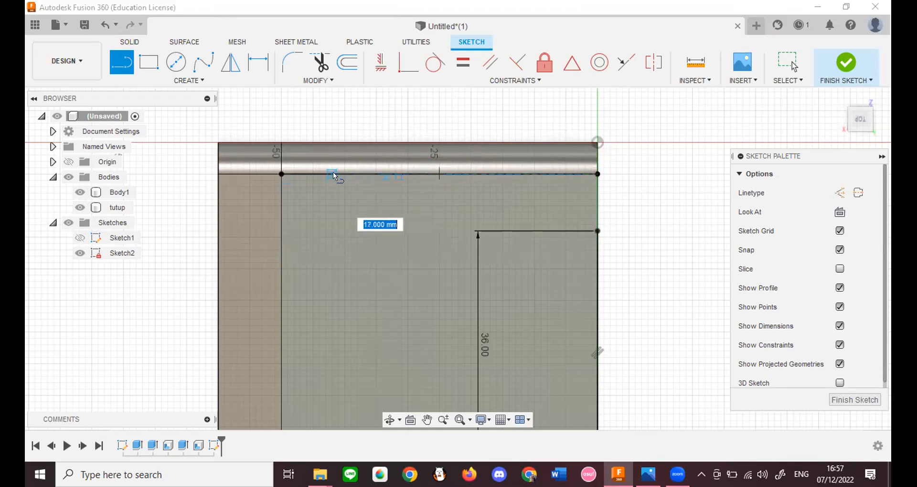
type("13")
key("Tab")
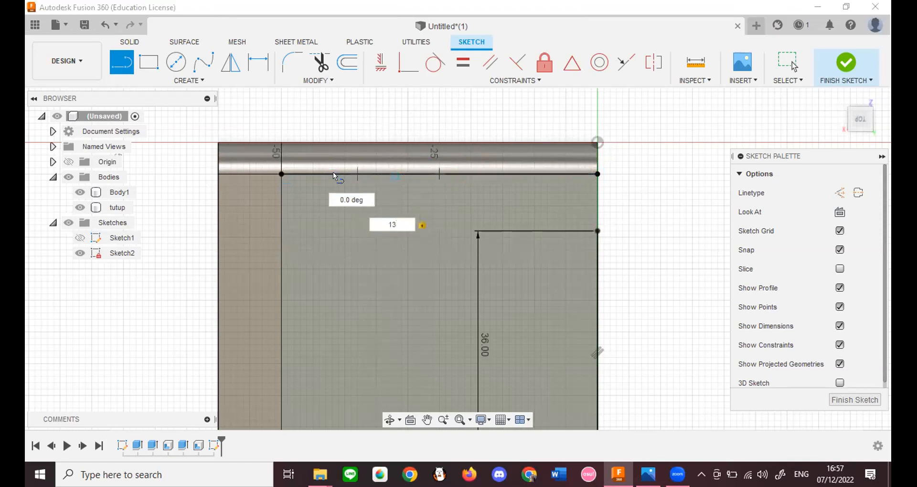
key("Return")
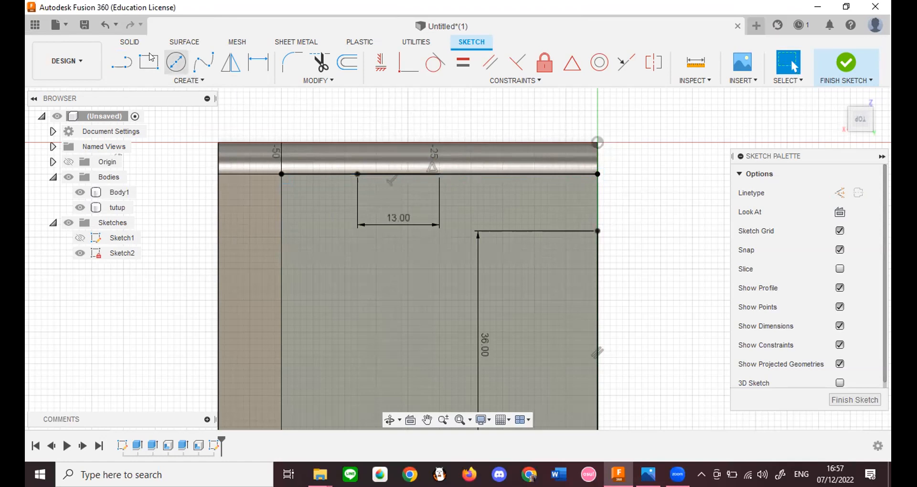
Step: Draw another 13 mm line from the side edge line's midpoint towards the back edge
left_click(157, 56)
left_click(123, 61)
left_click(439, 174)
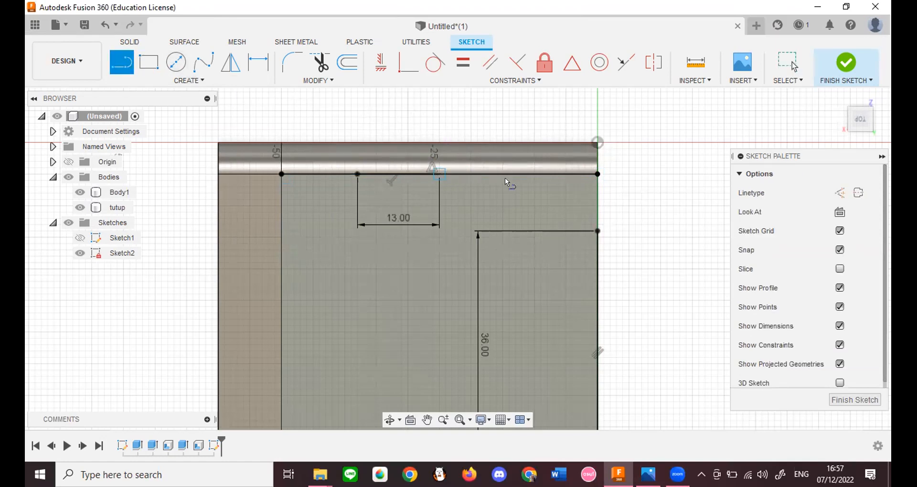
type("13")
key("Tab")
key("Return")
key("Escape")
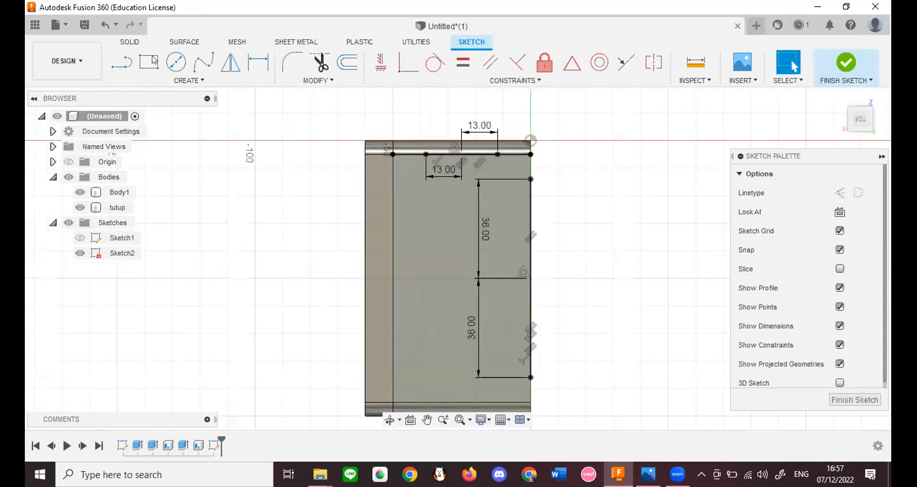
Step: Draw a 26 by 72 mm rectangle on the top face, aligned with the ends of the 13 mm and 36 mm guide lines
key("r")
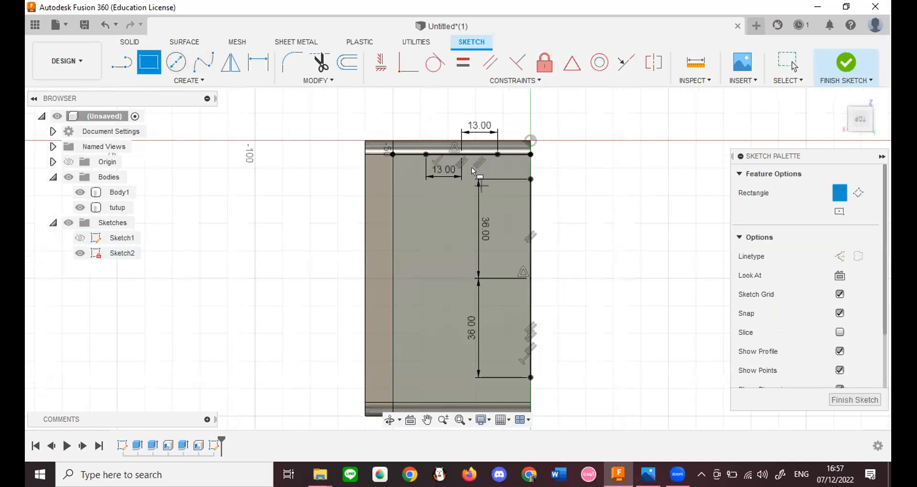
scroll(327, 141, "up", 4)
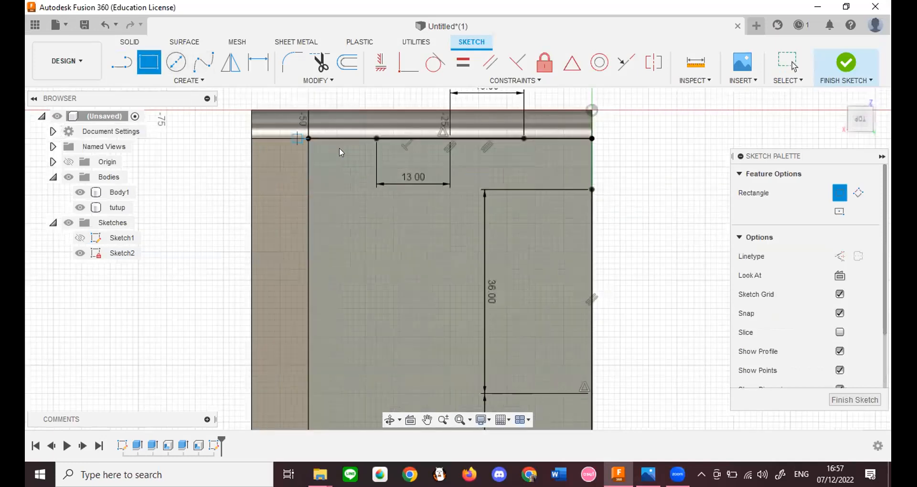
key("alt+Tab")
key("alt+Tab")
left_click(522, 187)
mouse_move(536, 315)
middle_mouse_down()
mouse_move(548, 123)
mouse_move(542, 216)
middle_mouse_up()
middle_click_drag(485, 324, 497, 220)
scroll(444, 353, "down", 2)
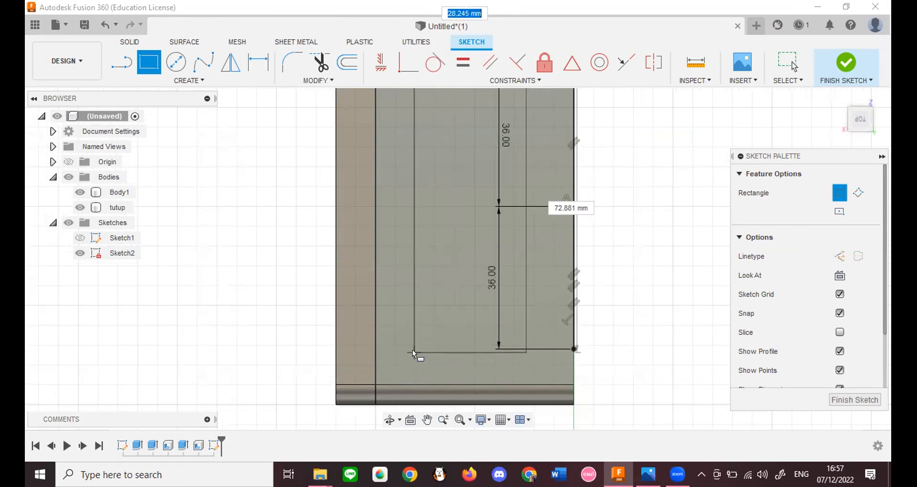
scroll(413, 353, "down", 3)
type("26")
key("Tab")
key("Tab")
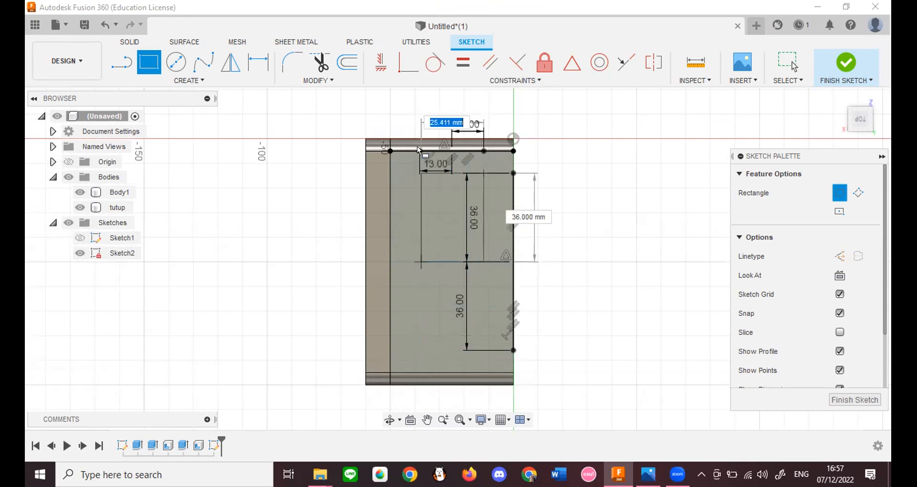
left_click(415, 346)
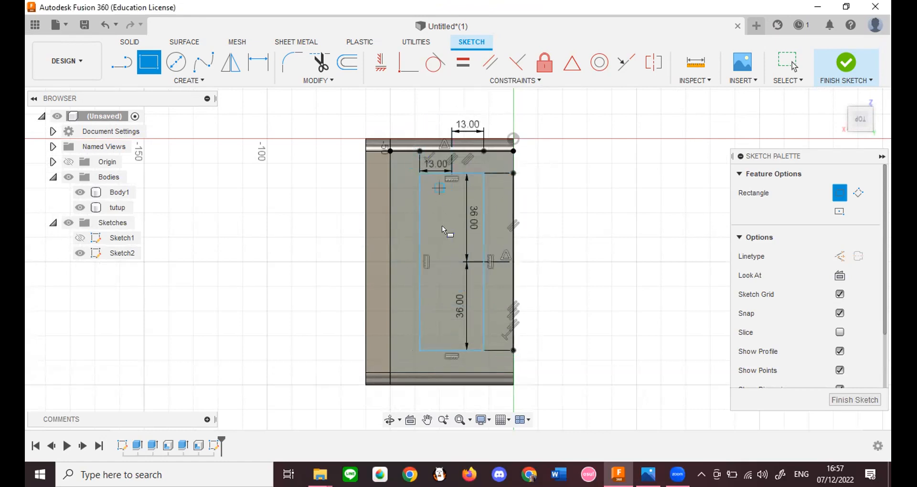
Step: Measure the lengths of the rectangle's short edge and long edge
scroll(443, 244, "down", 3)
scroll(414, 165, "up", 5)
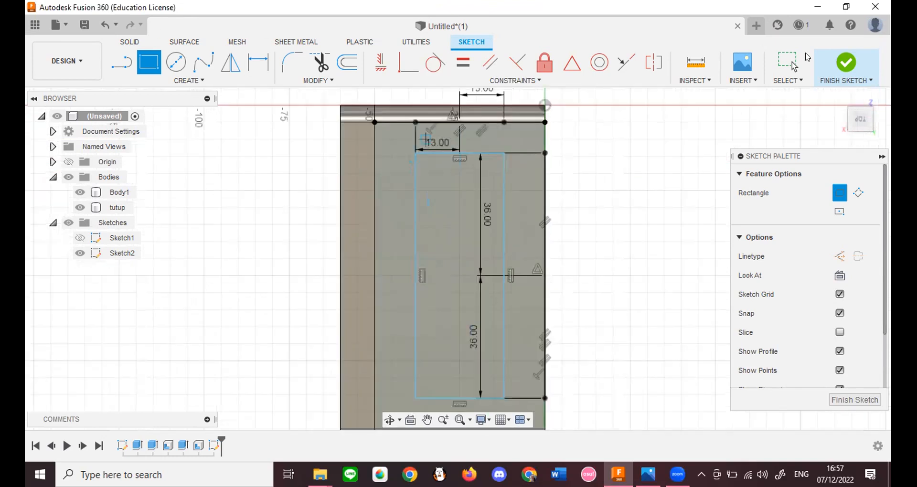
key("i")
left_click(470, 153)
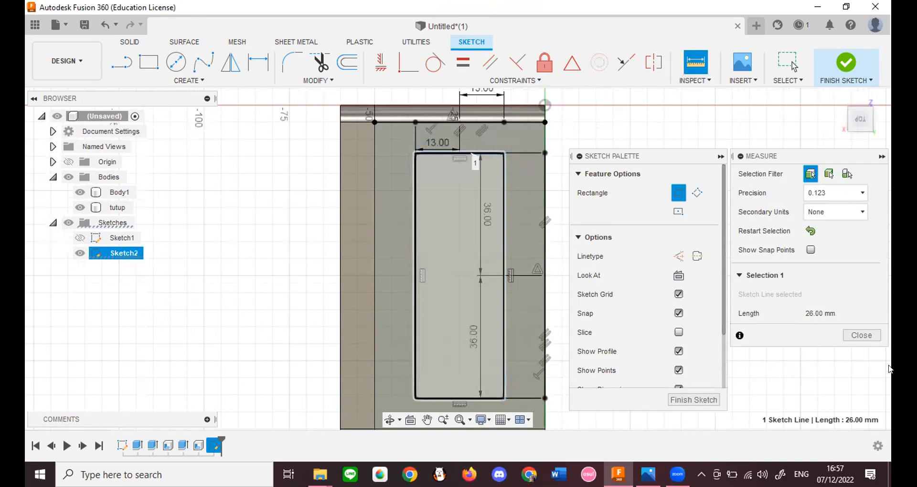
left_click(859, 335)
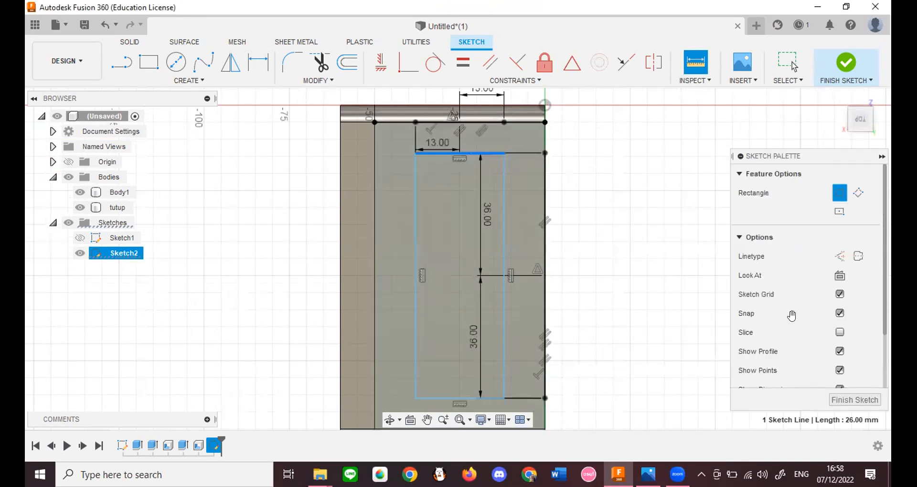
key("alt+Tab")
key("alt+Tab")
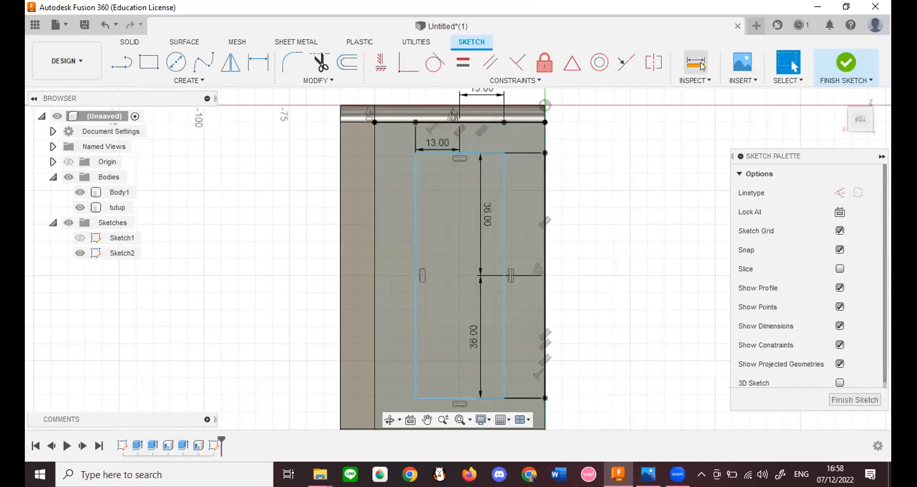
key("i")
left_click(504, 234)
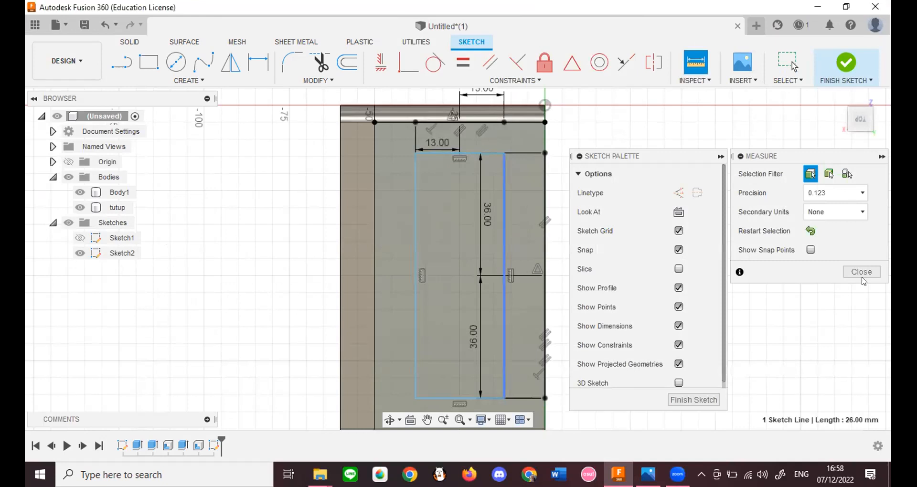
left_click(862, 334)
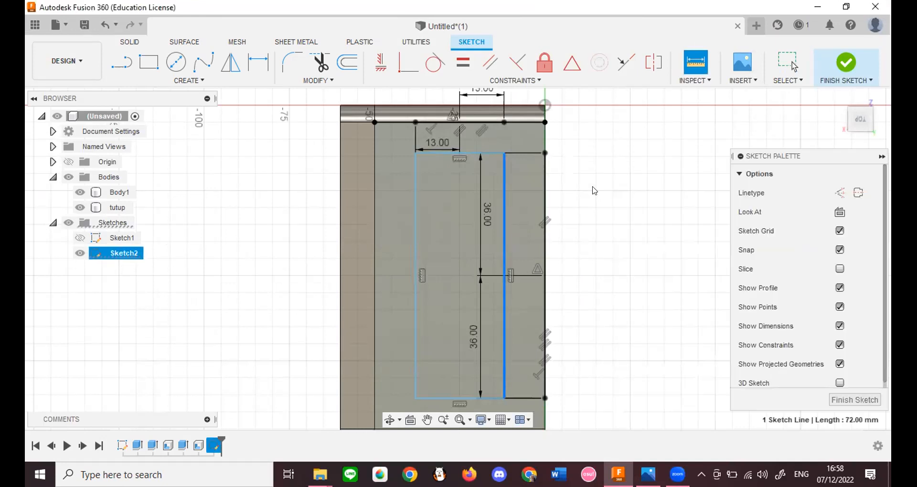
left_click(594, 191)
Step: Finish the sketch and extrude the rectangle profile by -25 mm as a cut through the case's top wall
scroll(594, 190, "down", 2)
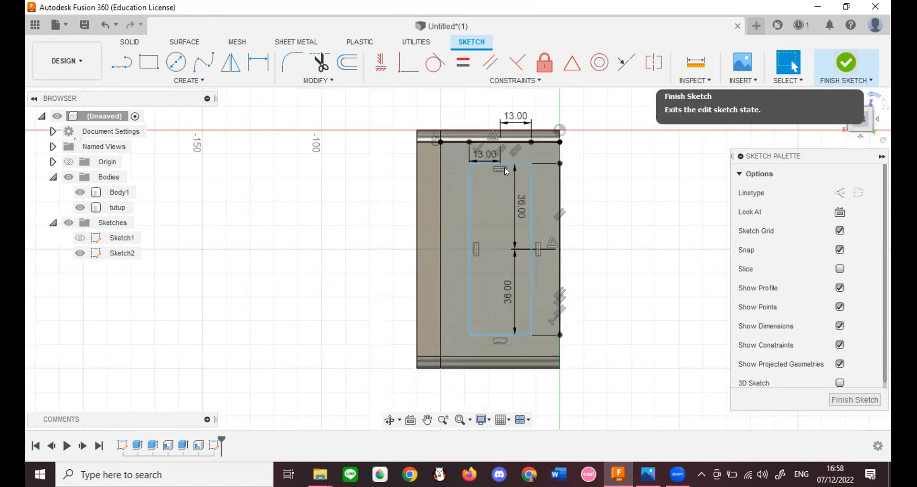
scroll(447, 364, "up", 1)
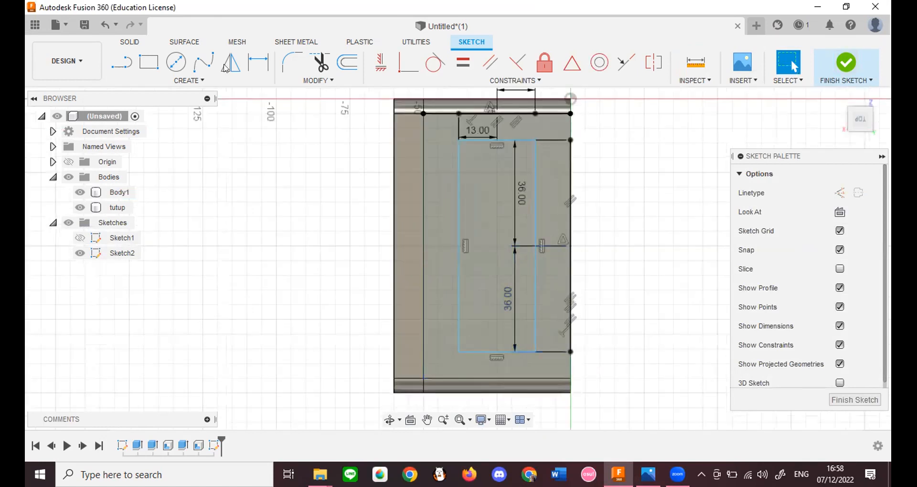
key("l")
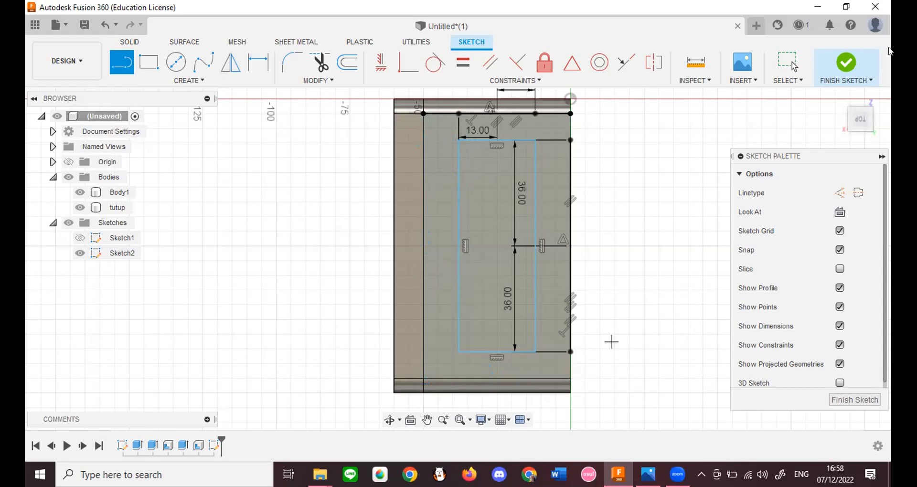
left_click(848, 63)
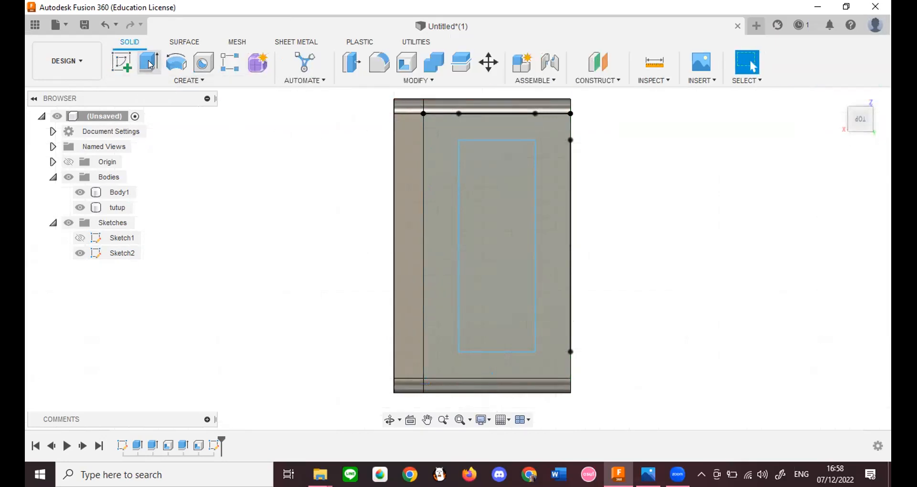
left_click(149, 64)
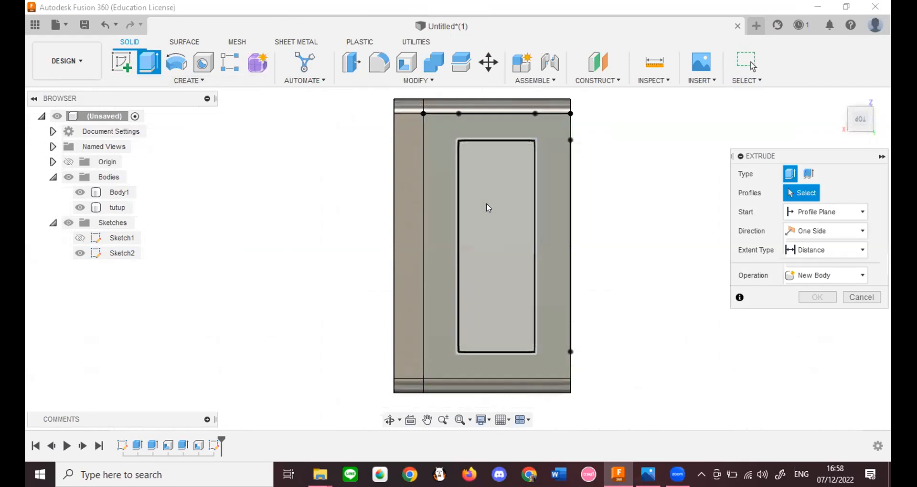
left_click(488, 207)
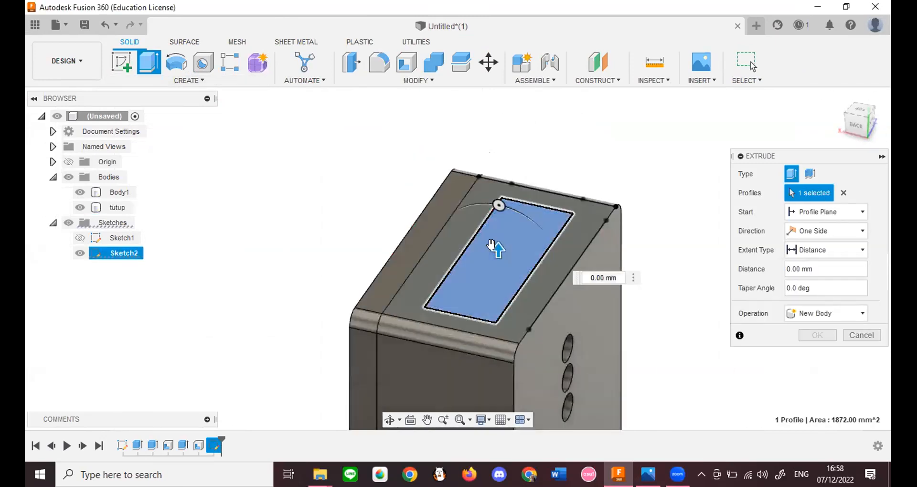
left_click_drag(492, 244, 499, 330)
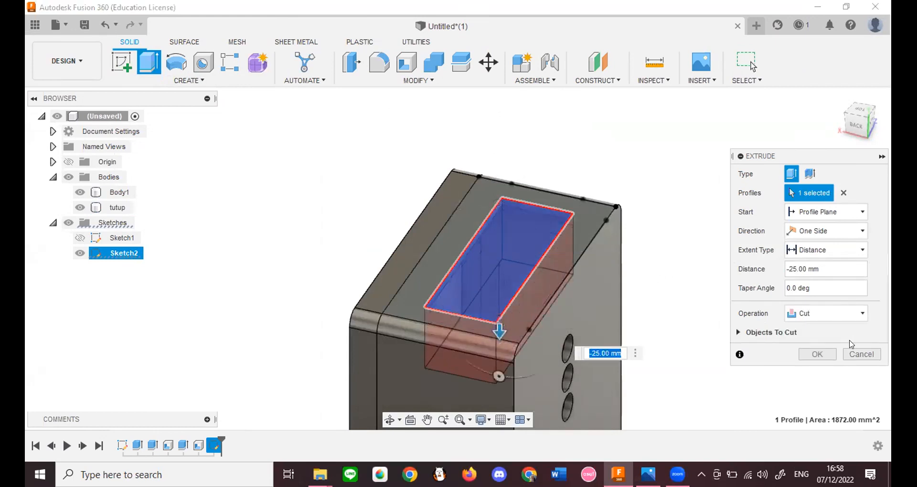
left_click(817, 354)
Step: Compare the top opening with the reference drawing, examine the view of the round-bottomed outline, and return to the model's front cover side
key("alt+Tab")
scroll(620, 238, "up", 3)
key("alt+Tab")
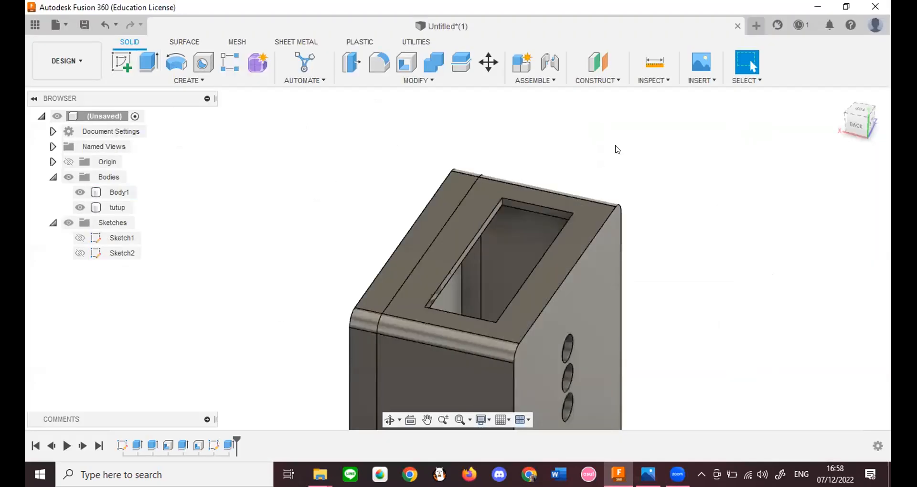
key("alt+Tab")
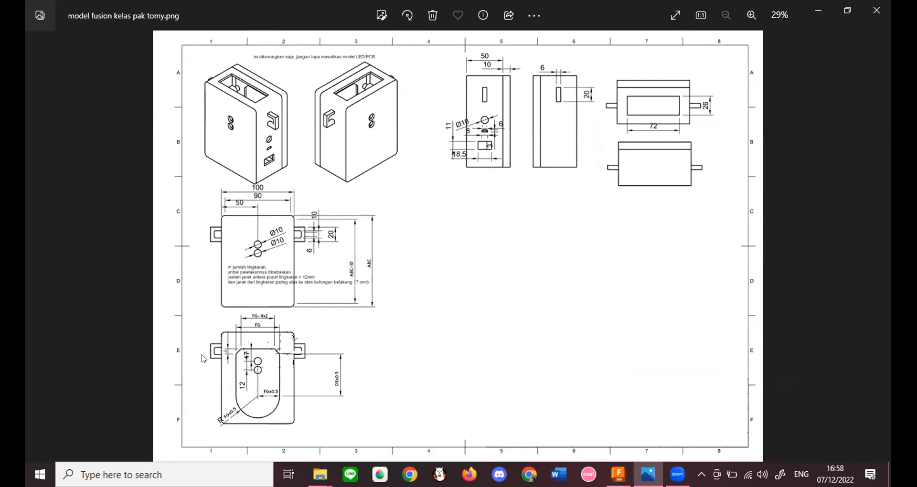
scroll(226, 407, "up", 1)
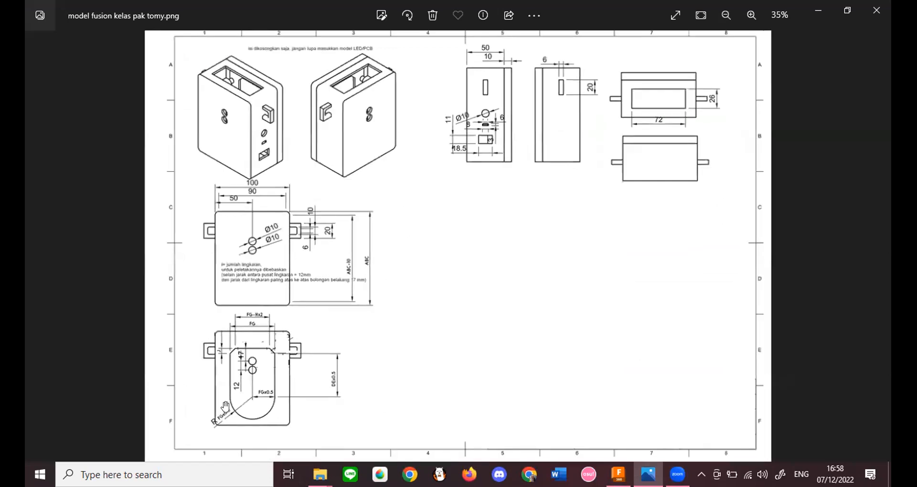
scroll(225, 406, "up", 4)
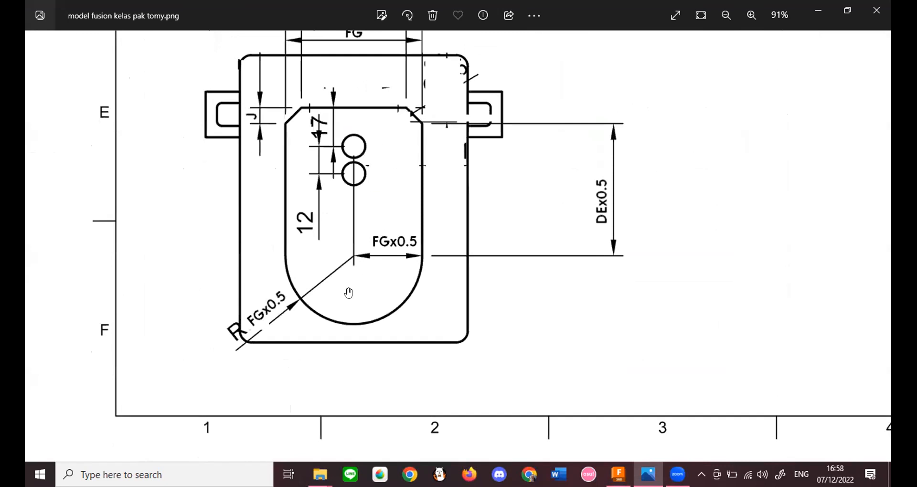
left_click(818, 10)
left_click_drag(861, 120, 881, 120)
middle_click_drag(627, 191, 635, 189, "shift")
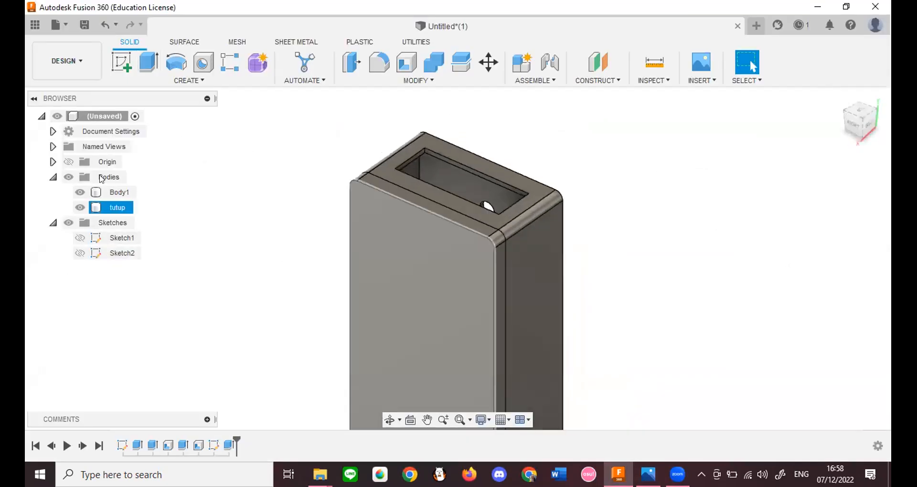
Step: Hide the main body and start a new sketch on the outer face of the front cover
left_click(98, 192)
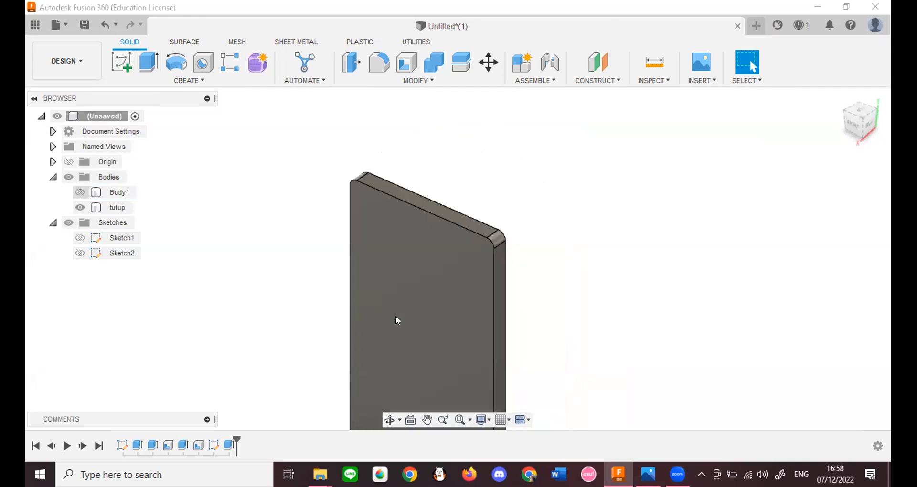
scroll(395, 312, "down", 3)
scroll(397, 314, "up", 4)
left_click(120, 61)
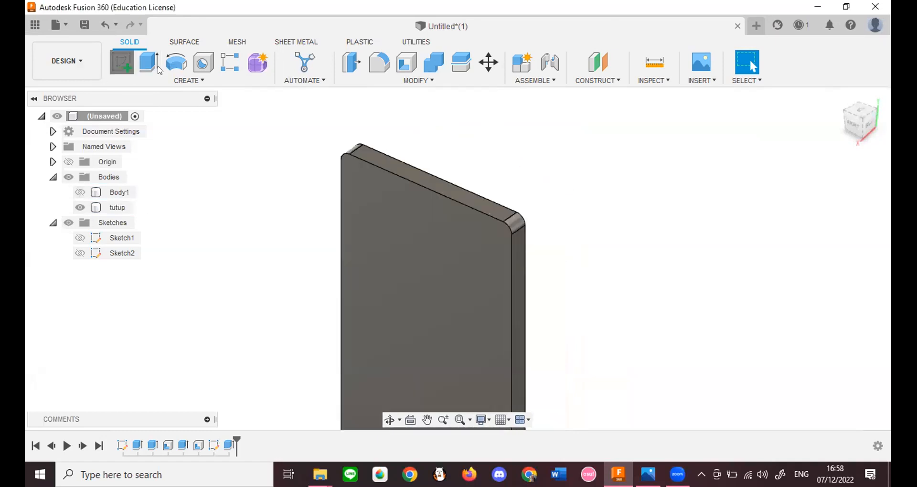
left_click(407, 264)
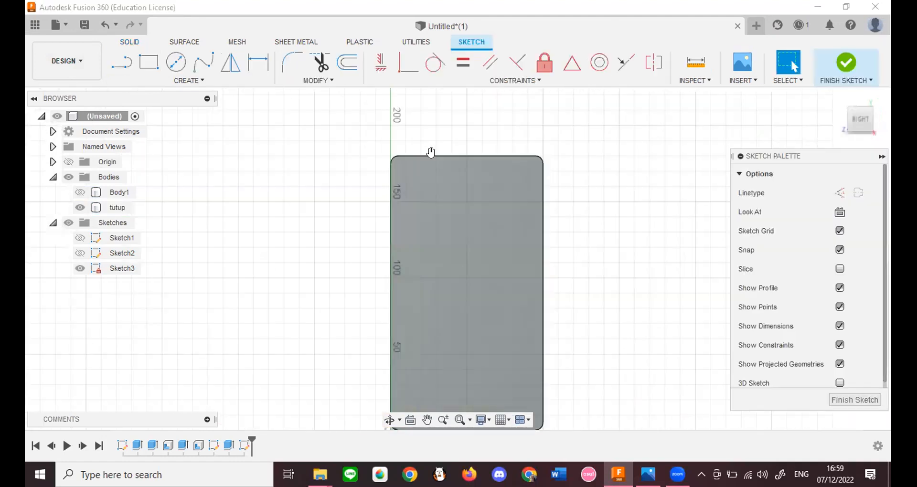
Step: Examine the reference drawing for the width, corner and height dimensions of the round-bottomed outline, and compare them with the cover face
key("alt+Tab")
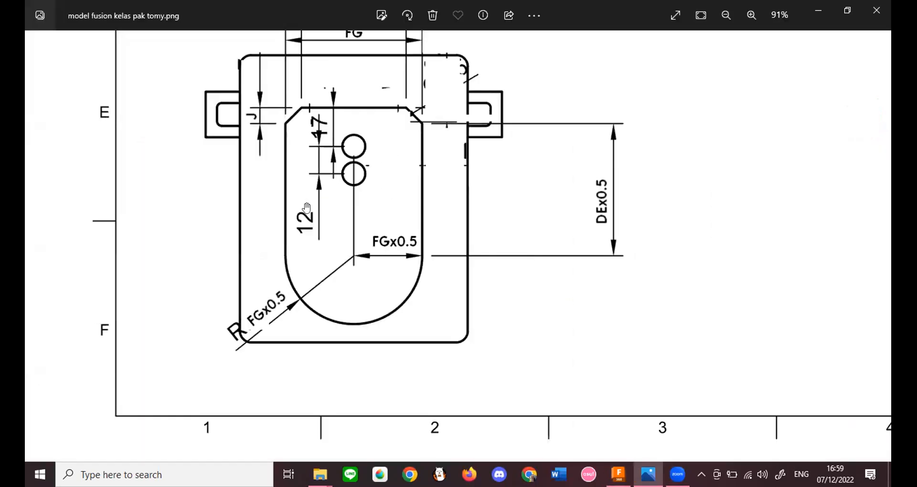
scroll(306, 208, "up", 2)
scroll(191, 164, "down", 4)
scroll(487, 209, "up", 4)
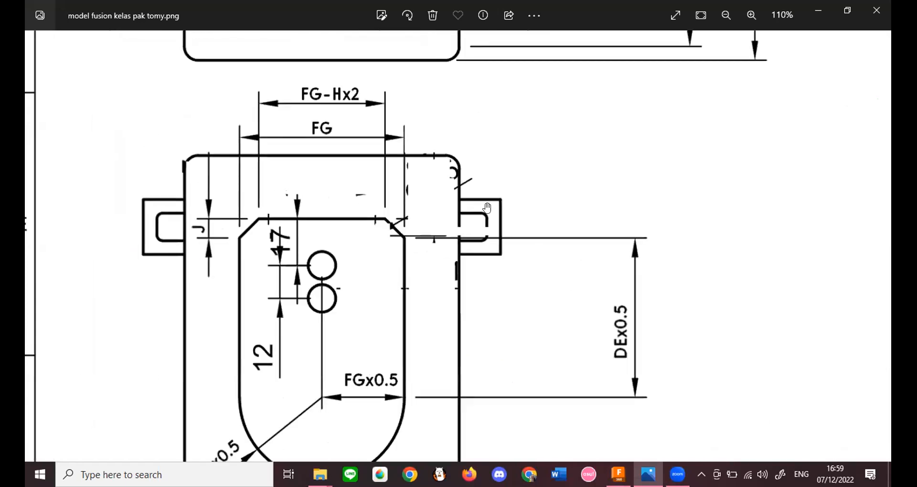
scroll(410, 129, "down", 3)
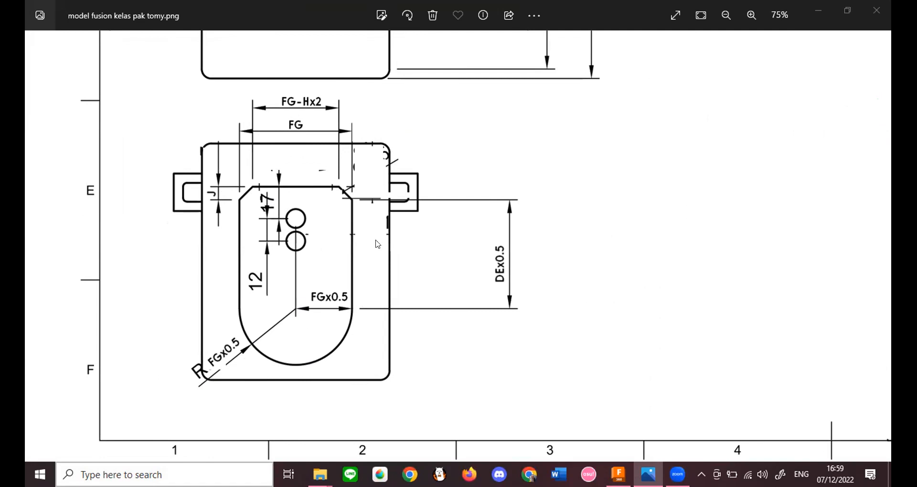
key("alt+Tab")
scroll(466, 168, "down", 2)
scroll(466, 168, "up", 3)
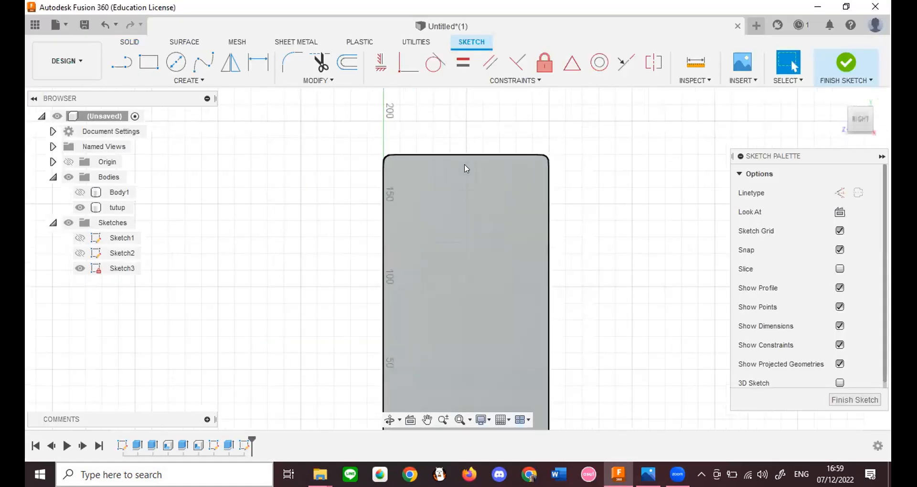
key("alt+Tab")
key("alt+Tab")
scroll(466, 168, "up", 3)
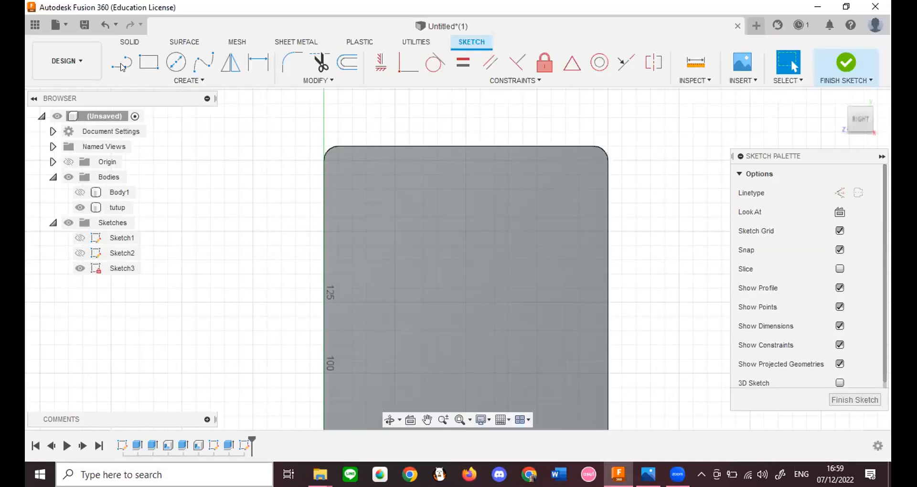
Step: Check the reference drawing and sketch a 25 mm line leftward along the cover's top edge from its midpoint
key("l")
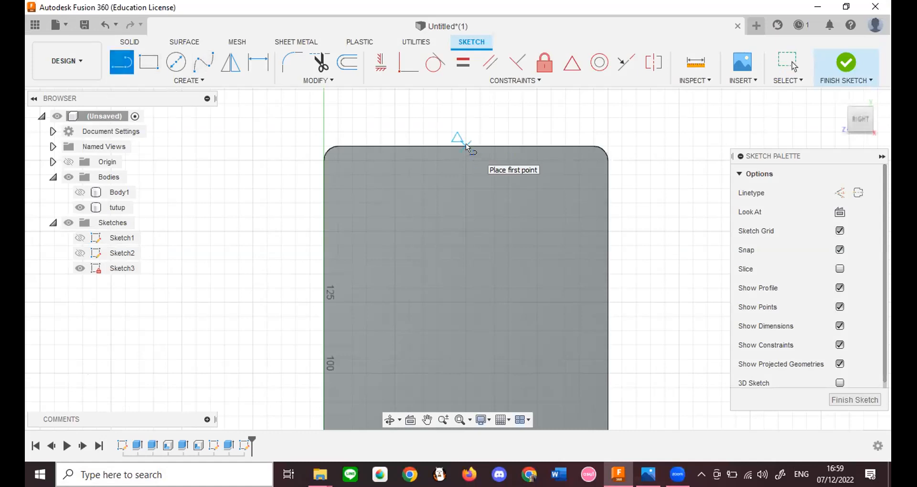
key("alt+Tab")
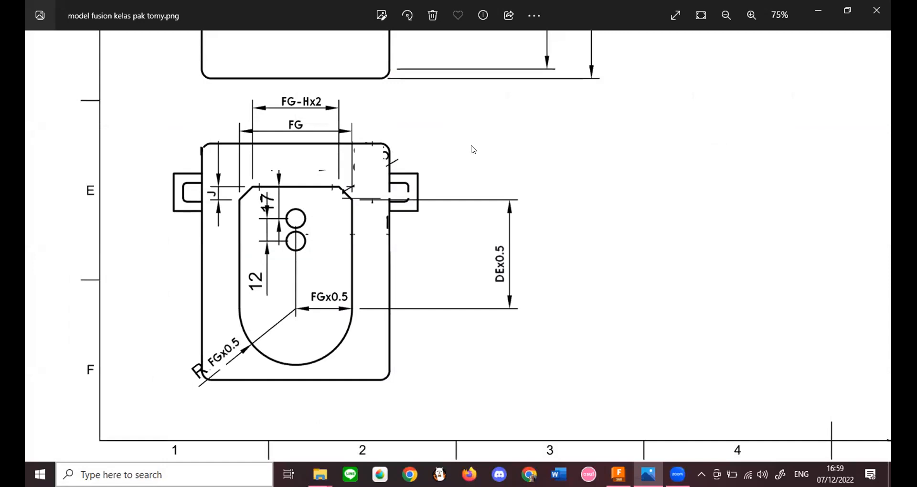
key("alt+Tab")
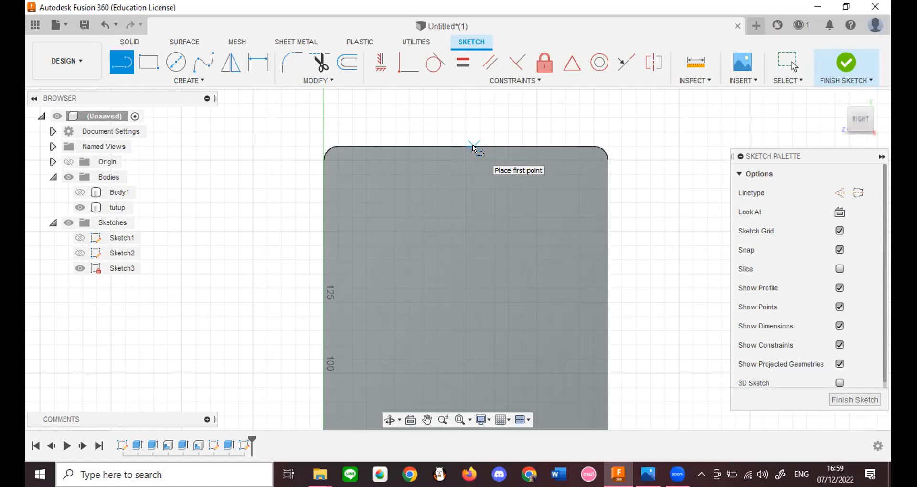
key("alt+Tab")
key("alt+Tab")
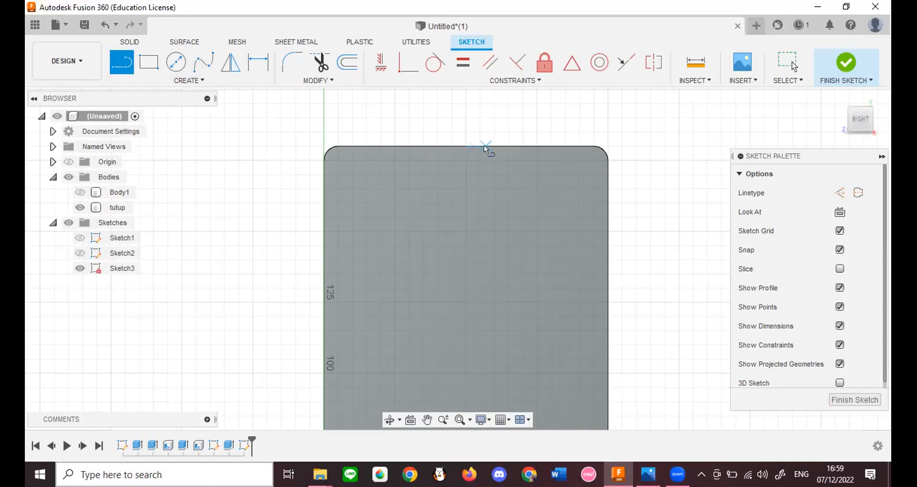
left_click(467, 145)
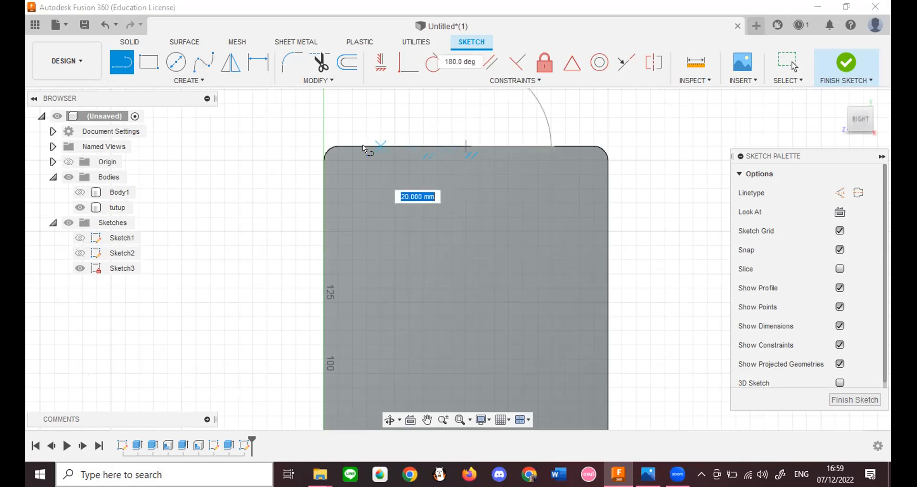
type("25")
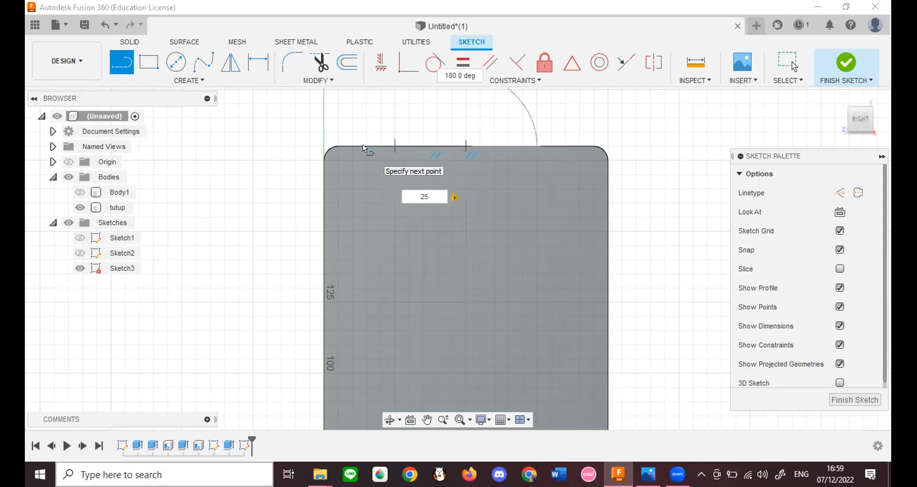
key("Return")
key("Escape")
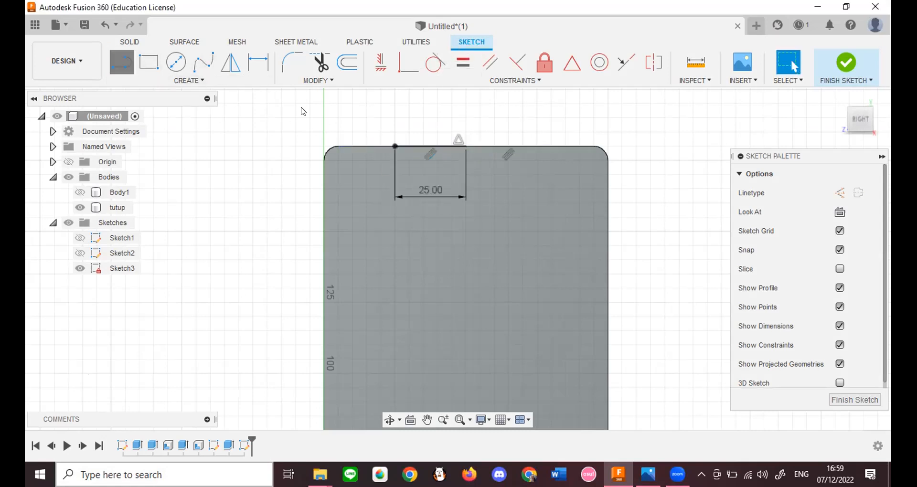
Step: Sketch a second 25 mm line along the cover's top edge, running rightward from its midpoint
key("l")
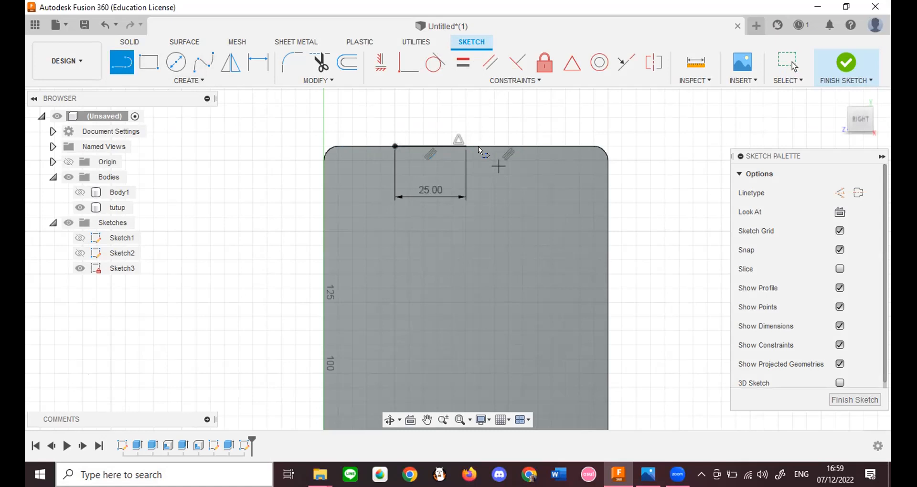
left_click(467, 145)
type("25")
key("Return")
key("Escape")
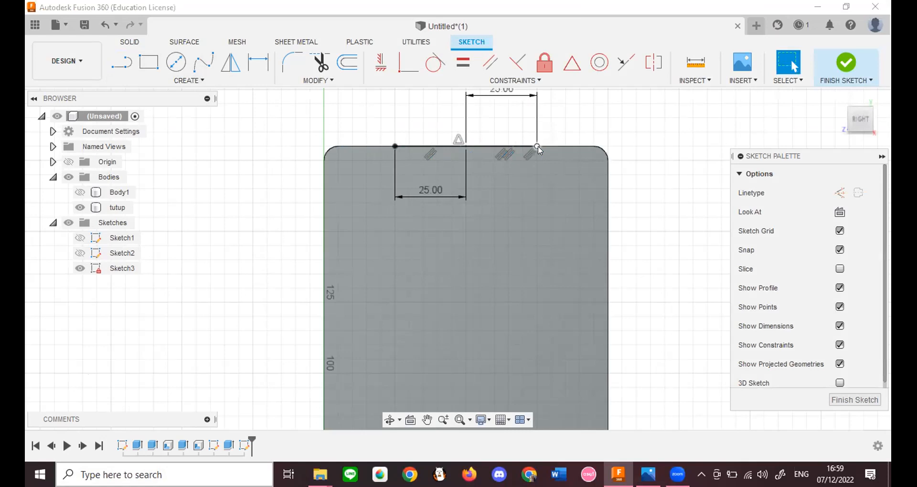
Step: Compare the top width with the reference drawing and undo both 25 mm lines
key("alt+Tab")
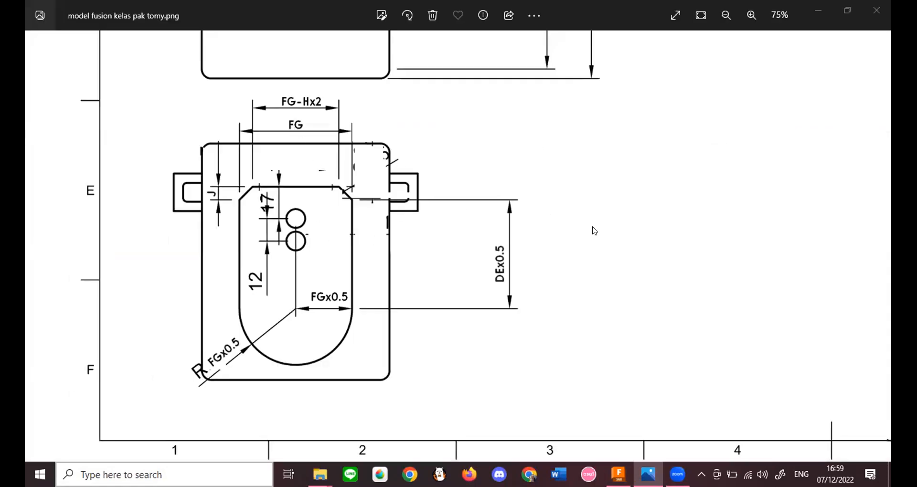
key("alt+Tab")
key("alt+Tab")
key("alt+Tab")
key("ctrl+z")
key("ctrl+z")
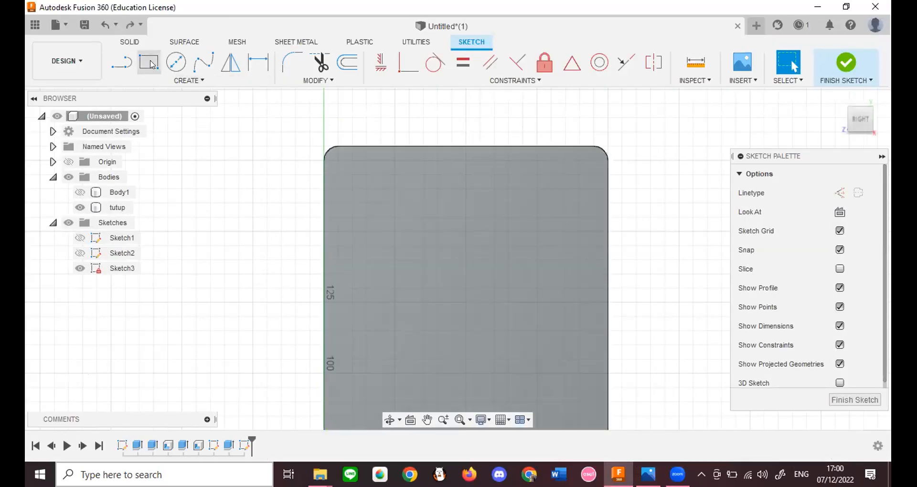
Step: Start a line at the midpoint of the cover's top edge, running leftward along it with a length of 47.5 mm
key("l")
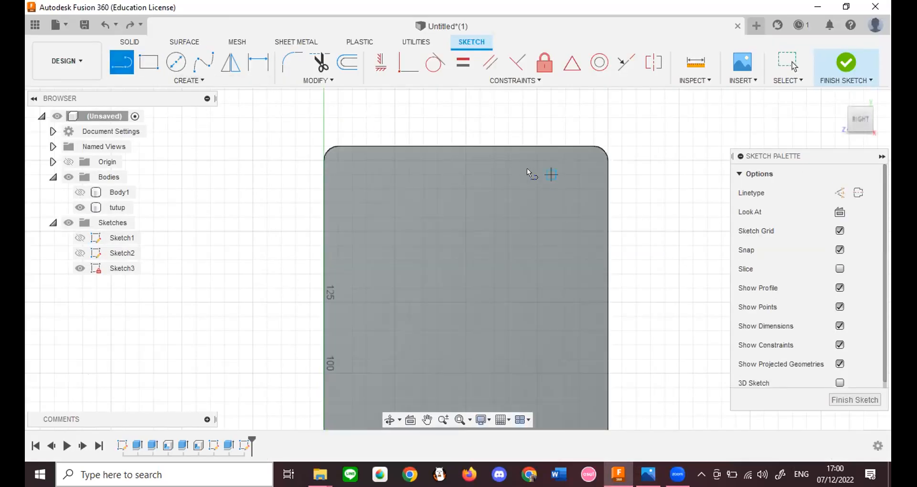
key("alt+Tab")
key("alt+Tab")
left_click(464, 145)
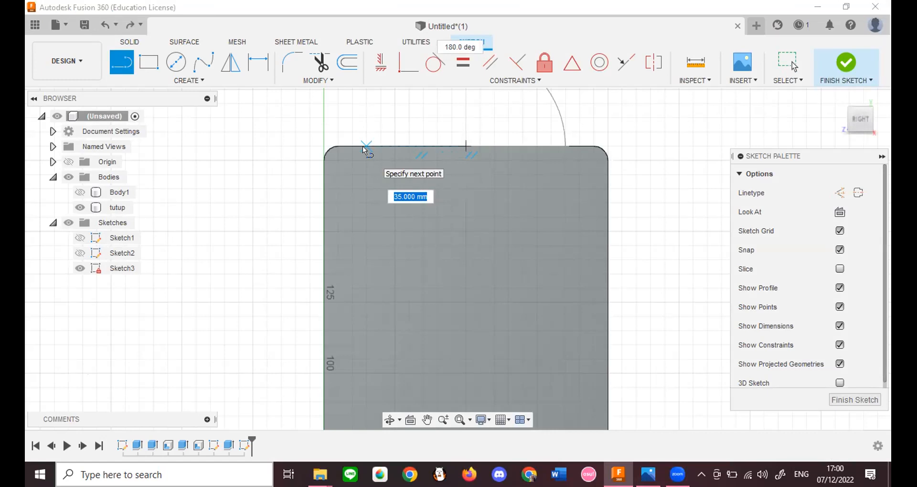
type("47")
key("BackSpace")
key("BackSpace")
type("5")
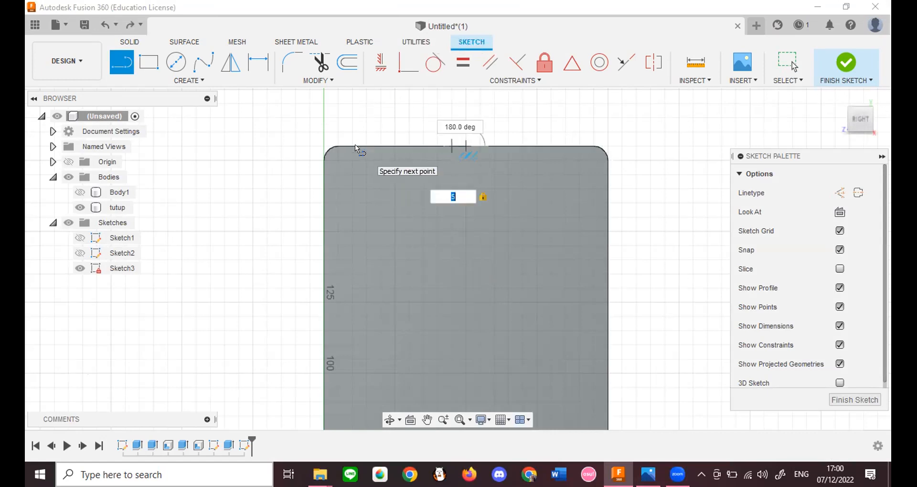
key("BackSpace")
type("475")
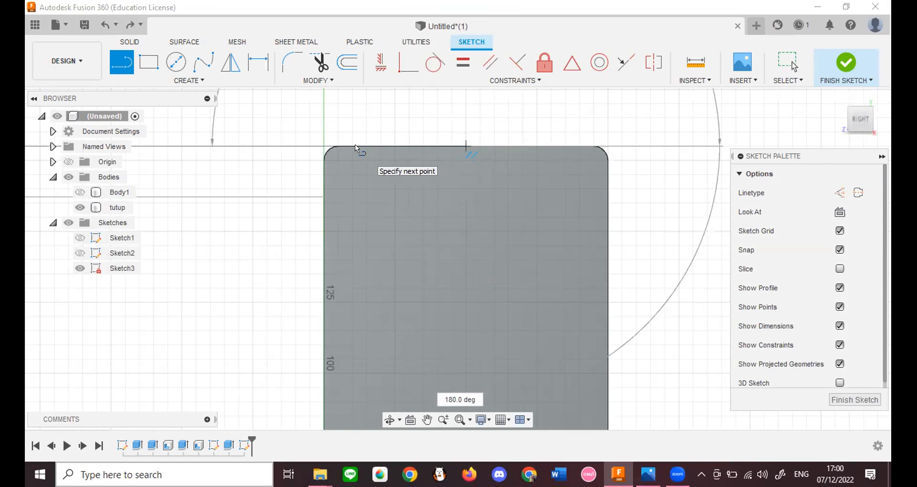
scroll(428, 217, "down", 3)
scroll(429, 215, "up", 4)
scroll(403, 193, "down", 6)
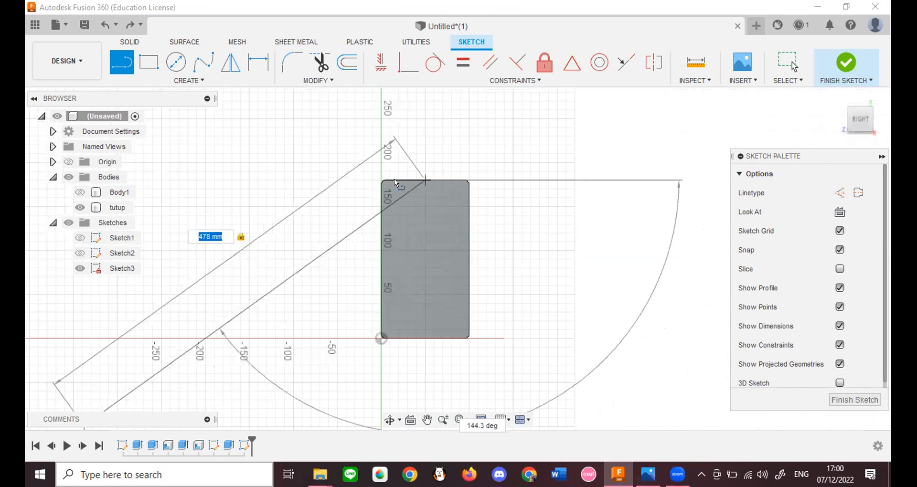
type("4")
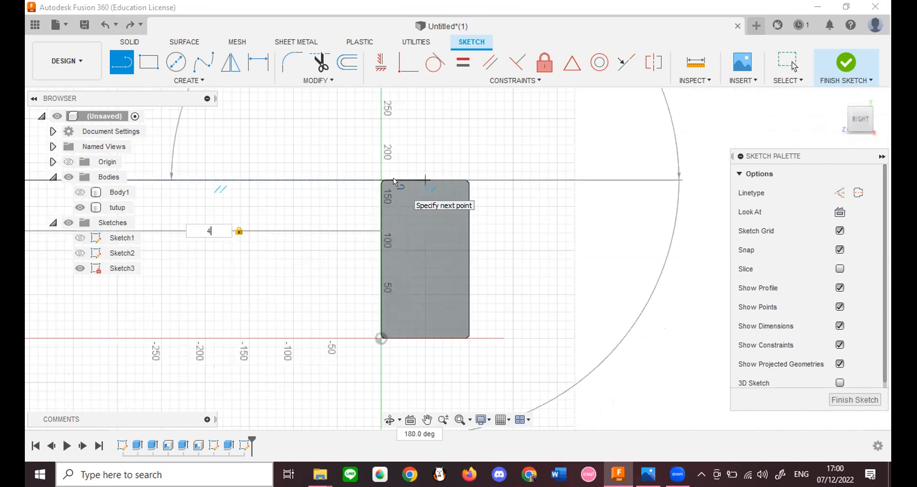
type("7.5")
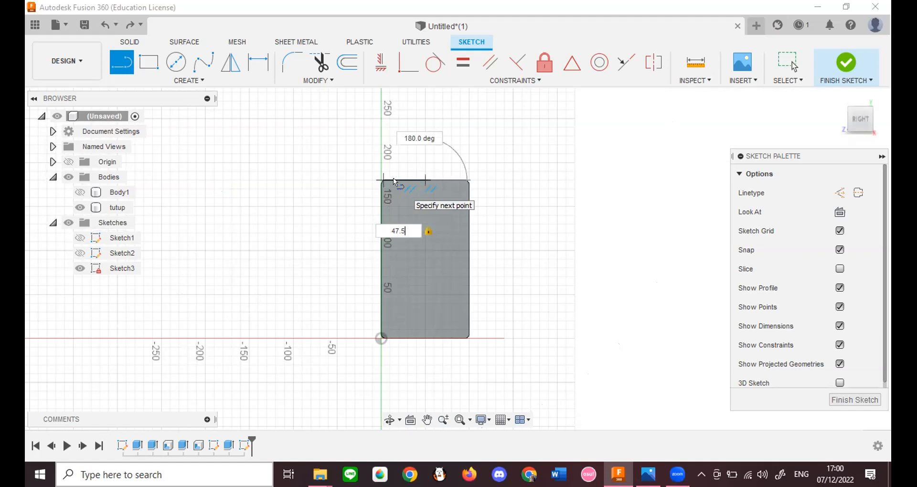
scroll(393, 177, "up", 5)
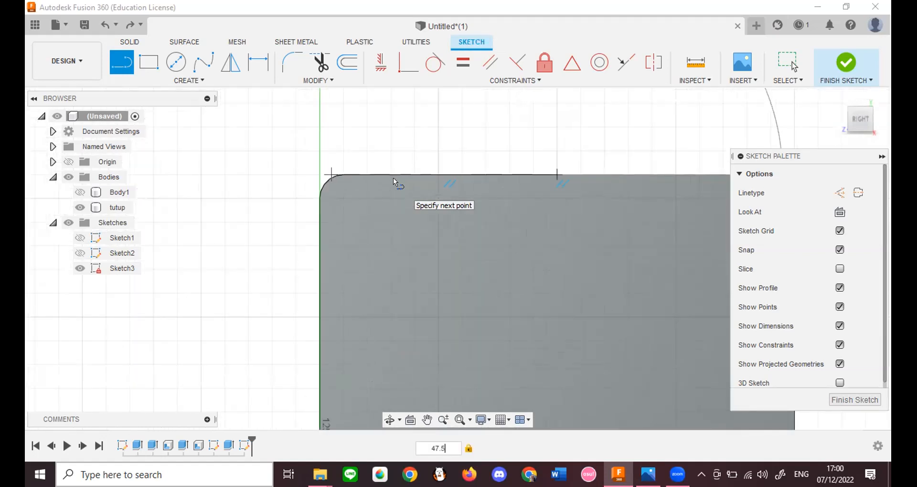
Step: Recheck the outline's width in the reference drawing, set the line's length to 42.5 mm and complete it
key("alt+Tab")
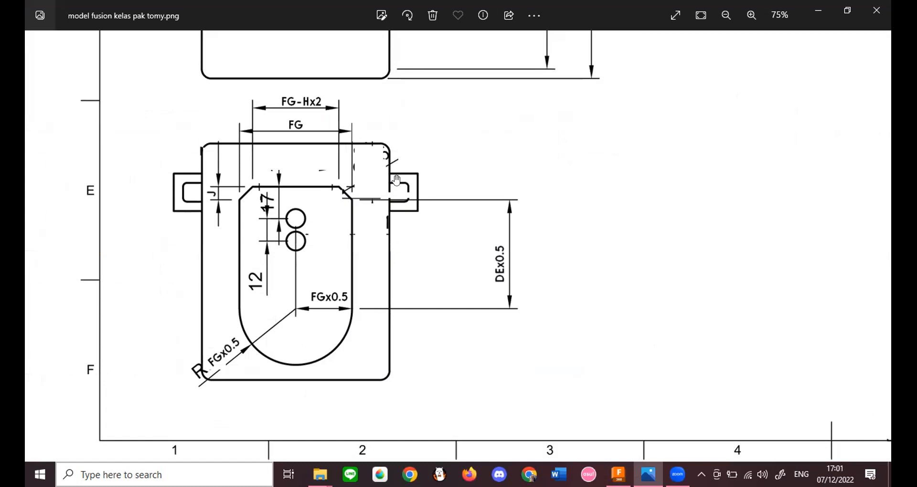
key("alt+Tab")
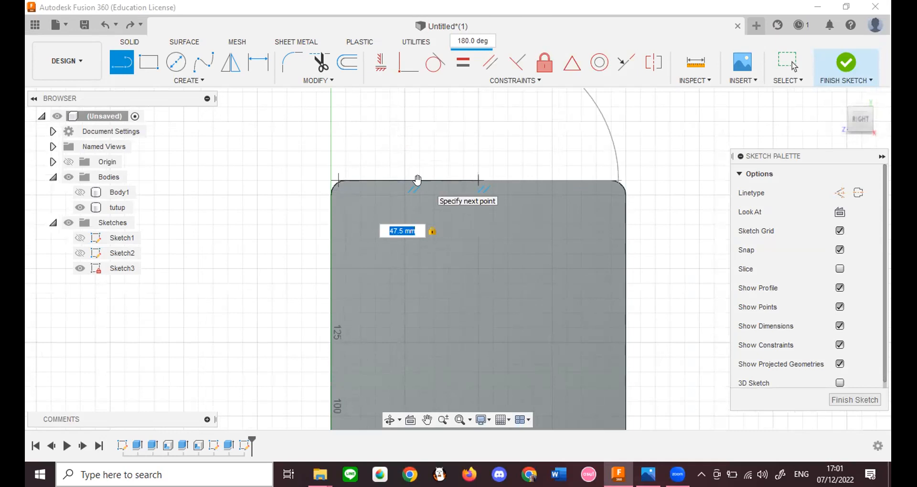
key("BackSpace")
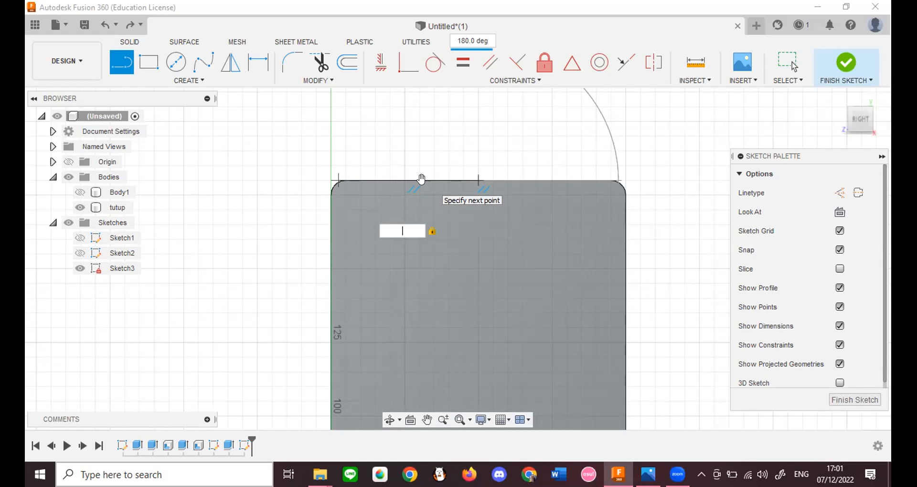
type("42.5")
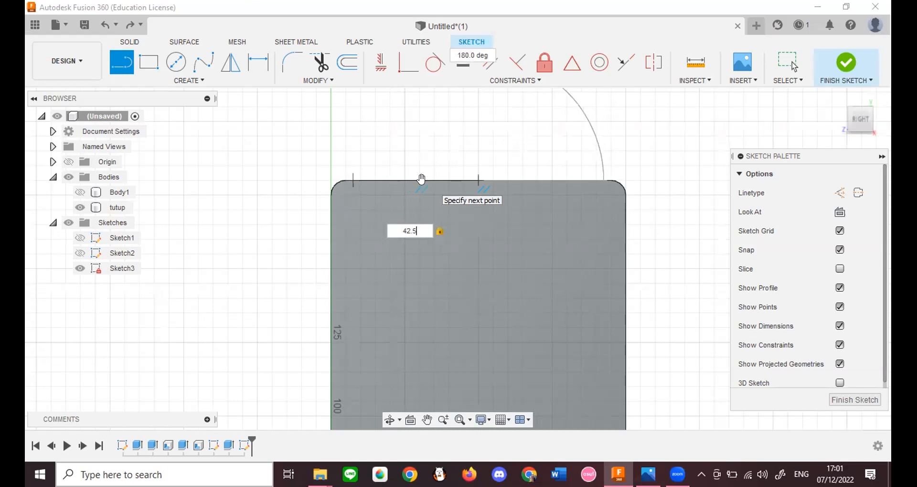
key("Return")
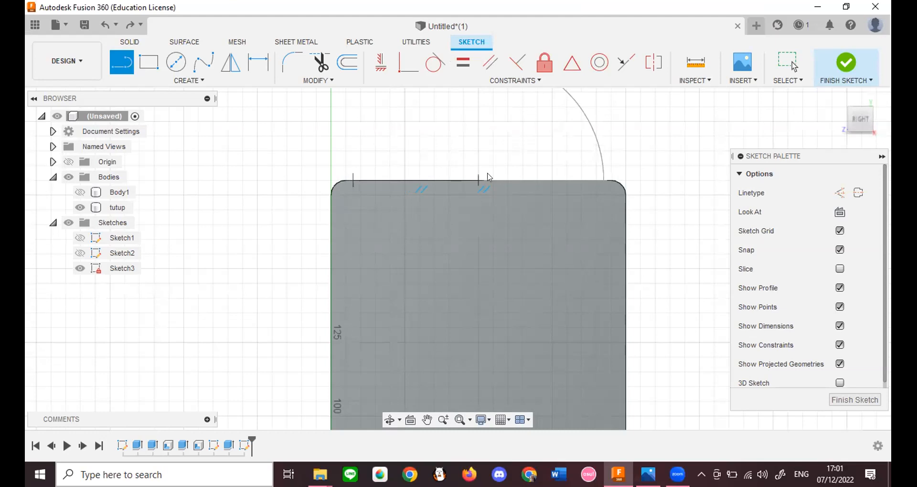
key("Escape")
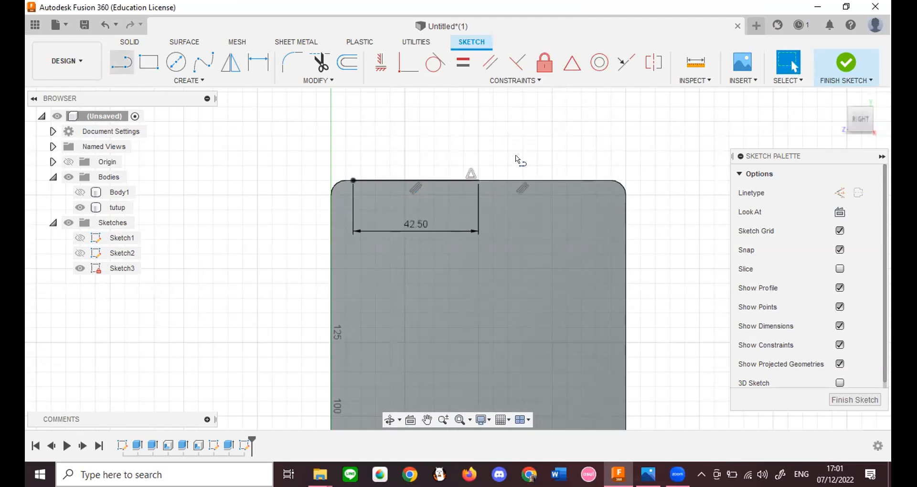
Step: Sketch a matching 42.5 mm line rightward along the cover's top edge from its midpoint
key("l")
left_click(479, 180)
type("42.5")
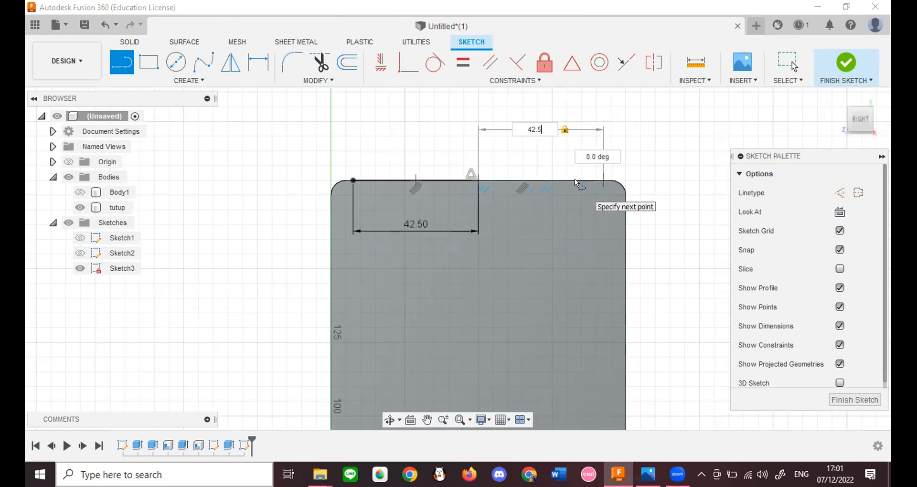
key("Return")
key("Escape")
Step: Check the narrower top width in the reference drawing and sketch a 37.5 mm line leftward from the top edge's midpoint
key("alt+Tab")
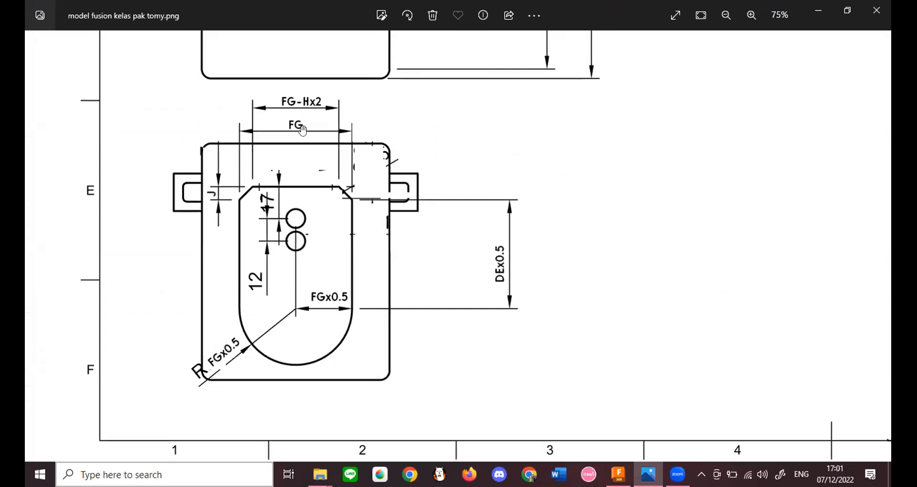
key("alt+Tab")
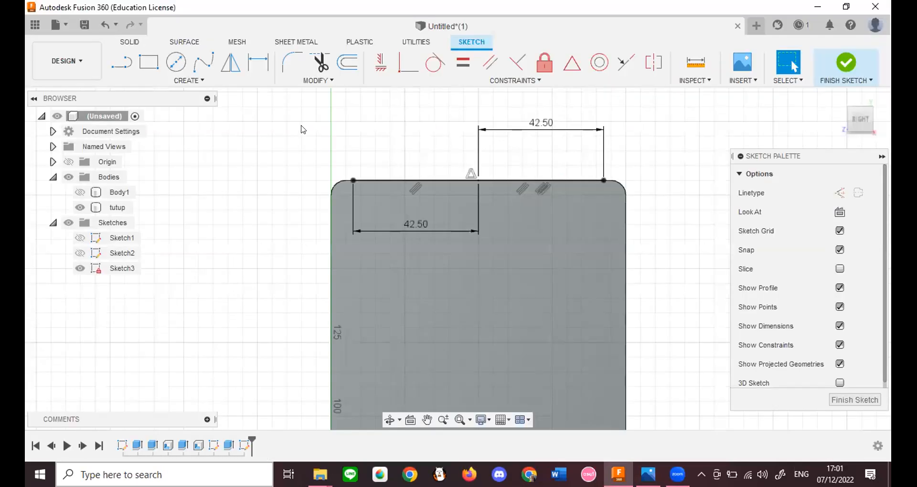
key("l")
left_click(478, 180)
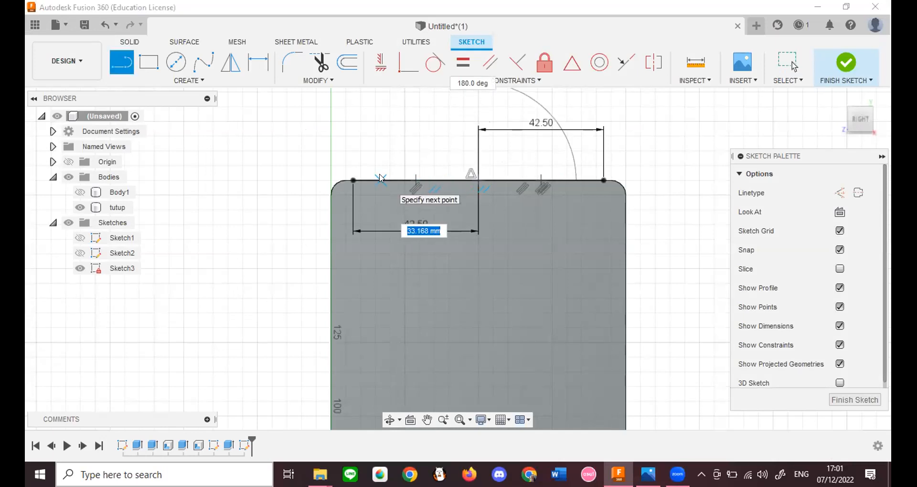
type("3")
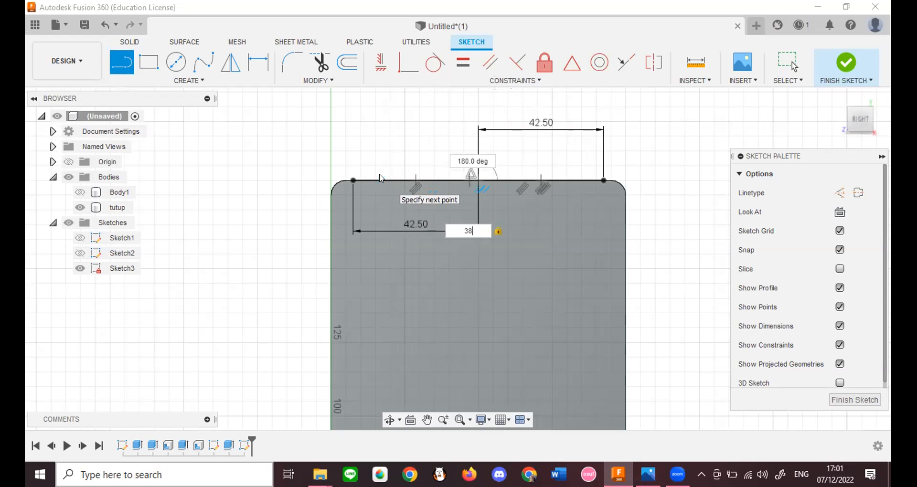
type("7.5")
key("Return")
key("Escape")
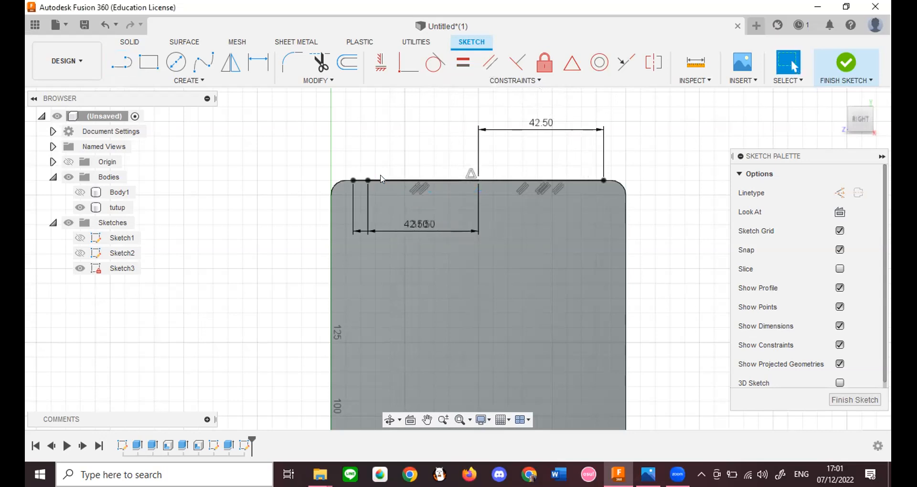
left_click(126, 67)
left_click(476, 179)
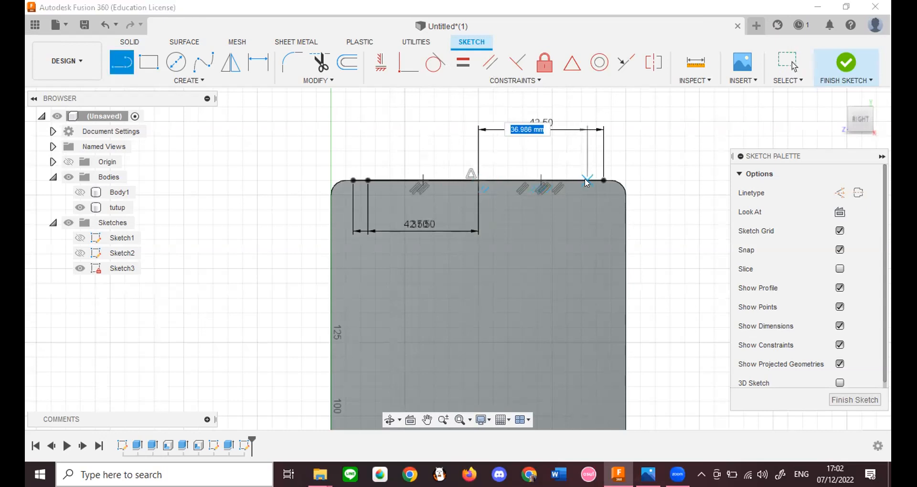
type("4")
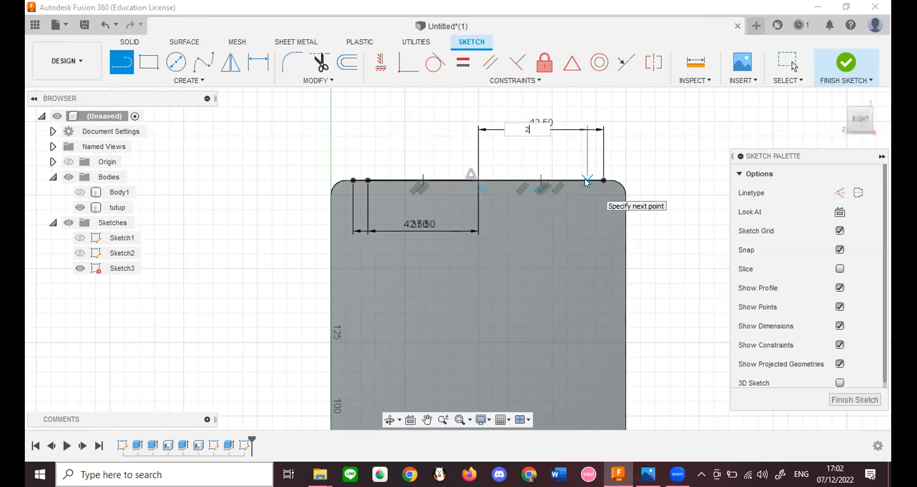
key("Tab")
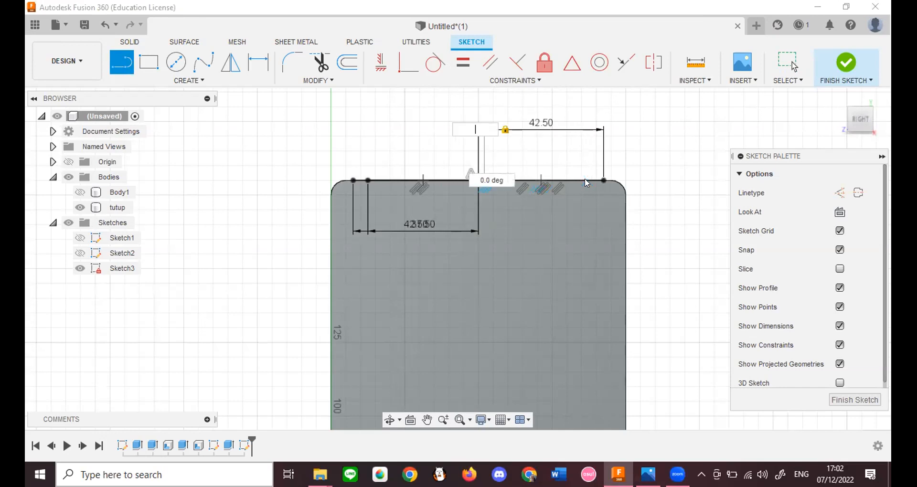
type("38.4")
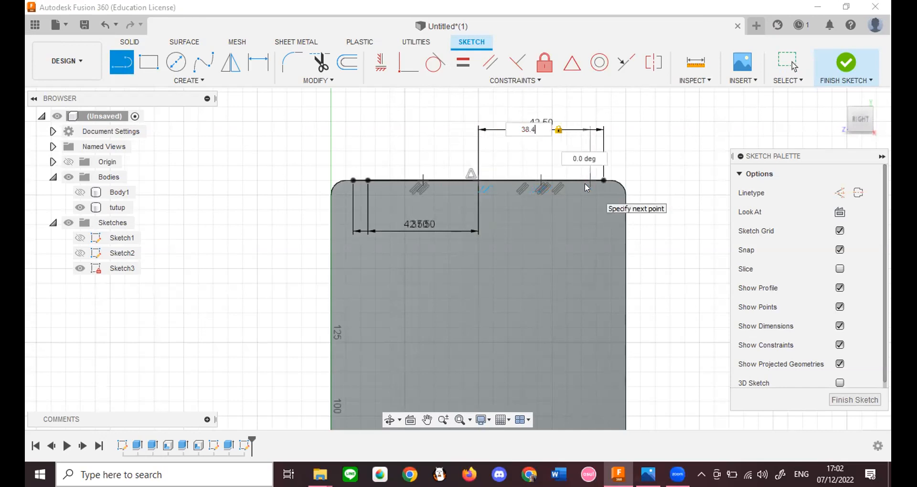
key("Tab")
key("BackSpace")
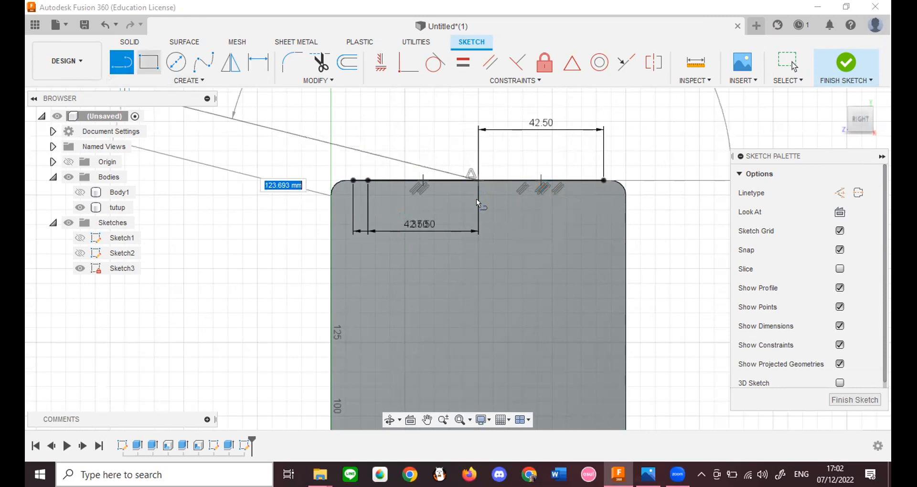
Step: Sketch a 5 mm line inward along the cover's top edge from the right end of the right-hand 42.5 mm line
left_click(128, 68)
key("l")
left_click(603, 180)
type("5")
key("Return")
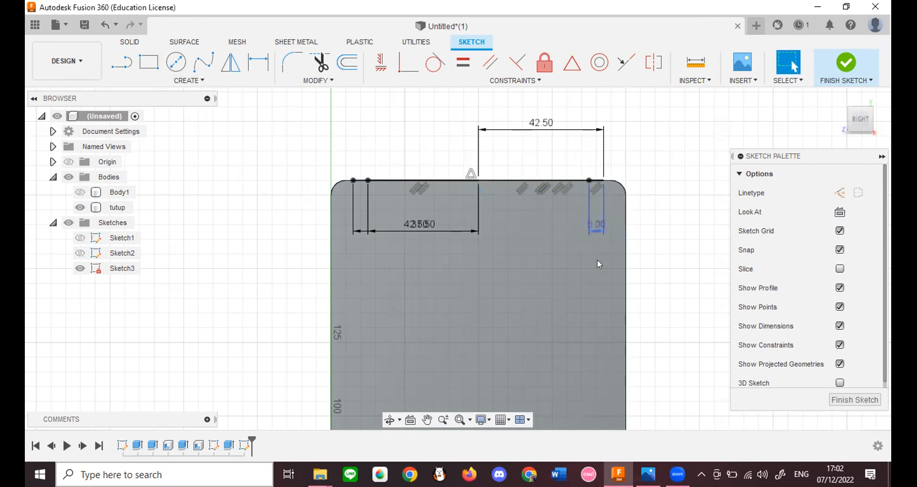
key("Escape")
Step: Recheck the narrower top width in the reference drawing and undo the 5 mm and 37.5 mm lines on the top edge
key("alt+Tab")
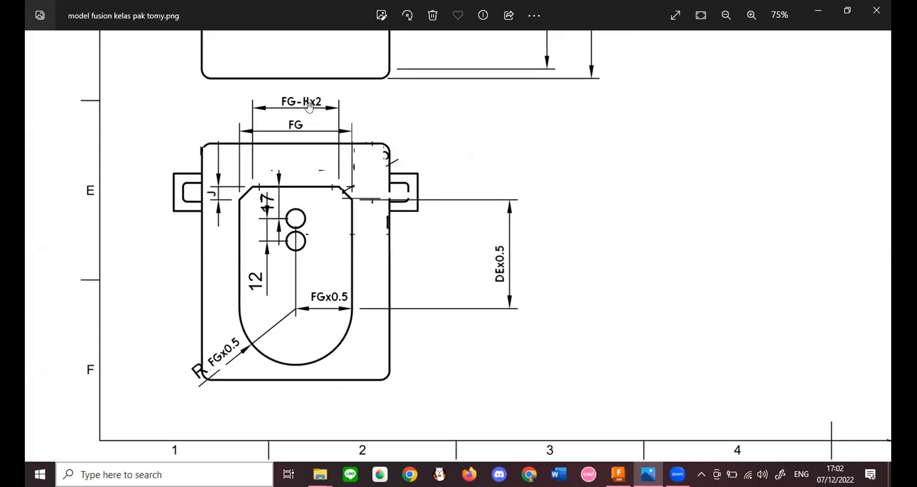
key("alt+Tab")
scroll(475, 172, "up", 3)
key("ctrl+z")
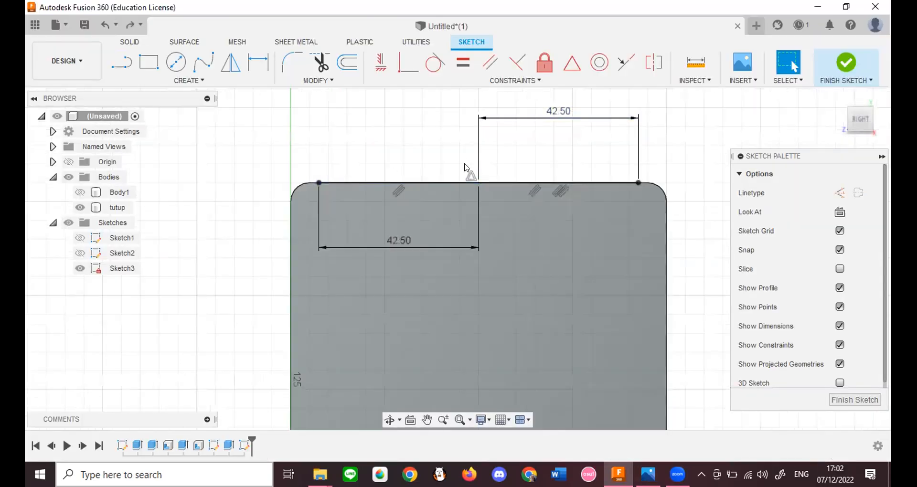
Step: Check the chamfer in the reference drawing and sketch a 3 mm line inward along the top edge from the left 42.5 mm line's outer end
key("alt+Tab")
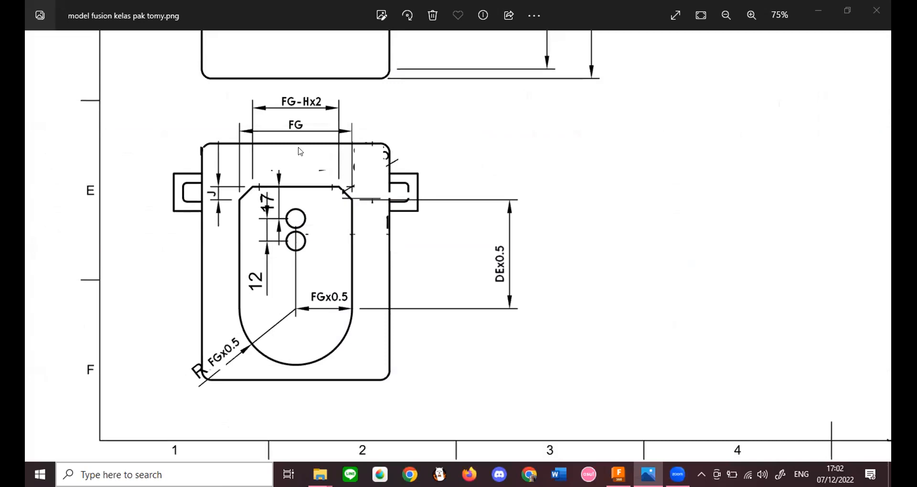
key("alt+Tab")
scroll(472, 115, "up", 2)
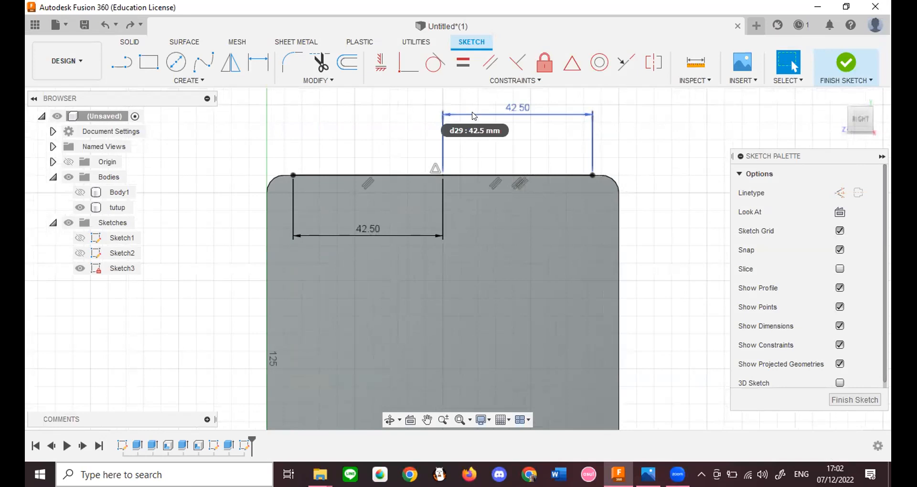
left_click(122, 62)
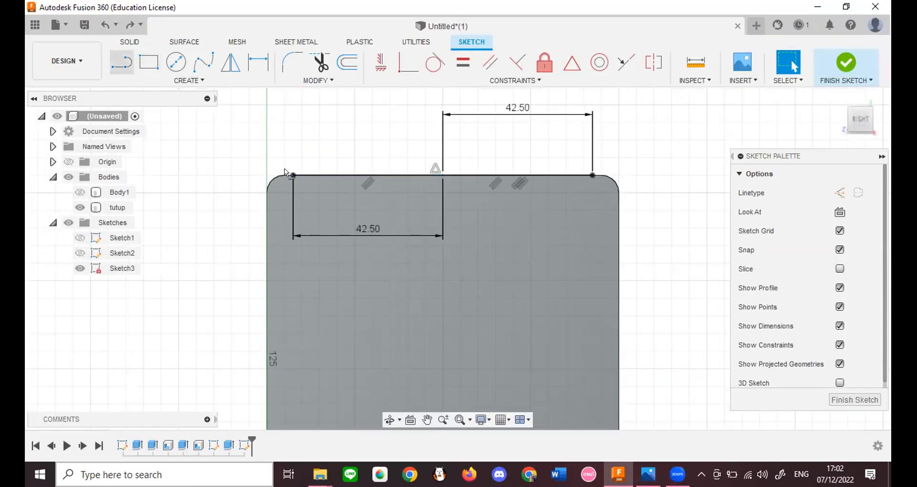
left_click(305, 173)
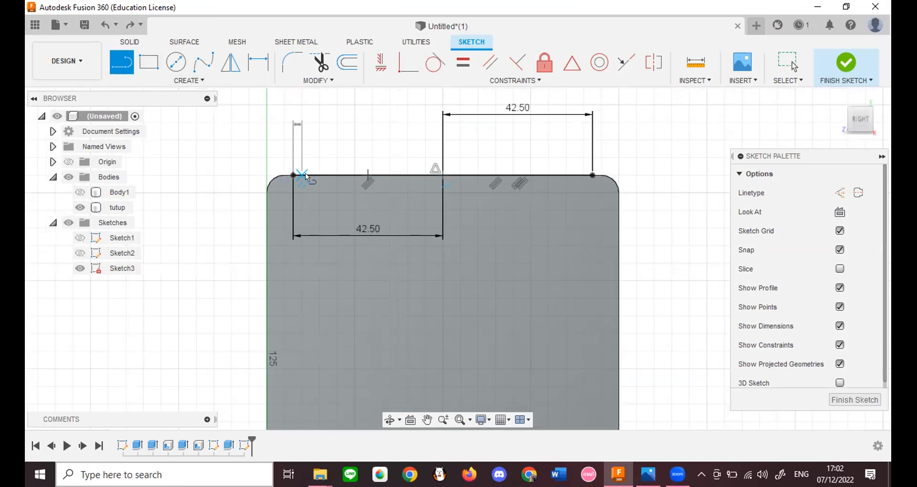
type("3")
key("Return")
key("Escape")
Step: Sketch a matching 3 mm line inward along the top edge from the outer end of the right-hand 42.5 mm line
key("l")
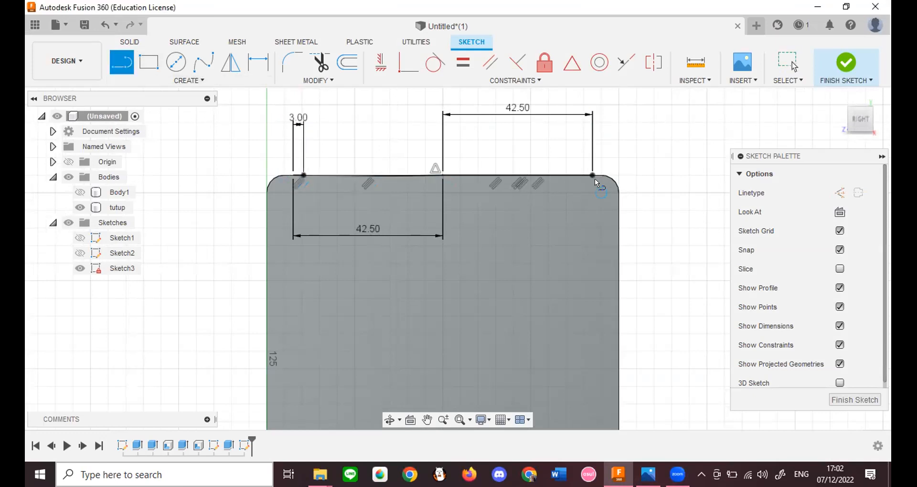
left_click(592, 175)
type("3")
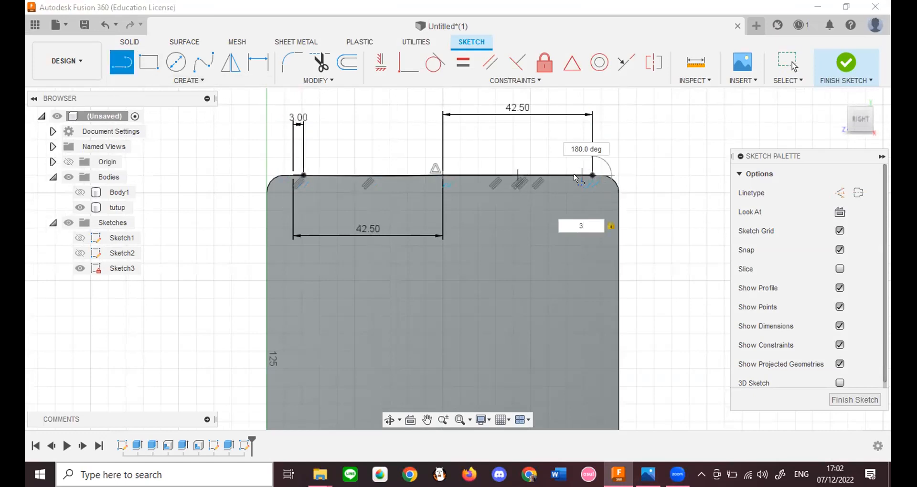
key("Return")
key("Escape")
scroll(396, 168, "down", 3)
scroll(374, 223, "up", 3)
Step: Check the outline in the reference drawing and start a two-point rectangle with its first corner straight below the left 42.5 mm line's outer end
key("alt+Tab")
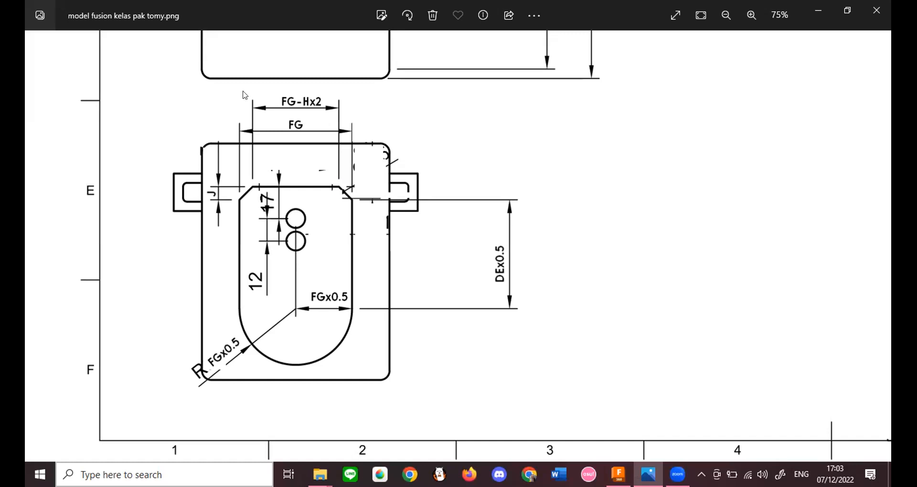
key("alt+Tab")
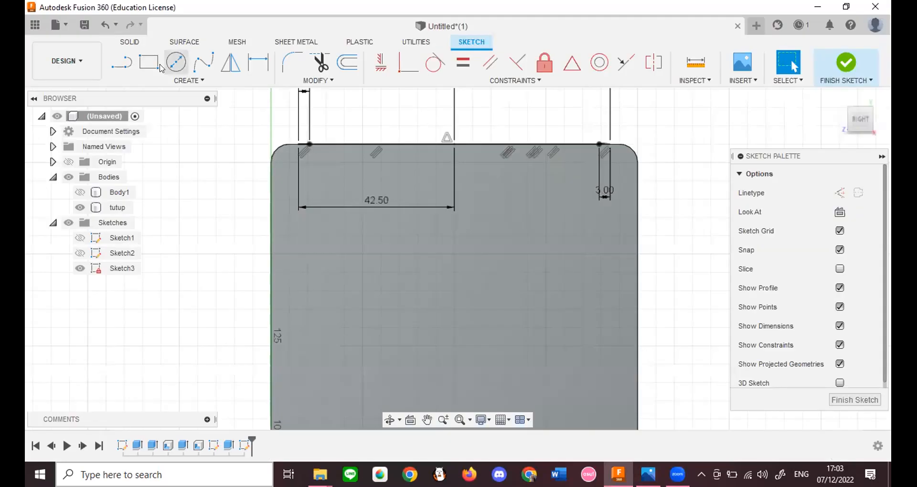
left_click(159, 67)
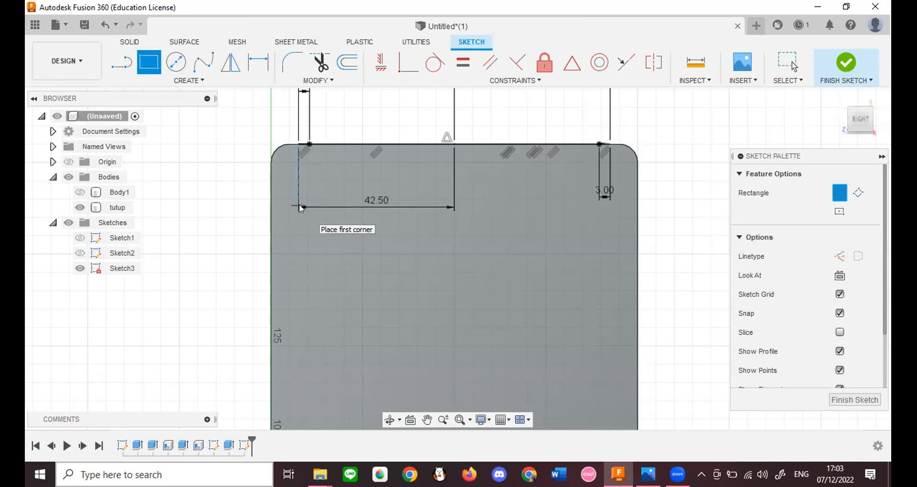
key("alt+Tab")
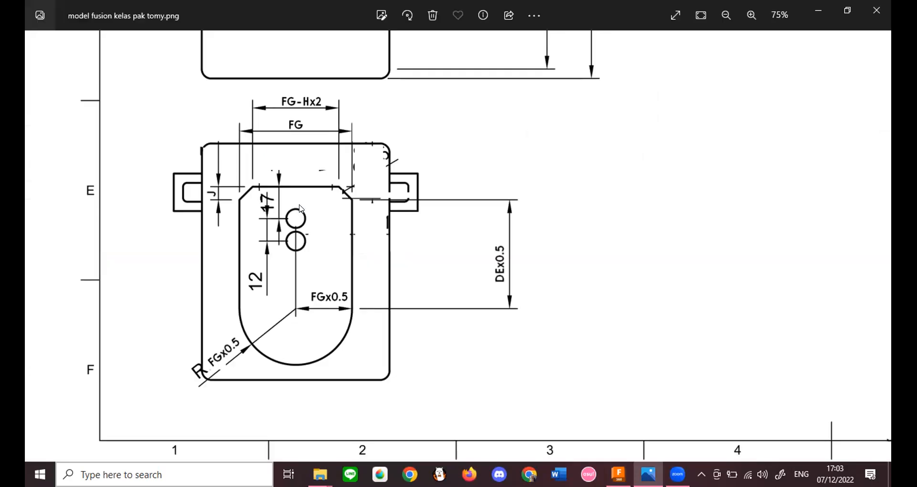
key("alt+Tab")
left_click(299, 203)
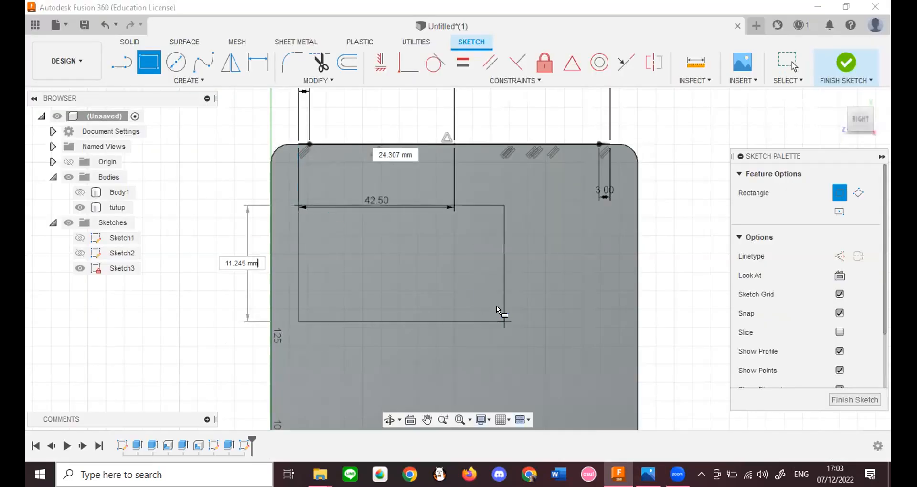
scroll(497, 308, "down", 2)
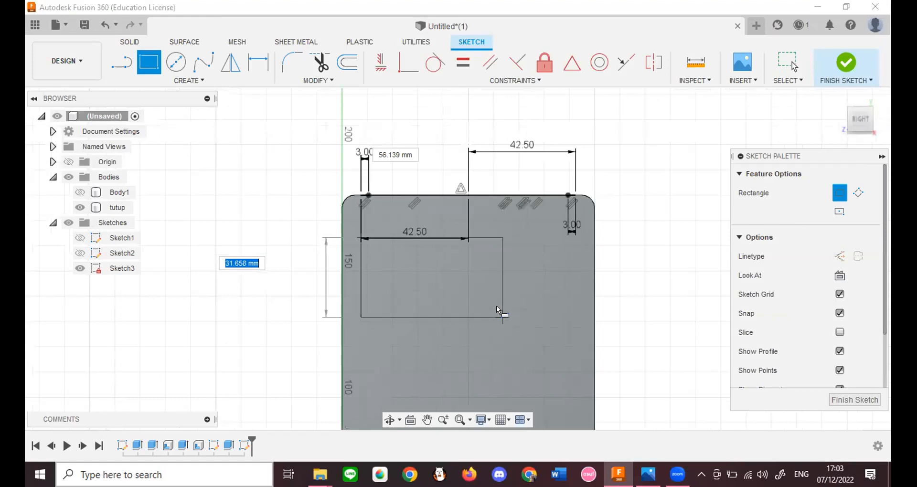
key("alt+Tab")
key("alt+Tab")
middle_click_drag(569, 380, 538, 105)
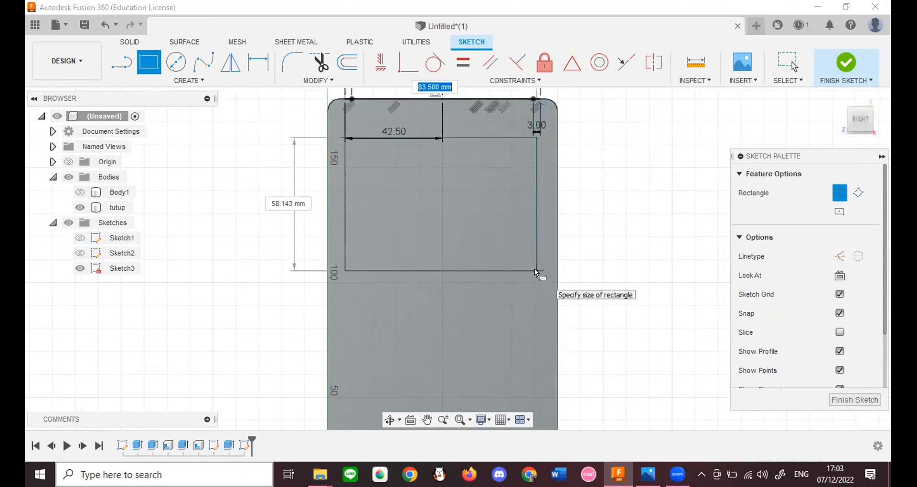
Step: Check the outline's straight side length in the reference drawing and try 30.5 mm as the rectangle's width
key("alt+Tab")
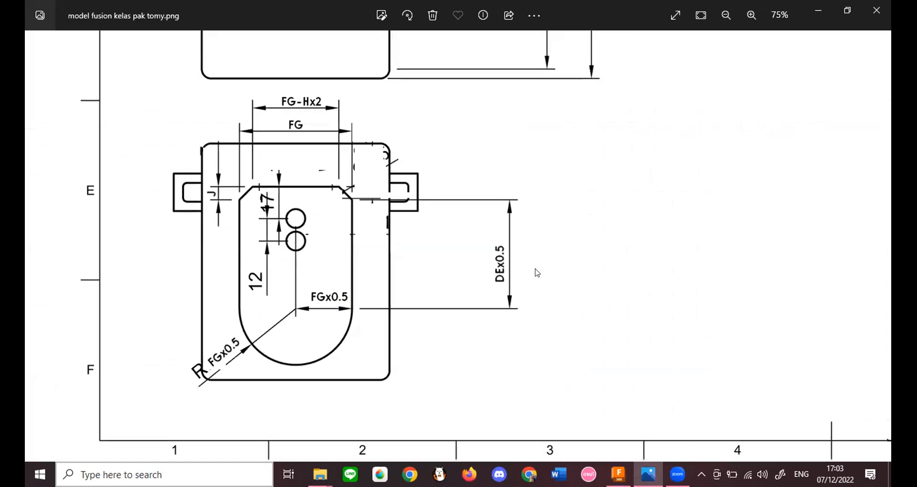
key("alt+Tab")
key("alt+Tab")
key("alt+Tab")
type("30.5")
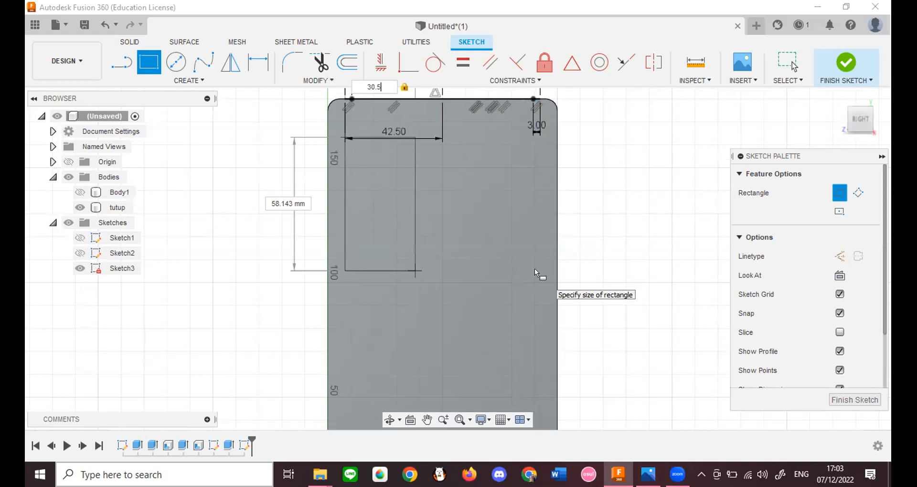
key("BackSpace")
key("BackSpace")
key("BackSpace")
key("BackSpace")
Step: Set the rectangle's width to 85 mm and height to 30.5 mm, recheck the reference drawing and complete it
key("Tab")
key("Tab")
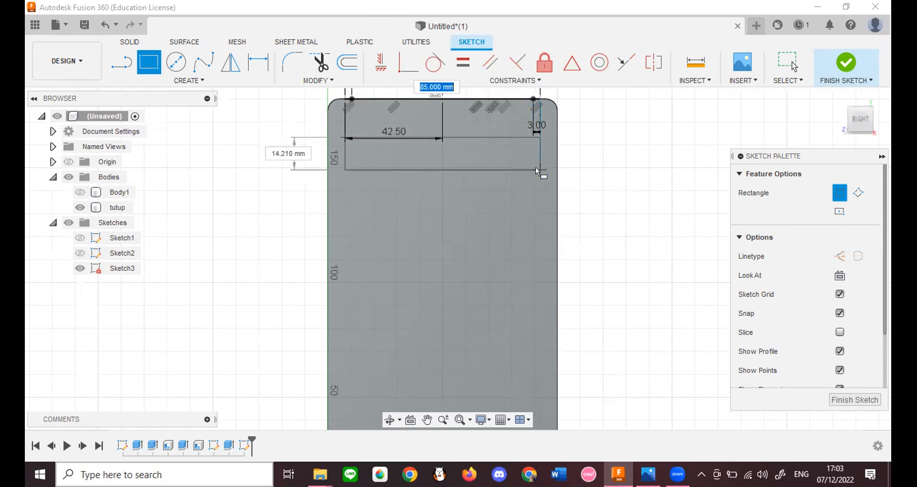
key("Tab")
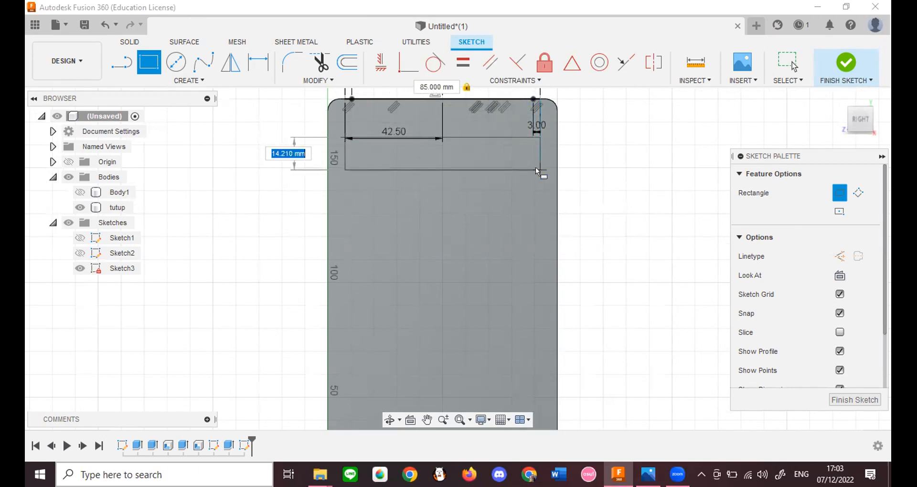
type("30.")
type("5")
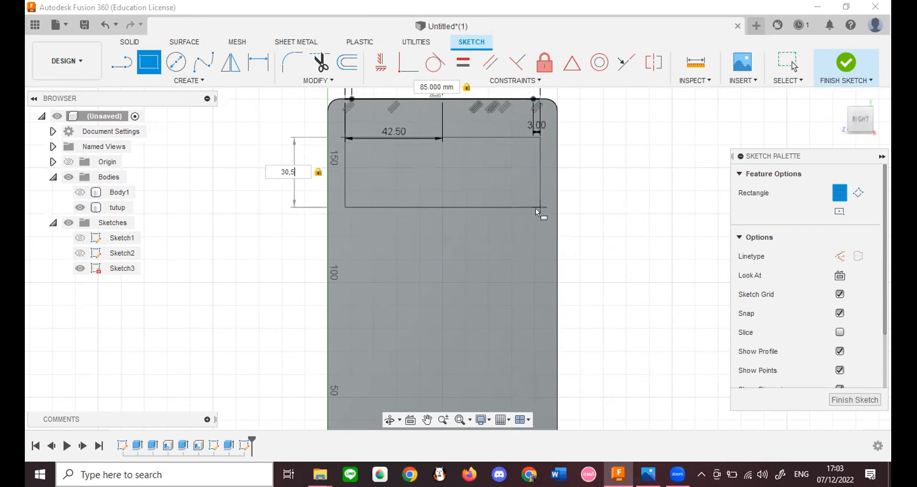
key("alt+Tab")
key("alt+Tab")
key("Return")
scroll(518, 266, "up", 3)
Step: Check the rounded bottom in the reference drawing and sketch a circle centred on the rectangle's bottom edge midpoint, reaching its lower right corner
key("alt+Tab")
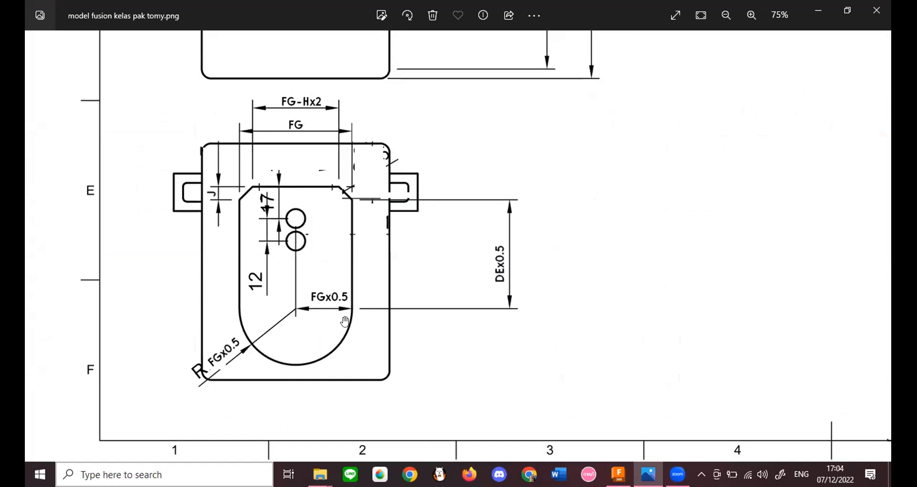
key("alt+Tab")
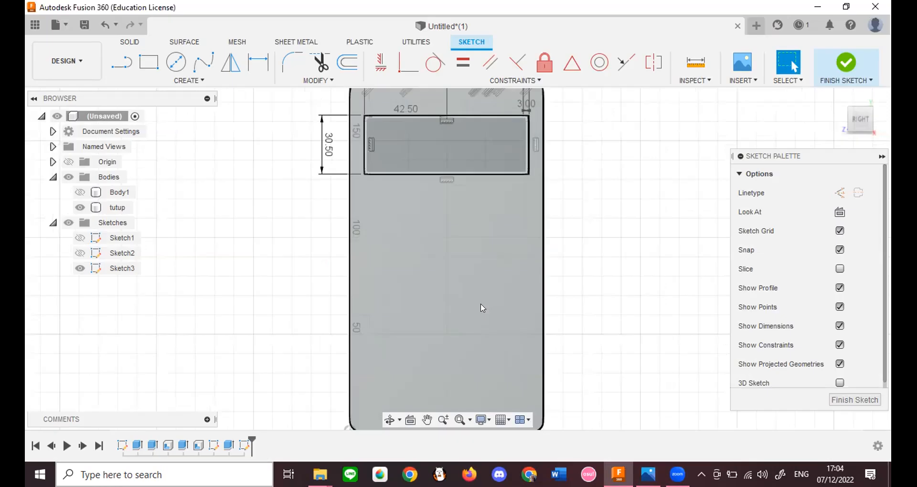
scroll(434, 239, "down", 3)
scroll(432, 178, "up", 2)
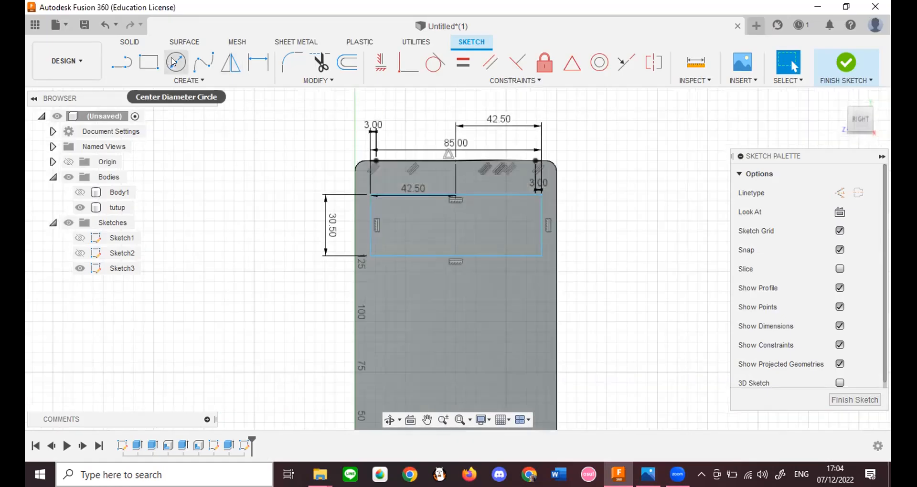
left_click(174, 62)
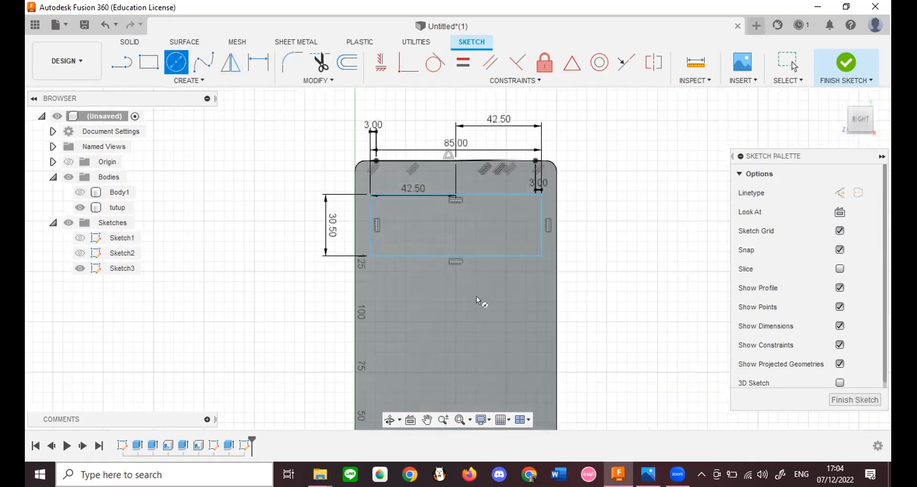
left_click(456, 256)
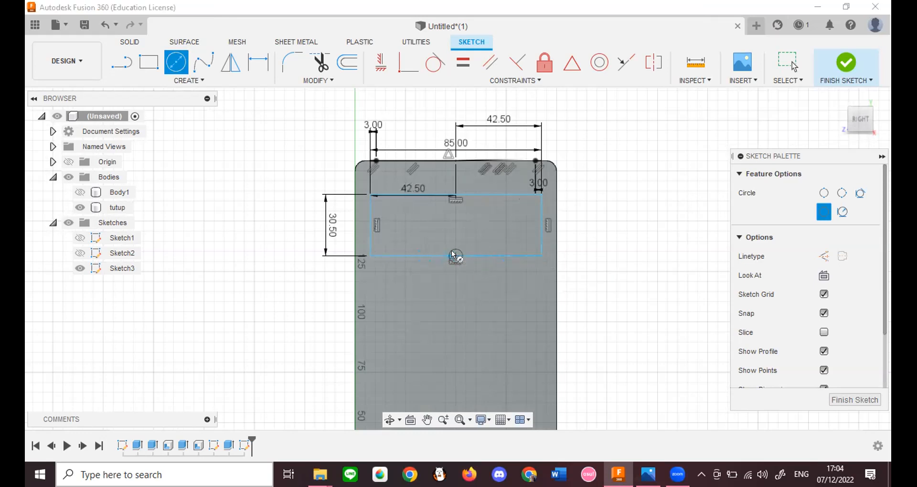
left_click(539, 259)
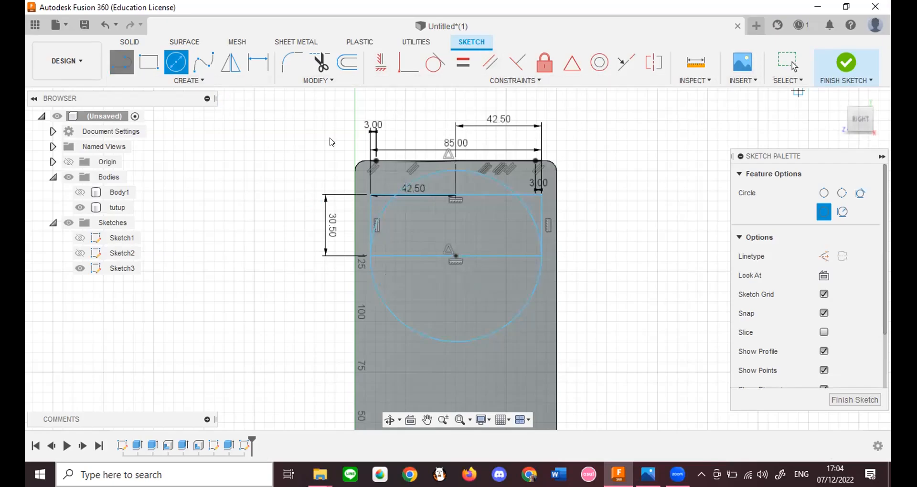
Step: Sketch a horizontal line from the circle's centre to the rectangle's lower right corner
left_click(120, 63)
left_click(455, 256)
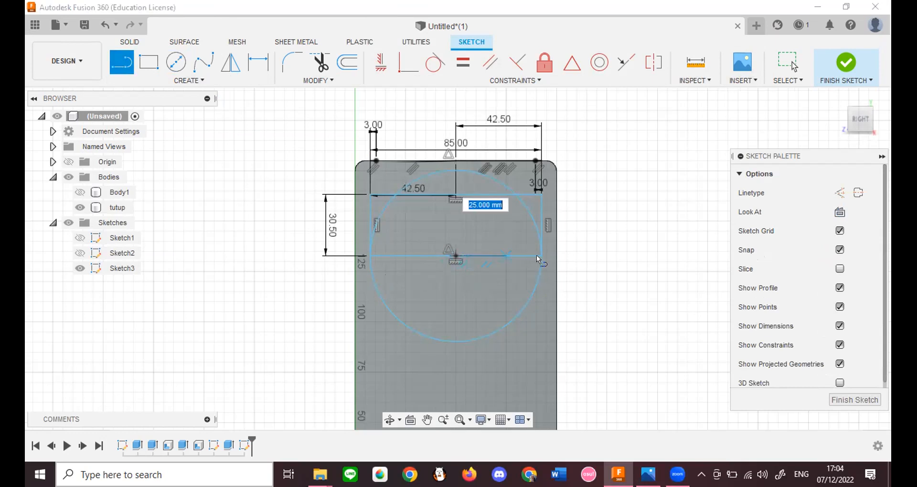
double_click(537, 255)
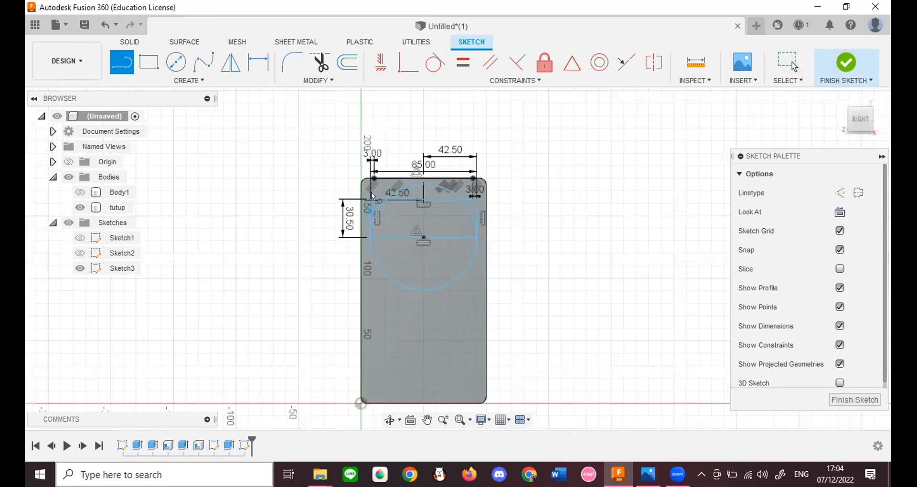
scroll(371, 192, "up", 4)
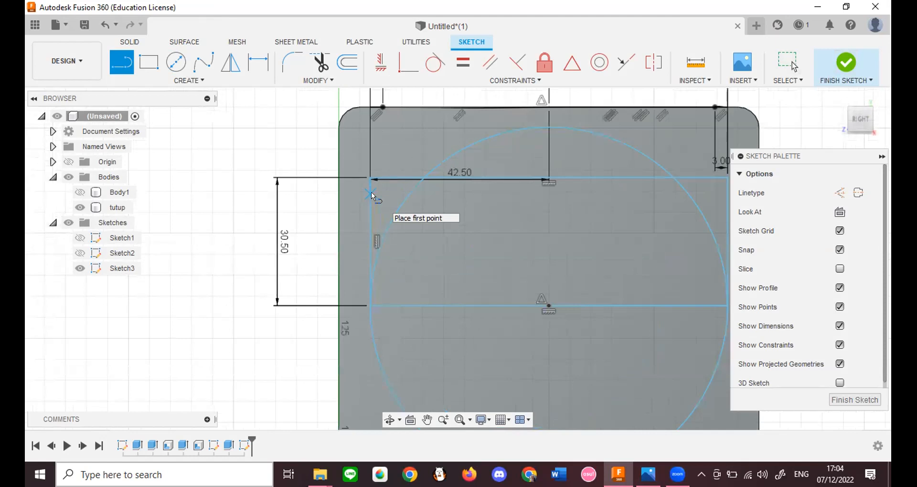
Step: Finish the sketch of the round-bottomed opening on the front cover
scroll(369, 215, "down", 3)
scroll(378, 181, "up", 4)
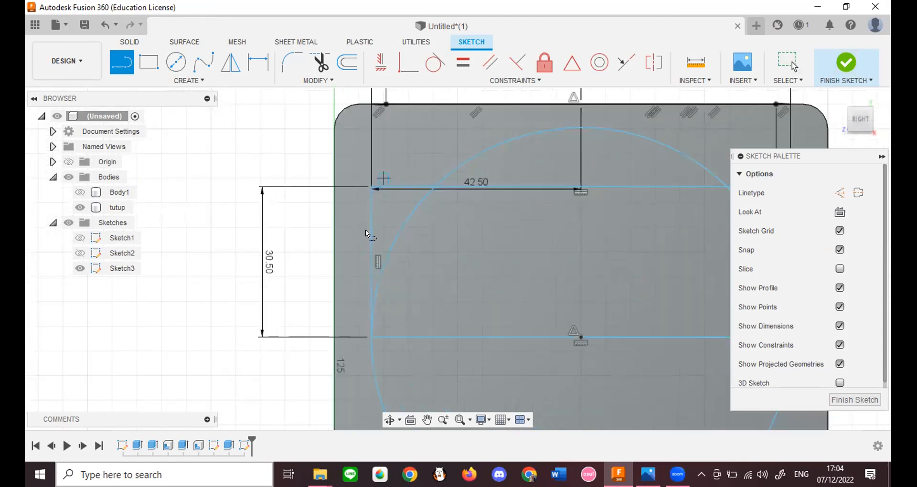
scroll(358, 200, "down", 2)
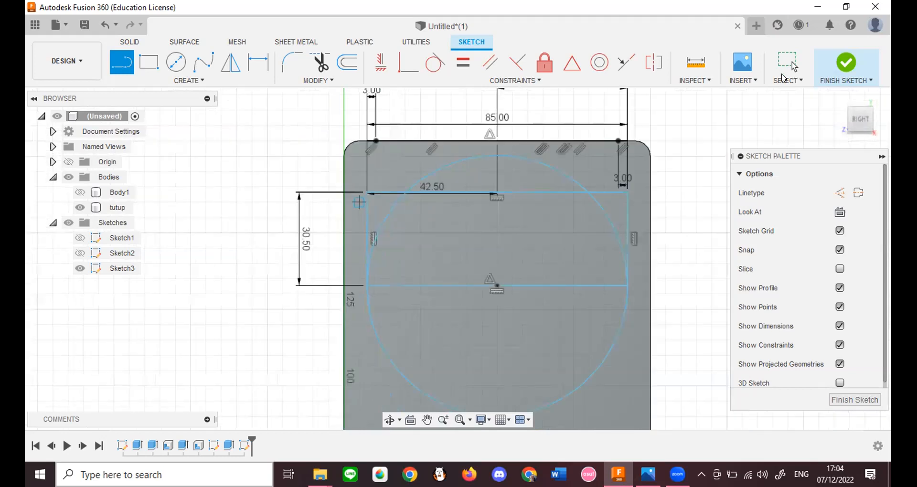
left_click(850, 61)
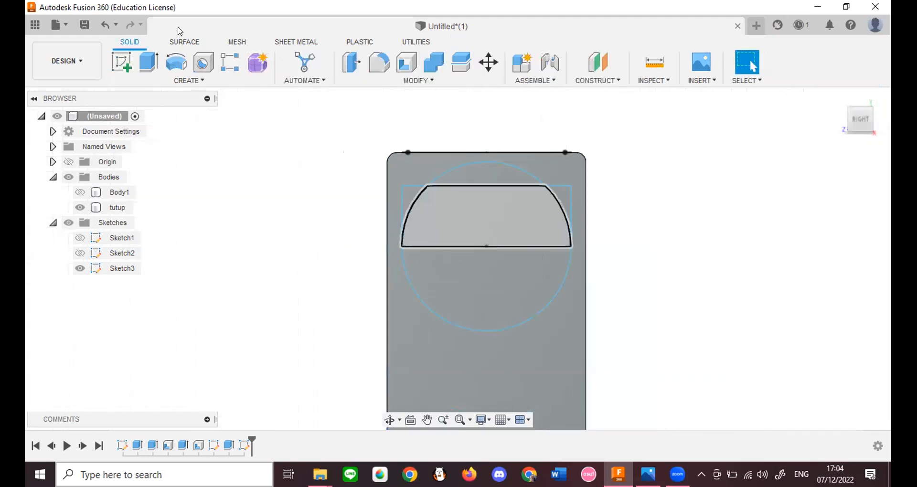
Step: Extrude the four profiles forming the round-bottomed outline as a cut through the front cover
key("e")
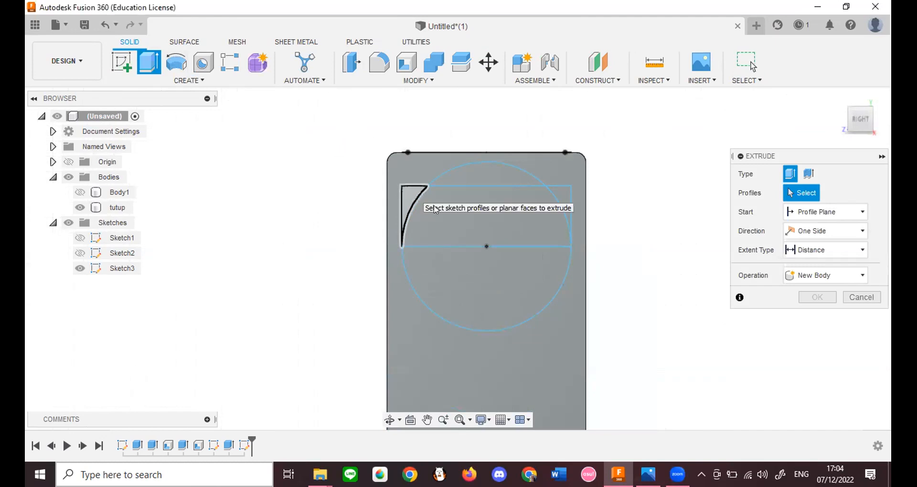
left_click(409, 196)
left_click(453, 265)
left_click(541, 217)
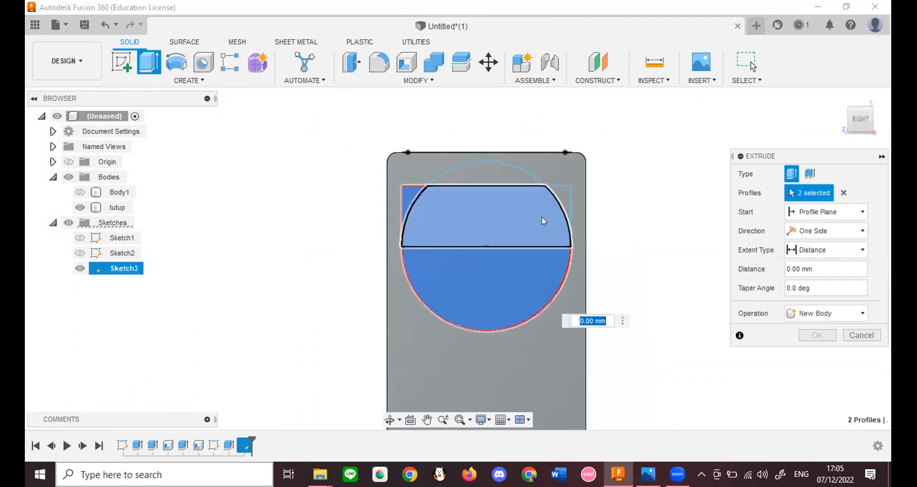
left_click(562, 193)
scroll(457, 124, "down", 2)
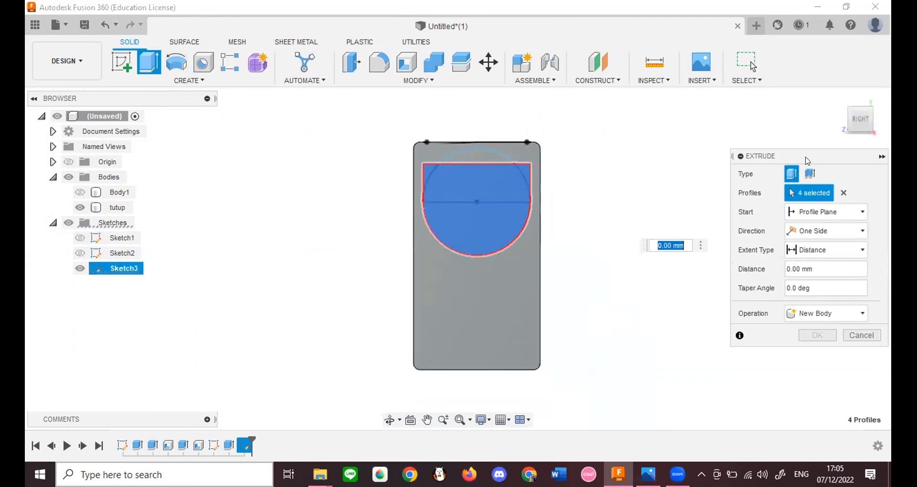
left_click(868, 118)
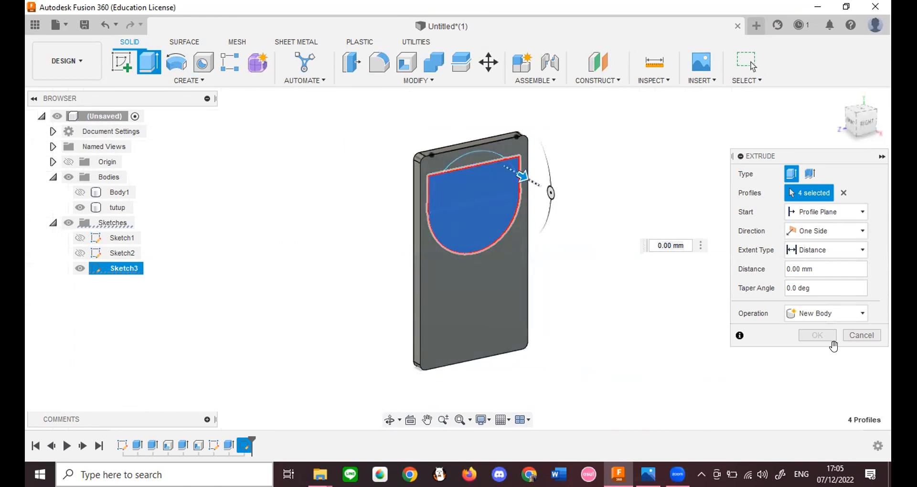
left_click(849, 336)
key("alt+Tab")
key("alt+Tab")
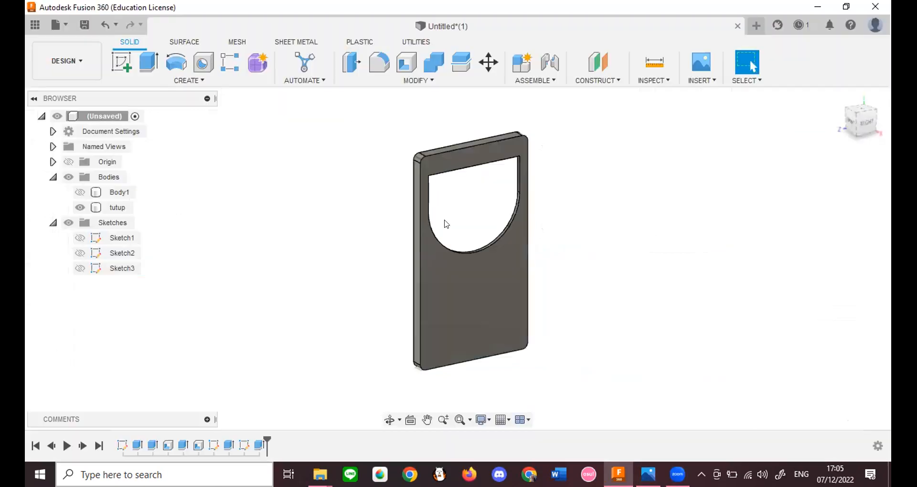
Step: Show the case body behind the cover and compare the opening with the front view in the reference drawing
left_click(93, 192)
mouse_move(865, 119)
left_mouse_down()
mouse_move(859, 114)
mouse_move(873, 149)
mouse_move(875, 112)
mouse_move(861, 112)
left_mouse_up()
key("alt+Tab")
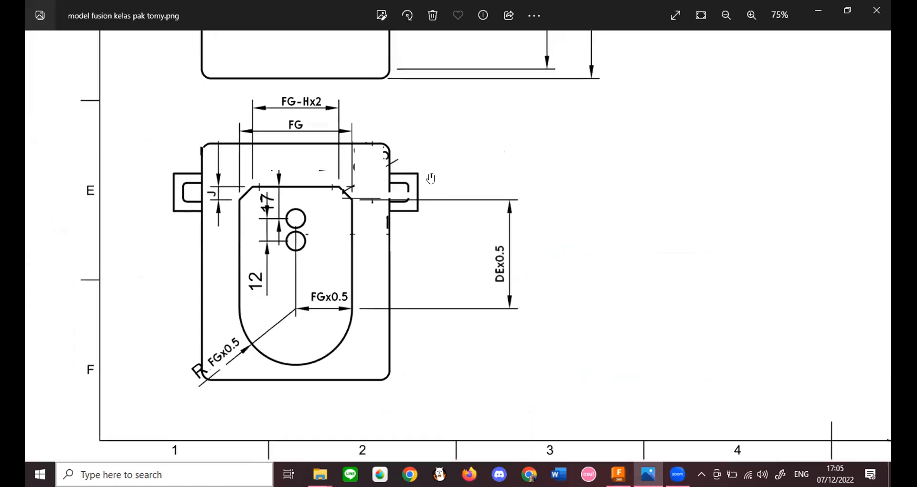
scroll(431, 177, "up", 2)
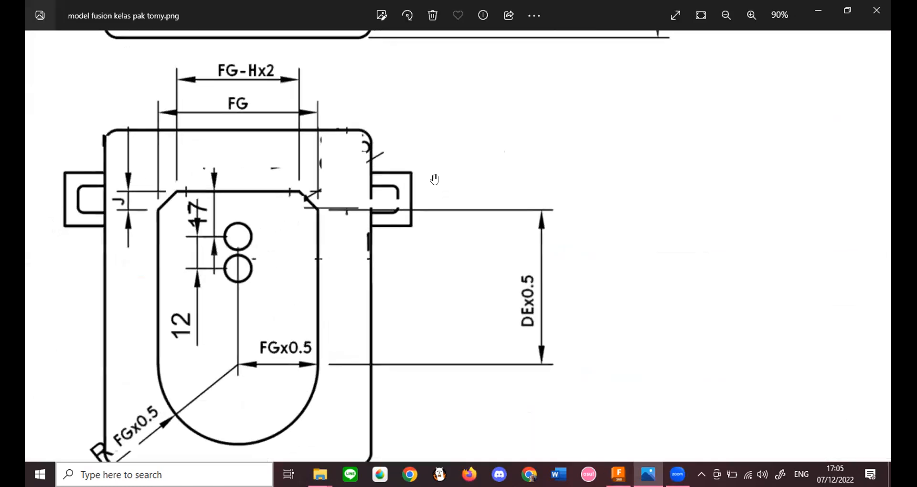
scroll(432, 180, "down", 5)
key("alt+Tab")
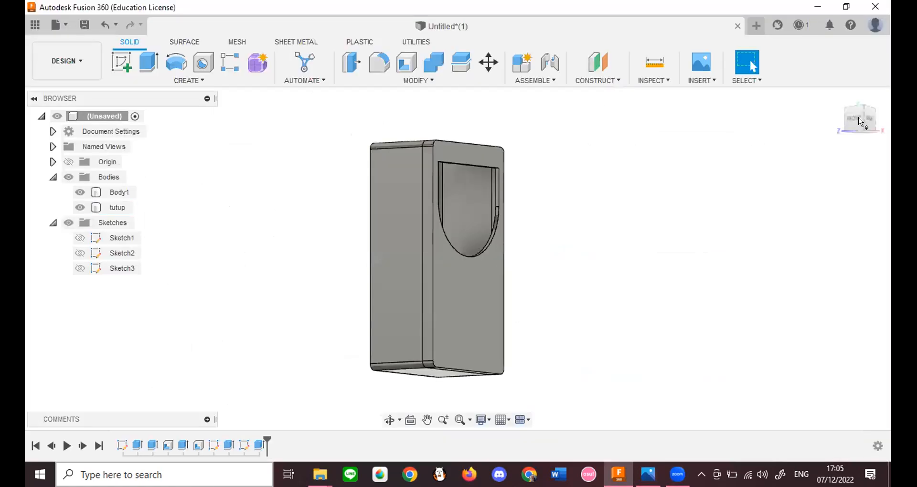
Step: Inspect the case's interior and back holes through the cover opening, checking the reference drawing and briefly displaying the Sketch1 geometry
mouse_move(457, 259)
middle_mouse_down("shift")
mouse_move(437, 368)
mouse_move(442, 275)
middle_mouse_up("shift")
mouse_move(860, 142)
left_mouse_down()
mouse_move(855, 126)
mouse_move(842, 124)
left_mouse_up()
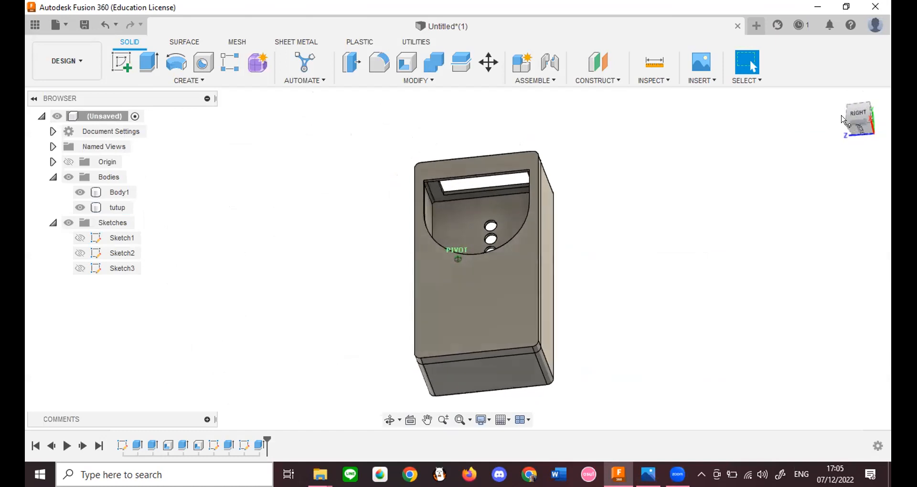
key("alt+Tab")
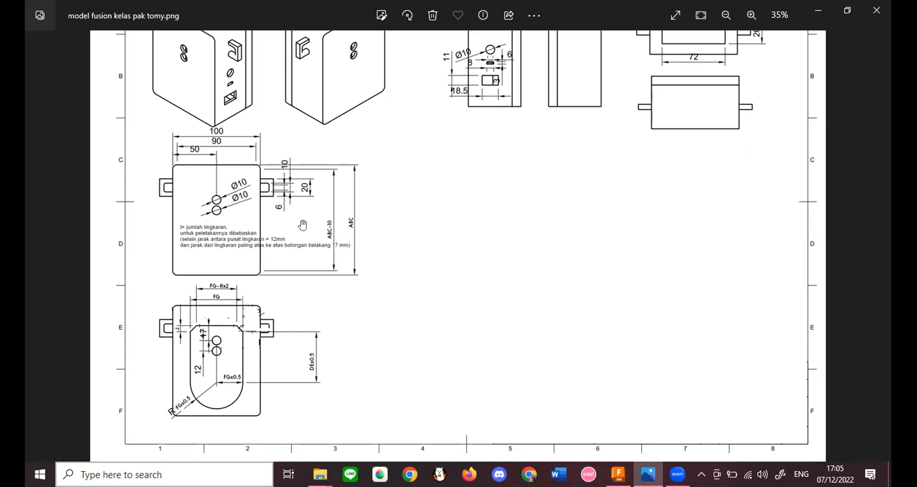
key("alt+Tab")
left_click(80, 238)
scroll(483, 237, "up", 5)
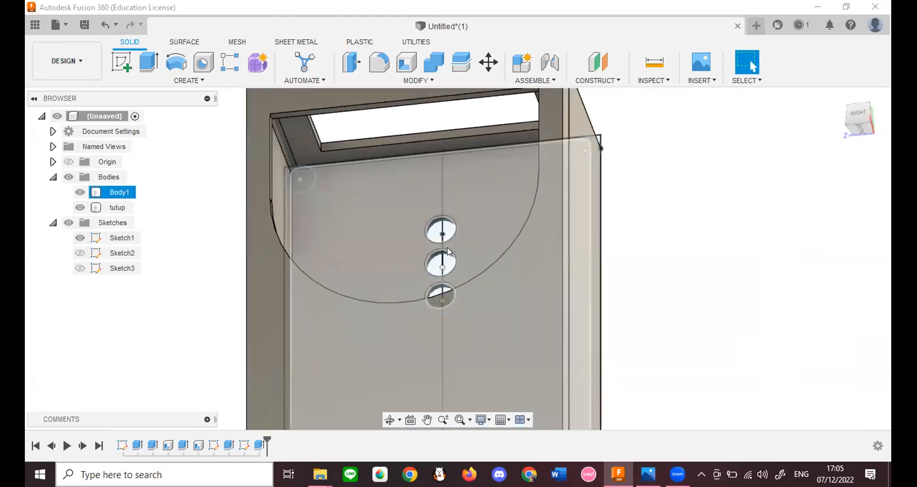
scroll(319, 210, "down", 2)
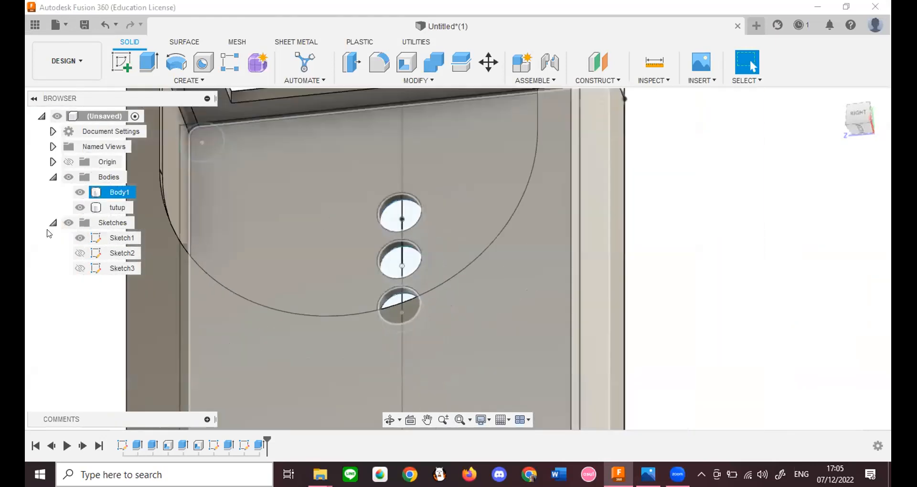
left_click(80, 237)
Step: Display the cover opening's sketch and highlight the four profiles that make up the opening
left_click(80, 268)
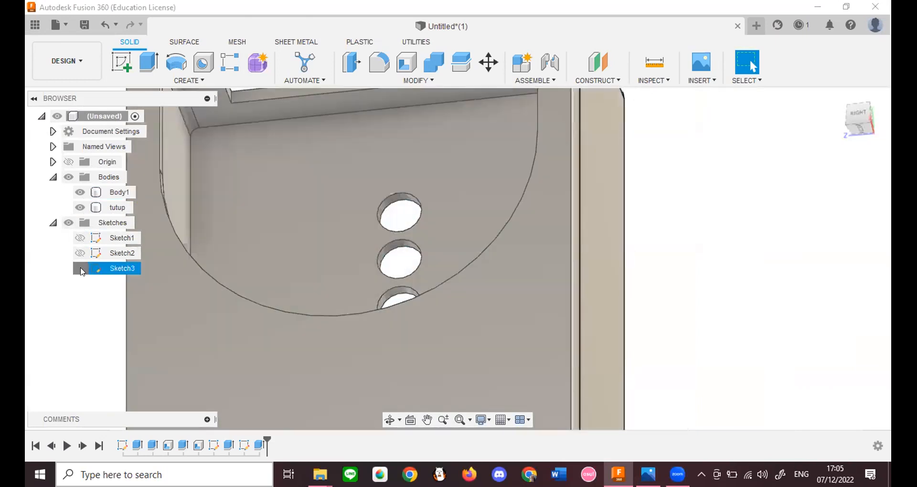
scroll(450, 237, "down", 3)
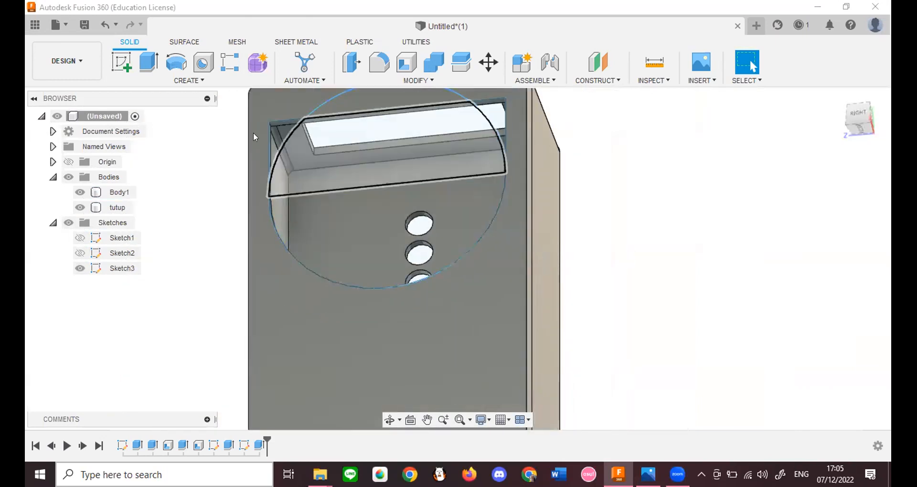
left_click(281, 132)
left_click(374, 139)
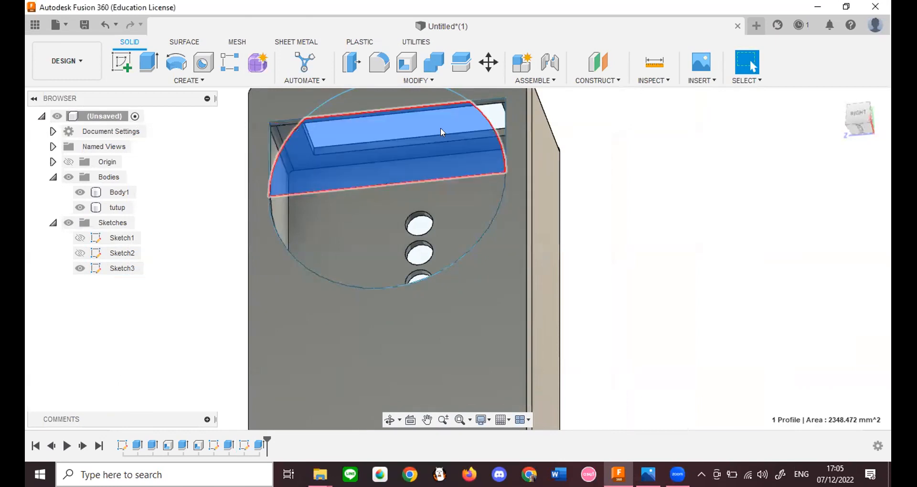
left_click(496, 117, "ctrl")
left_click(333, 196, "ctrl")
left_click(273, 131, "ctrl")
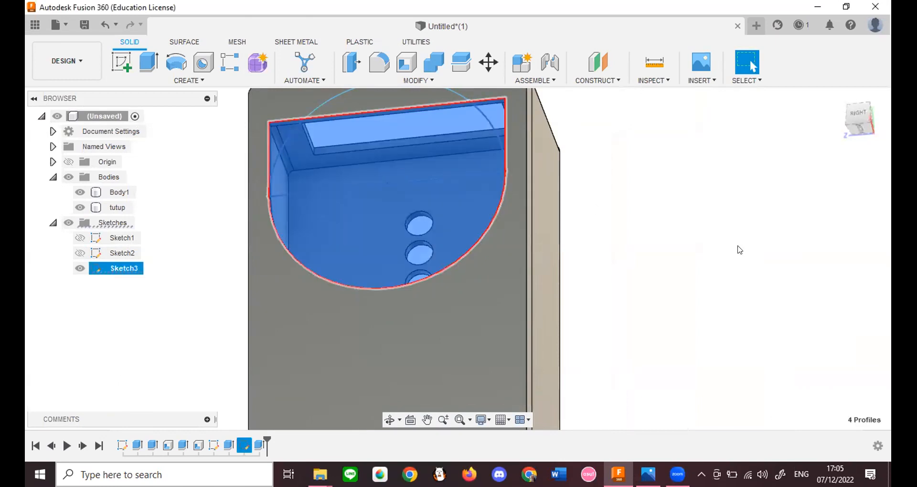
mouse_move(858, 124)
left_mouse_down()
mouse_move(861, 138)
mouse_move(839, 108)
mouse_move(840, 117)
left_mouse_up()
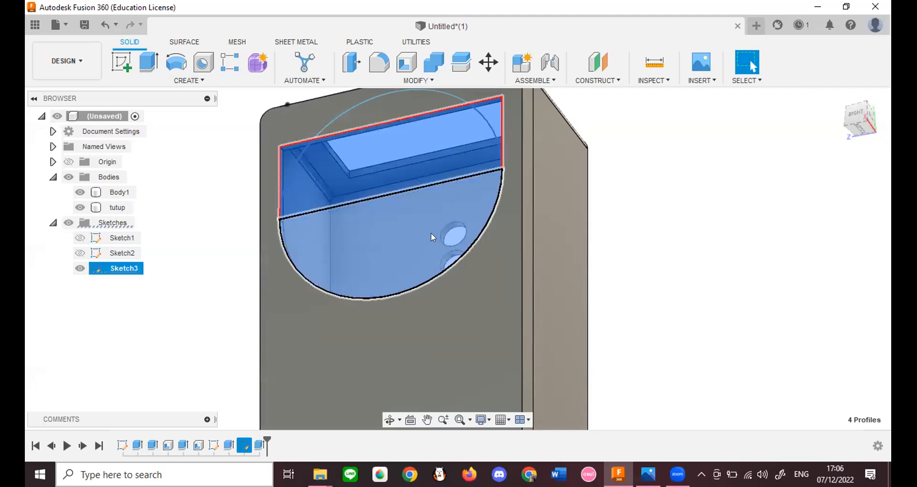
scroll(615, 208, "down", 3)
left_click(615, 209)
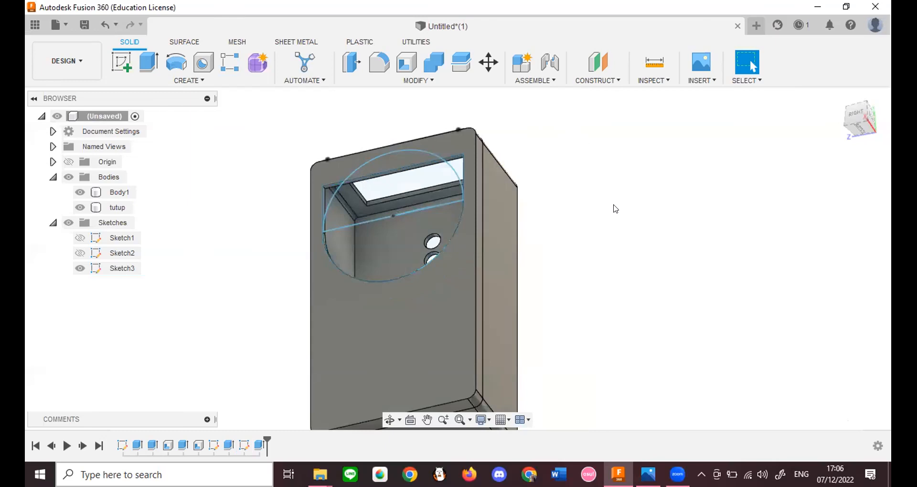
Step: Check the reference drawing again and hide the cover opening's sketch
key("alt+Tab")
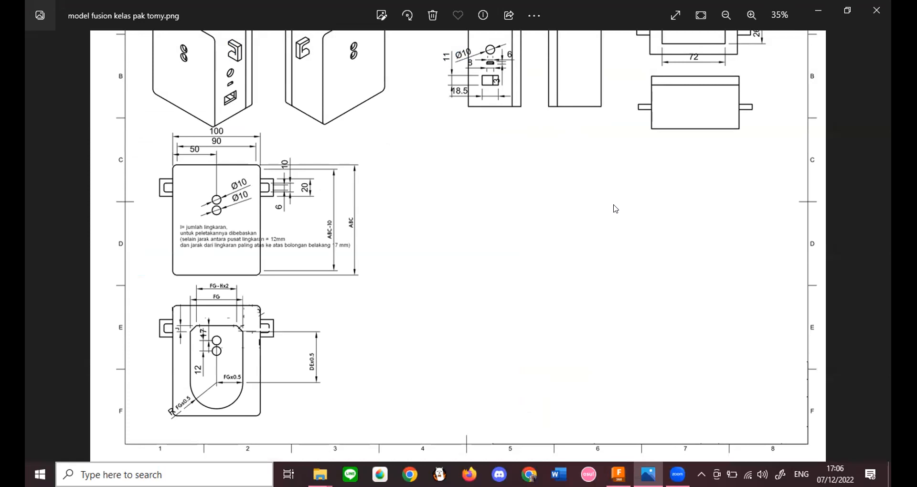
key("alt+Tab")
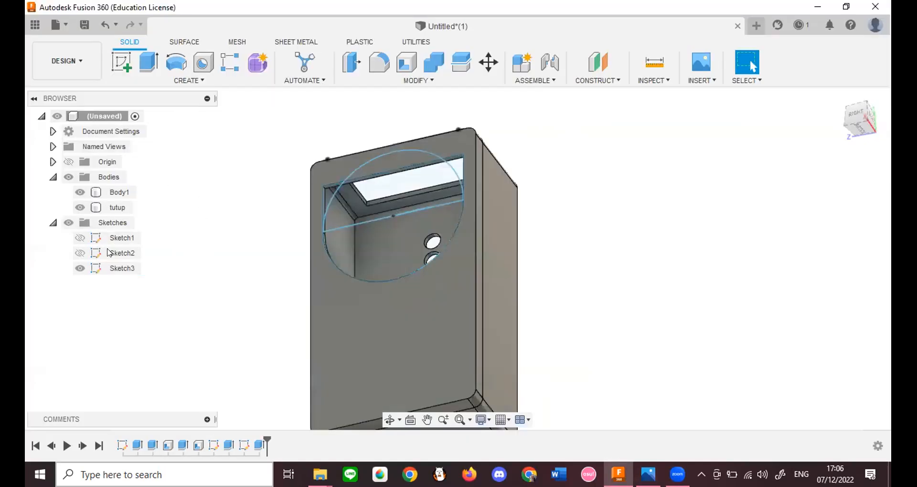
left_click(80, 268)
scroll(580, 201, "down", 2)
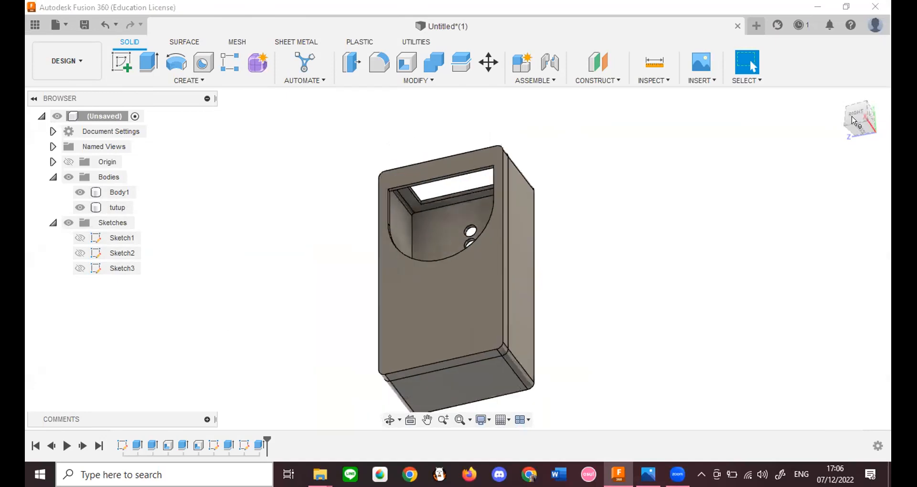
Step: Measure the distance between the cover's top edge and the opening's top edge
left_click_drag(853, 109, 870, 152)
mouse_move(424, 238)
middle_mouse_down("shift")
mouse_move(421, 136)
mouse_move(461, 138)
middle_mouse_up("shift")
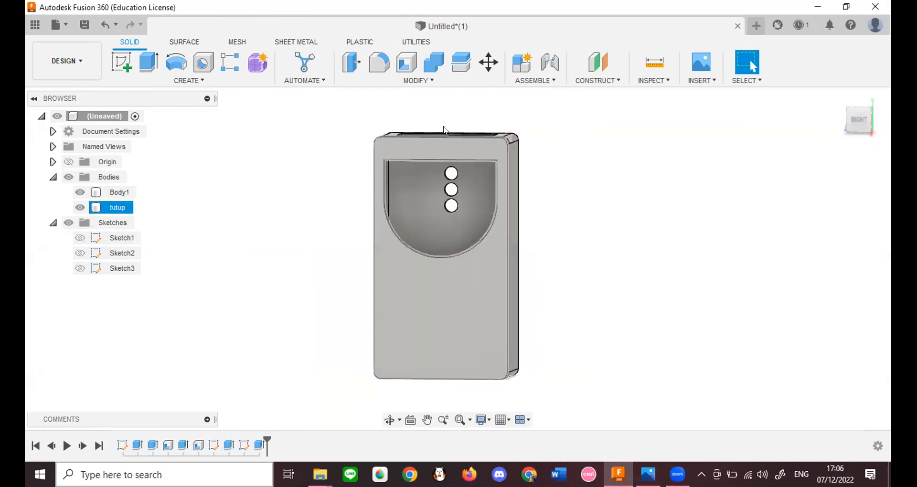
scroll(444, 130, "up", 5)
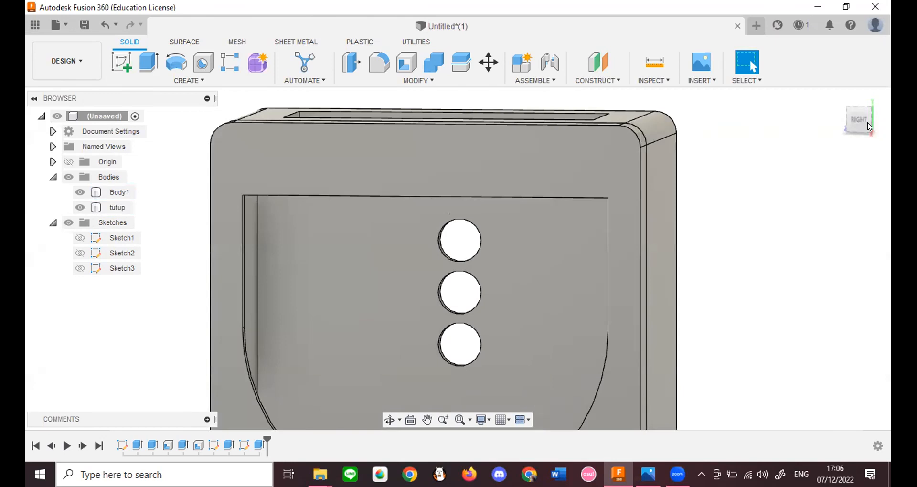
left_click_drag(858, 153, 859, 117)
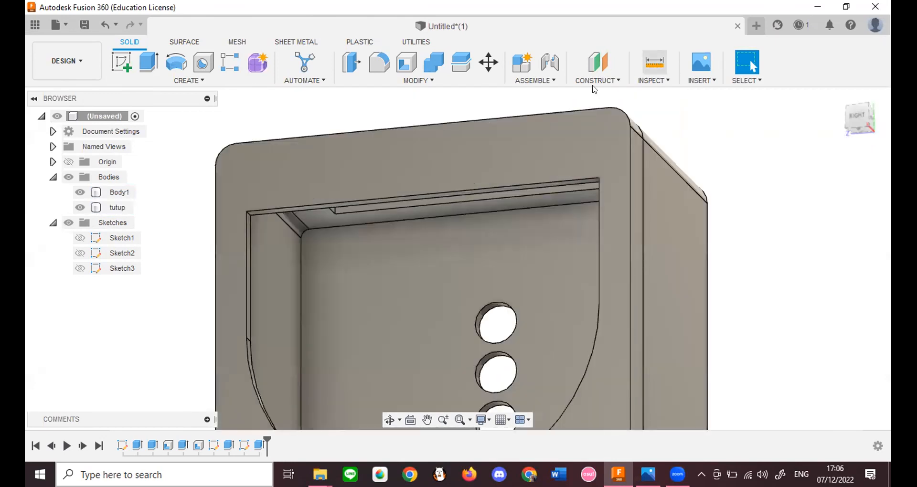
left_click(654, 62)
left_click(505, 119)
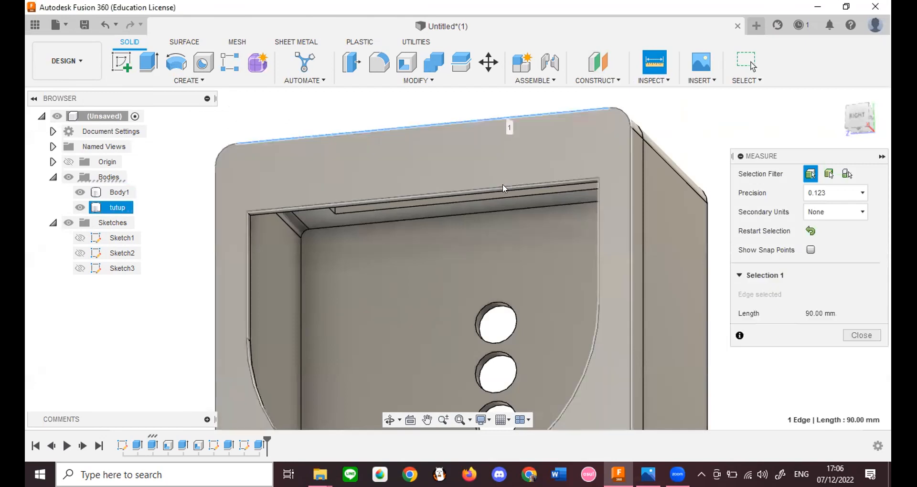
left_click(503, 187)
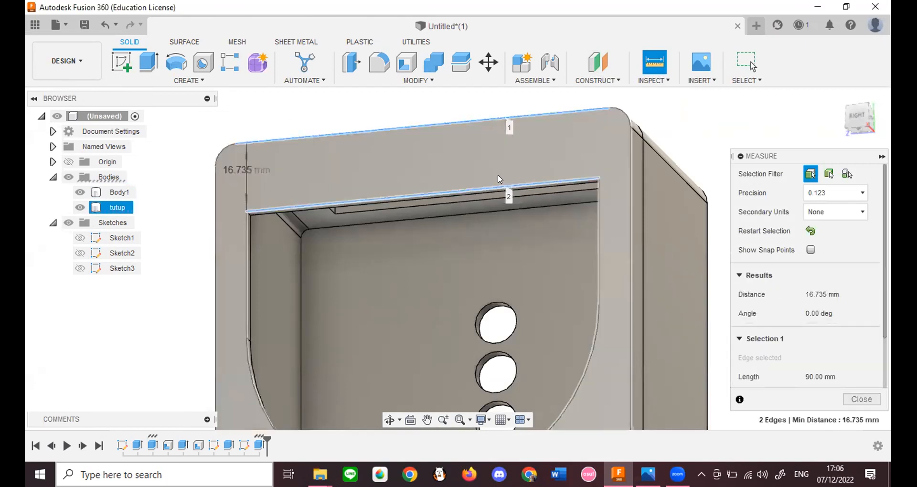
scroll(302, 193, "down", 5)
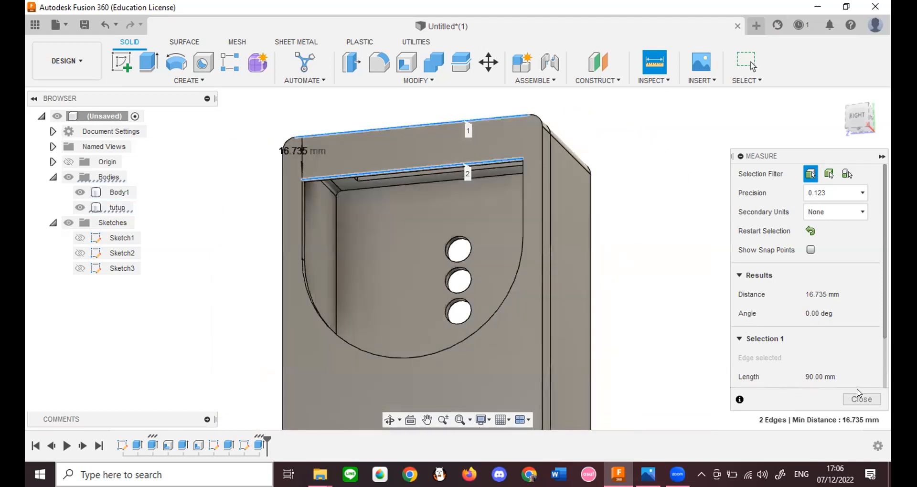
left_click(862, 399)
scroll(635, 196, "down", 5)
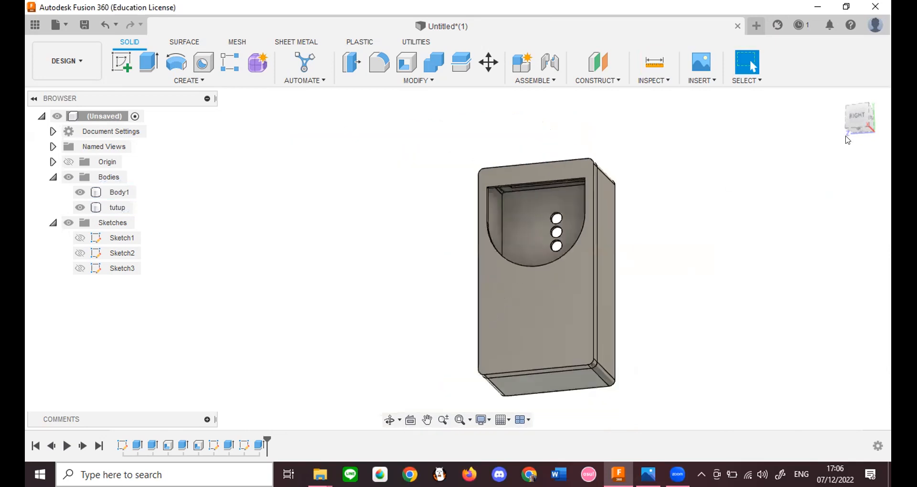
left_click_drag(859, 113, 853, 140)
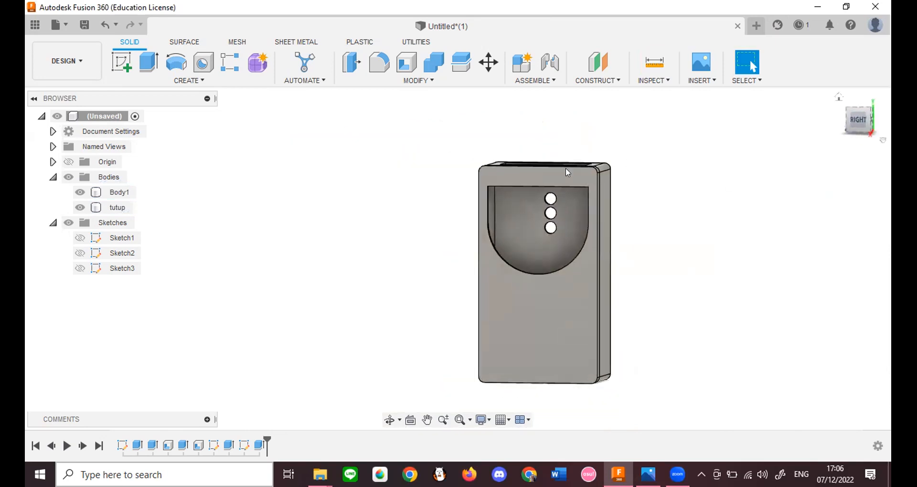
left_click(583, 211)
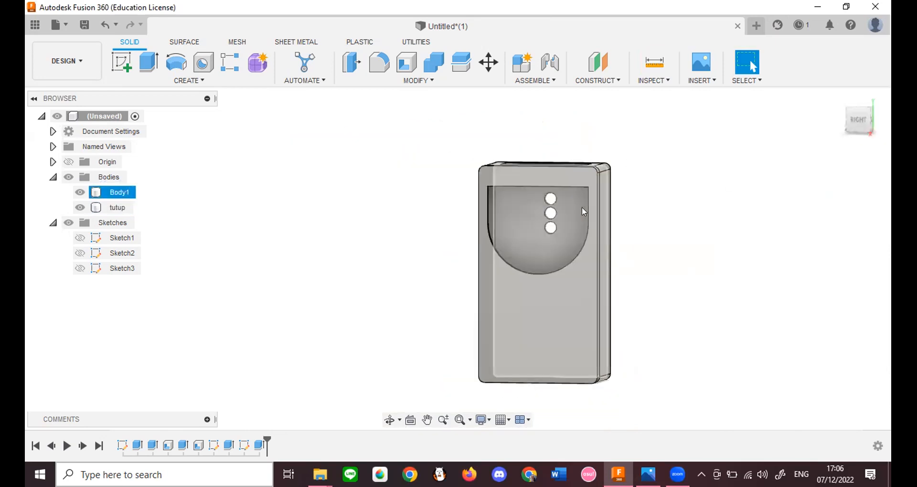
left_click(666, 197)
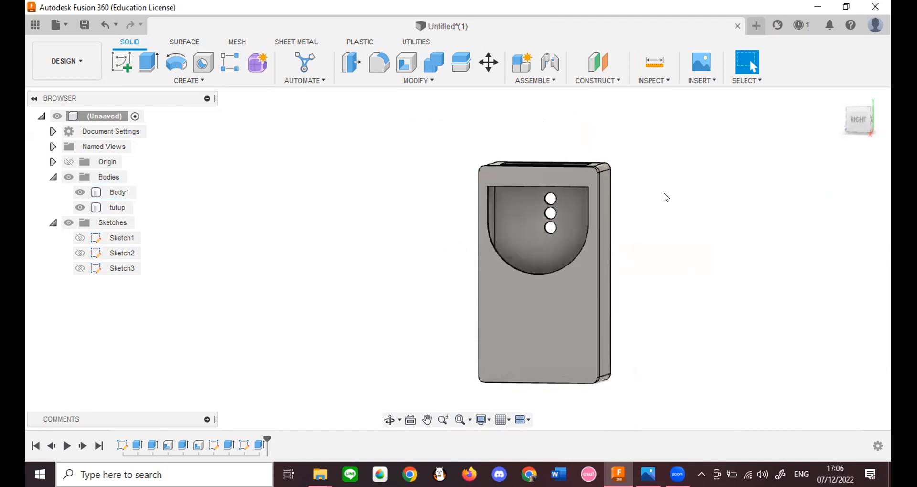
left_click(523, 202)
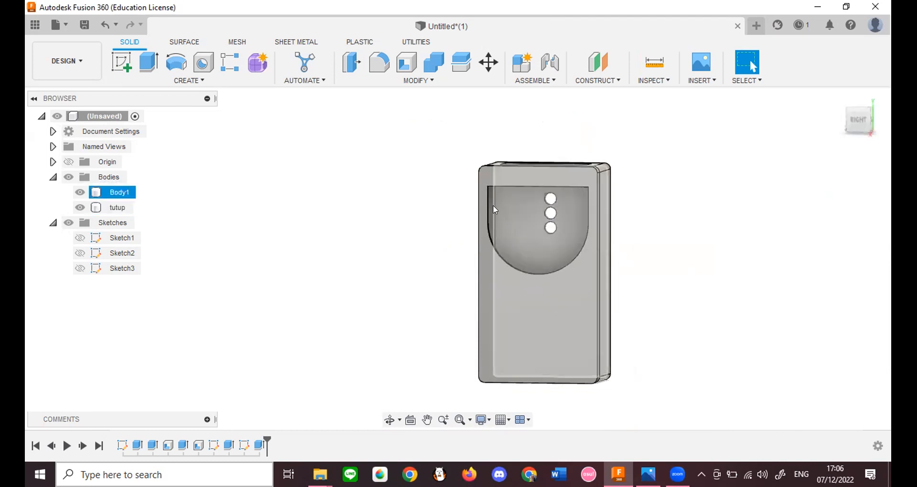
Step: Inspect the cover opening up close and display its sketch, Sketch3, over the model
scroll(568, 173, "up", 4)
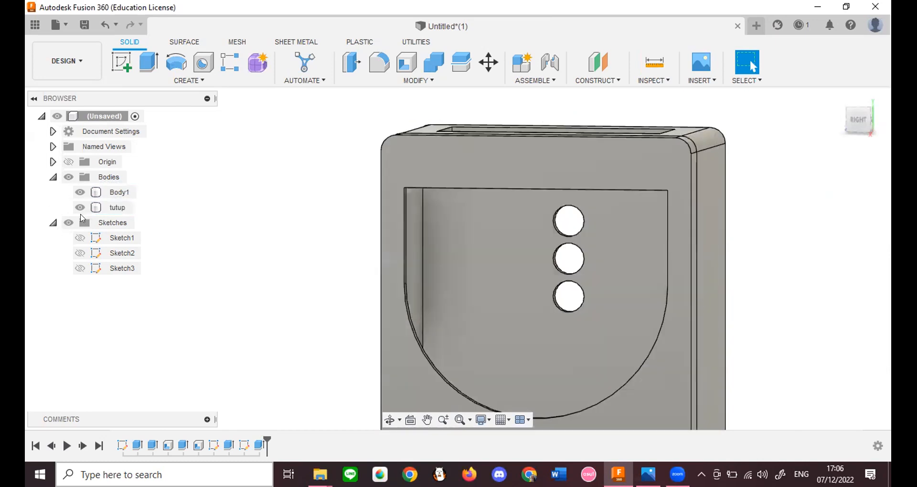
scroll(354, 159, "down", 2)
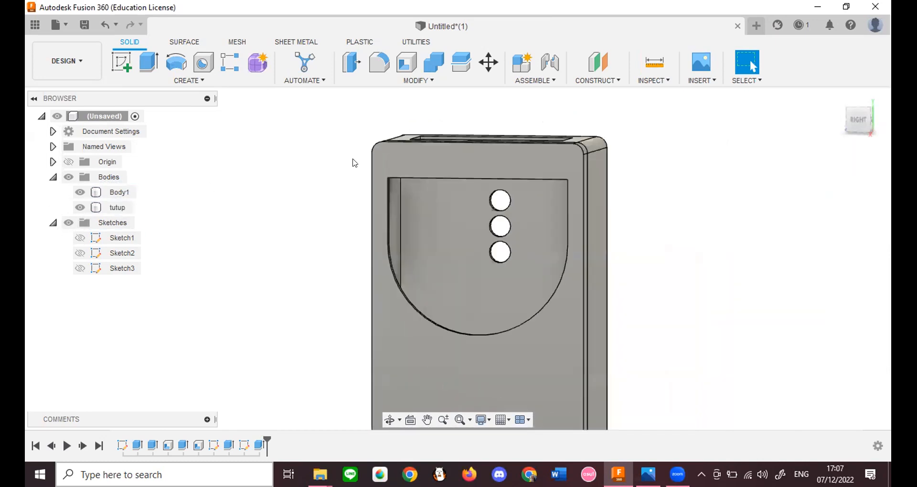
scroll(222, 222, "up", 3)
left_click(80, 269)
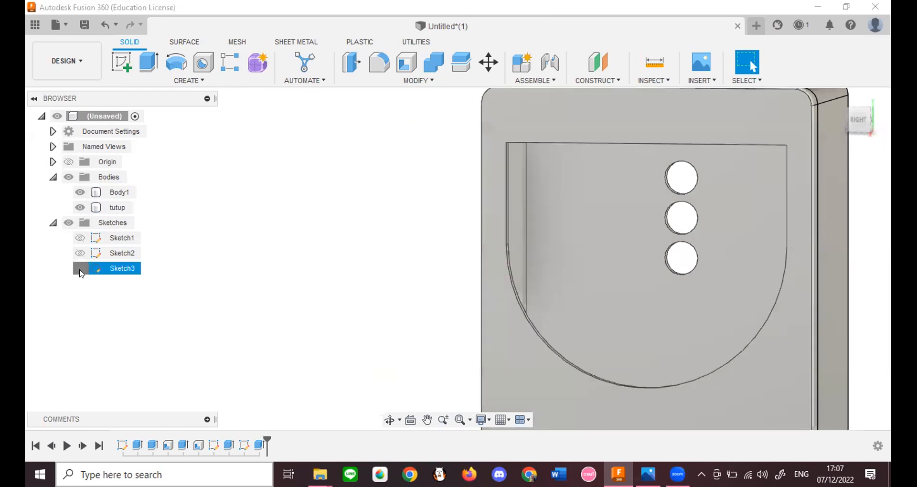
left_click(80, 270)
scroll(453, 220, "down", 3)
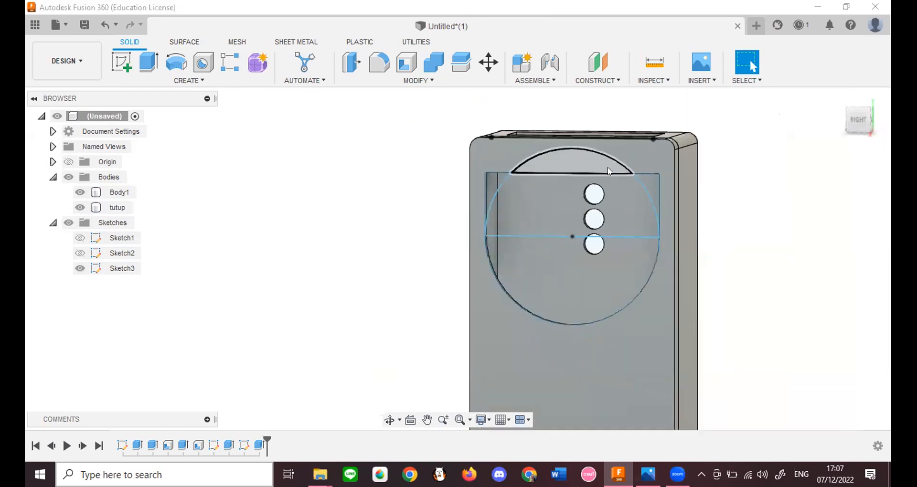
Step: Undo the extrude cut of the cover's opening back to its visible sketch and check the reference drawing
key("ctrl+z")
key("ctrl+z")
key("ctrl+z")
key("ctrl+z")
key("ctrl+z")
key("ctrl+z")
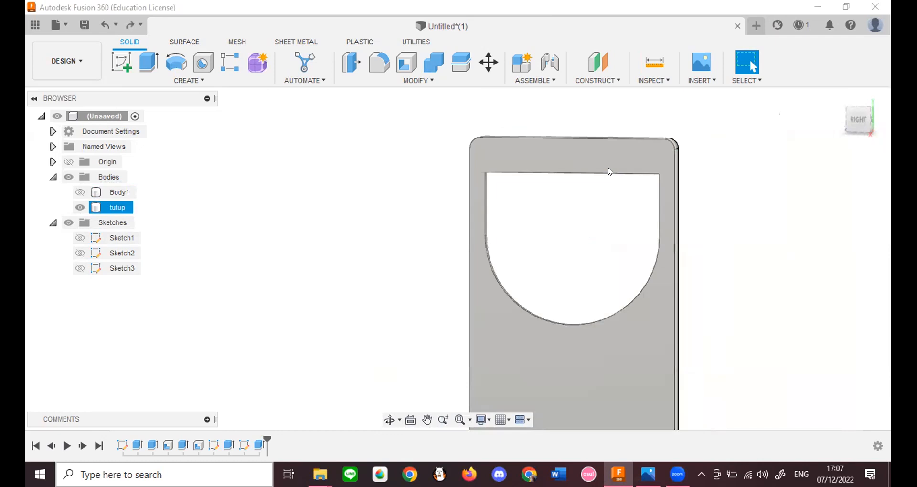
scroll(487, 168, "up", 5)
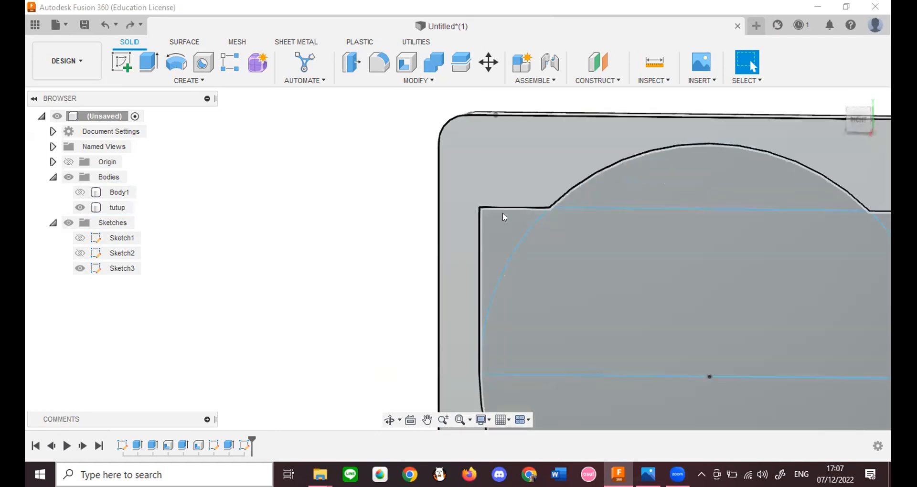
key("alt+Tab")
key("alt+Tab")
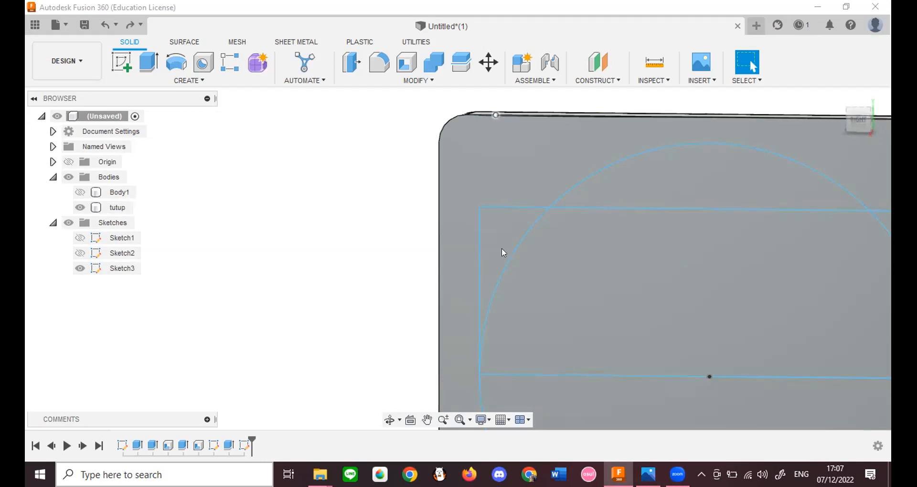
Step: Edit Sketch3 and draw a 5 mm vertical line down the opening's side from its upper-left corner
left_click(98, 269)
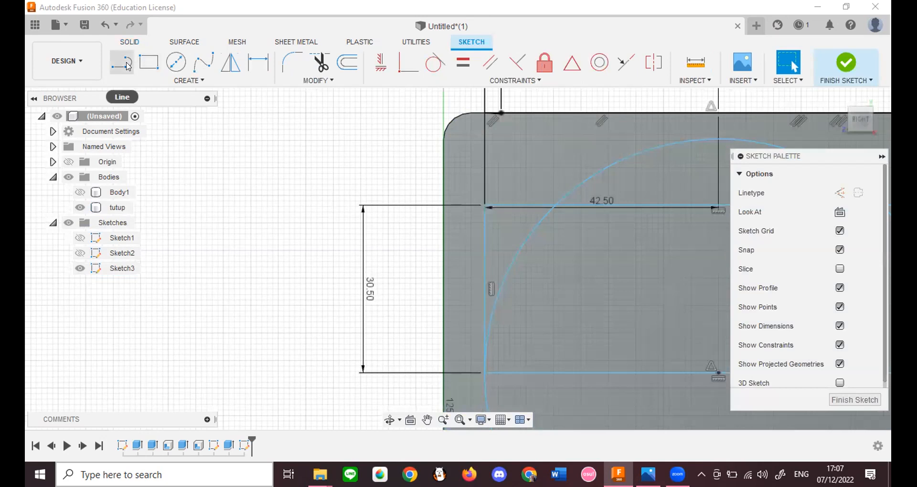
left_click(126, 65)
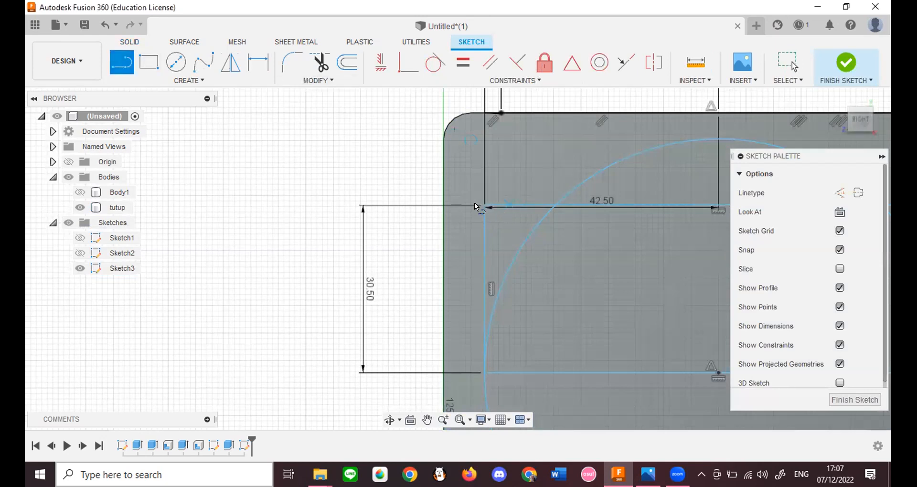
scroll(475, 204, "up", 2)
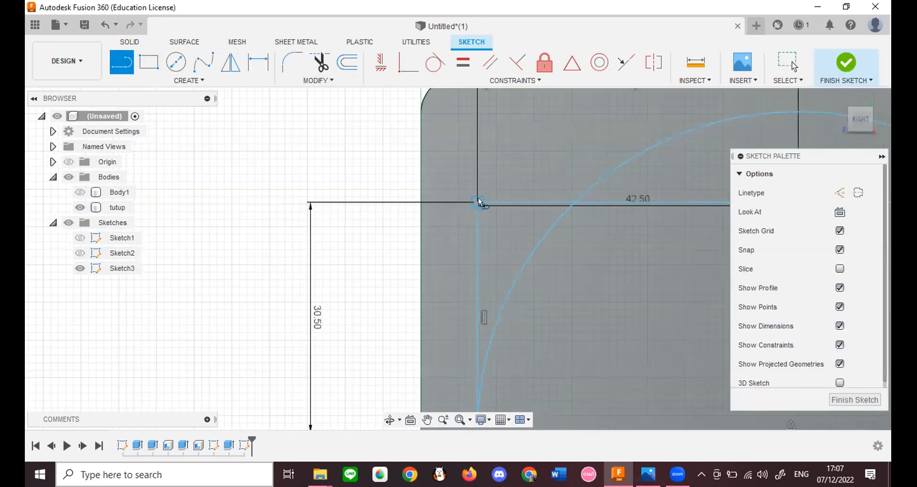
left_click(479, 202)
type("5")
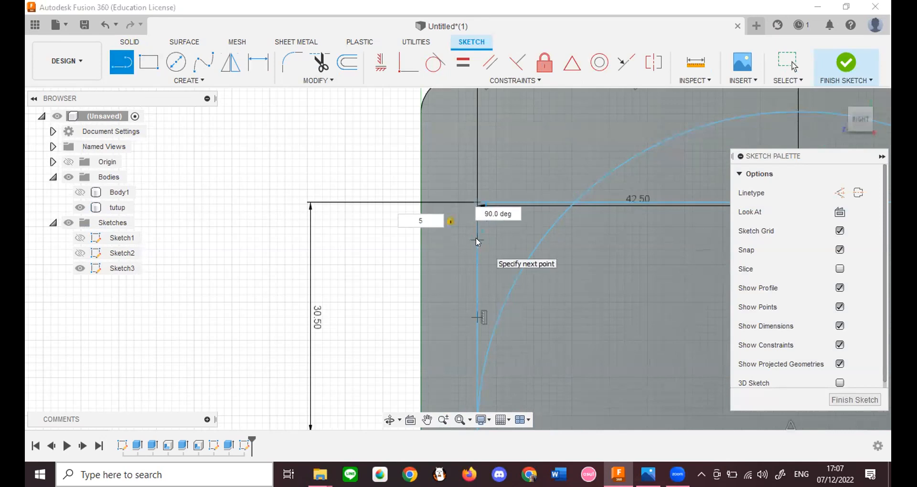
key("Return")
key("Escape")
Step: Draw a diagonal line from the end of the 5 mm line to the opening's top edge, 3 mm in from the corner
middle_click_drag(495, 299, 441, 386)
left_click(129, 67)
left_click(422, 327)
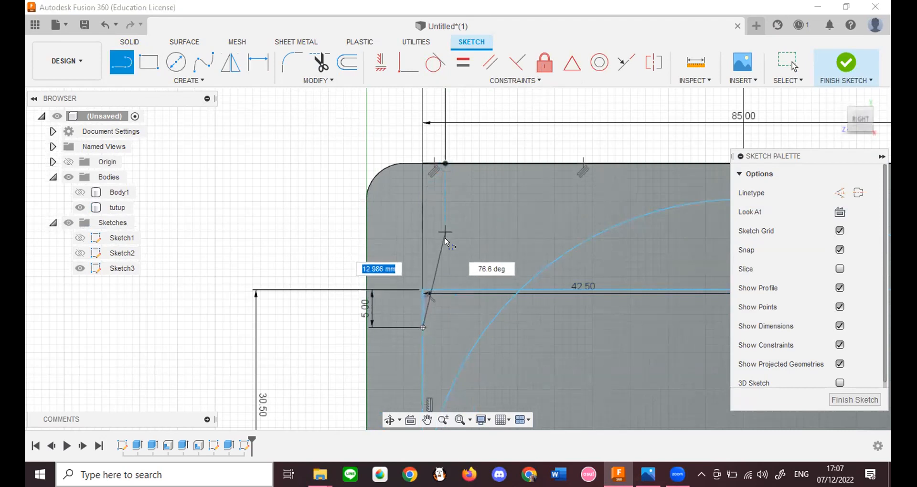
left_click(443, 288)
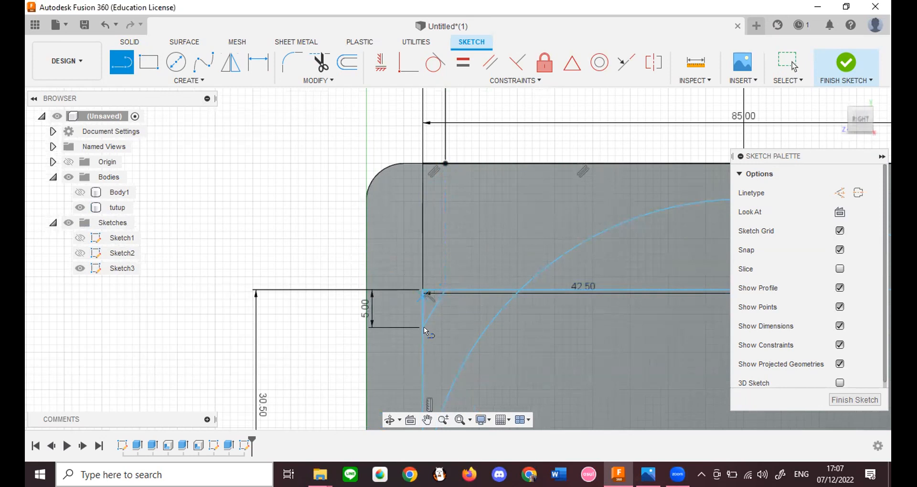
Step: Draw a matching diagonal across the opening's upper-right corner and finish the sketch
scroll(540, 294, "down", 5)
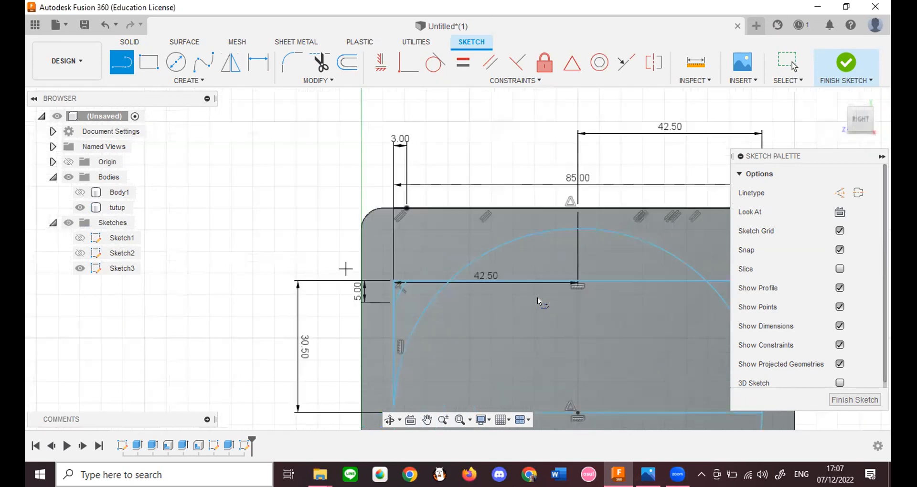
scroll(537, 297, "down", 3)
scroll(543, 295, "up", 5)
left_click(544, 296)
left_click(526, 269)
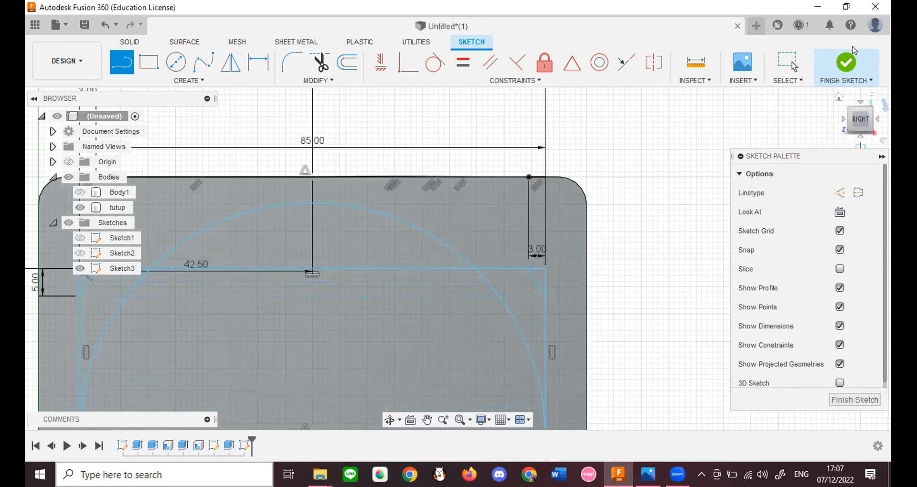
left_click(848, 63)
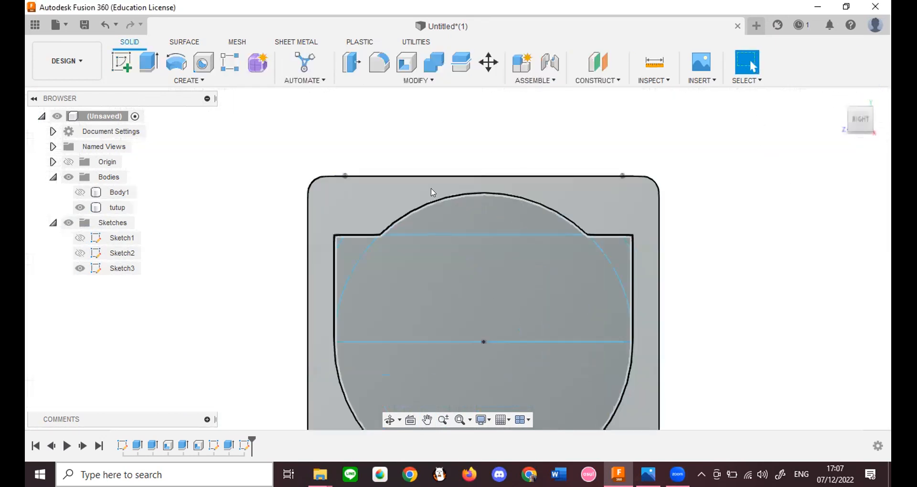
Step: Extrude-cut the four profiles inside the bevelled, round-bottomed outline through the cover, leaving out the two corner triangles
left_click(144, 62)
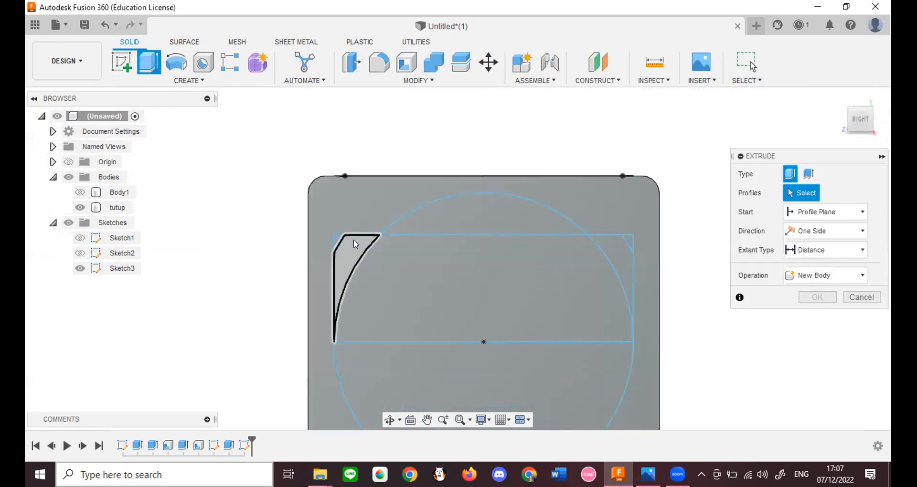
left_click(356, 242)
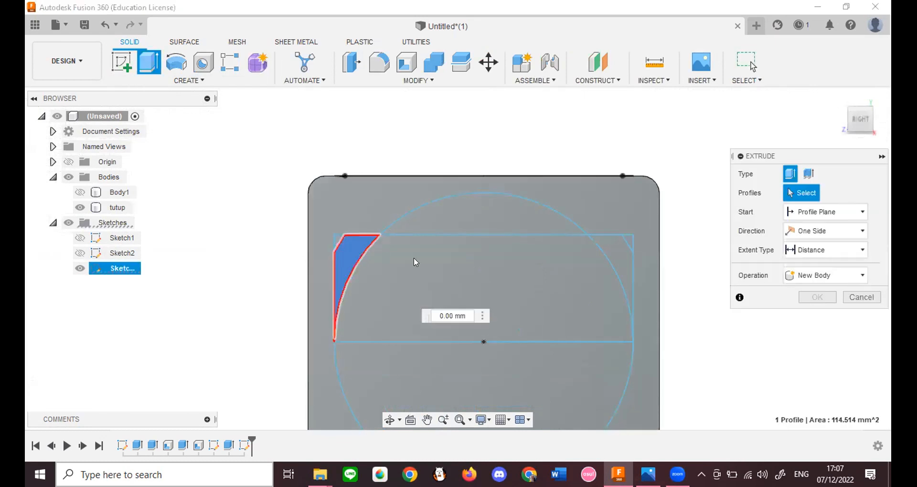
left_click(413, 257)
left_click(582, 352)
left_click_drag(863, 126, 852, 134)
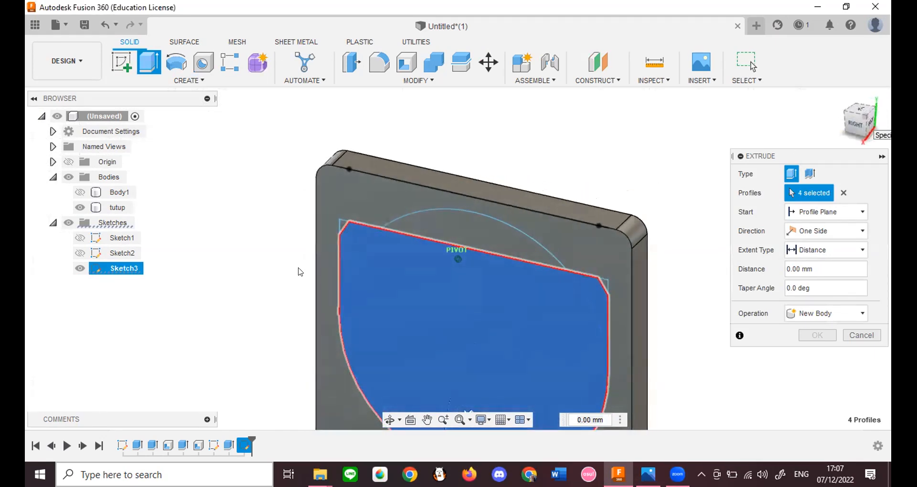
scroll(342, 234, "up", 5)
scroll(301, 269, "down", 6)
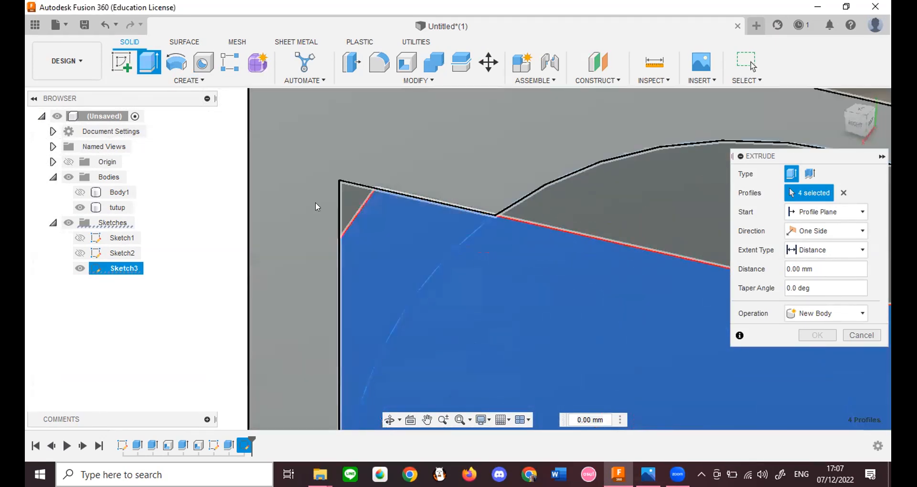
left_click_drag(386, 314, 479, 230)
left_click(815, 354)
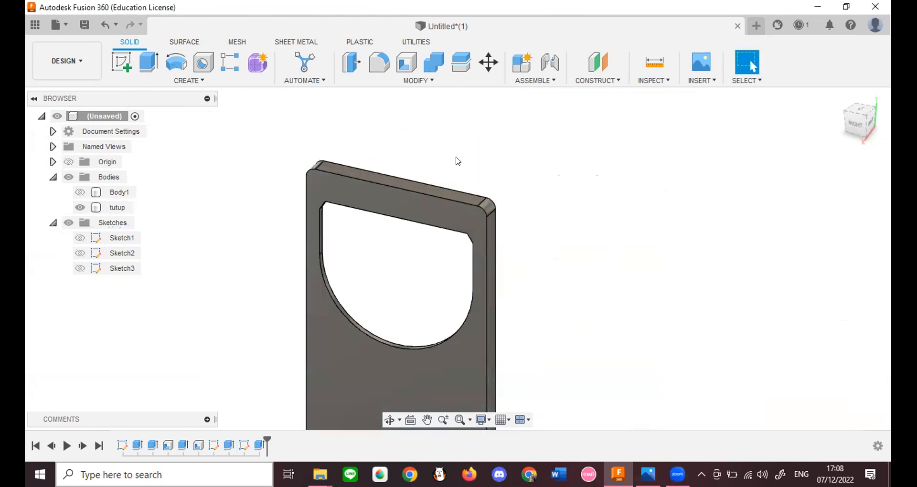
Step: Show Body1 again, inspect the bevelled opening from the front and at an angle, and review Sketch3's dimensions
left_click_drag(849, 125, 860, 126)
left_click(79, 193)
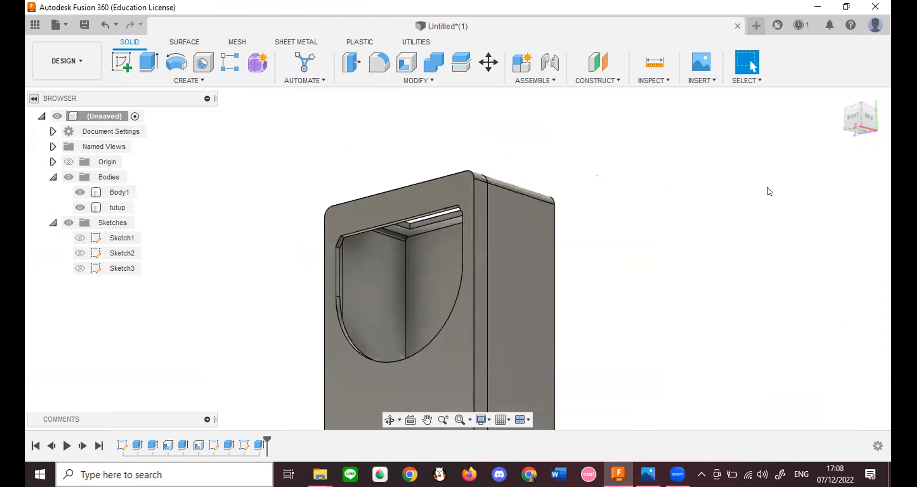
left_click(851, 119)
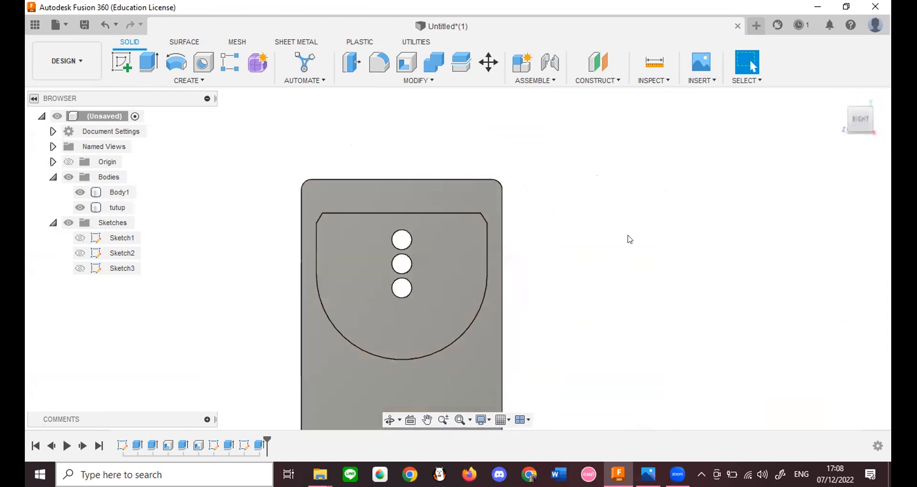
left_click(855, 123)
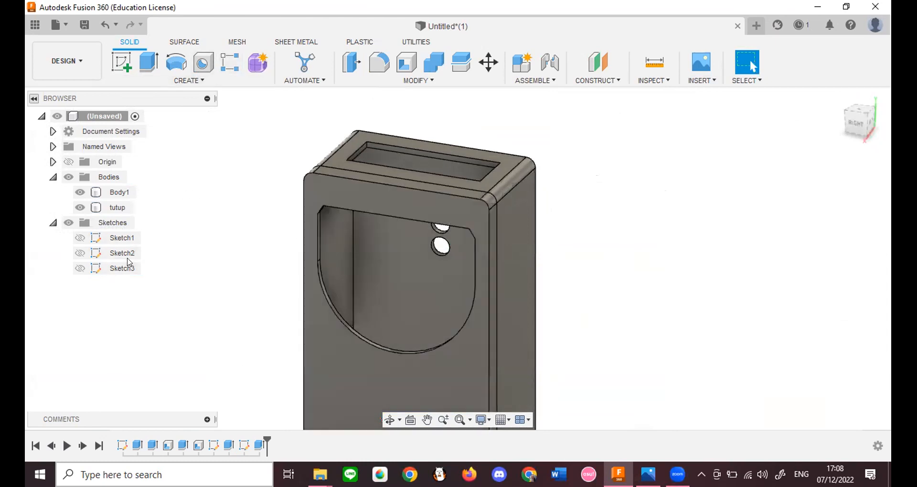
left_click(444, 223)
double_click(125, 268)
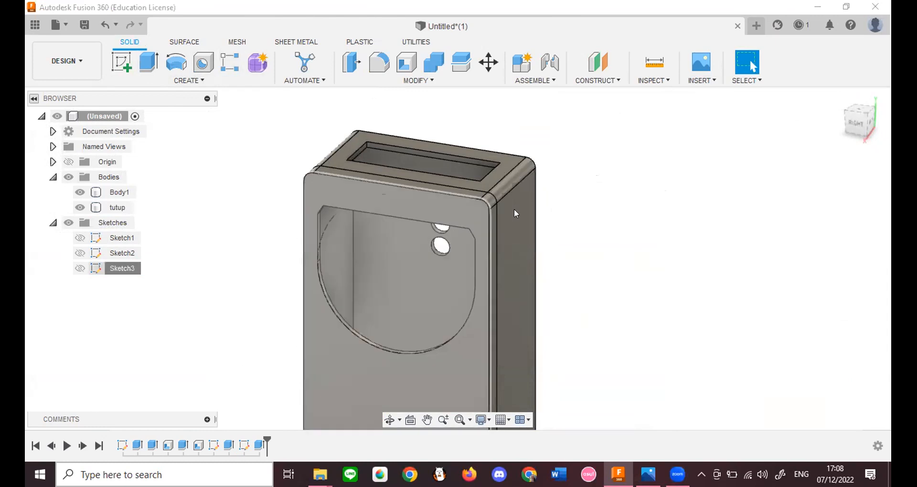
left_click(846, 63)
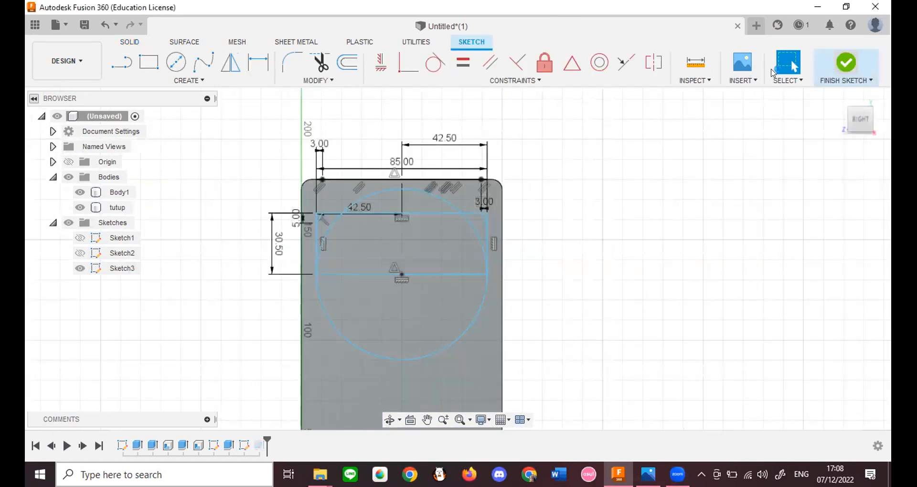
Step: Extrude the cover's front face 50 mm outward as a new body
left_click(149, 62)
left_click(309, 194)
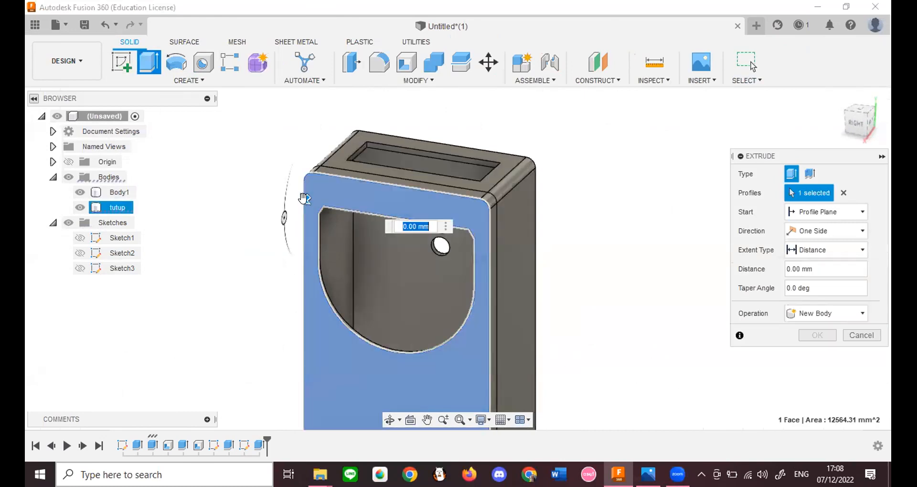
left_click_drag(303, 198, 266, 236)
left_click(840, 313)
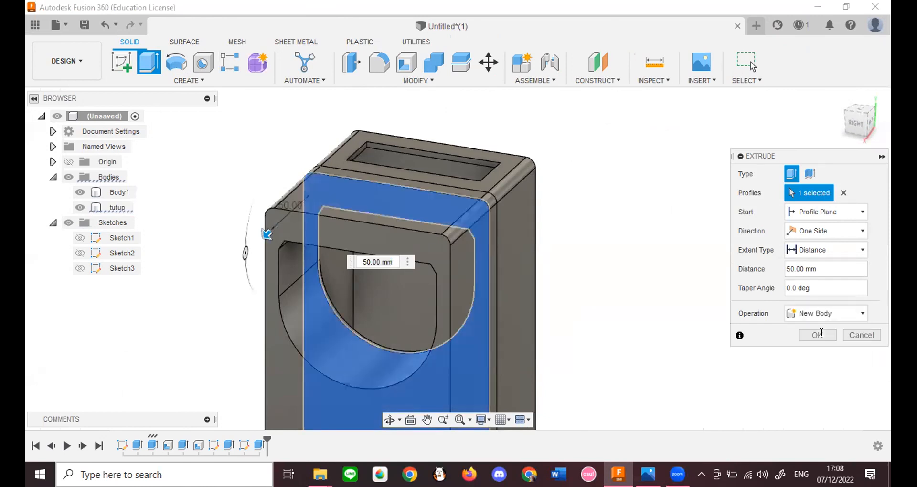
left_click(821, 333)
Step: Open Sketch3 for a brief check, close it, and delete the body extruded 50 mm from the cover
left_click(123, 281)
double_click(123, 282)
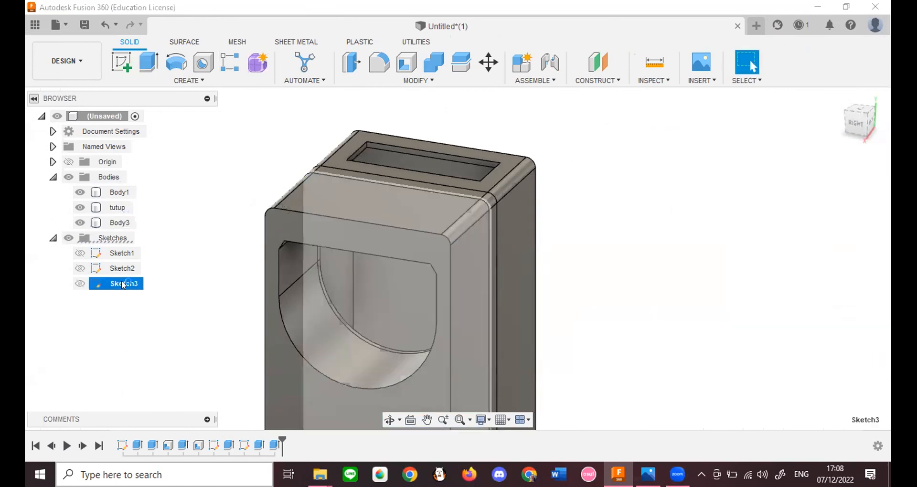
left_click(852, 112)
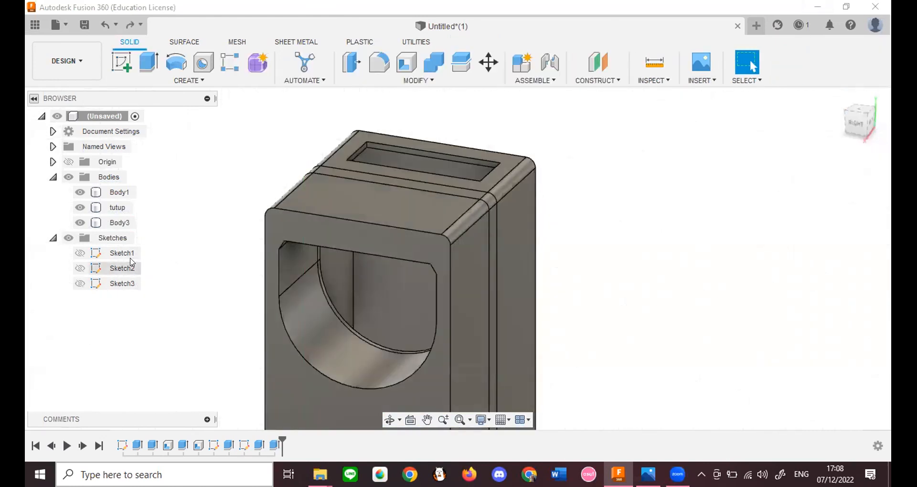
left_click(396, 216)
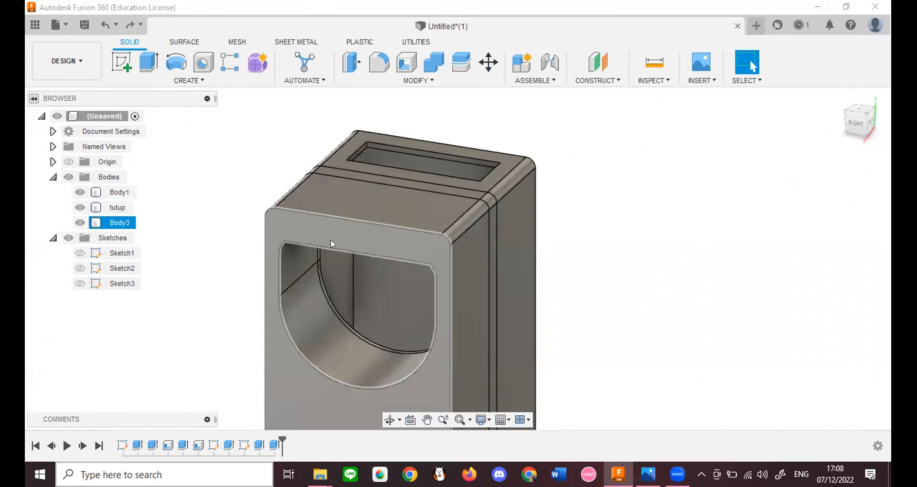
key("Delete")
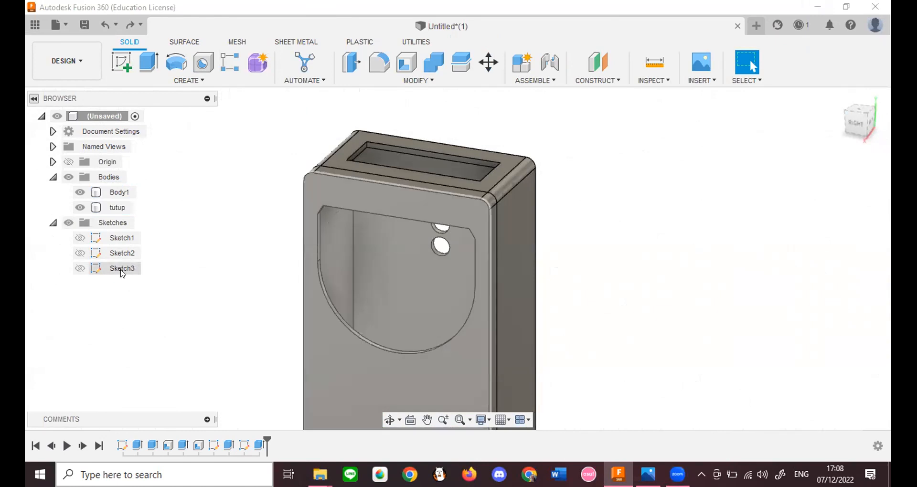
Step: Switch to the other Fusion 360 session and undo the latest changes in its cover-face sketch
key("alt+Tab")
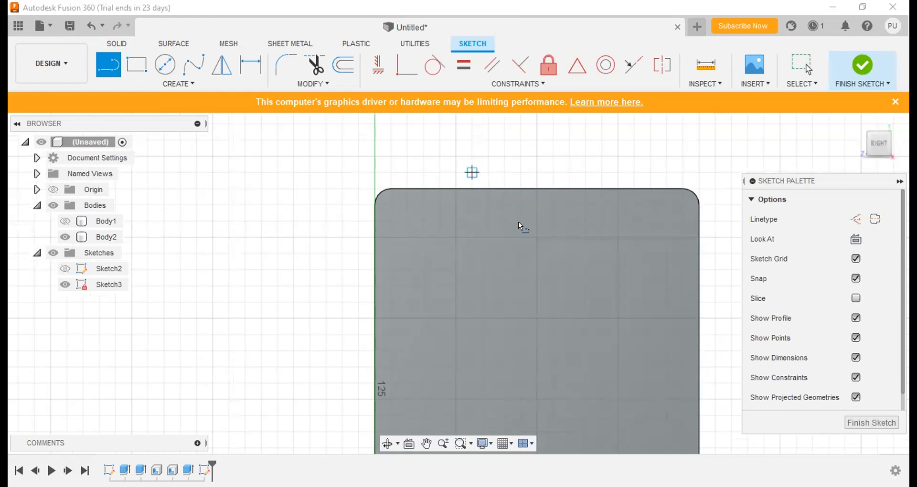
scroll(503, 283, "down", 1)
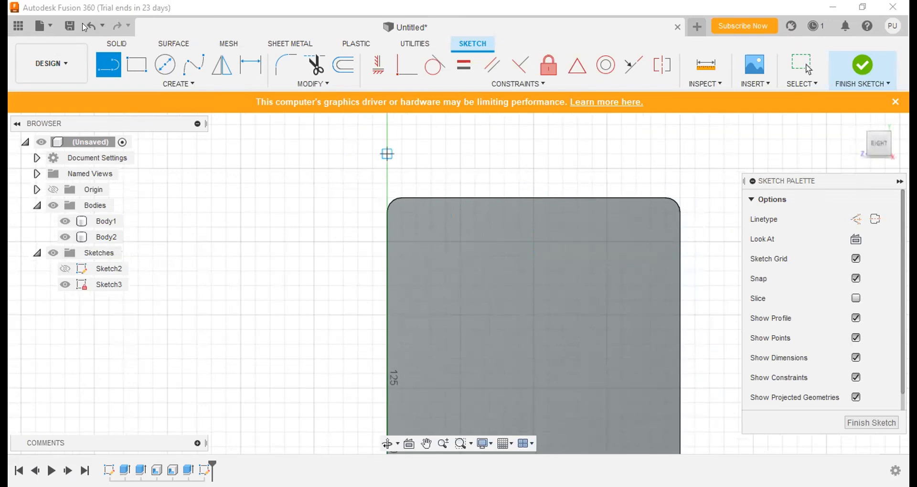
left_click(92, 26)
left_click(92, 25)
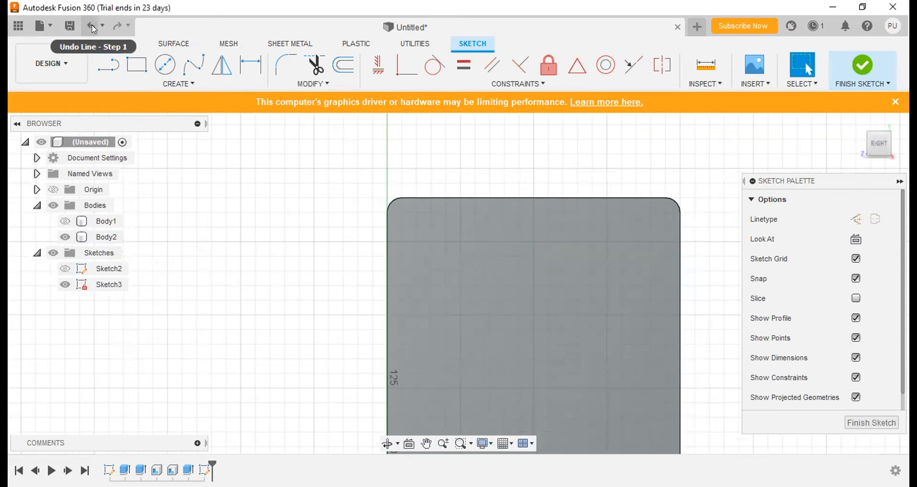
Step: Undo the remaining cover-face sketch, show Body1 again, and check the case from the front and right
left_click(94, 29)
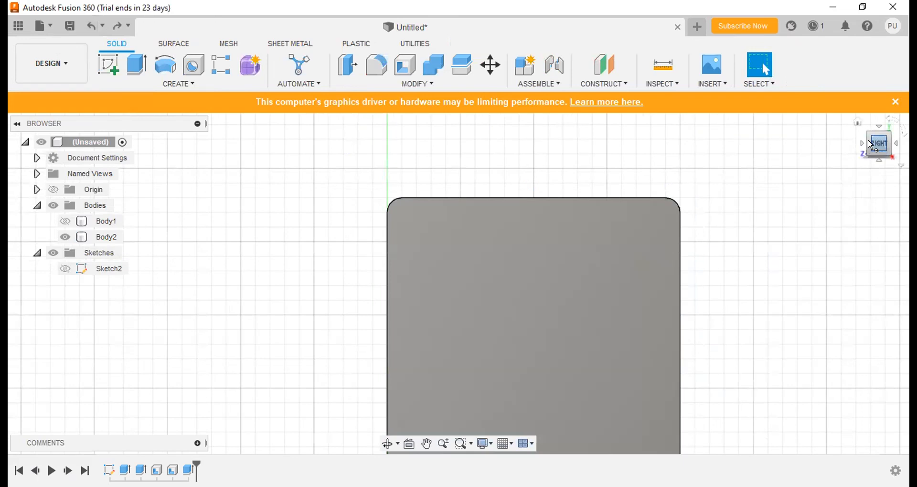
left_click(863, 145)
left_click(66, 222)
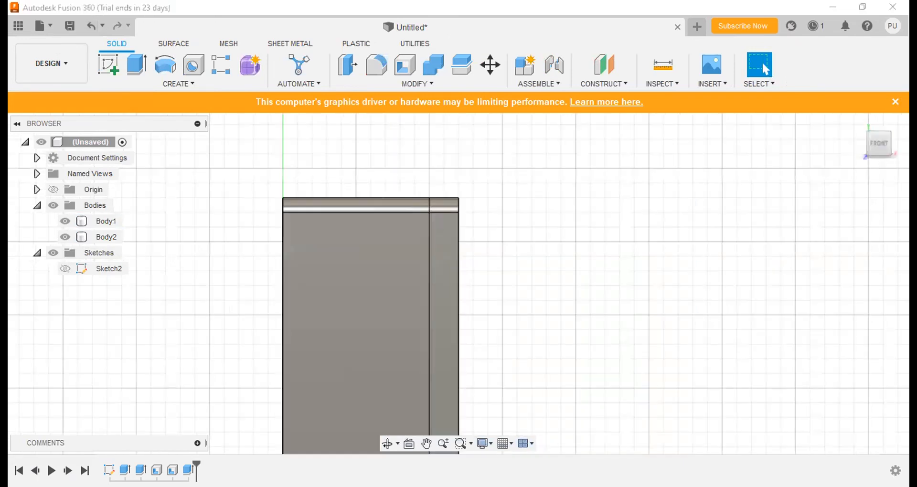
left_click(894, 144)
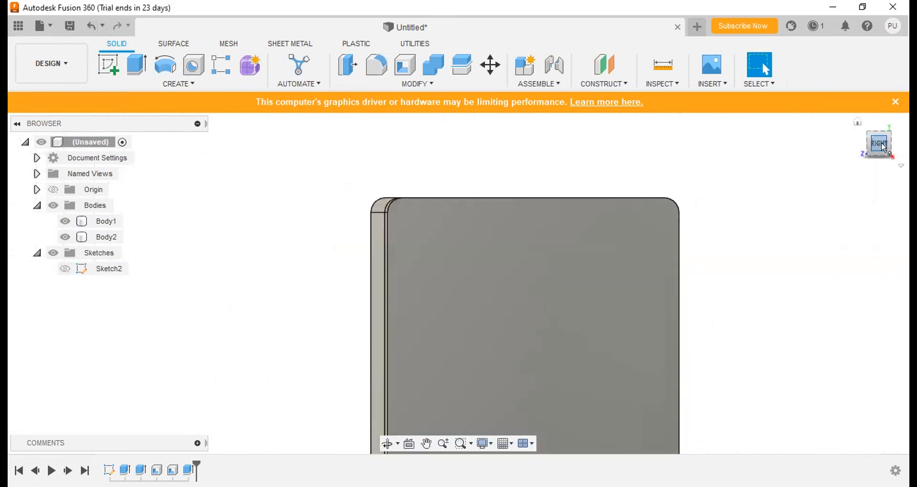
Step: Check Body1's holes with Body2 hidden, show Body2 and hide Body1, and start a sketch on Body2's outer face
left_click(109, 69)
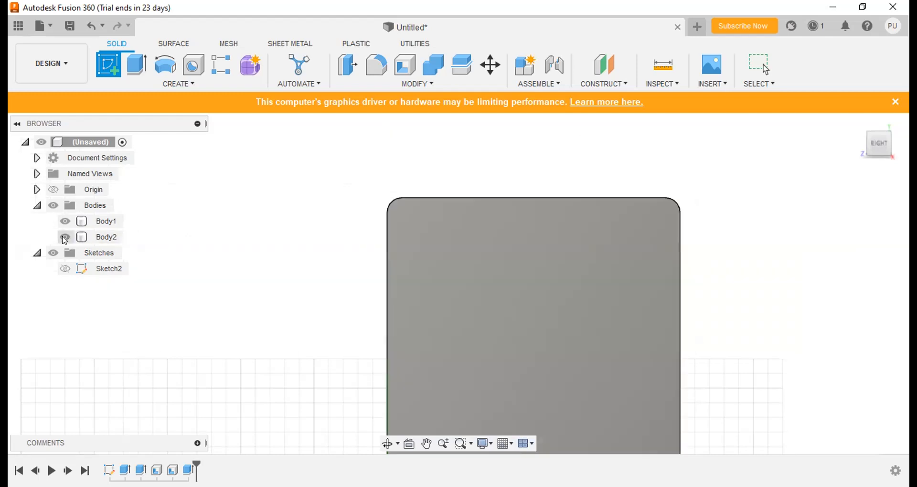
left_click(65, 237)
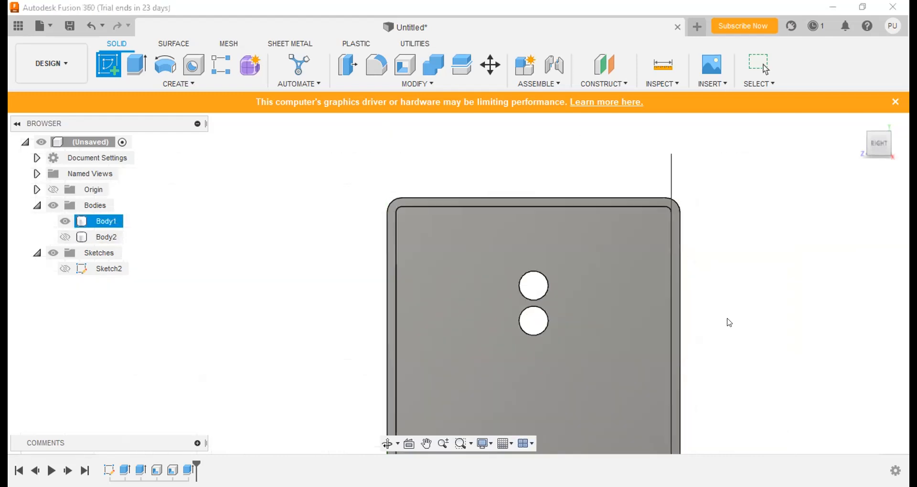
scroll(726, 321, "up", 1)
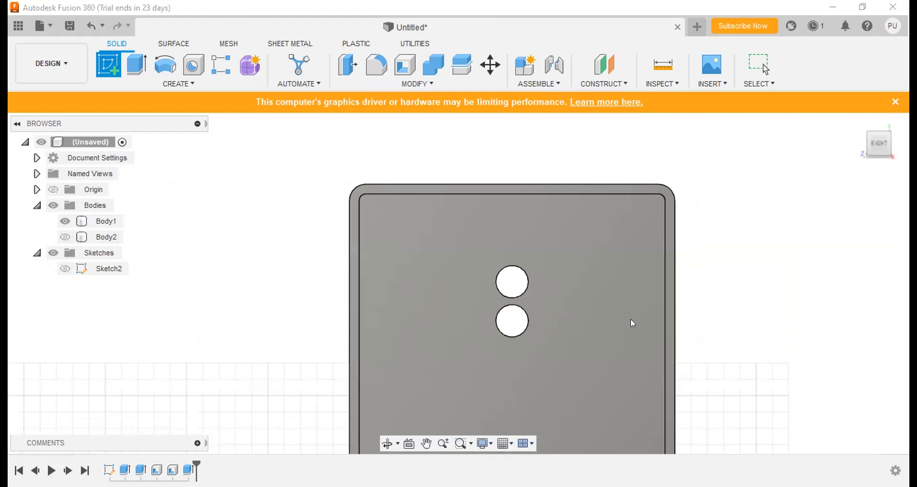
left_click(65, 237)
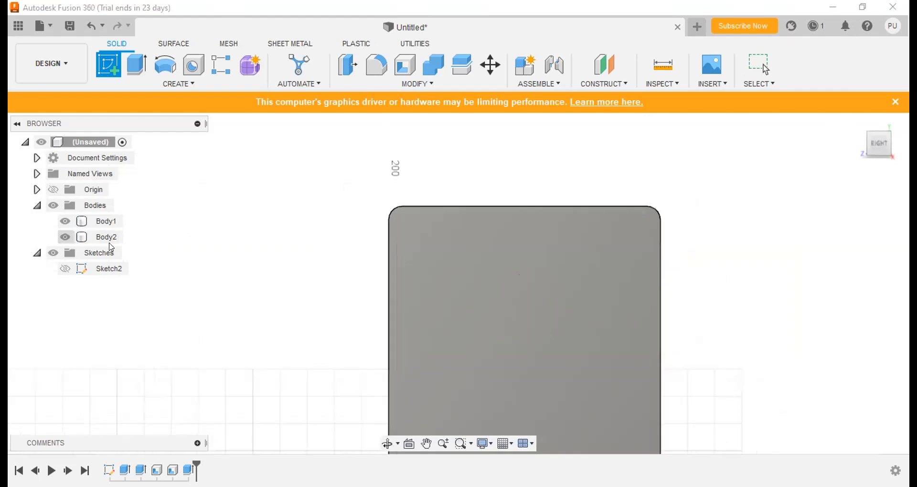
left_click(106, 237)
left_click(65, 221)
left_click(858, 197)
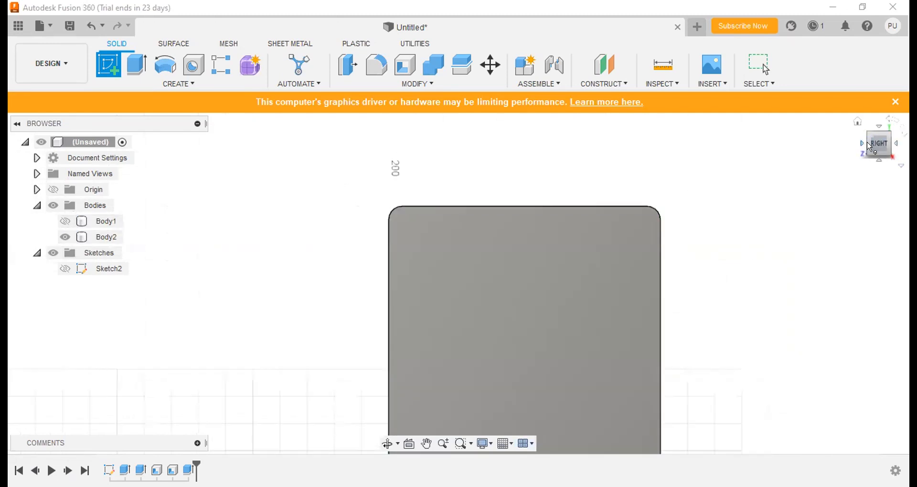
left_click(496, 236)
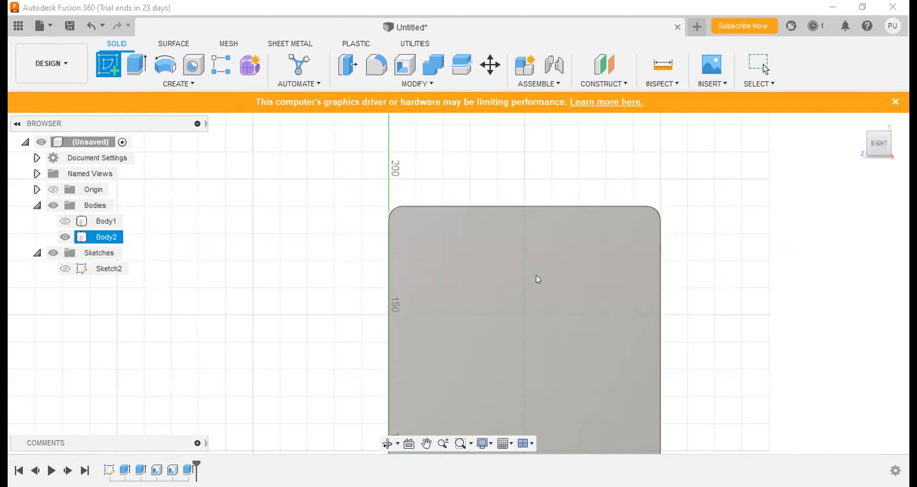
left_click(568, 258)
Step: Review the case views and dimensions in the reference drawing image
mouse_move(761, 135)
middle_mouse_down()
mouse_move(600, 360)
mouse_move(604, 417)
middle_mouse_up()
mouse_move(618, 162)
middle_mouse_down()
mouse_move(606, 387)
mouse_move(632, 357)
middle_mouse_up()
scroll(437, 271, "down", 1)
scroll(468, 236, "up", 2)
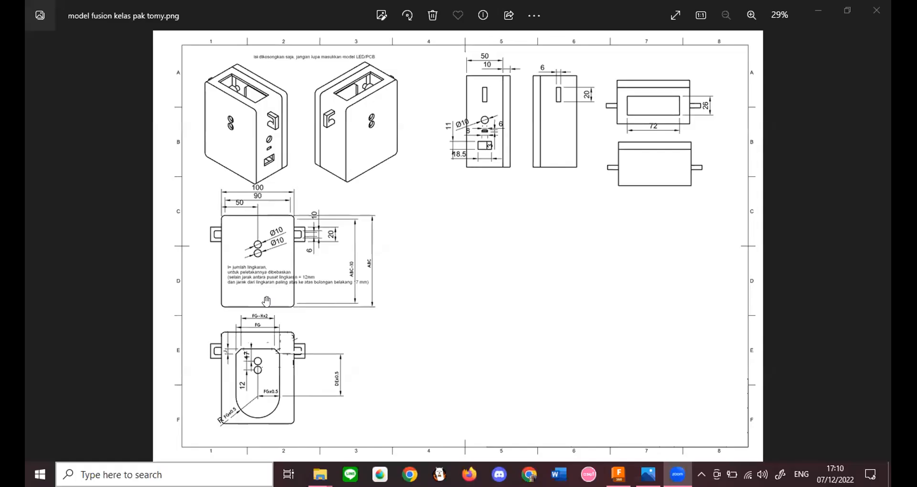
scroll(245, 260, "up", 2)
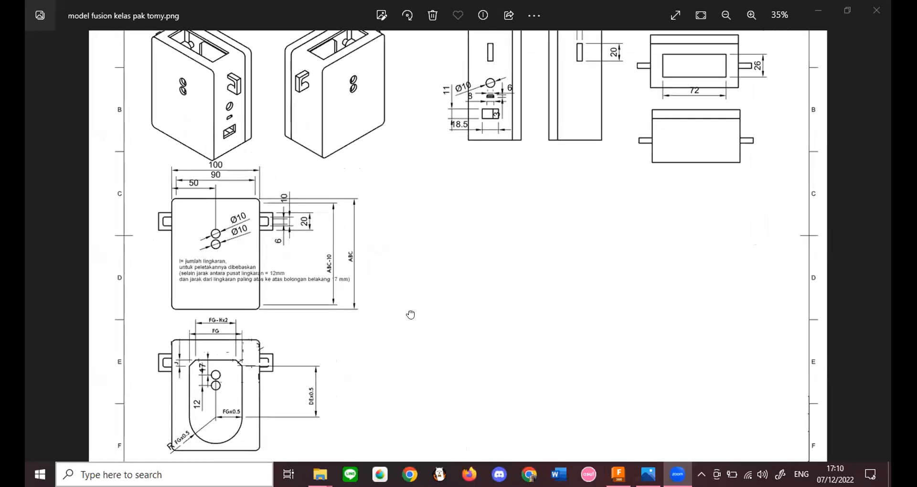
scroll(267, 286, "up", 1)
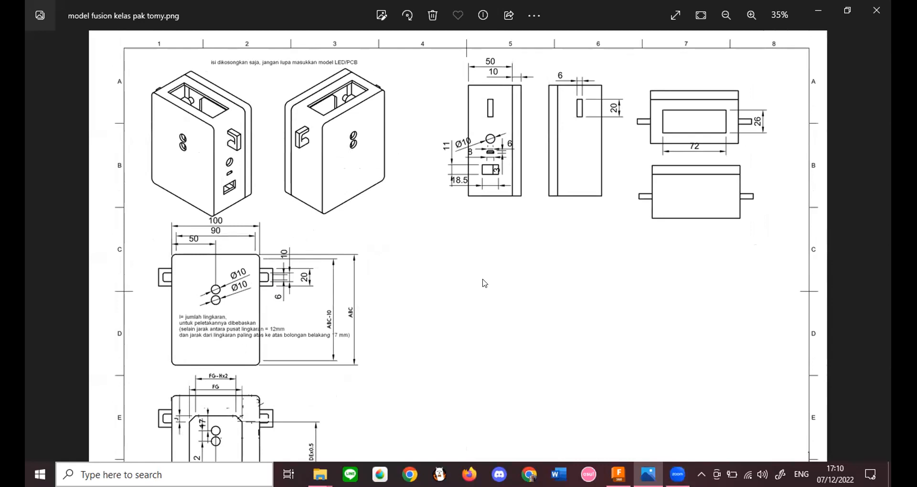
scroll(484, 282, "down", 2)
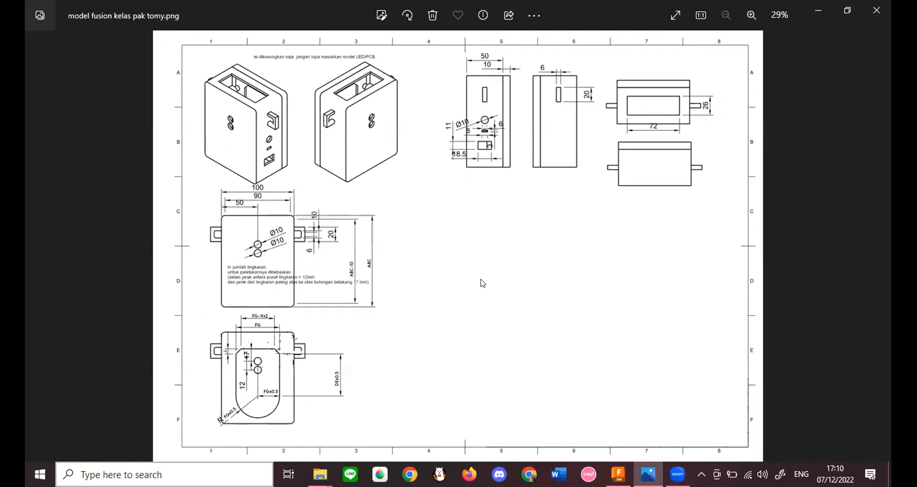
Step: Switch back to the Fusion 360 session with the finished cover and save its design in My First Project, named after the teacher's class
key("alt+Tab")
key("alt+Tab")
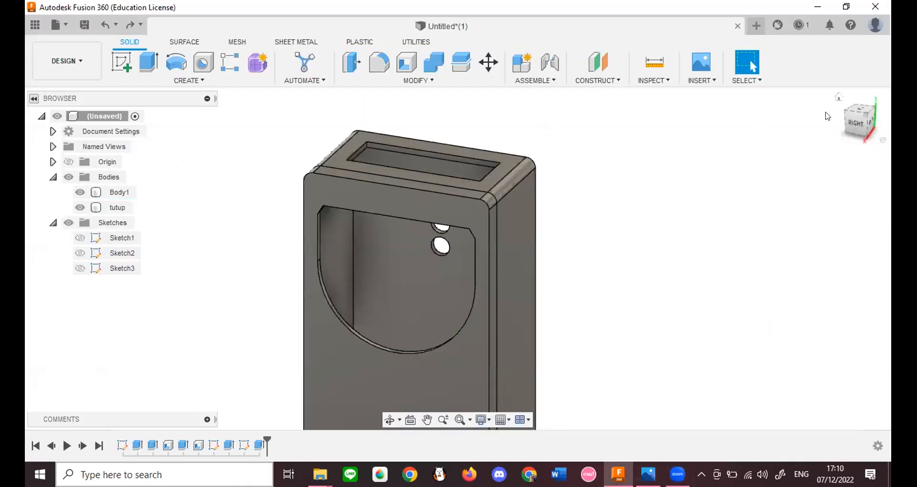
mouse_move(866, 128)
left_mouse_down()
mouse_move(849, 119)
mouse_move(886, 129)
mouse_move(854, 129)
left_mouse_up()
mouse_move(325, 101)
middle_mouse_down("shift")
mouse_move(300, 114)
mouse_move(282, 172)
mouse_move(290, 45)
mouse_move(343, 33)
middle_mouse_up("shift")
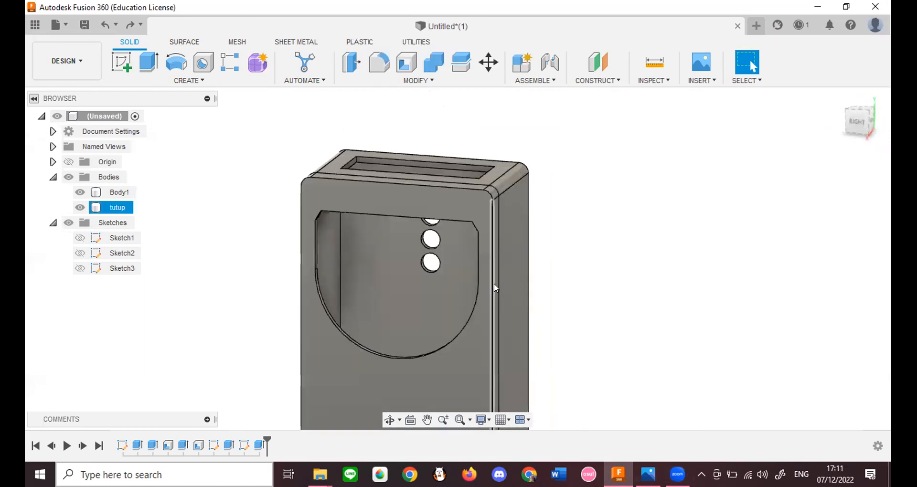
key("ctrl+s")
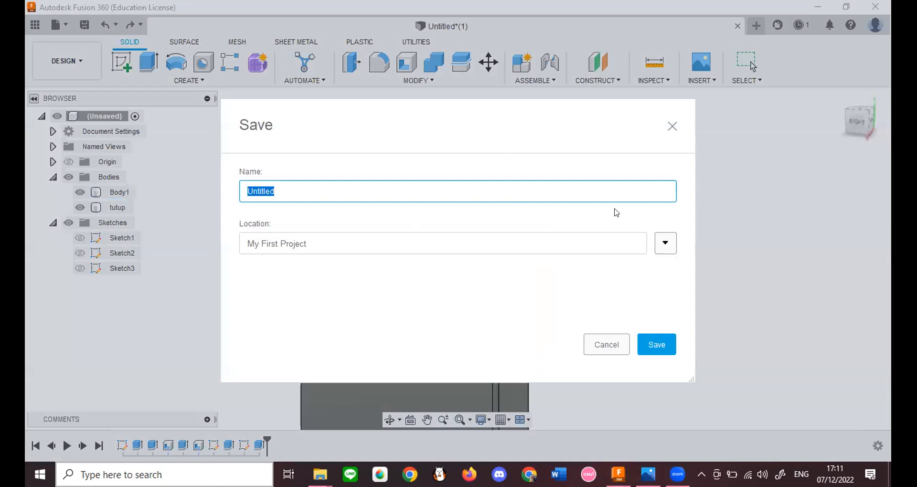
type("tugas pak tomi")
key("Return")
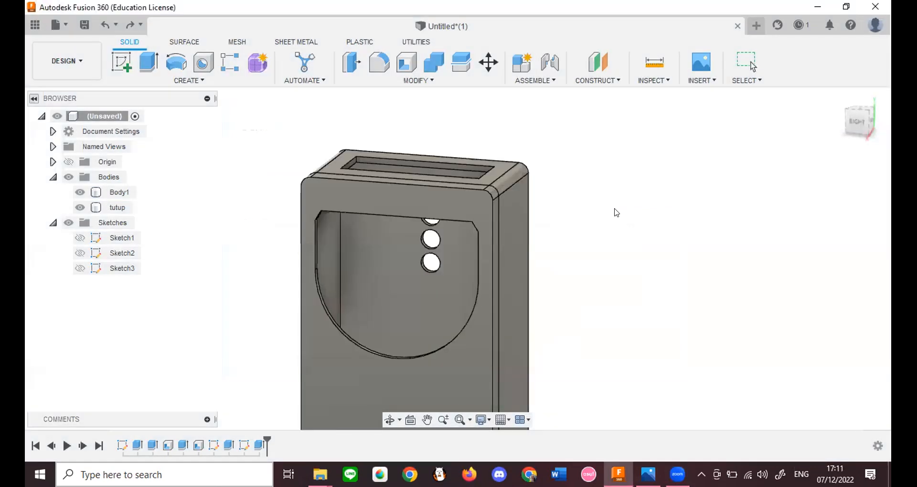
Step: Create a new electronics design and add a new PCB document to it
left_click(60, 27)
left_click(61, 27)
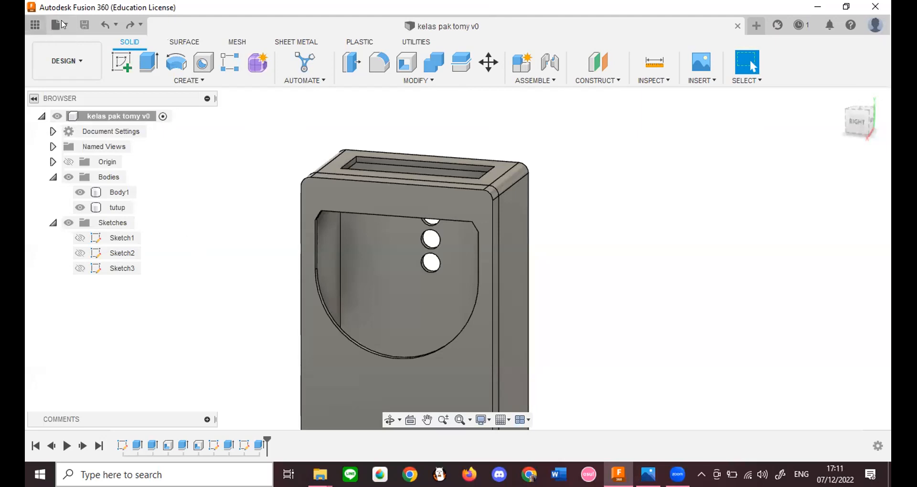
left_click(58, 25)
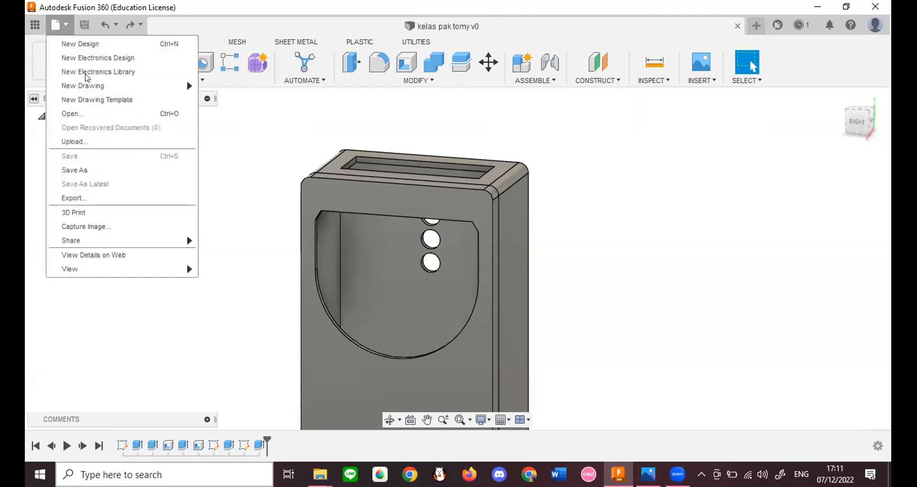
left_click(153, 59)
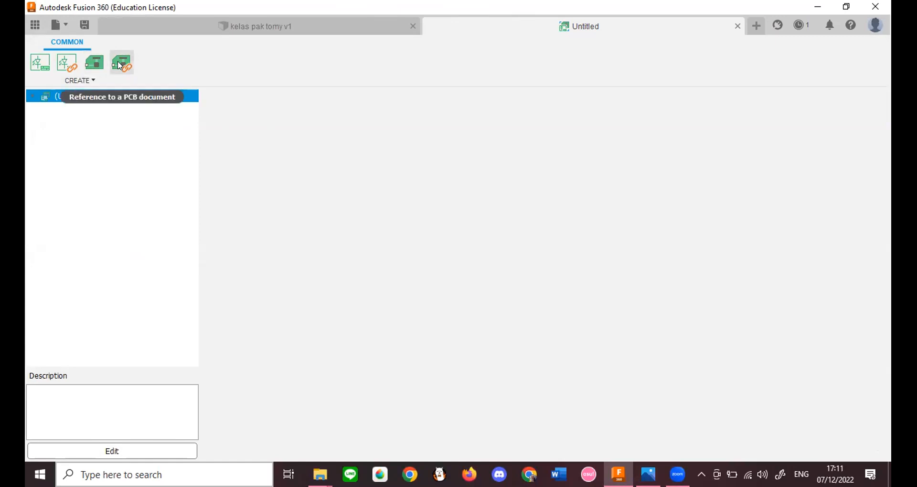
left_click(99, 66)
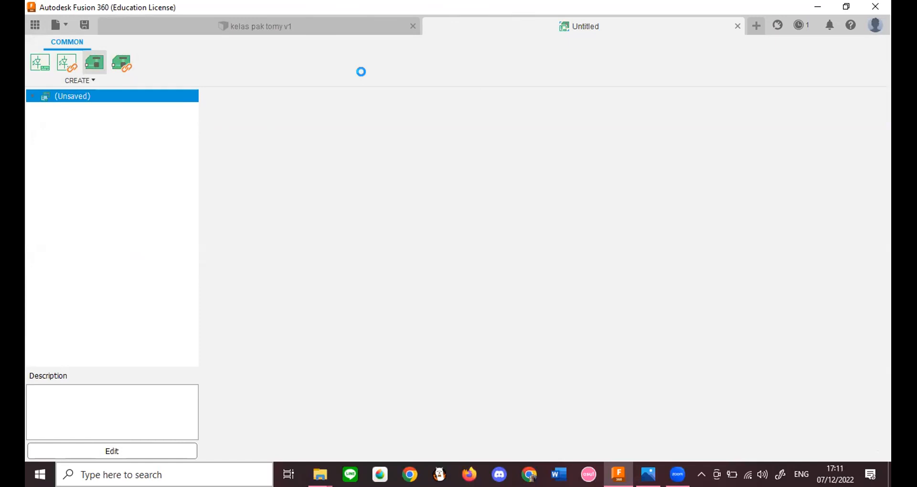
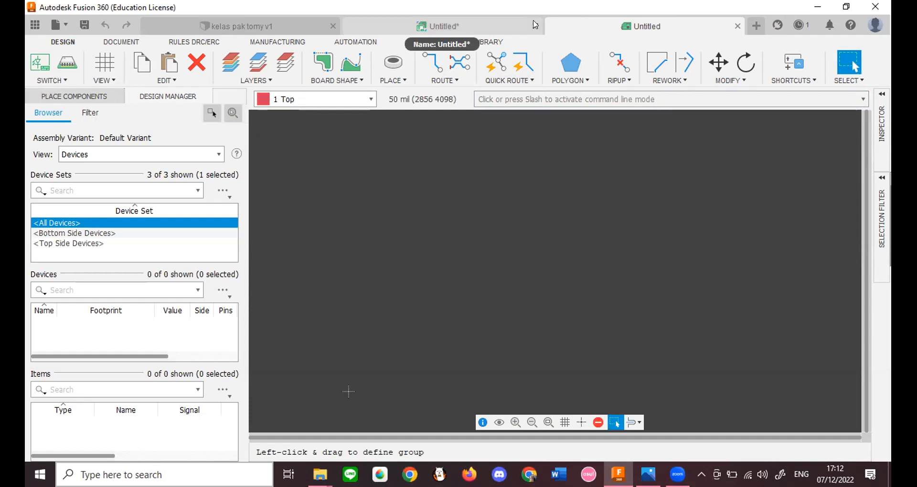
Step: Check the electronics design document, return to the PCB layout, and look at its automation commands
left_click(462, 25)
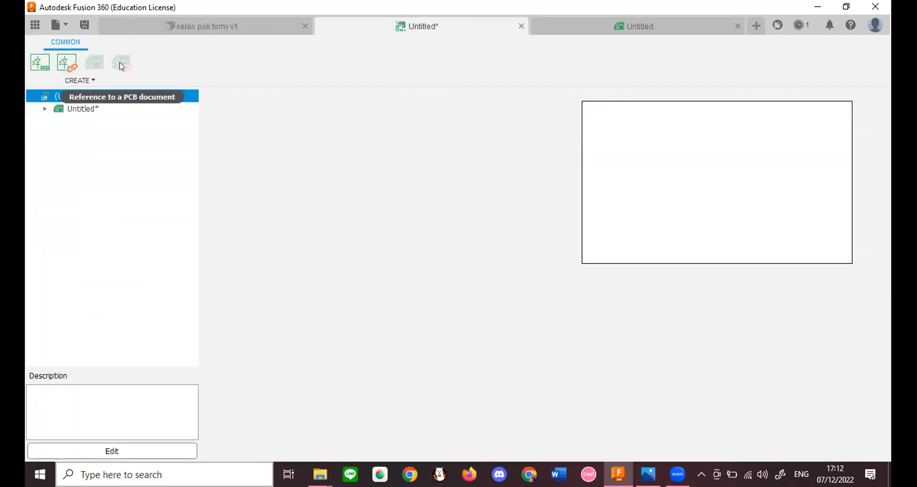
left_click(605, 20)
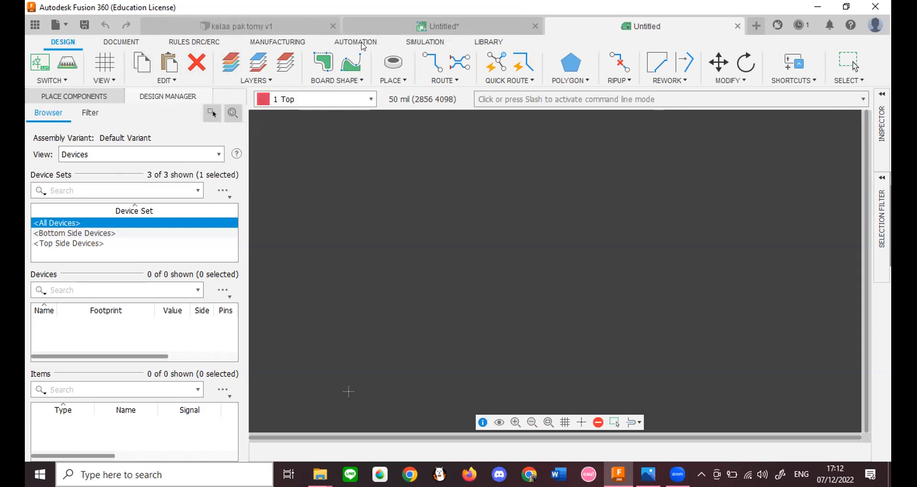
left_click(362, 43)
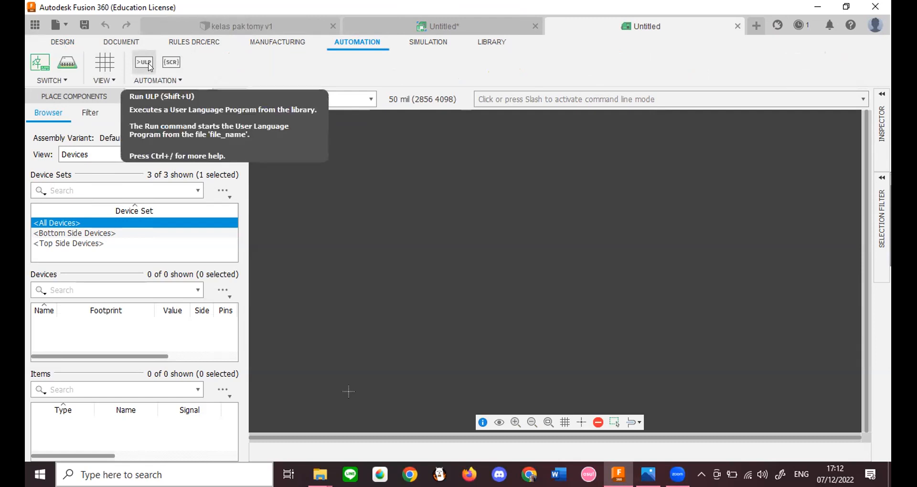
Step: Find the import-gerber ULP by searching for "ger" and run it on the board
left_click(149, 65)
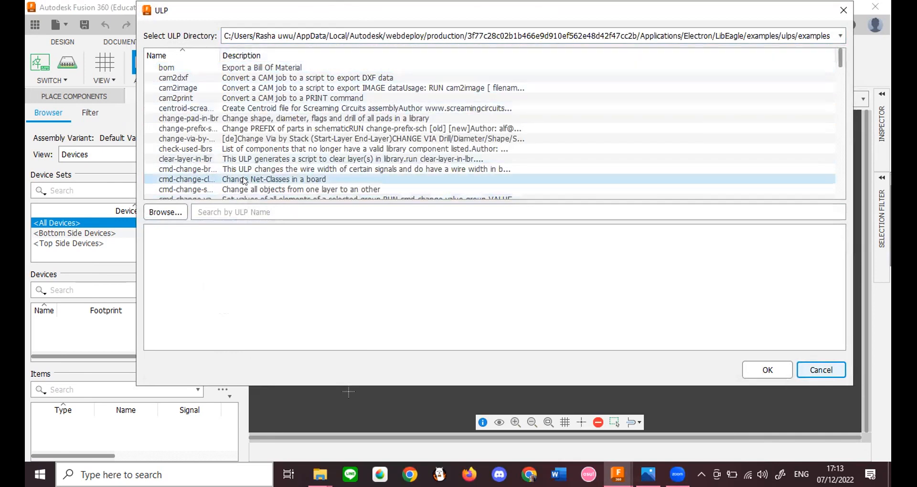
left_click(239, 203)
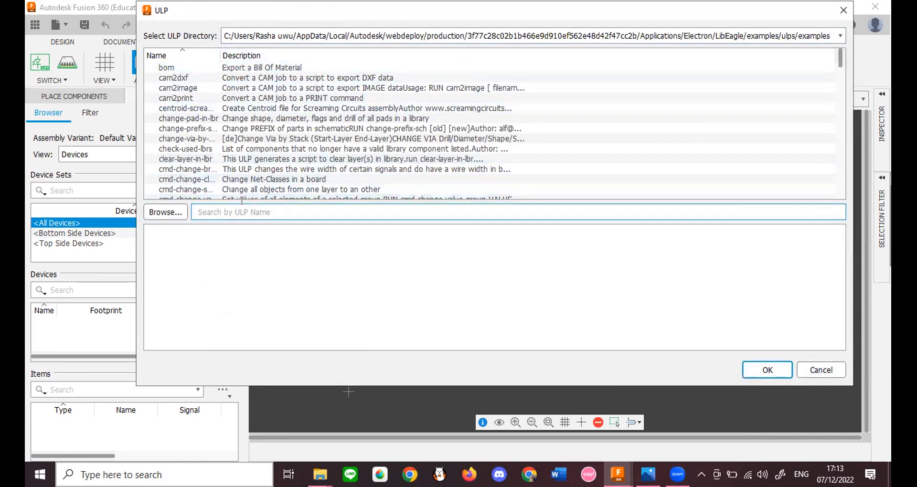
type("ger")
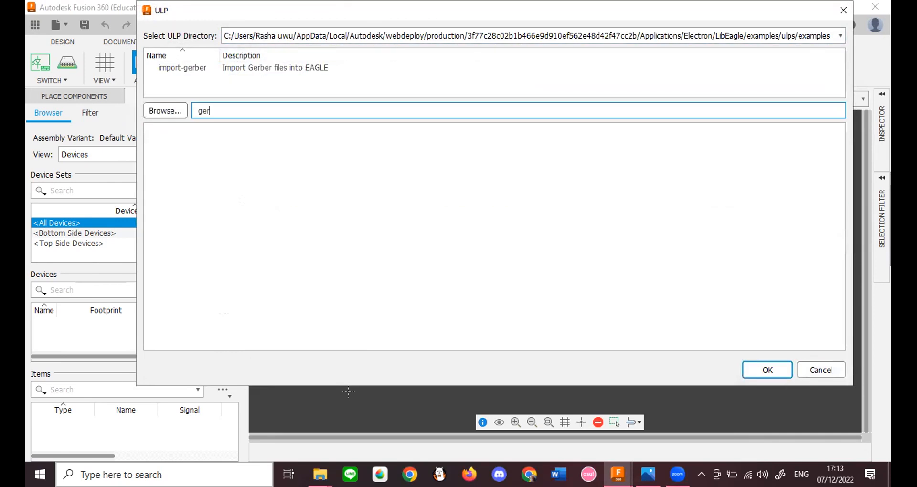
left_click(290, 68)
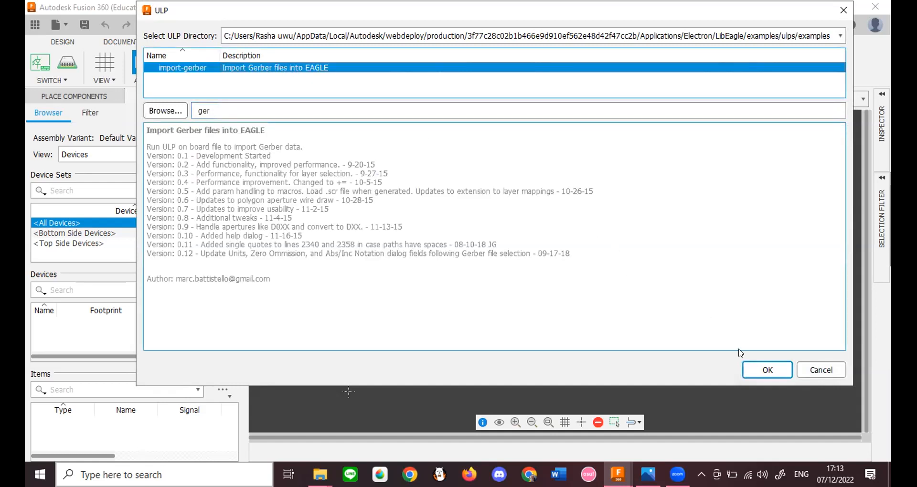
left_click(757, 370)
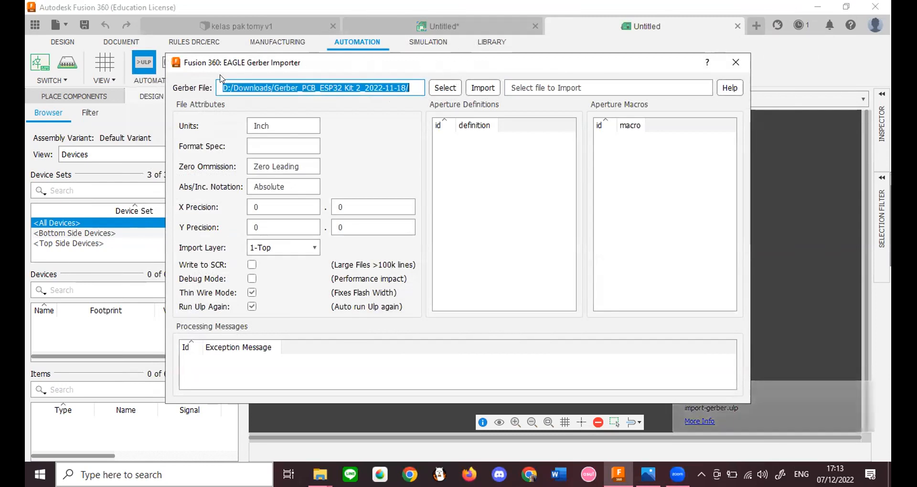
Step: Load Gerber_BottomLayer.GBL into the Gerber importer and dismiss the layer message
left_click(444, 87)
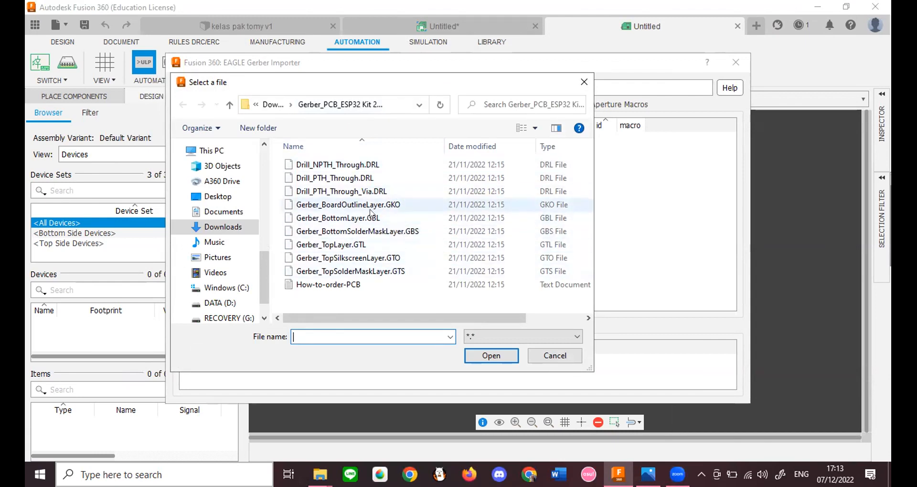
left_click(397, 206)
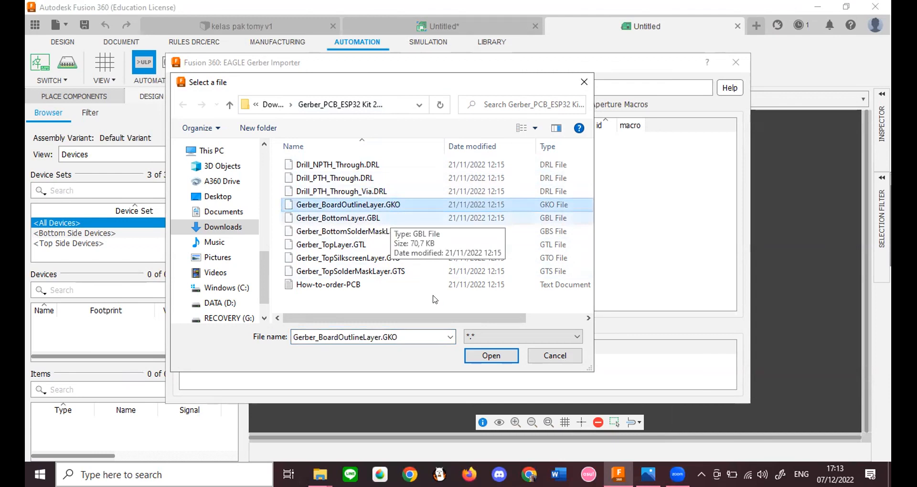
key("Down")
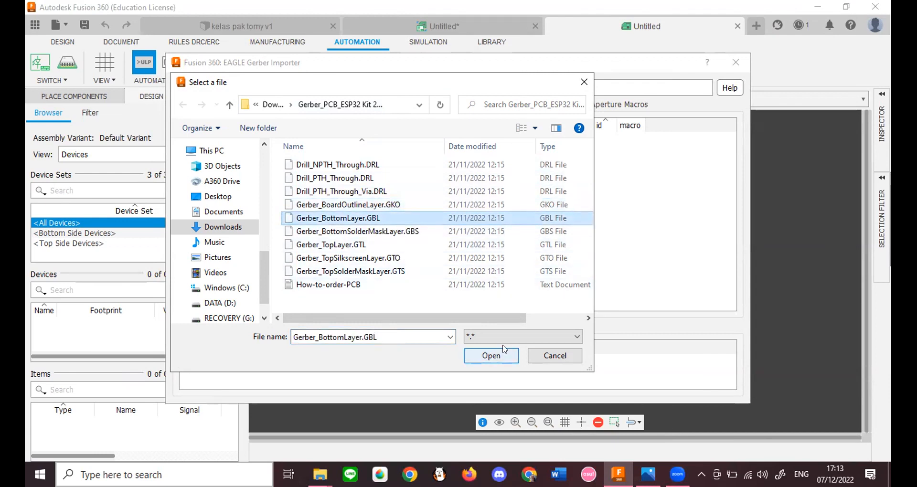
left_click(505, 354)
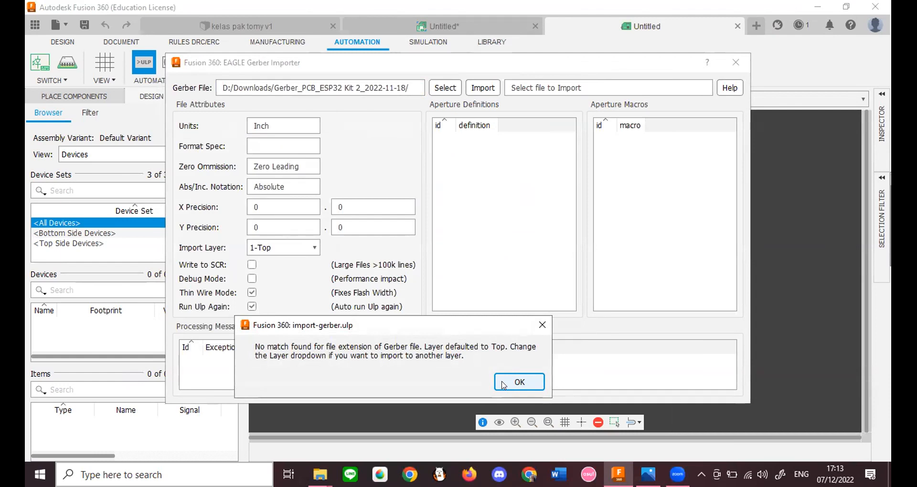
key("Return")
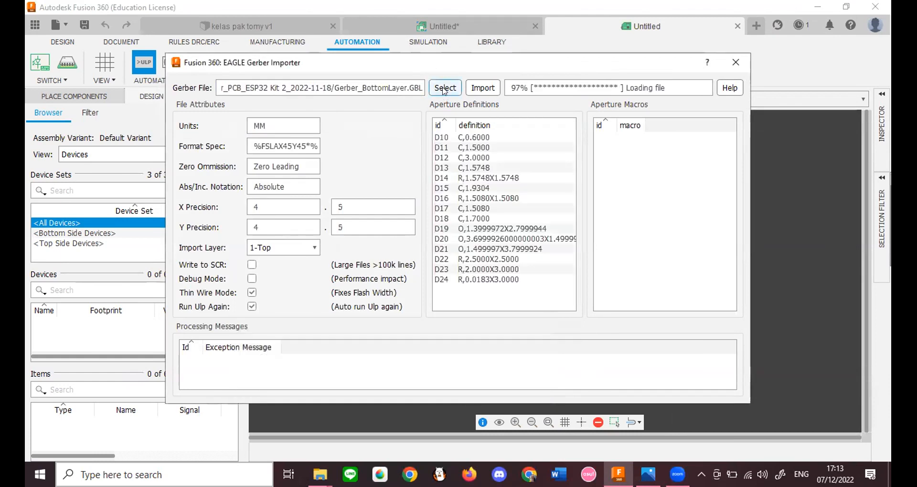
Step: Replace the chosen Gerber file with Gerber_BoardOutlineLayer.GKO and dismiss the layer message
left_click(444, 89)
left_click(378, 192)
left_click(382, 204)
left_click(499, 358)
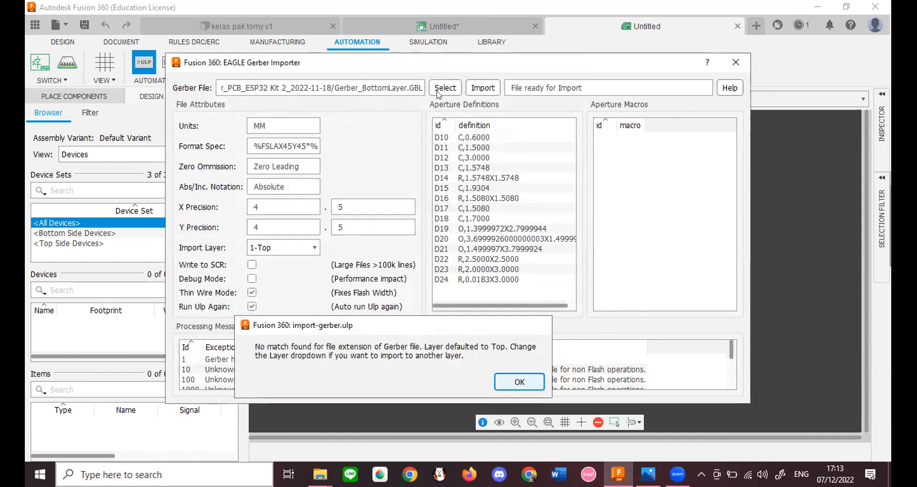
key("Return")
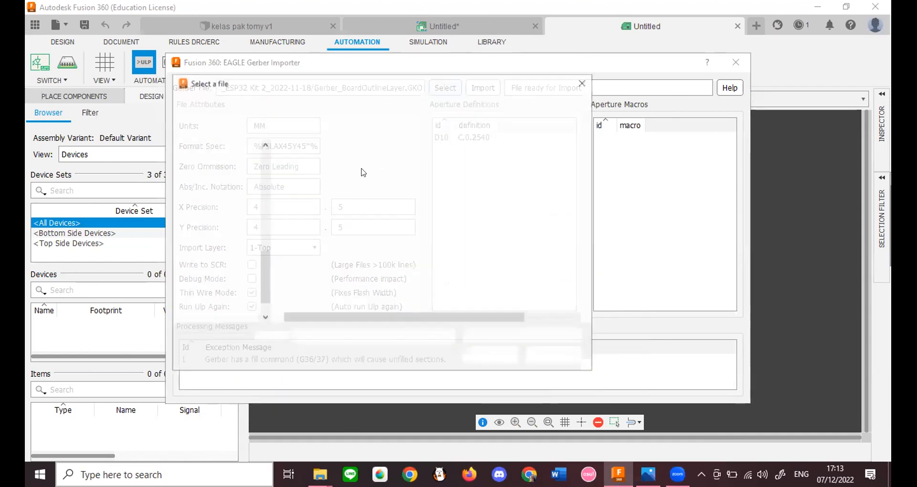
Step: Load the drill file Drill_NPTH_Through.DRL into the Gerber importer and dismiss the layer message
left_click(384, 165)
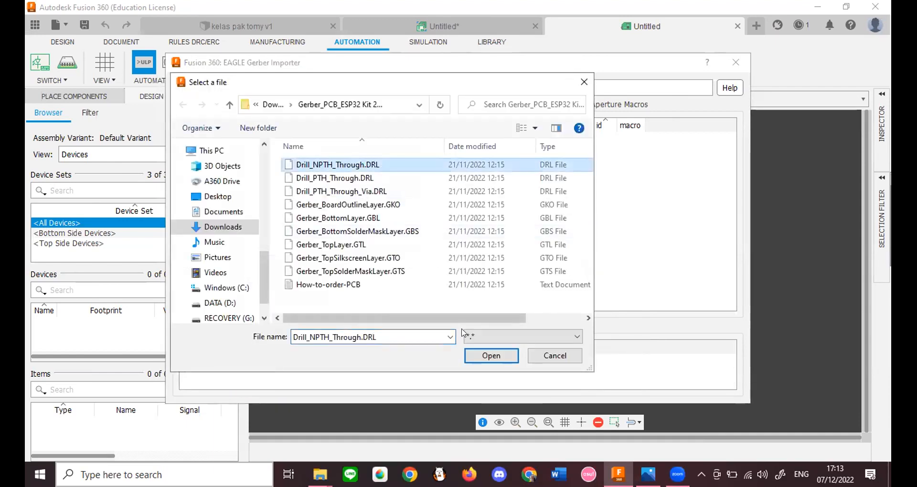
left_click(487, 355)
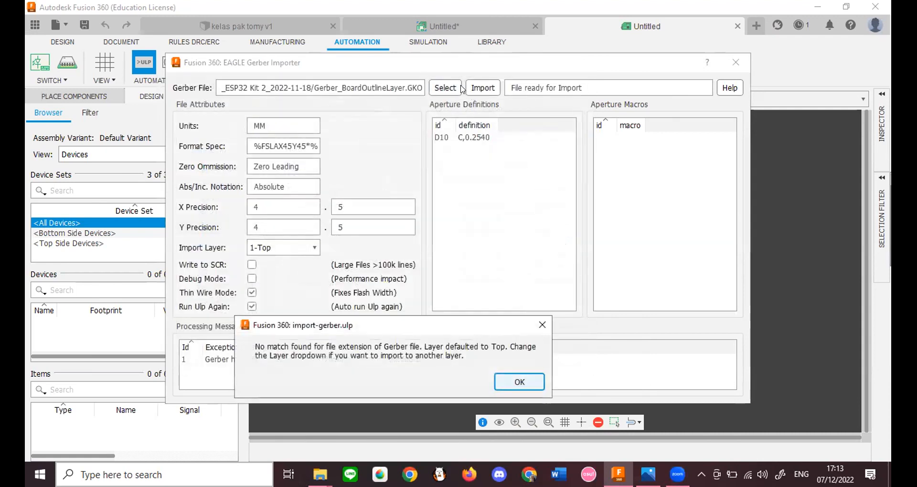
key("Return")
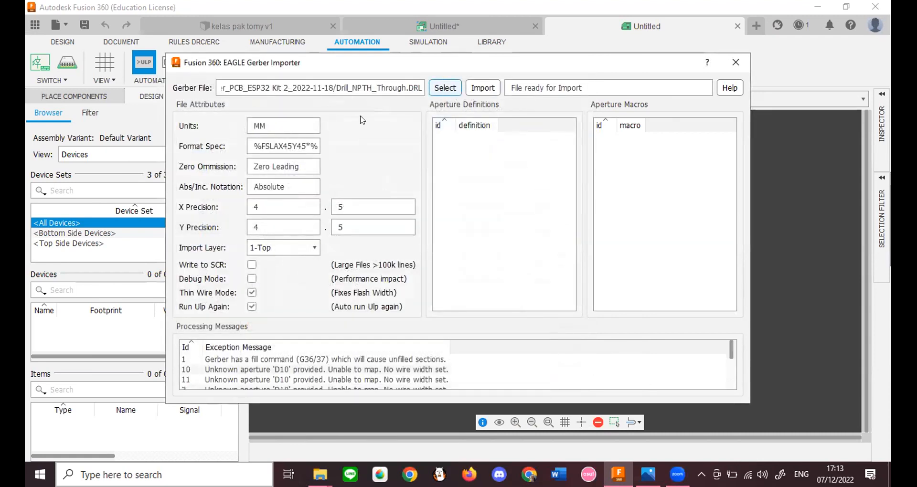
Step: Switch the importer's file back to Gerber_BottomLayer.GBL
left_click(437, 89)
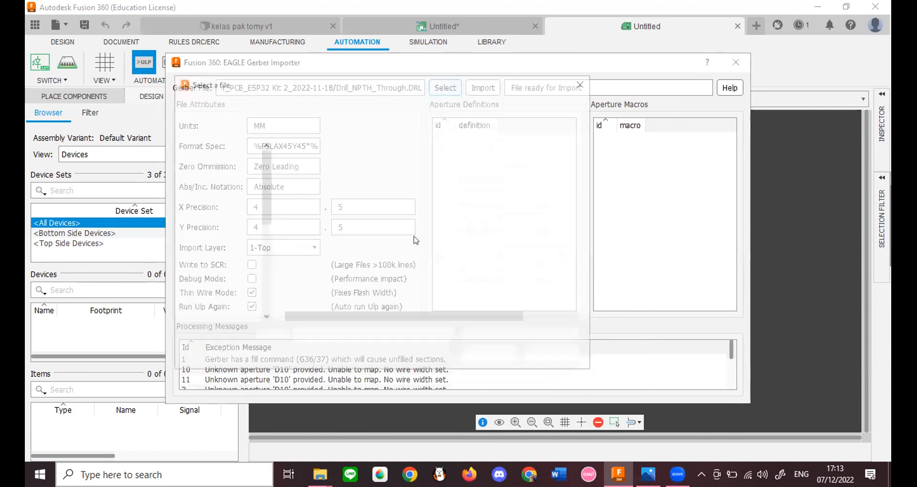
left_click(387, 218)
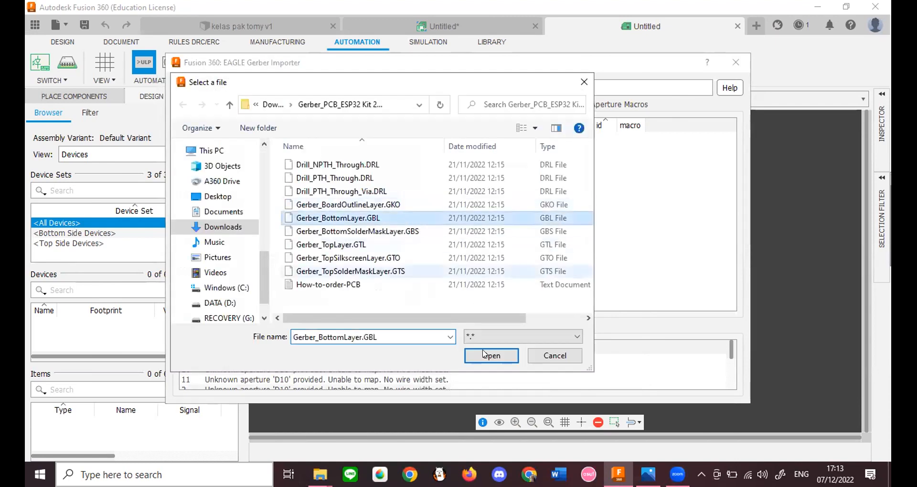
left_click(491, 355)
left_click(333, 313)
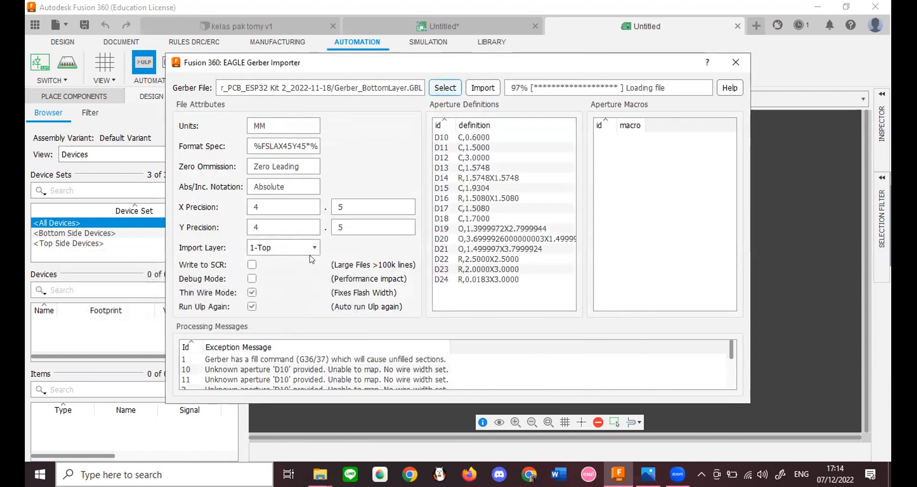
Step: Examine the available import layers for one that suits the bottom layer file, leaving the choice at 1-Top
left_click(314, 249)
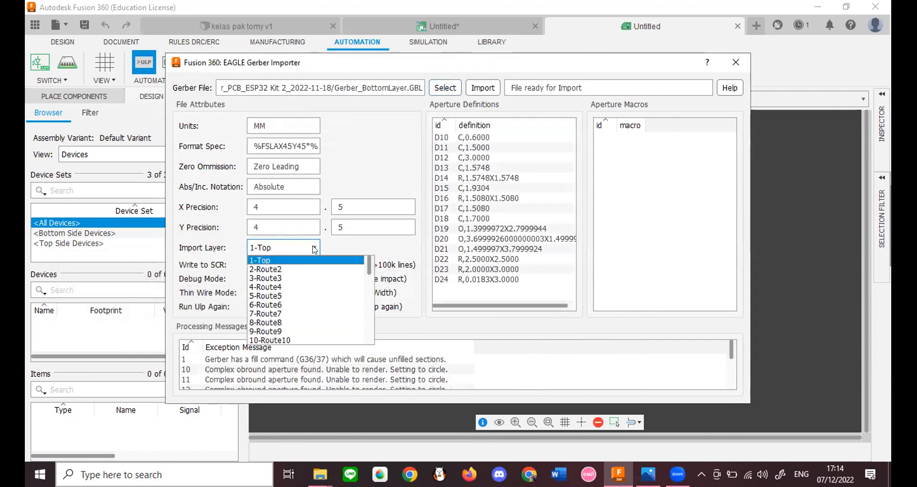
scroll(332, 281, "down", 14)
scroll(331, 281, "up", 5)
scroll(332, 280, "up", 6)
scroll(333, 281, "down", 1)
scroll(333, 281, "down", 10)
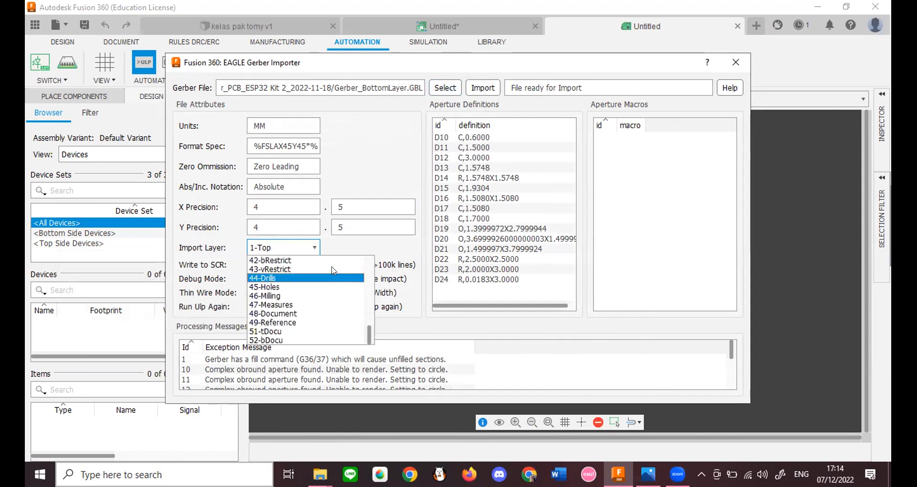
scroll(332, 273, "up", 14)
scroll(334, 270, "down", 1)
scroll(333, 269, "down", 7)
scroll(320, 298, "down", 6)
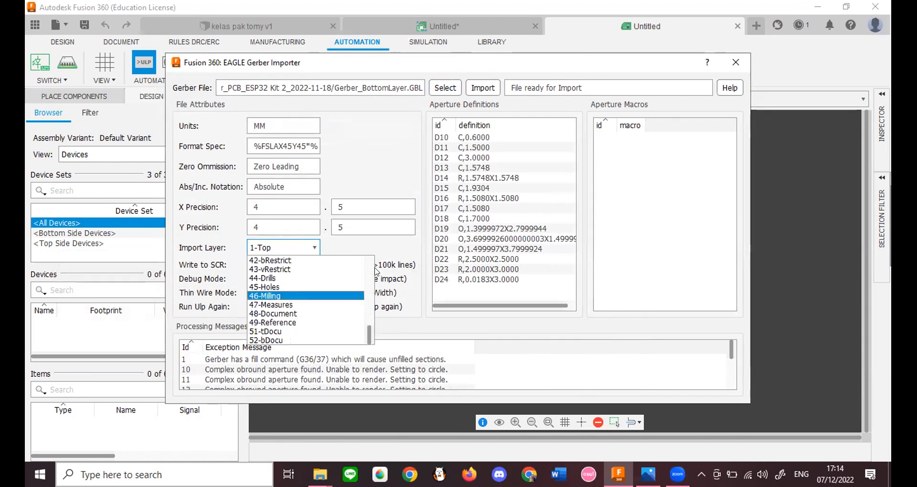
left_click(403, 247)
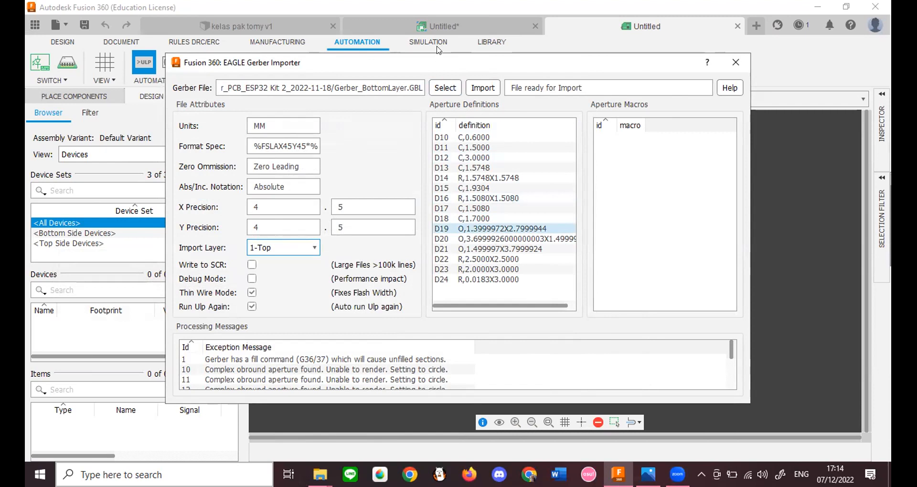
Step: Load Gerber_TopLayer.GTL and import it into the board on layer 1-Top
left_click(444, 88)
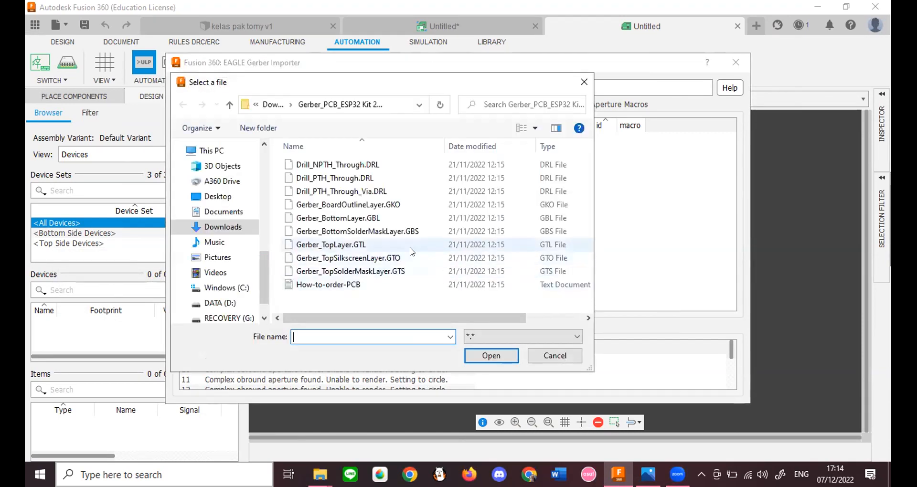
left_click(412, 245)
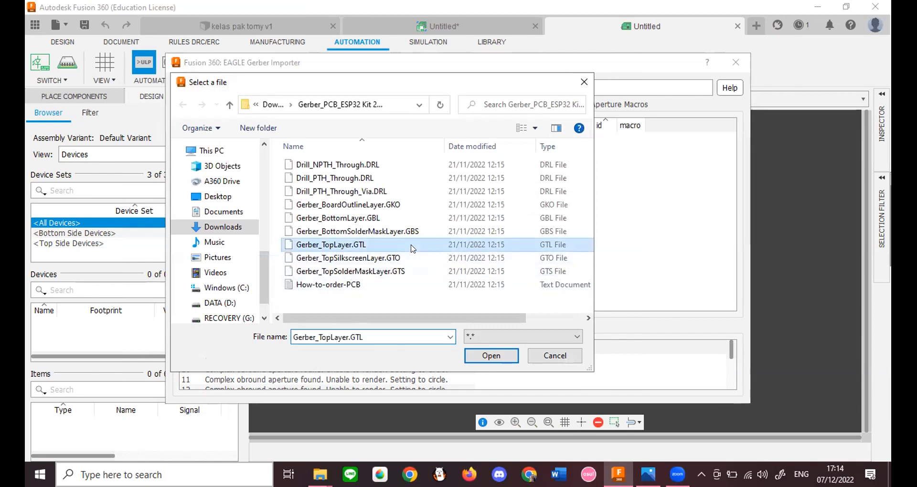
left_click(488, 359)
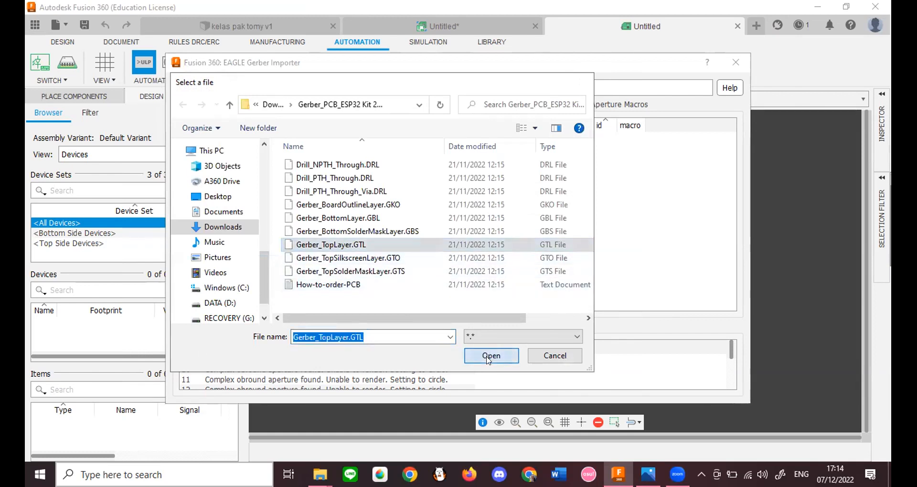
left_click(511, 386)
left_click(483, 87)
left_click(614, 108)
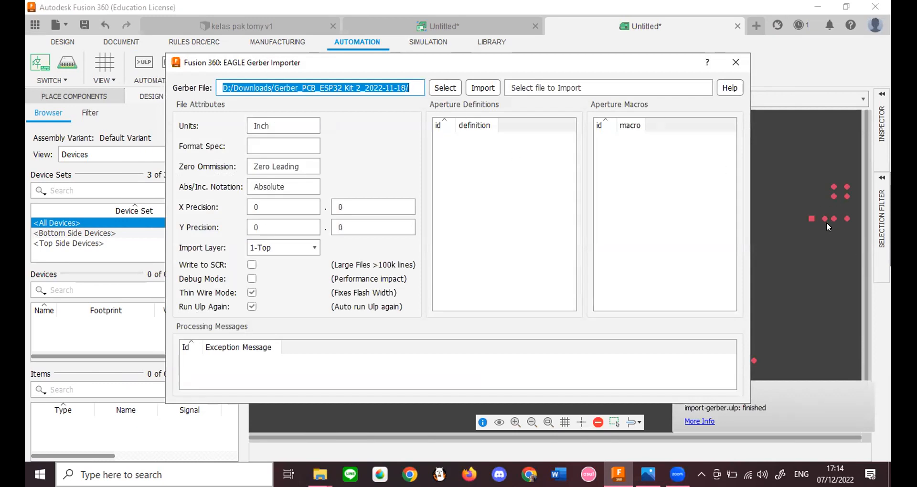
Step: Load Gerber_BottomLayer.GBL into the reopened Gerber importer and dismiss the layer message
left_click(445, 89)
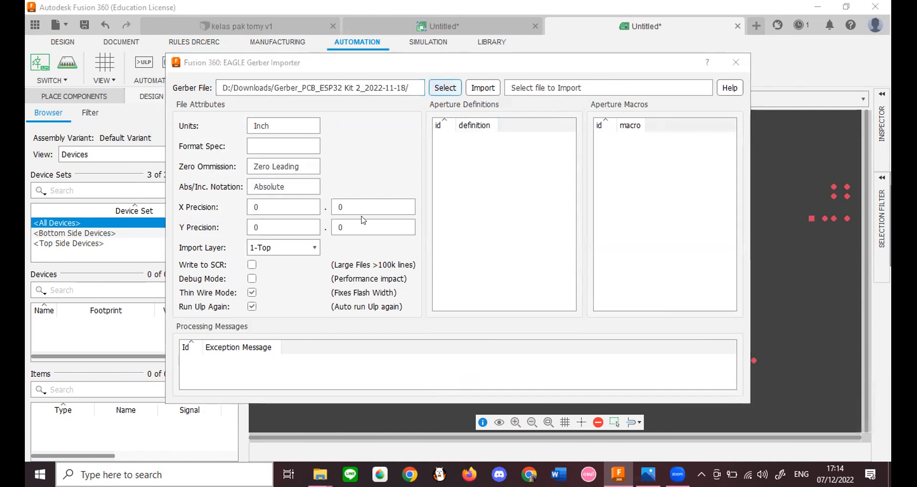
left_click(377, 219)
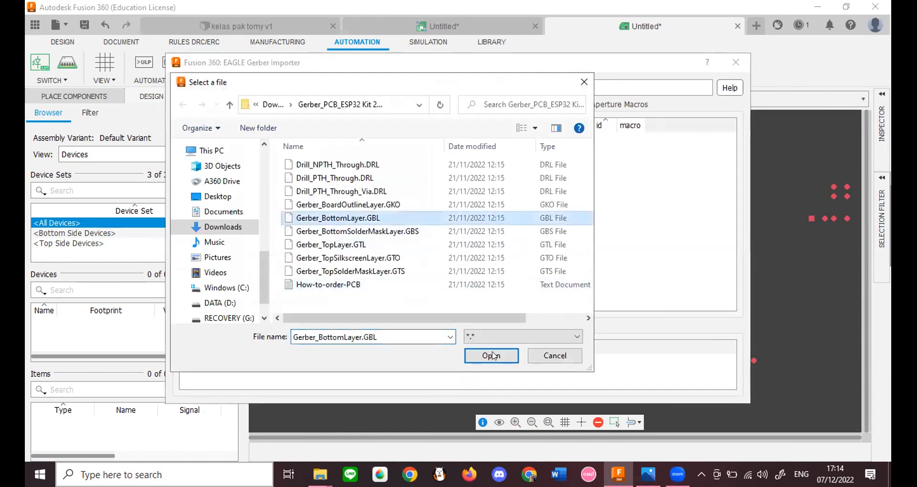
left_click(491, 355)
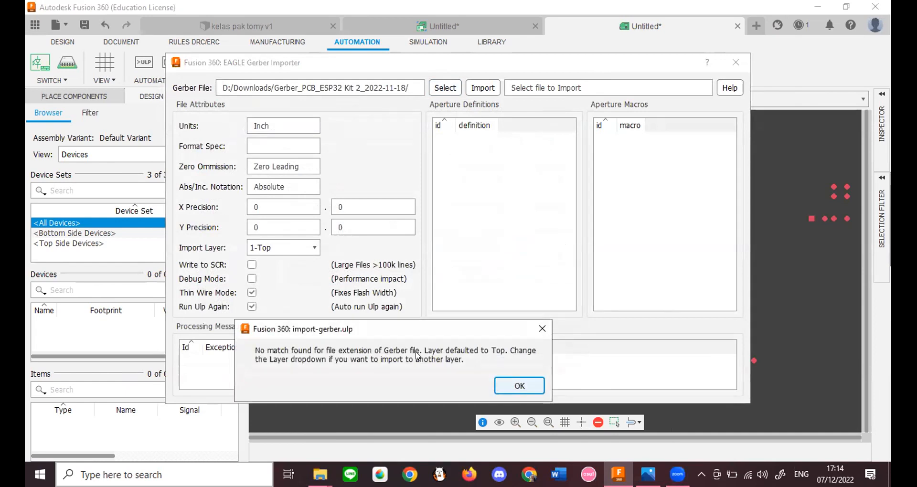
left_click(520, 385)
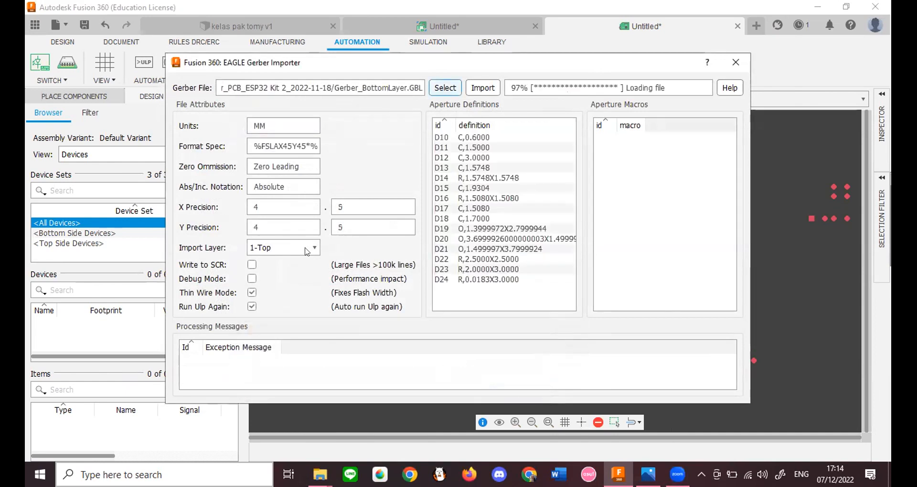
Step: Look through the import layer options again for a bottom layer, and close the list without choosing one
left_click(311, 248)
scroll(314, 281, "down", 1)
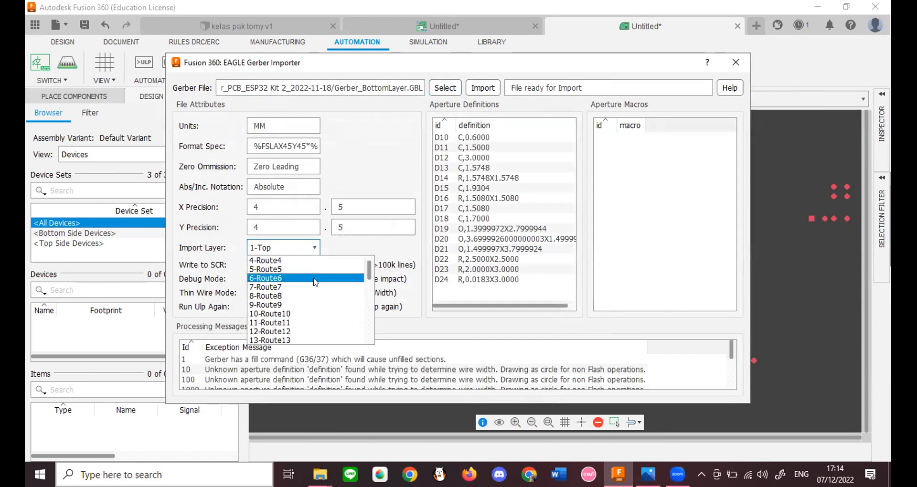
scroll(315, 282, "down", 7)
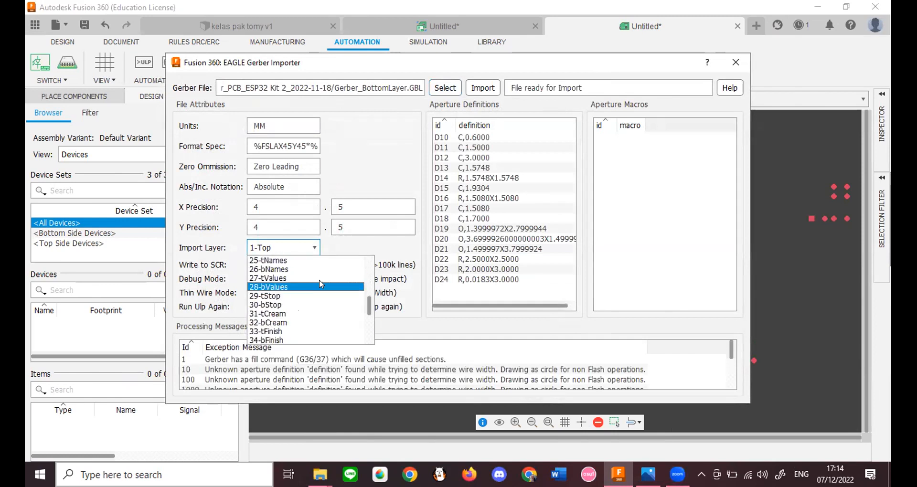
scroll(344, 282, "down", 4)
scroll(345, 280, "down", 2)
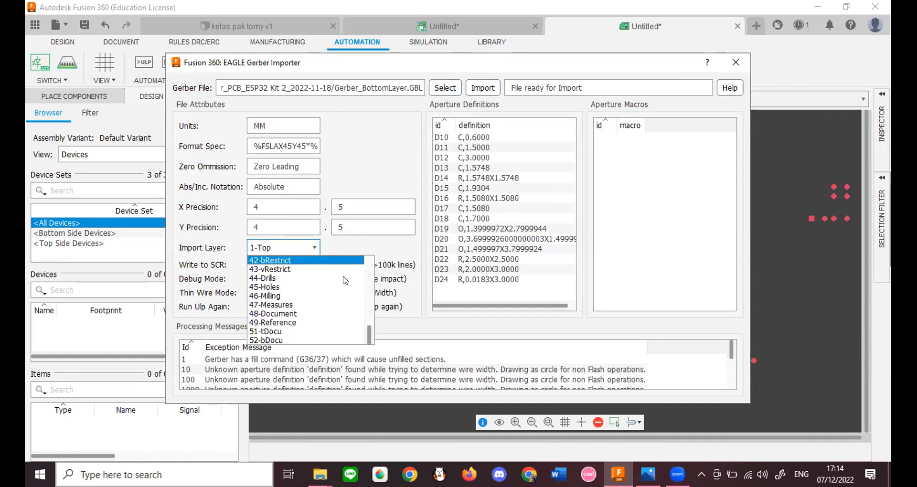
scroll(345, 279, "up", 3)
scroll(345, 279, "down", 3)
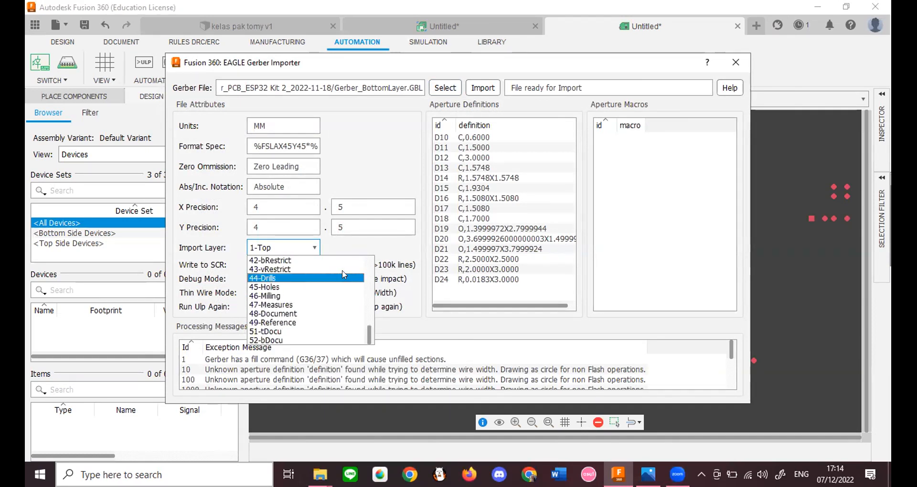
left_click(464, 335)
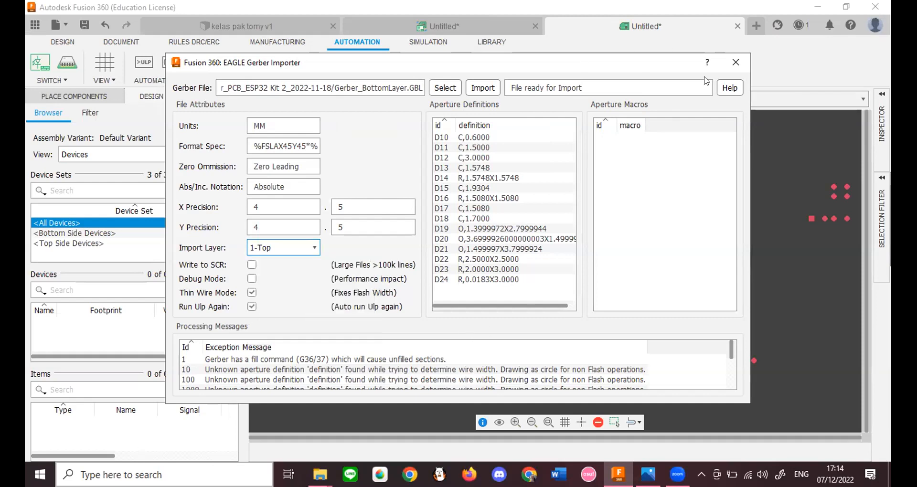
Step: Import the loaded Gerber_BottomLayer.GBL into the board on layer 1-Top and dismiss the load-file message
left_click(475, 91)
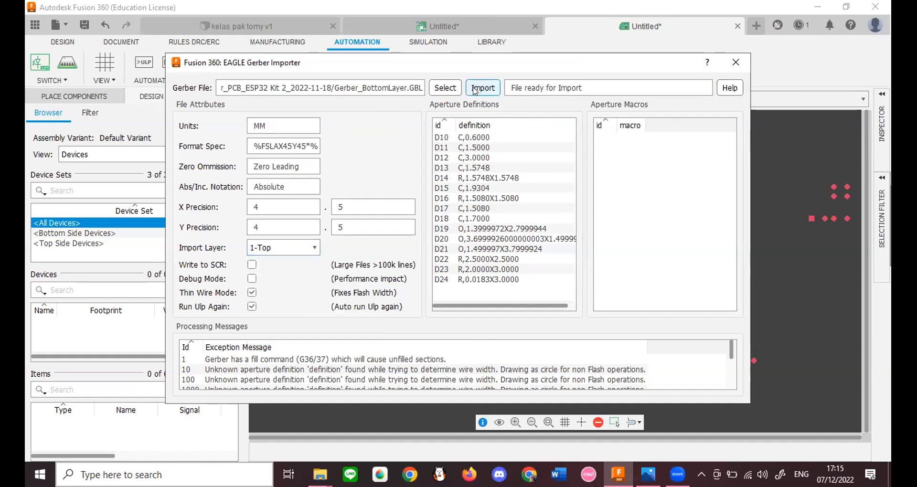
left_click(598, 106)
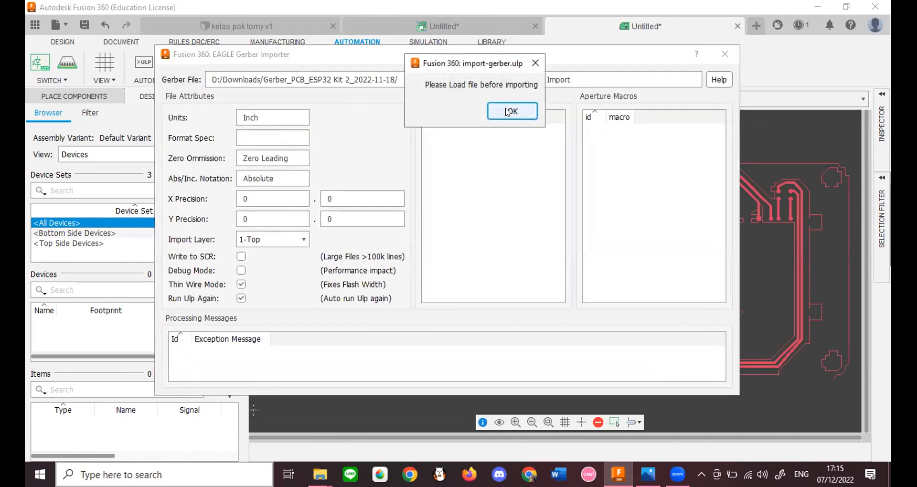
key("Return")
Step: Load Gerber_BoardOutlineLayer.GKO and import it into the board on layer 1-Top
left_click(434, 79)
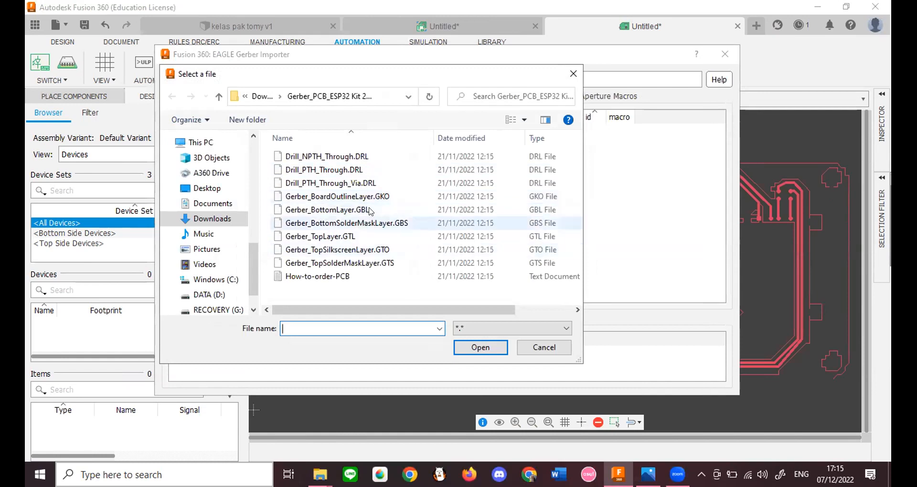
left_click(353, 196)
left_click(481, 348)
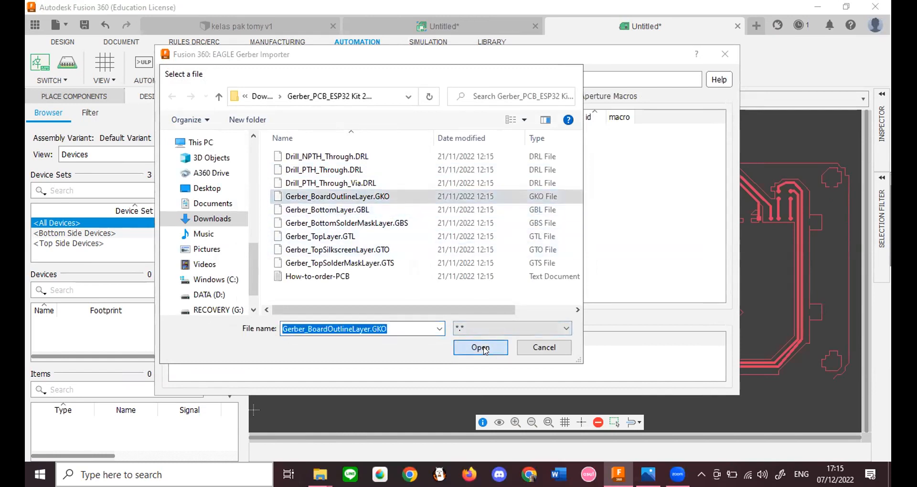
left_click(511, 379)
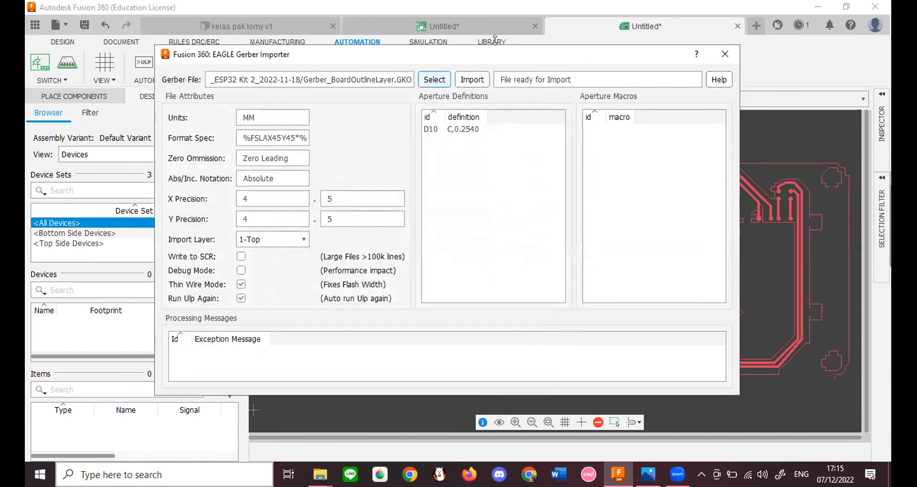
left_click(478, 80)
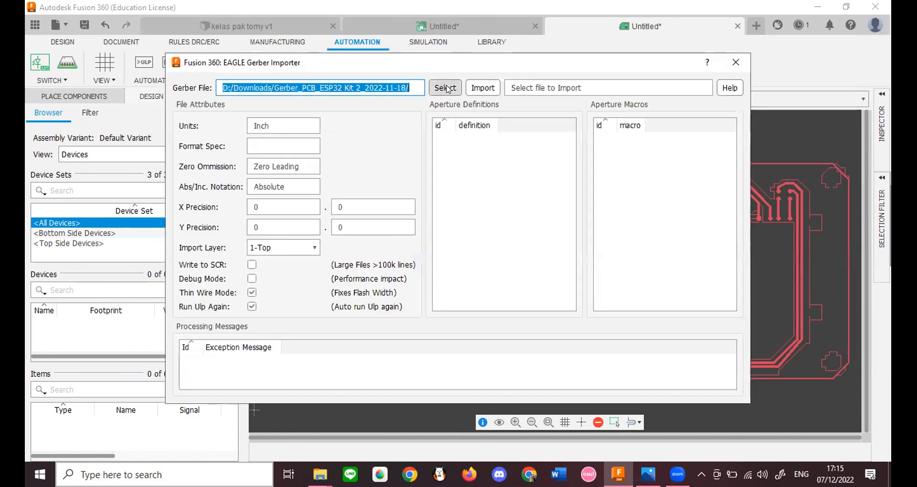
Step: Load Gerber_BottomSolderMaskLayer.GBS and import it into the board on the recommended 16-Bottom layer
left_click(445, 88)
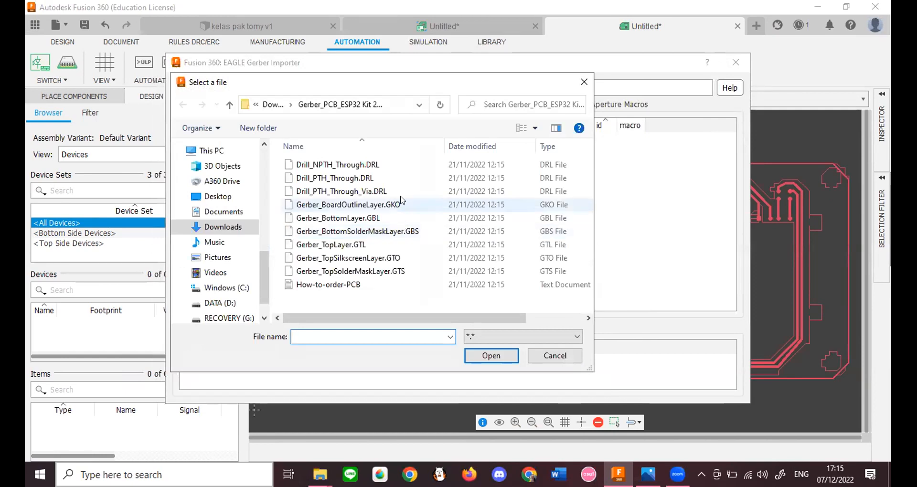
left_click(416, 231)
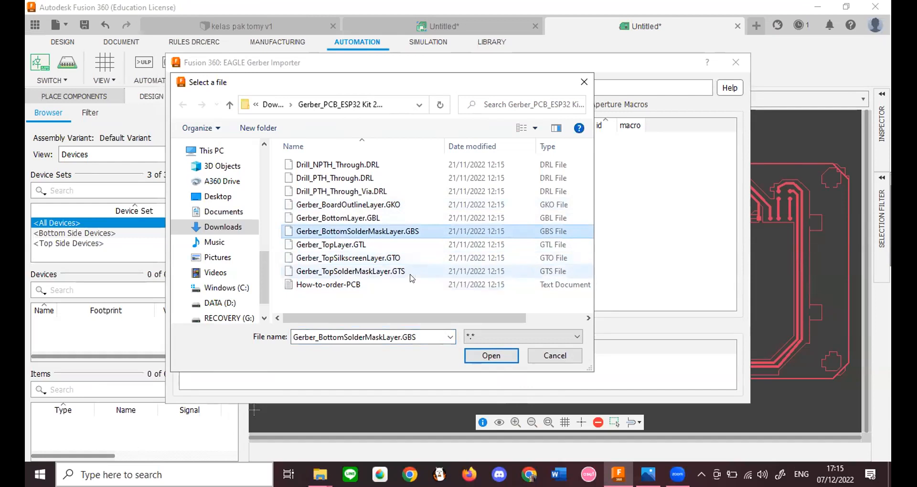
key("Down")
key("Down")
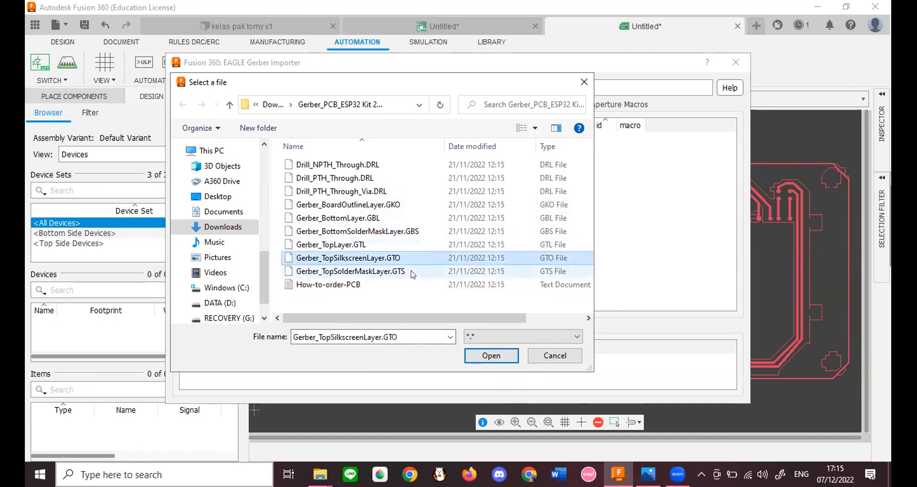
left_click(413, 274)
left_click(405, 220)
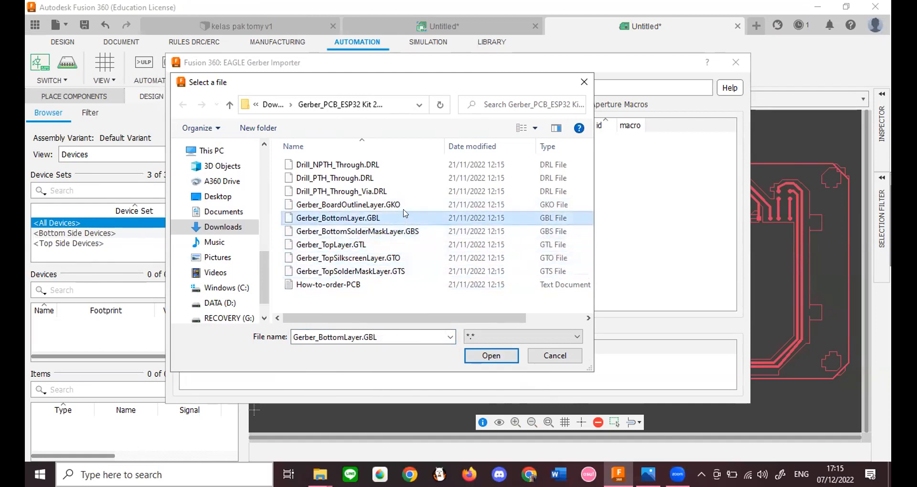
left_click(405, 232)
left_click(493, 354)
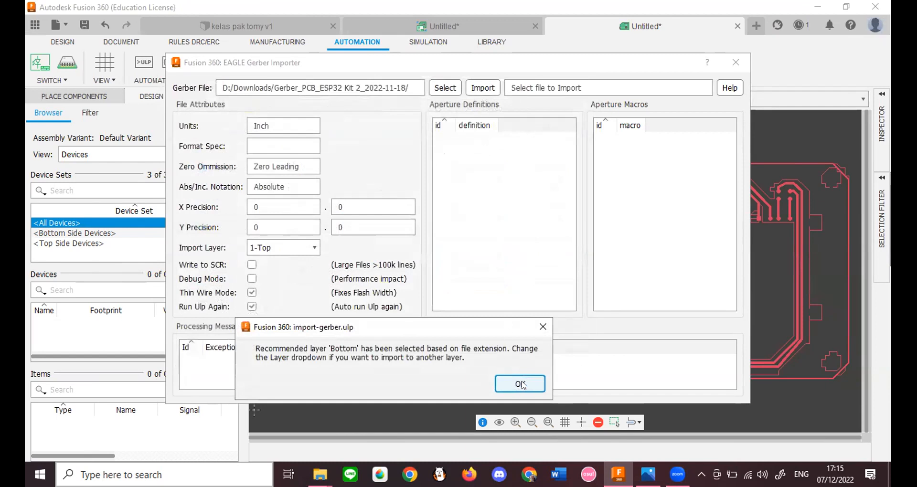
left_click(520, 384)
left_click(482, 88)
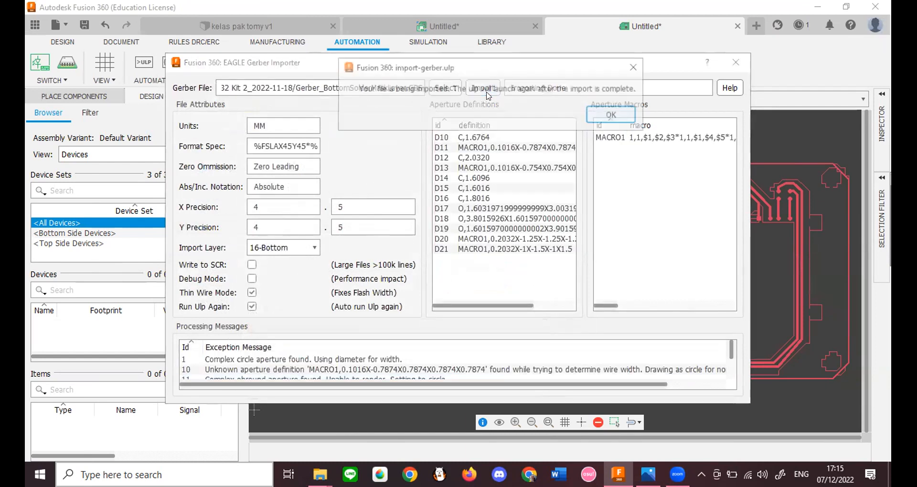
left_click(616, 116)
Step: Load Gerber_TopSilkscreenLayer.GTO and import it into the board on layer 1-Top
left_click(451, 93)
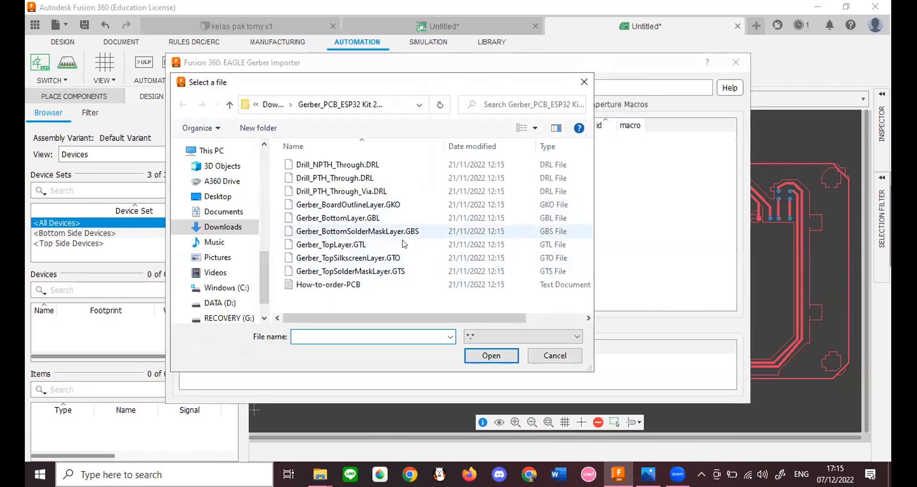
left_click(404, 257)
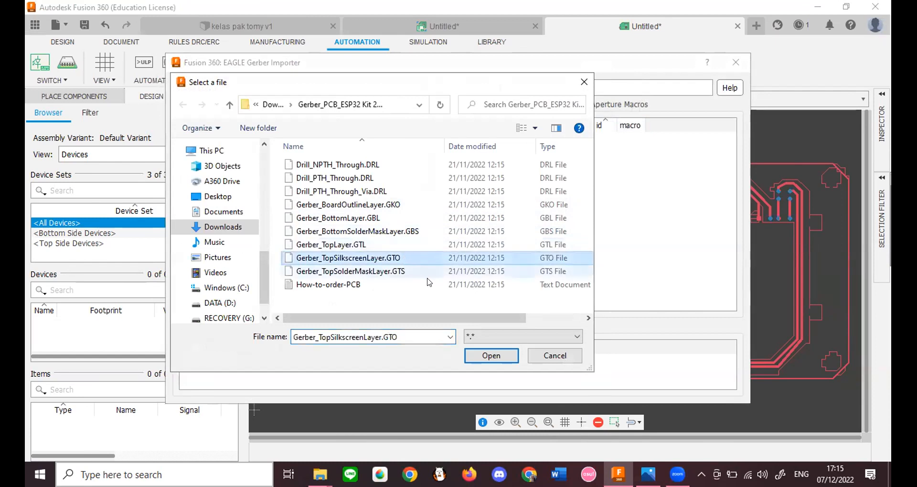
left_click(491, 356)
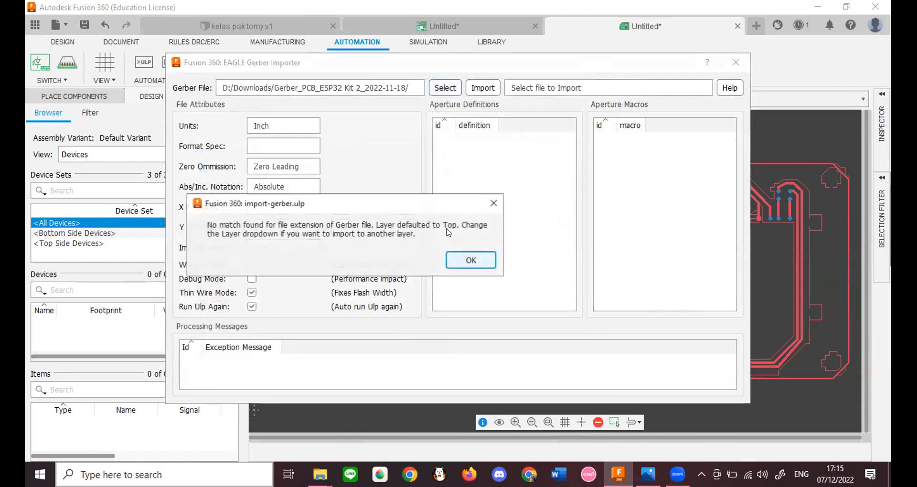
left_click(471, 260)
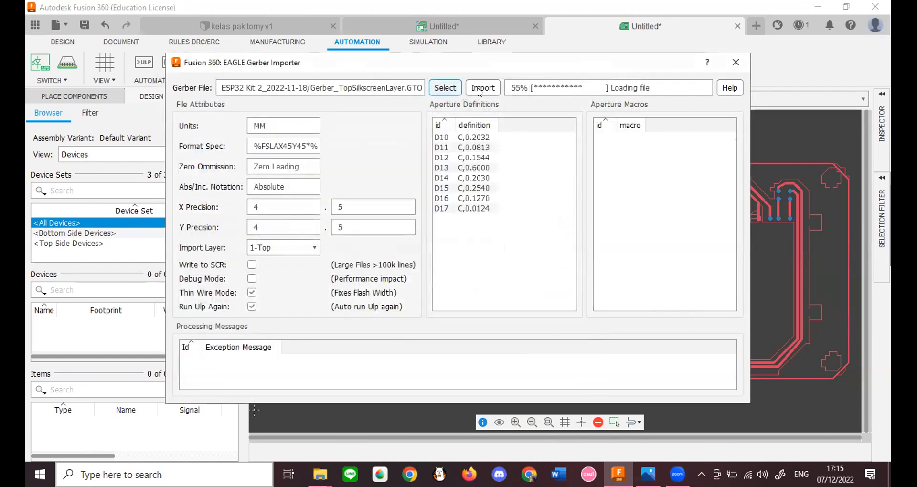
left_click(481, 88)
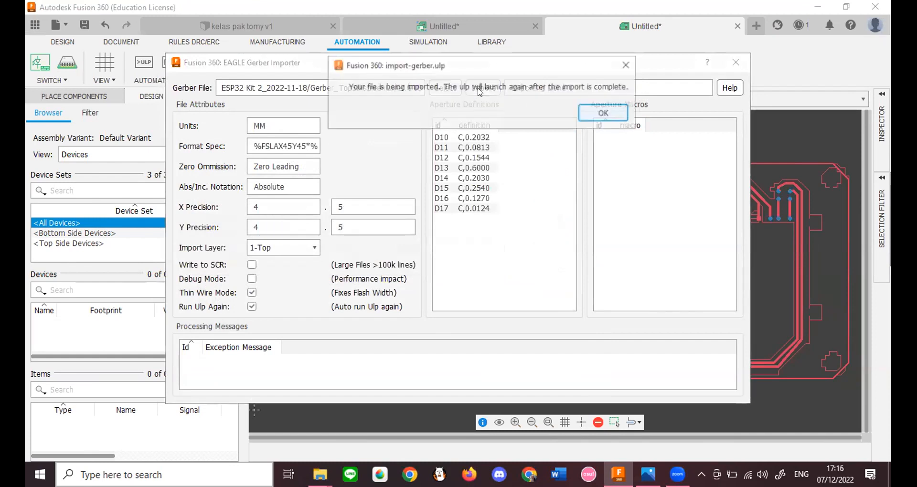
left_click(595, 115)
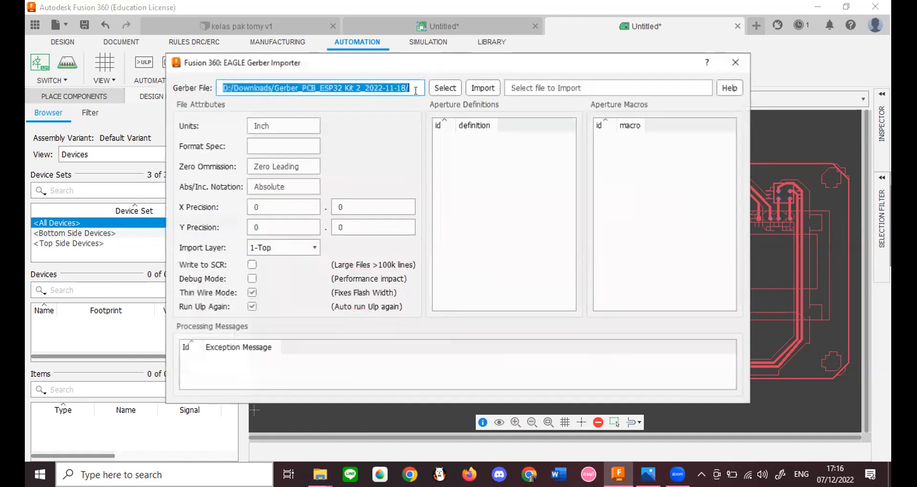
Step: Load Gerber_TopSolderMaskLayer.GTS into the Gerber importer and accept the layer message
left_click(438, 89)
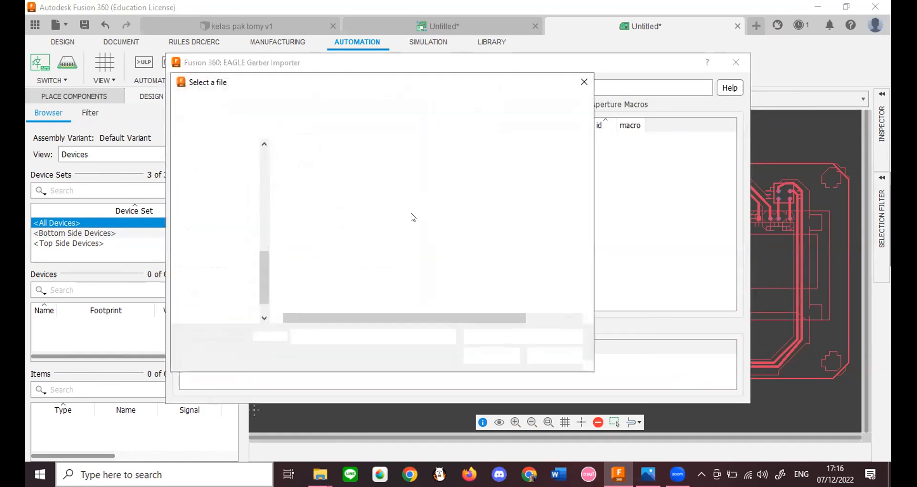
left_click(362, 270)
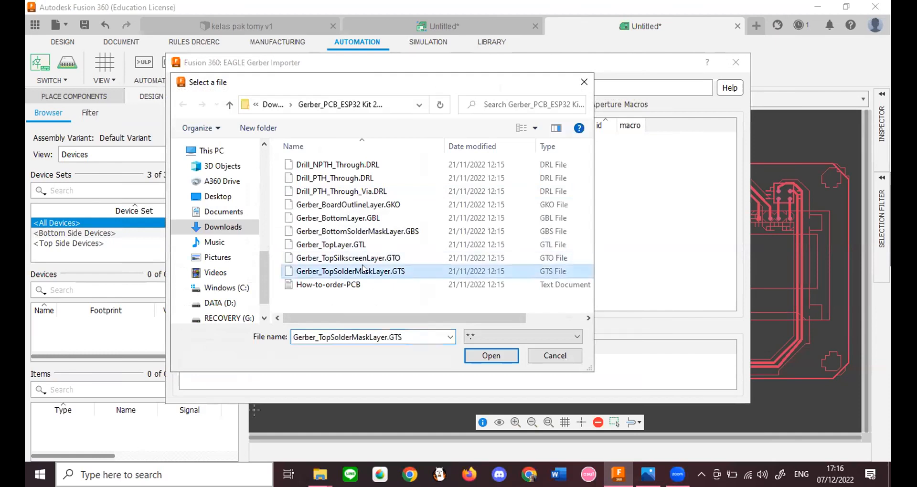
left_click(497, 356)
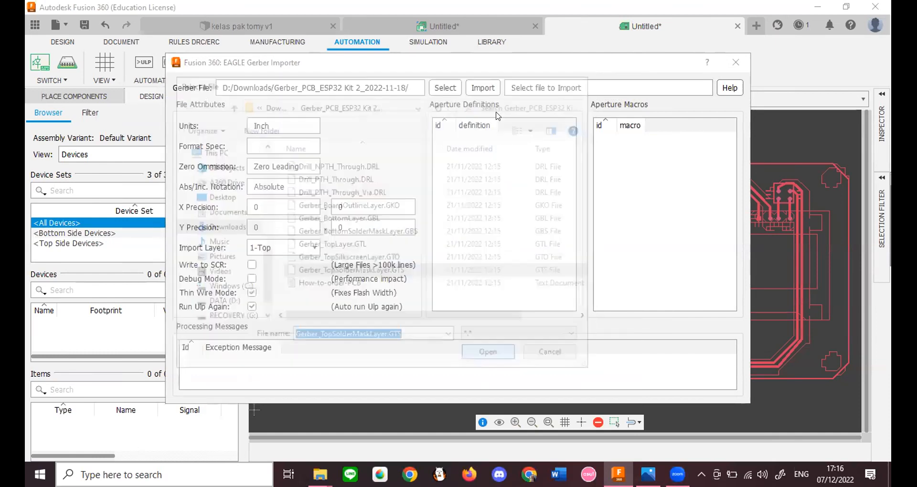
left_click(504, 122)
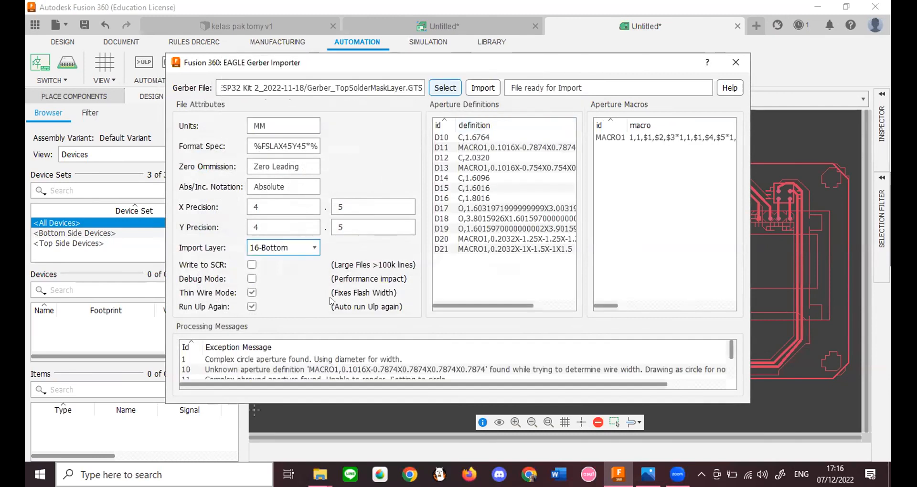
Step: Look through the import layer options for the top solder mask and close the Gerber importer without importing
left_click(305, 247)
scroll(321, 301, "down", 5)
scroll(322, 301, "up", 7)
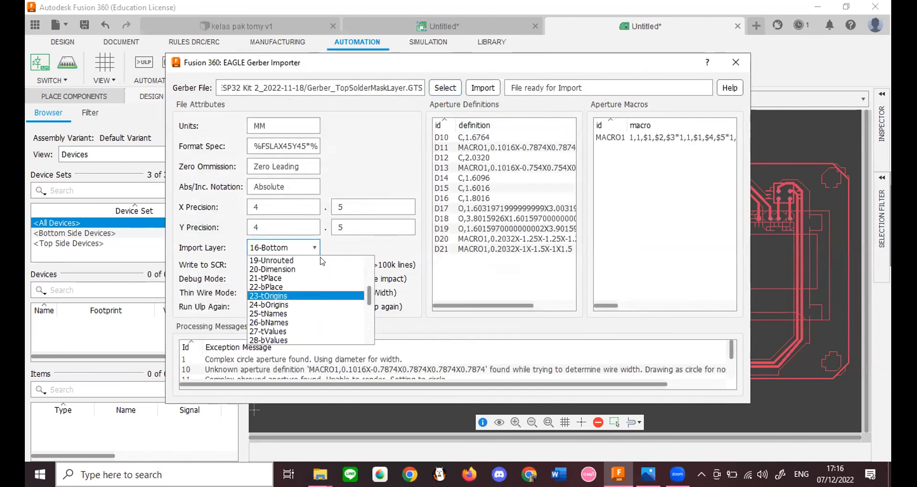
left_click(737, 62)
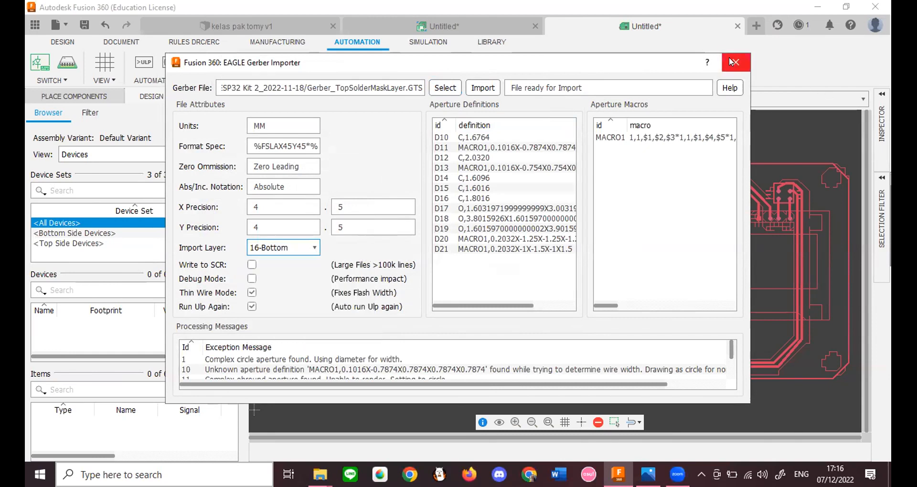
left_click(731, 61)
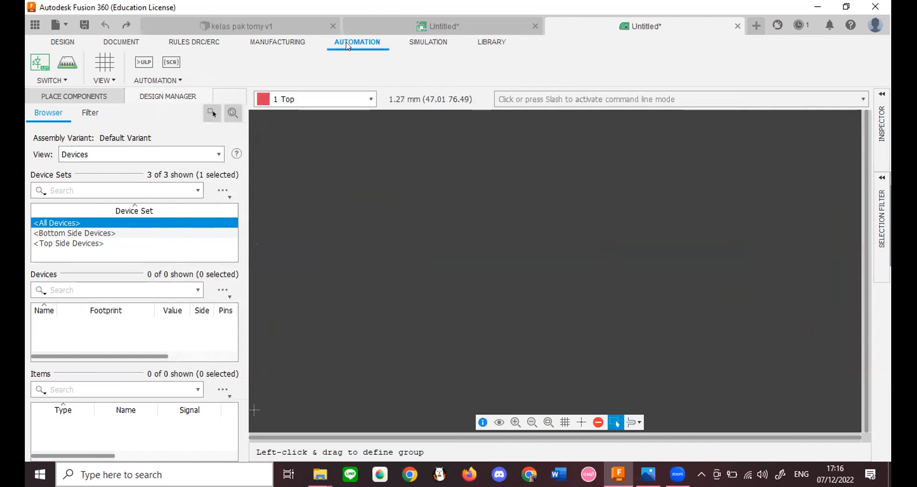
Step: Filter the ULP list by "ger" and run the import-gerber ULP on the emptied board
left_click(138, 66)
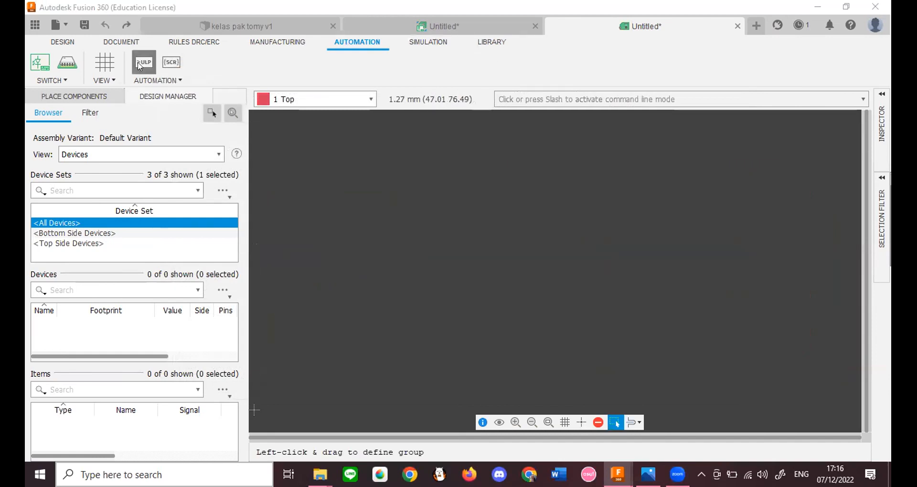
type("ger")
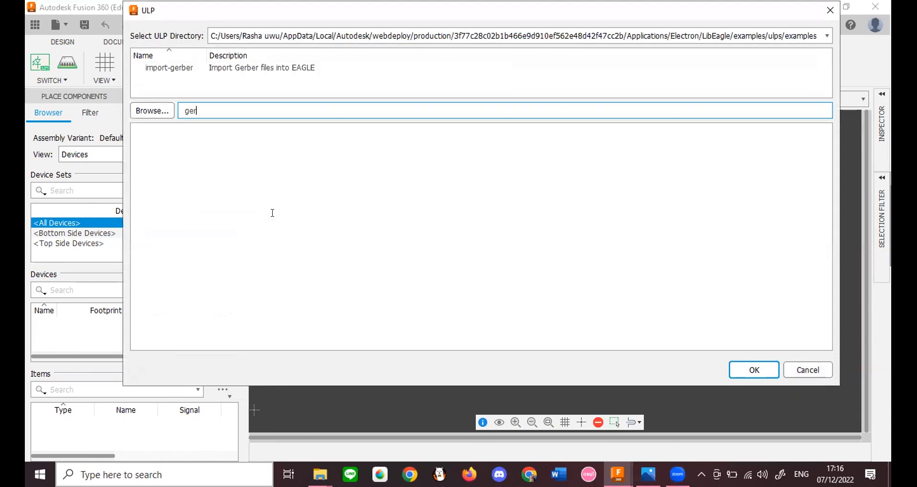
left_click(376, 67)
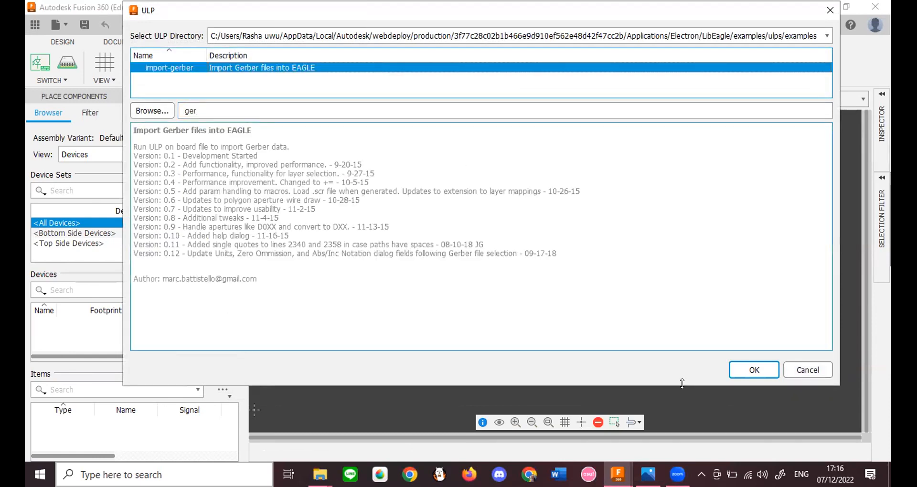
left_click(754, 369)
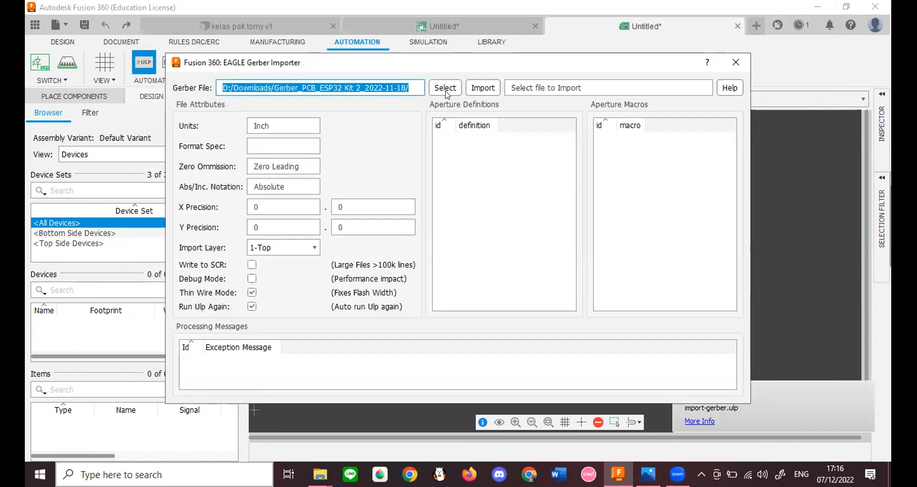
Step: Load Gerber_BoardOutlineLayer.GKO and import it into the board with the import layer set to 16-Bottom
left_click(445, 91)
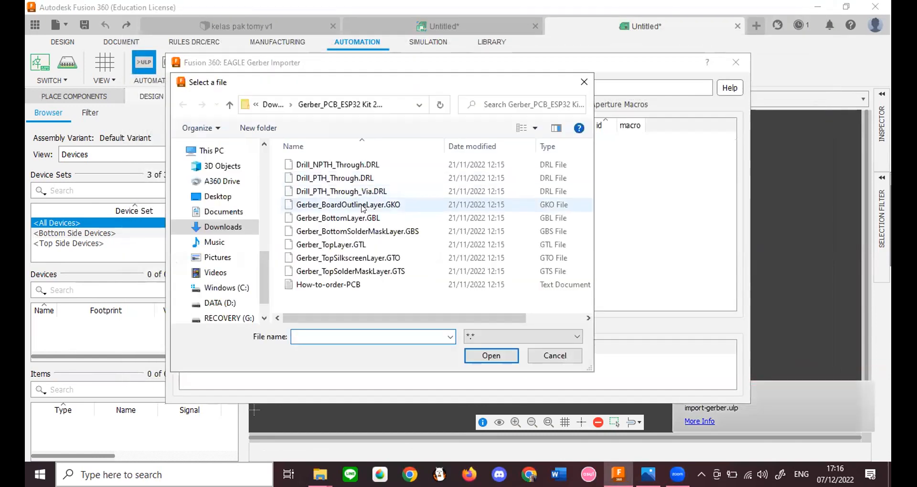
left_click(348, 204)
left_click(492, 357)
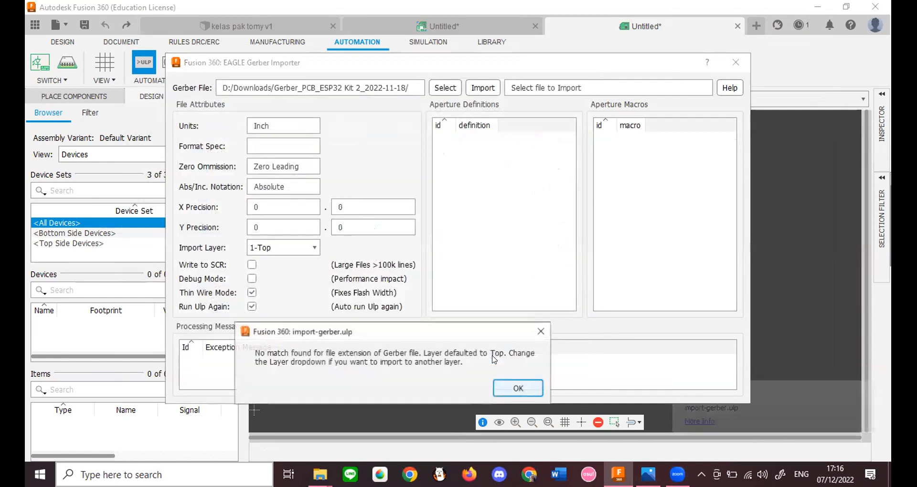
left_click(518, 388)
left_click(305, 247)
scroll(296, 316, "down", 2)
scroll(296, 321, "down", 1)
left_click(296, 314)
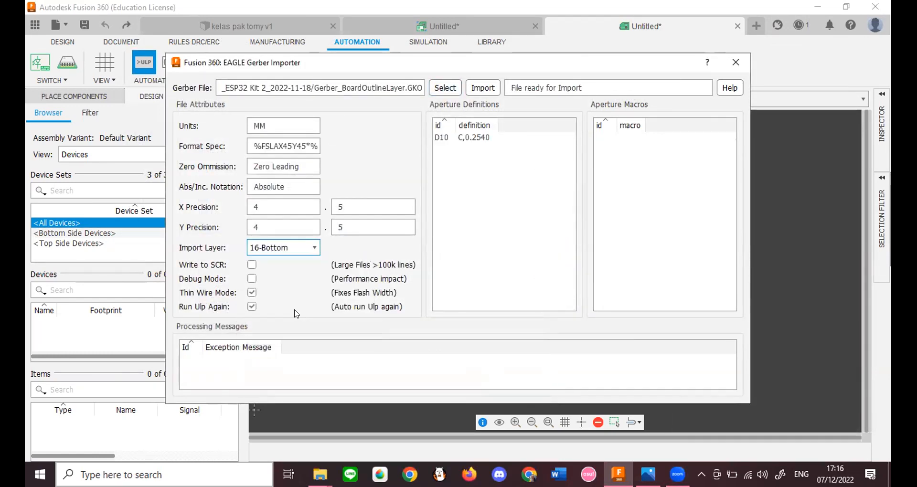
left_click(483, 88)
left_click(606, 106)
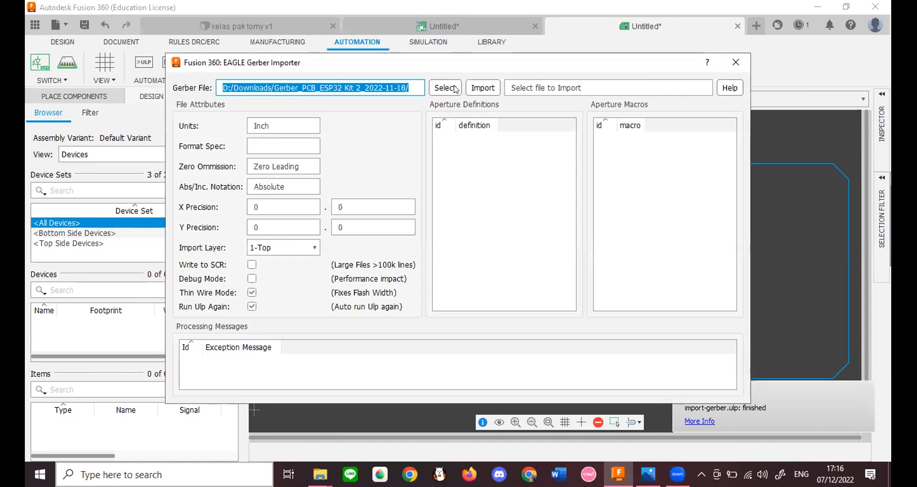
Step: Load Gerber_BottomLayer.GBL and import it into the board with the import layer set to 16-Bottom
left_click(455, 88)
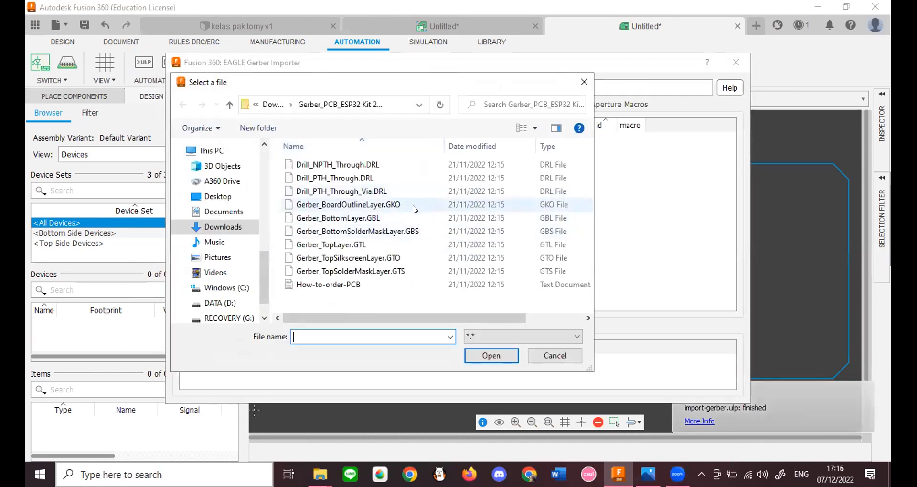
left_click(406, 218)
left_click(491, 356)
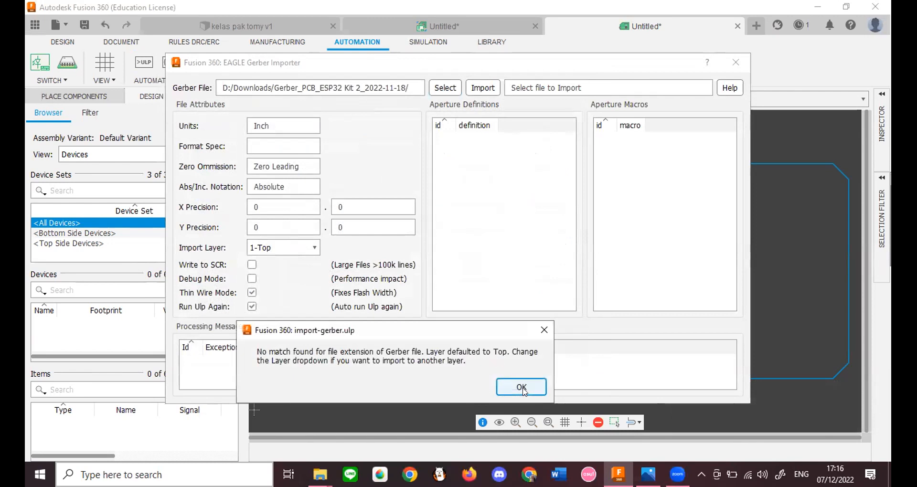
left_click(522, 386)
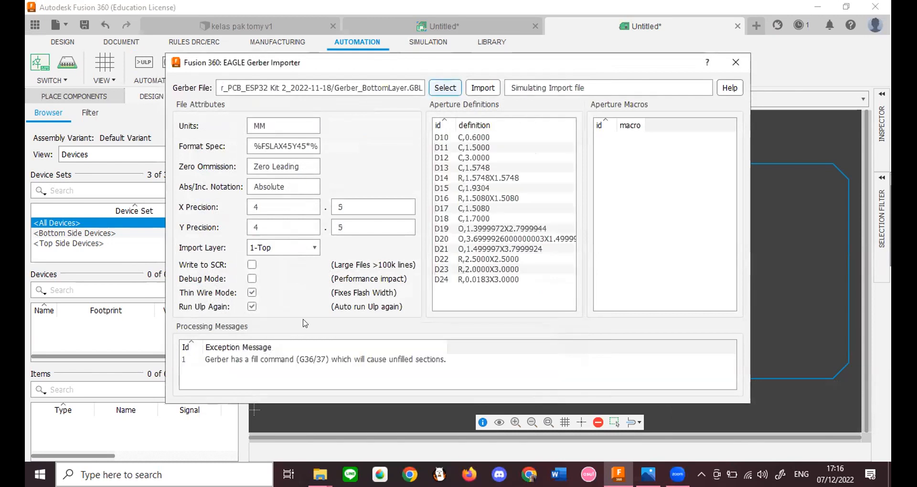
left_click(296, 247)
scroll(302, 301, "down", 2)
left_click(302, 313)
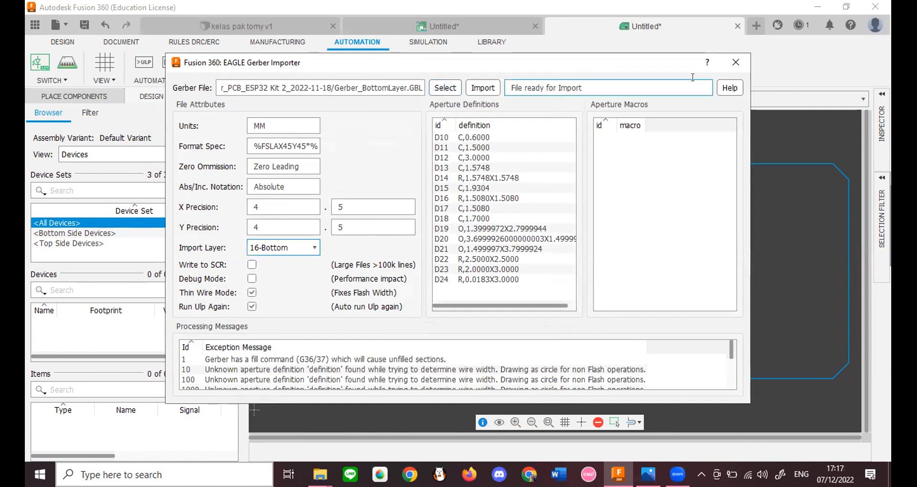
left_click(493, 89)
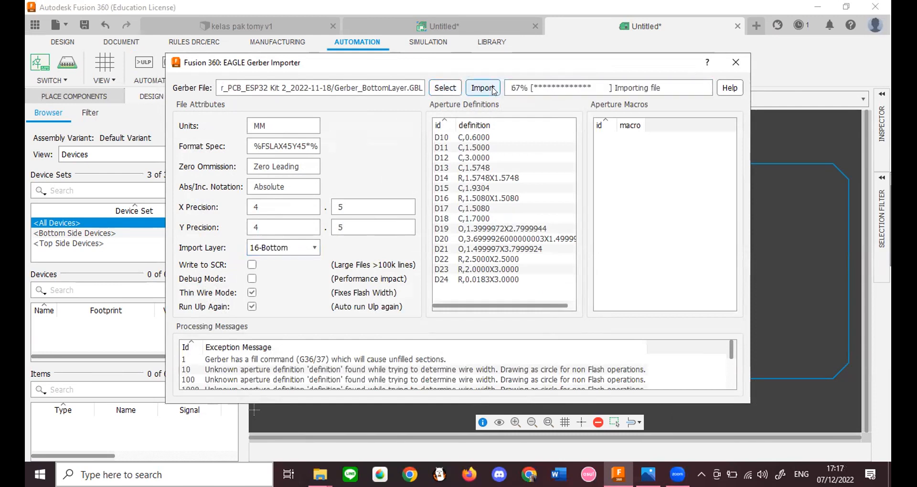
left_click(605, 109)
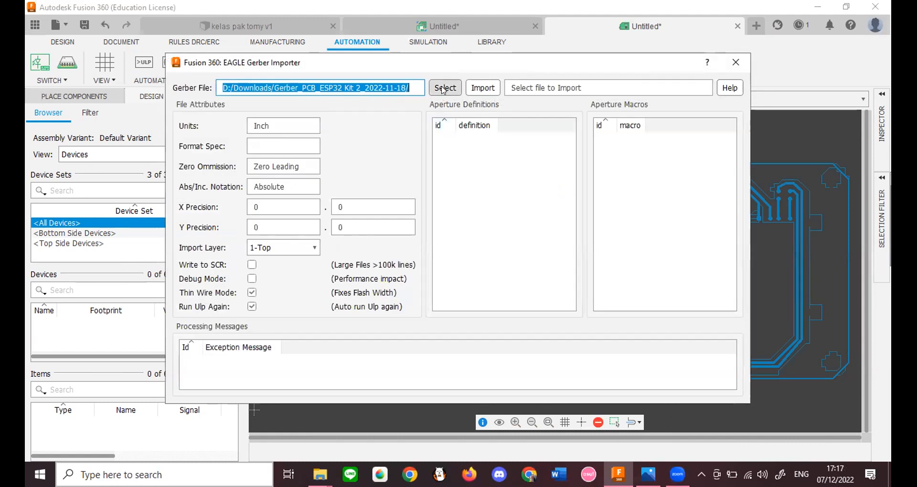
Step: Load Gerber_BottomSolderMaskLayer.GBS into the Gerber importer, accept the layer message and import it into the board
left_click(443, 88)
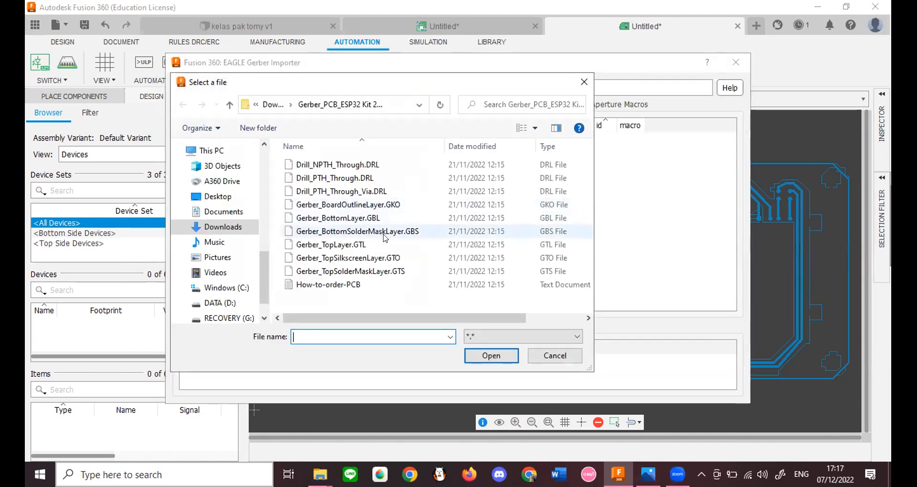
left_click(385, 232)
left_click(505, 359)
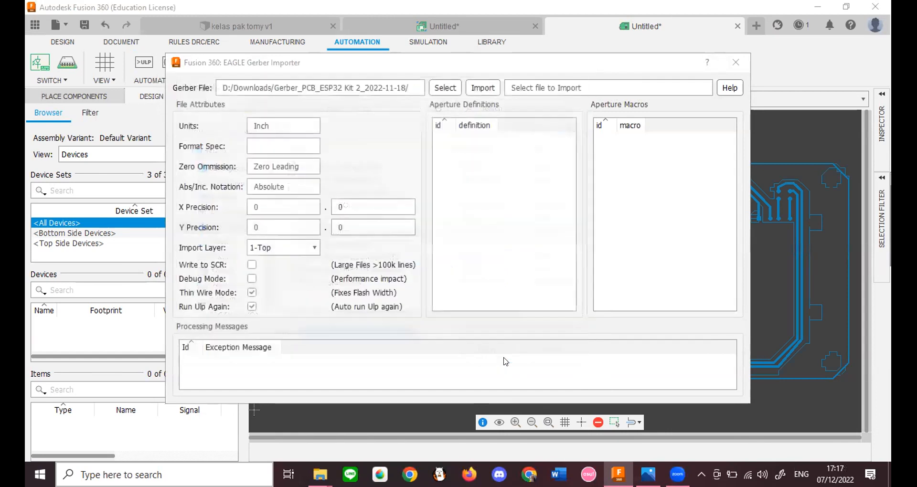
left_click(524, 389)
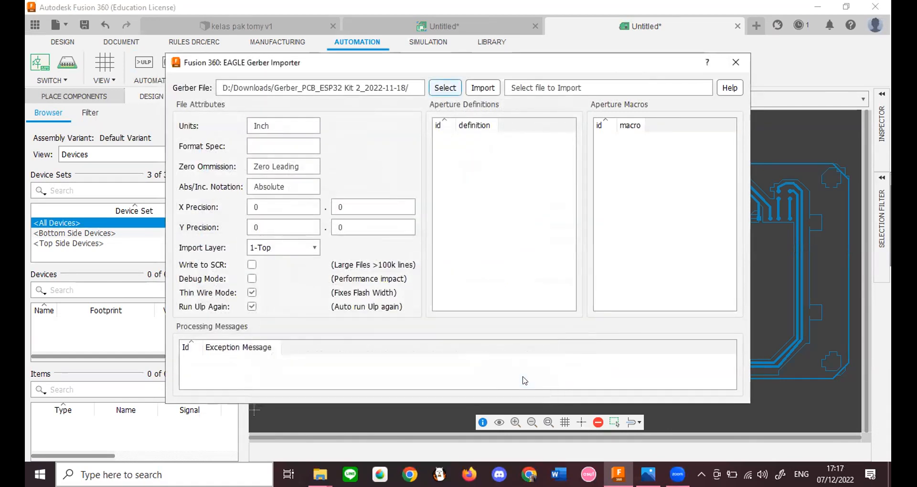
left_click(483, 89)
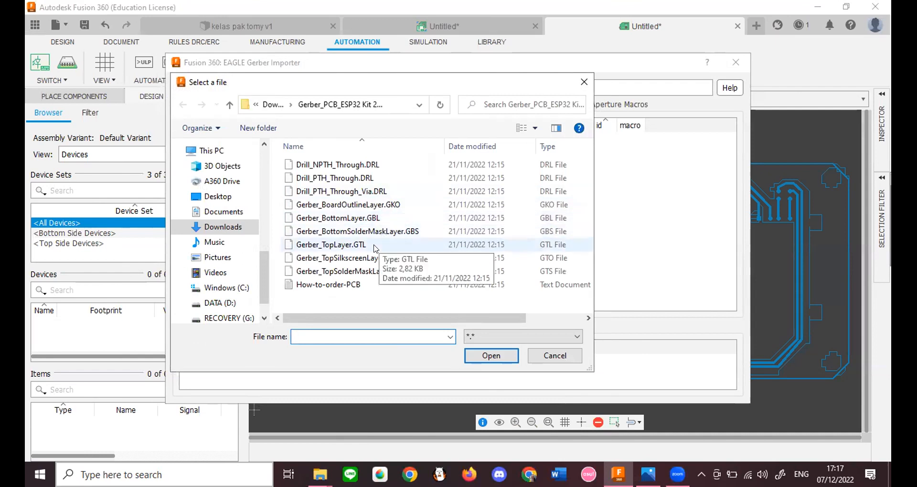
Step: Load Gerber_TopLayer.GTL and import it into the board on layer 1-Top
left_click(344, 245)
left_click(490, 355)
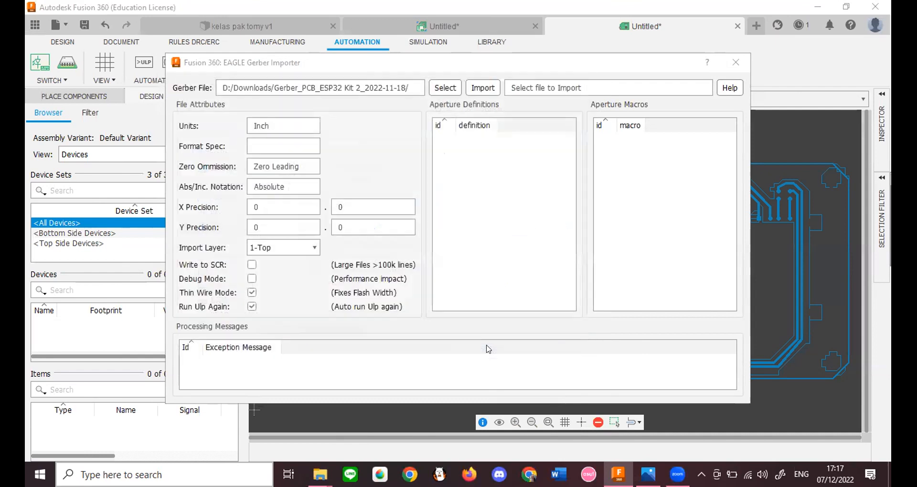
left_click(507, 386)
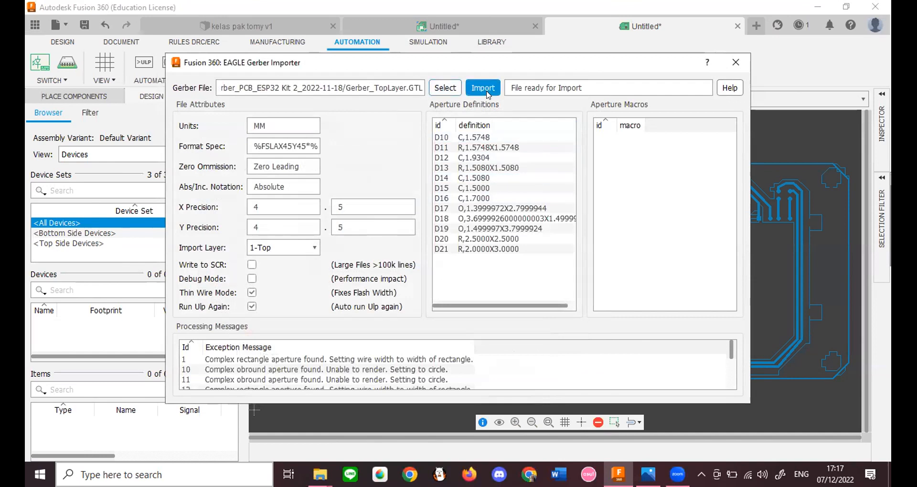
left_click(486, 90)
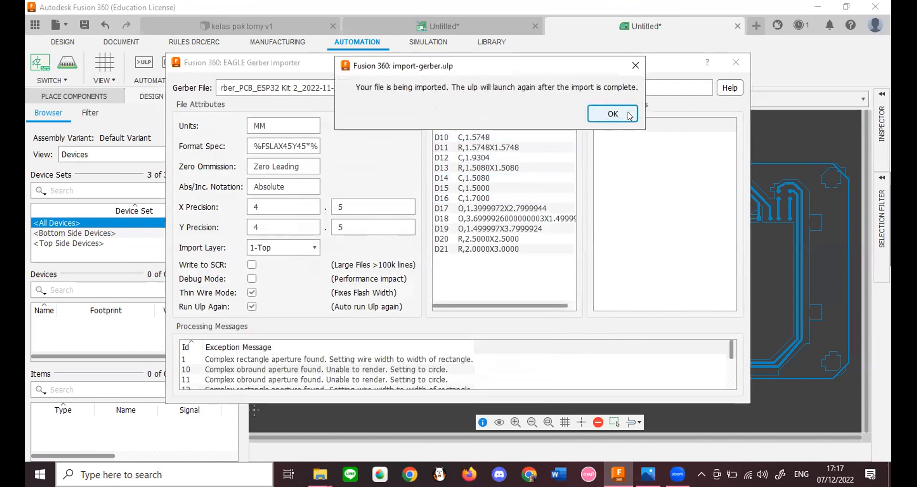
left_click(628, 114)
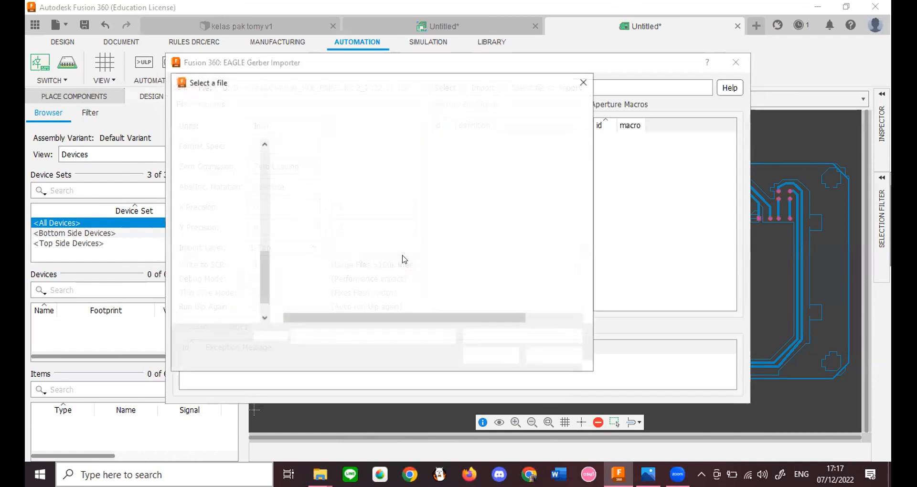
Step: Load Gerber_TopSilkscreenLayer.GTO and import it into the board on layer 1-Top
left_click(404, 259)
left_click(497, 359)
left_click(523, 385)
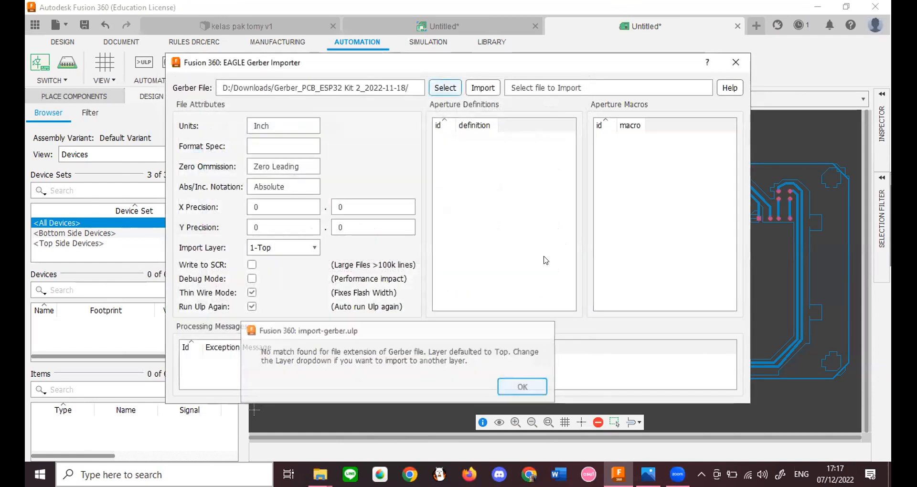
left_click(487, 88)
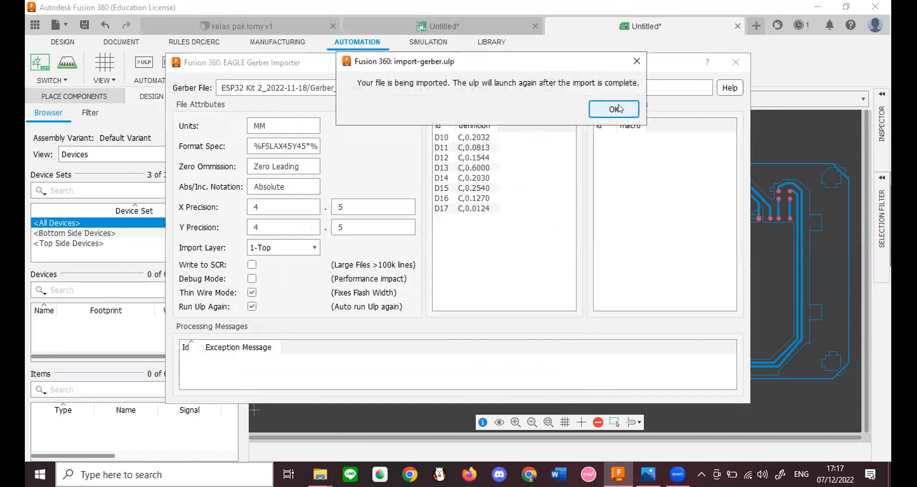
left_click(616, 109)
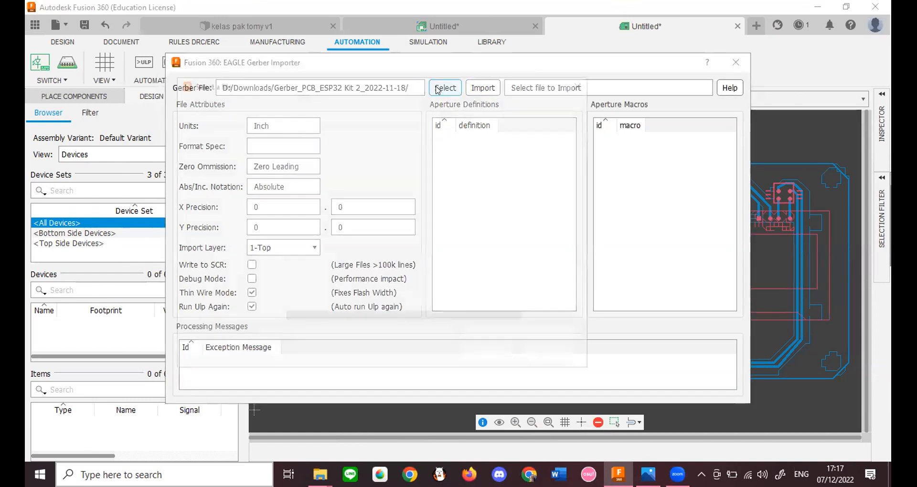
Step: Import Gerber_TopSolderMaskLayer.GTS with the import layer set to 1-Top, and close the Gerber importer
left_click(437, 89)
left_click(406, 272)
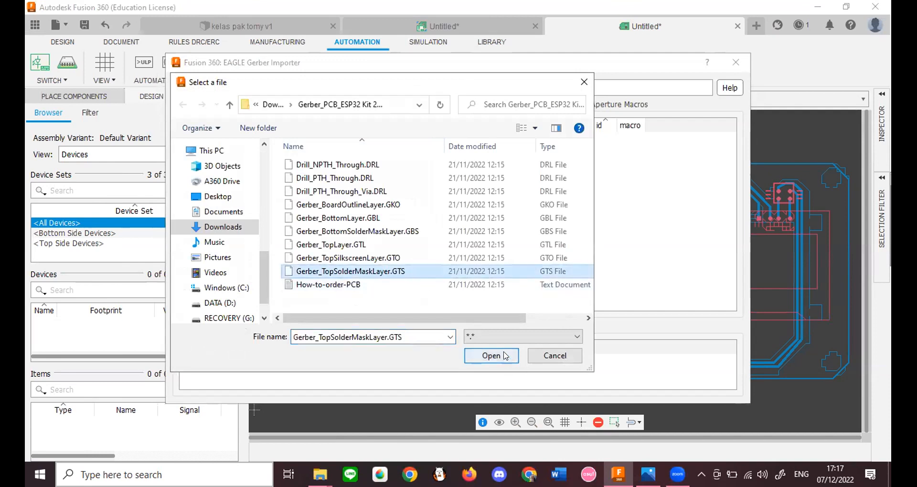
left_click(504, 356)
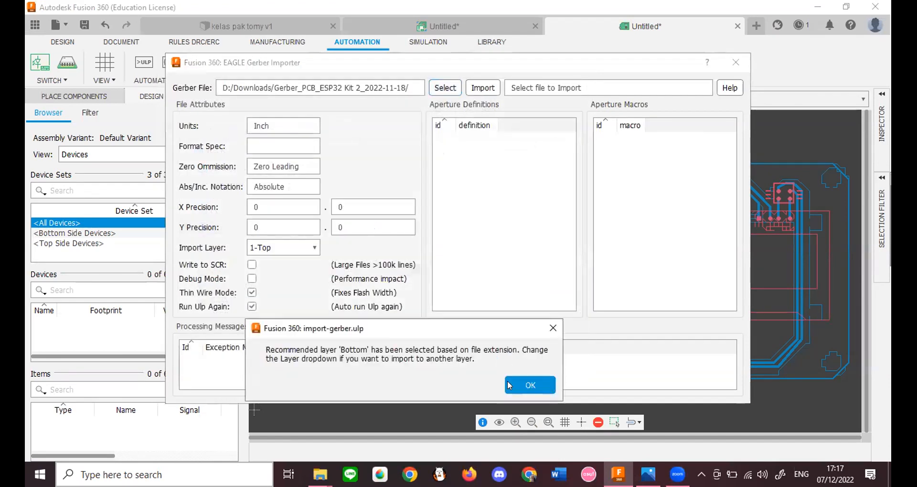
left_click(509, 384)
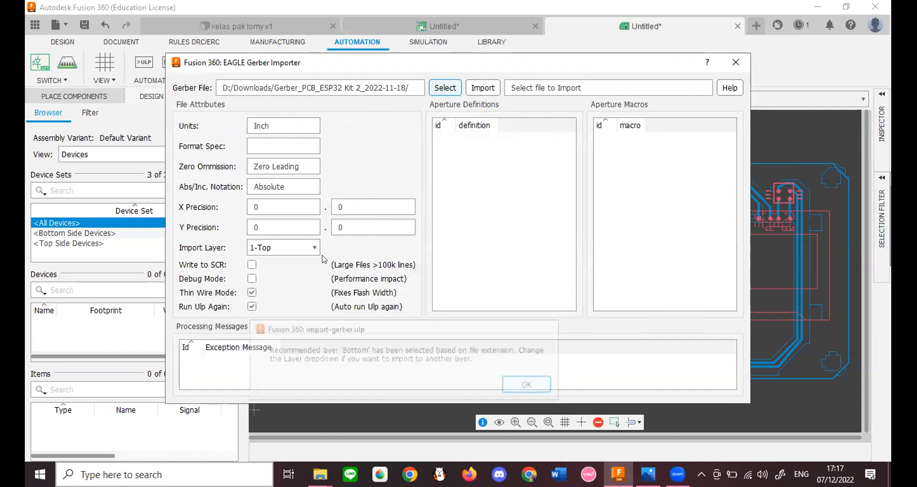
left_click(301, 247)
left_click(300, 260)
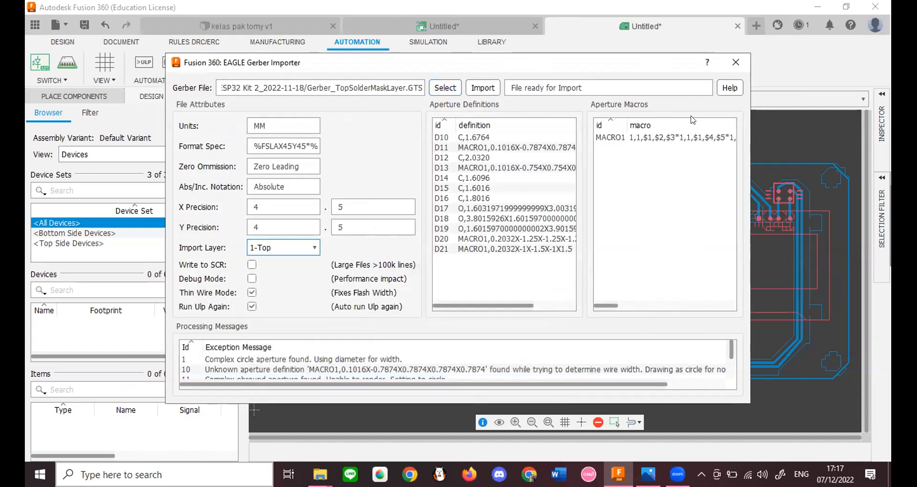
left_click(482, 88)
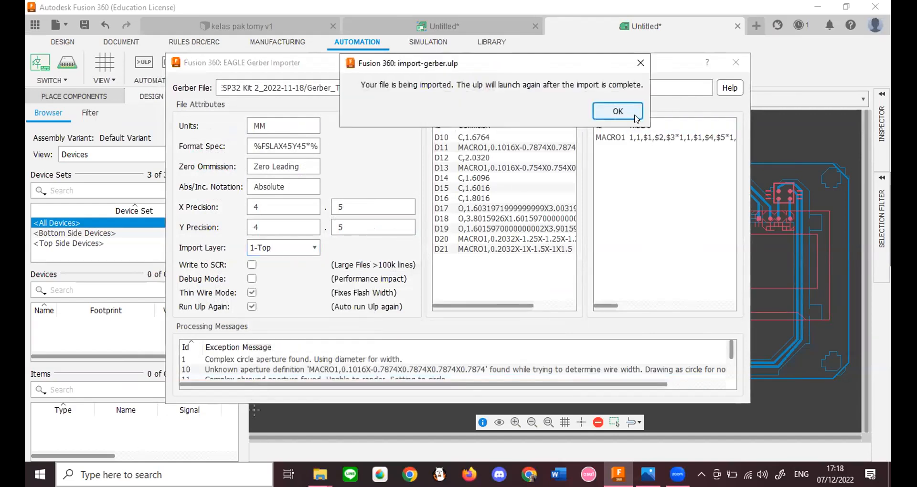
left_click(628, 111)
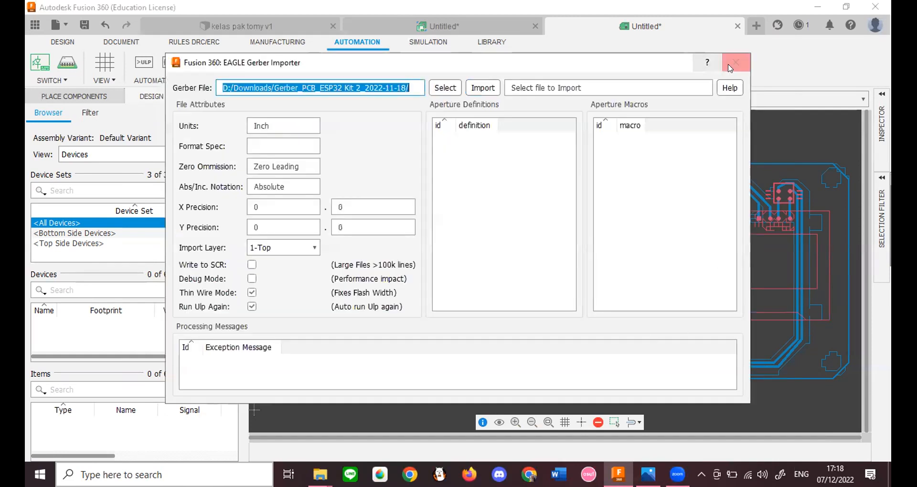
left_click(734, 63)
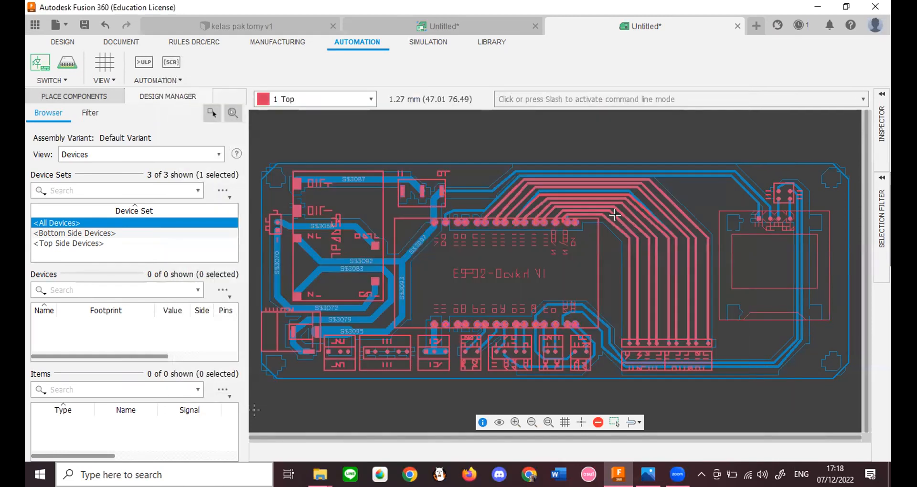
Step: Push the imported board to a 3D PCB using the Recommended preset
scroll(618, 215, "up", 2)
scroll(626, 214, "down", 3)
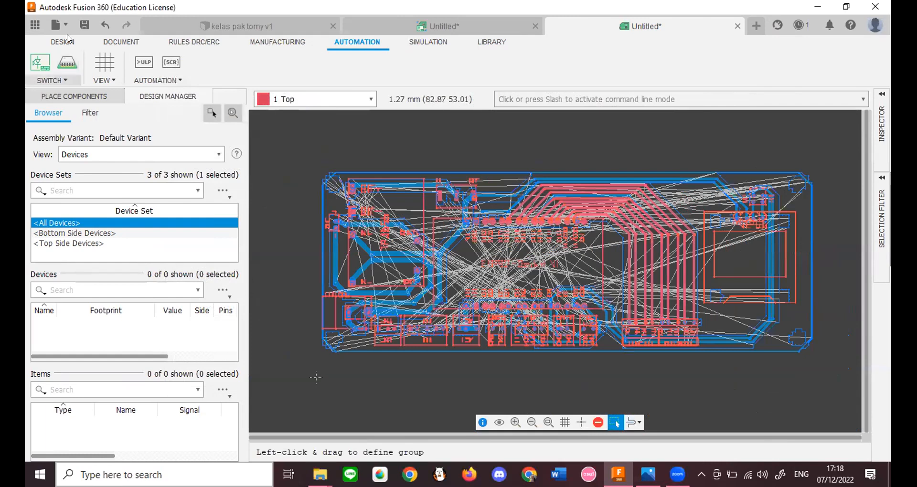
left_click(52, 81)
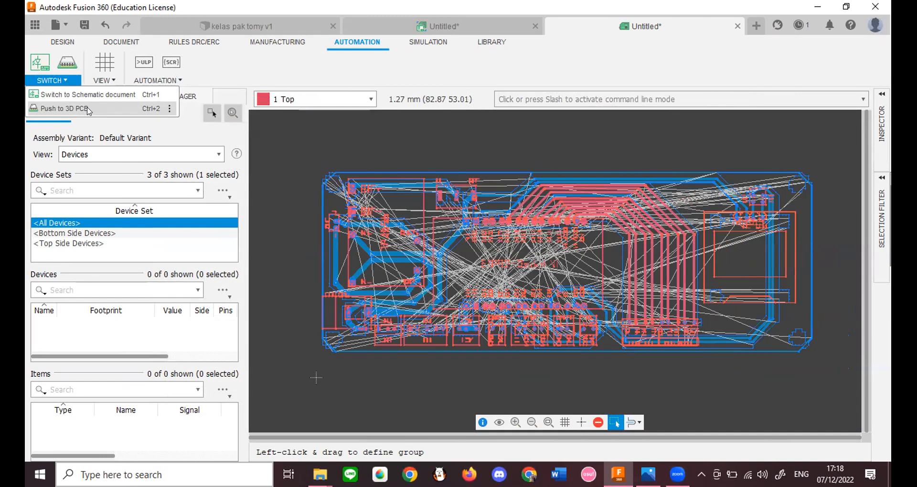
left_click(72, 109)
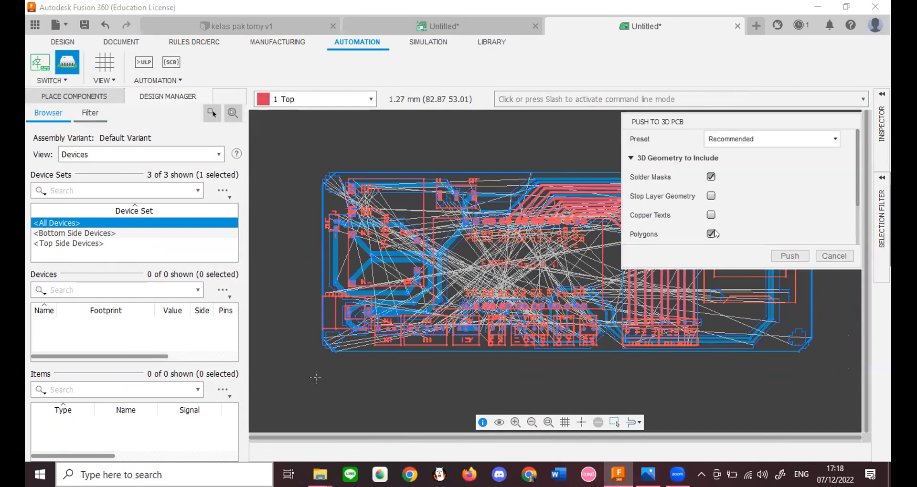
left_click(790, 257)
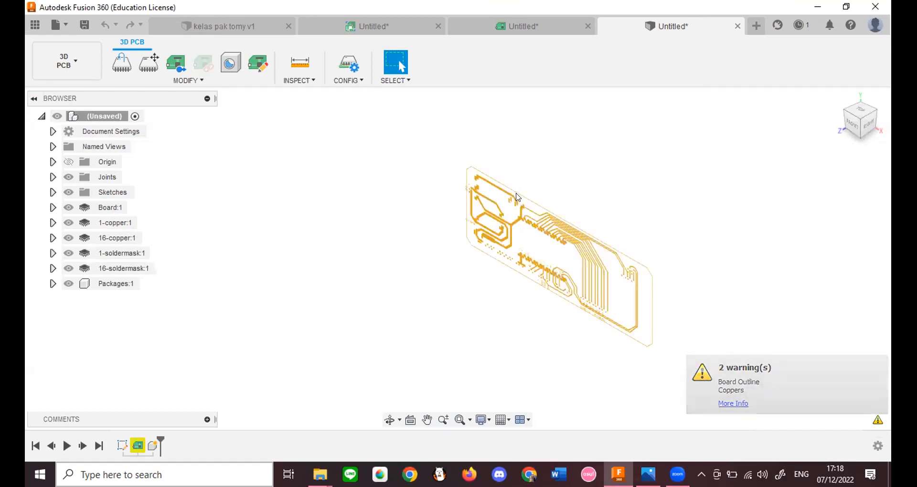
Step: Examine the traces, pads and board outline of the 3D PCB from several sides
scroll(509, 233, "up", 5)
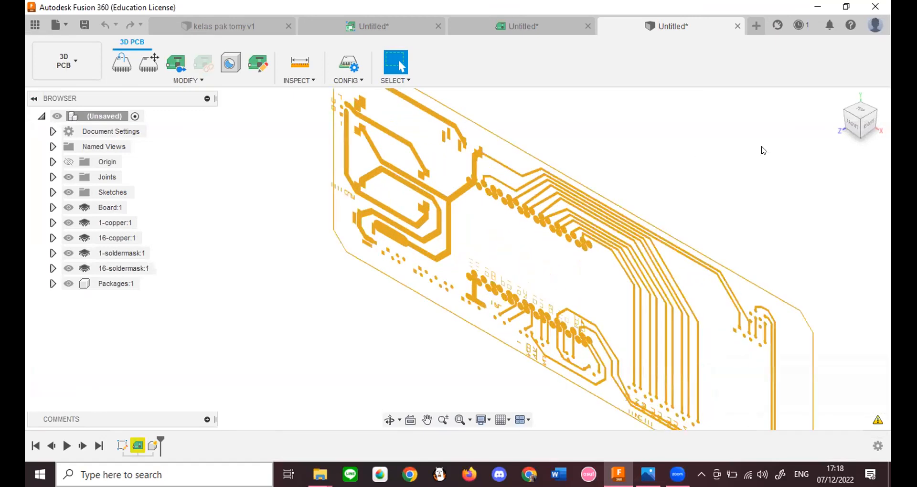
scroll(824, 133, "up", 3)
middle_click_drag(824, 133, 824, 133, "shift")
left_click_drag(824, 134, 868, 130)
middle_click_drag(458, 259, 329, 148, "shift")
left_click(865, 115)
left_click(864, 115)
middle_click_drag(694, 164, 669, 338)
scroll(669, 337, "up", 3)
scroll(530, 318, "down", 6)
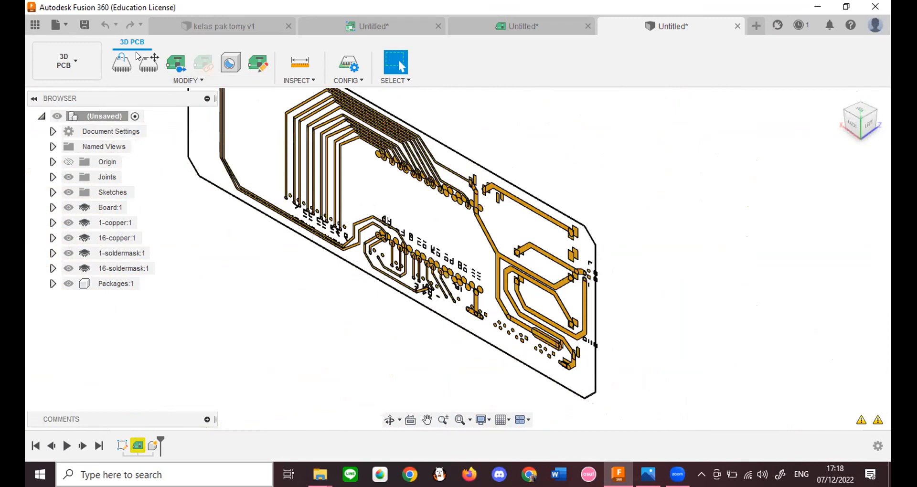
Step: Save the 3D PCB as PCBtest3 in My First Project
key("ctrl+s")
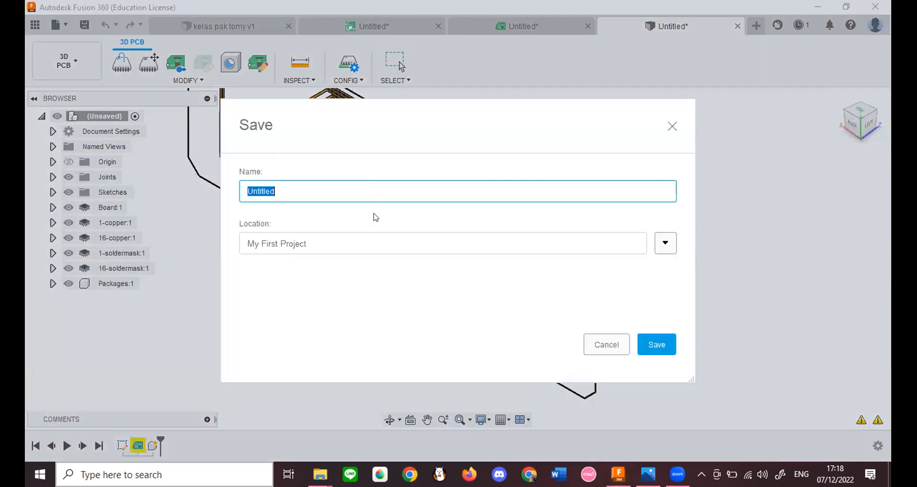
type("PCBtest3")
key("Return")
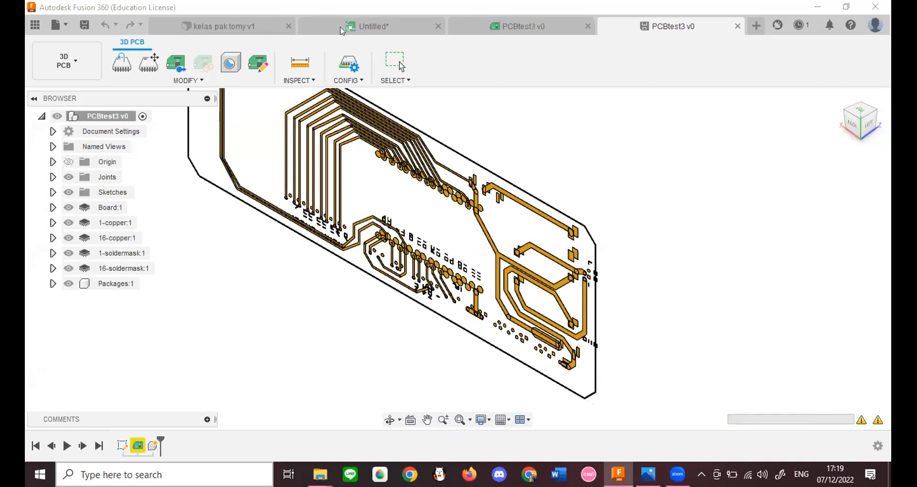
Step: Close the PCB documents and choose PCBtest3 from My First Project as the Insert Derive source for the enclosure design
left_click(437, 25)
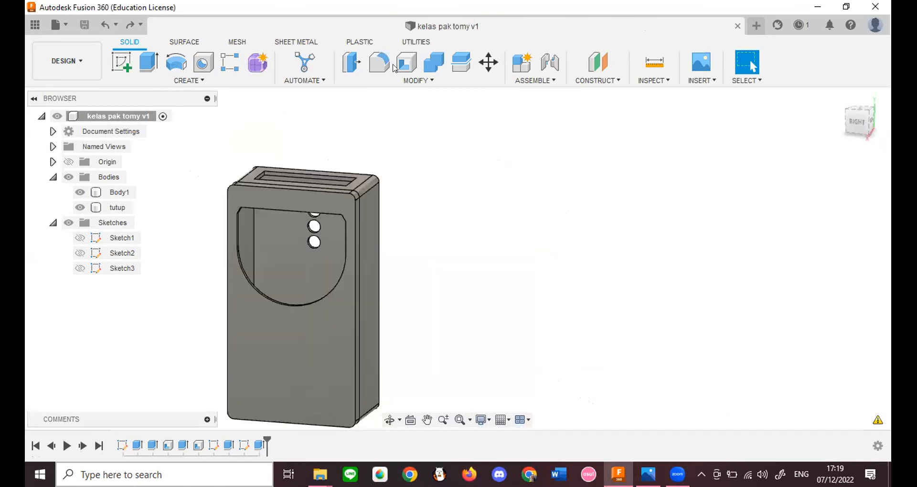
left_click(690, 82)
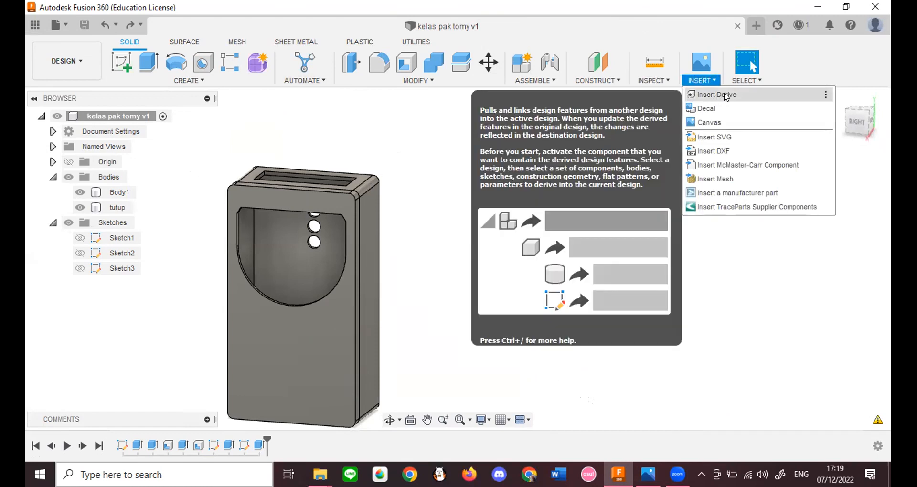
left_click(725, 95)
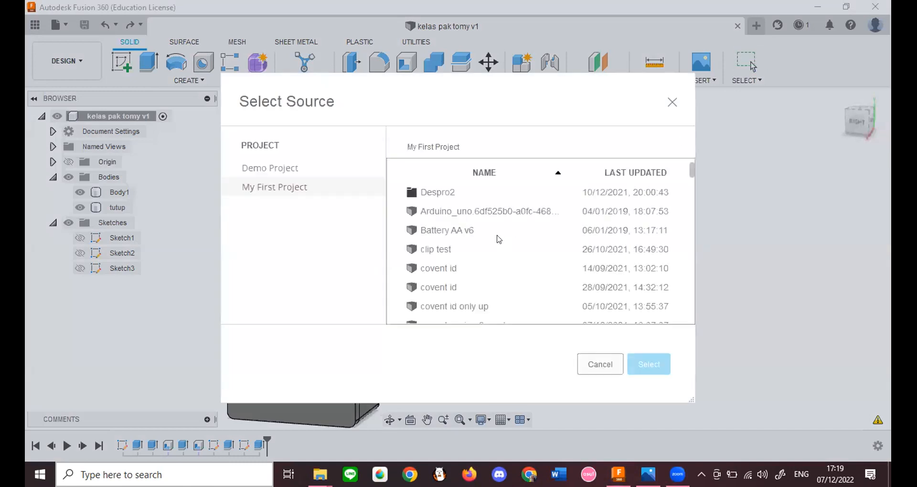
scroll(499, 238, "down", 10)
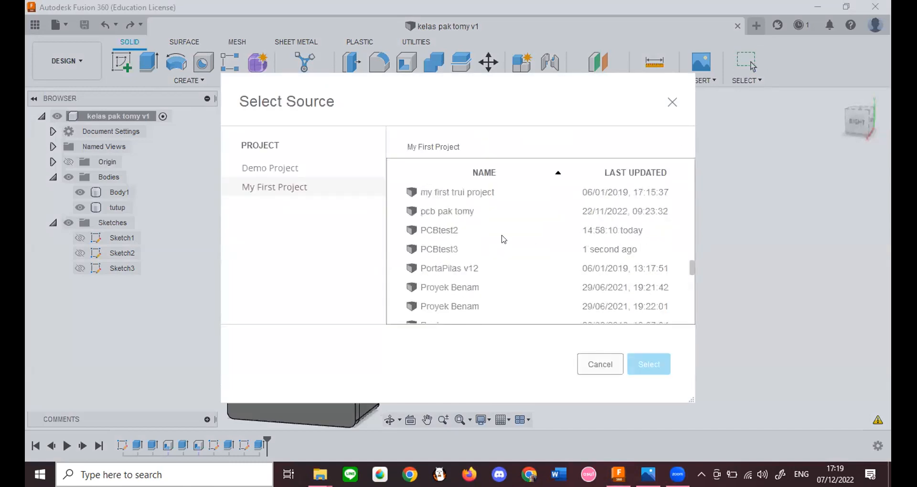
left_click(463, 250)
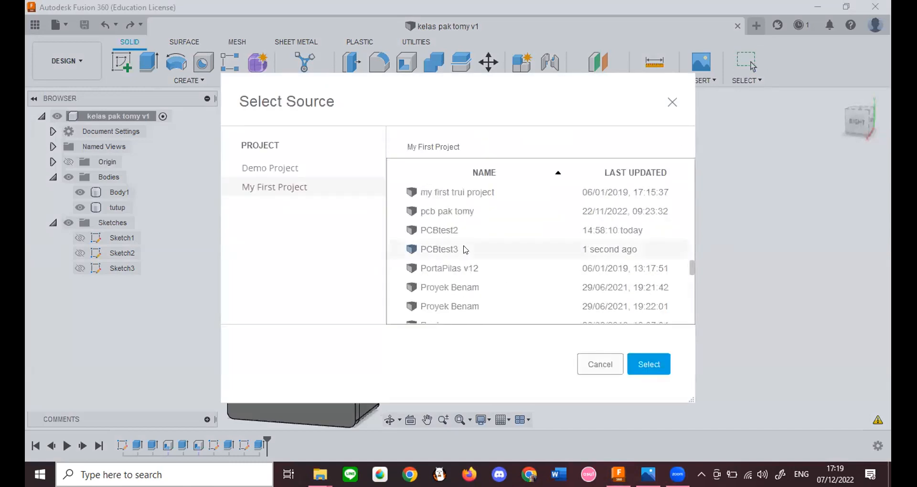
left_click(647, 364)
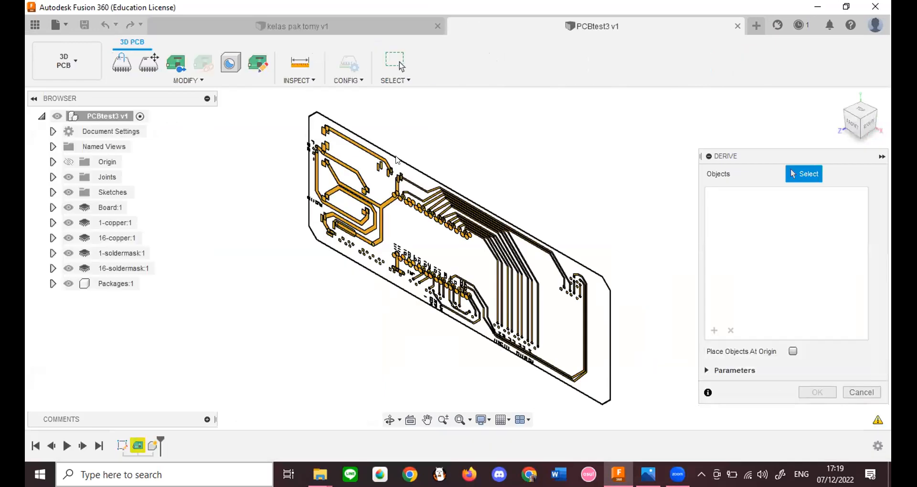
Step: Select the whole displayed PCB and derive its copper bodies and outline sketch into the enclosure design
scroll(313, 176, "down", 2)
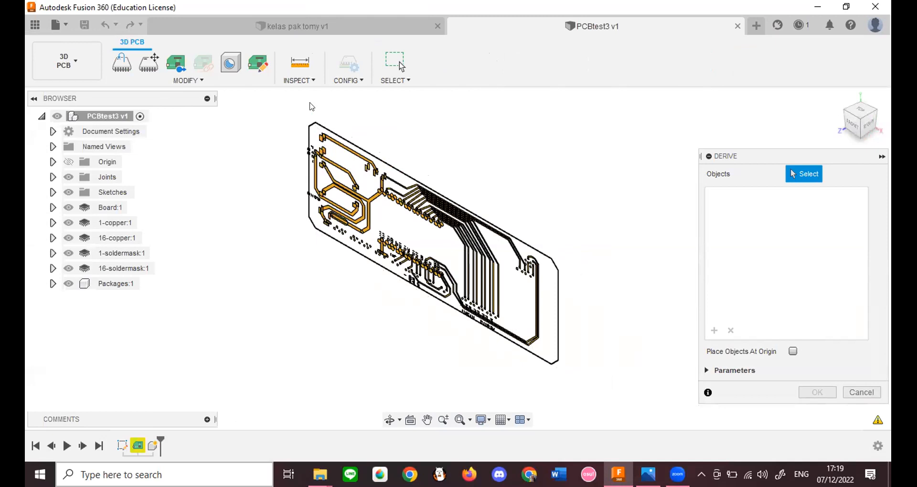
mouse_move(282, 100)
left_mouse_down()
mouse_move(559, 317)
mouse_move(643, 401)
mouse_move(614, 370)
mouse_move(618, 380)
left_mouse_up()
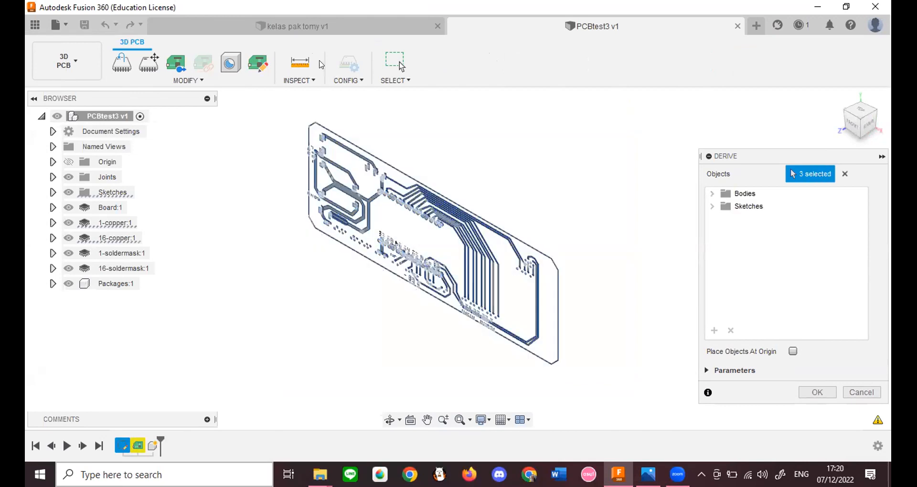
left_click(828, 395)
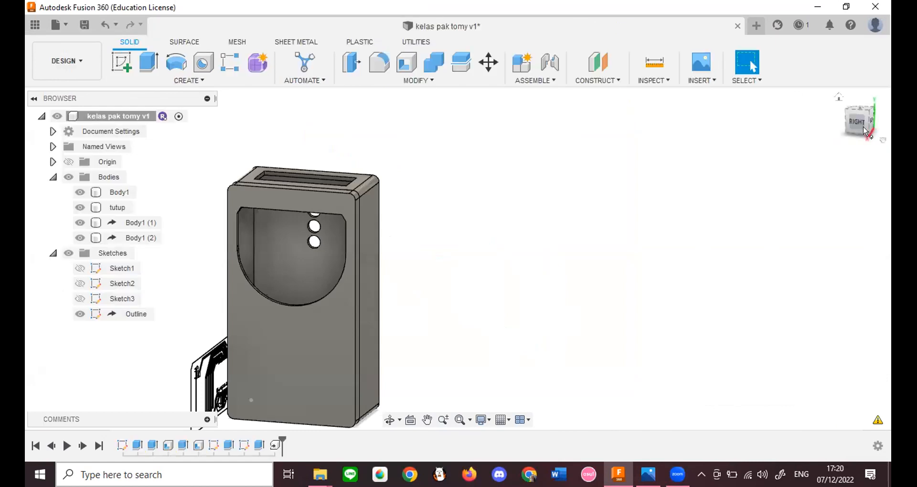
Step: Hide the derived Outline sketch in the enclosure design
middle_click_drag(308, 298, 243, 300, "shift")
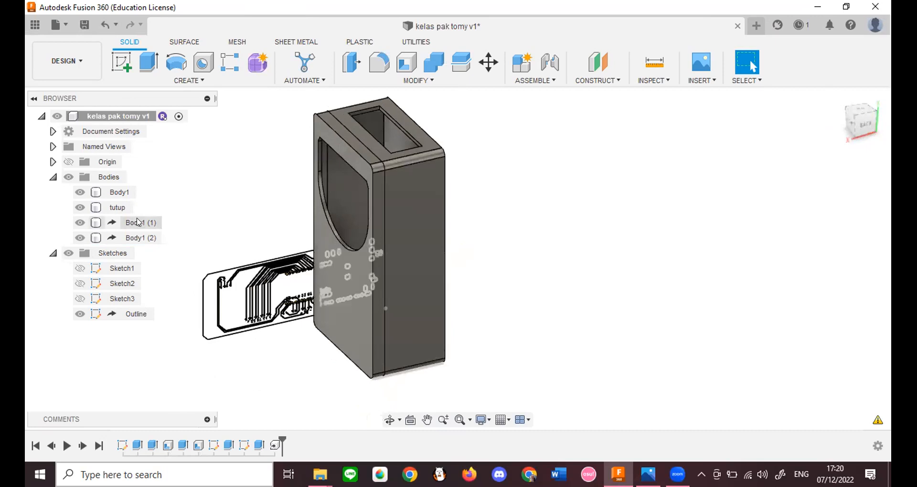
mouse_move(456, 258)
middle_mouse_down("shift")
mouse_move(506, 360)
mouse_move(587, 325)
mouse_move(607, 363)
mouse_move(668, 353)
mouse_move(697, 267)
mouse_move(685, 305)
middle_mouse_up("shift")
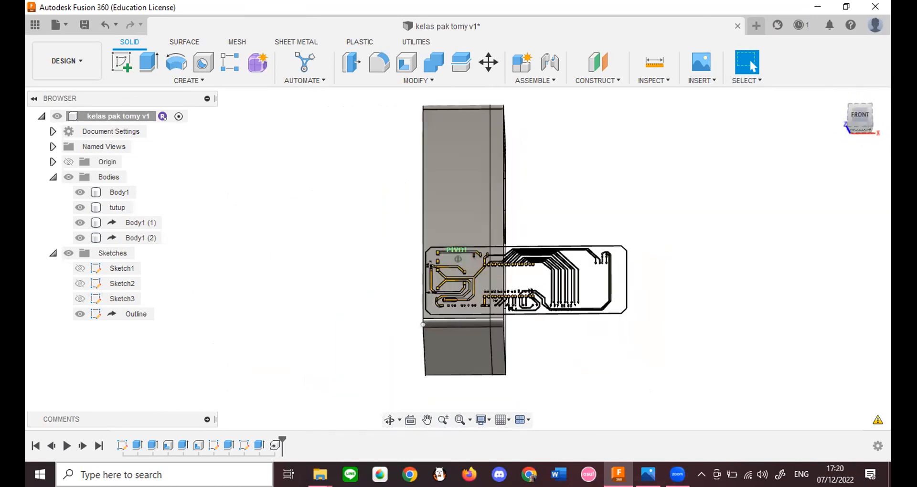
left_click(138, 223)
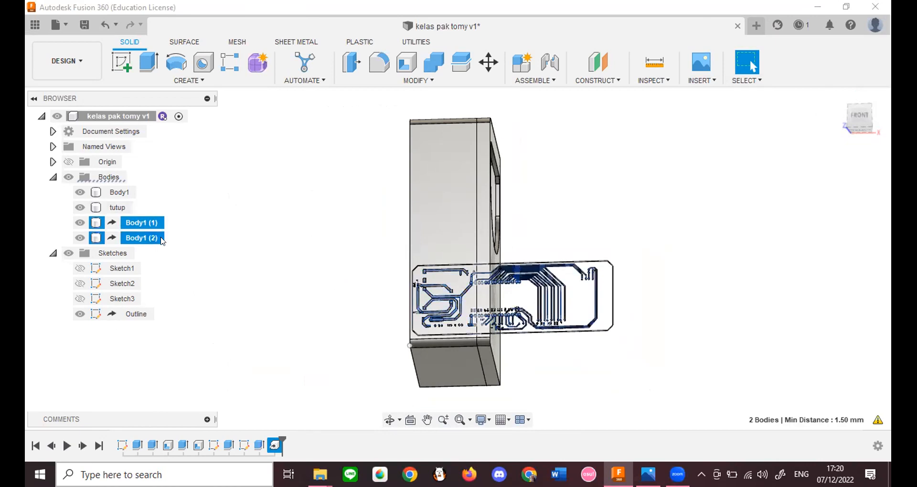
left_click(142, 313)
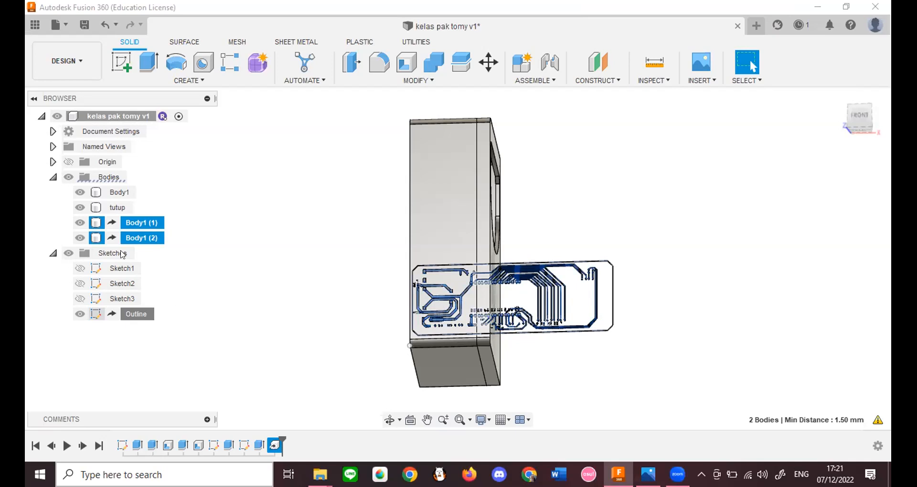
scroll(745, 229, "down", 1)
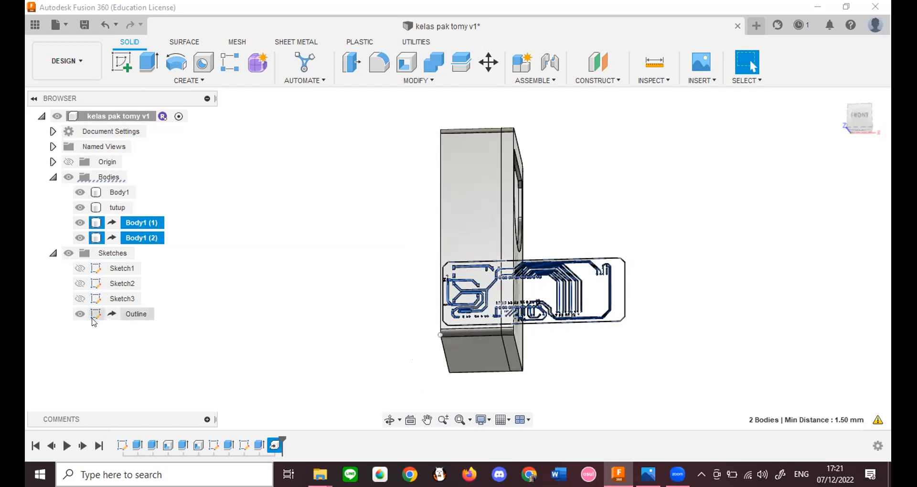
left_click(78, 314)
left_click(697, 190)
Step: Start a Move/Copy of the derived bodies Body1 (1) and Body1 (2) and rotate them 90 degrees about Z to stand upright
left_click(147, 238)
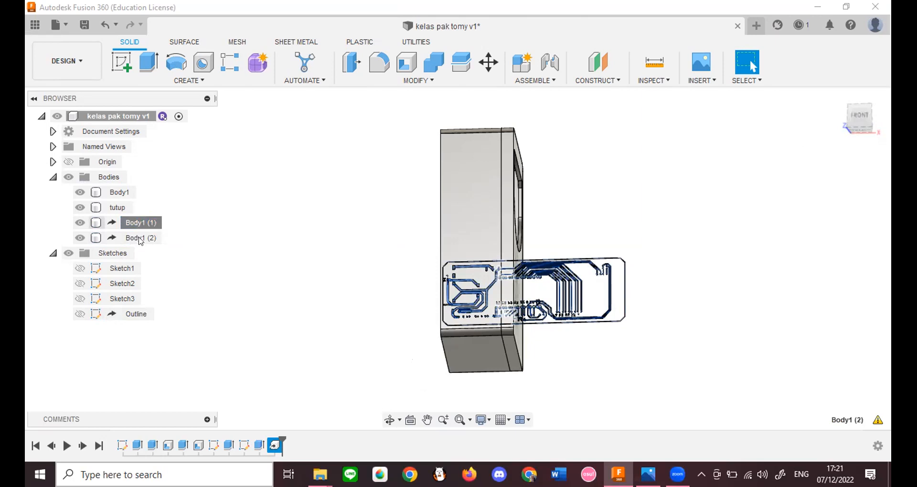
left_click(146, 229, "ctrl")
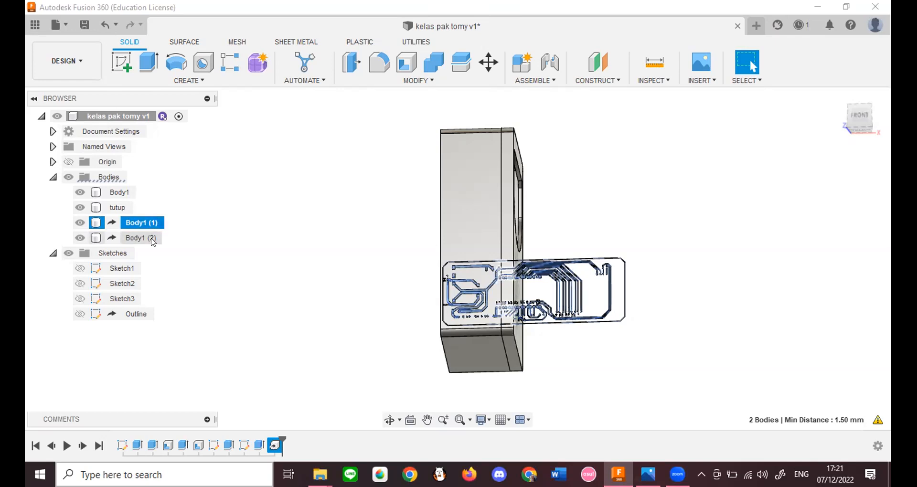
left_click(151, 238)
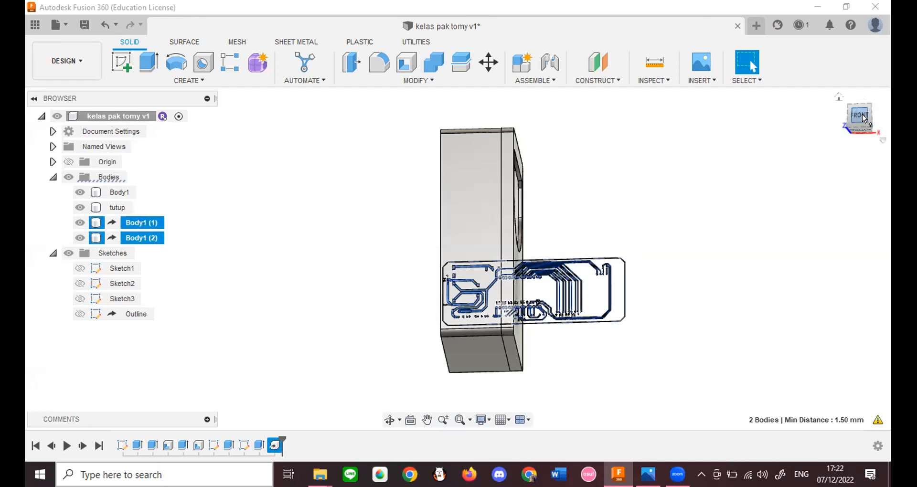
left_click(492, 66)
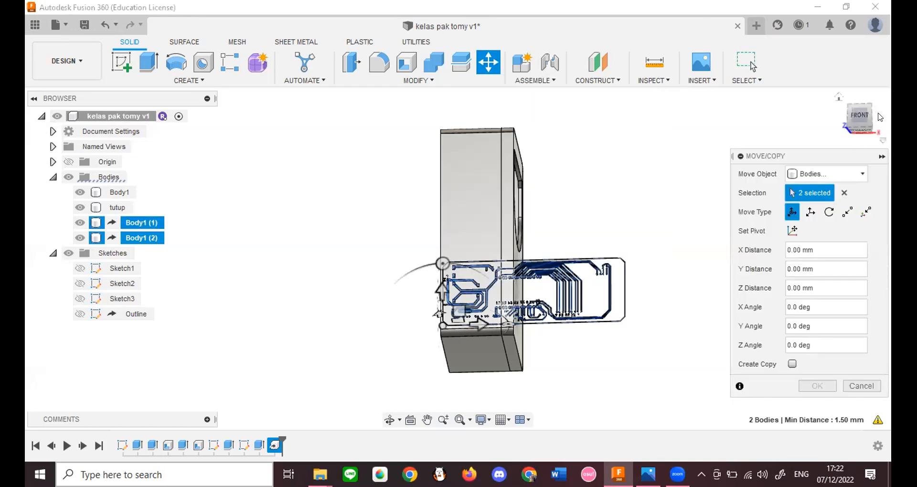
left_click(856, 119)
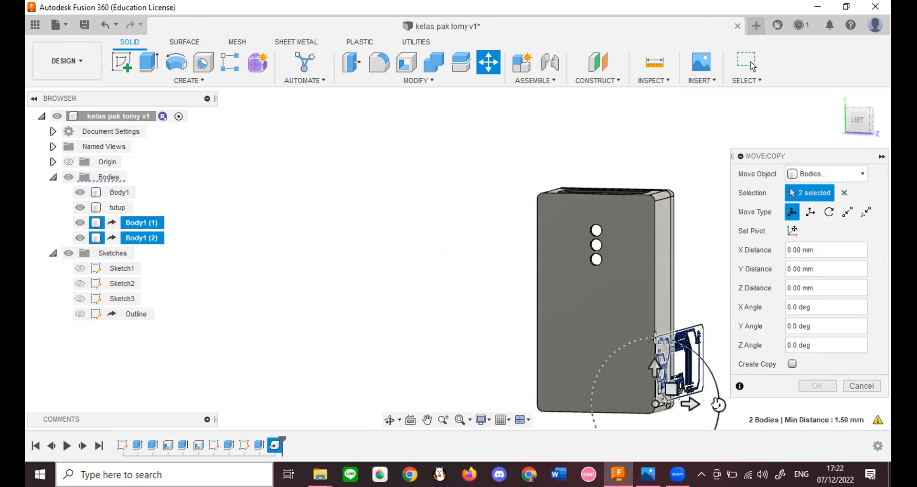
left_click(713, 386)
left_click_drag(713, 386, 717, 406)
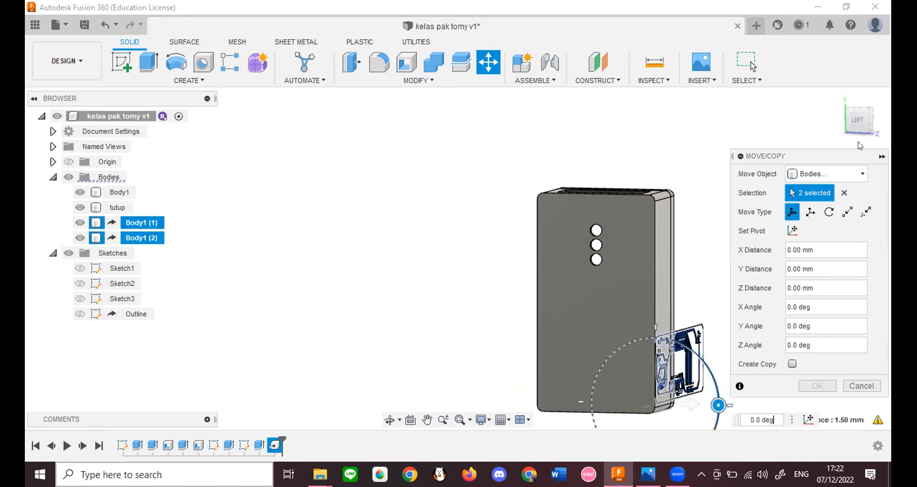
middle_click_drag(613, 222, 453, 196)
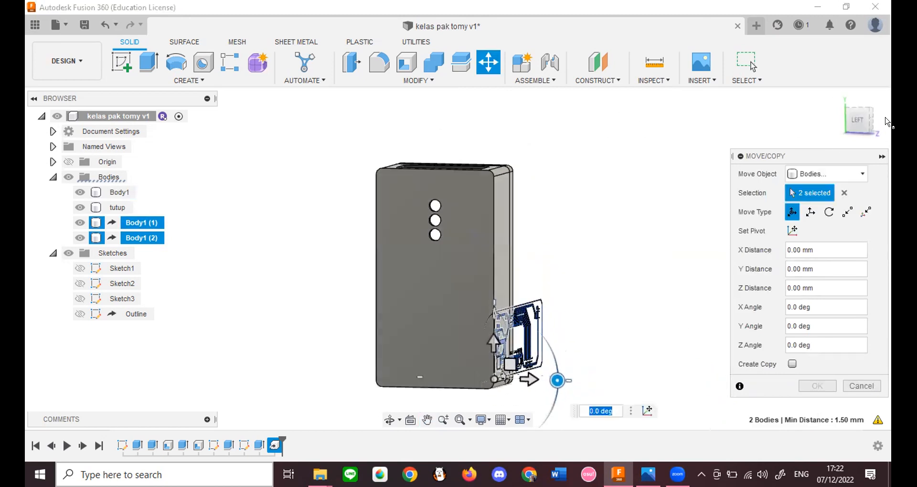
mouse_move(869, 123)
left_mouse_down()
mouse_move(839, 126)
mouse_move(844, 145)
left_mouse_up()
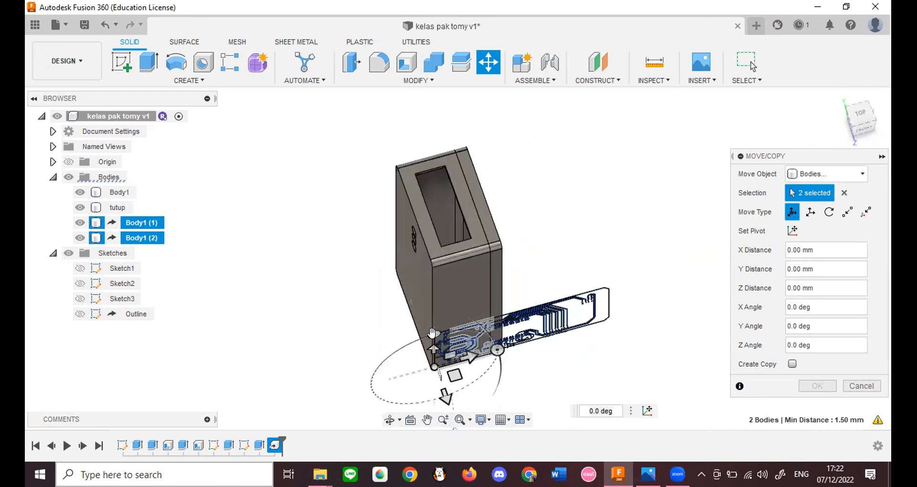
left_click_drag(432, 333, 499, 378)
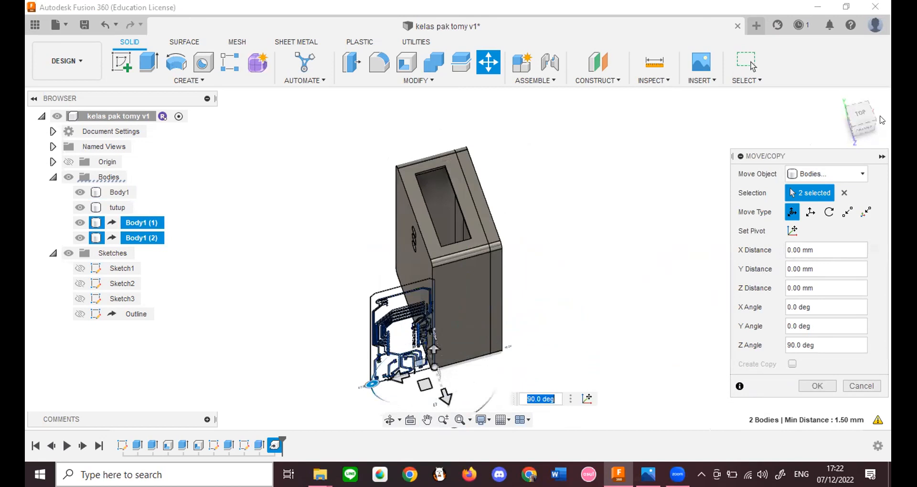
Step: Rotate the two upright PCB bodies by -90 degrees about X so they lie parallel to the enclosure's large face
left_click_drag(862, 117, 870, 101)
middle_click_drag(626, 231, 661, 183)
left_click_drag(523, 372, 439, 364)
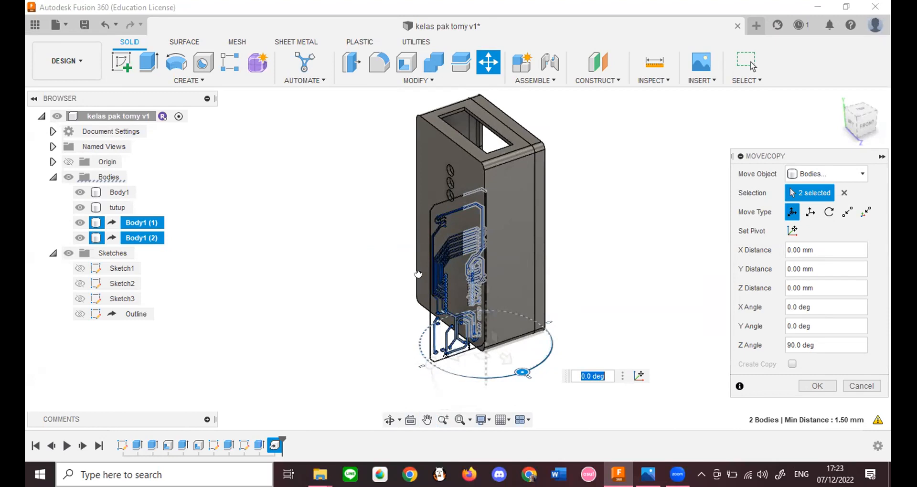
left_click_drag(419, 274, 453, 308)
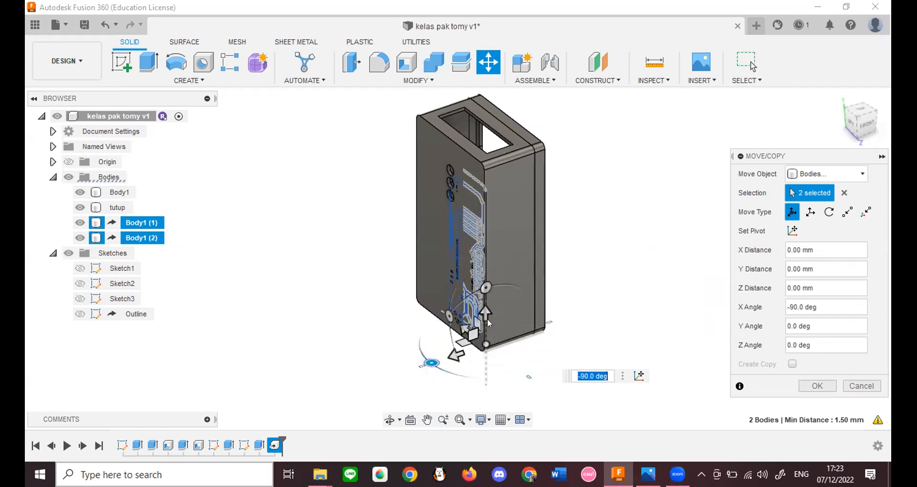
Step: Shift the two PCB bodies 20 mm along Z away from the enclosure and complete the move
left_click(455, 354)
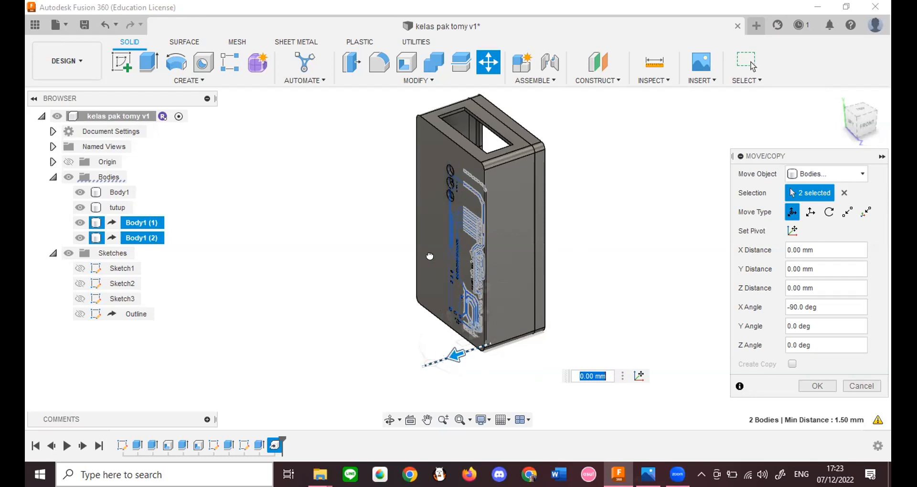
left_click_drag(430, 256, 431, 257)
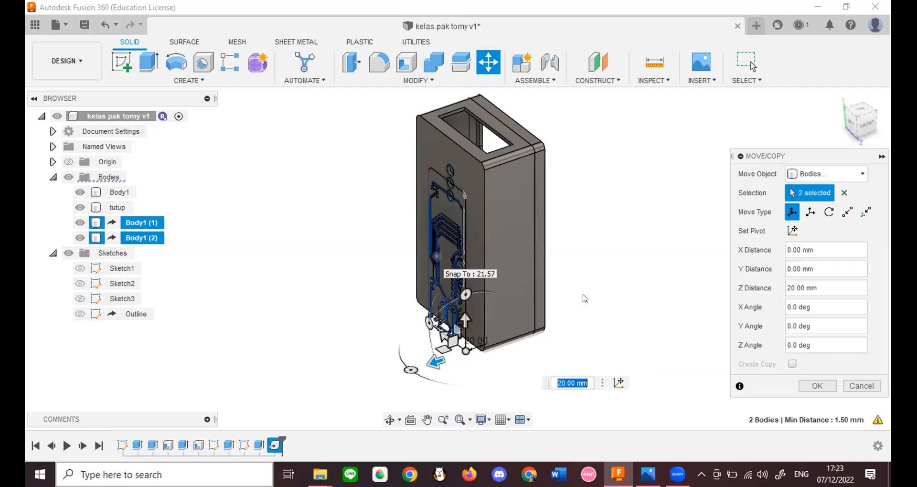
left_click(819, 385)
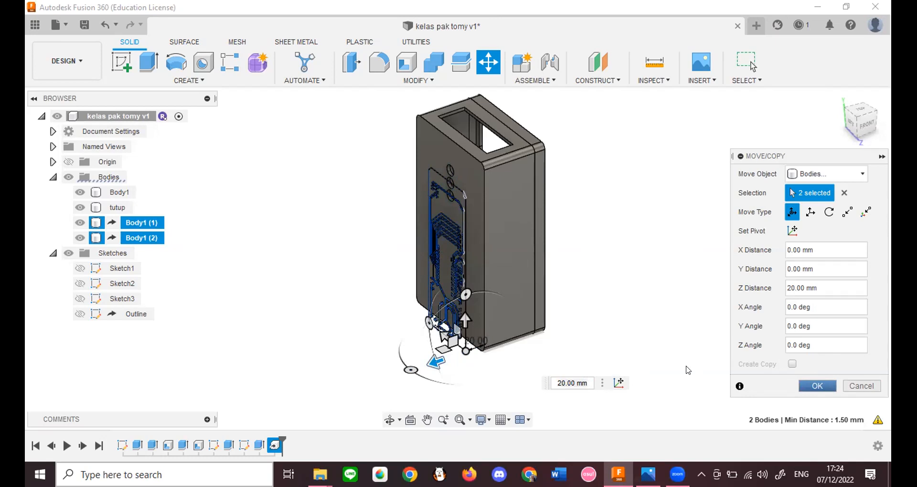
key("Return")
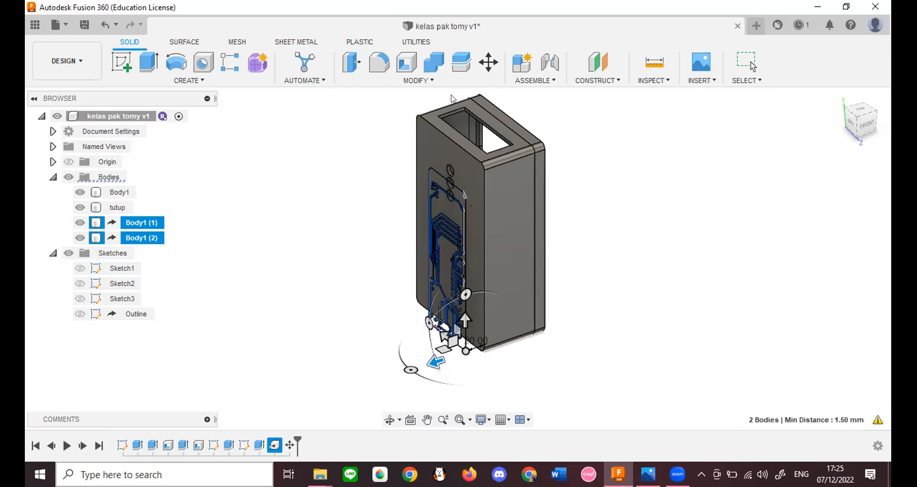
left_click(418, 80)
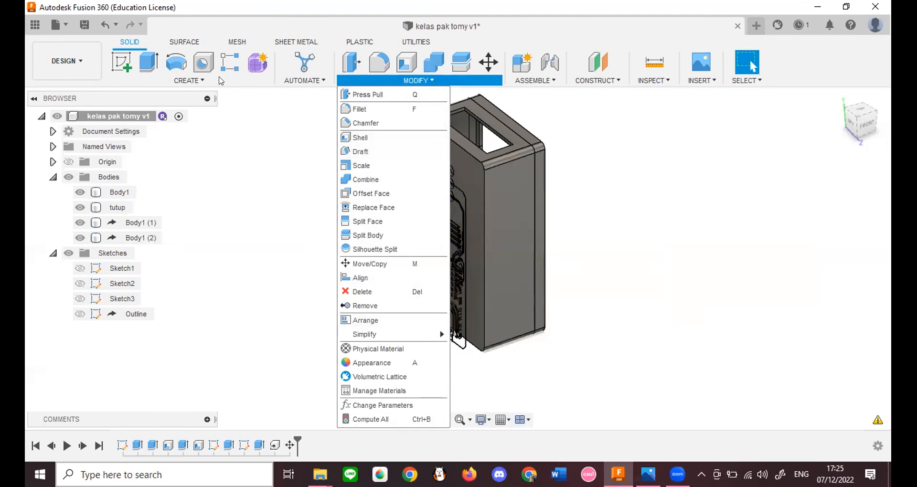
left_click(220, 80)
left_click(191, 80)
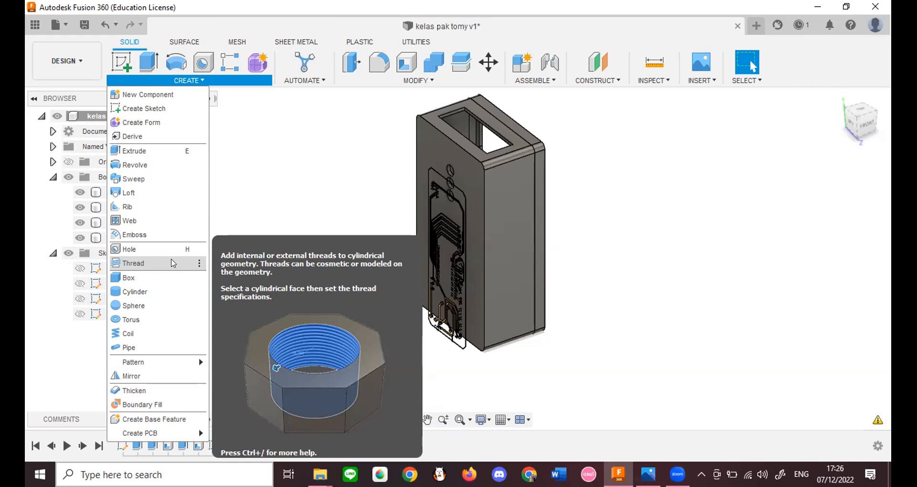
left_click(307, 130)
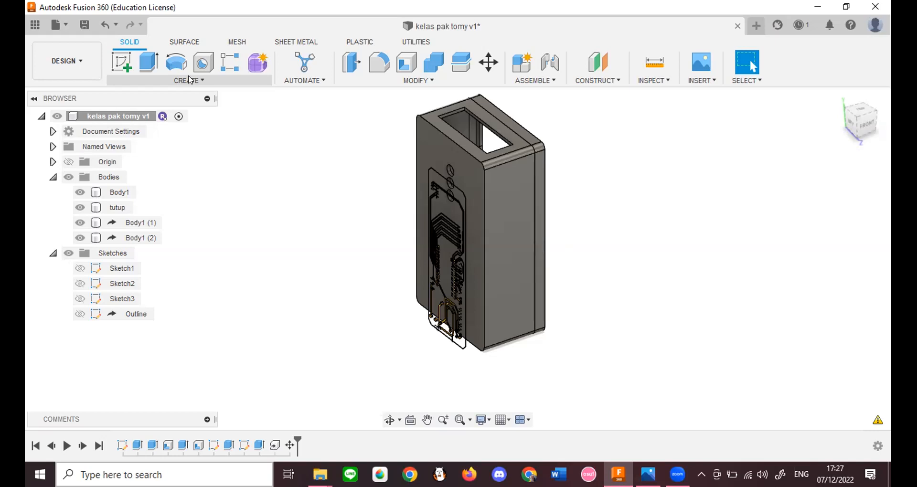
left_click(190, 80)
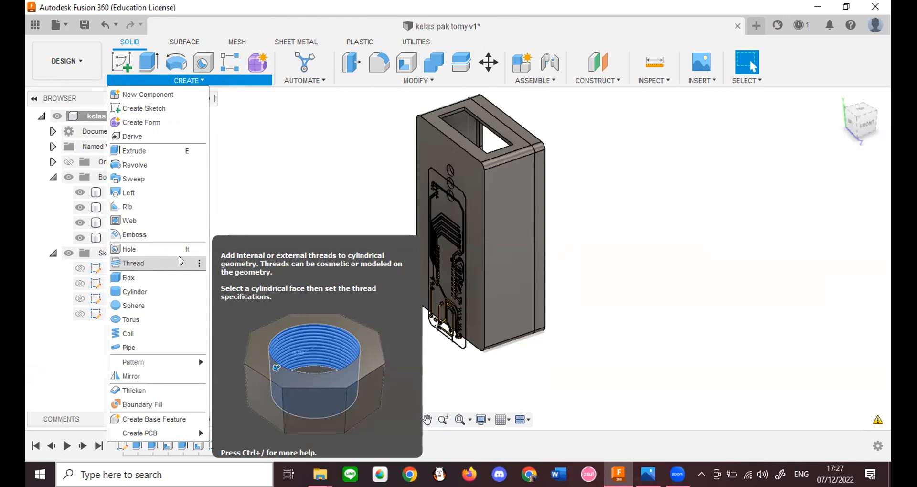
left_click(312, 169)
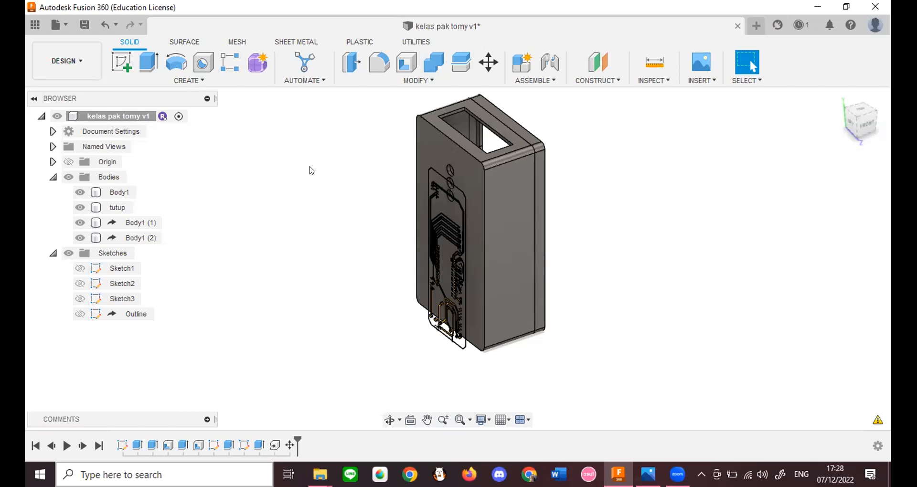
scroll(487, 151, "down", 2)
left_click(466, 207)
scroll(465, 204, "up", 3)
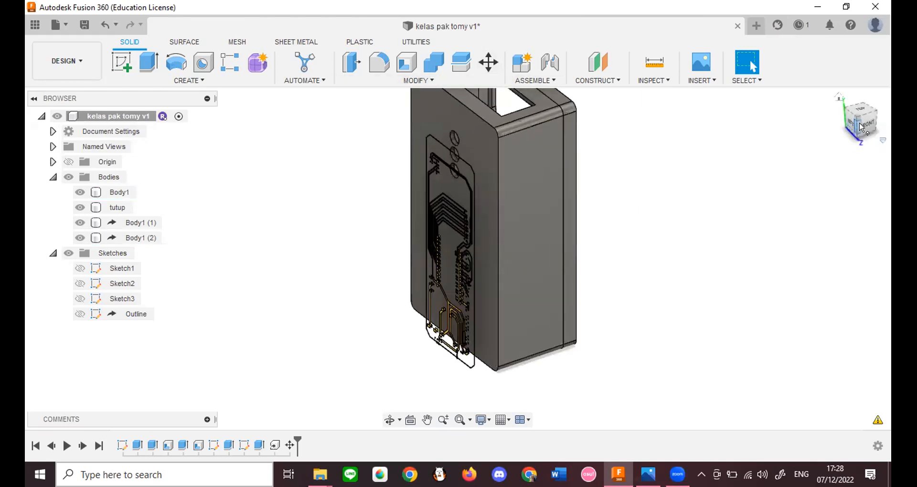
Step: Inspect the enclosure and the PCB bodies beside it from several sides, checking the case against the reference drawing model fusion kelas pak tomy.png
mouse_move(862, 126)
middle_mouse_down("shift")
mouse_move(792, 221)
mouse_move(835, 153)
mouse_move(653, 117)
mouse_move(545, 130)
mouse_move(783, 189)
mouse_move(711, 240)
mouse_move(655, 316)
middle_mouse_up("shift")
scroll(776, 192, "down", 3)
scroll(627, 171, "up", 3)
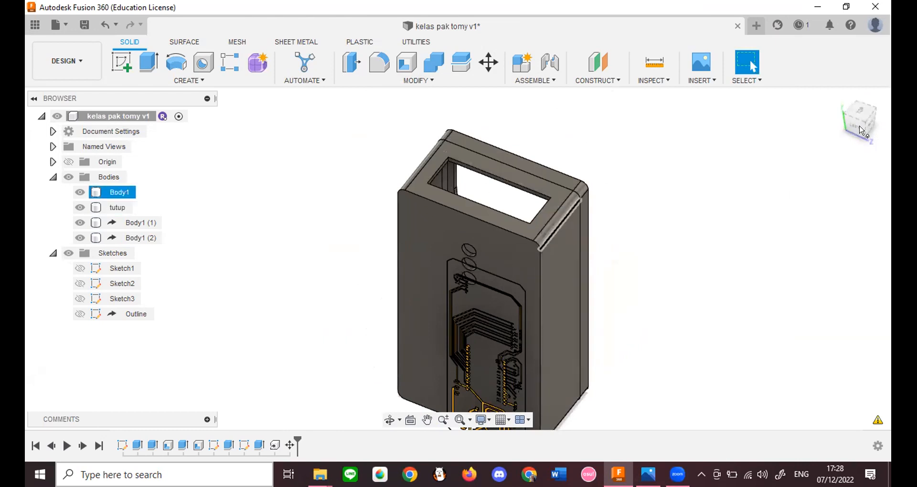
mouse_move(482, 248)
middle_mouse_down("shift")
mouse_move(456, 188)
mouse_move(477, 194)
middle_mouse_up("shift")
left_click_drag(854, 140, 856, 142)
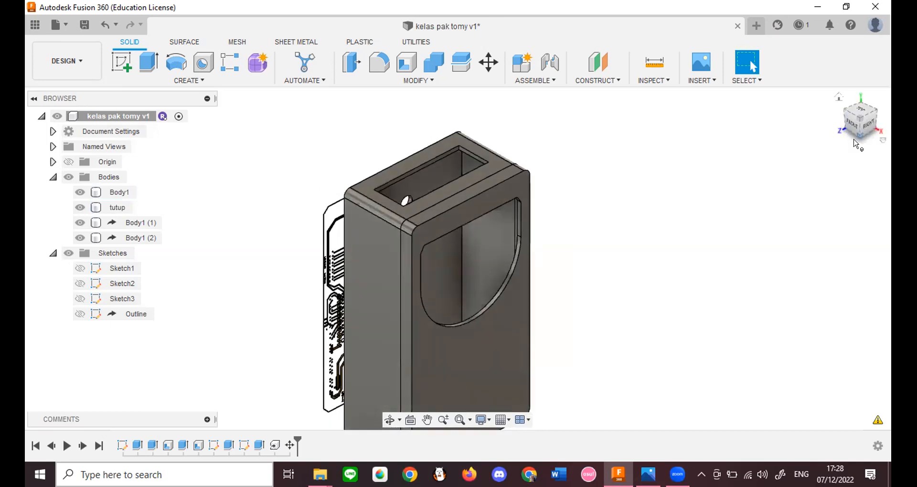
key("alt+Tab")
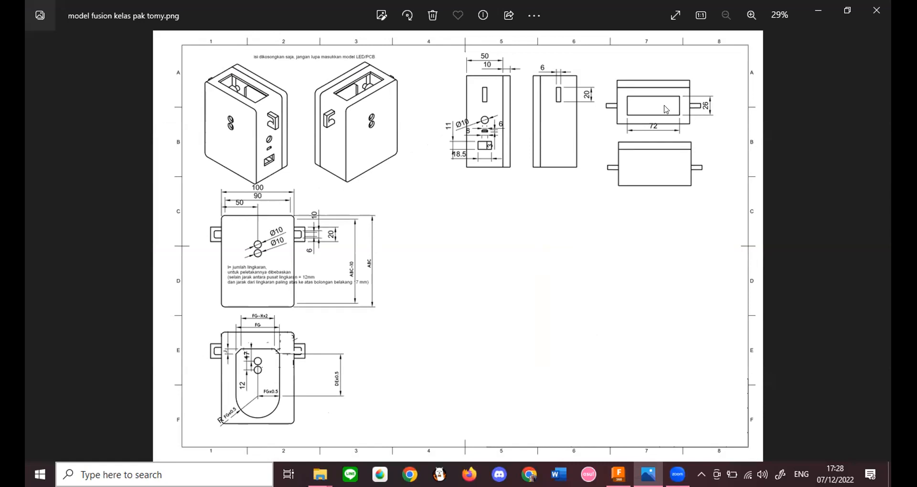
key("alt+Tab")
left_click_drag(854, 119, 865, 127)
left_click(493, 187)
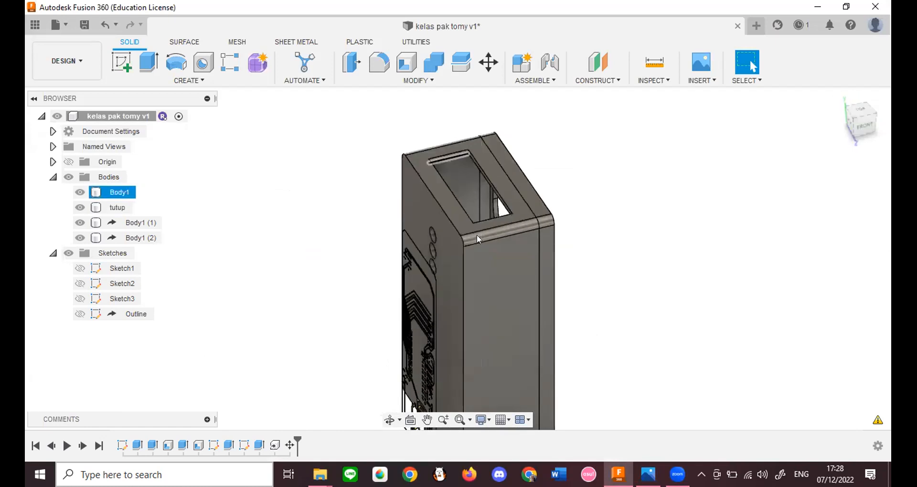
left_click(416, 270)
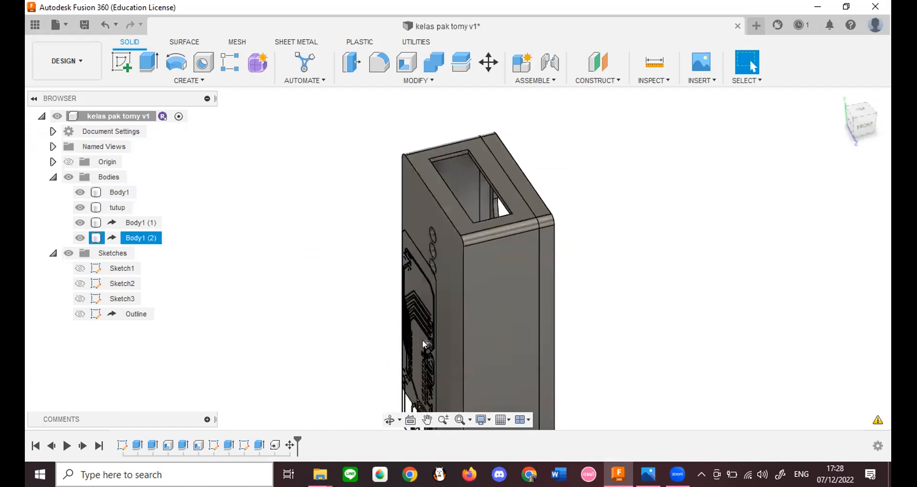
left_click(423, 255)
left_click(669, 211)
scroll(668, 211, "down", 3)
scroll(668, 210, "up", 4)
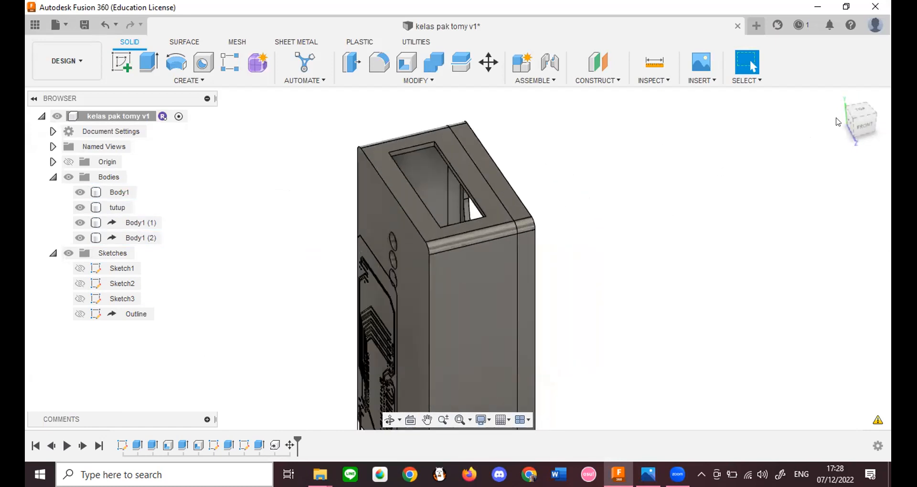
left_click_drag(845, 122, 848, 121)
Step: Switch to the reference drawing in Photos and examine the dimensioned front and back views of the case
key("alt+Tab")
key("alt+Tab")
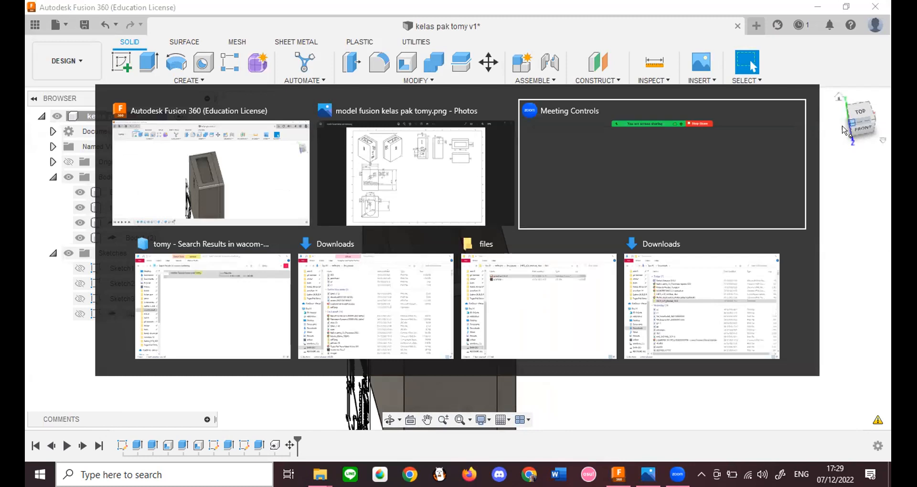
scroll(374, 219, "up", 2)
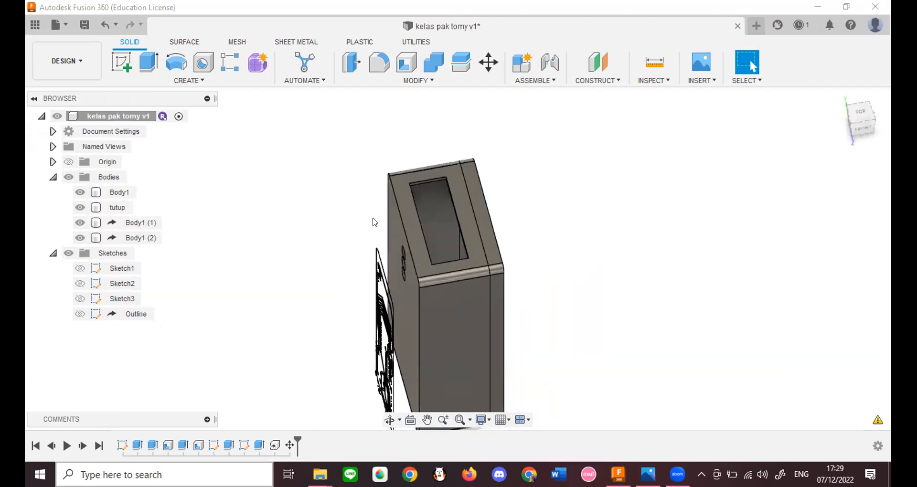
left_click_drag(861, 121, 861, 120)
key("alt+Tab")
key("Tab")
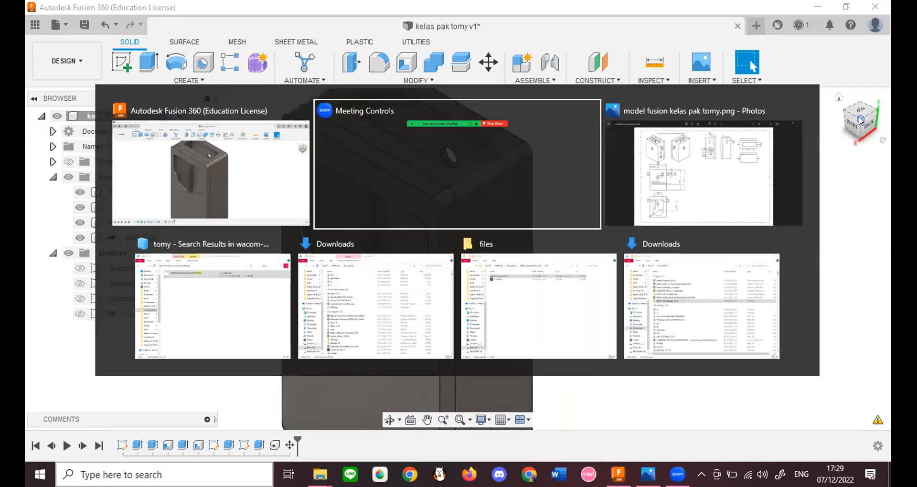
scroll(283, 386, "up", 3)
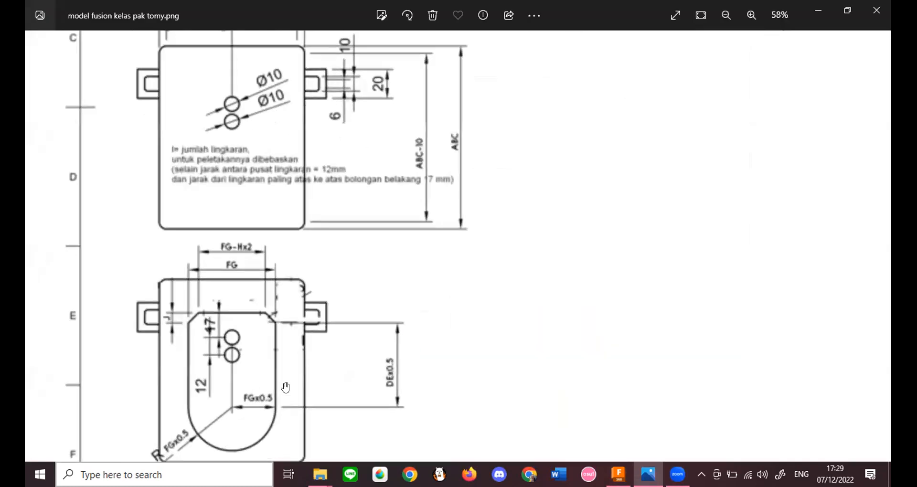
left_click_drag(496, 280, 335, 456)
left_click_drag(639, 142, 540, 286)
left_click_drag(624, 209, 599, 199)
scroll(600, 199, "down", 3)
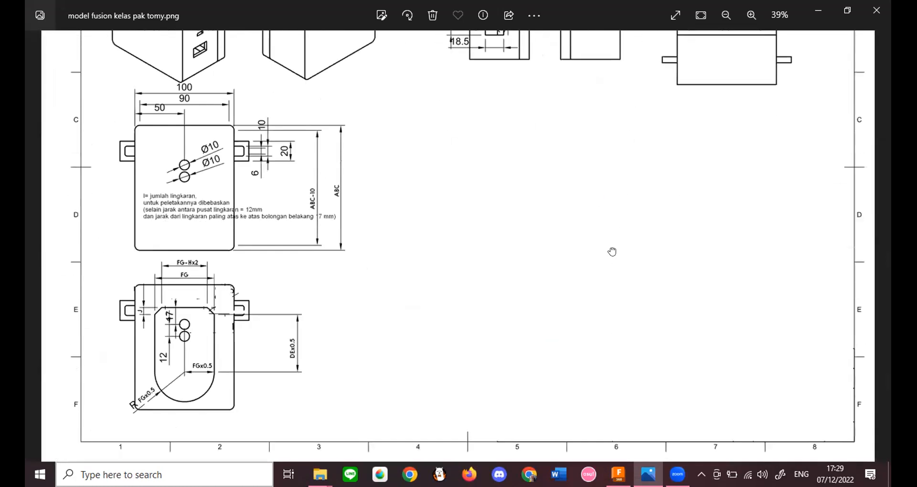
scroll(613, 348, "down", 2)
key("alt+Tab")
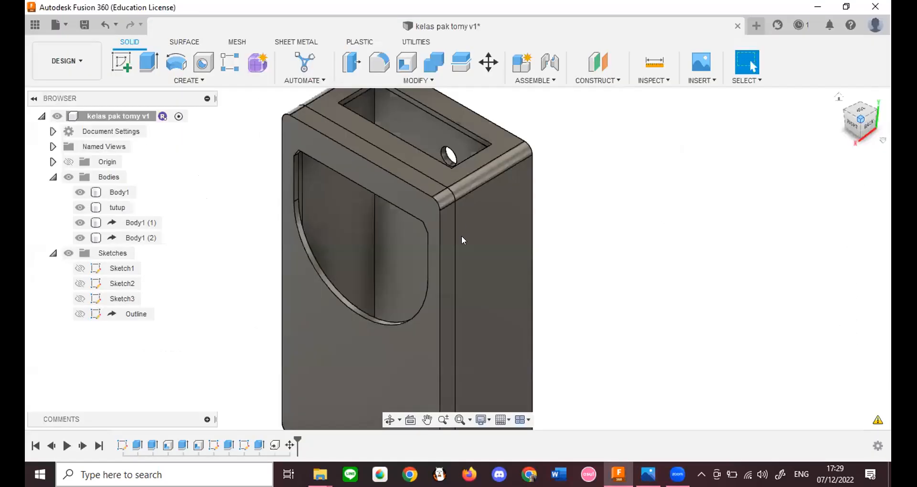
Step: Return to Fusion 360 and inspect the enclosure's upper opening, rounded window and PCB placement, comparing them with the drawing
scroll(463, 229, "down", 3)
scroll(342, 172, "up", 3)
mouse_move(853, 114)
left_mouse_down()
mouse_move(887, 118)
mouse_move(888, 138)
mouse_move(888, 128)
mouse_move(846, 101)
left_mouse_up()
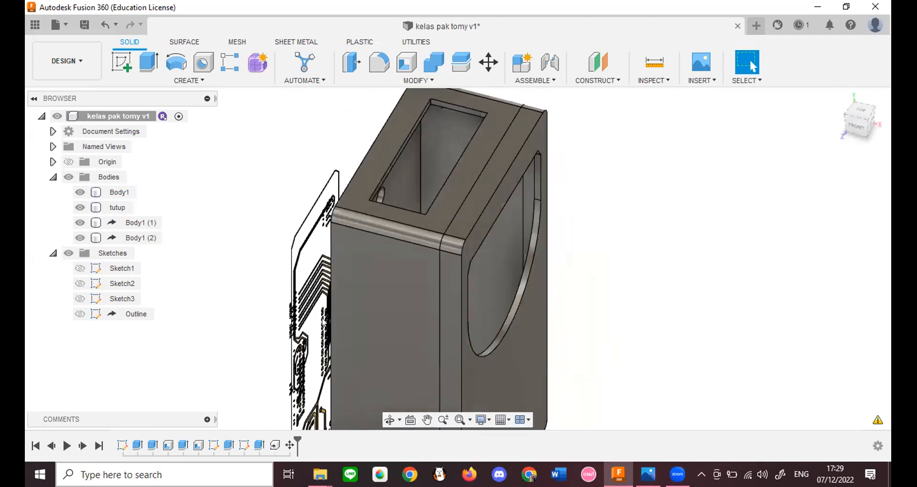
left_click(360, 265)
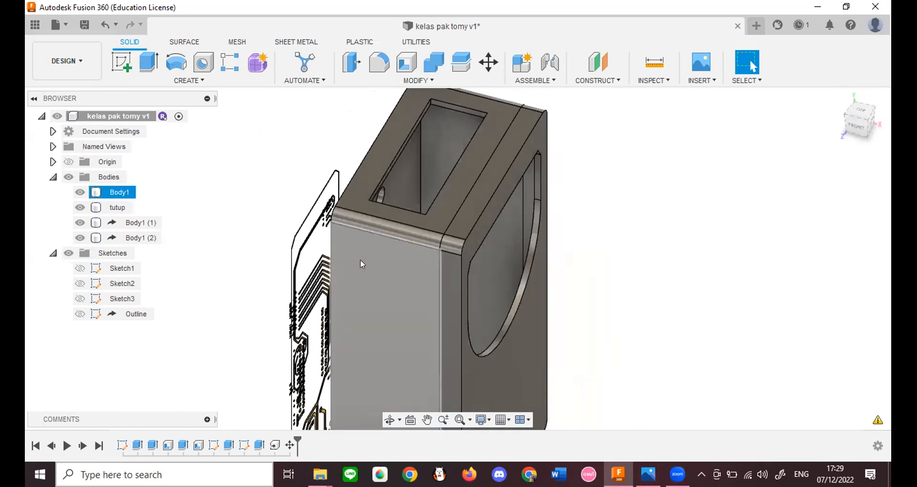
left_click(239, 230)
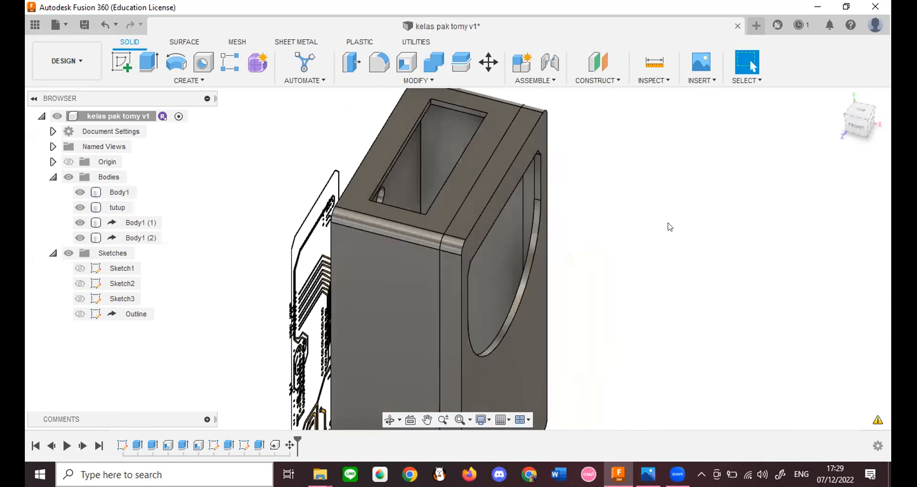
scroll(678, 224, "down", 3)
middle_click_drag(678, 224, 734, 174)
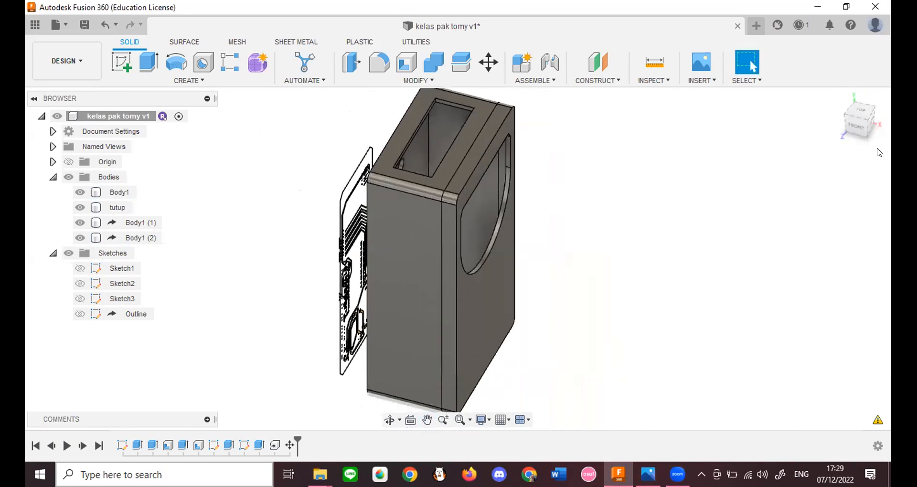
left_click_drag(861, 126, 884, 115)
left_click_drag(838, 139, 853, 129)
key("alt+Tab")
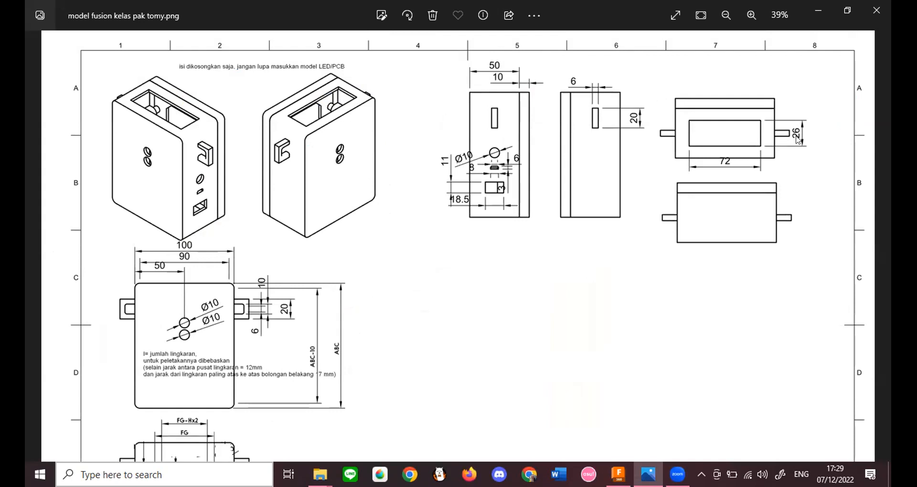
key("alt+Tab")
mouse_move(866, 116)
left_mouse_down()
mouse_move(827, 136)
mouse_move(766, 110)
mouse_move(759, 120)
mouse_move(704, 120)
mouse_move(692, 143)
left_mouse_up()
scroll(467, 135, "up", 3)
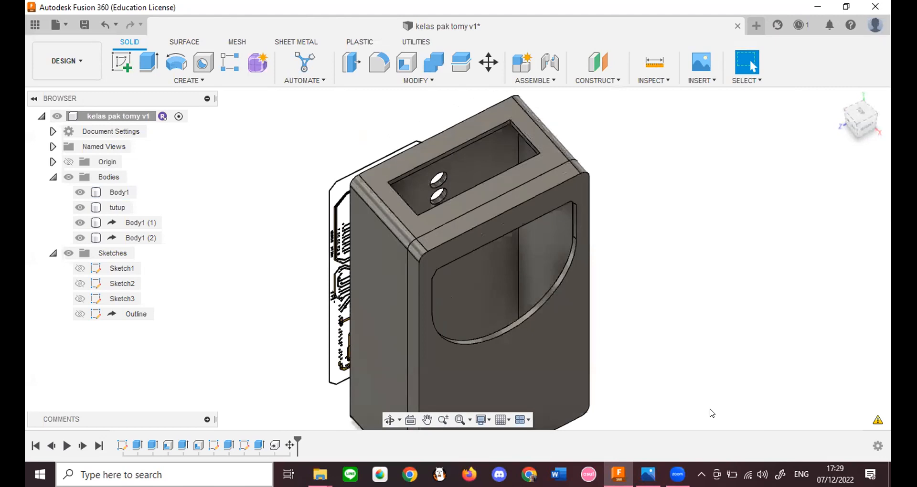
mouse_move(677, 474)
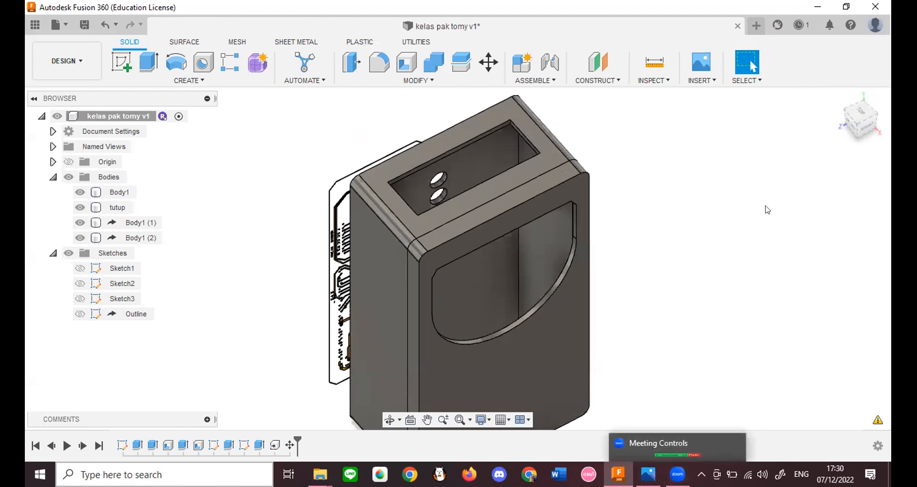
Step: Examine the drawing's side views in Photos, reading the dimensions of the slot, round hole, small connector cutout and rectangular cutout
key("alt+Tab")
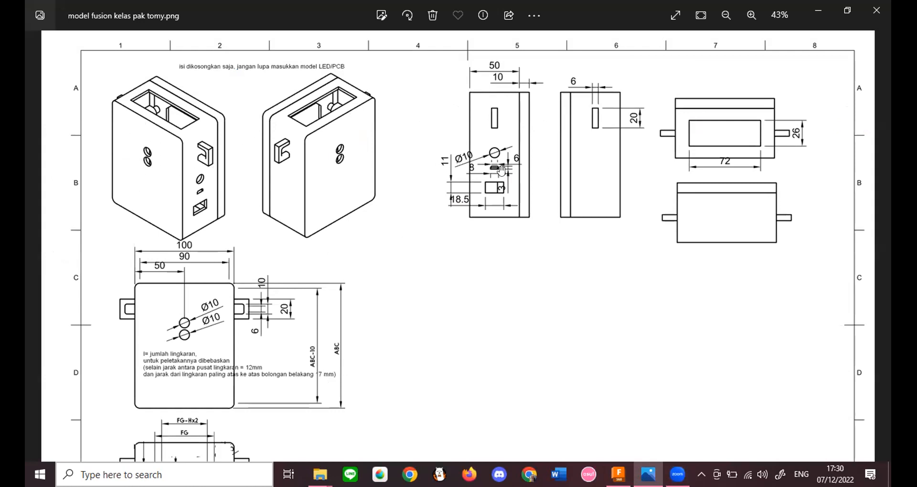
scroll(500, 170, "up", 5)
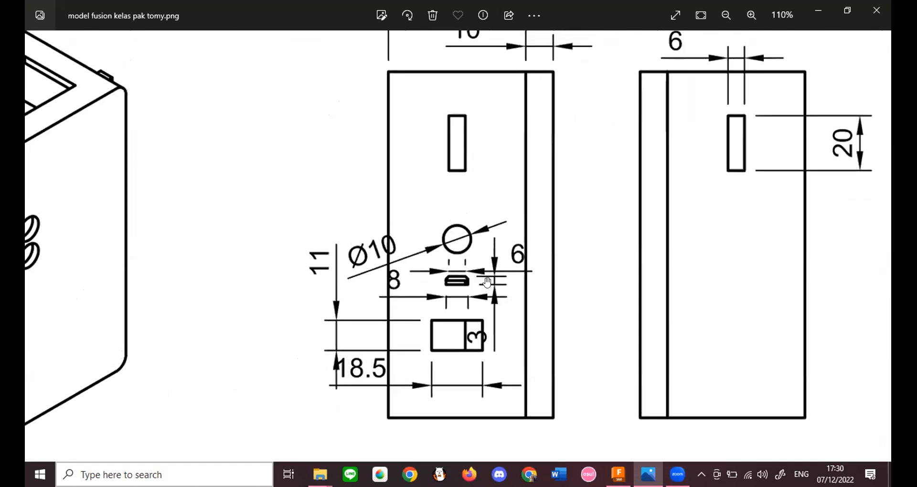
scroll(487, 283, "up", 2)
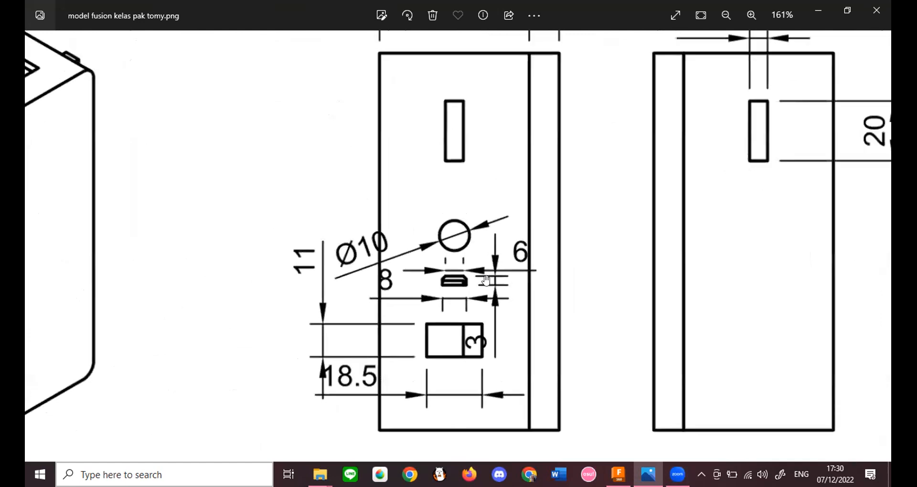
scroll(486, 280, "down", 2)
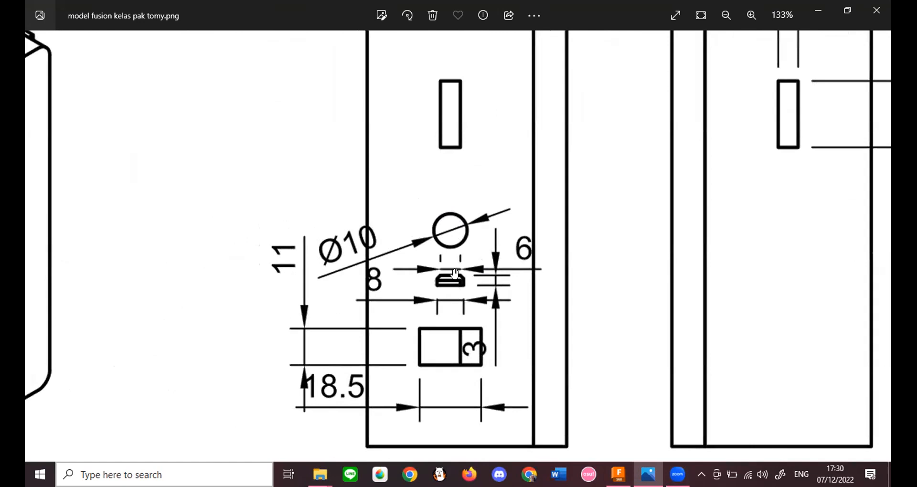
scroll(450, 255, "down", 4)
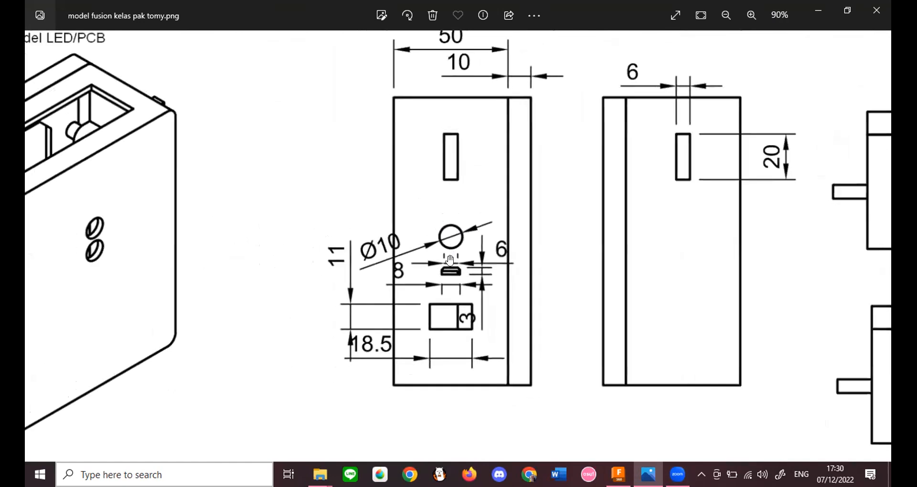
scroll(477, 245, "up", 4)
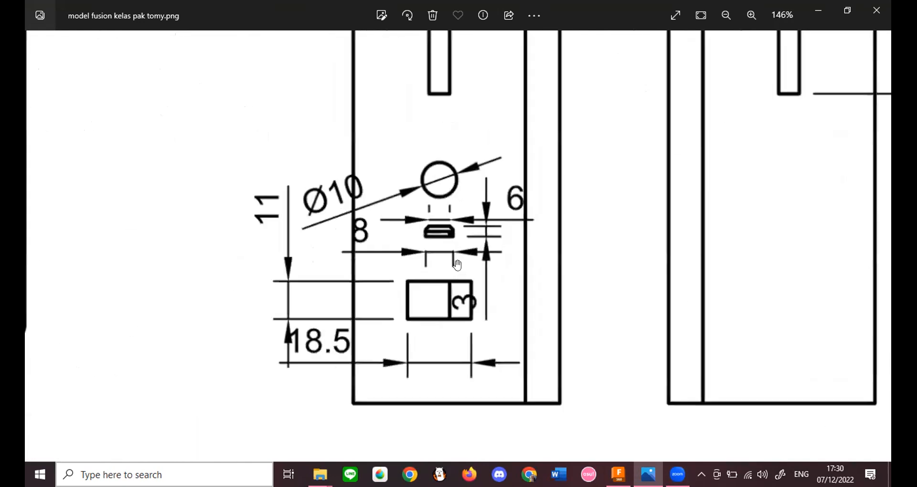
scroll(459, 276, "down", 3)
scroll(458, 285, "down", 2)
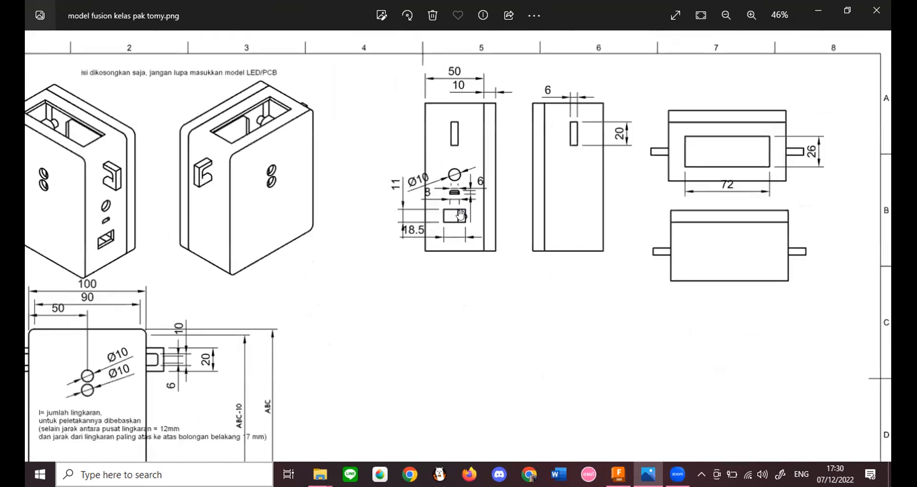
scroll(252, 256, "up", 3)
scroll(279, 256, "down", 2)
scroll(224, 244, "down", 3)
scroll(549, 264, "up", 3)
scroll(550, 263, "down", 1)
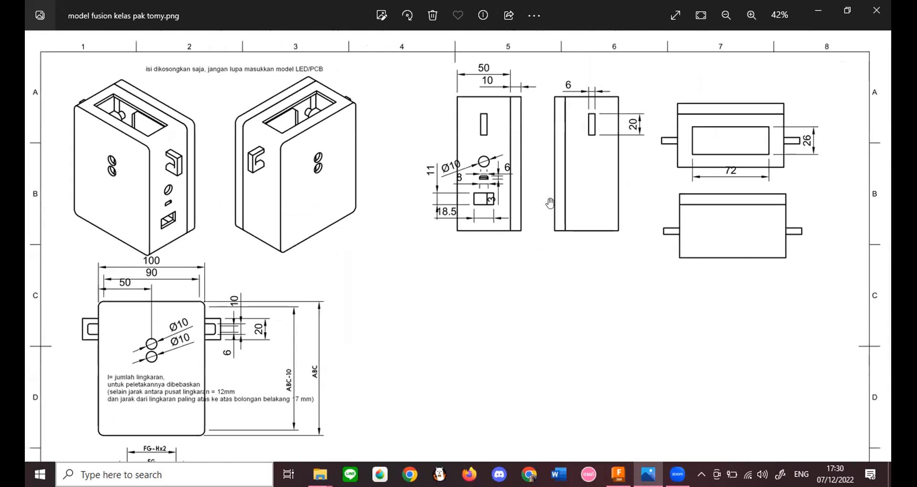
scroll(371, 207, "down", 2)
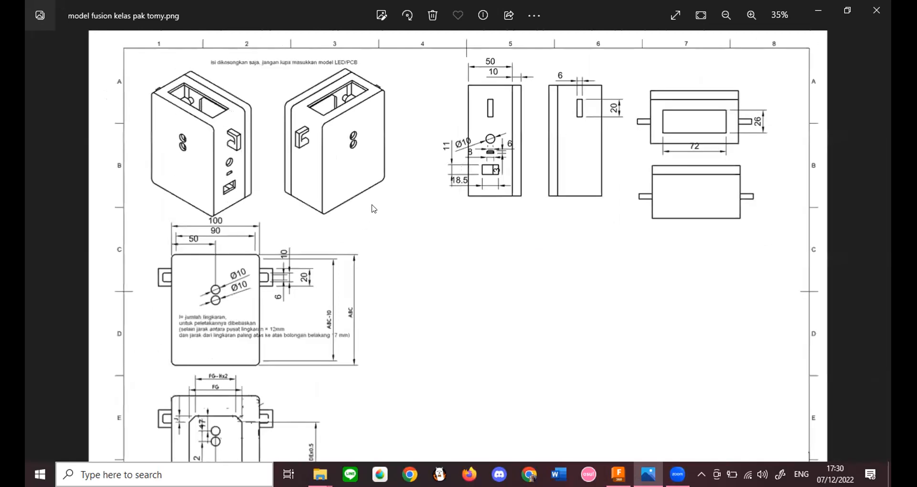
Step: Compare the enclosure's side walls in Fusion 360 with the side hooks and their dimensions in the reference drawing
key("alt+Tab")
middle_click_drag(688, 230, 567, 235, "shift")
key("alt+Tab")
key("alt+Tab")
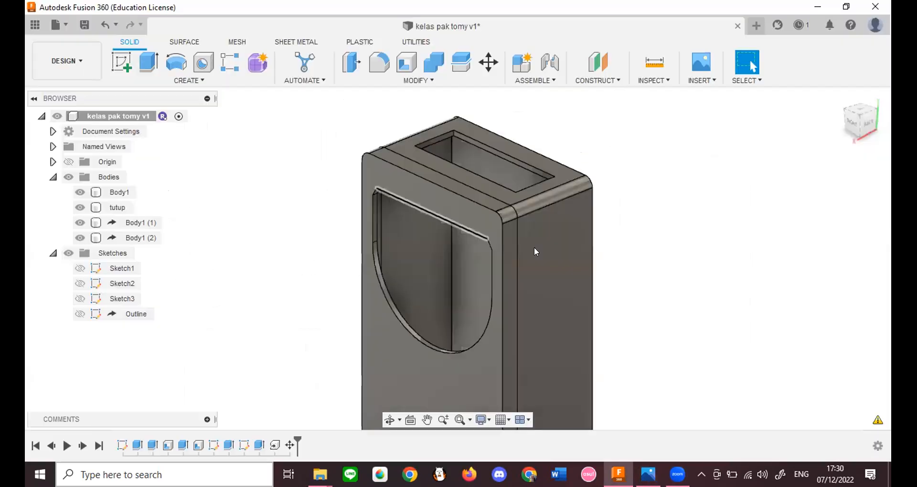
mouse_move(777, 126)
middle_mouse_down("shift")
mouse_move(608, 207)
mouse_move(397, 250)
mouse_move(702, 163)
middle_mouse_up("shift")
key("alt+Tab")
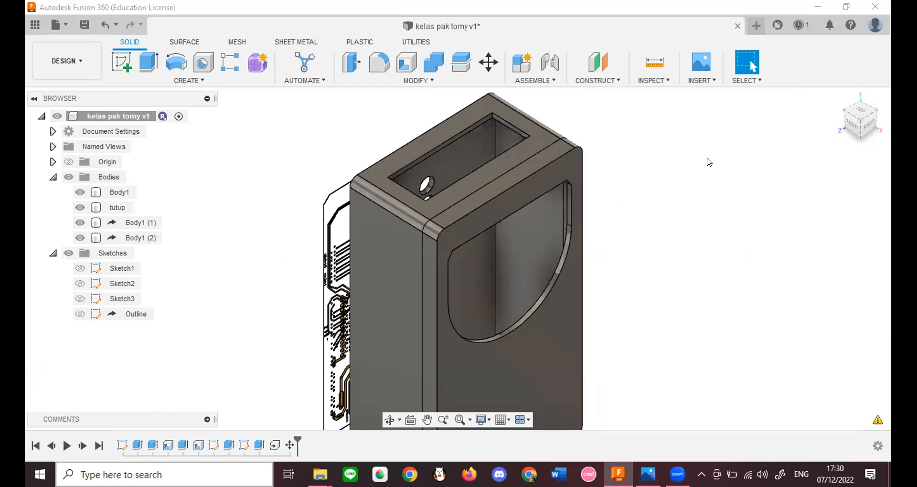
scroll(301, 256, "up", 5)
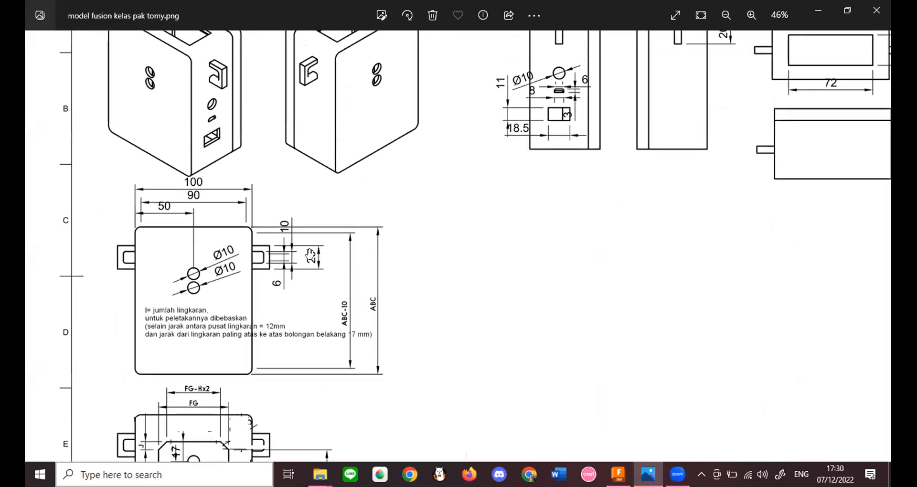
scroll(316, 233, "up", 2)
scroll(243, 262, "down", 4)
scroll(243, 262, "down", 2)
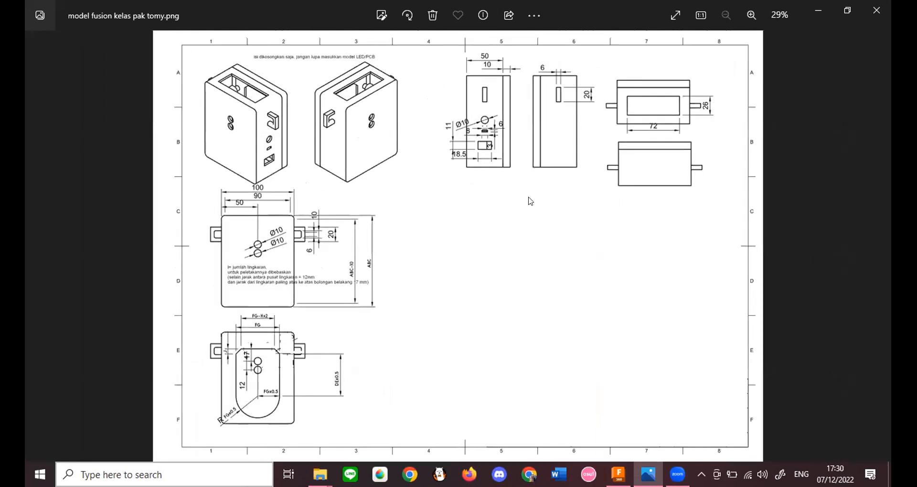
key("alt+Tab")
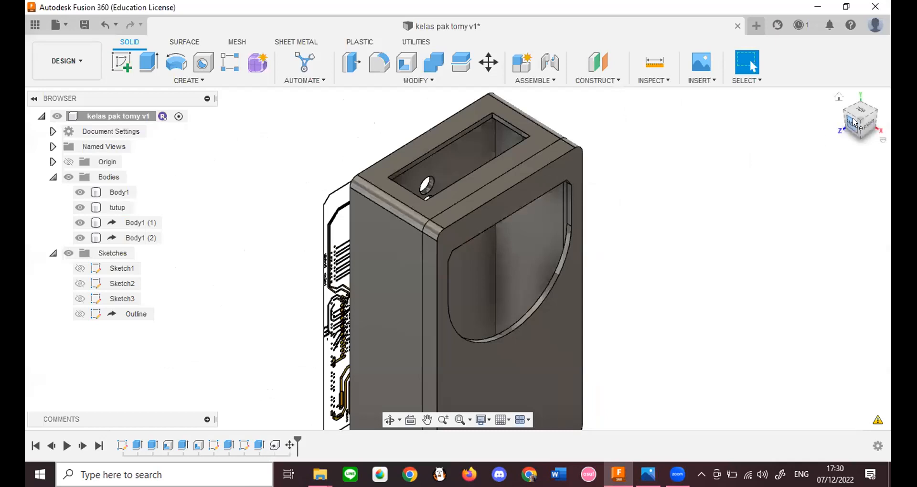
left_click_drag(854, 123, 564, 275)
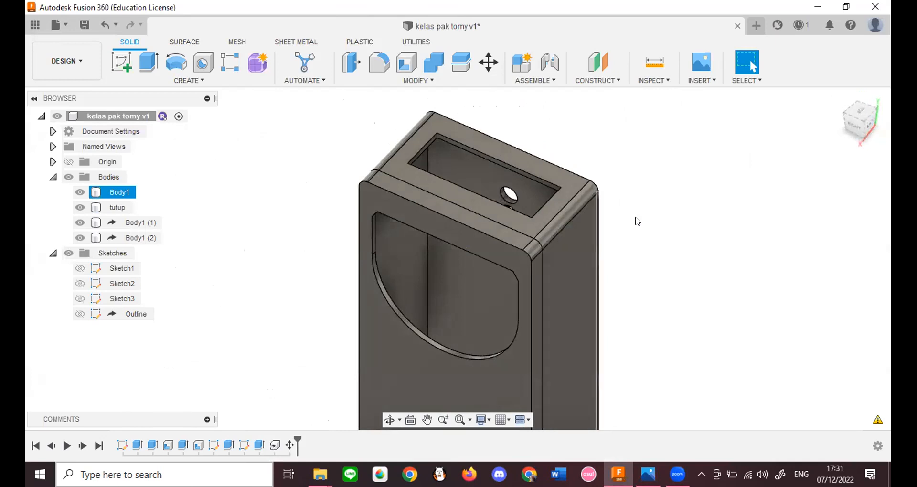
key("alt+Tab")
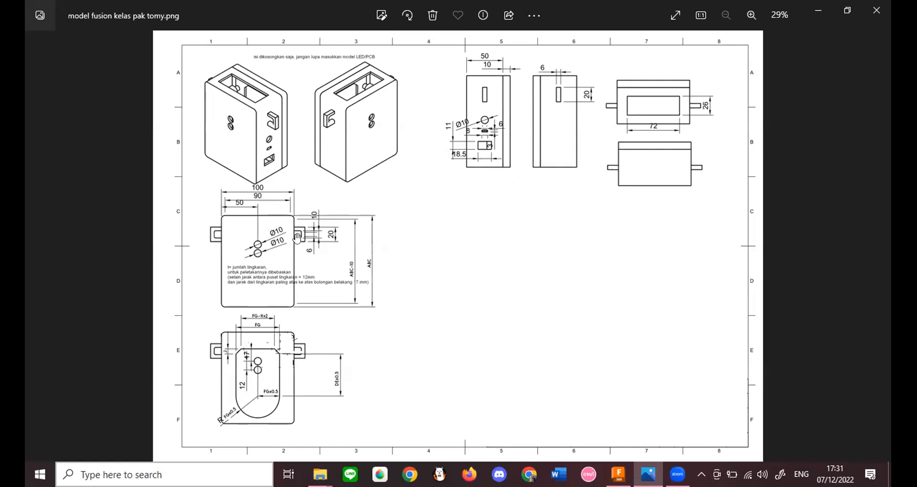
Step: Return to Fusion 360, hide the two derived PCB bodies and start a sketch on the enclosure's flat side face
scroll(297, 237, "up", 5)
scroll(283, 238, "down", 4)
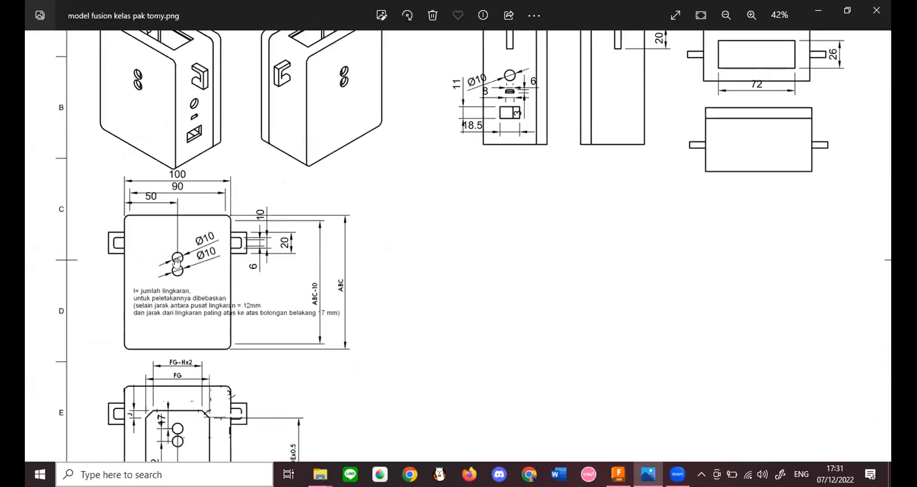
key("alt+Tab")
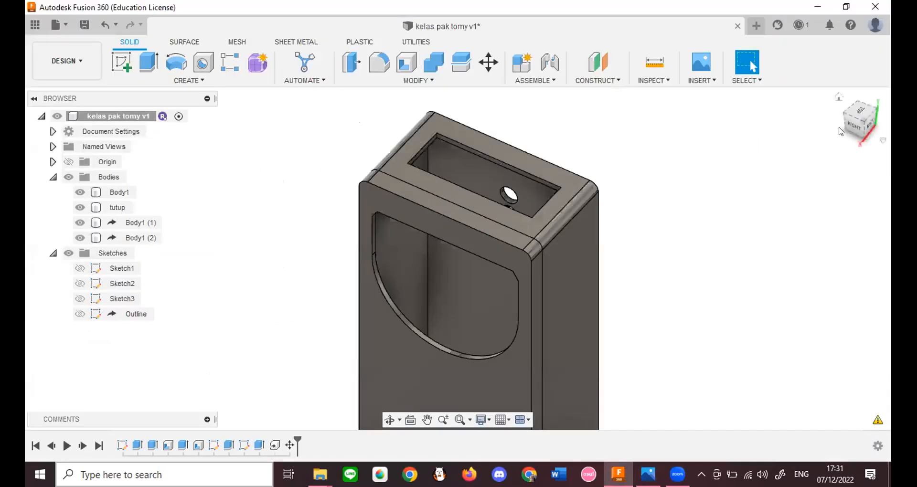
left_click(853, 122)
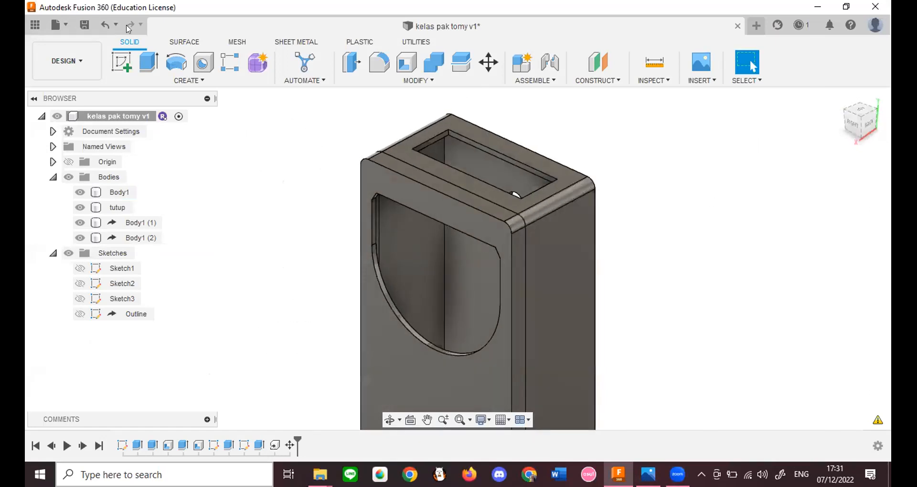
left_click(80, 237)
left_click(80, 222)
left_click(128, 67)
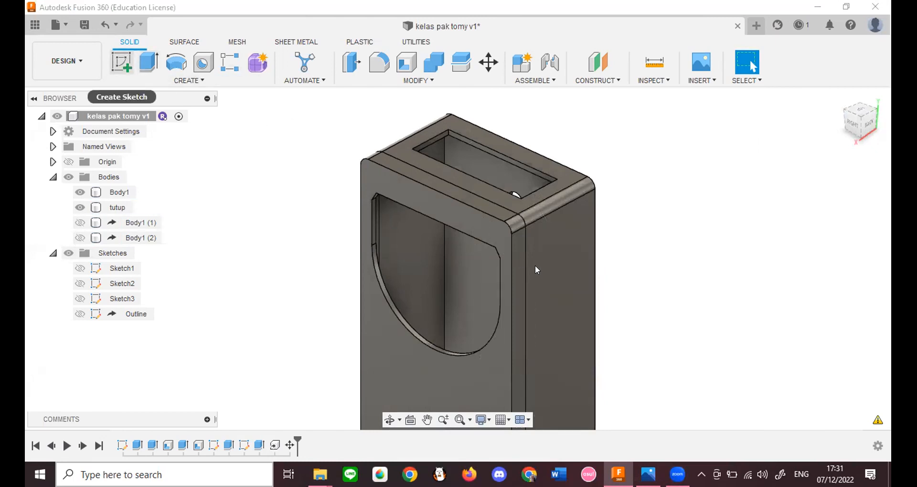
left_click(597, 325)
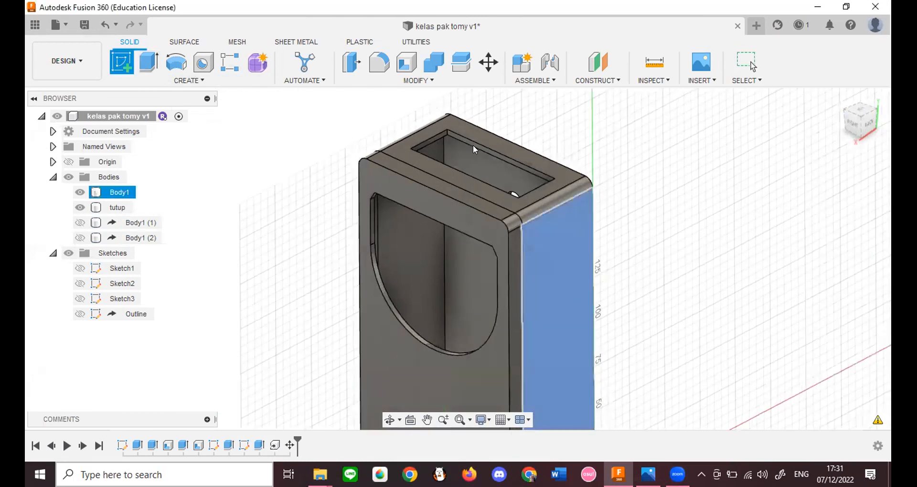
Step: Examine the hook dimensions and the case's side views in the reference drawing in Photos, comparing them with the sketch face
key("alt+Tab")
scroll(216, 233, "up", 3)
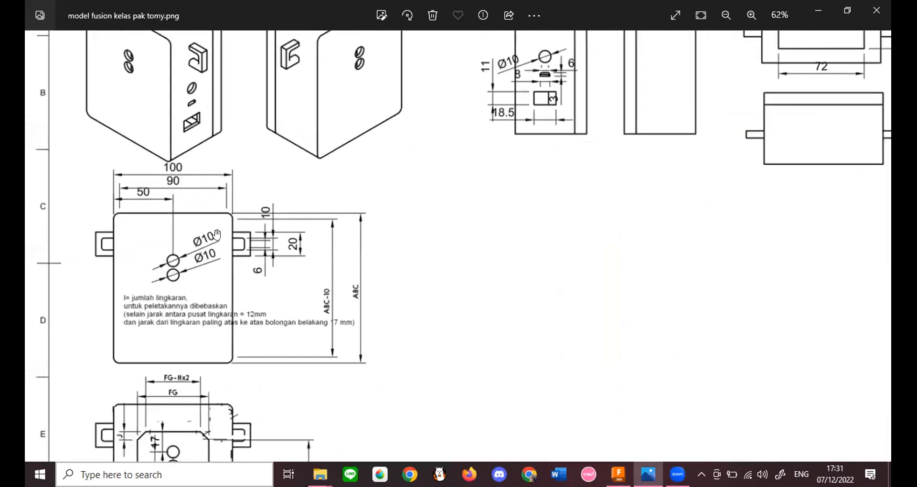
scroll(276, 237, "down", 1)
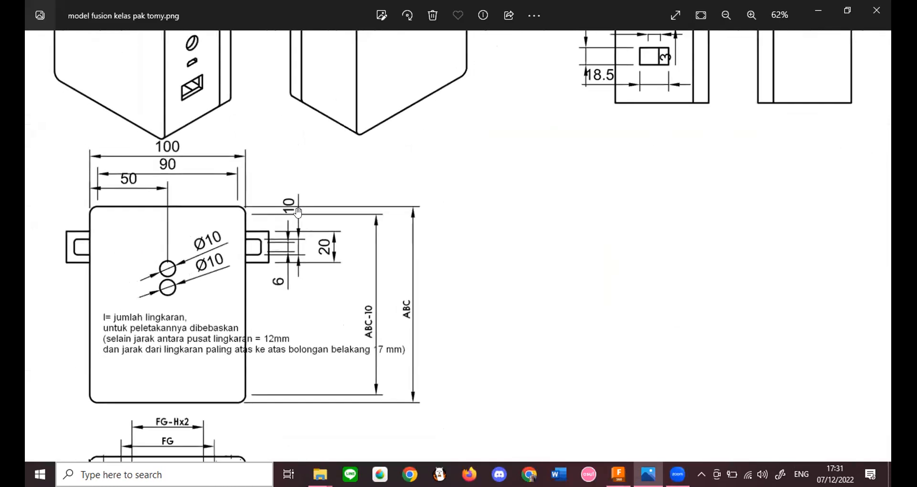
scroll(265, 306, "down", 2)
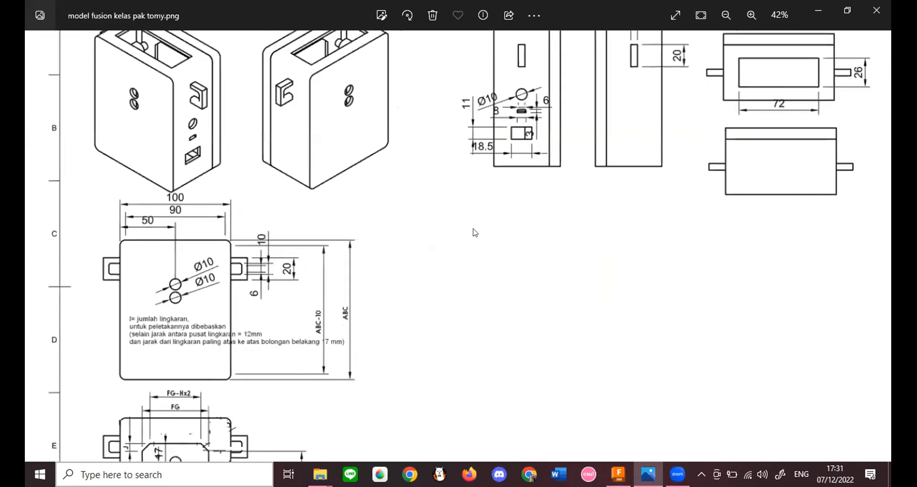
scroll(475, 232, "down", 2)
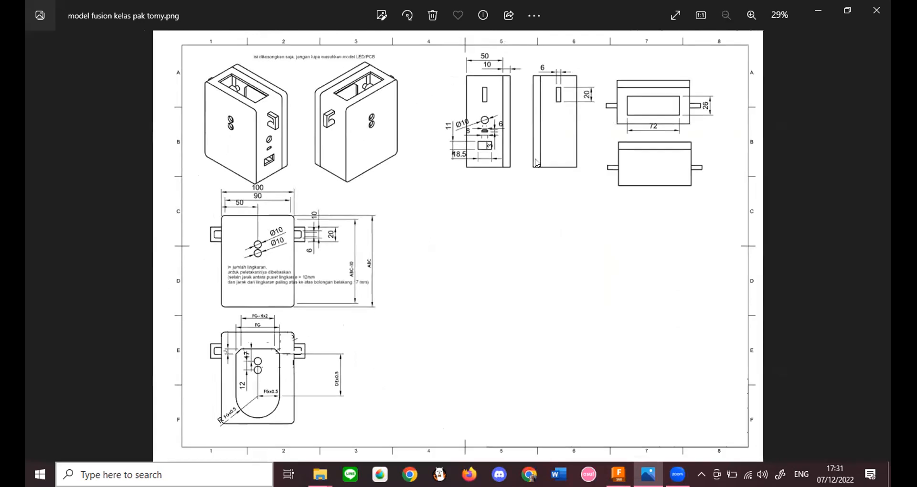
key("alt+Tab")
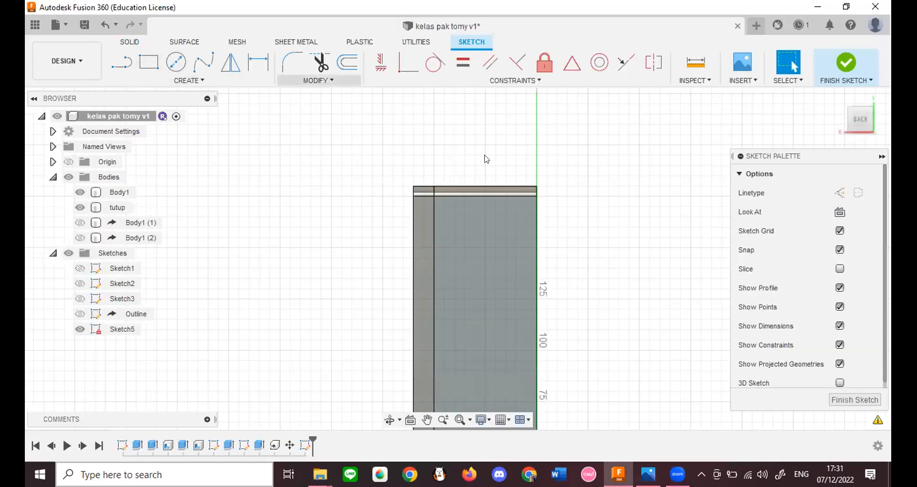
key("alt+Tab")
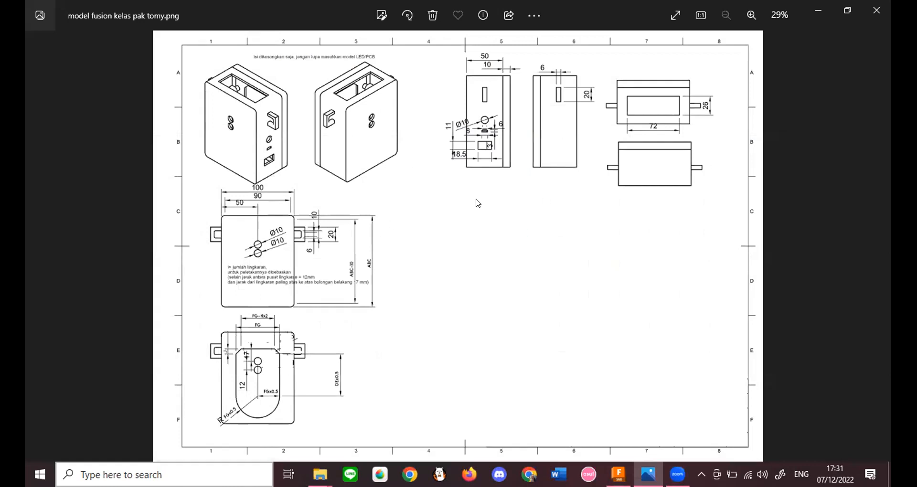
key("alt+Tab")
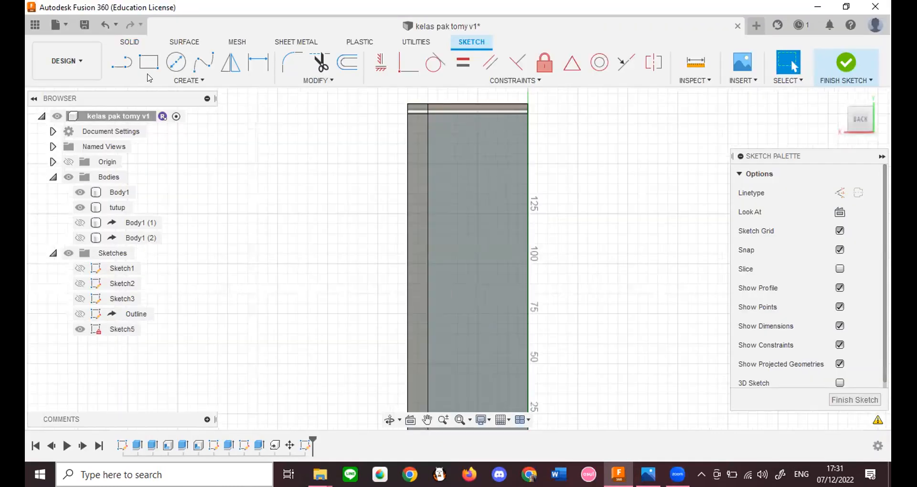
Step: Draw a vertical 170 mm line down the middle of the side face, from the midpoint of its upper edge to the lower edge
key("l")
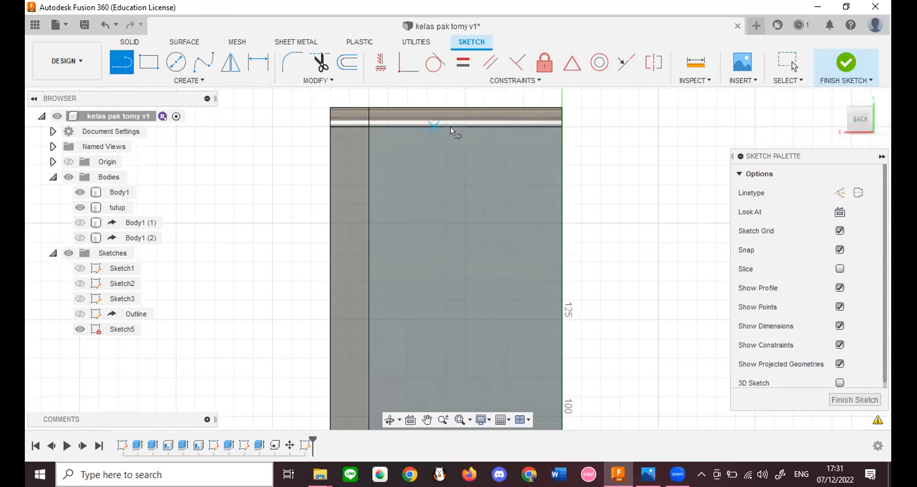
left_click(465, 125)
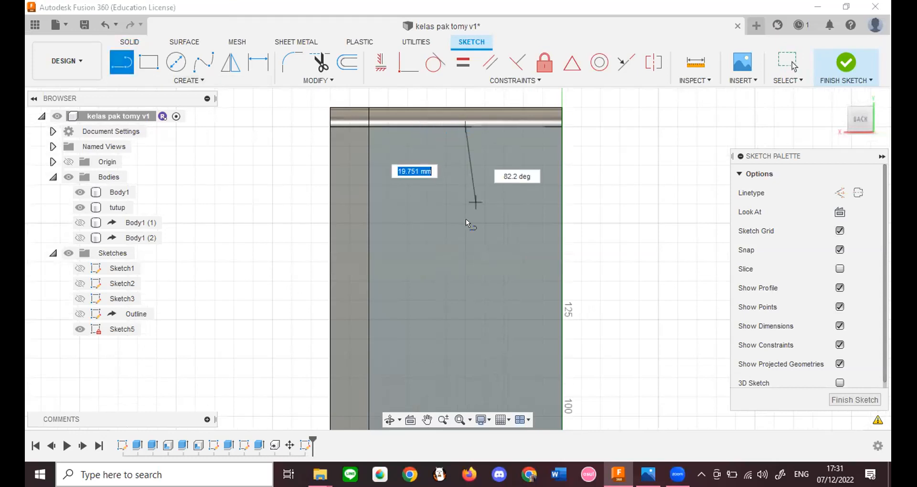
scroll(473, 210, "down", 3)
middle_click_drag(460, 305, 435, 130)
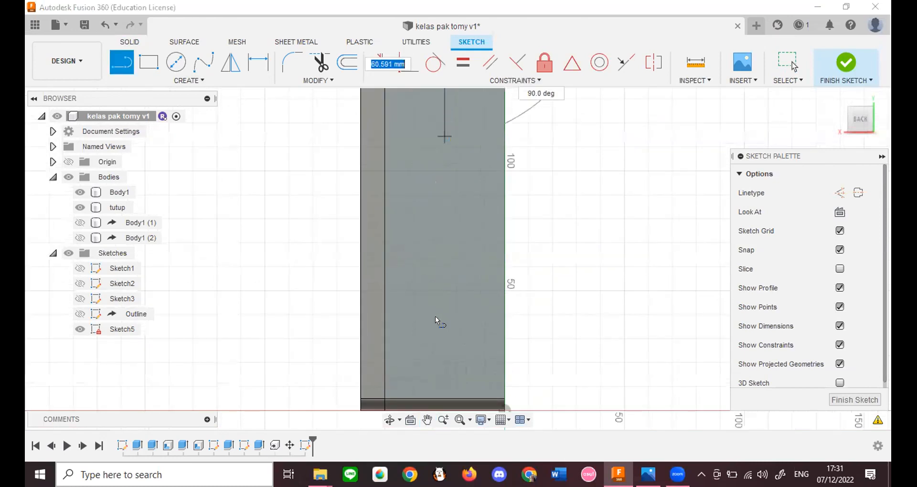
scroll(435, 317, "down", 1)
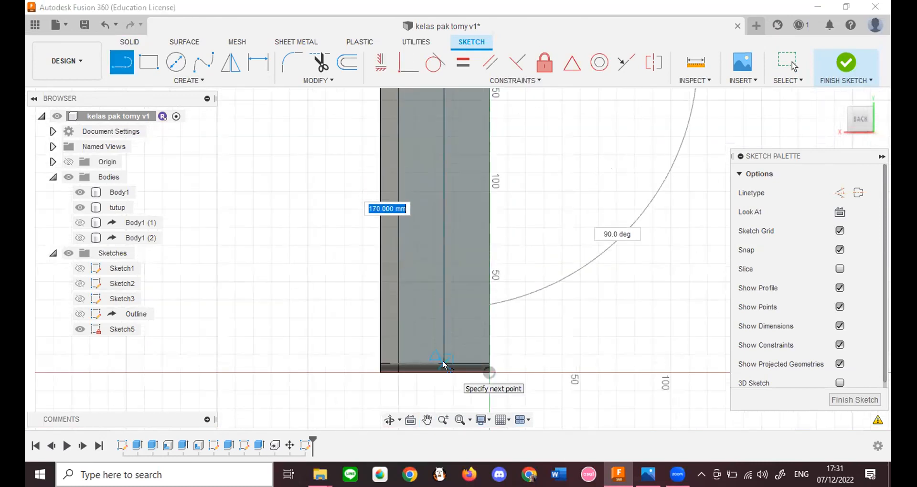
left_click(444, 366)
scroll(434, 223, "down", 1)
scroll(434, 224, "down", 1)
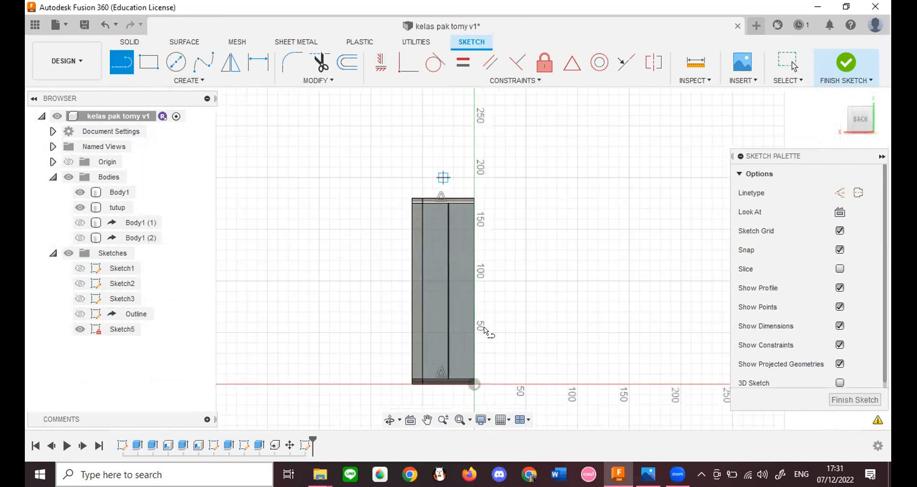
Step: Draw a rectangle 10 mm wide and 20 mm high centred across the middle line near the upper end of the side face
scroll(442, 179, "up", 4)
middle_click_drag(481, 307, 430, 212)
key("alt+Tab")
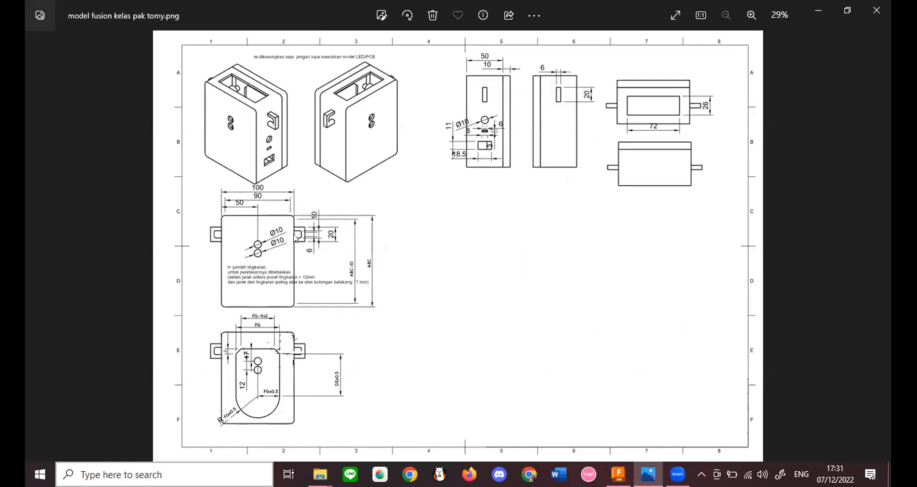
key("alt+Tab")
key("alt+Tab")
key("alt+Tab")
key("r")
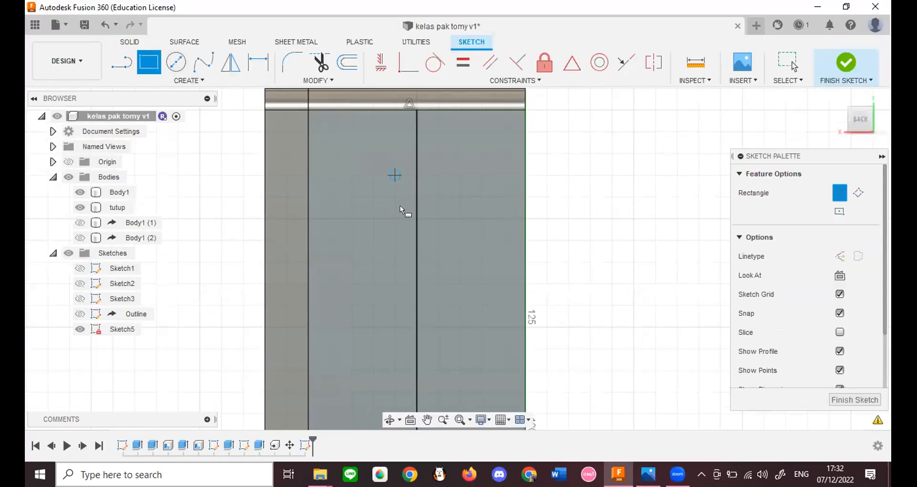
left_click(394, 219)
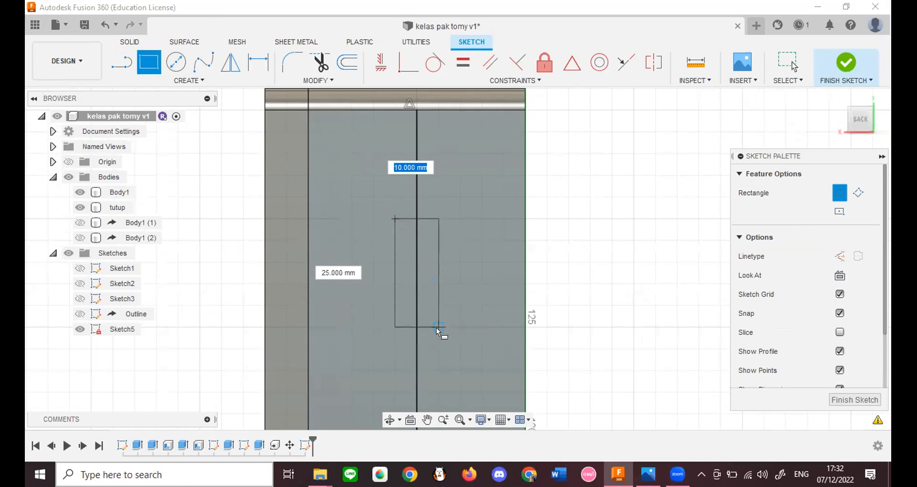
key("Tab")
type("20")
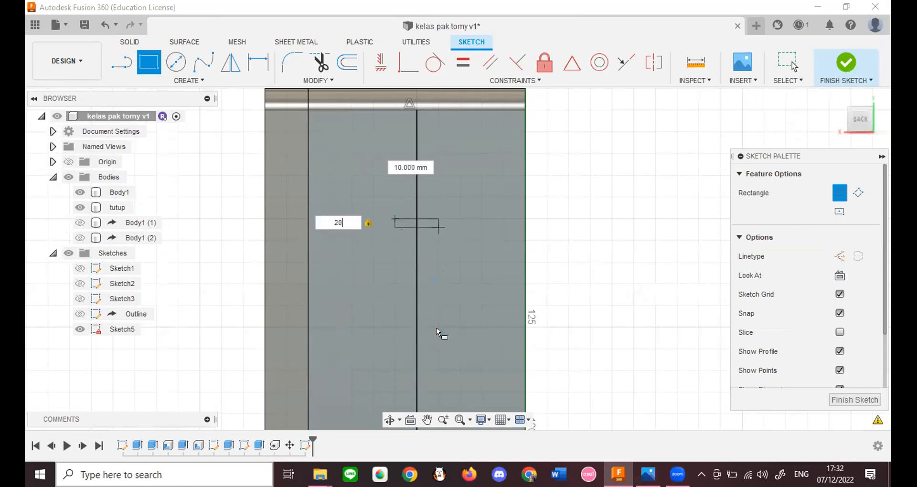
key("Return")
key("Escape")
scroll(415, 250, "down", 3)
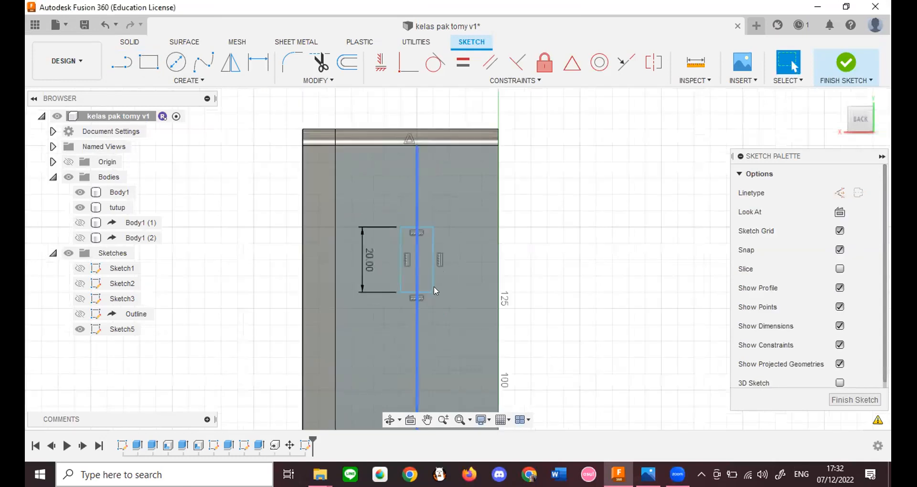
scroll(391, 265, "up", 2)
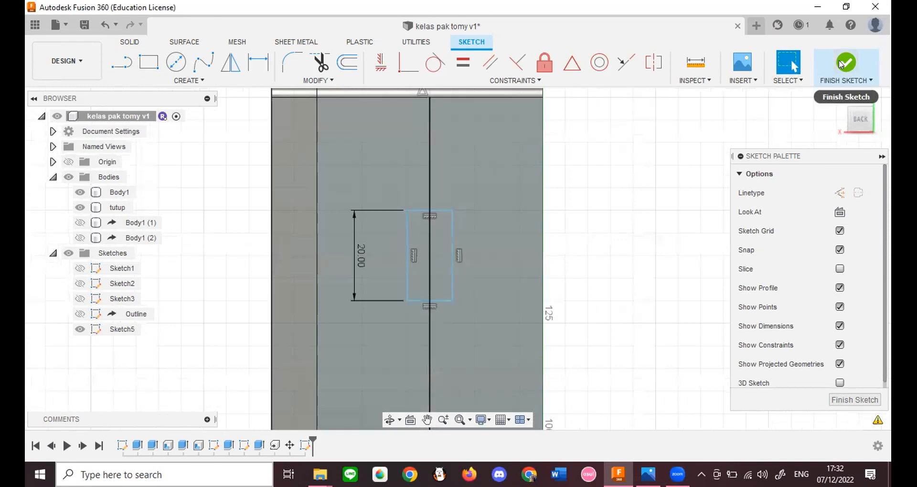
left_click(842, 64)
left_click(149, 67)
left_click(412, 237)
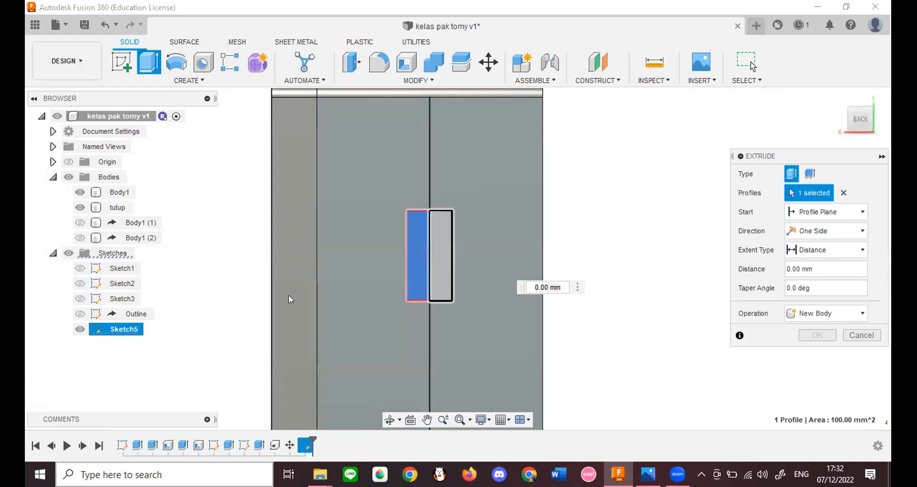
Step: Check the hook's side view in the reference drawing and redraw the rectangle across the middle line as 6 mm wide and 20 mm high
key("alt+Tab")
scroll(301, 218, "up", 3)
scroll(689, 75, "down", 4)
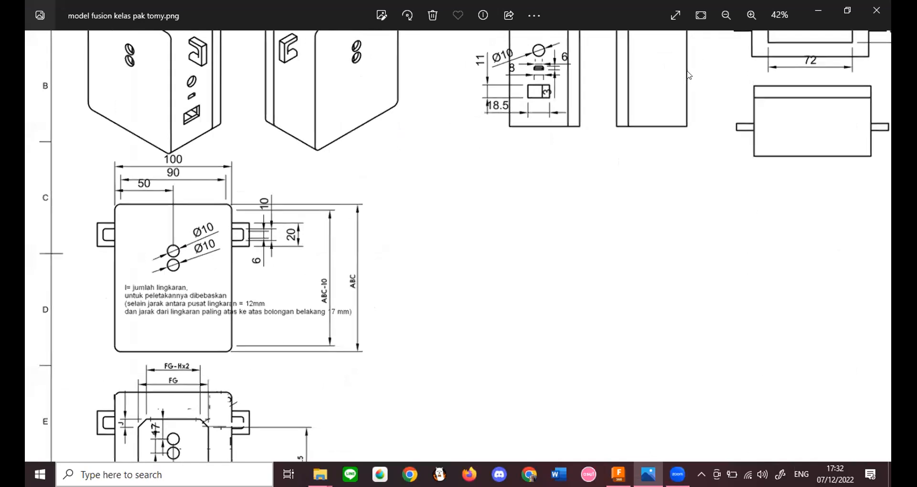
scroll(600, 61, "up", 6)
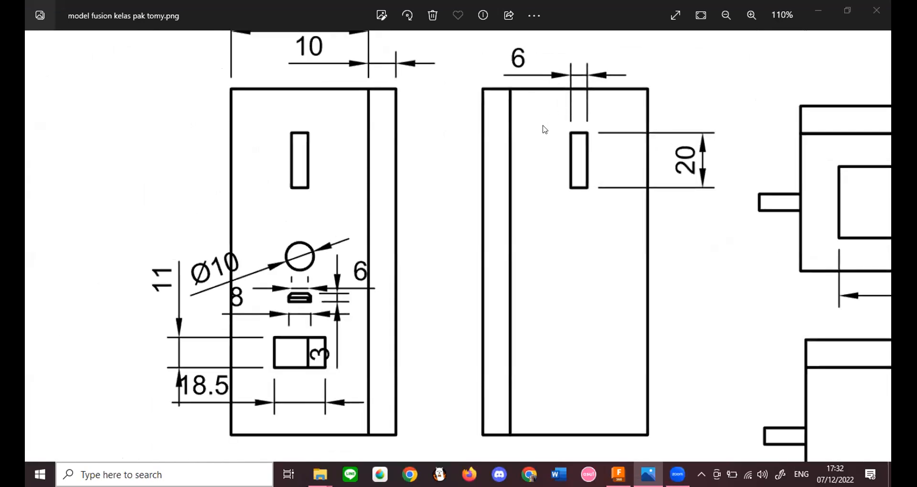
key("alt+Tab")
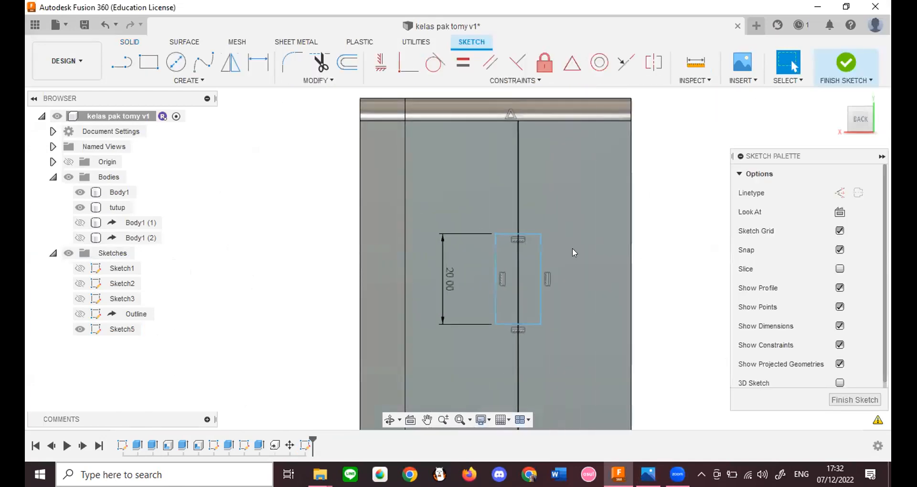
left_click(142, 64)
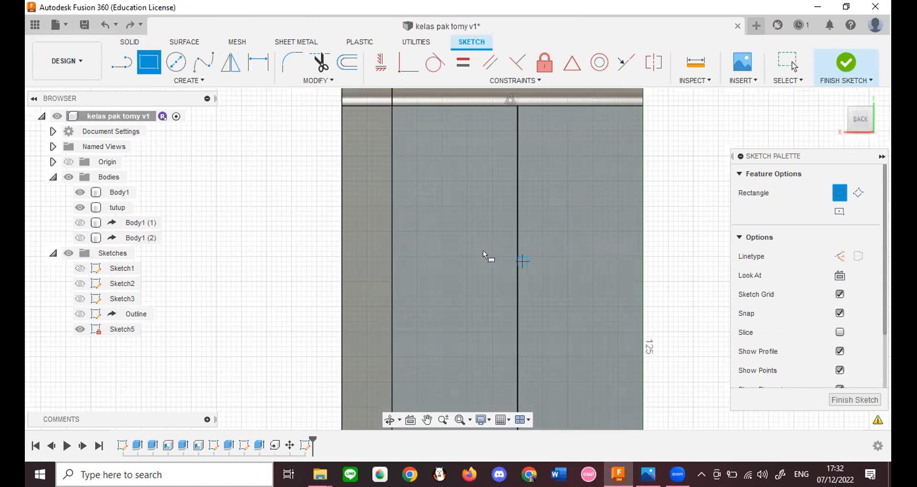
scroll(483, 250, "up", 3)
left_click(485, 254)
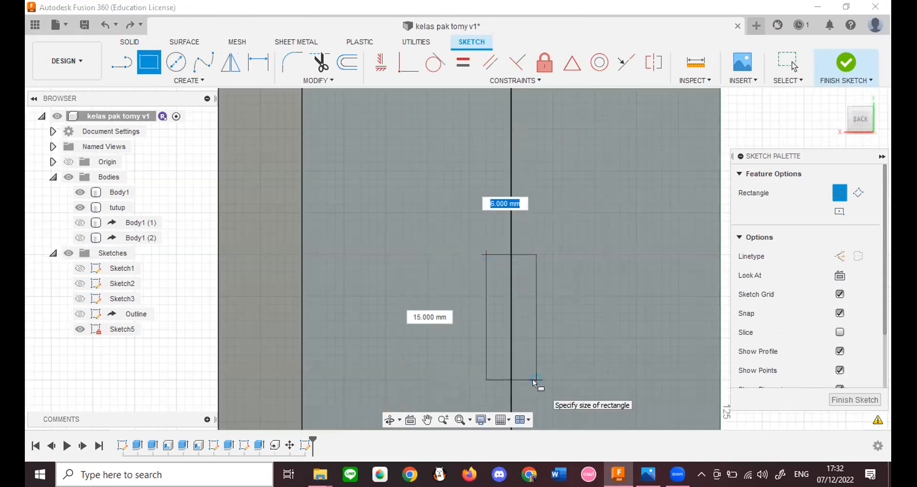
key("Tab")
type("20")
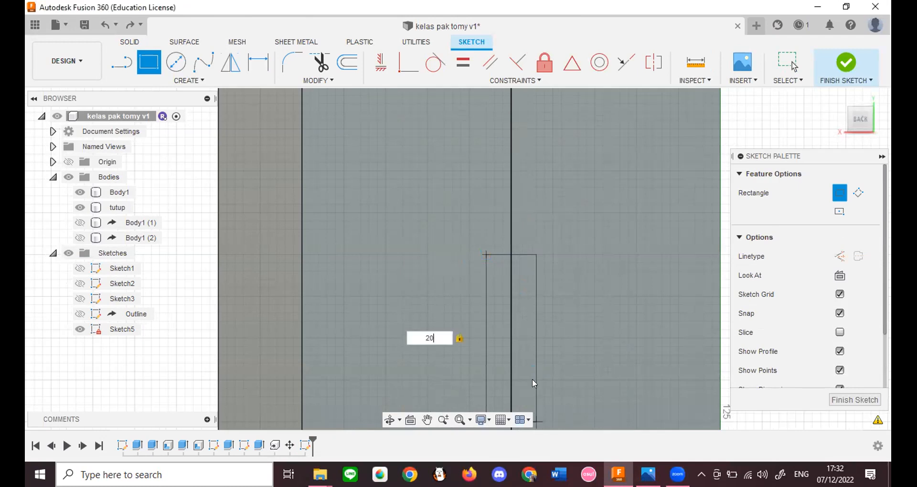
key("Return")
Step: Check the hook's 6 by 20 mm side view in the reference drawing in Photos and finish the profile sketch in Fusion 360
key("alt+Tab")
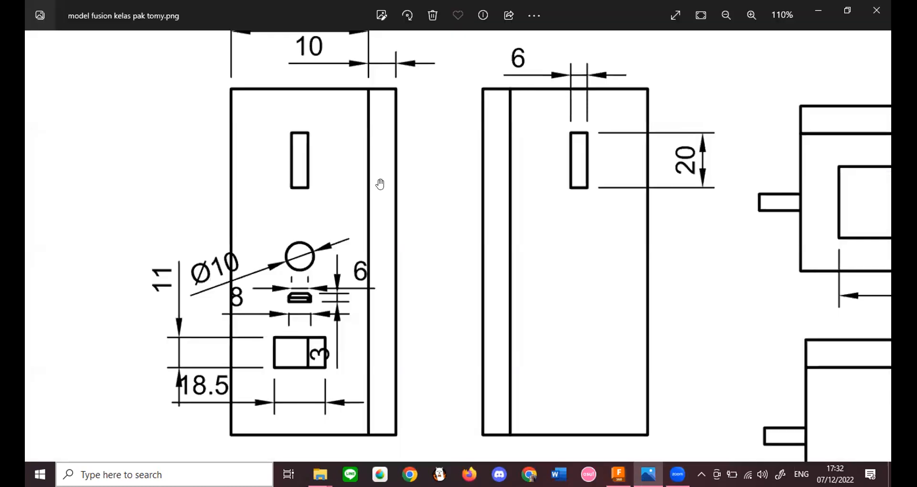
scroll(380, 184, "down", 4)
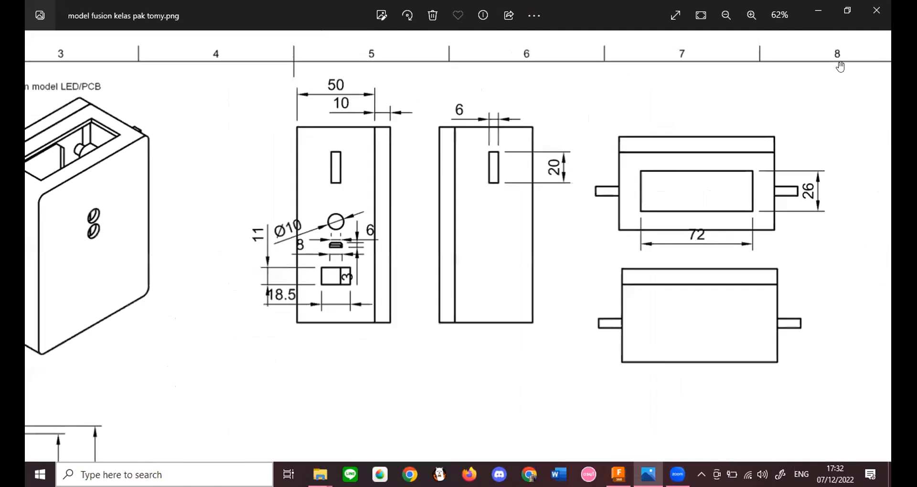
key("alt+Tab")
left_click(846, 62)
Step: Hide Body1 and tutup while setting up an extrusion of both halves of the hook profile as a new body
key("e")
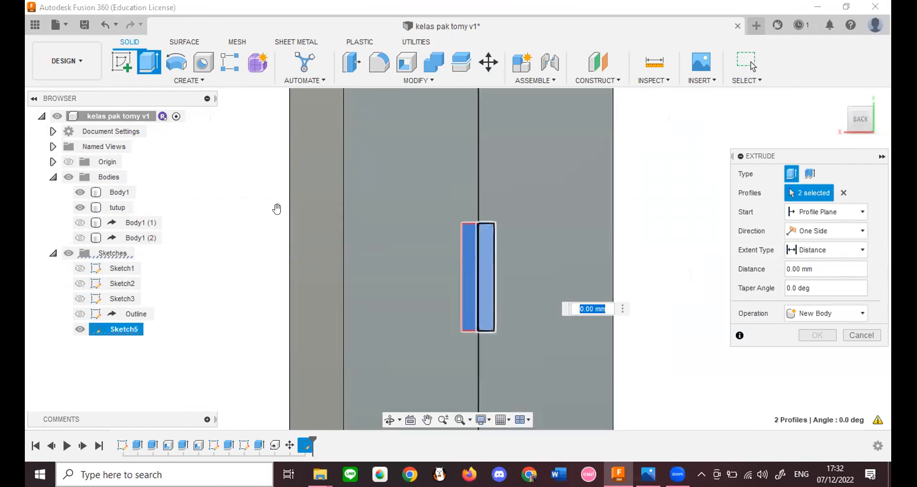
scroll(454, 225, "down", 3)
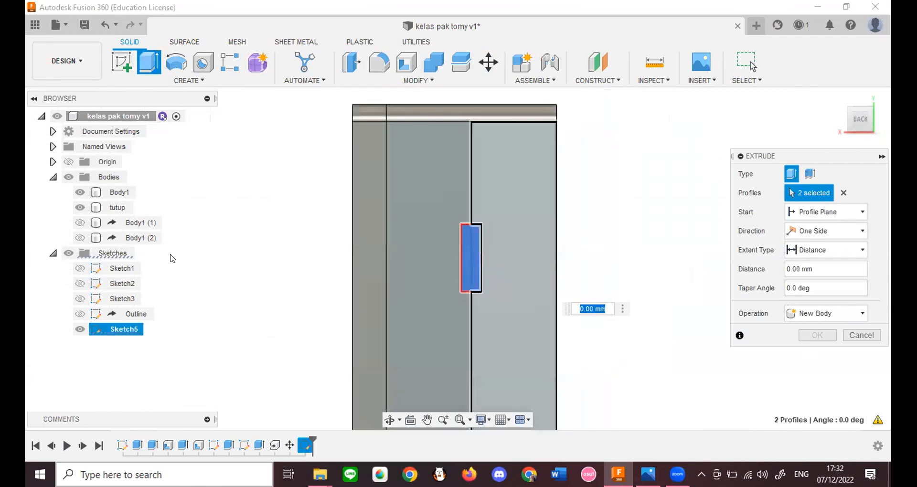
left_click(80, 191)
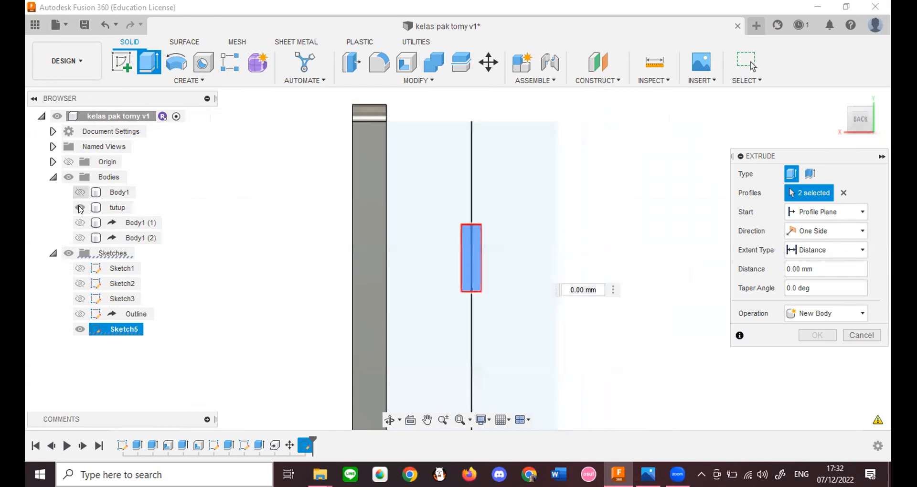
left_click(79, 208)
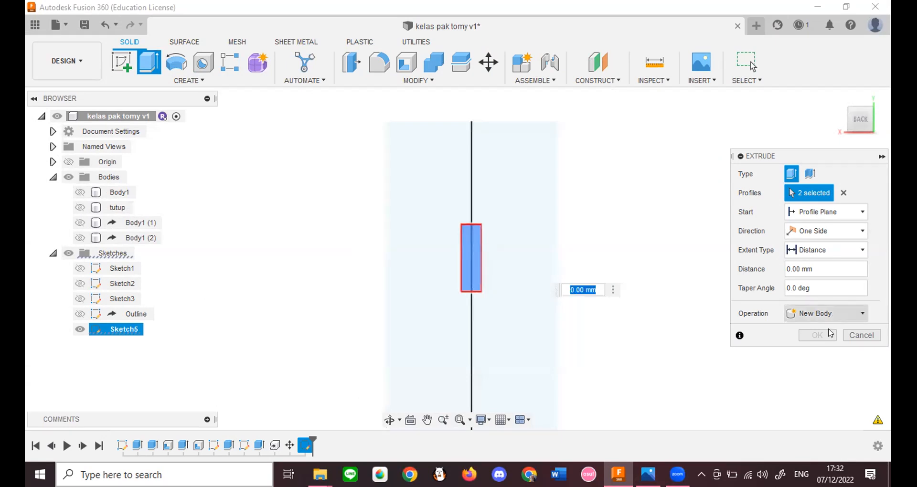
left_click(830, 313)
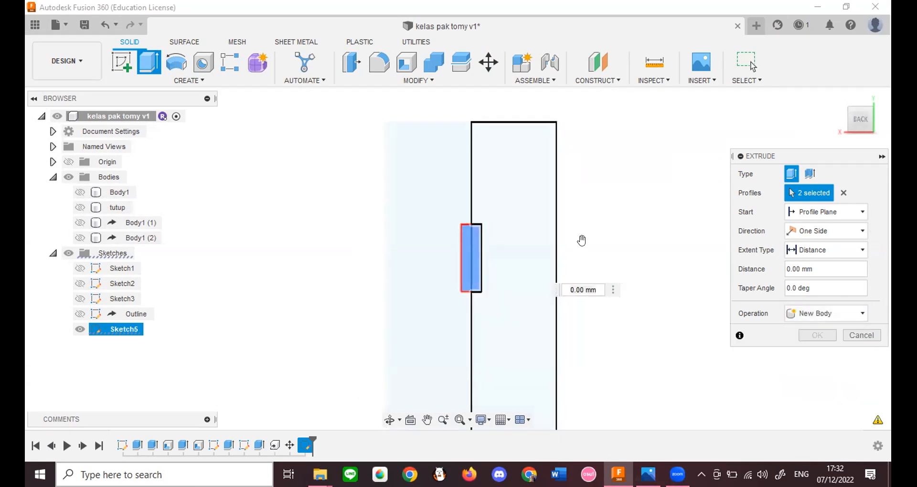
Step: Examine the side hooks' shape and projection from the case in the reference drawing in Photos
key("alt+Tab")
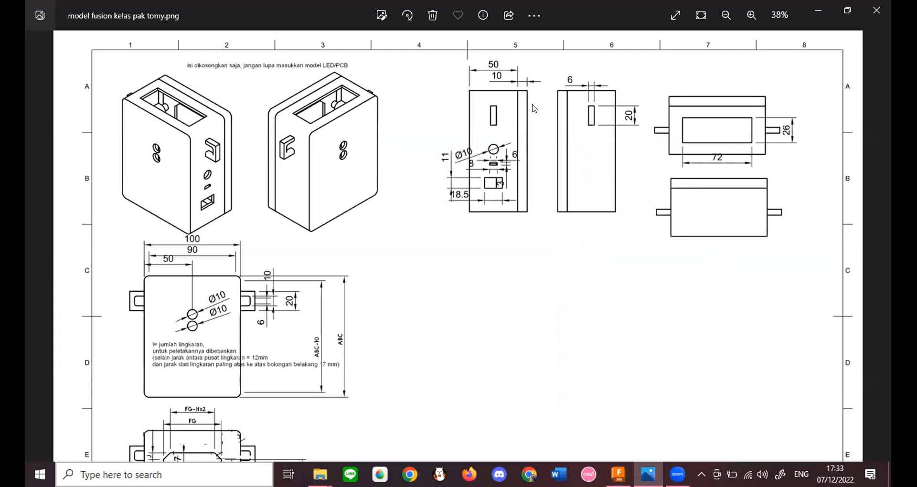
scroll(520, 127, "down", 1)
scroll(308, 351, "down", 1)
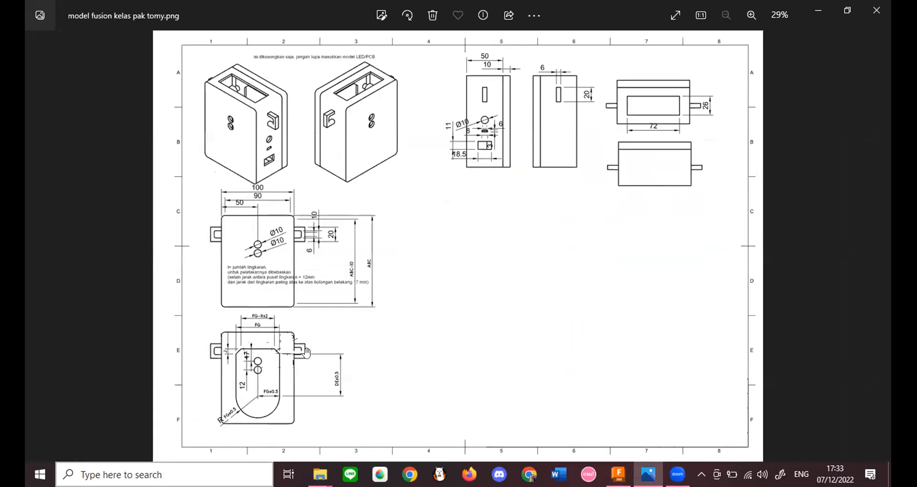
scroll(403, 174, "up", 2)
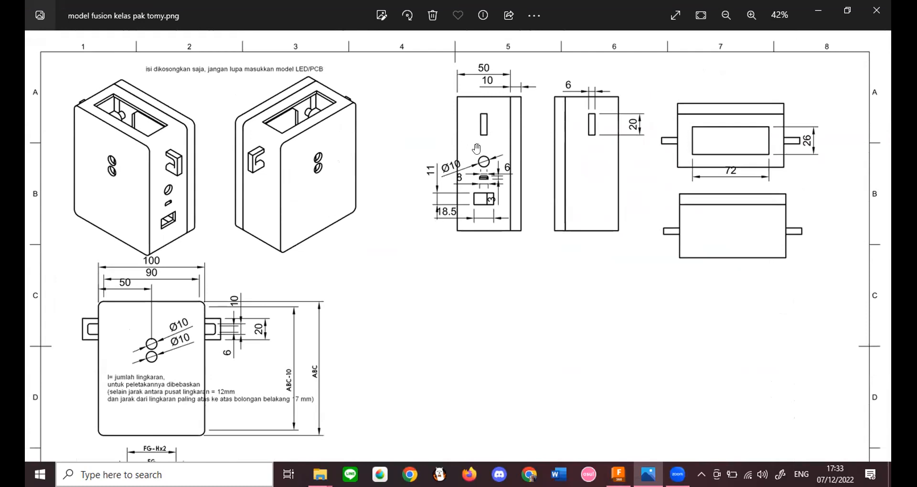
scroll(336, 272, "down", 2)
key("alt+Tab")
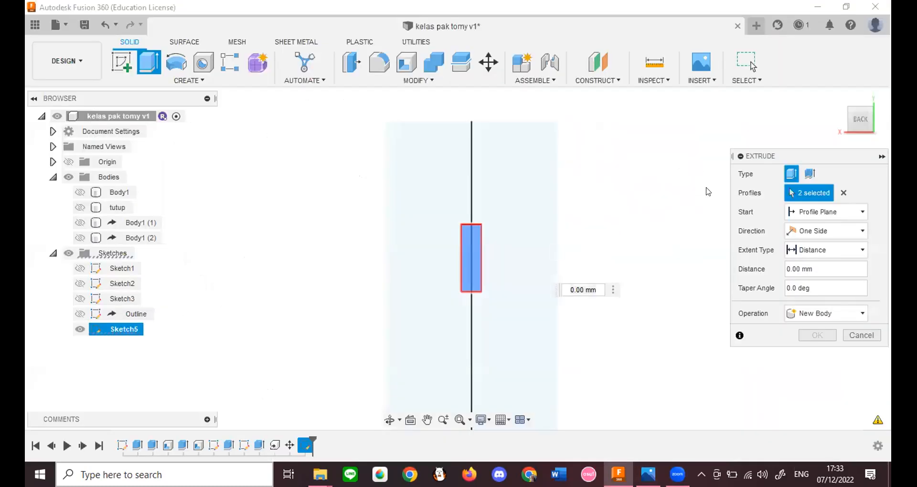
Step: Extrude the 6 by 20 mm hook profile outward 20 mm as a new body
left_click_drag(868, 116, 886, 121)
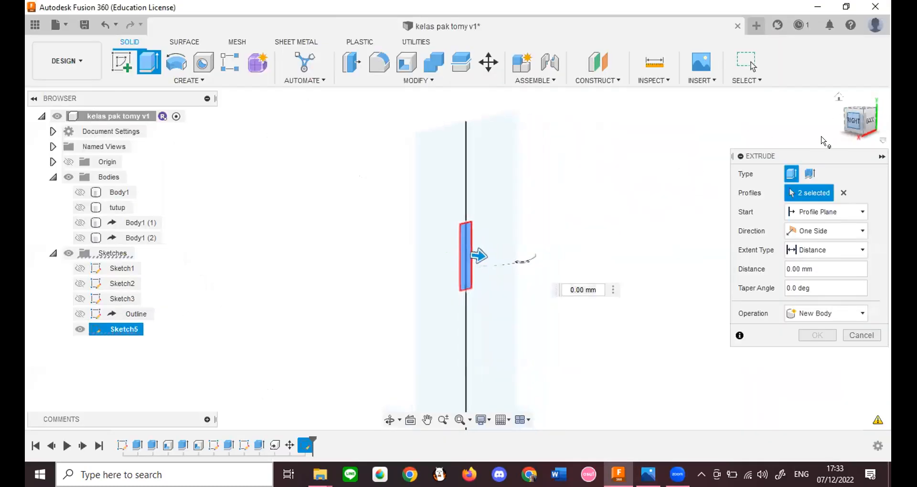
left_click(570, 290)
type("20")
key("Return")
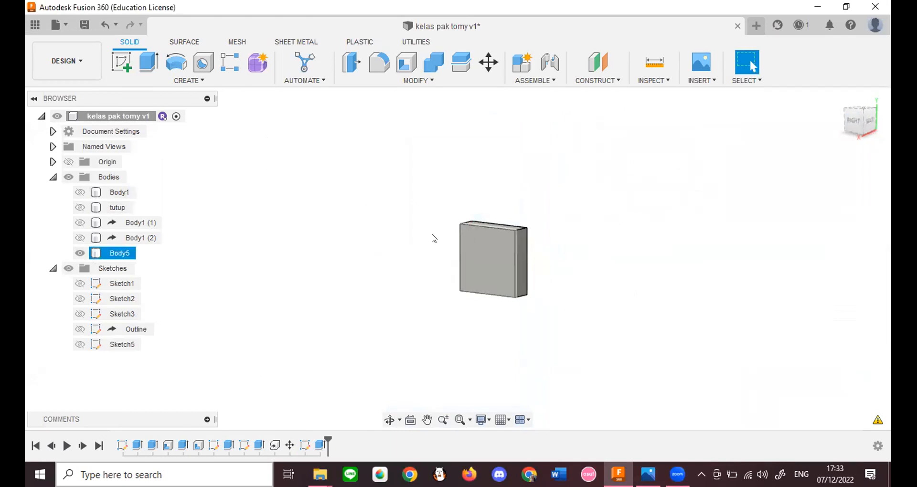
Step: Compare the block with the hook in the reference drawing and start a sketch on the block's broad square face
scroll(535, 248, "down", 2)
scroll(518, 252, "up", 4)
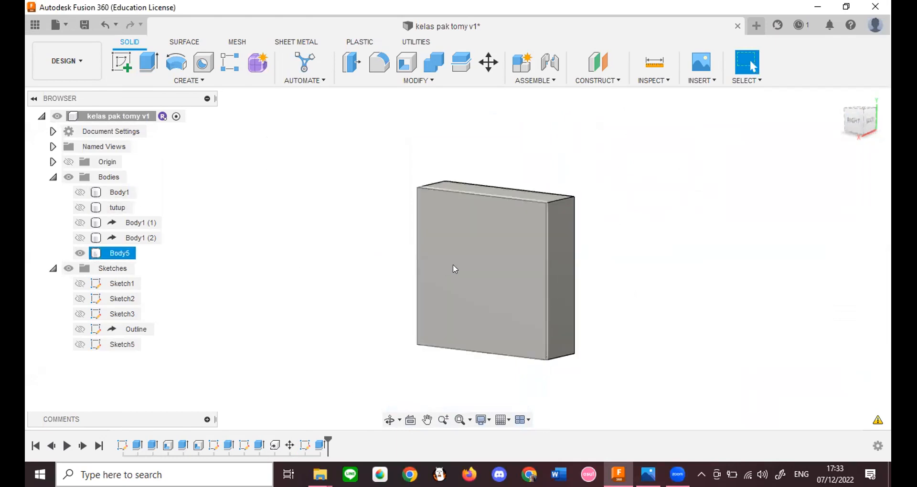
key("alt+Tab")
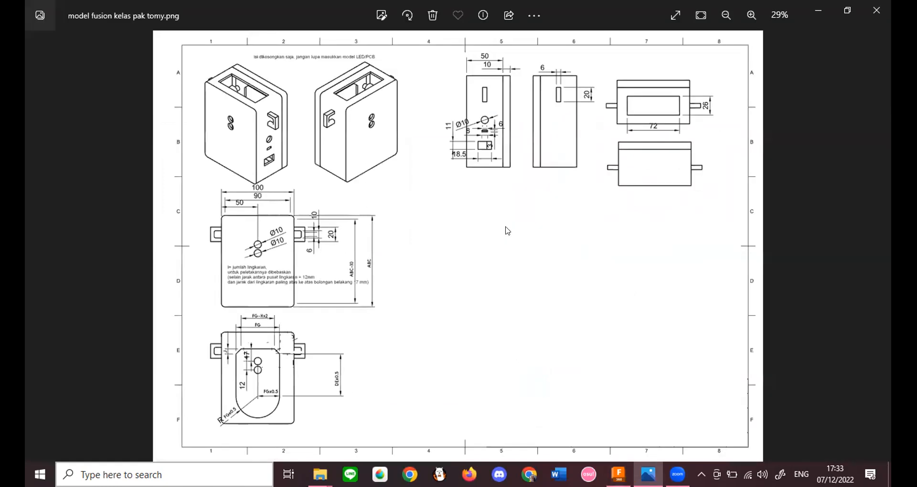
key("alt+Tab")
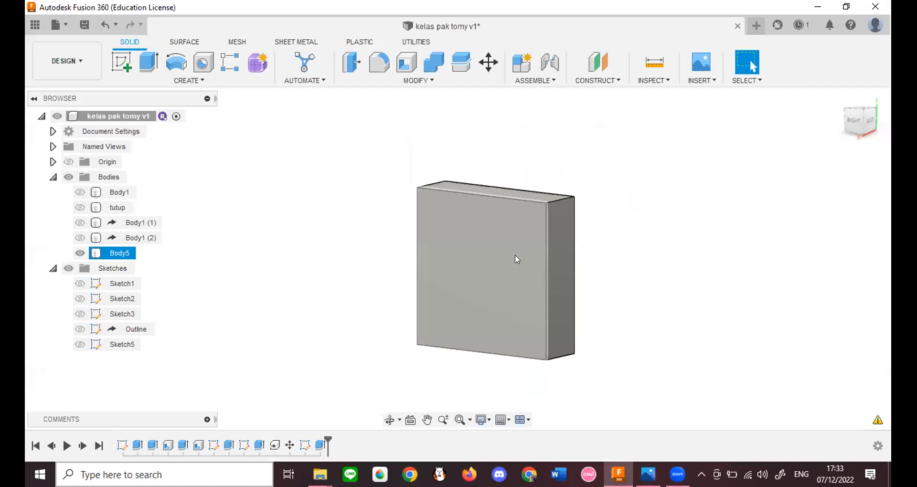
left_click(506, 261)
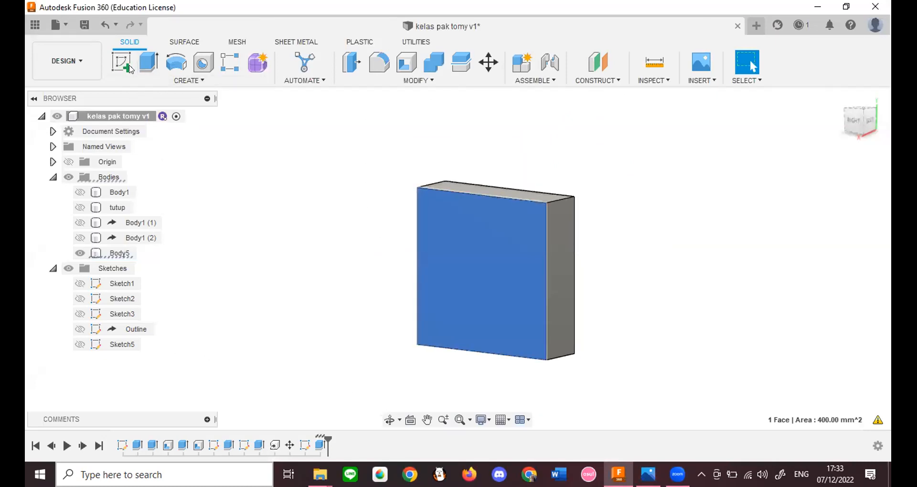
key("alt+Tab")
key("alt+Tab")
left_click(122, 73)
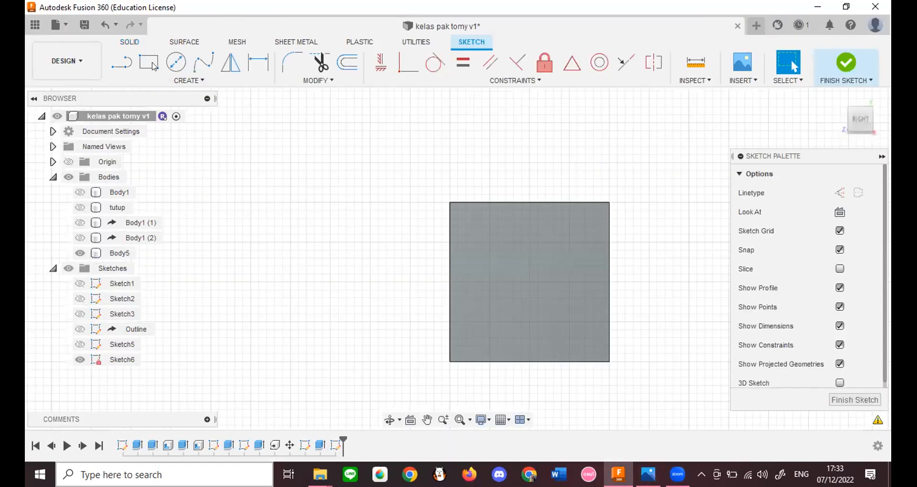
Step: Draw a rectangle 15 mm wide and about 9.9 mm high inward from the square face's case-side edge, vertically centred, and finish the sketch
left_click(149, 62)
left_click(449, 243)
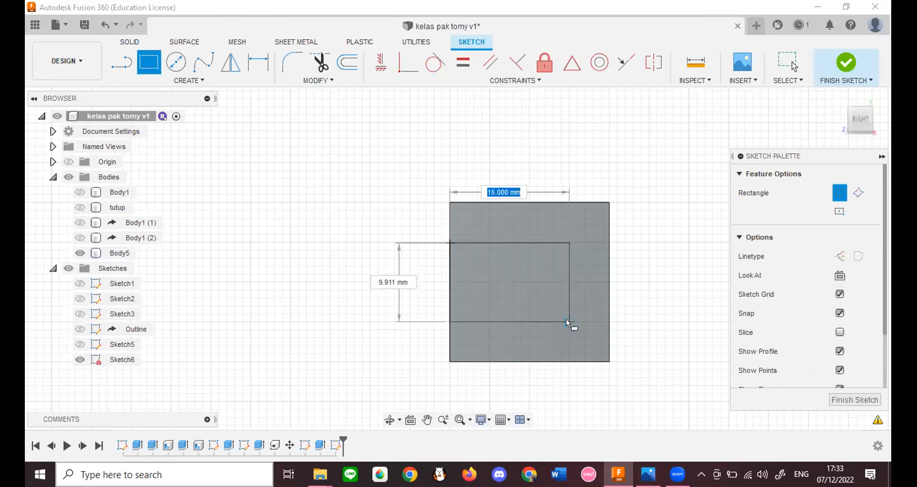
left_click(569, 321)
left_click(846, 66)
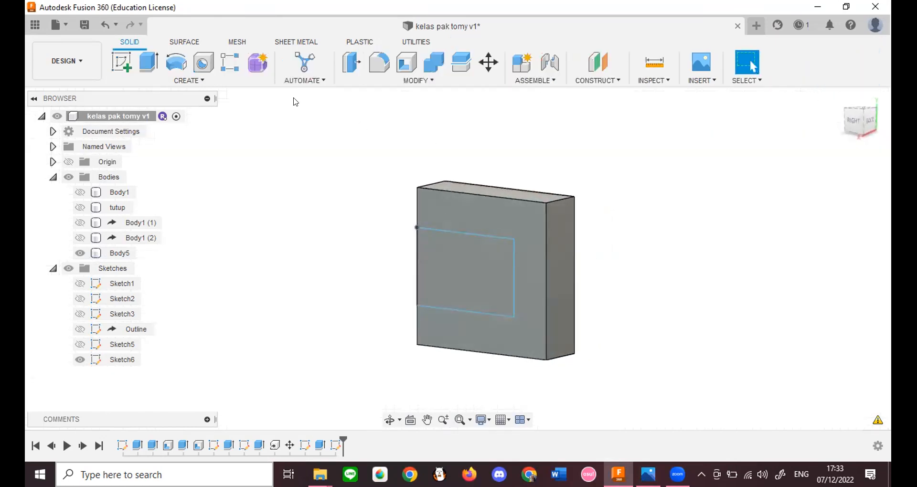
Step: Extrude the rectangle as a cut through the block's full thickness to leave a C-shaped hook
key("e")
left_click(502, 301)
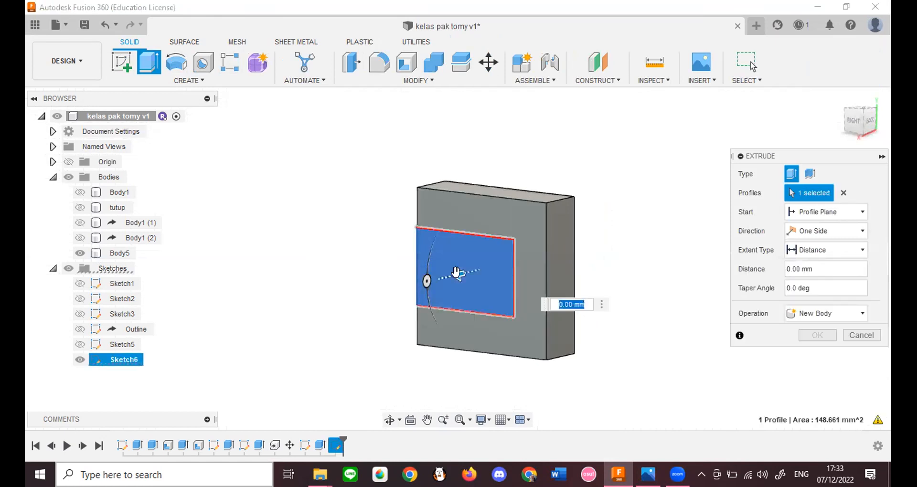
left_click_drag(456, 272, 590, 243)
left_click(817, 354)
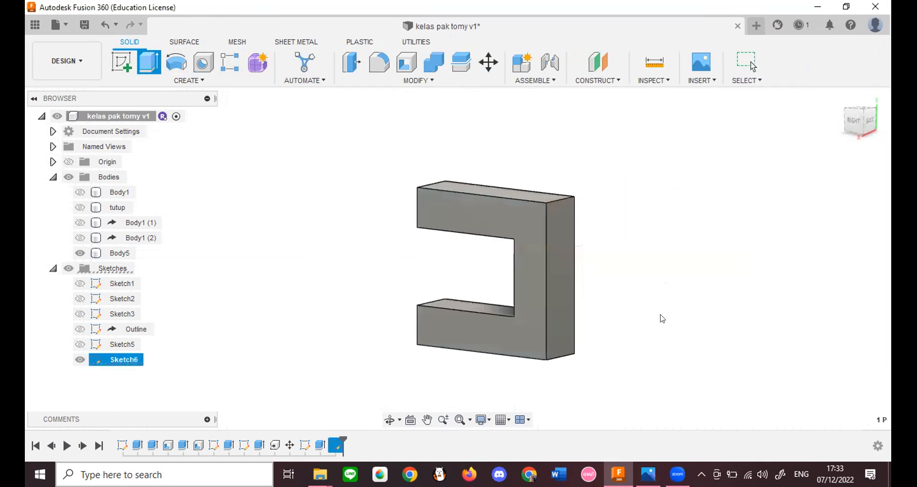
Step: Show Body1 and copy the hook 110 mm along Z to the opposite side of the case
scroll(663, 318, "down", 3)
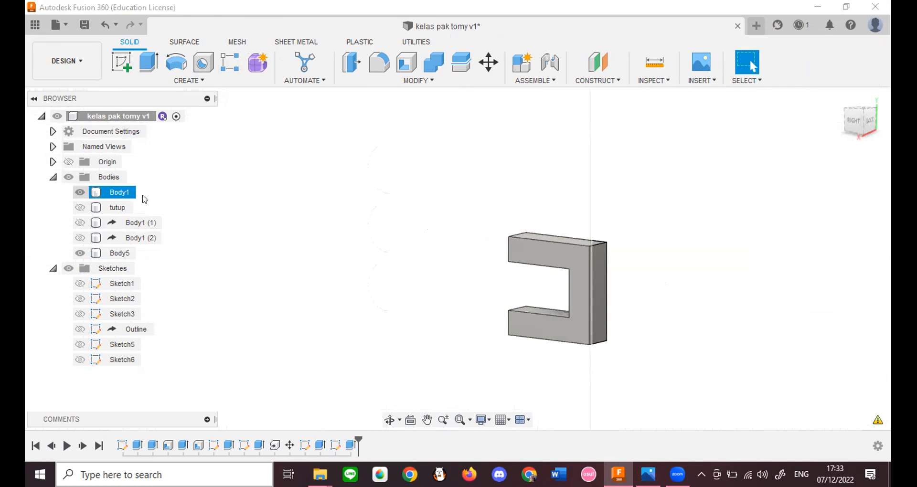
left_click(80, 192)
left_click(119, 253)
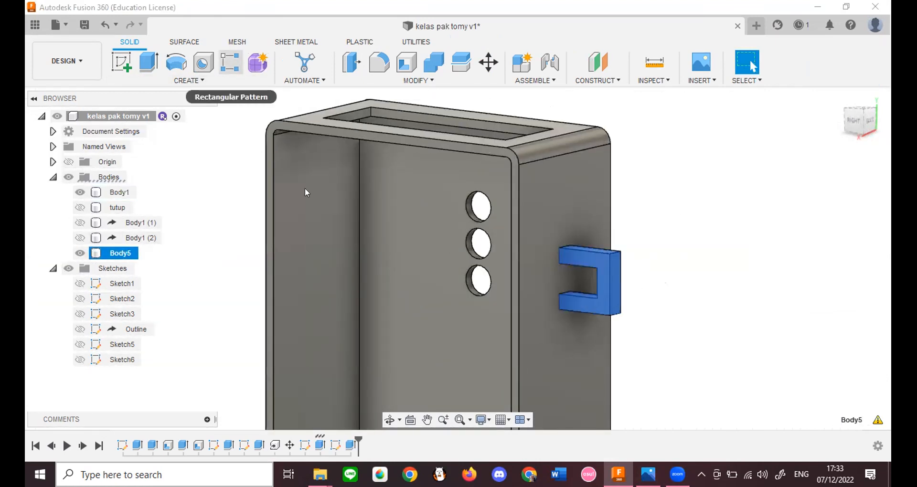
left_click(488, 62)
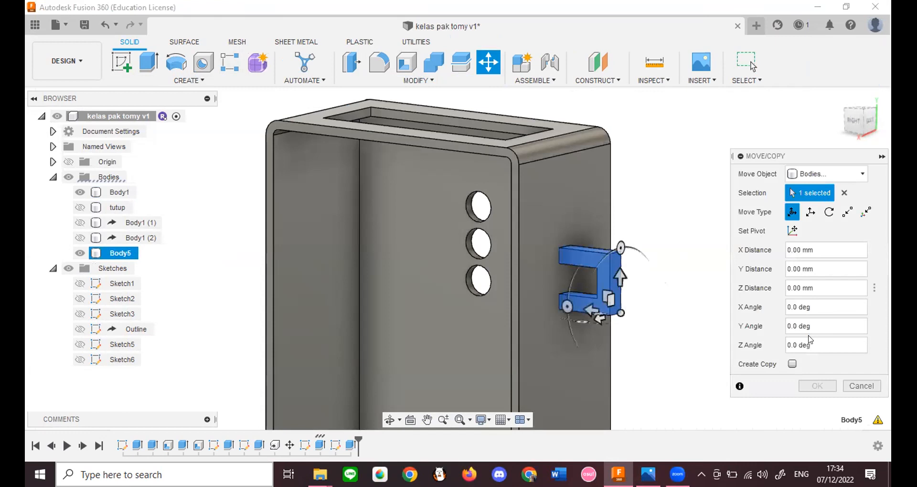
left_click(793, 363)
scroll(554, 273, "down", 2)
left_click_drag(400, 243, 379, 244)
left_click(855, 120)
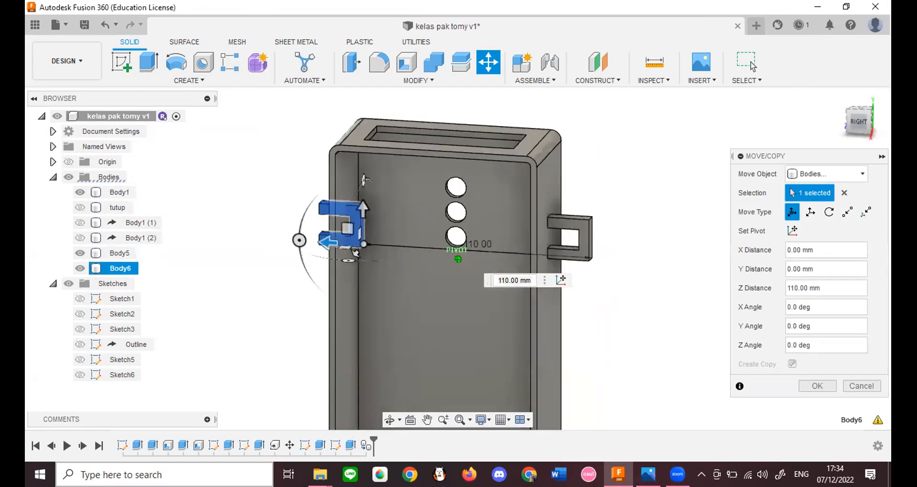
Step: Turn the copied hook around so its opening faces the case and shift it -20 mm in Y to align with the first hook
left_click_drag(285, 263, 304, 264)
left_click_drag(274, 294, 274, 252)
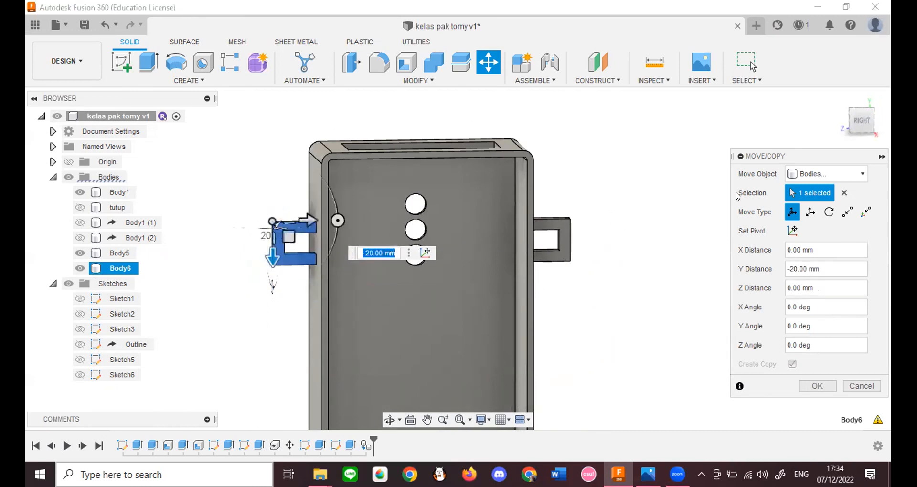
left_click(818, 385)
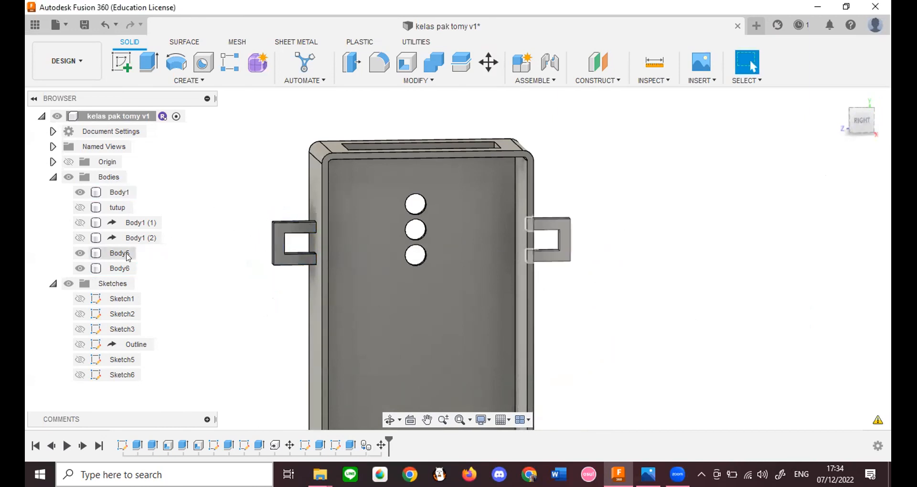
left_click(119, 254)
left_click(120, 268, "shift")
left_click(127, 194, "shift")
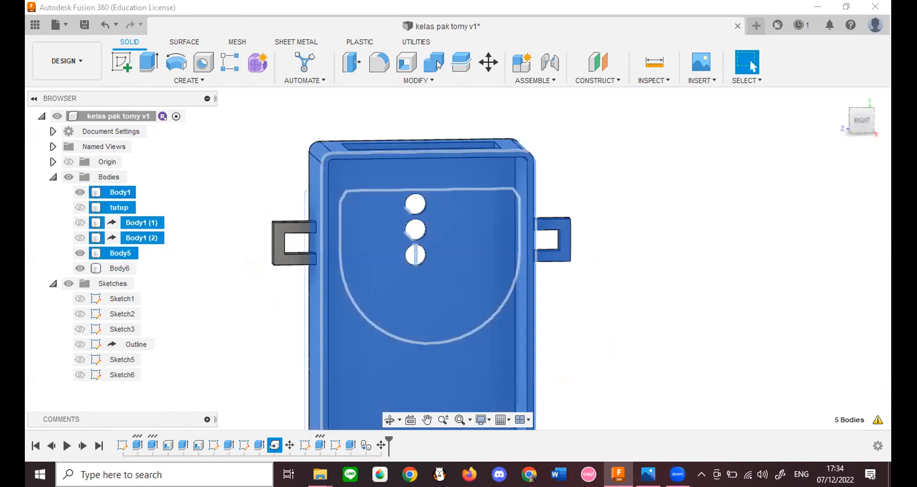
left_click(626, 189)
Step: Join both hook bodies with the case, Body1, using Combine
left_click(118, 268)
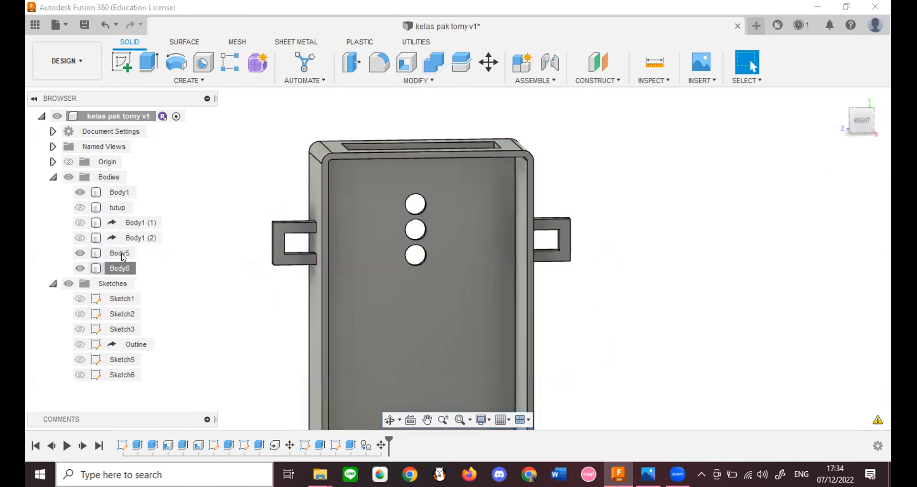
left_click(120, 253, "shift")
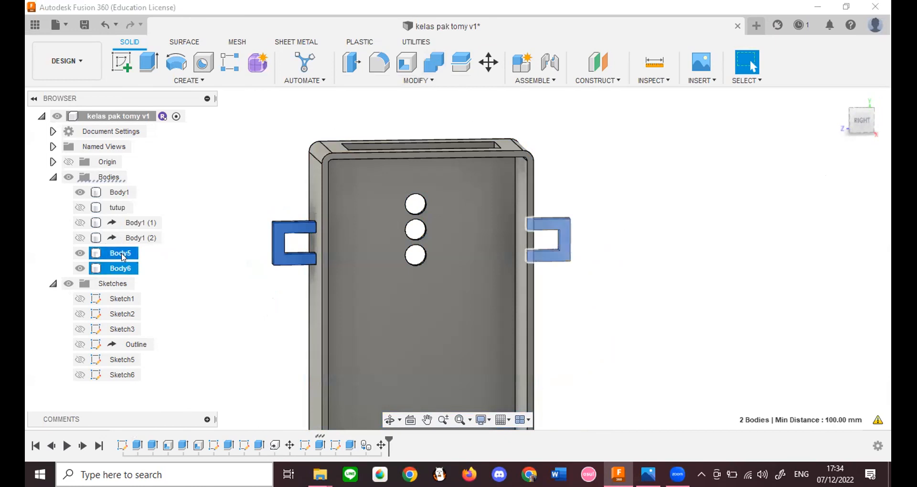
left_click(120, 192, "shift")
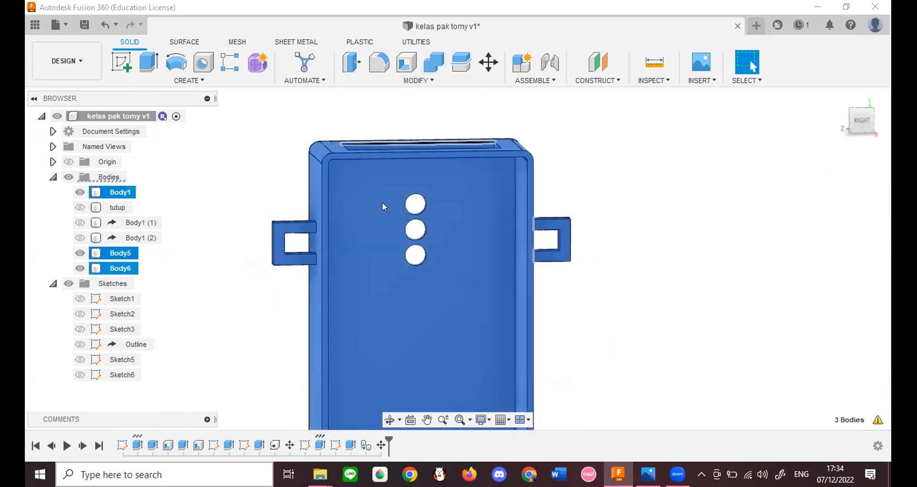
left_click(437, 61)
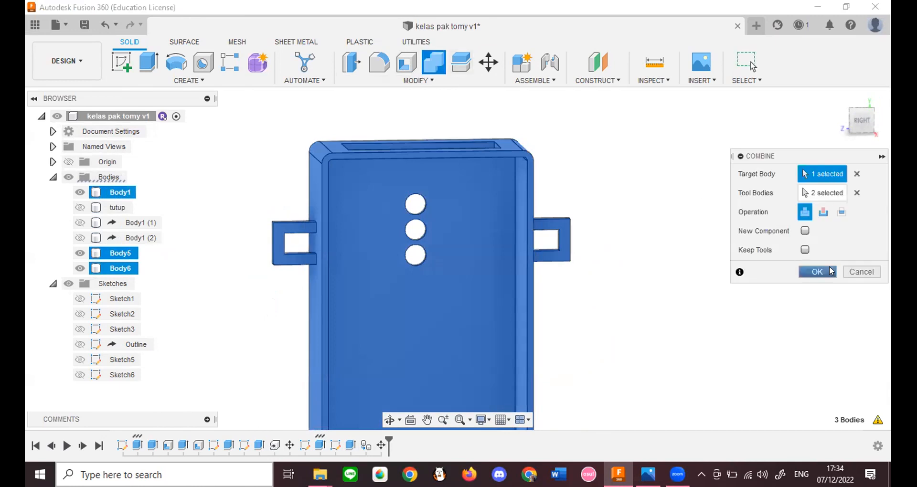
left_click(817, 272)
Step: Show tutup and the circuit board bodies Body1 (1) and Body1 (2) together with the combined case
left_click(79, 192)
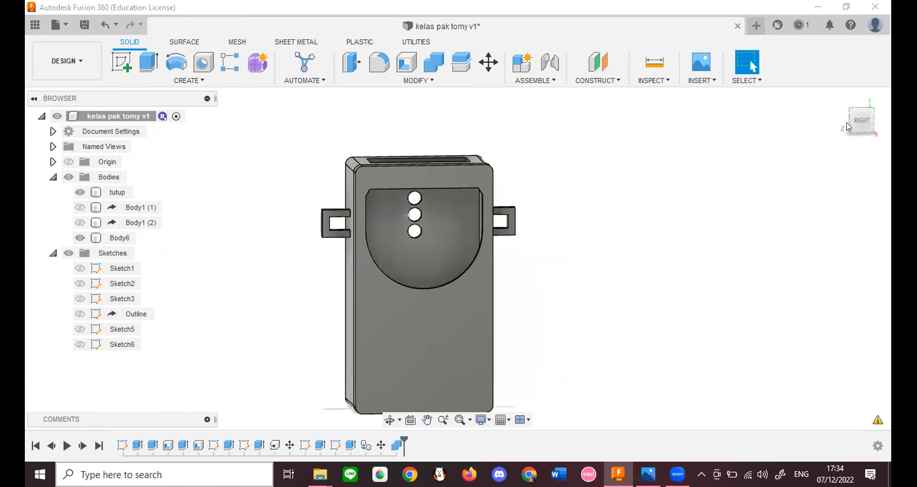
mouse_move(861, 121)
left_mouse_down()
mouse_move(884, 135)
mouse_move(887, 107)
mouse_move(880, 137)
mouse_move(858, 125)
mouse_move(846, 139)
mouse_move(848, 124)
left_mouse_up()
left_click(80, 208)
left_click(80, 223)
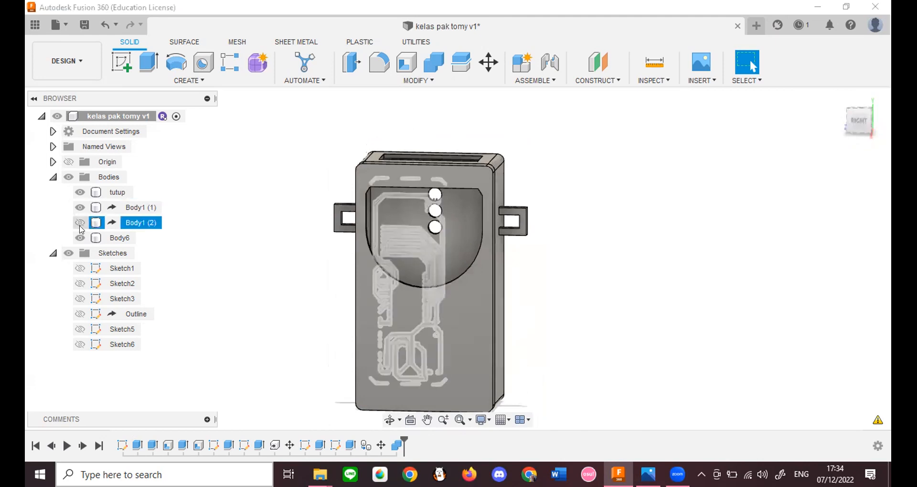
Step: Inspect the assembled enclosure from the front cover, side and back, examining the fit of the hooks, cover opening and round holes
mouse_move(863, 117)
left_mouse_down()
mouse_move(852, 128)
mouse_move(886, 134)
mouse_move(878, 131)
left_mouse_up()
middle_click_drag(456, 250, 427, 253, "shift")
left_click(425, 254)
scroll(425, 253, "down", 3)
scroll(430, 267, "up", 5)
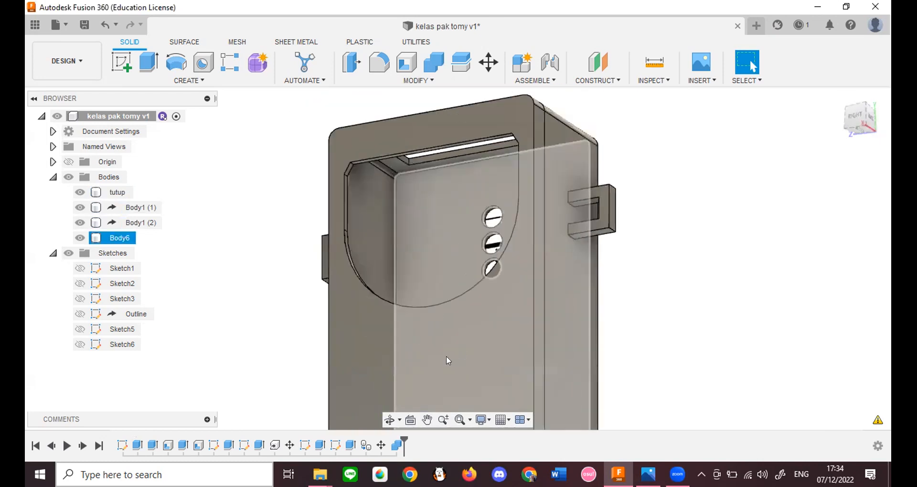
scroll(438, 330, "down", 2)
mouse_move(864, 121)
left_mouse_down()
mouse_move(831, 122)
mouse_move(855, 124)
mouse_move(863, 142)
left_mouse_up()
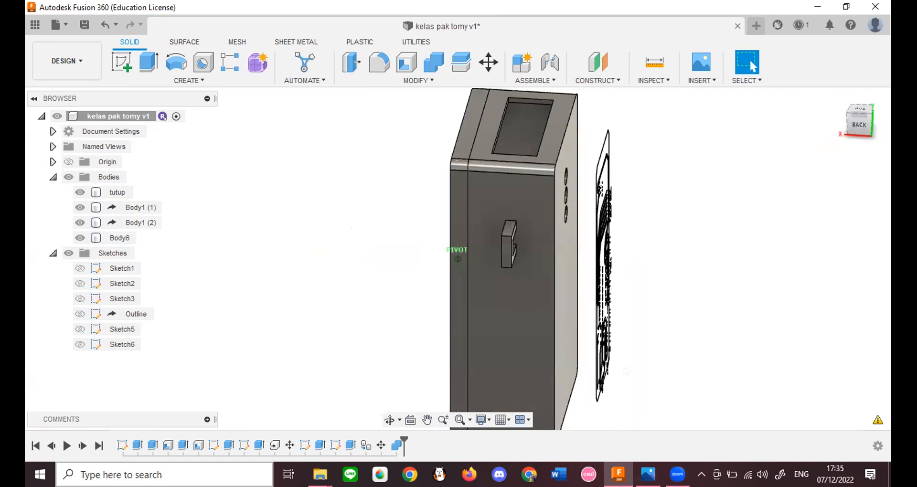
left_click_drag(626, 371, 804, 166)
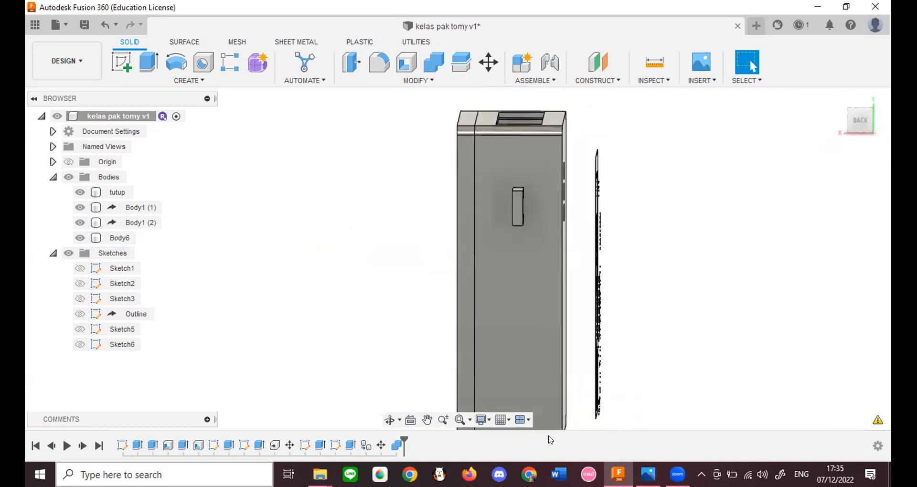
left_click_drag(862, 119, 573, 221)
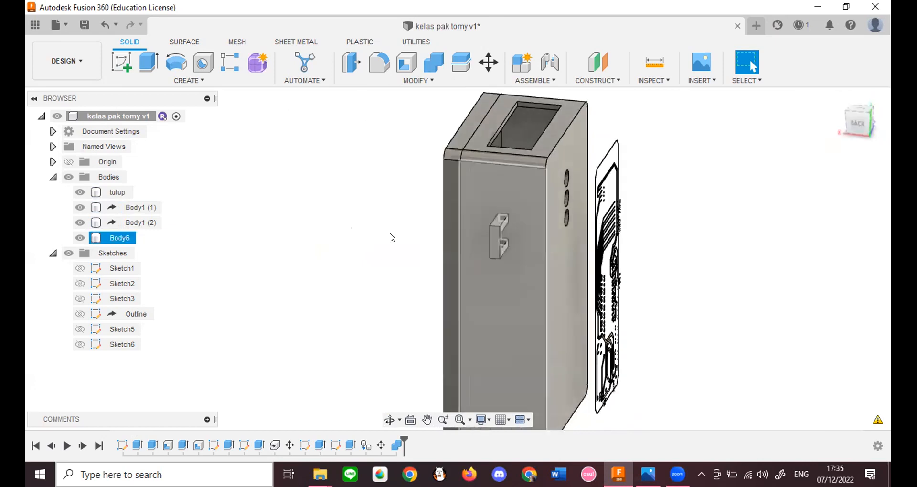
Step: Examine the circuit board's traces up close and its position relative to the case and its three round holes
scroll(631, 271, "up", 3)
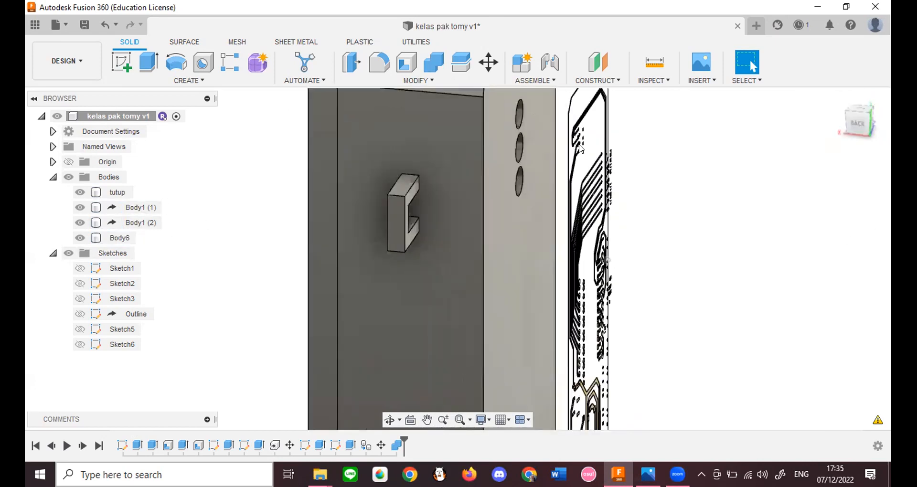
scroll(598, 334, "up", 3)
scroll(597, 335, "up", 3)
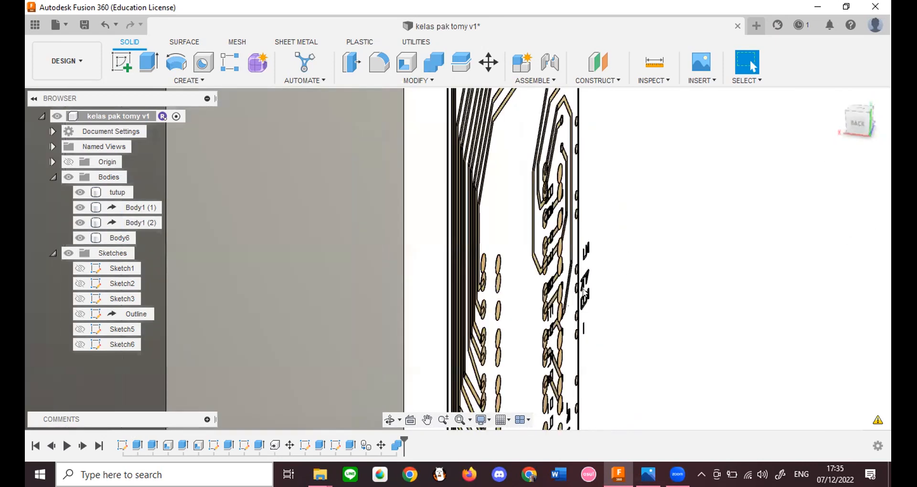
scroll(525, 339, "up", 3)
left_click_drag(867, 118, 821, 147)
scroll(433, 228, "down", 5)
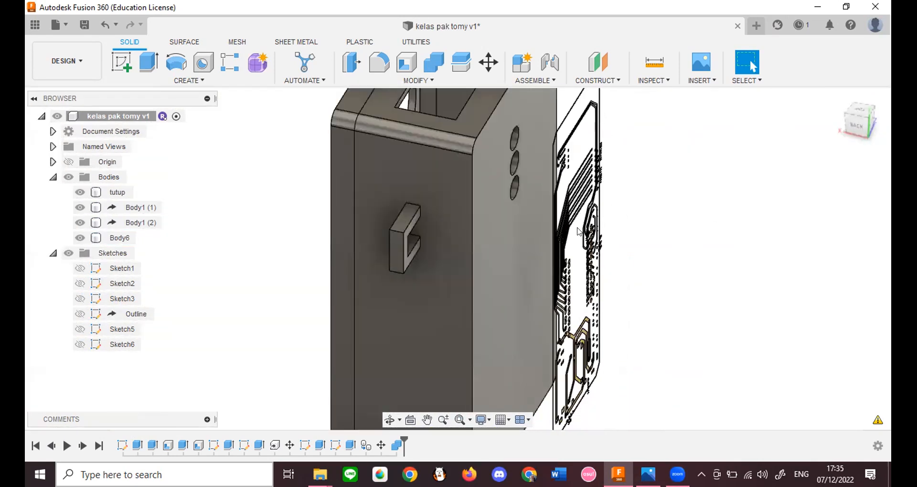
scroll(549, 234, "down", 2)
left_click_drag(861, 129, 841, 125)
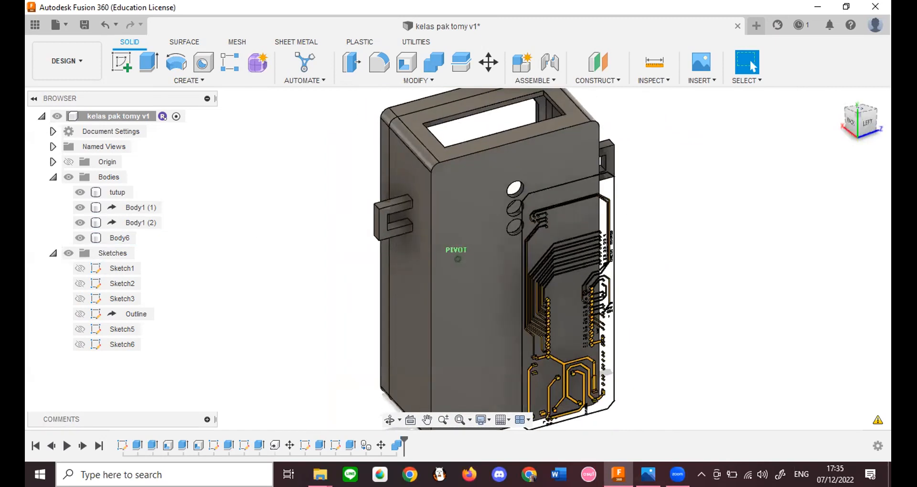
mouse_move(334, 217)
middle_mouse_down("shift")
mouse_move(341, 205)
mouse_move(361, 253)
mouse_move(415, 222)
middle_mouse_up("shift")
scroll(415, 221, "down", 2)
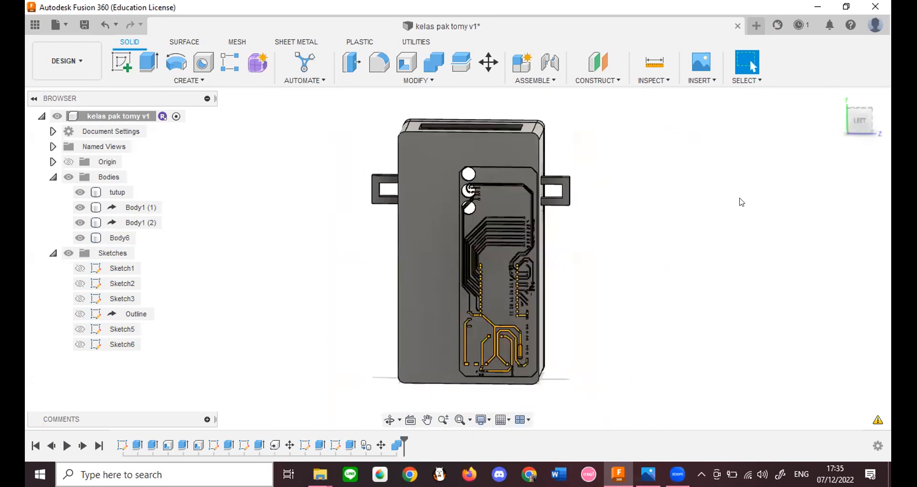
Step: Compare the enclosure's cover opening, top cutout and side hooks with the reference drawing model fusion kelas pak tomy.png
key("alt+Tab")
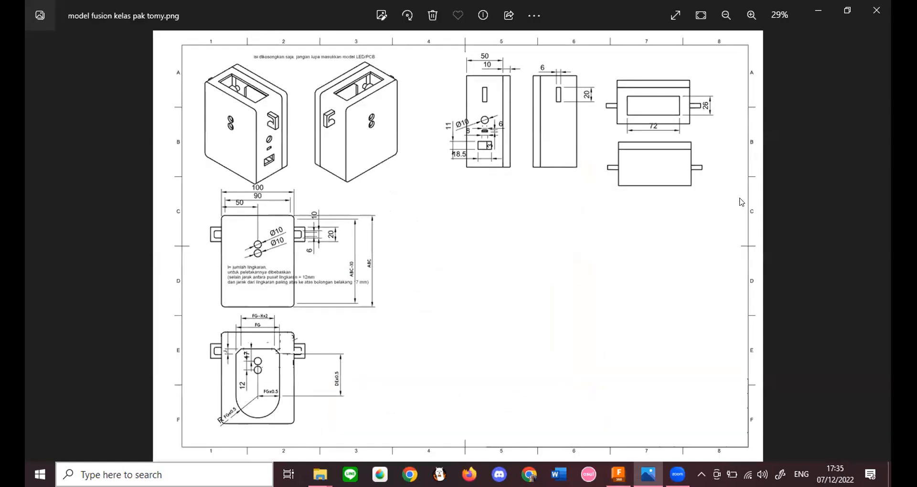
key("alt+Tab")
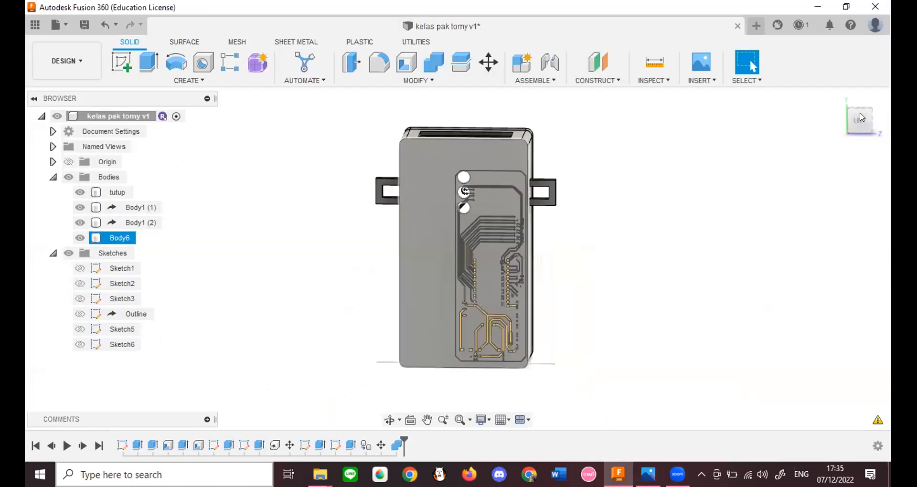
mouse_move(859, 121)
left_mouse_down()
mouse_move(881, 146)
mouse_move(888, 131)
mouse_move(881, 122)
left_mouse_up()
scroll(394, 172, "up", 6)
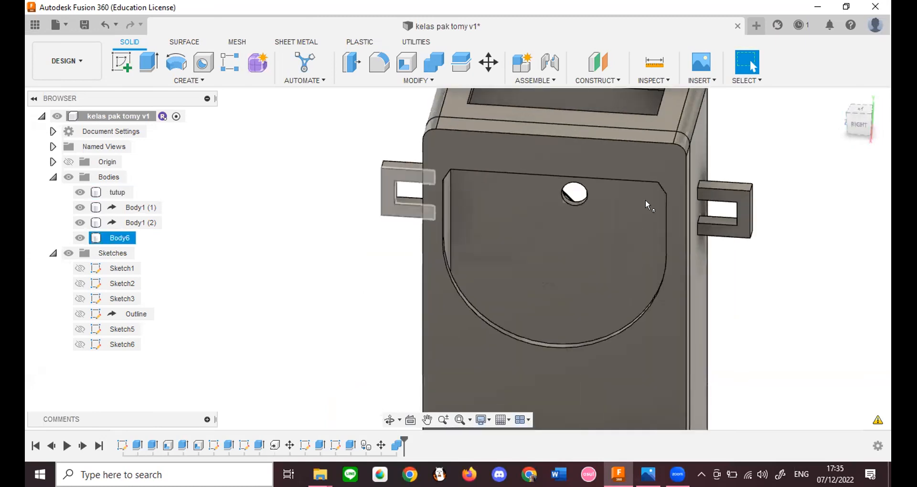
scroll(449, 228, "down", 3)
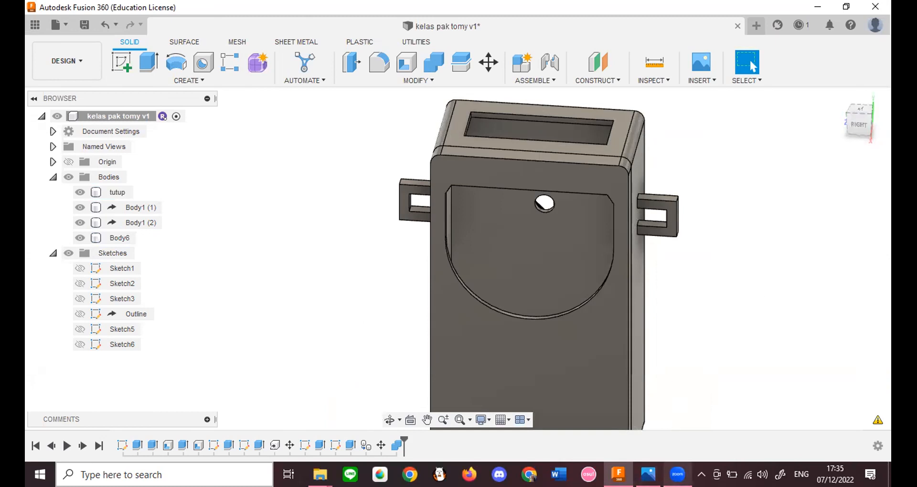
mouse_move(677, 474)
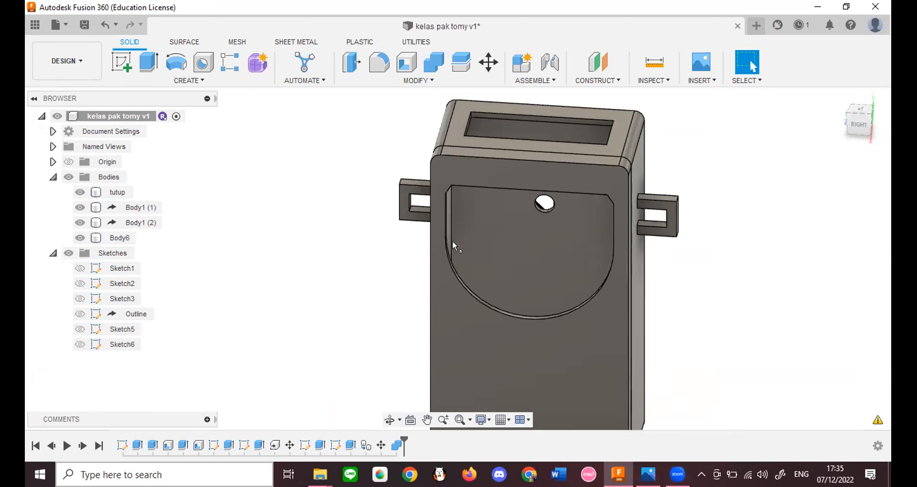
mouse_move(845, 124)
left_mouse_down()
mouse_move(823, 165)
mouse_move(841, 129)
left_mouse_up()
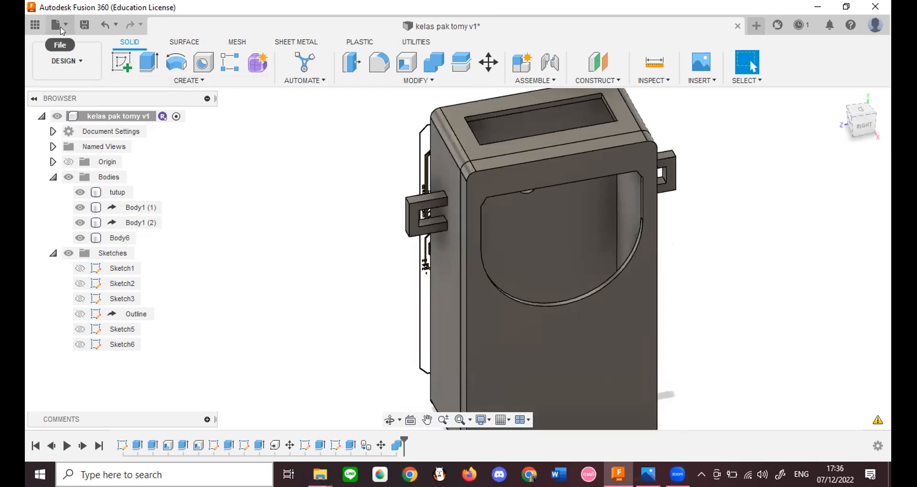
Step: Export the design as an Autodesk Fusion 360 Archive file (*.f3z), keeping the suggested name and location
left_click(63, 28)
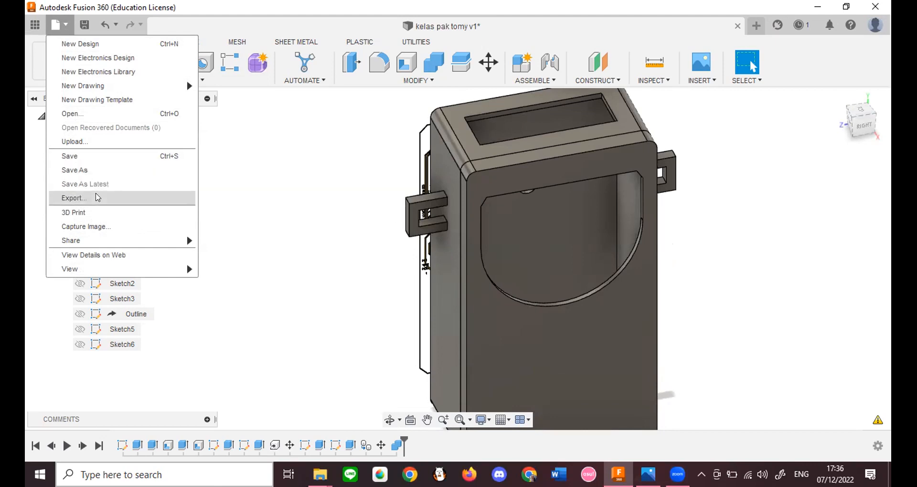
left_click(98, 197)
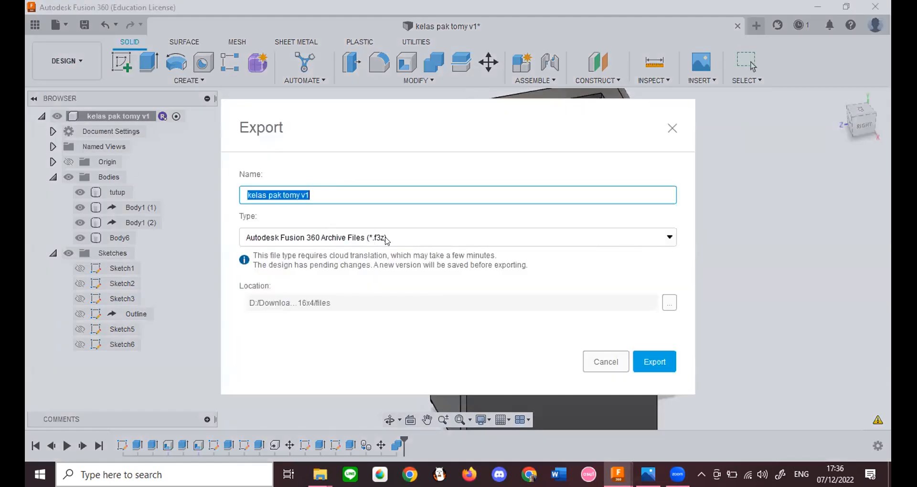
left_click(386, 239)
left_click(386, 239)
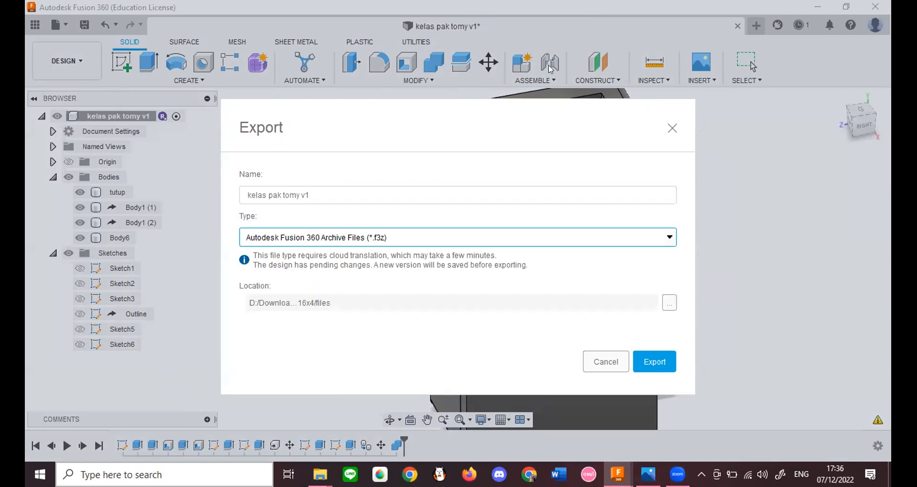
left_click(392, 237)
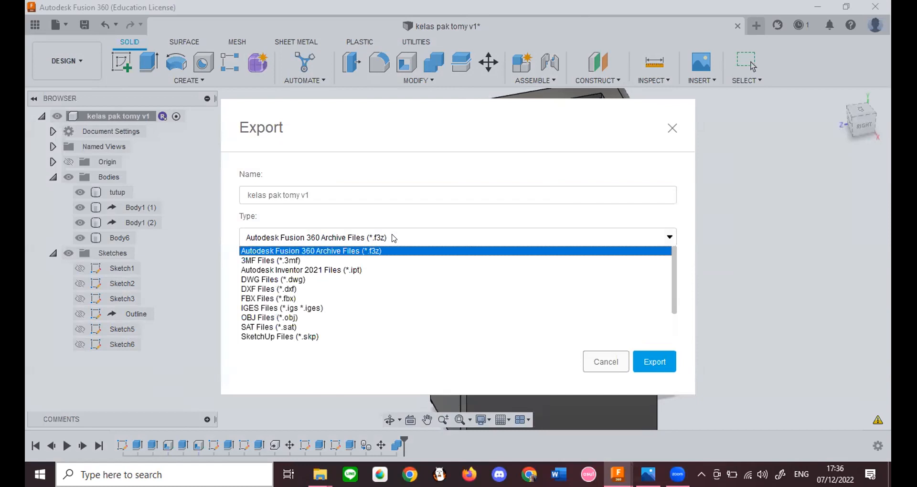
scroll(393, 331, "down", 2)
scroll(393, 330, "up", 2)
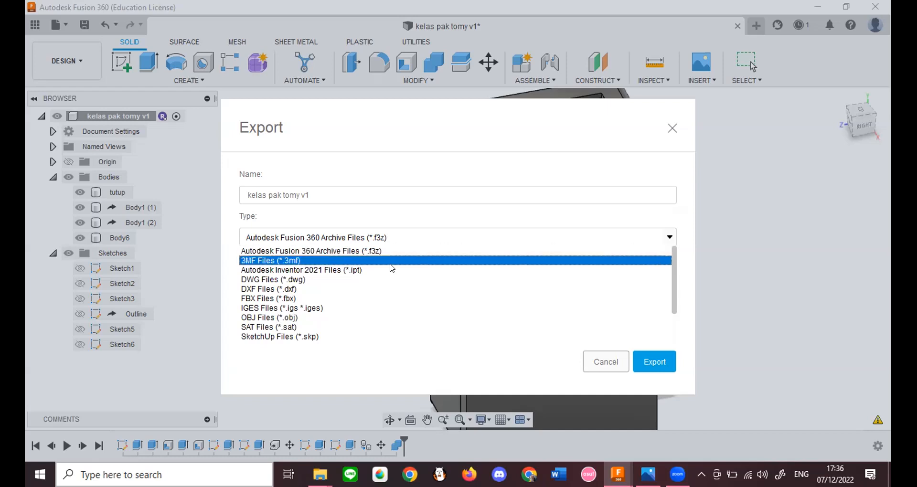
scroll(341, 333, "down", 2)
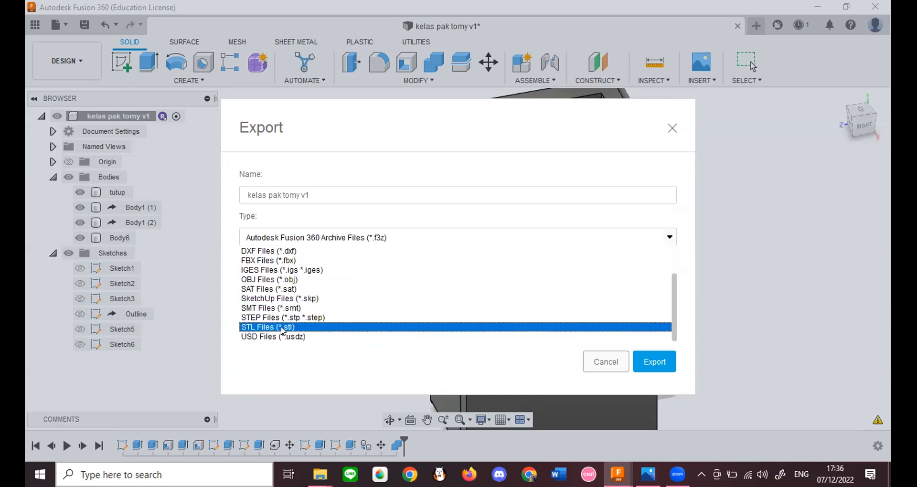
scroll(344, 287, "up", 2)
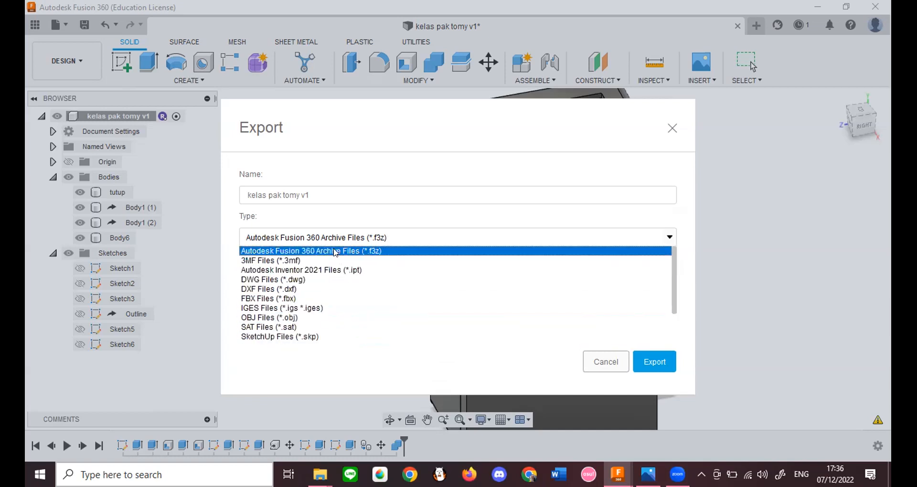
left_click(336, 251)
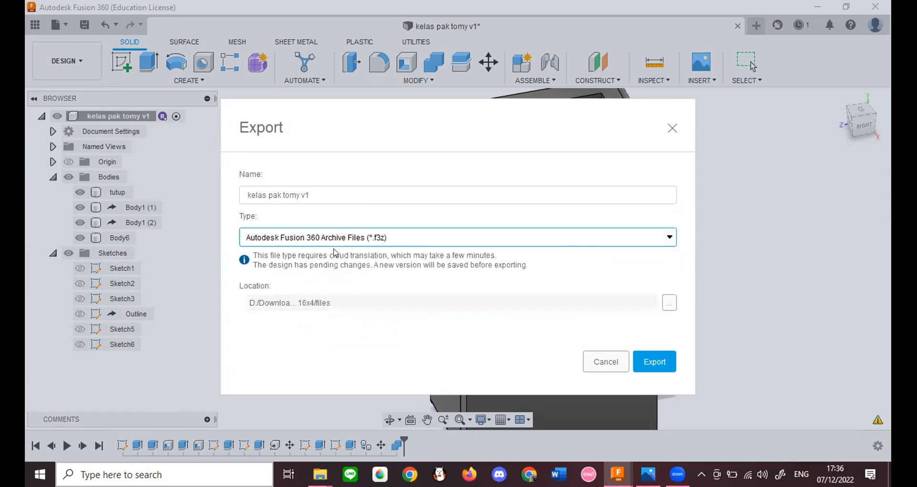
left_click(650, 357)
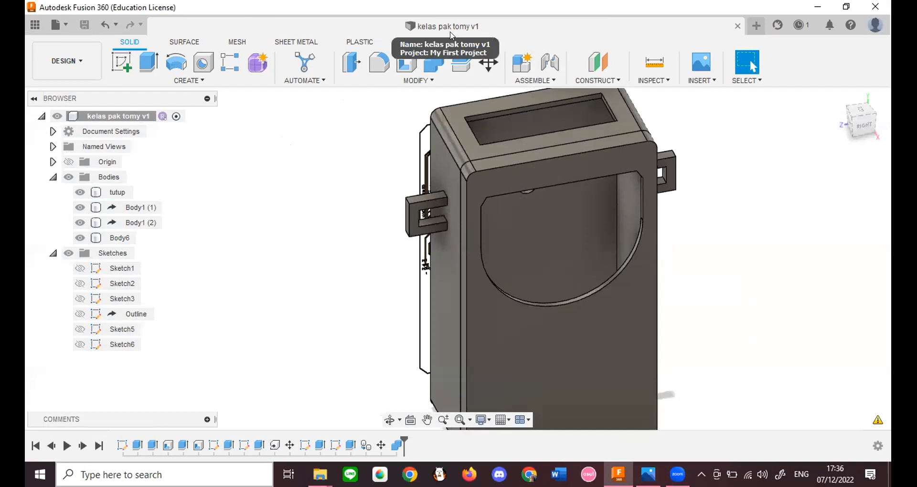
Step: Check the enclosure with the board bodies Body1 (1) and Body1 (2) hidden, show them again and review the export's job status
scroll(531, 257, "down", 2)
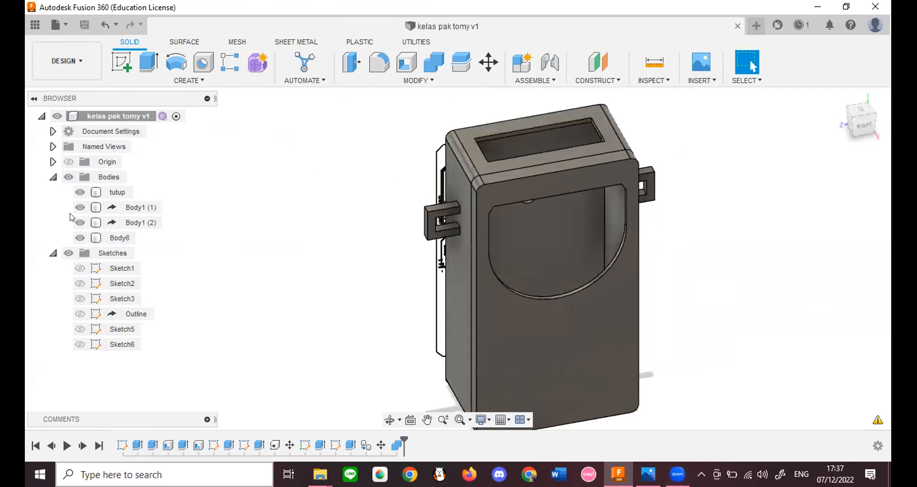
left_click_drag(873, 115, 887, 119)
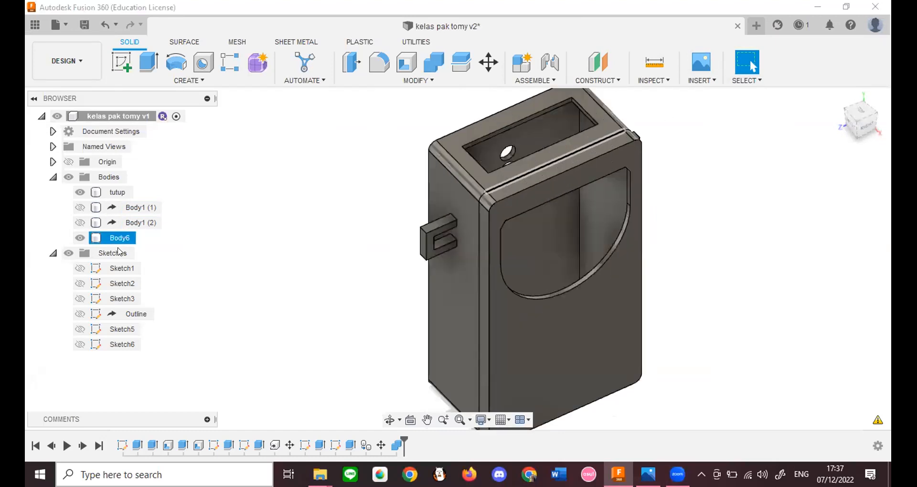
left_click(79, 239)
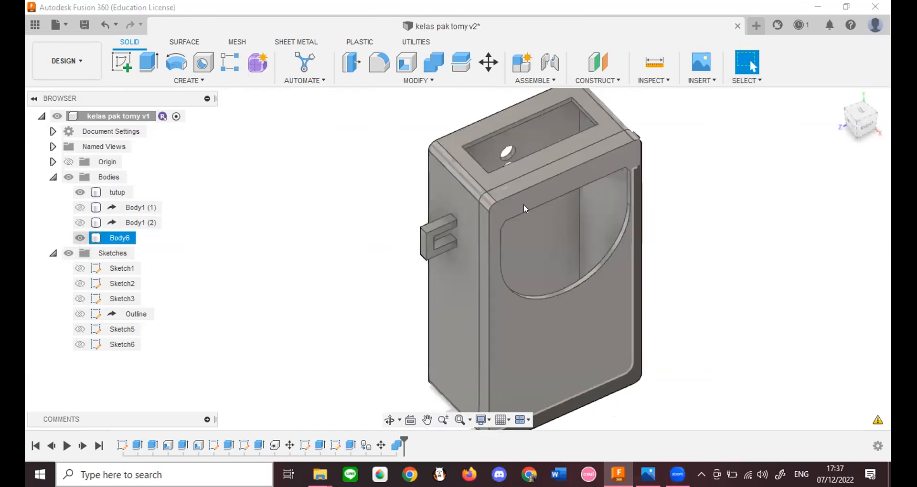
left_click(80, 208)
left_click(80, 223)
left_click(80, 238)
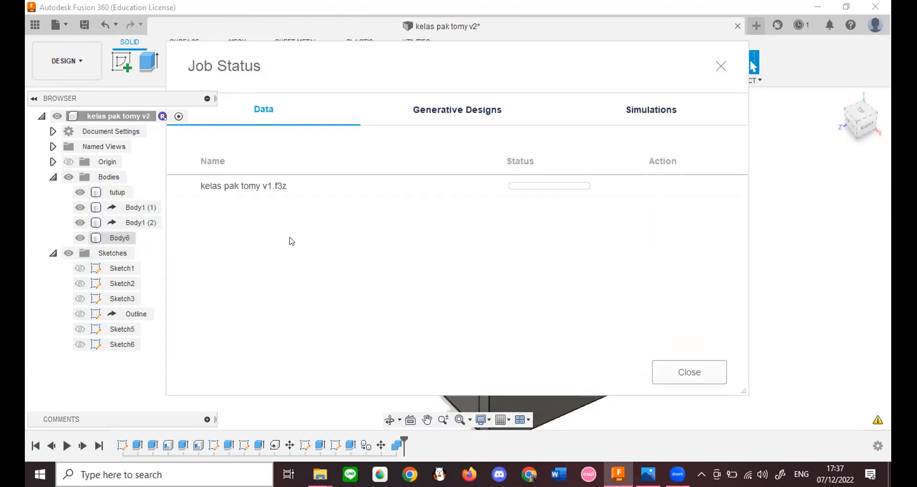
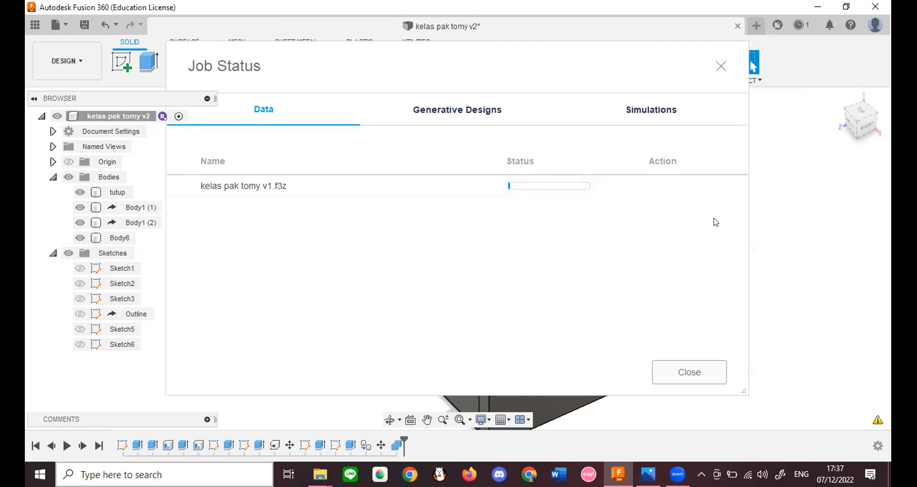
left_click(718, 369)
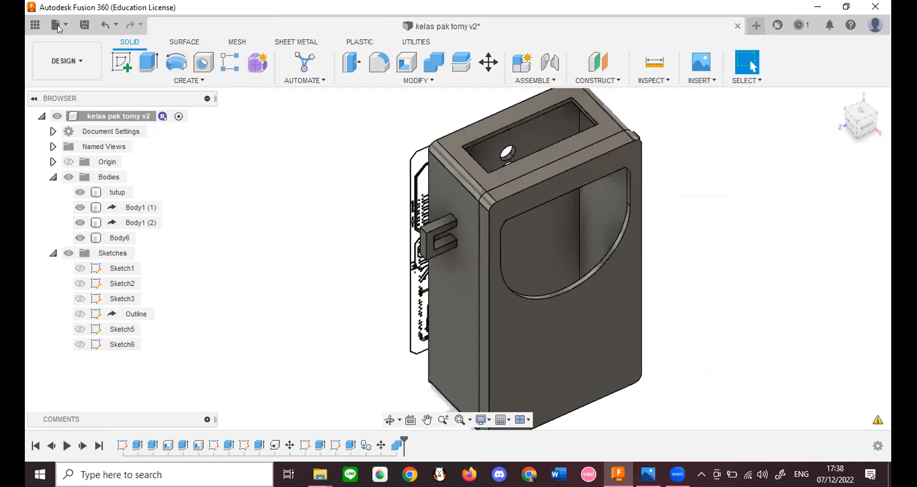
left_click(58, 27)
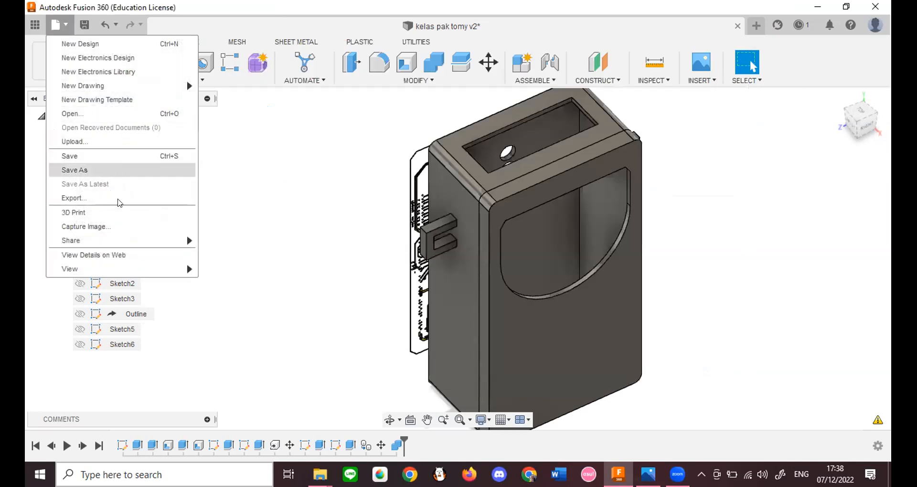
left_click(120, 200)
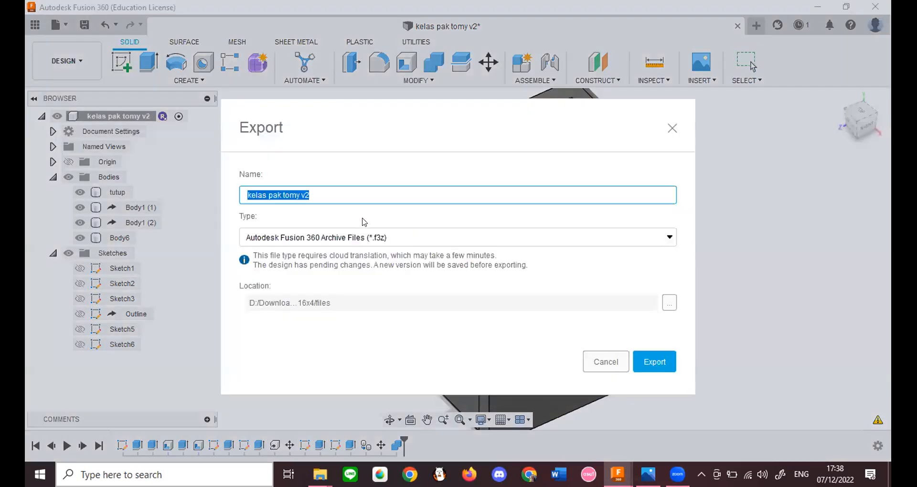
left_click(371, 238)
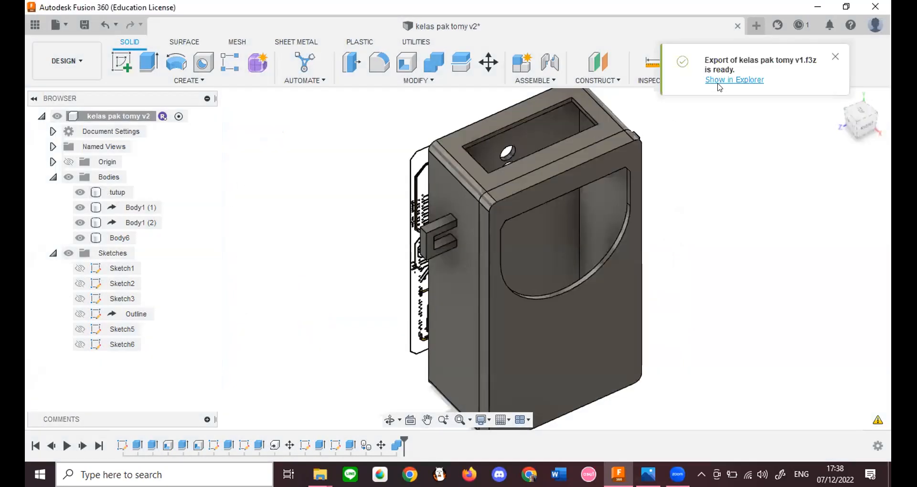
Step: Hide Body1 (1), Body1 (2) and the case Body6 so that only the cover tutup is displayed
left_click(83, 209)
left_click(80, 208)
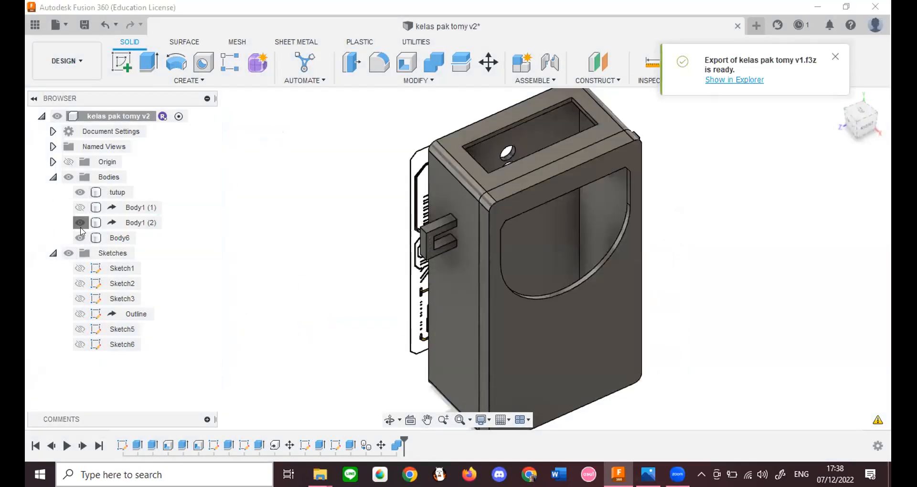
left_click(80, 223)
left_click(80, 238)
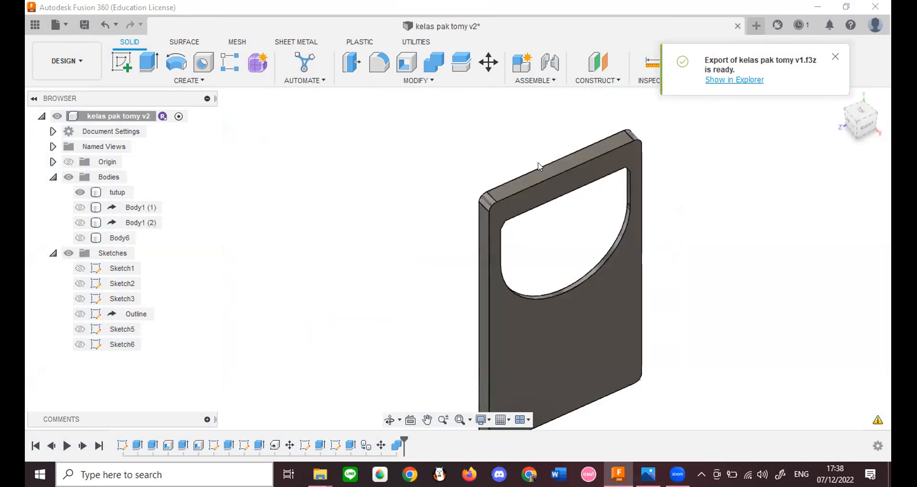
left_click(59, 24)
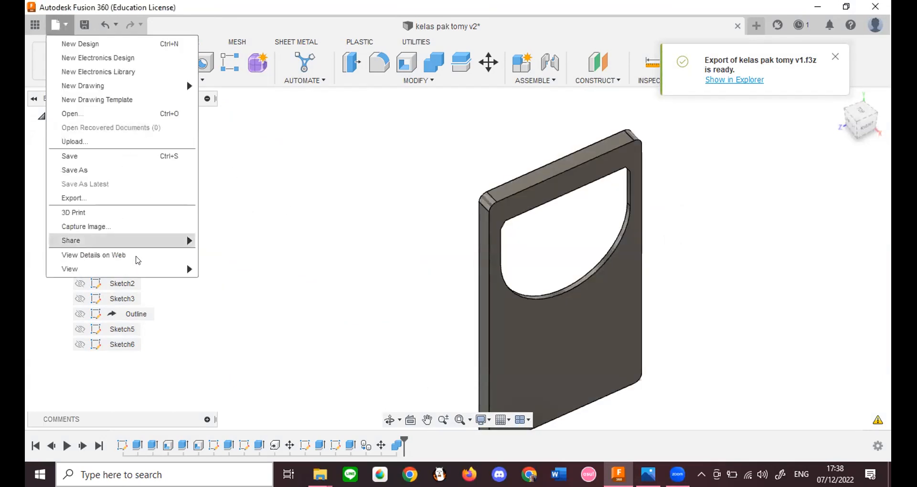
left_click(72, 198)
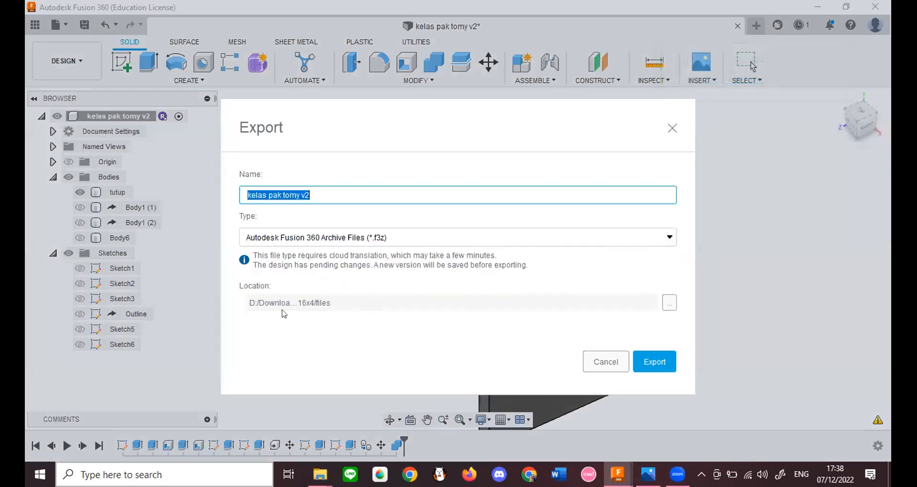
left_click(315, 237)
scroll(655, 325, "down", 2)
left_click(606, 368)
left_click(606, 368)
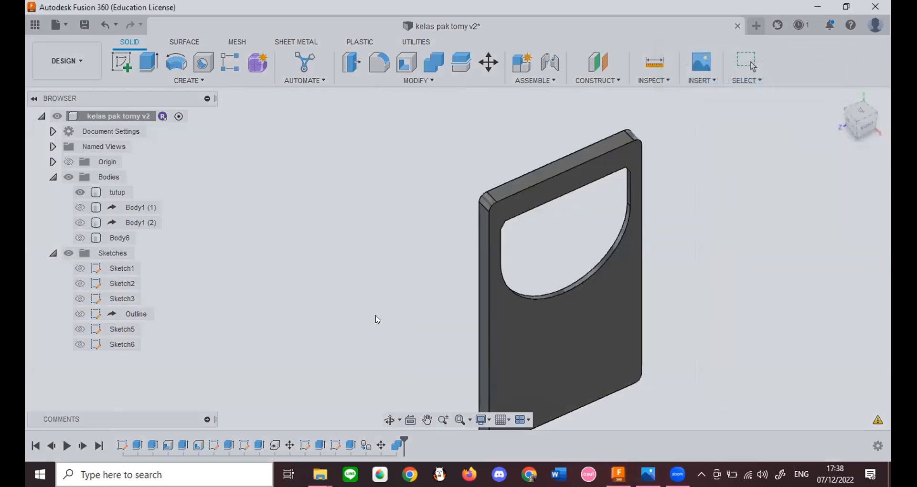
Step: Hide the cover tutup and show the case Body6 so that only the case is displayed
left_click(79, 192)
left_click(80, 238)
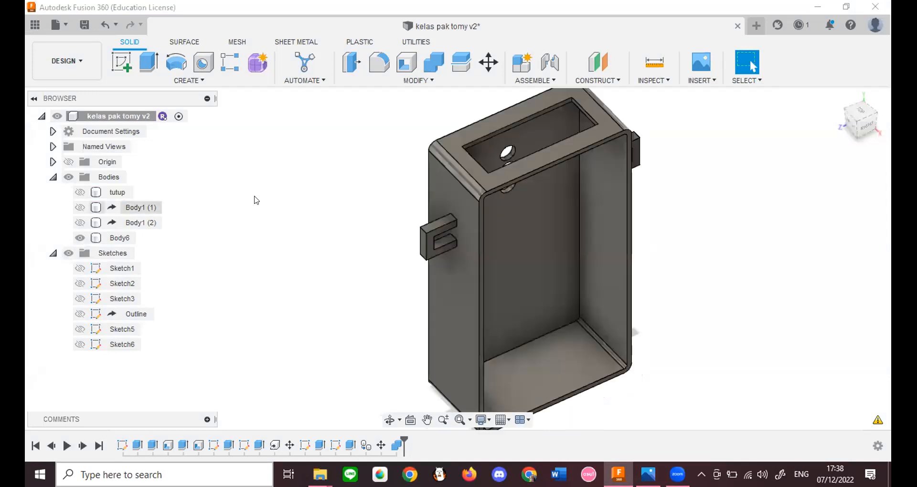
left_click(69, 28)
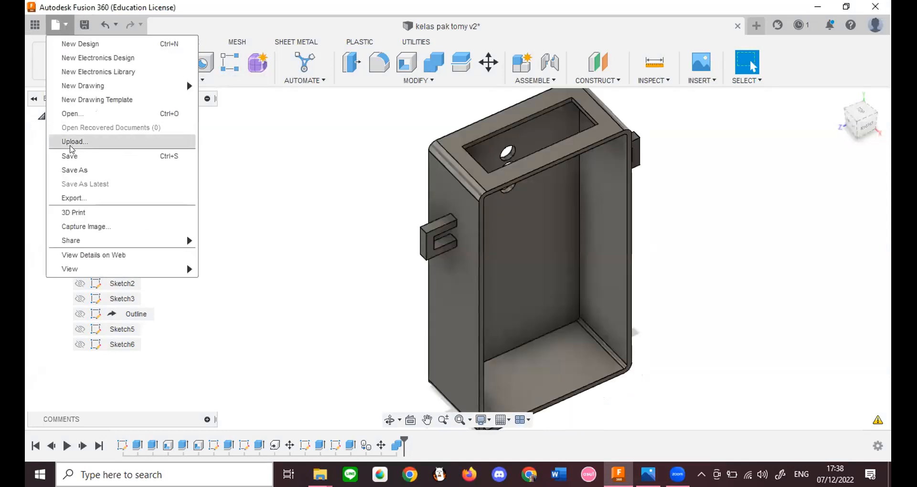
left_click(82, 200)
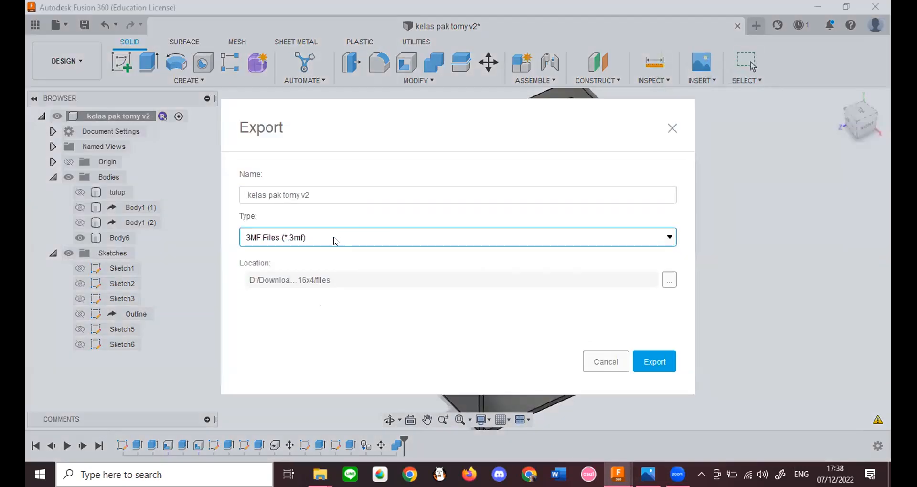
left_click(336, 240)
scroll(354, 315, "down", 3)
left_click(350, 329)
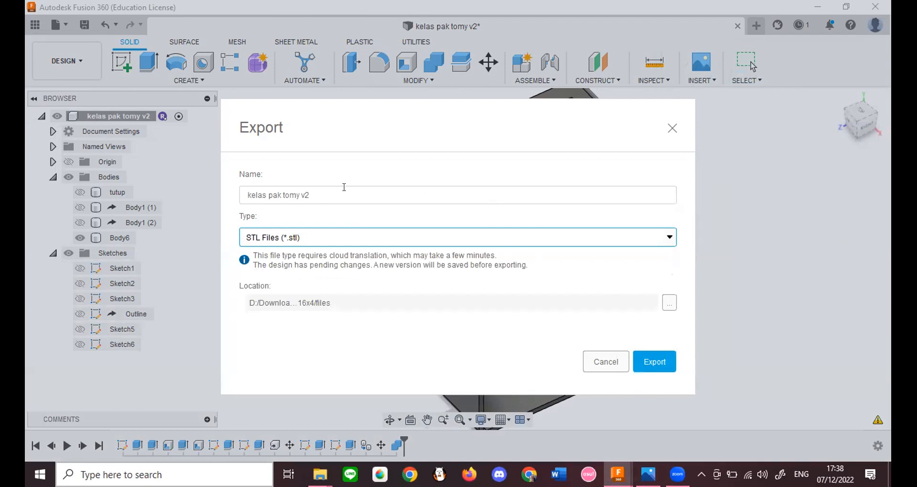
left_click(672, 127)
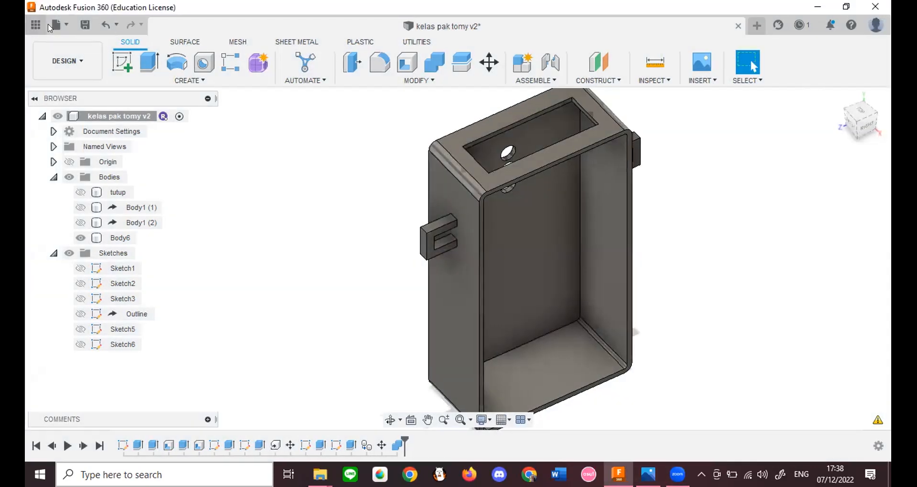
Step: Find the PCBtest3 3D board design in My First Project and open it
left_click(36, 25)
scroll(152, 313, "down", 5)
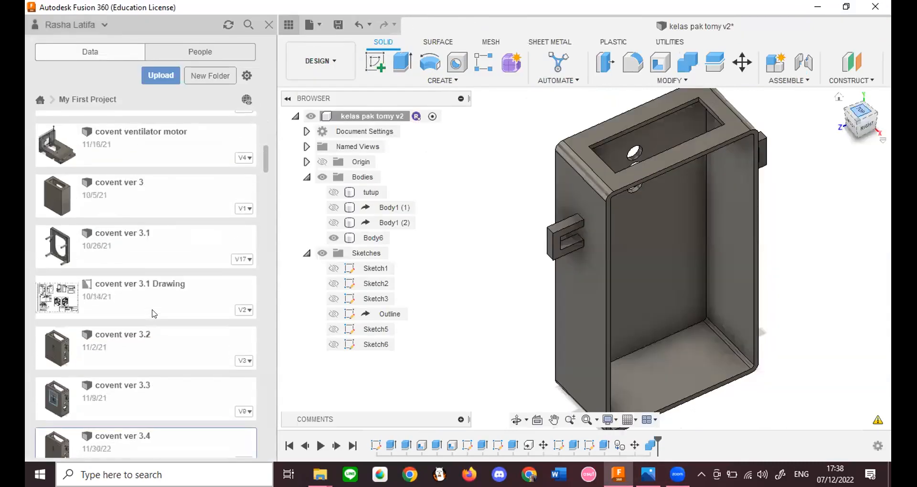
scroll(199, 322, "down", 5)
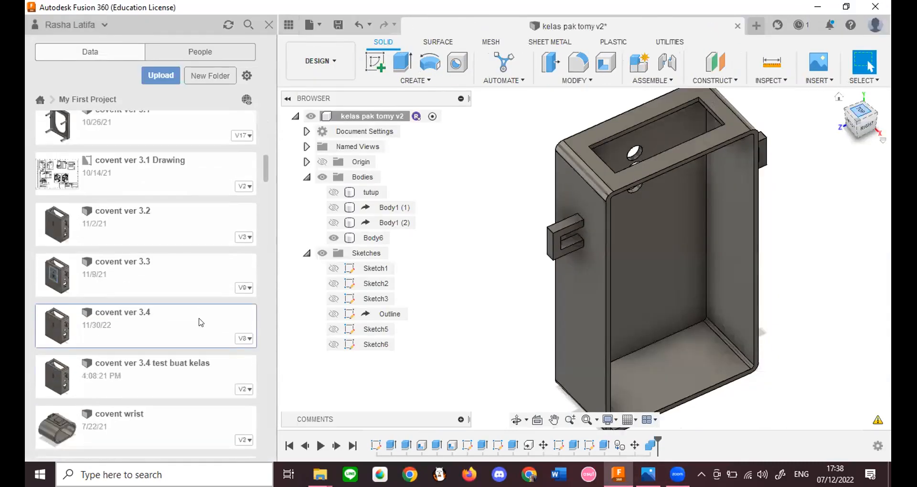
scroll(199, 322, "down", 20)
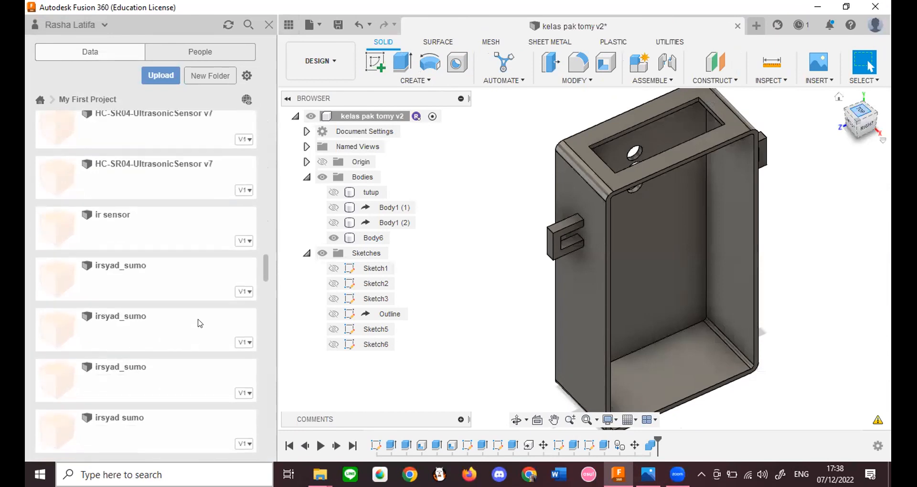
scroll(170, 283, "down", 8)
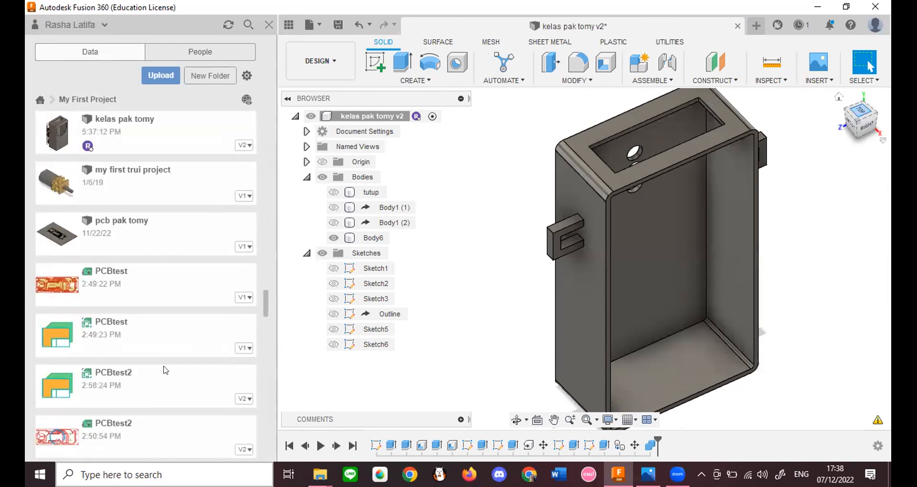
scroll(165, 370, "down", 3)
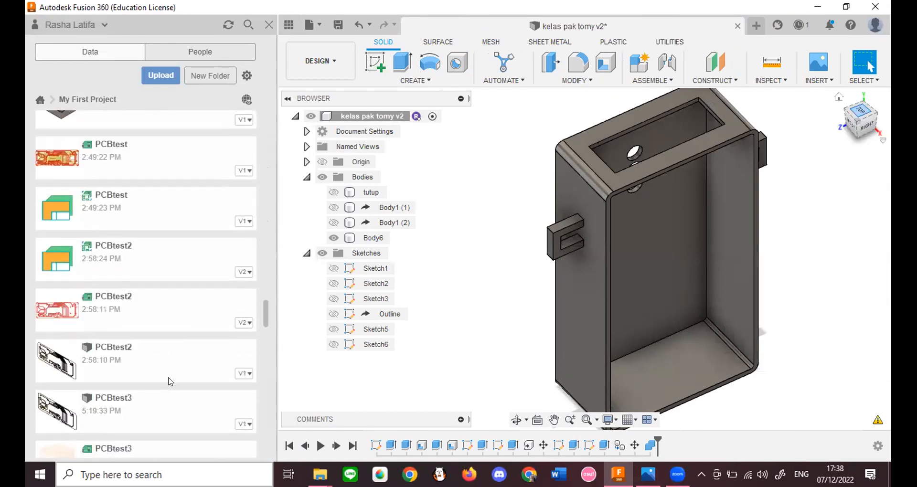
scroll(170, 387, "down", 2)
scroll(169, 359, "down", 5)
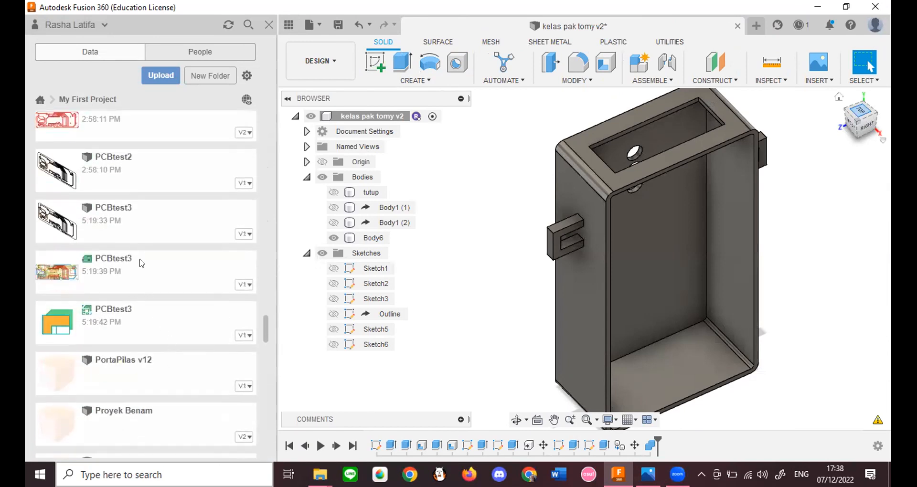
left_click(149, 220)
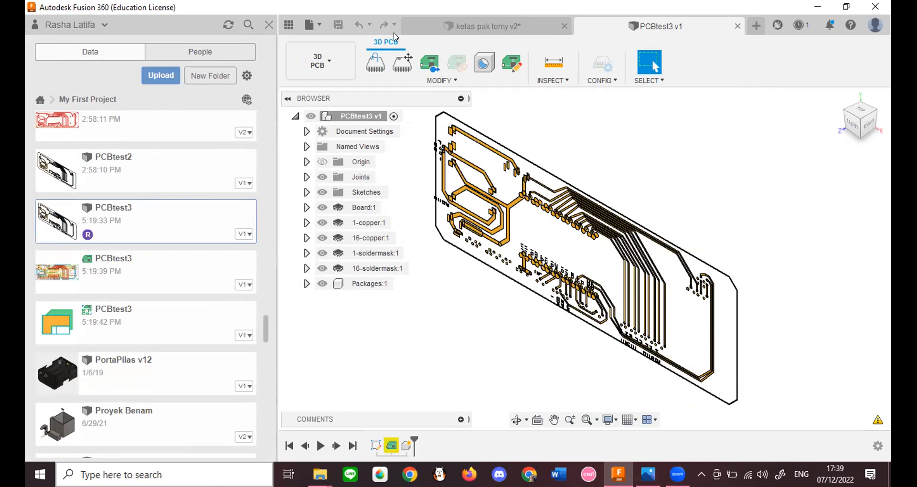
Step: Start an export of the PCBtest3 design, keeping the type Autodesk Fusion 360 Archive Files (*.f3d)
left_click(310, 24)
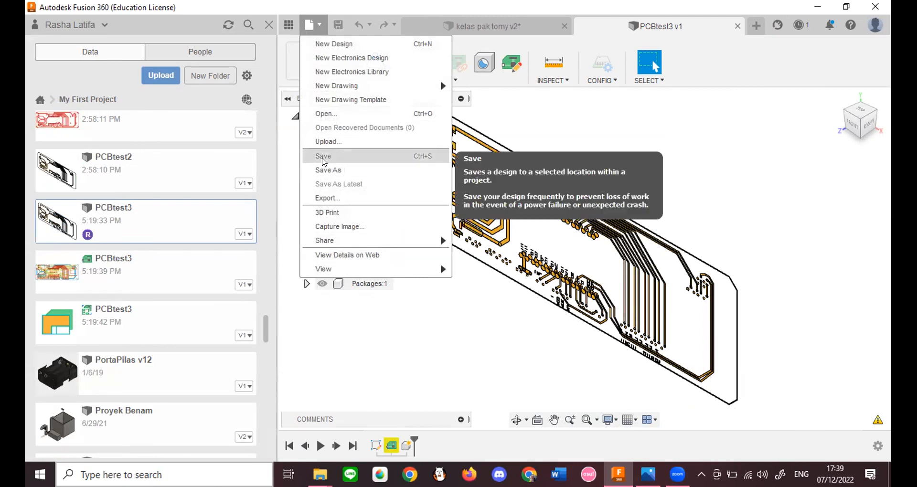
left_click(323, 197)
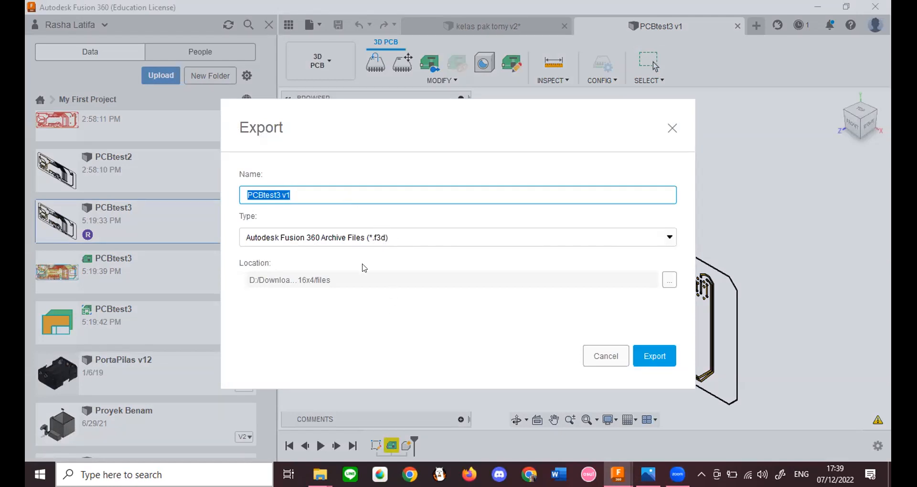
left_click(385, 240)
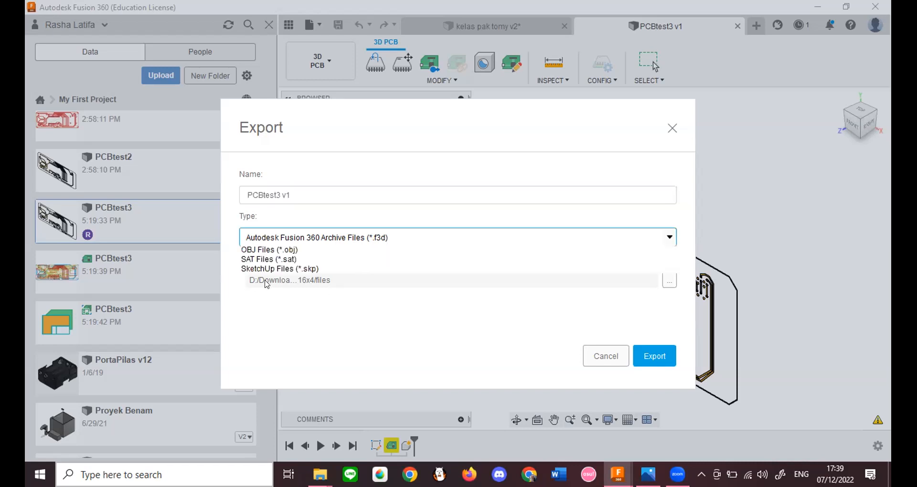
left_click(323, 276)
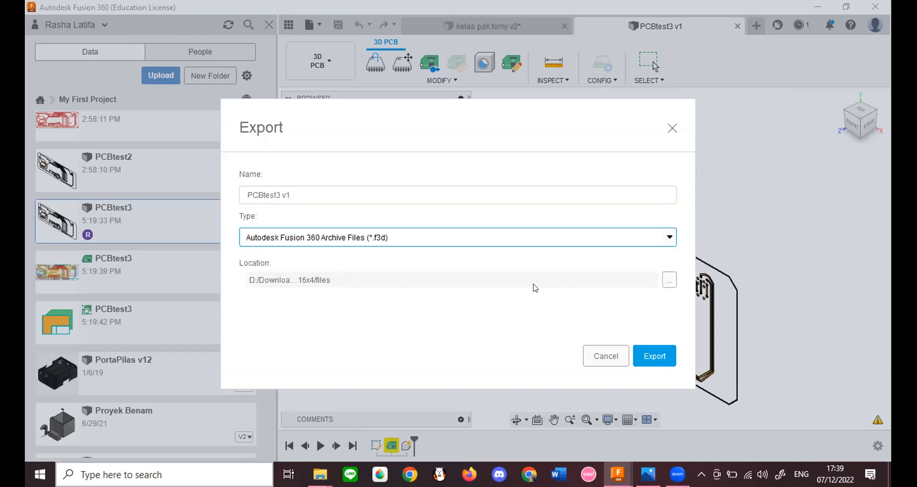
Step: Set the export location to the Downloads folder and export the board as PCBtest3 v1
left_click(665, 279)
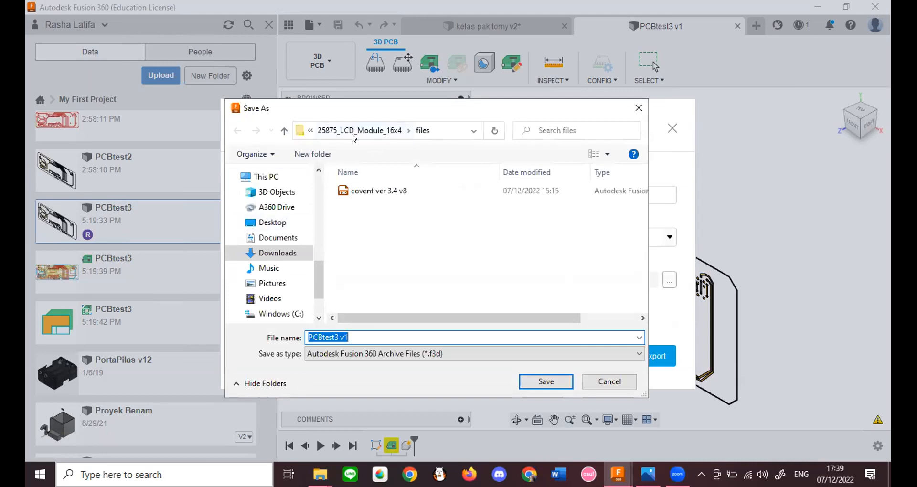
left_click(310, 131)
left_click(272, 258)
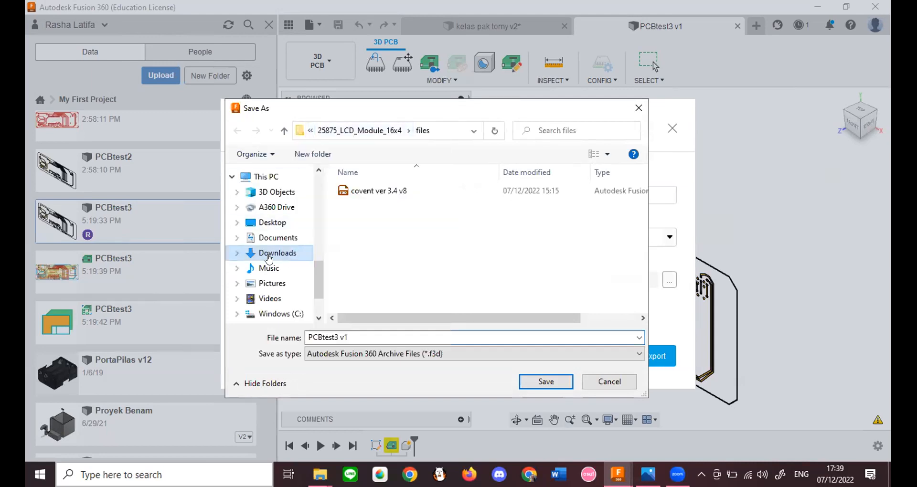
left_click(269, 259)
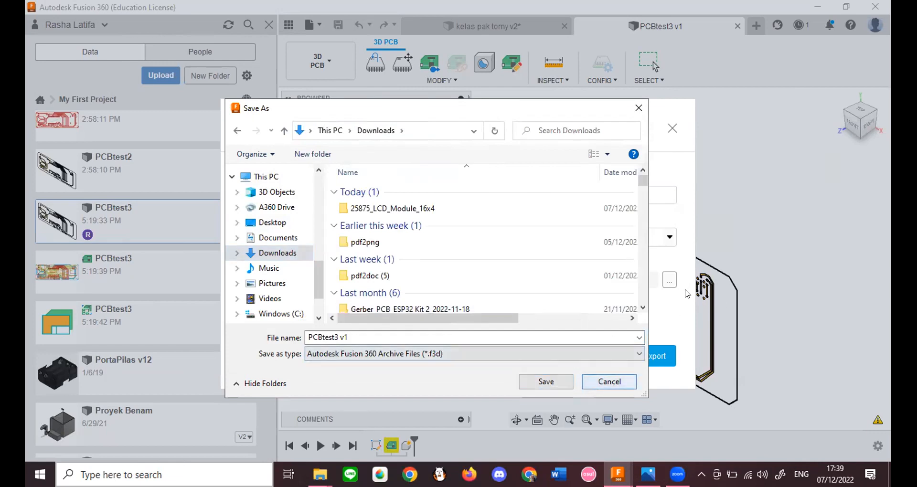
left_click(609, 382)
left_click(670, 280)
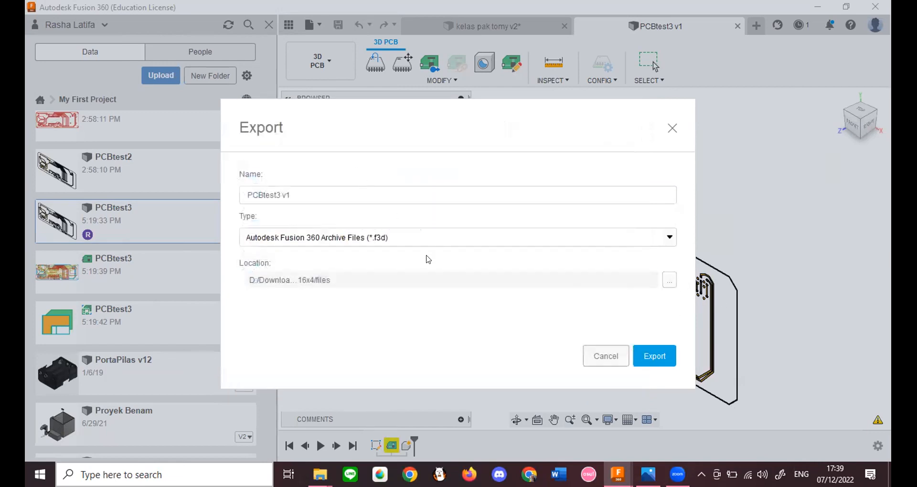
left_click(546, 382)
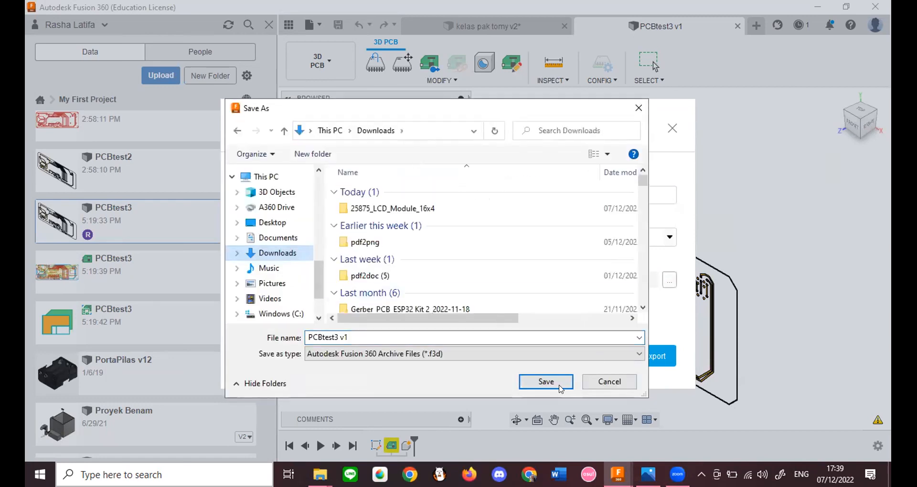
left_click(561, 389)
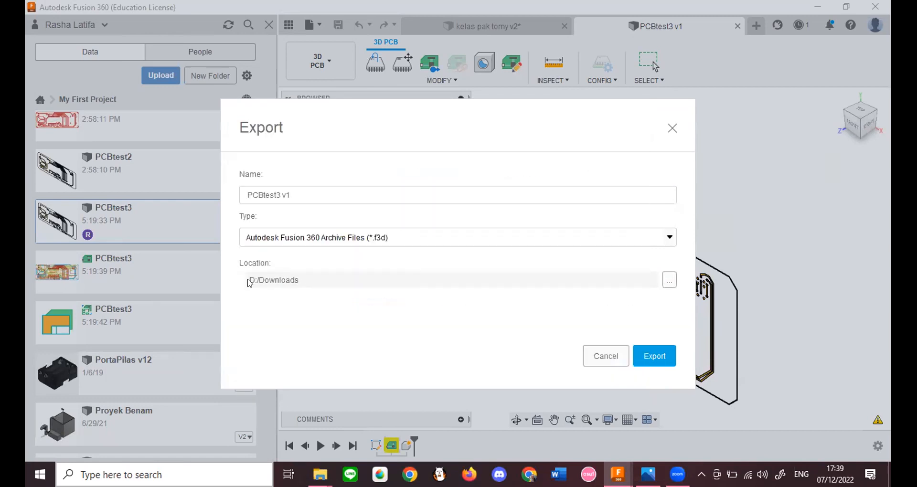
left_click(654, 358)
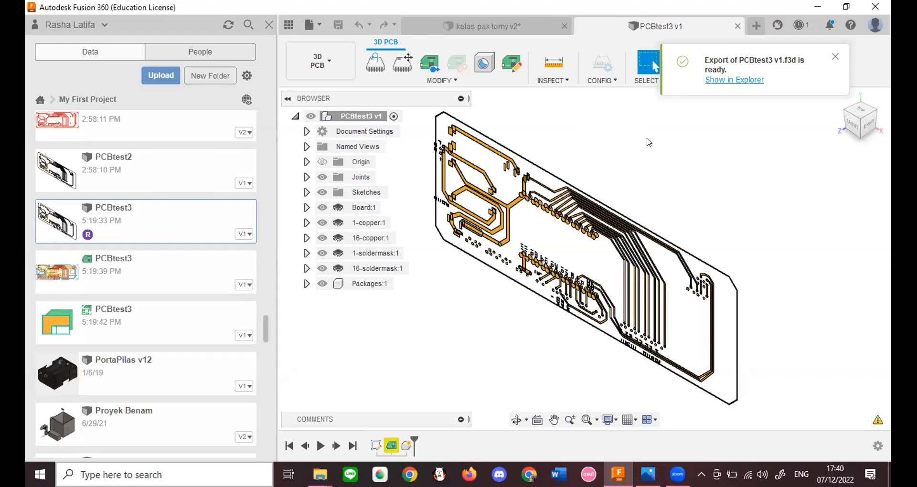
Step: Switch to the kelas pak tomy design and show the bodies Body1 (1), Body1 (2) and tutup
left_click(479, 27)
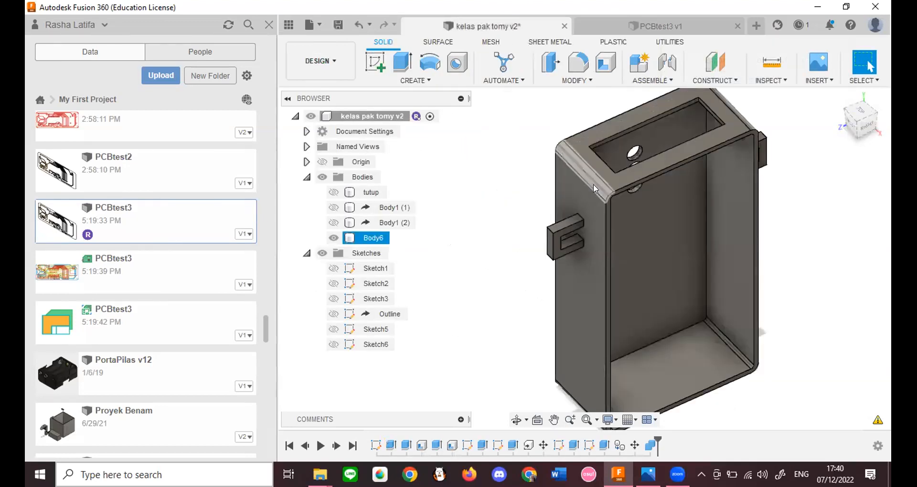
left_click(335, 209)
left_click(334, 223)
left_click(334, 193)
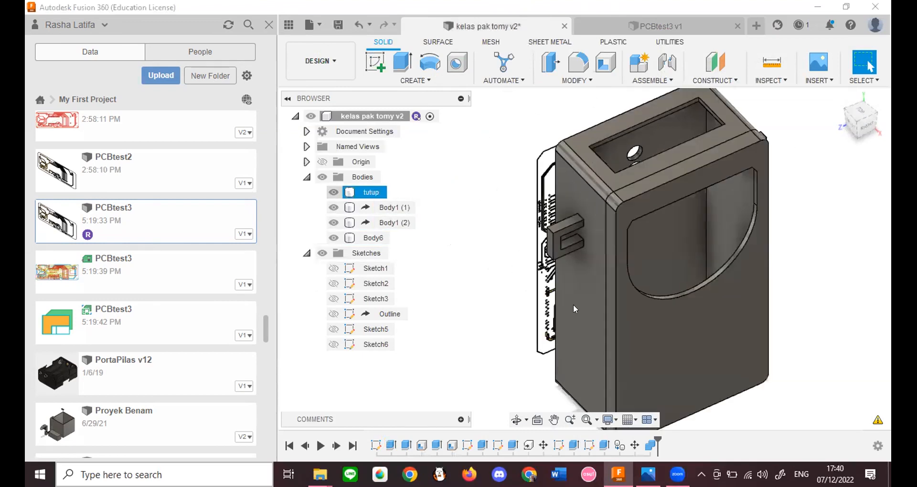
Step: Hide the board bodies Body1 (1) and Body1 (2) and the cover tutup so that only the case Body6 is displayed
left_click(334, 207)
left_click(382, 207)
left_click(334, 223)
left_click(334, 238)
left_click(334, 193)
left_click(334, 238)
scroll(509, 233, "down", 2)
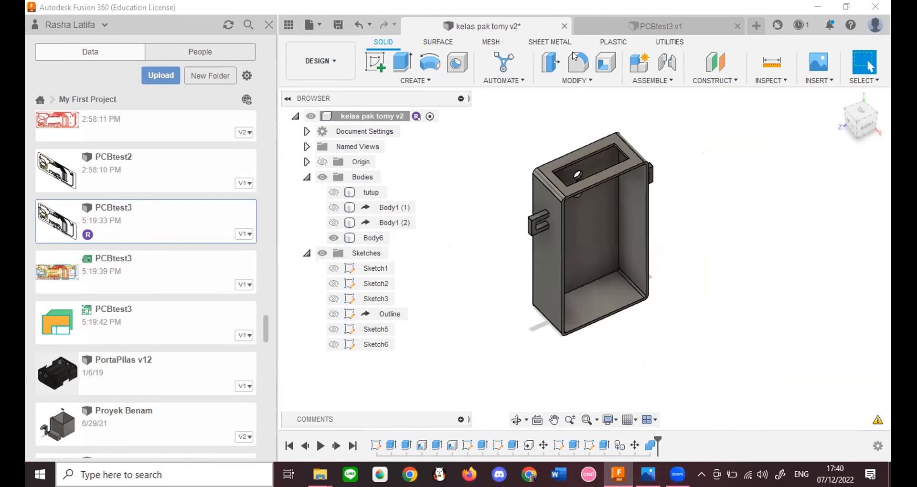
Step: View the PCBtest3 board design, then open the reference drawing model fusion kelas pak tomy.png
left_click(609, 30)
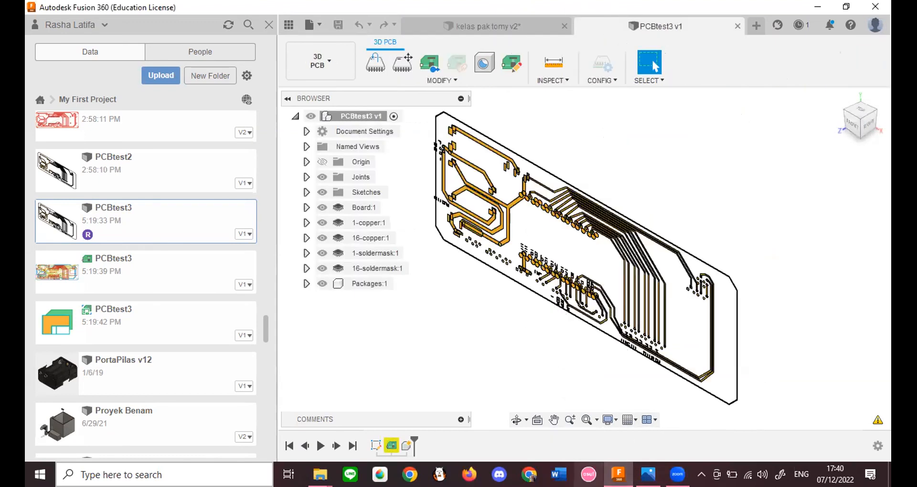
mouse_move(678, 475)
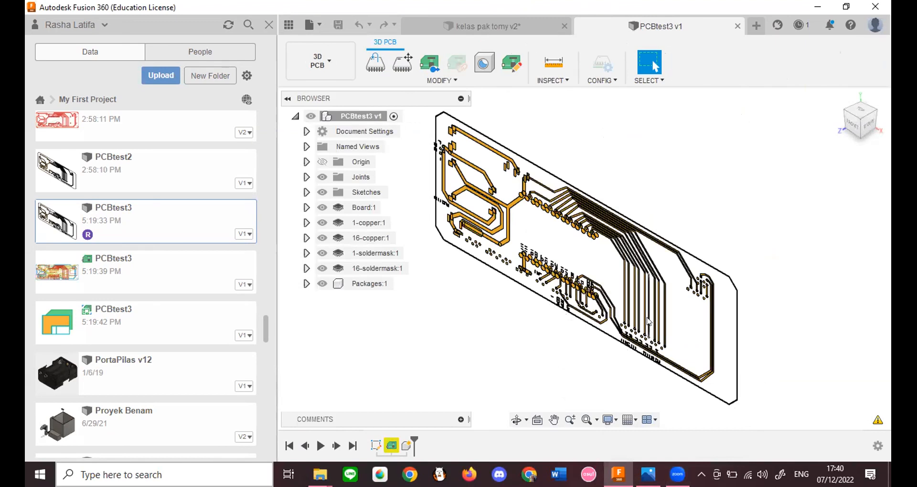
mouse_move(878, 420)
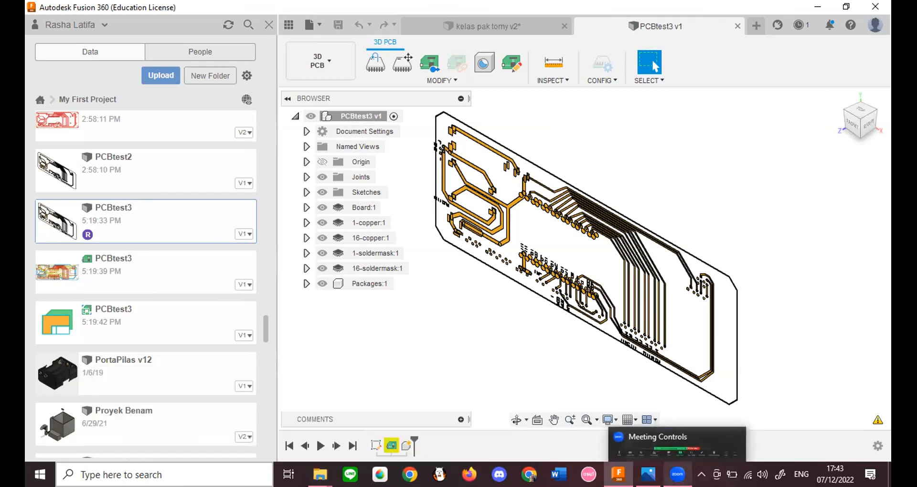
mouse_move(648, 474)
left_click(656, 421)
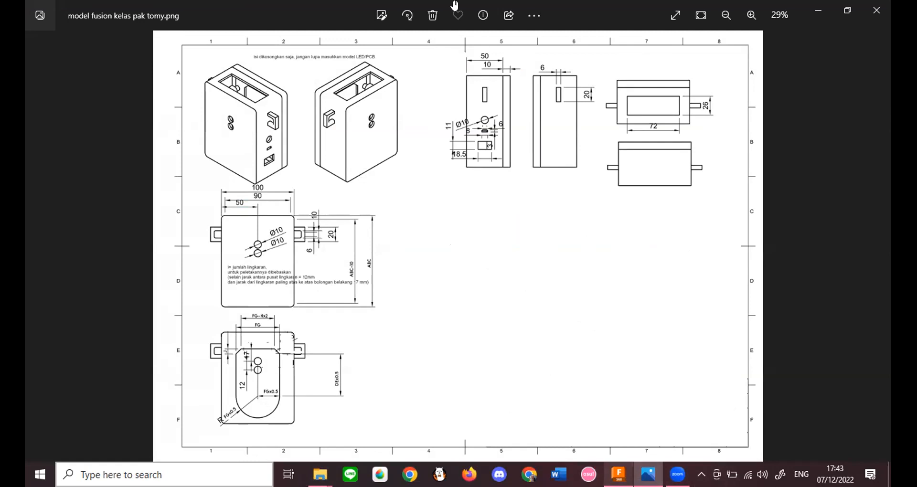
Step: Return from the drawing to the kelas pak tomy design and toggle the visibility of the cover tutup
key("alt+Tab")
left_click(548, 27)
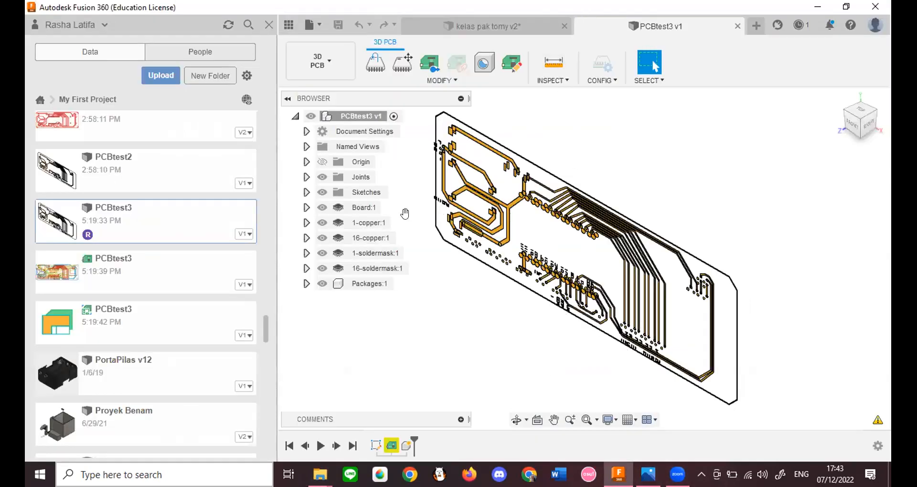
left_click(334, 193)
left_click(334, 192)
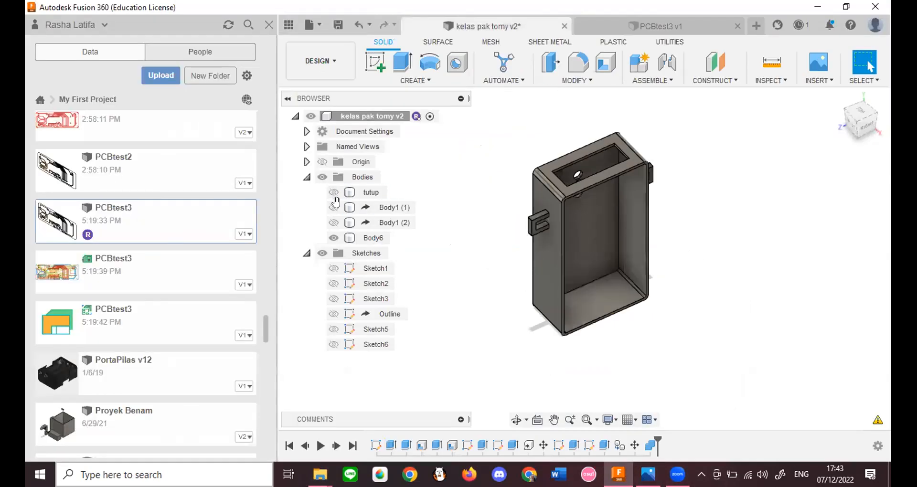
Step: Show the cover tutup and the board bodies Body1 (1) and Body1 (2), and close the PCBtest3 design
left_click(334, 207)
left_click(334, 222)
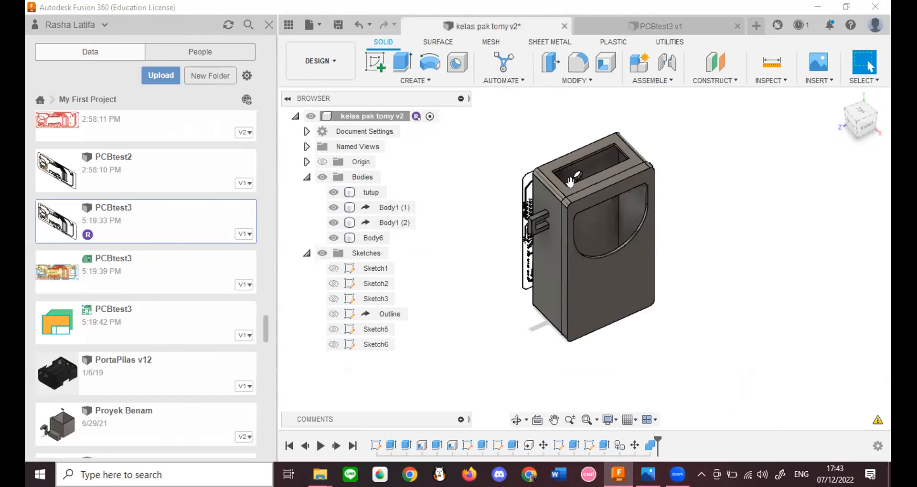
left_click(737, 25)
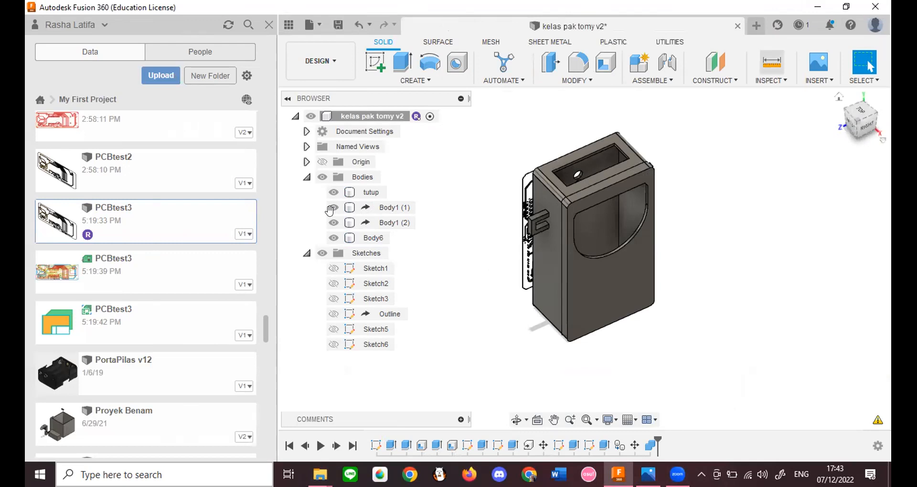
Step: Hide the board bodies Body1 (1) and Body1 (2) so that only the cover tutup and the case Body6 are displayed
left_click(336, 213)
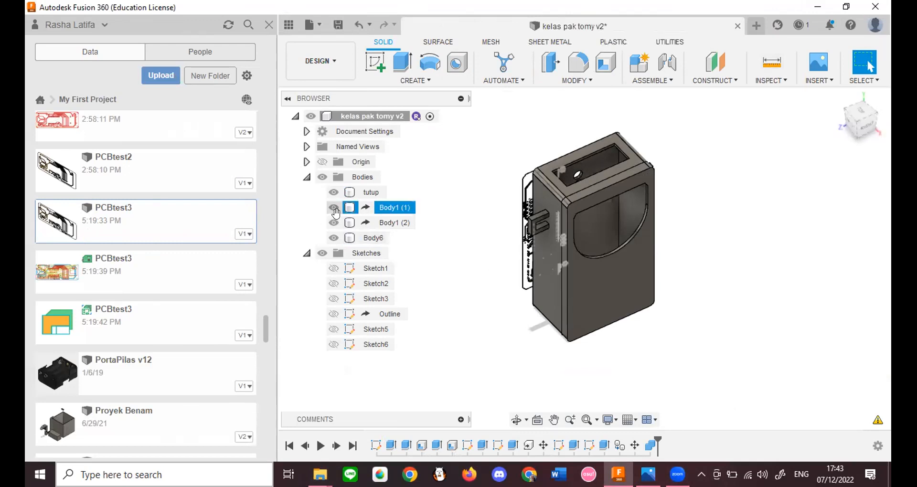
left_click(333, 208)
left_click(395, 223)
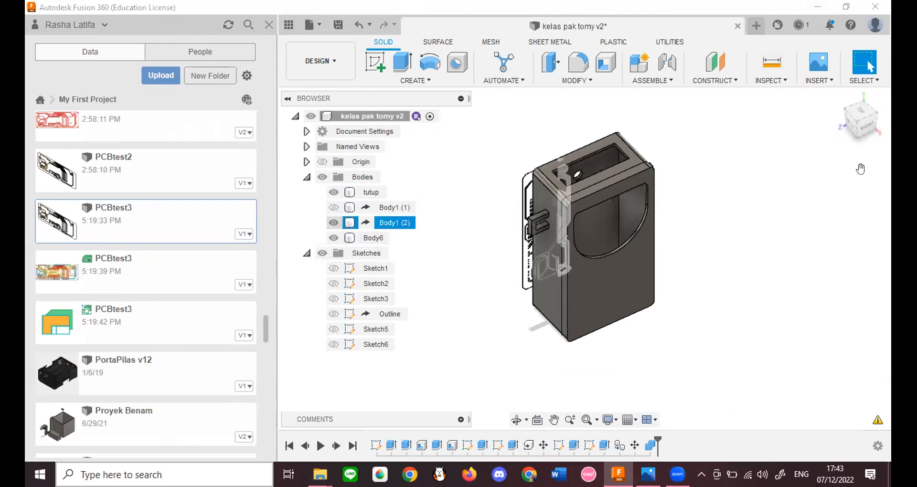
left_click_drag(870, 126, 794, 160)
left_click(334, 207)
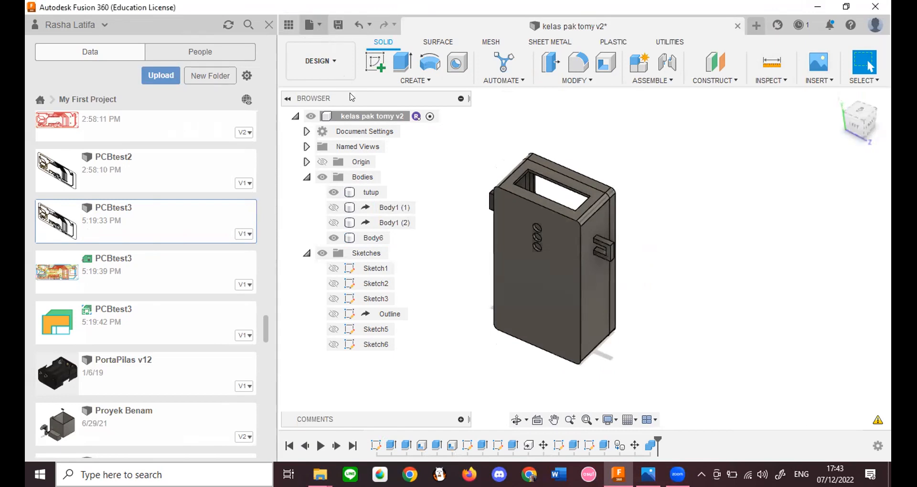
Step: Create a new drawing from the design with visible bodies only, ISO standard, mm units and an A3 (420mm x 297mm) sheet
left_click(311, 25)
mouse_move(363, 85)
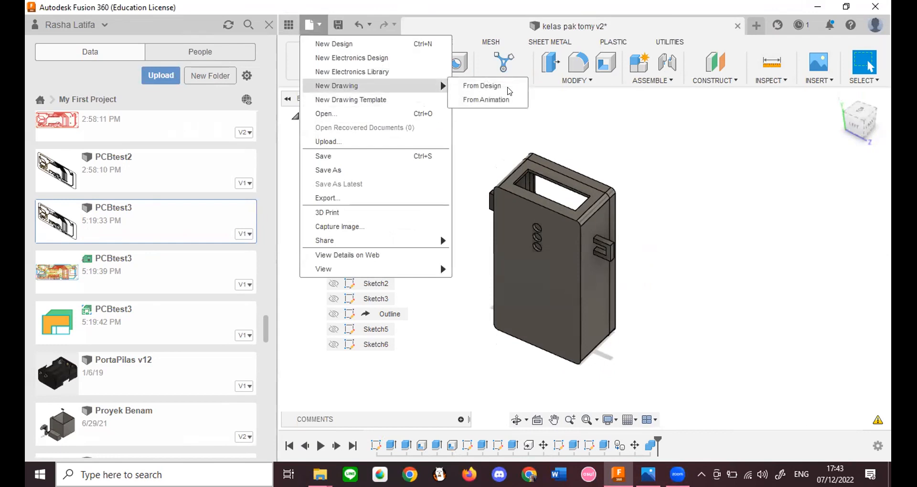
left_click(495, 87)
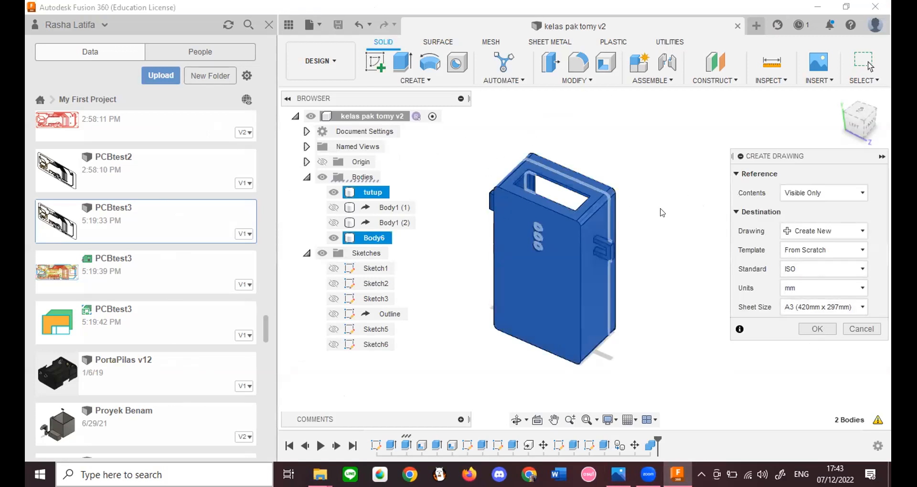
left_click(817, 328)
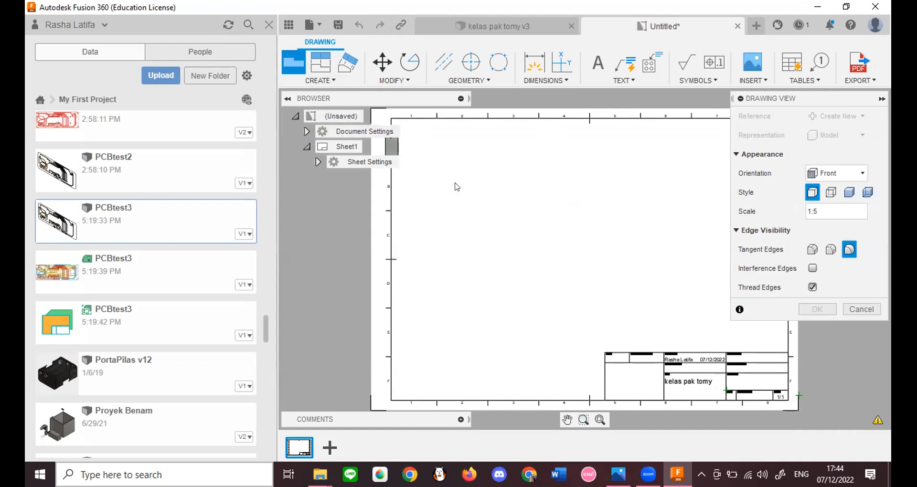
Step: Place a base view of the enclosure in NE Isometric orientation at scale 1:5 in the sheet's upper-left area
left_click(825, 173)
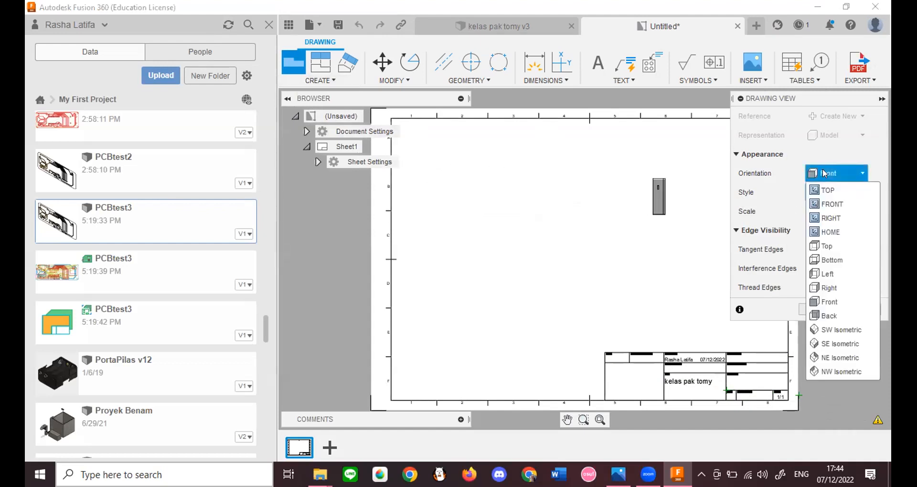
left_click(838, 331)
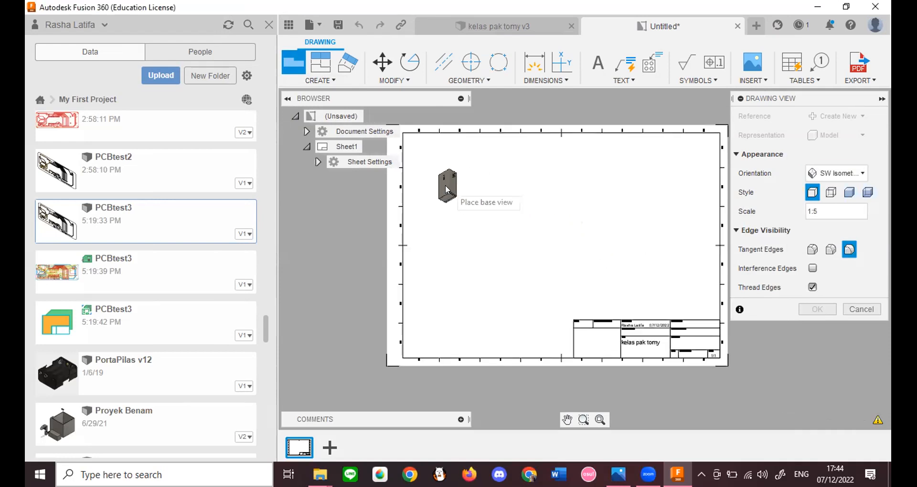
scroll(447, 189, "up", 5)
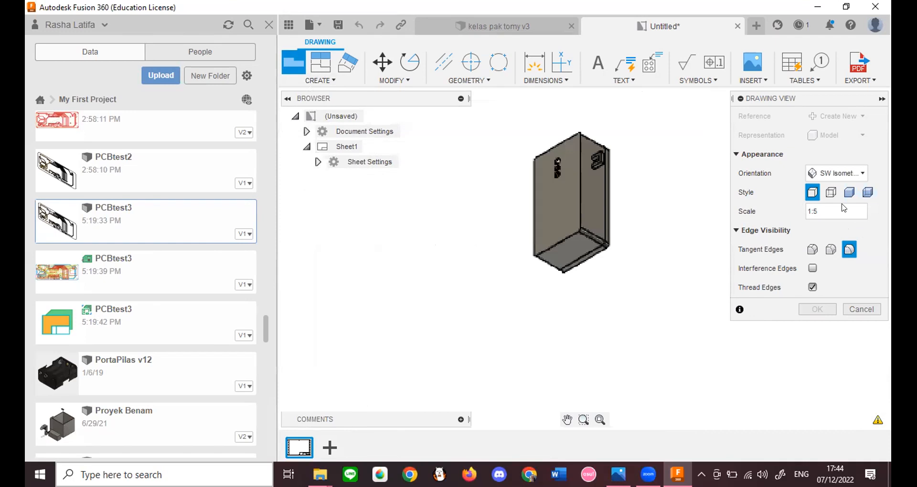
left_click(837, 173)
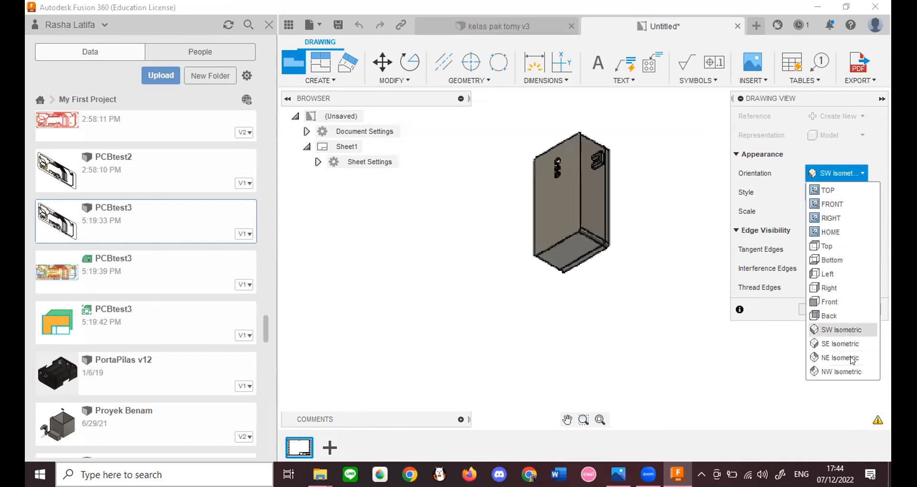
left_click(853, 359)
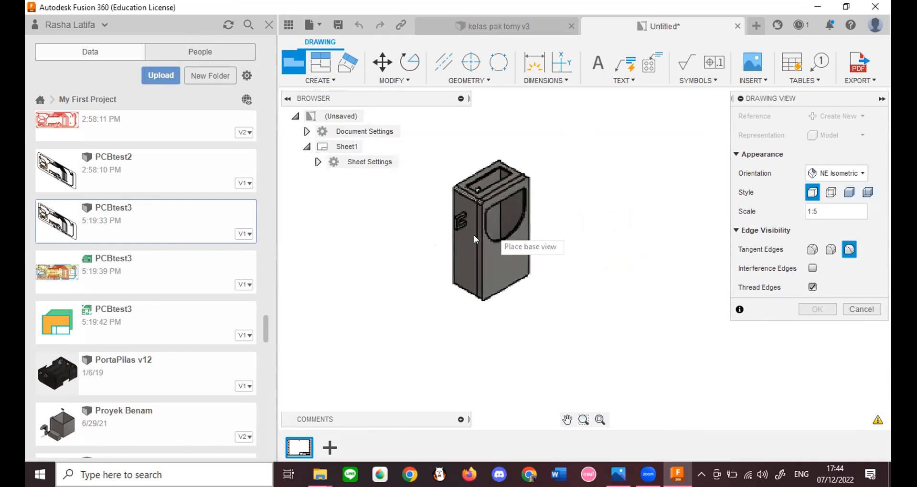
left_click(475, 239)
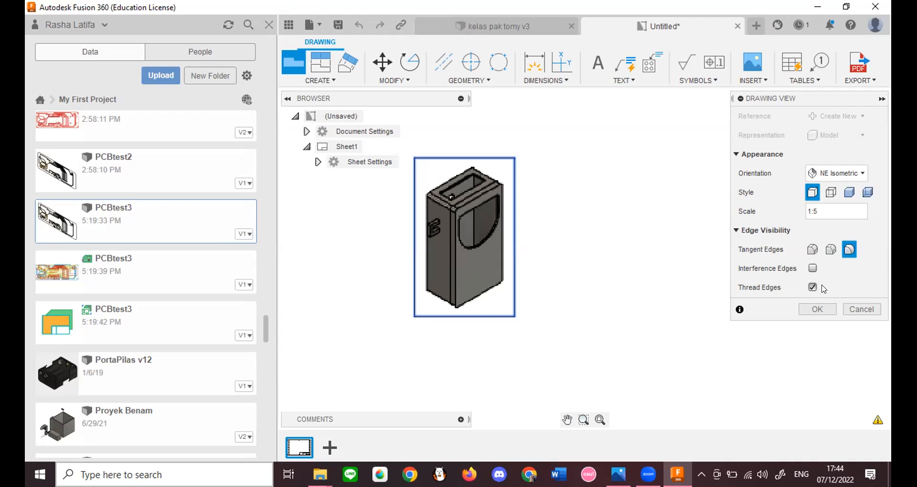
left_click(817, 309)
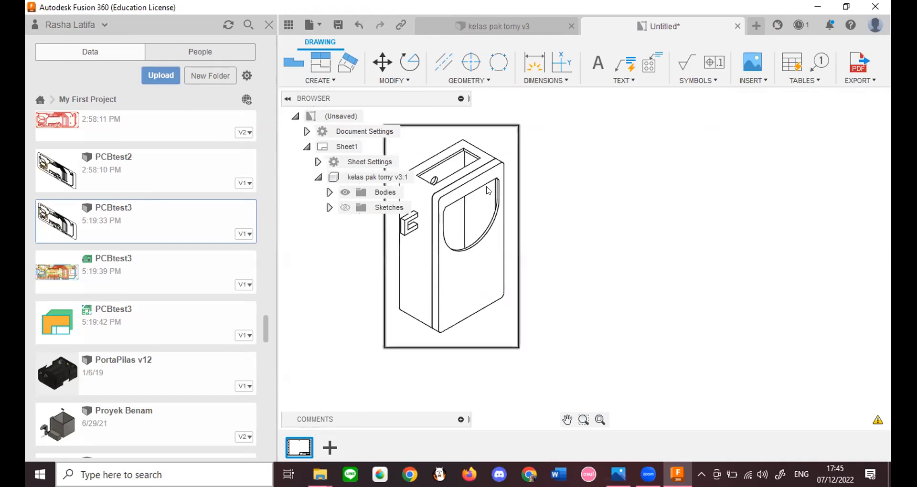
scroll(453, 204, "up", 3)
scroll(456, 254, "down", 5)
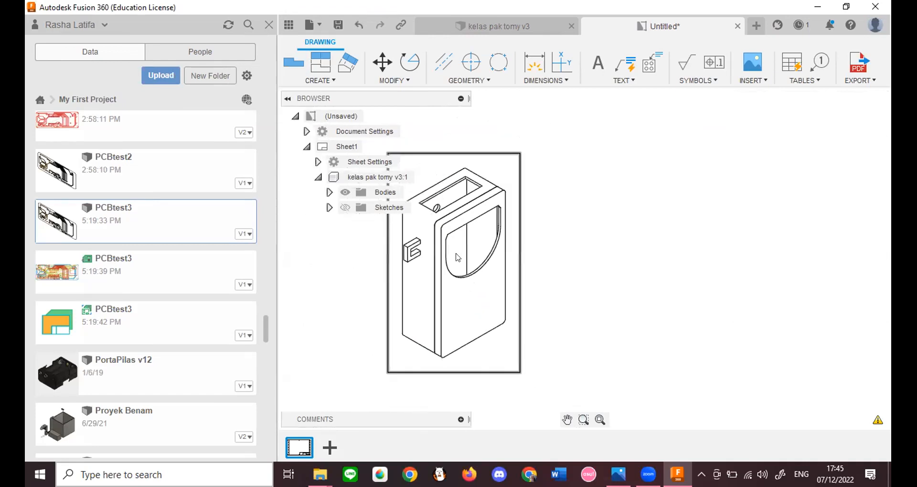
left_click(293, 62)
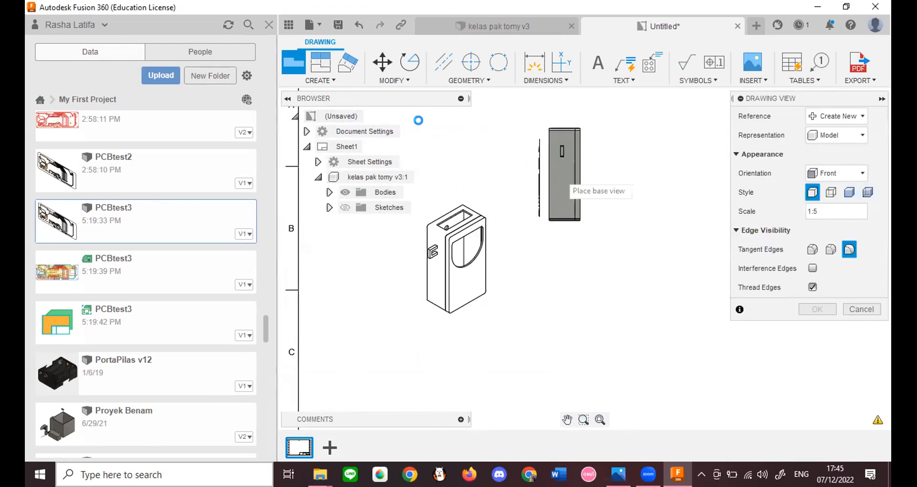
left_click(874, 310)
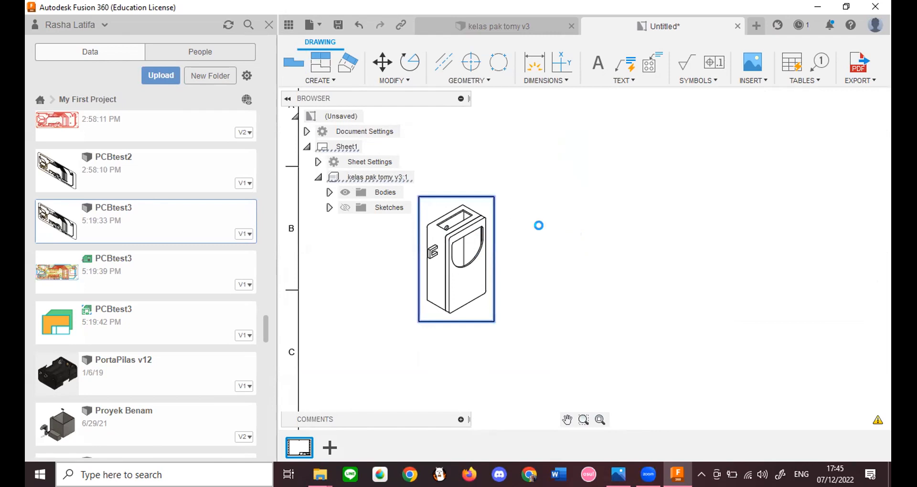
scroll(463, 192, "down", 1)
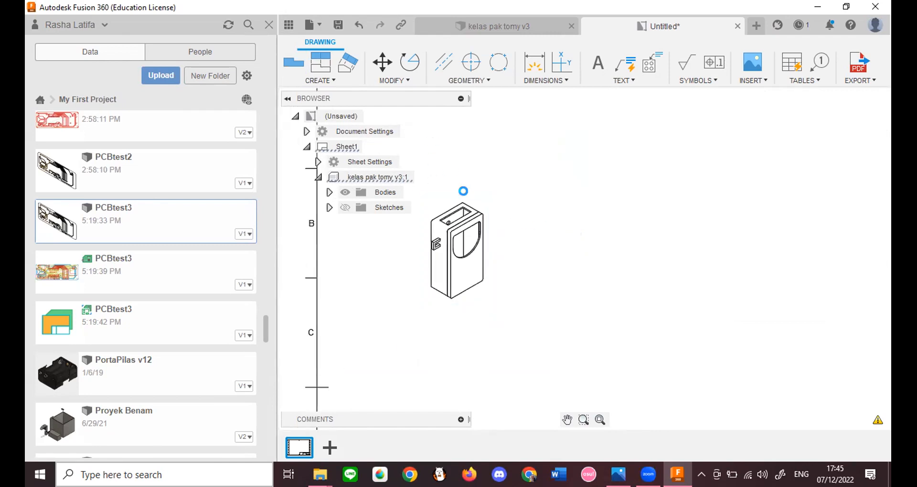
Step: Place a second base view at scale 1:5 to the right of the isometric view and give it the shaded style
right_click(461, 262)
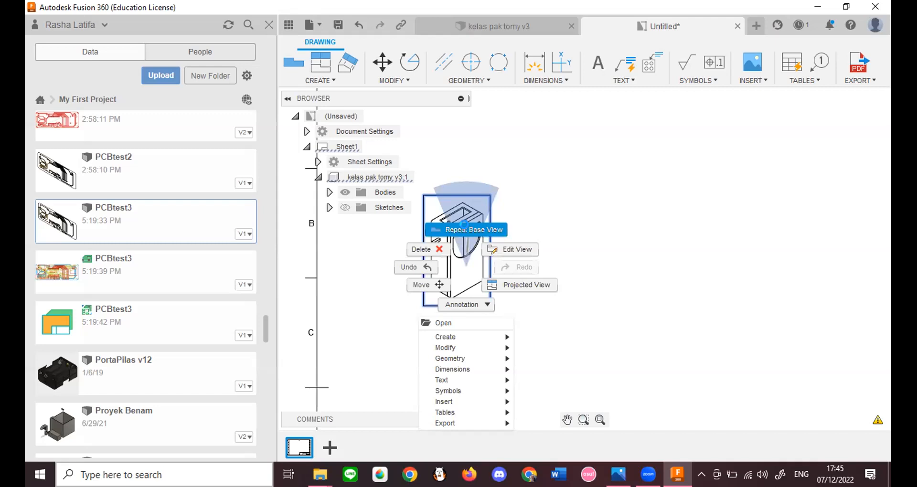
left_click(463, 224)
left_click(599, 253)
left_click(849, 194)
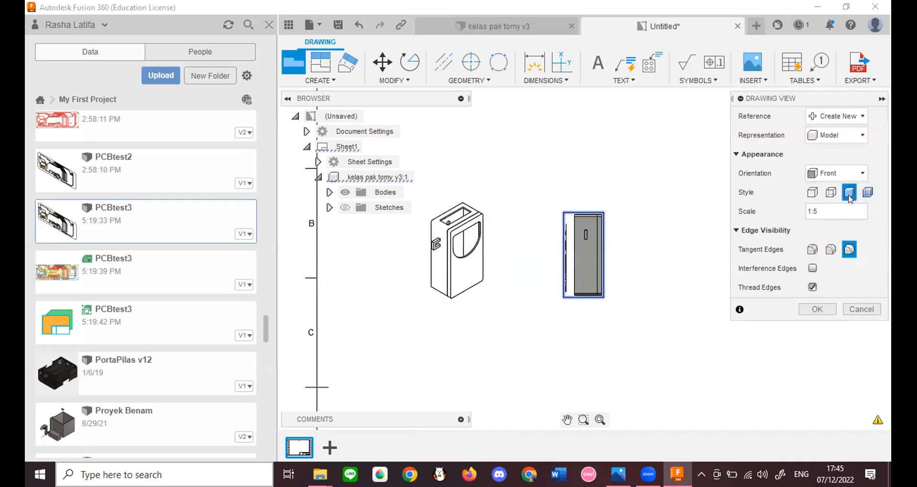
Step: Try the Right and Left orientations on the second base view
left_click(844, 170)
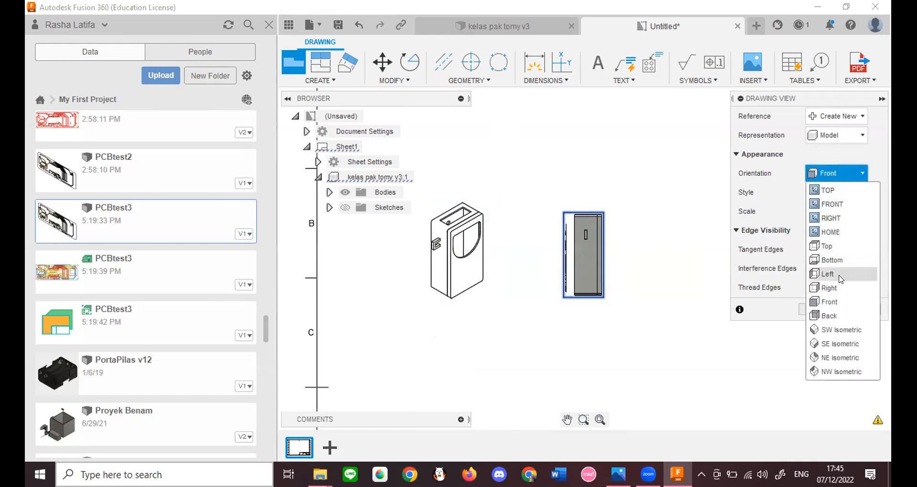
left_click(839, 288)
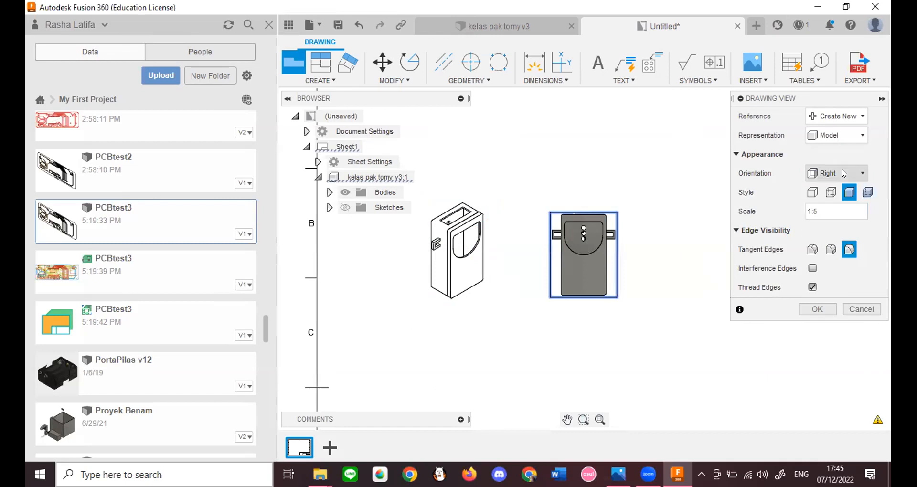
left_click(844, 171)
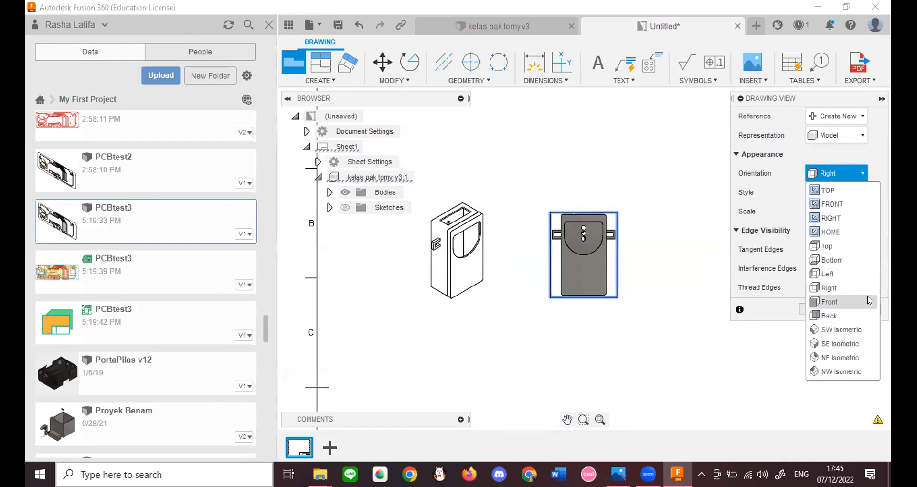
left_click(840, 274)
scroll(583, 232, "up", 4)
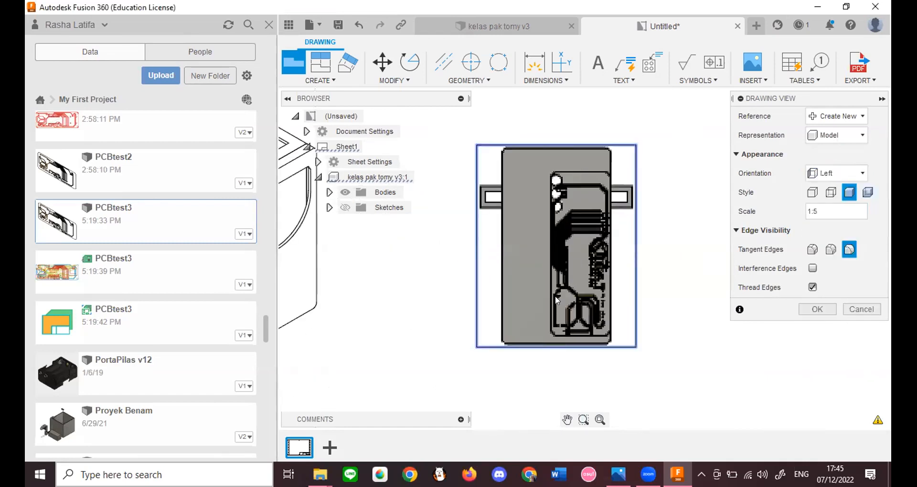
scroll(556, 298, "down", 3)
left_click(325, 81)
left_click(325, 82)
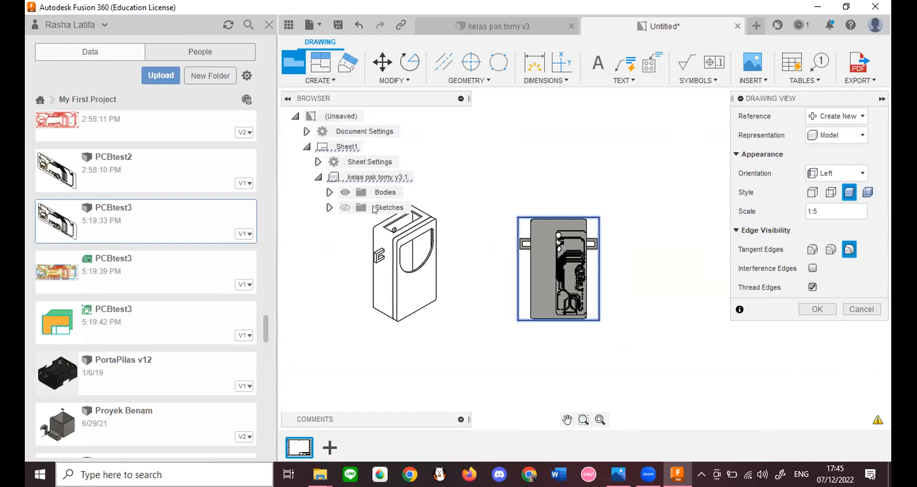
Step: Examine the body list of the first view and the shaded second view, and consult the reference drawing model fusion kelas pak tomy.png
left_click(329, 192)
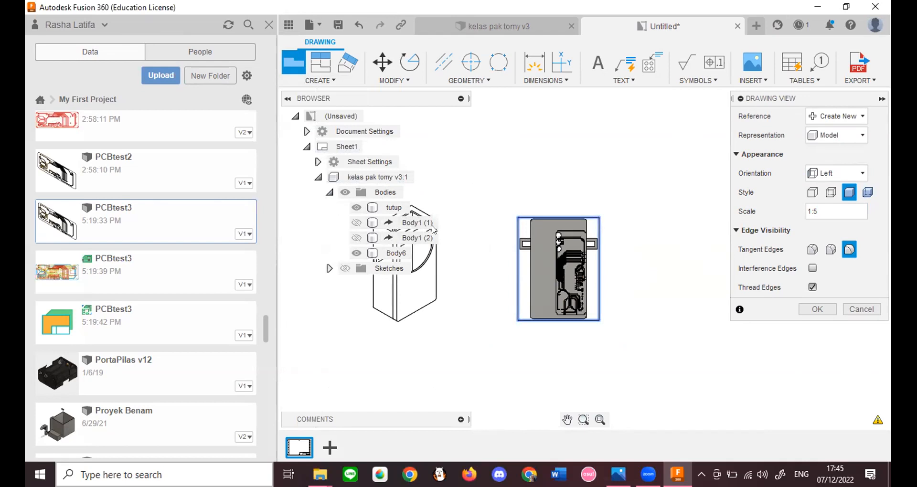
scroll(564, 268, "up", 3)
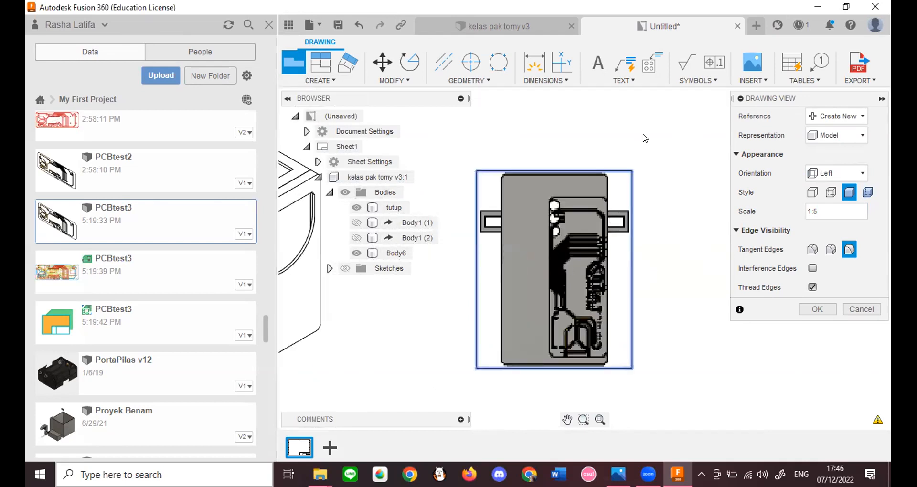
scroll(557, 218, "down", 3)
scroll(557, 218, "down", 3)
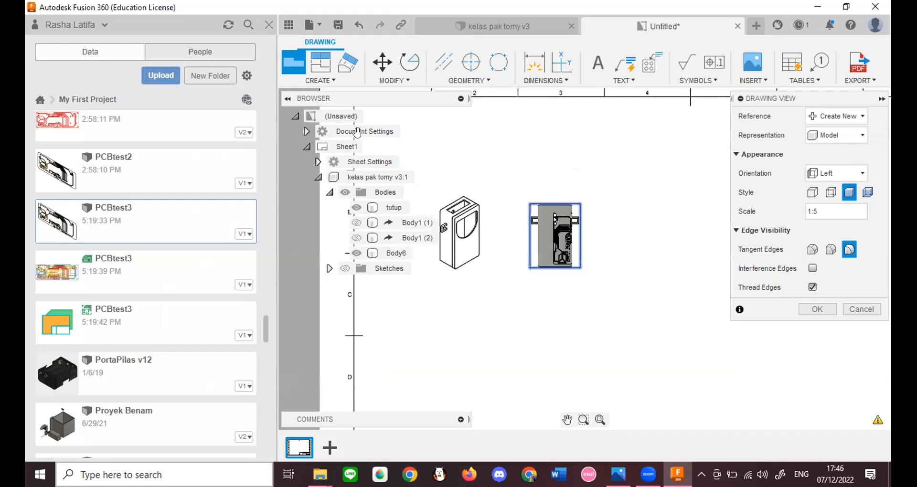
key("alt+Tab")
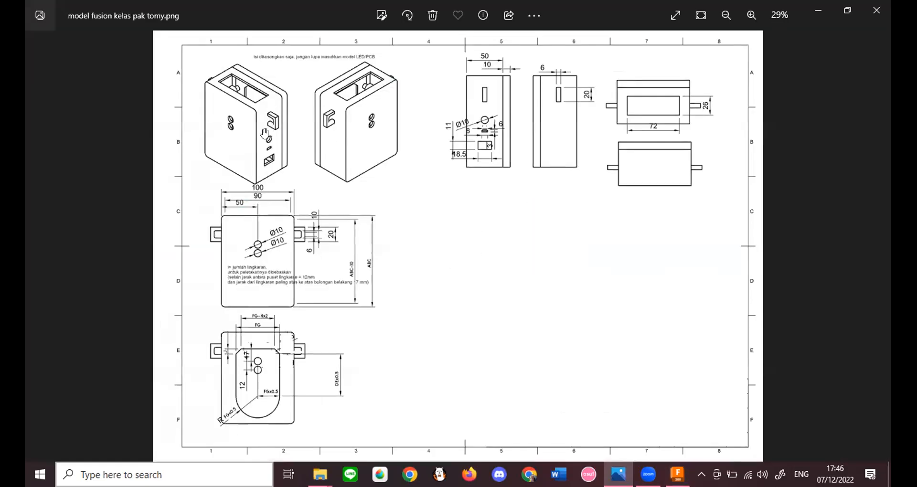
key("alt+Tab")
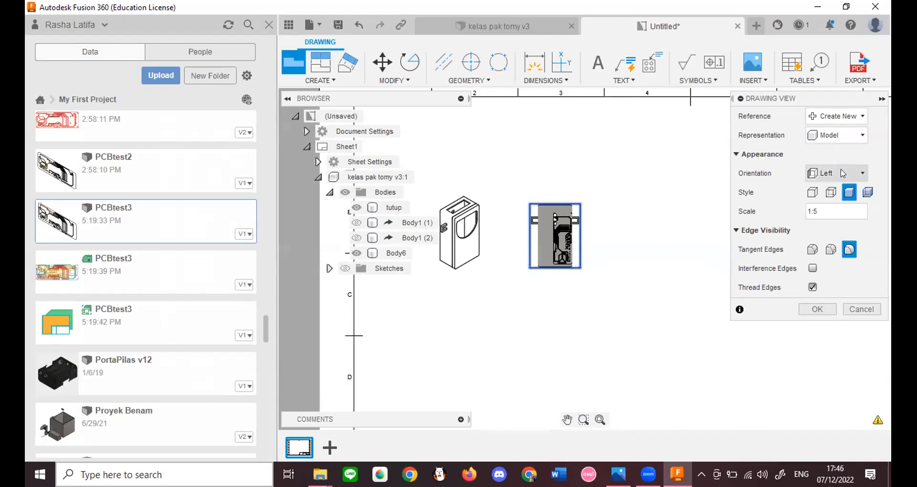
Step: Set the second base view's orientation to NW Isometric
left_click(843, 174)
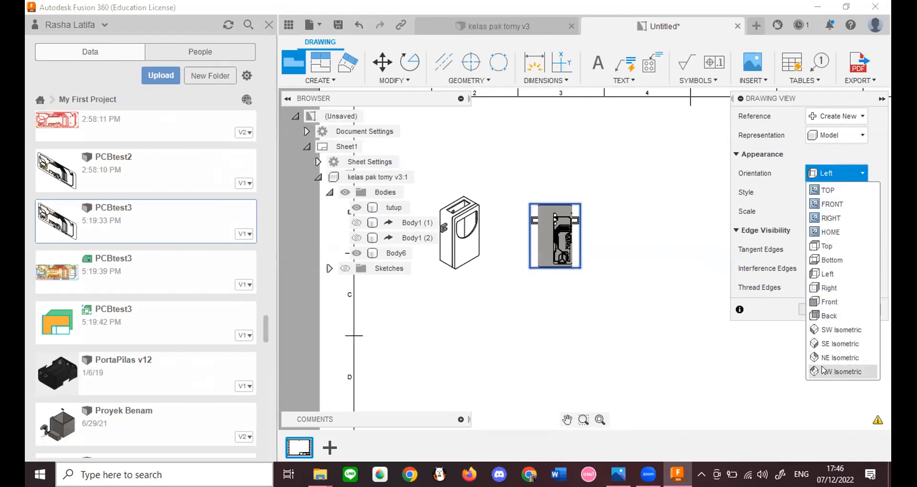
left_click(825, 371)
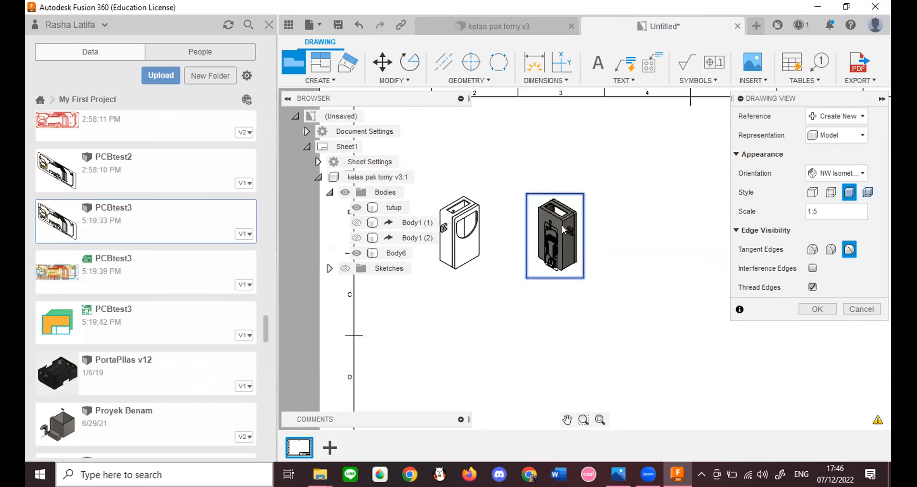
scroll(561, 225, "up", 2)
scroll(553, 248, "down", 5)
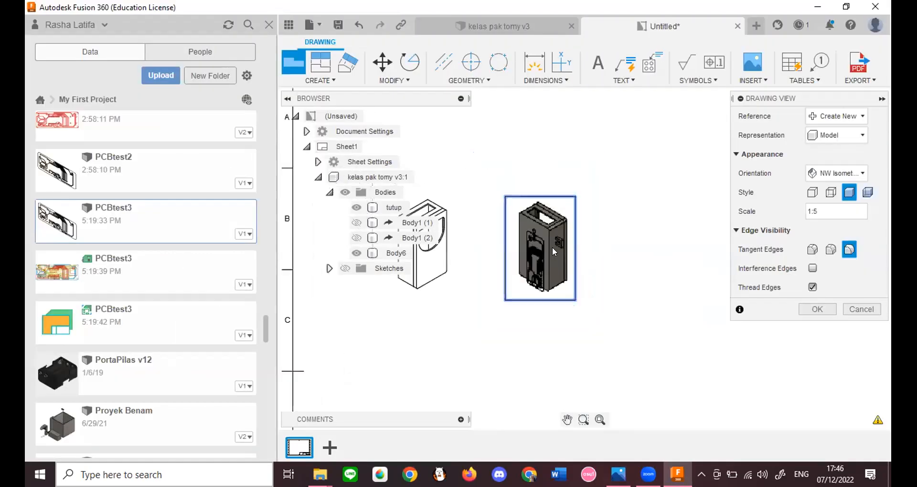
scroll(554, 249, "up", 2)
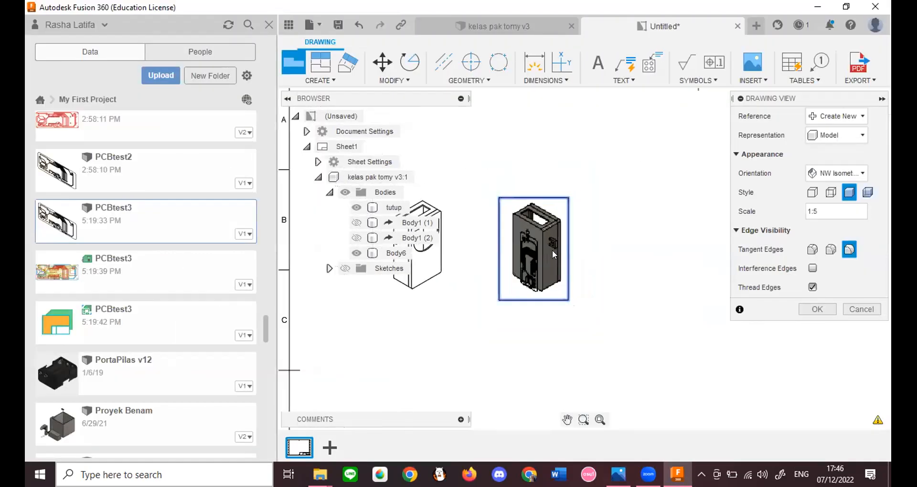
Step: Set the scale of the second base view to 1:2
scroll(552, 250, "down", 1)
left_click(830, 209)
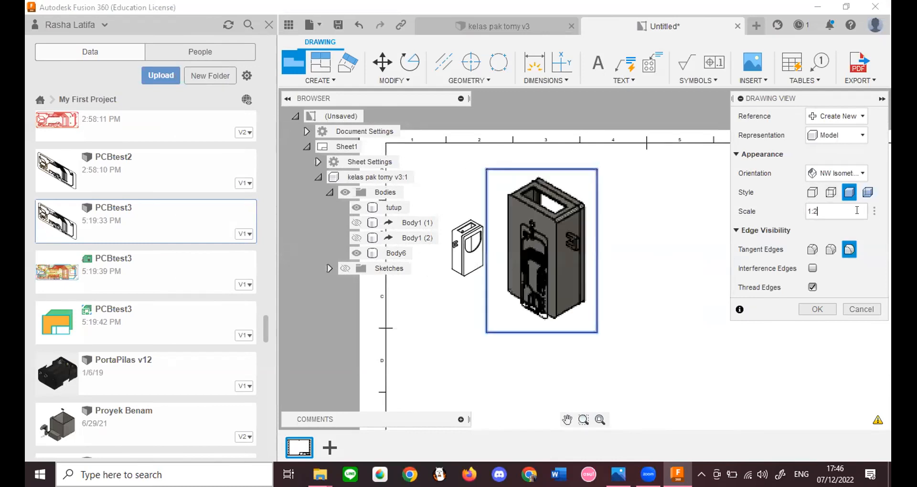
left_click(889, 186)
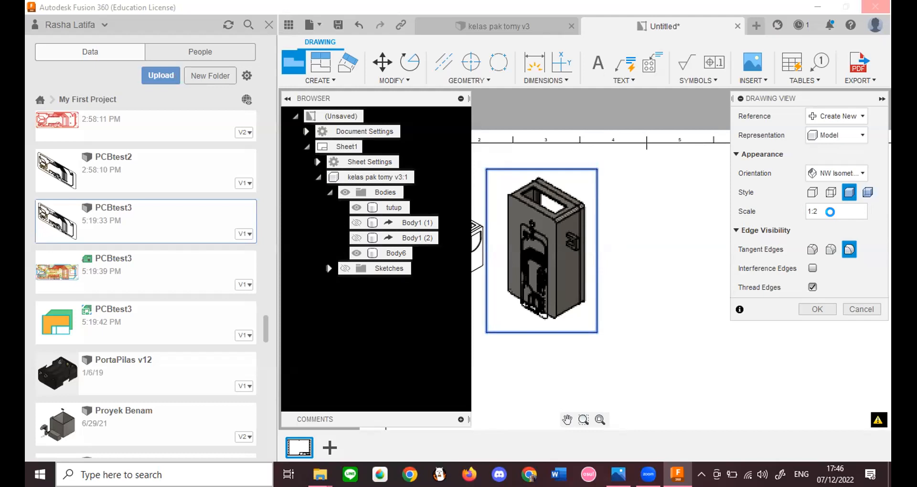
Step: Compare the second base view with the two isometric views in the reference drawing image
key("alt+Tab")
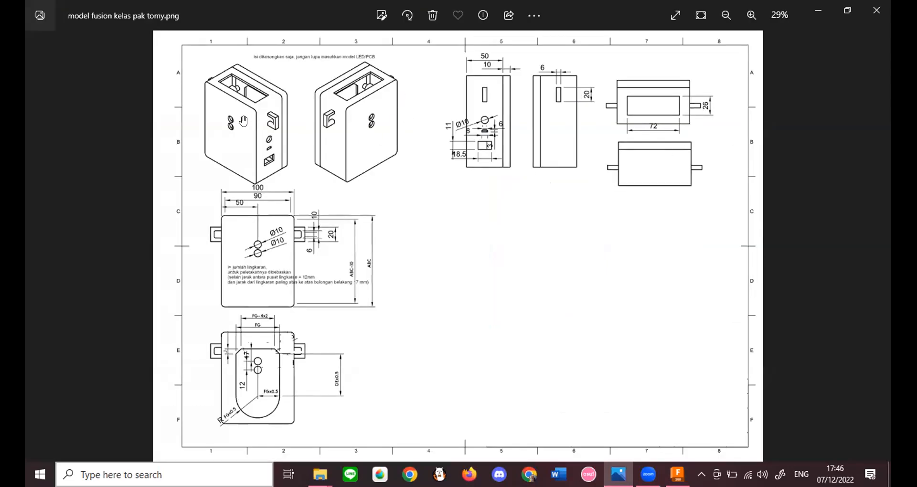
key("alt+Tab")
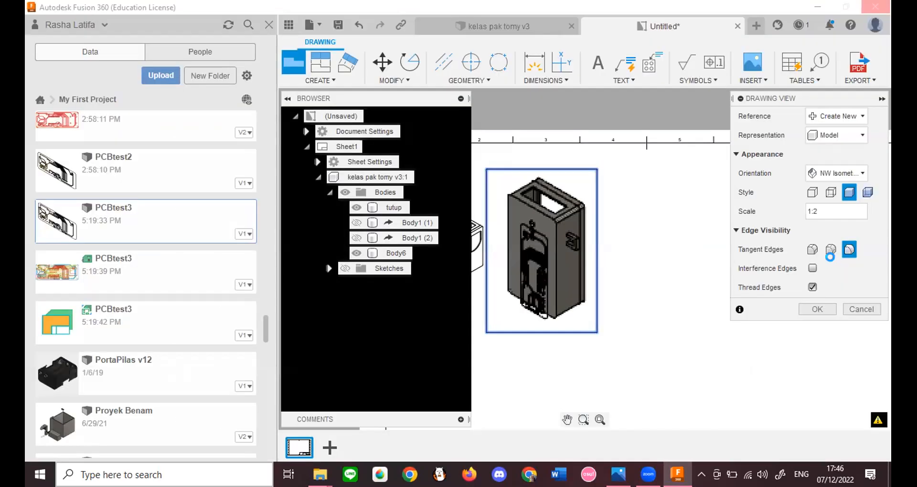
key("alt+Tab")
key("alt+Tab")
key("alt+Tab")
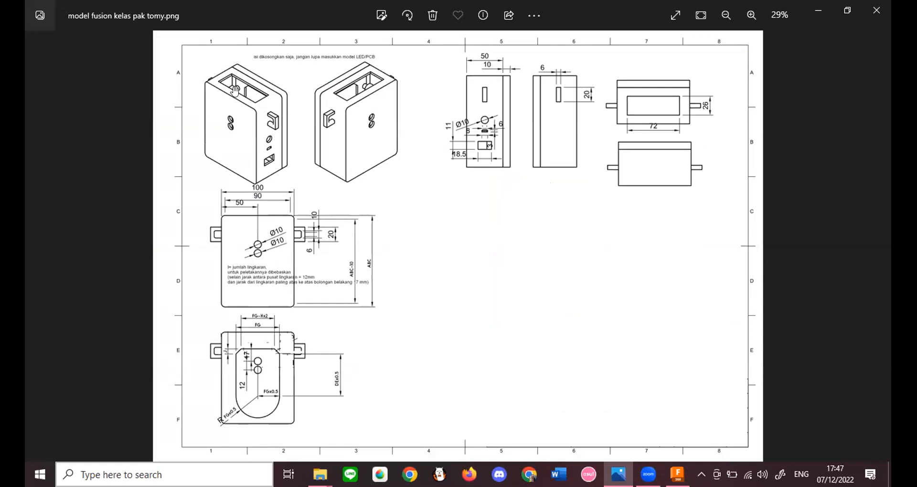
key("alt+Tab")
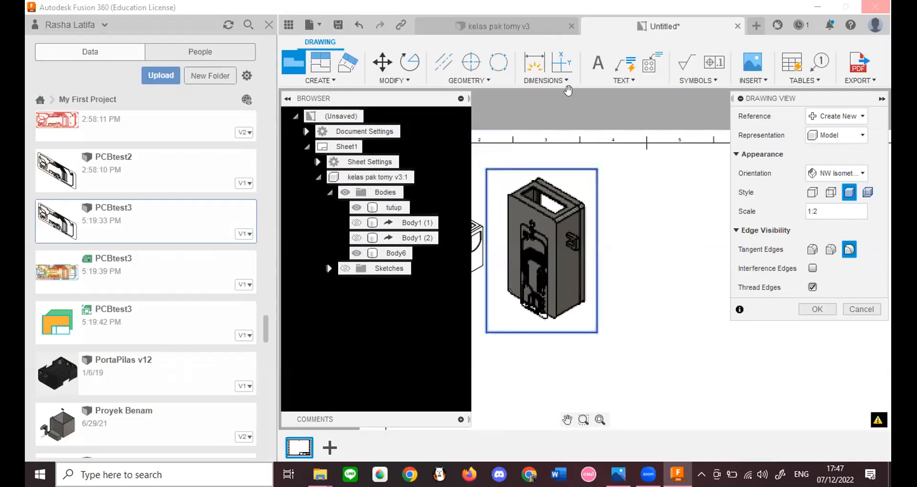
key("alt+Tab")
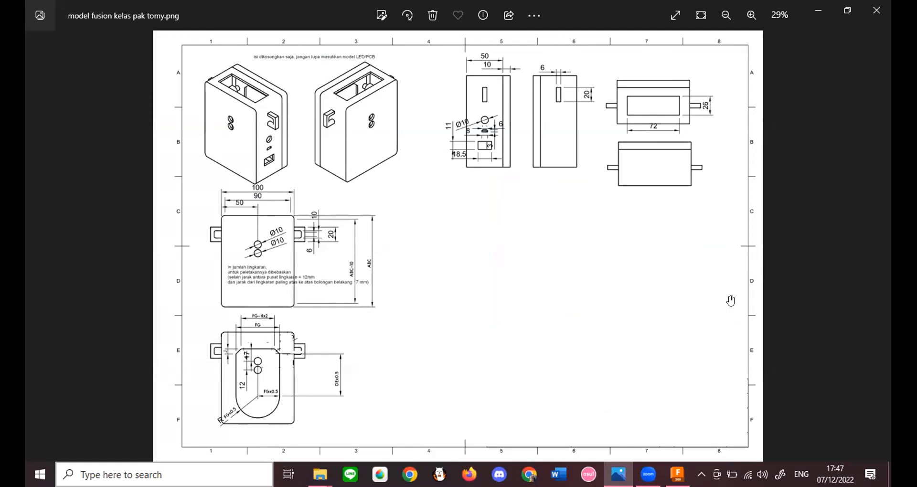
key("alt+Tab")
key("alt+Tab")
key("alt+Tab")
key("alt+Tab")
key("alt+Tab")
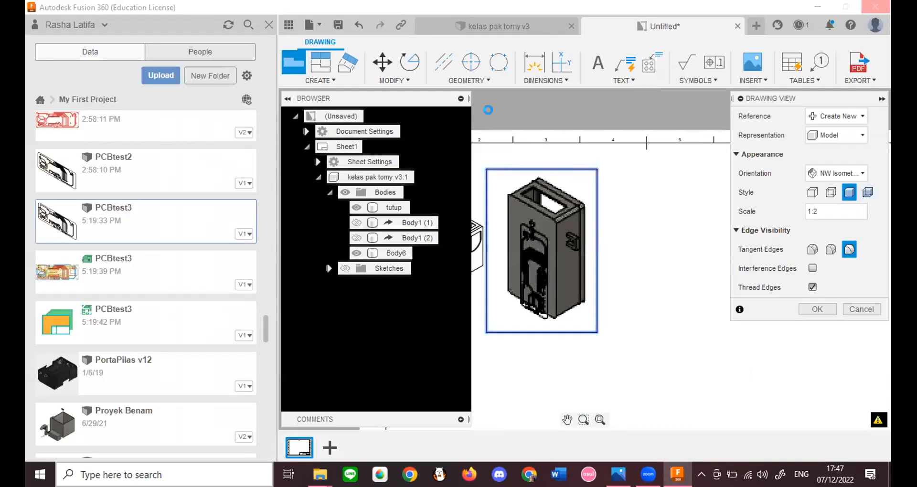
key("alt+Tab")
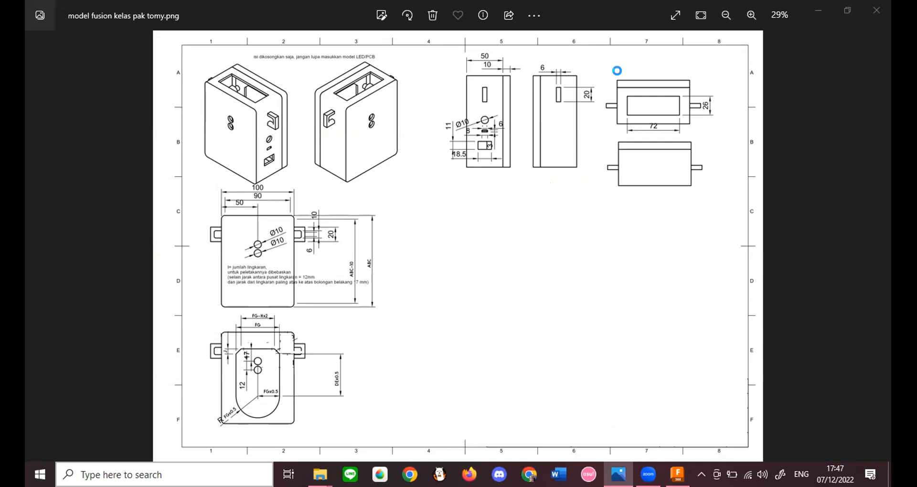
key("alt+Tab")
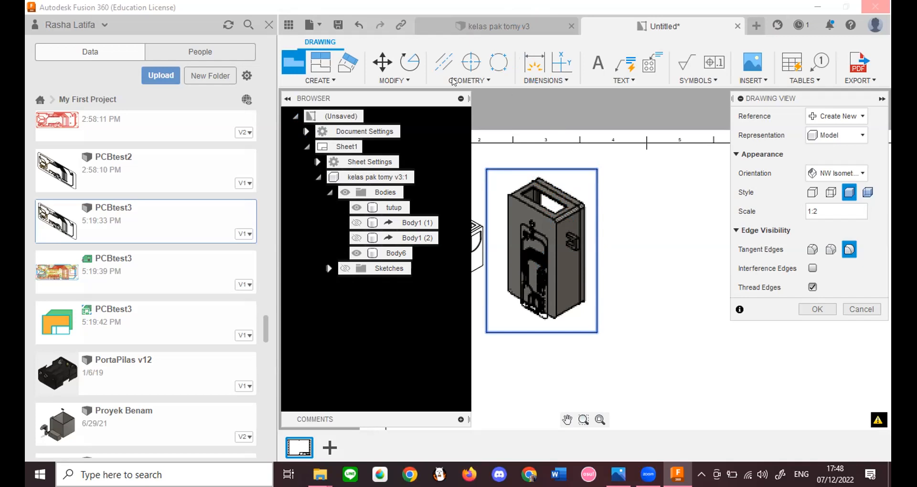
Step: Examine the dimensions of the side views with the slot, round hole and connector cutouts in the reference drawing
key("alt+Tab")
scroll(438, 242, "up", 3)
scroll(489, 98, "up", 5)
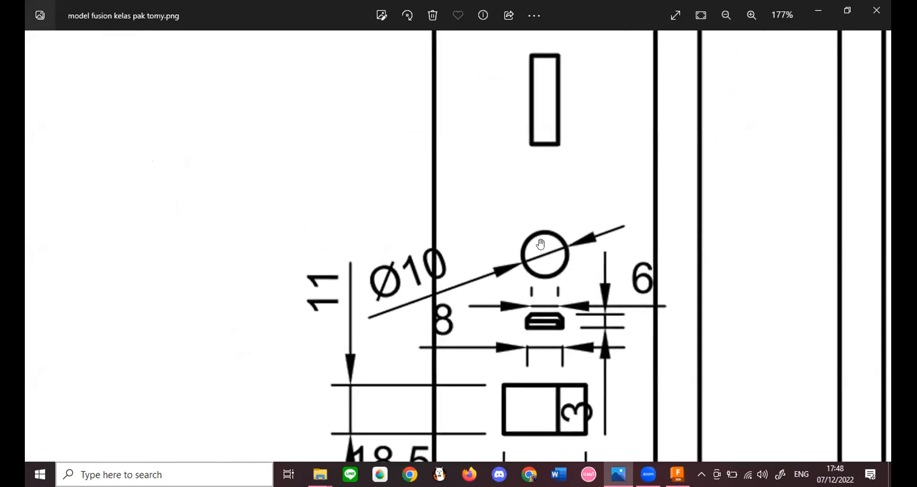
left_click_drag(600, 171, 514, 364)
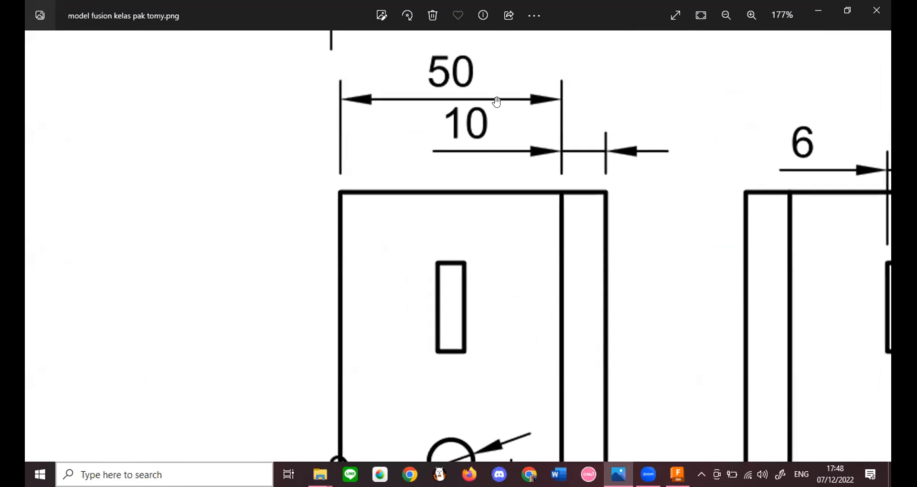
left_click_drag(497, 102, 474, 211)
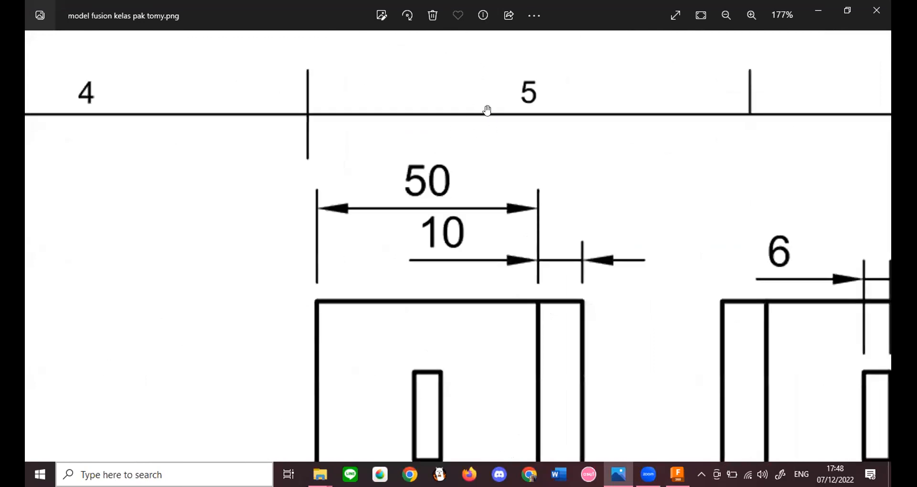
scroll(487, 110, "down", 5)
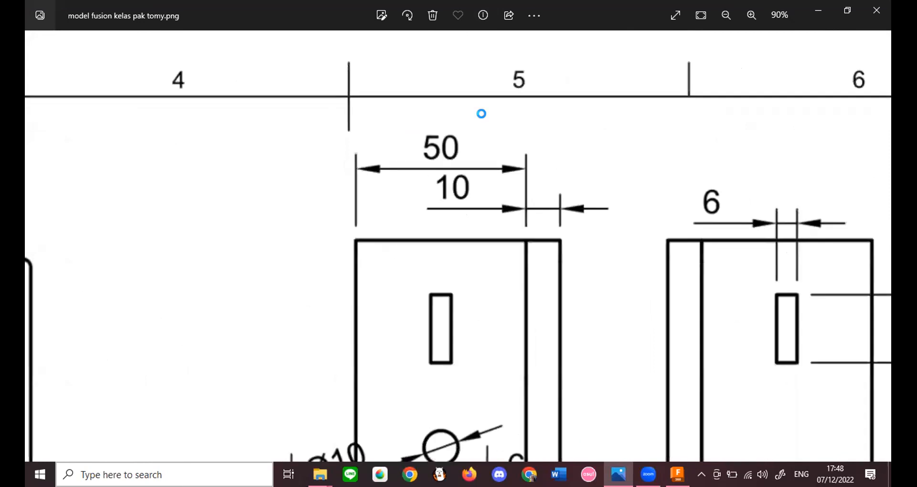
scroll(592, 231, "down", 3)
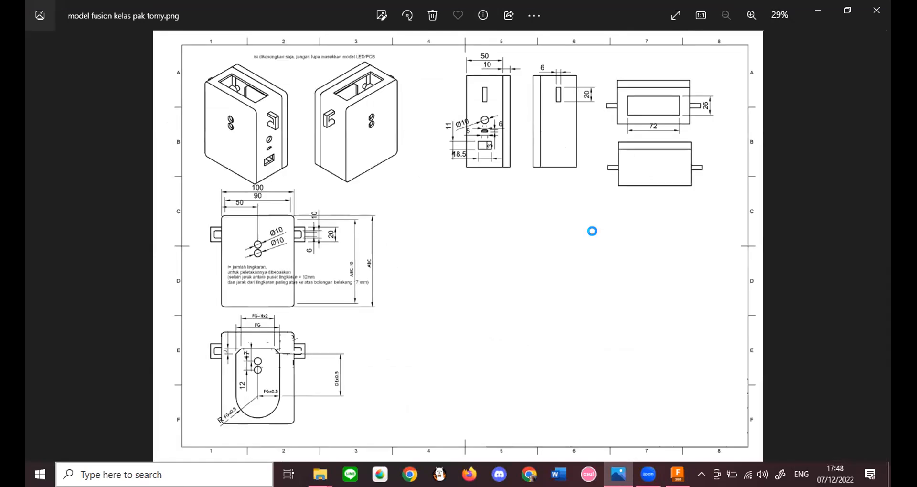
key("alt+Tab")
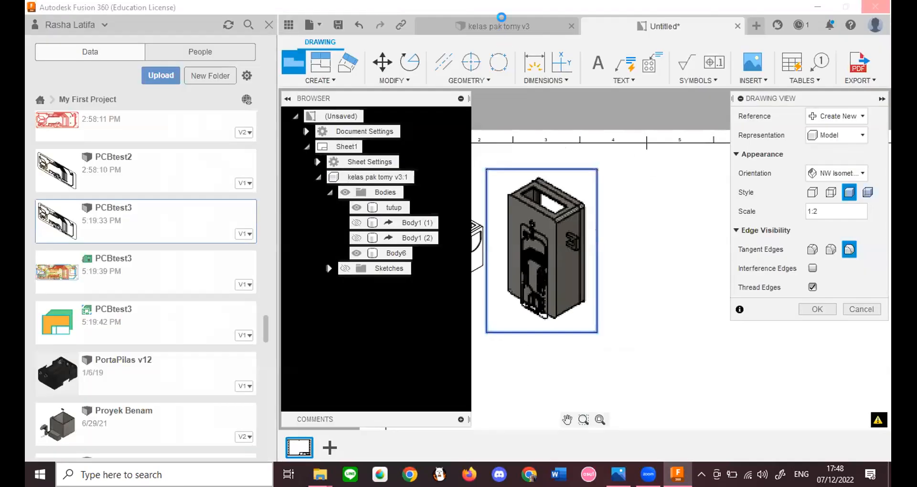
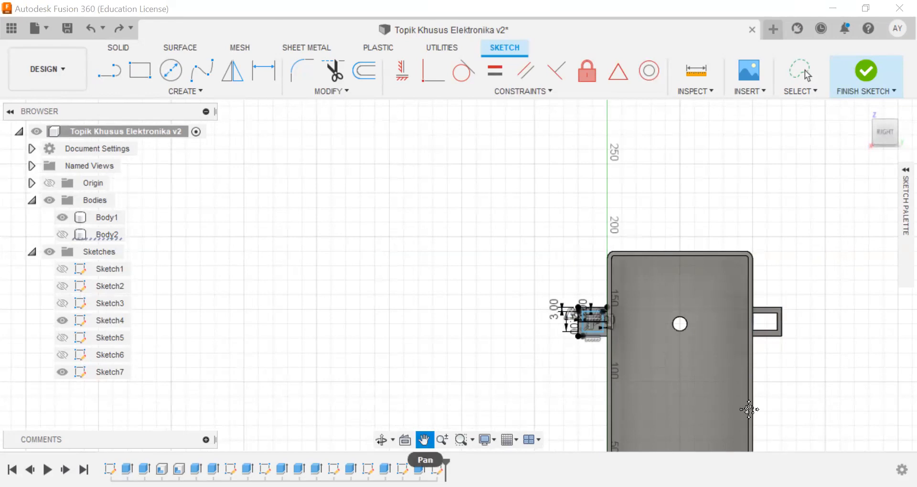
Step: Finish the sketch on the enclosure, hide Sketch4 and Sketch7, and show Body2
left_click_drag(806, 313, 762, 248)
left_click(869, 72)
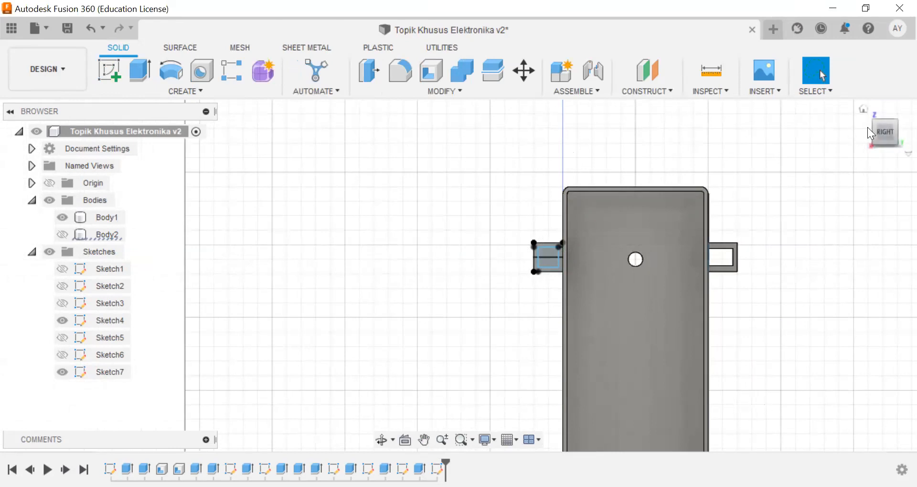
left_click(648, 340)
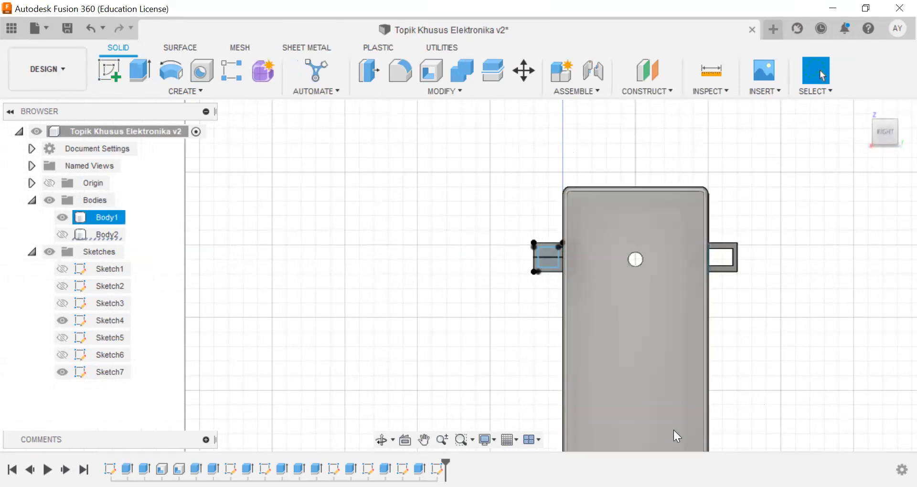
left_click(63, 320)
left_click(63, 372)
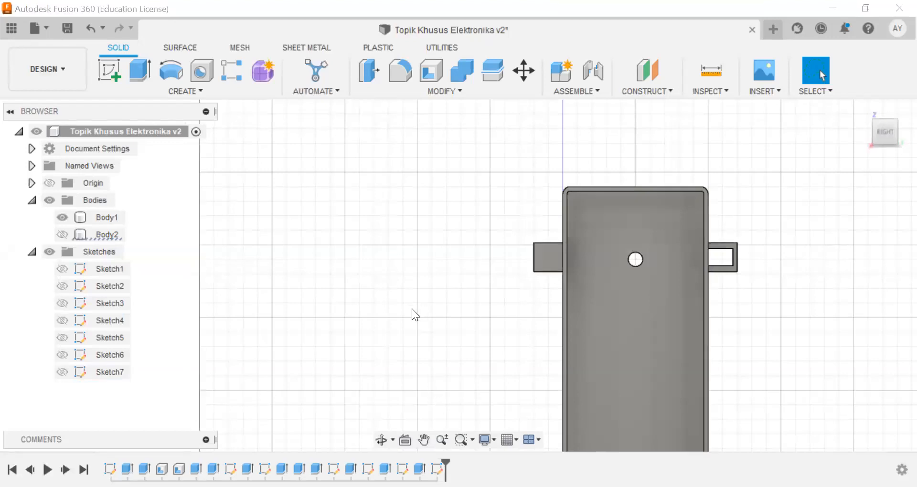
left_click(63, 235)
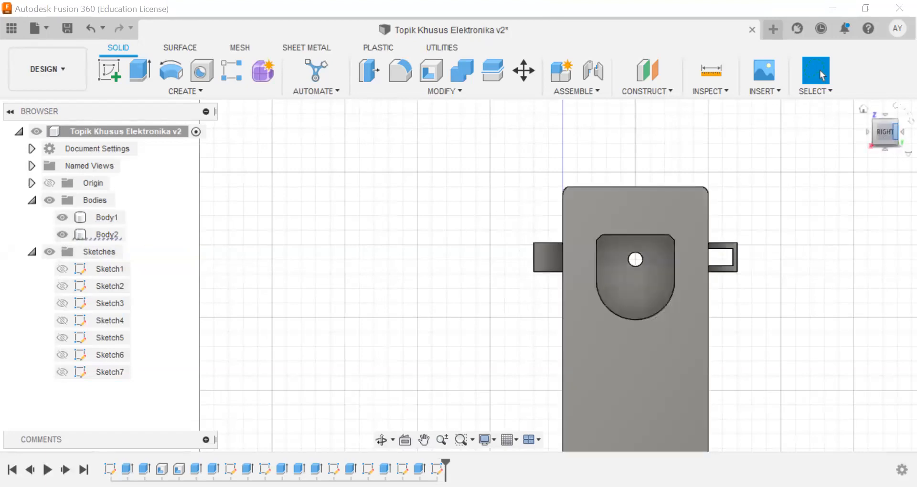
Step: Save the Topik Khusus Elektronika design with the version description User Saved
left_click(891, 145)
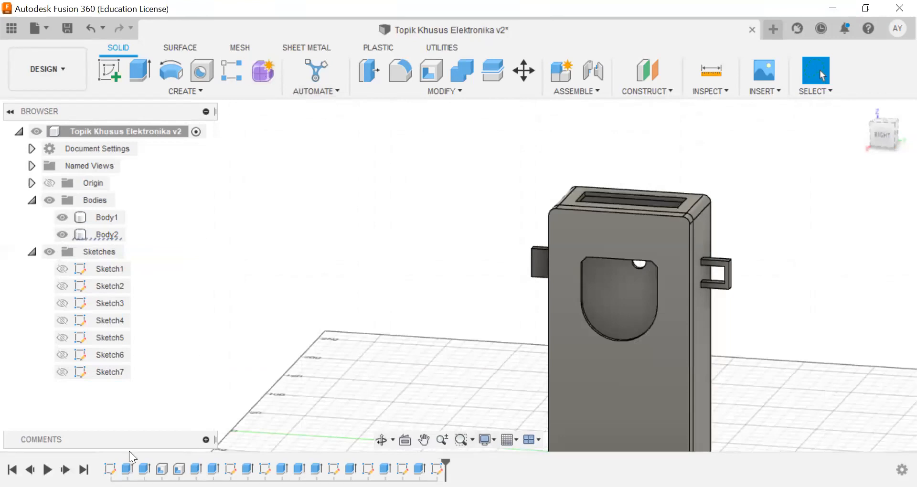
left_click(423, 439)
left_click_drag(798, 317, 738, 302)
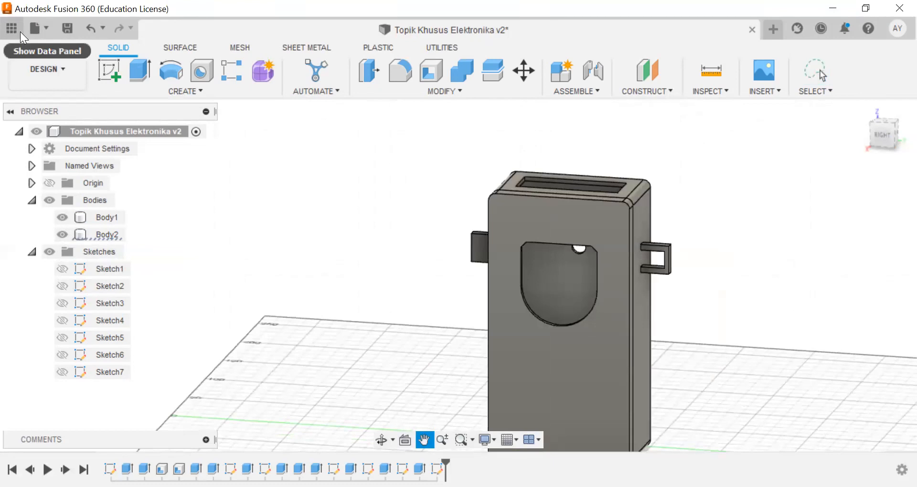
left_click(46, 30)
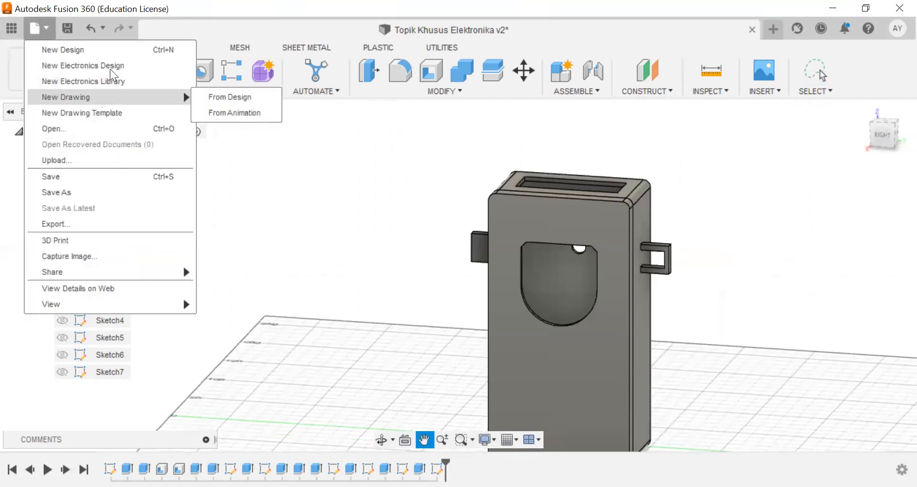
left_click(68, 28)
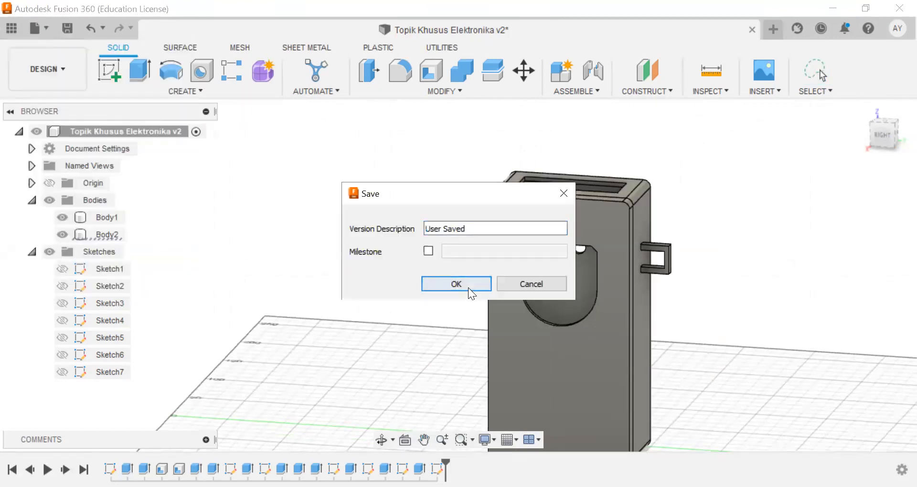
key("Return")
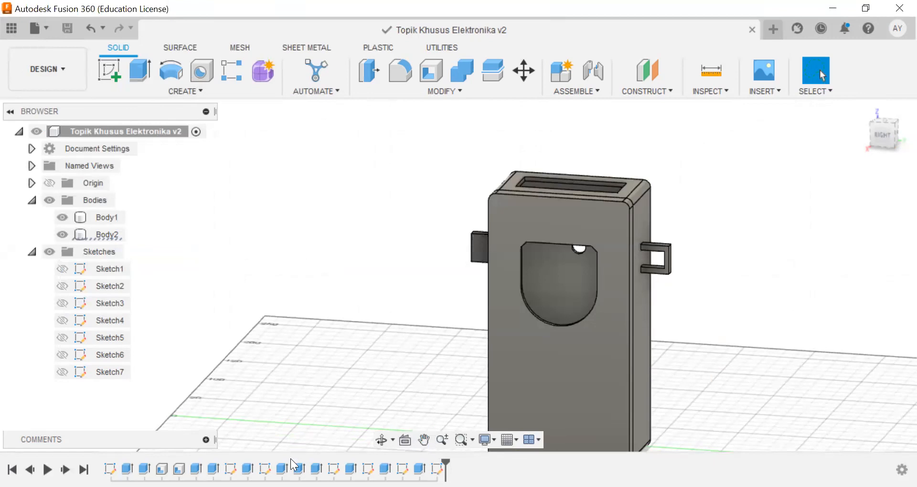
Step: Create a new drawing from the full assembly, from scratch, with ISO standard, mm units and A3 (420mm x 297mm) sheet size
left_click(46, 27)
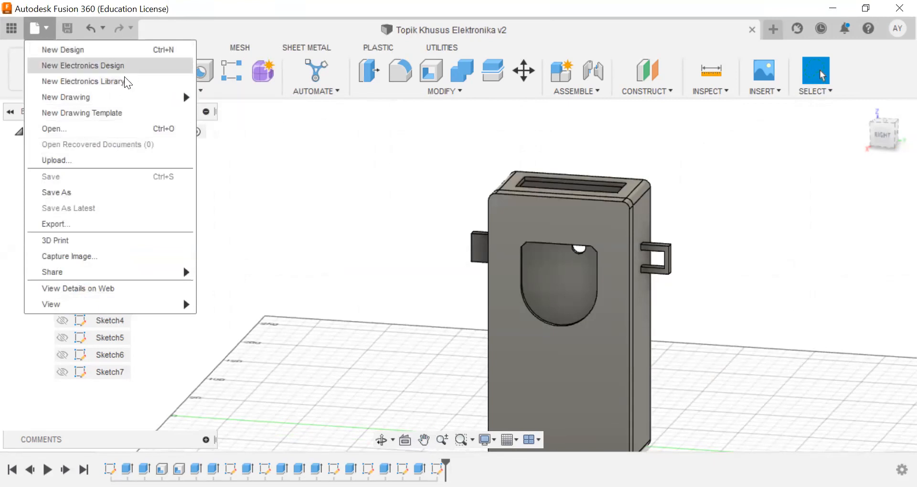
mouse_move(125, 99)
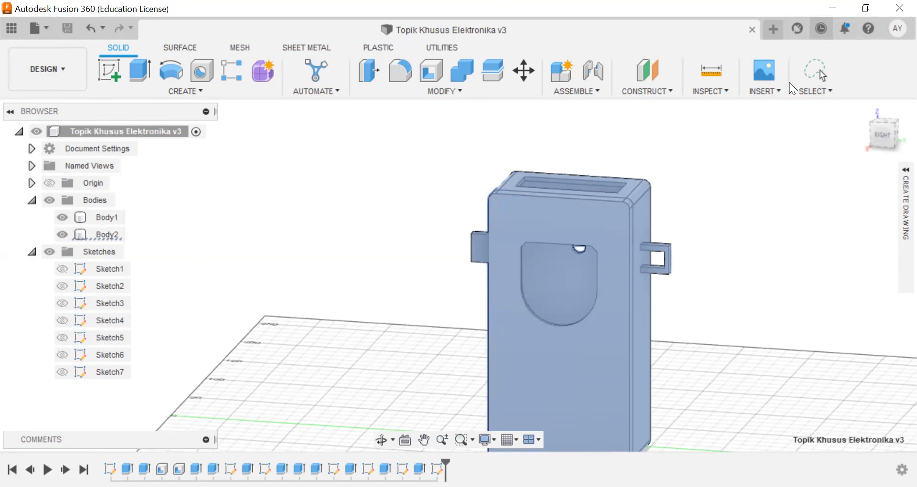
left_click(898, 181)
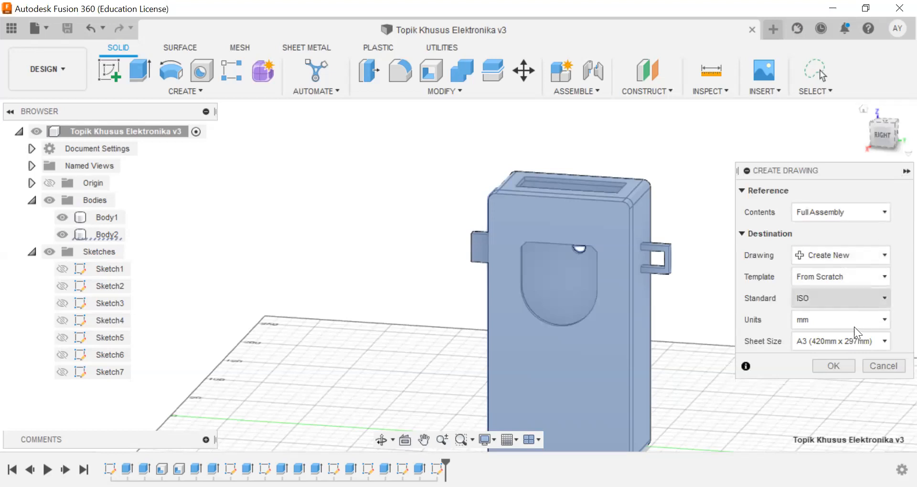
left_click(840, 365)
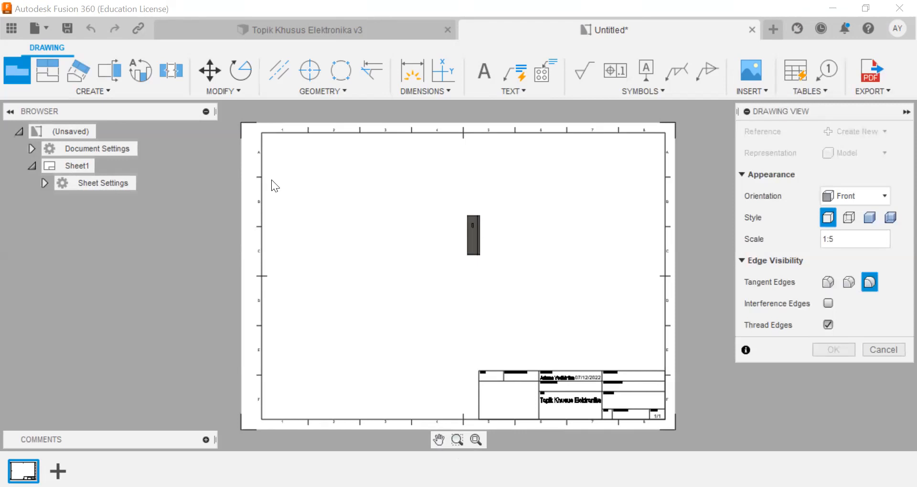
Step: Set the base view's orientation to NE Isometric and place it at scale 1:5 in the upper-left area of the sheet
left_click(844, 200)
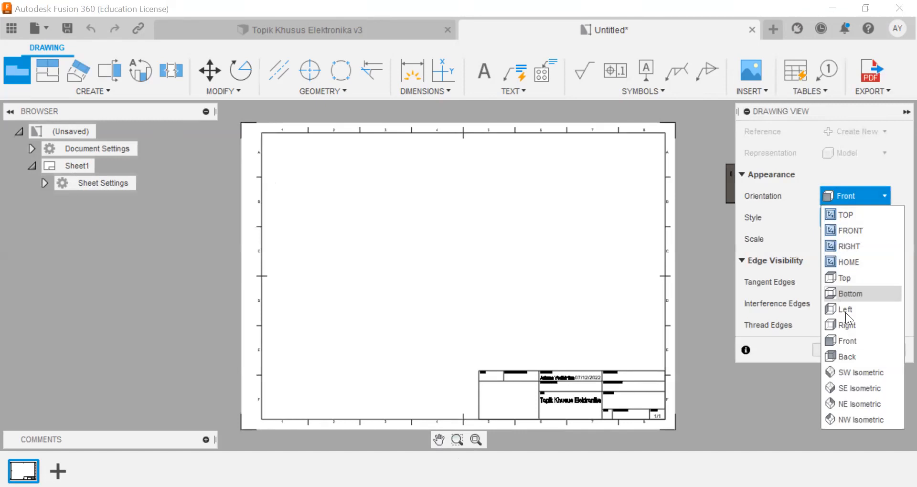
left_click(869, 231)
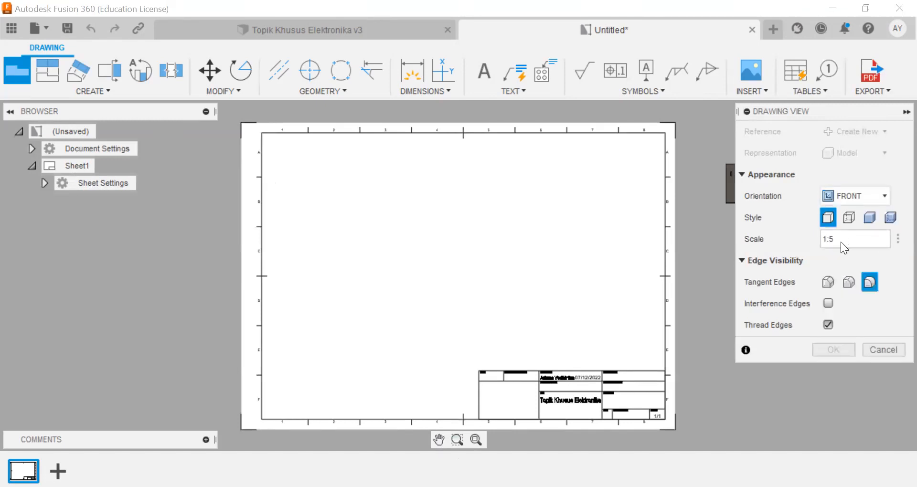
left_click(871, 203)
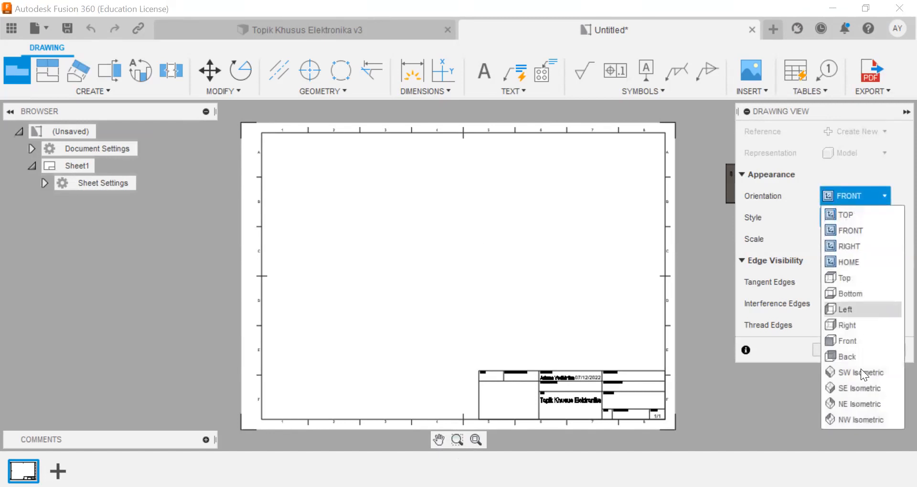
left_click(860, 404)
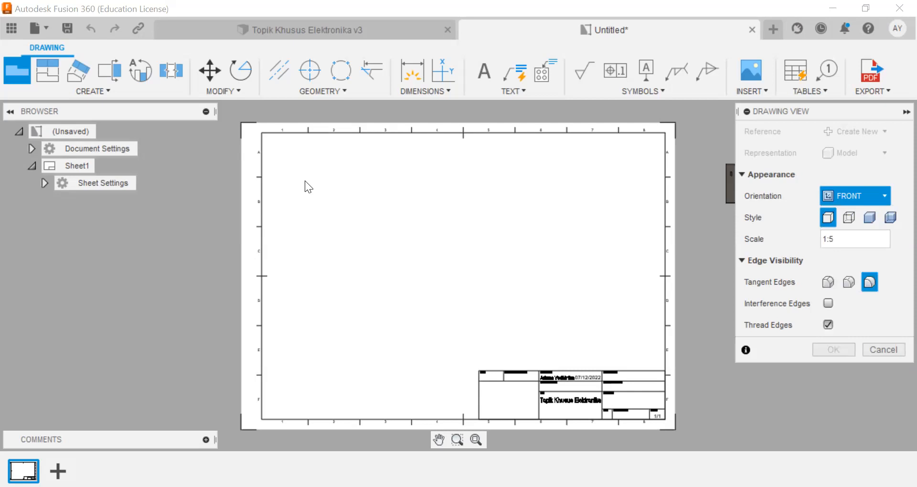
left_click(410, 276)
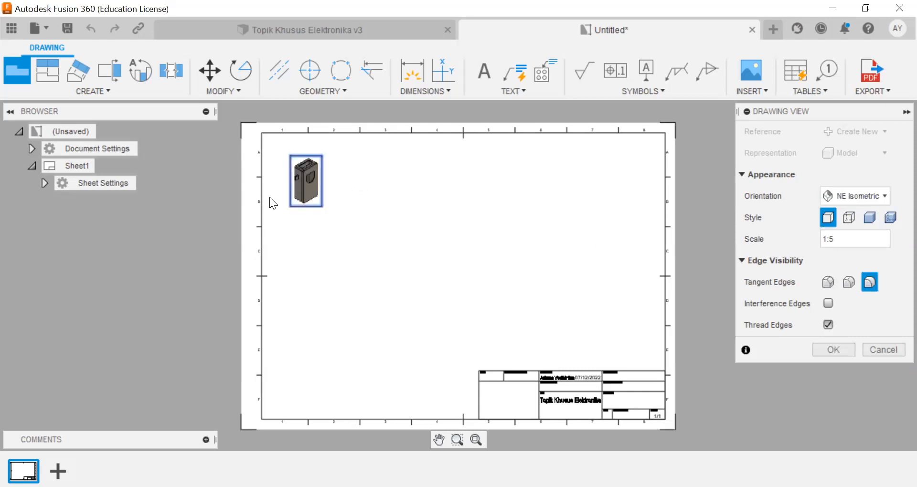
Step: Set the isometric base view's scale to 1:2 and finish creating the view
left_click(850, 239)
key("BackSpace")
type("2")
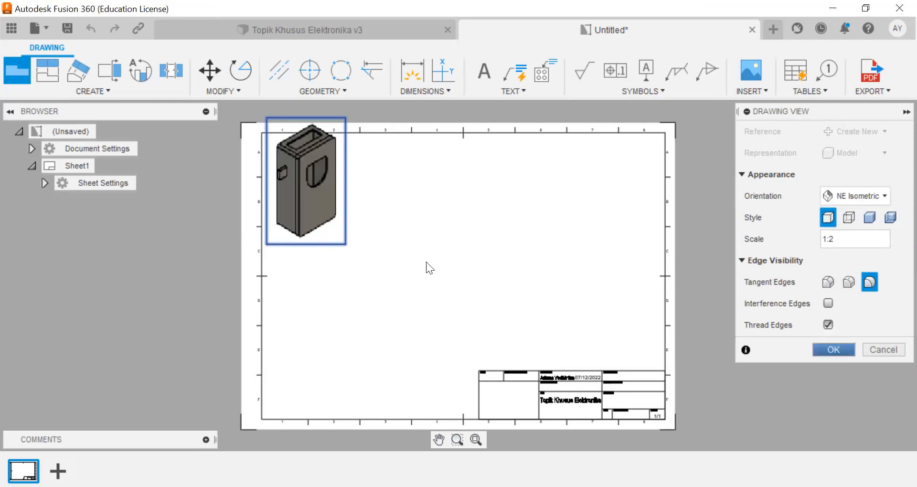
key("Return")
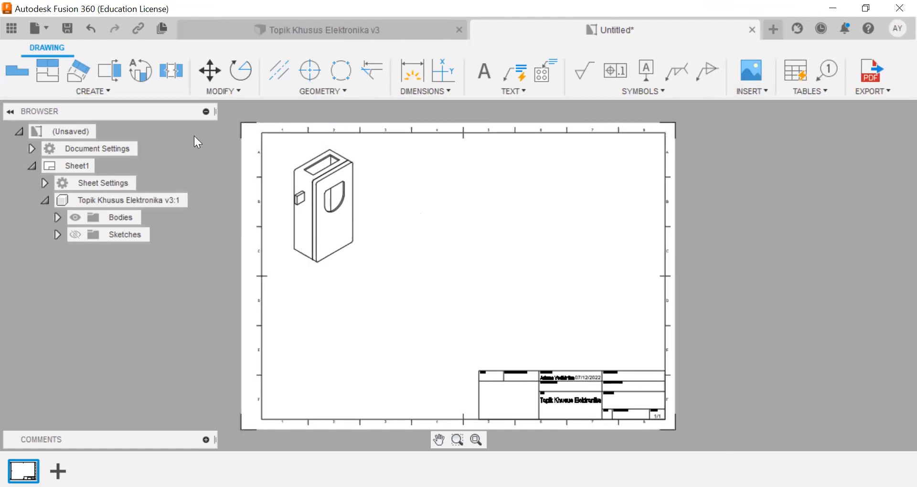
Step: Add a Front base view of the enclosure at scale 1:2, placed just to the right of the isometric view
left_click(54, 75)
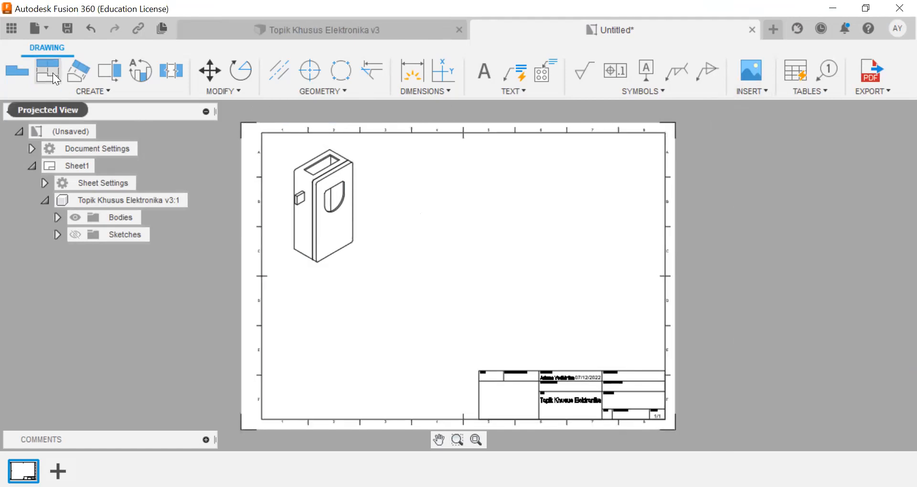
left_click(23, 73)
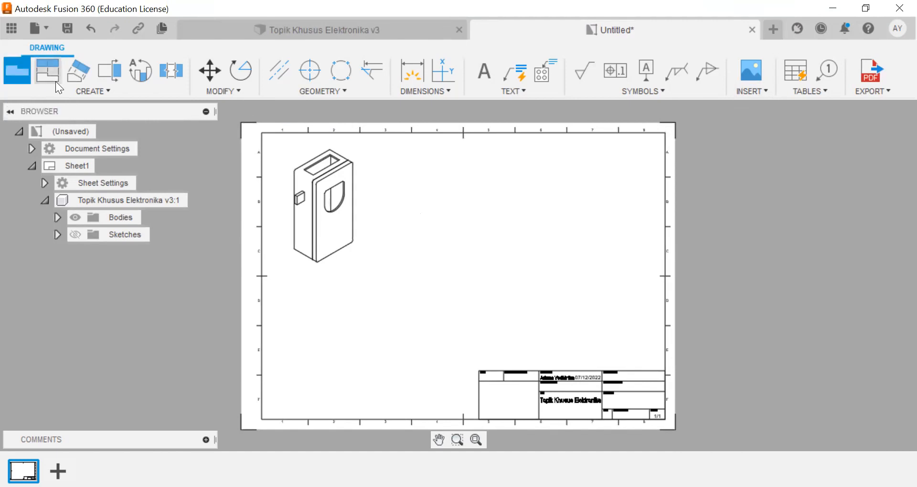
left_click(22, 75)
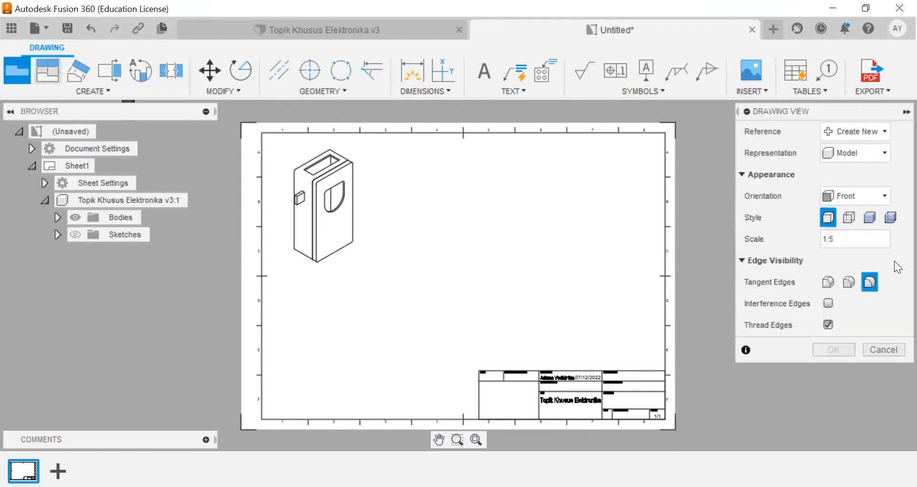
left_click(871, 196)
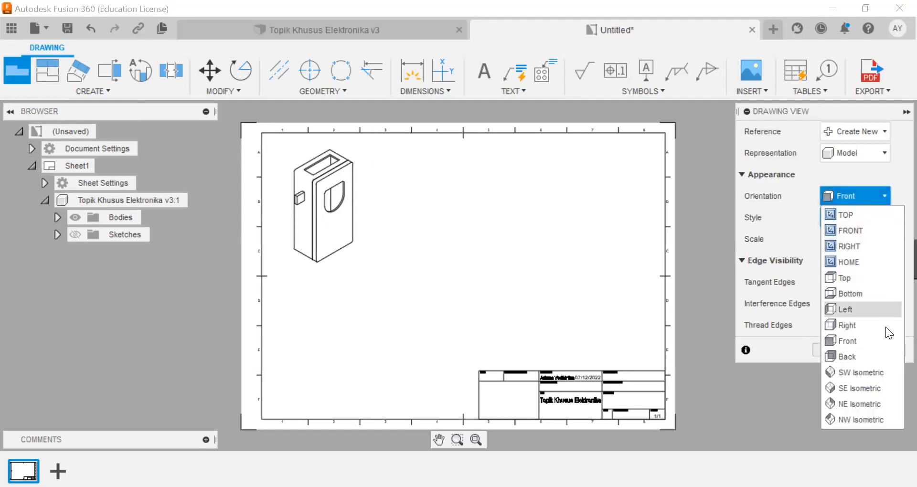
left_click(878, 192)
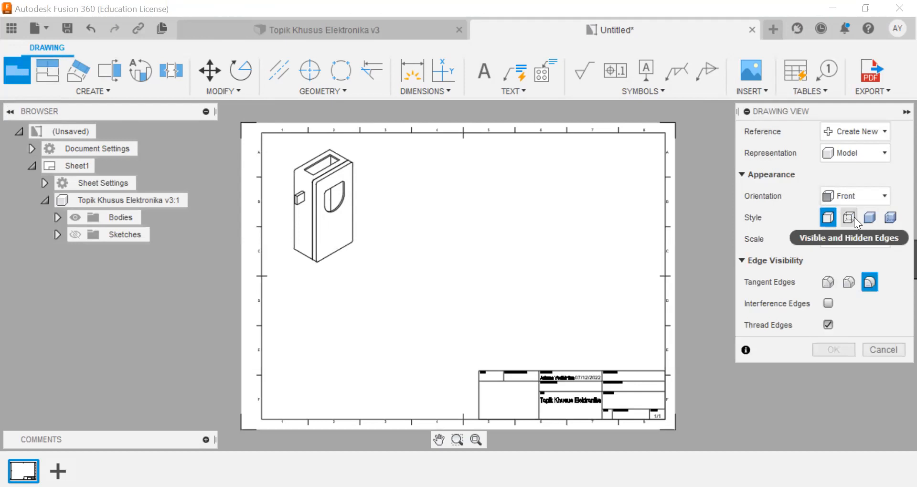
double_click(831, 240)
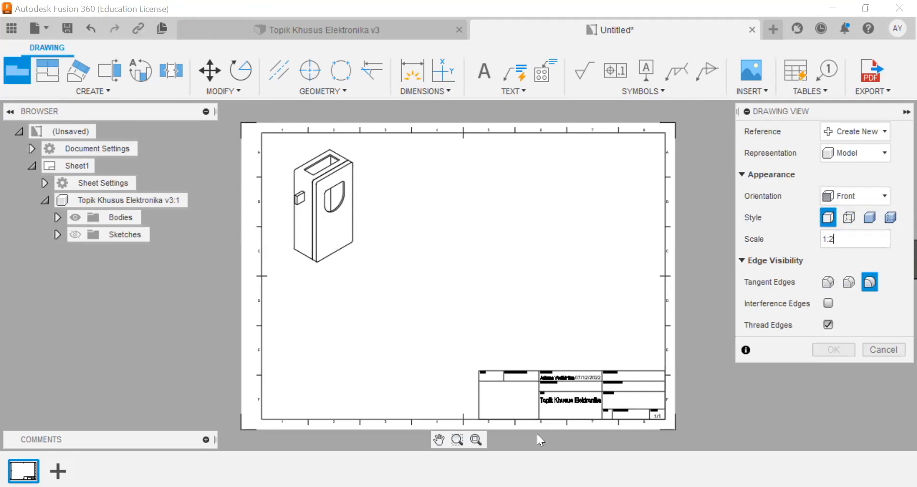
left_click(410, 207)
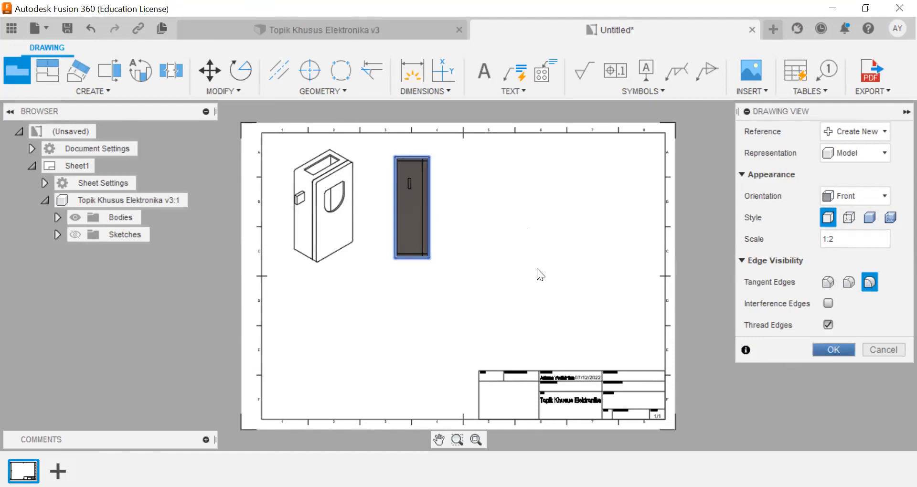
key("Return")
left_click(24, 76)
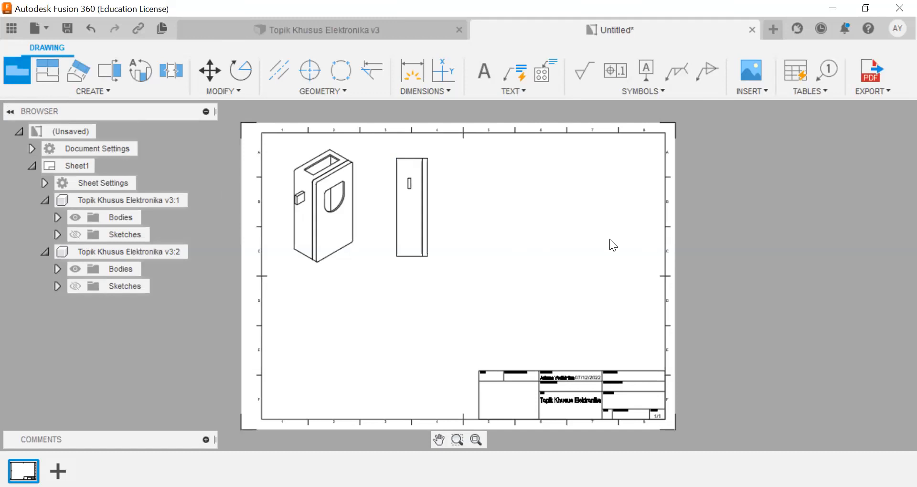
scroll(371, 191, "up", 3)
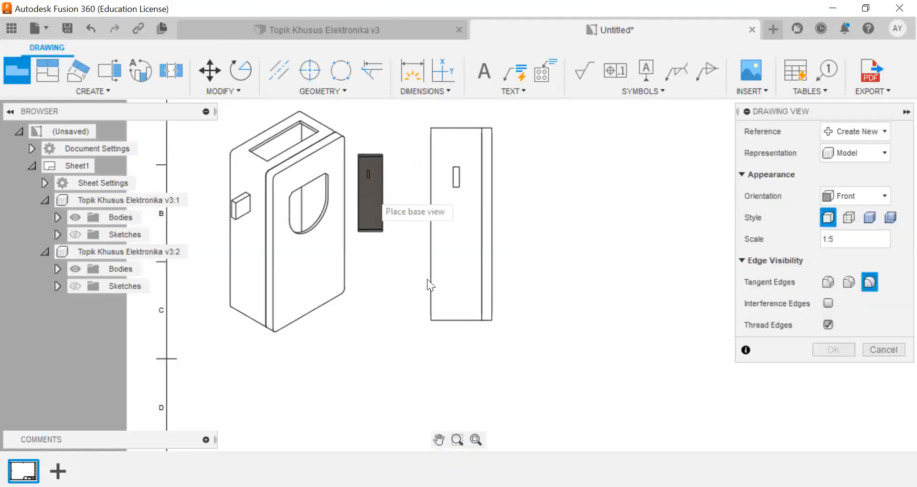
key("Escape")
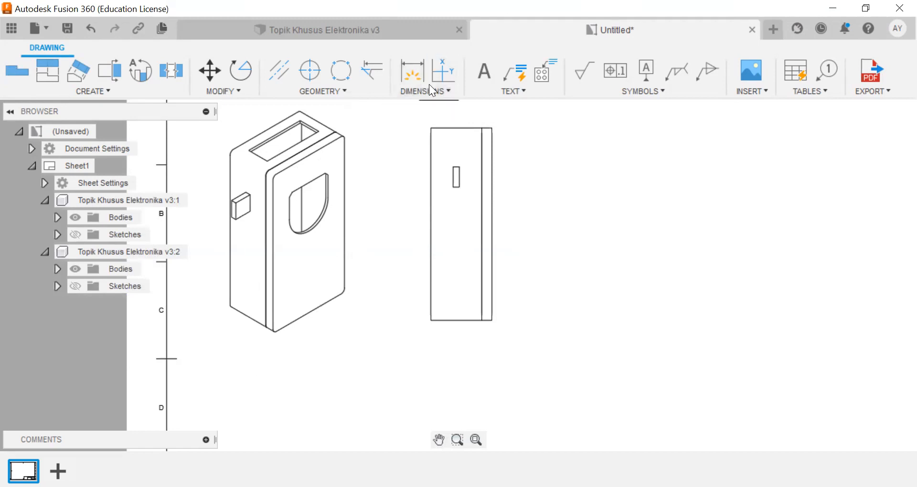
Step: Dimension the height of the front view along its long left vertical edge
left_click(448, 90)
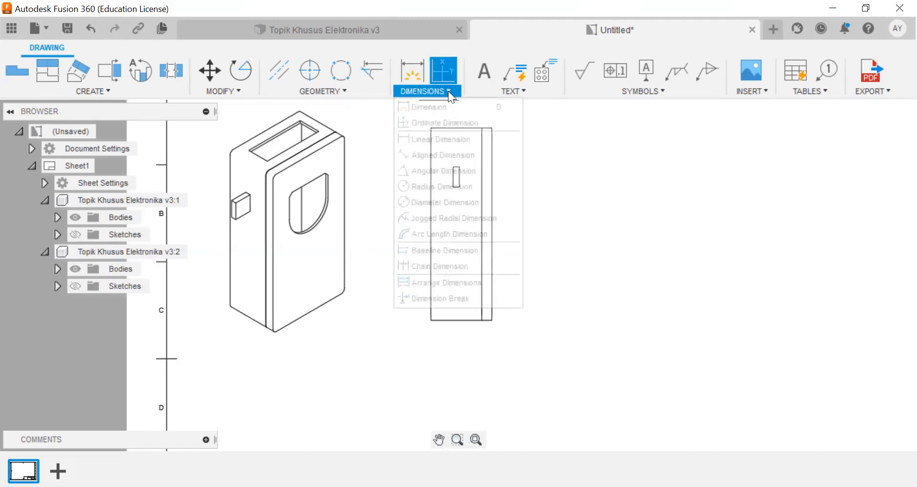
left_click(410, 77)
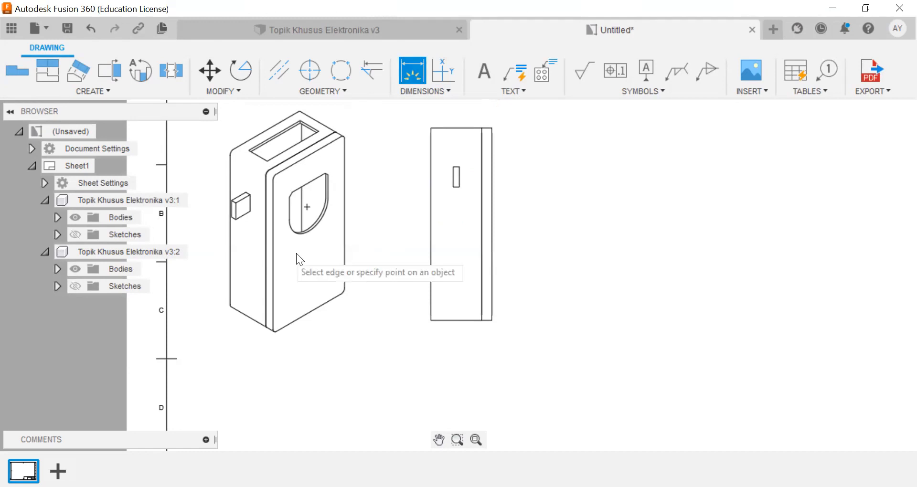
left_click(432, 245)
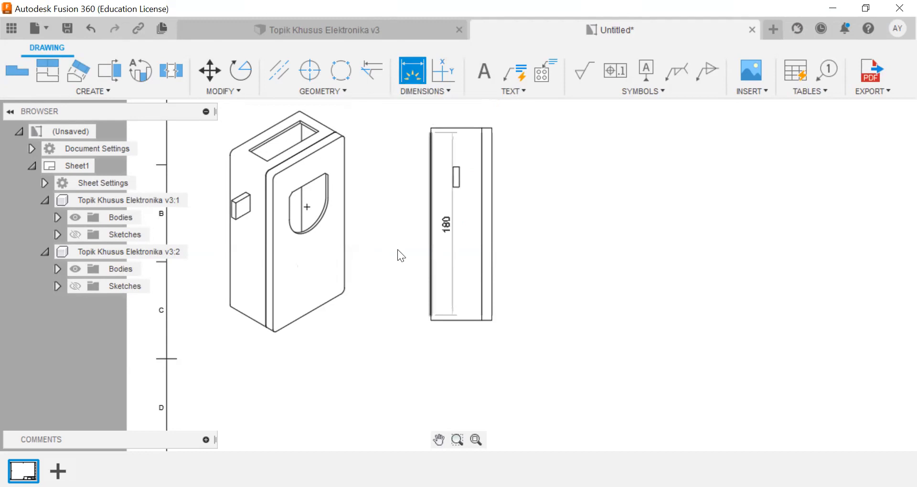